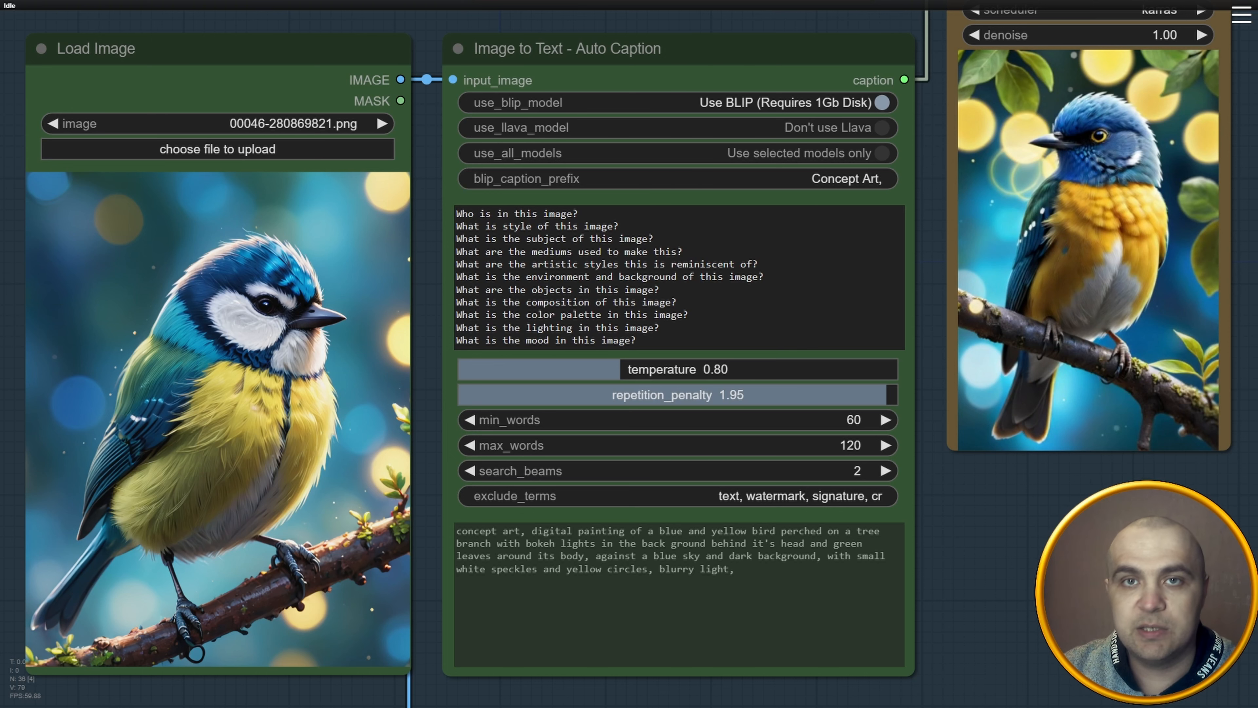
# Examine the Load Image node, the Image to Text - Auto Caption node with its generated caption, and the resulting bird image.
pyautogui.moveTo(980, 536); pyautogui.dragTo(985, 536)
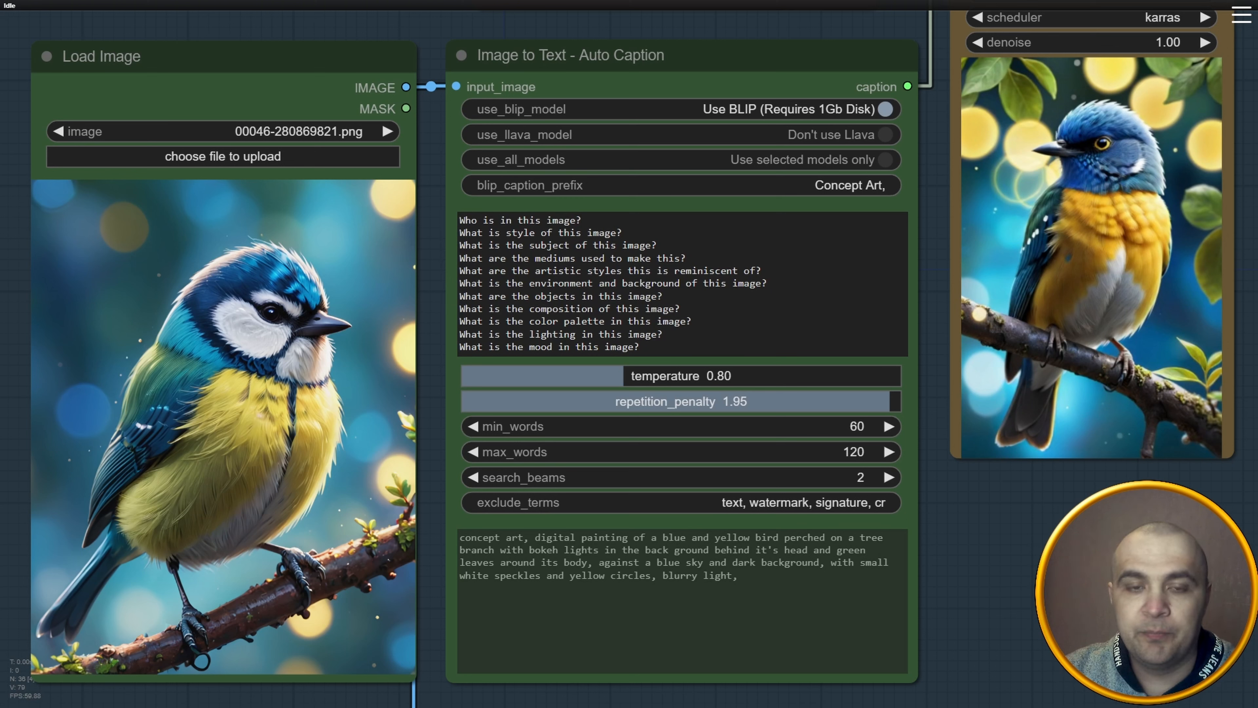
pyautogui.click(202, 96)
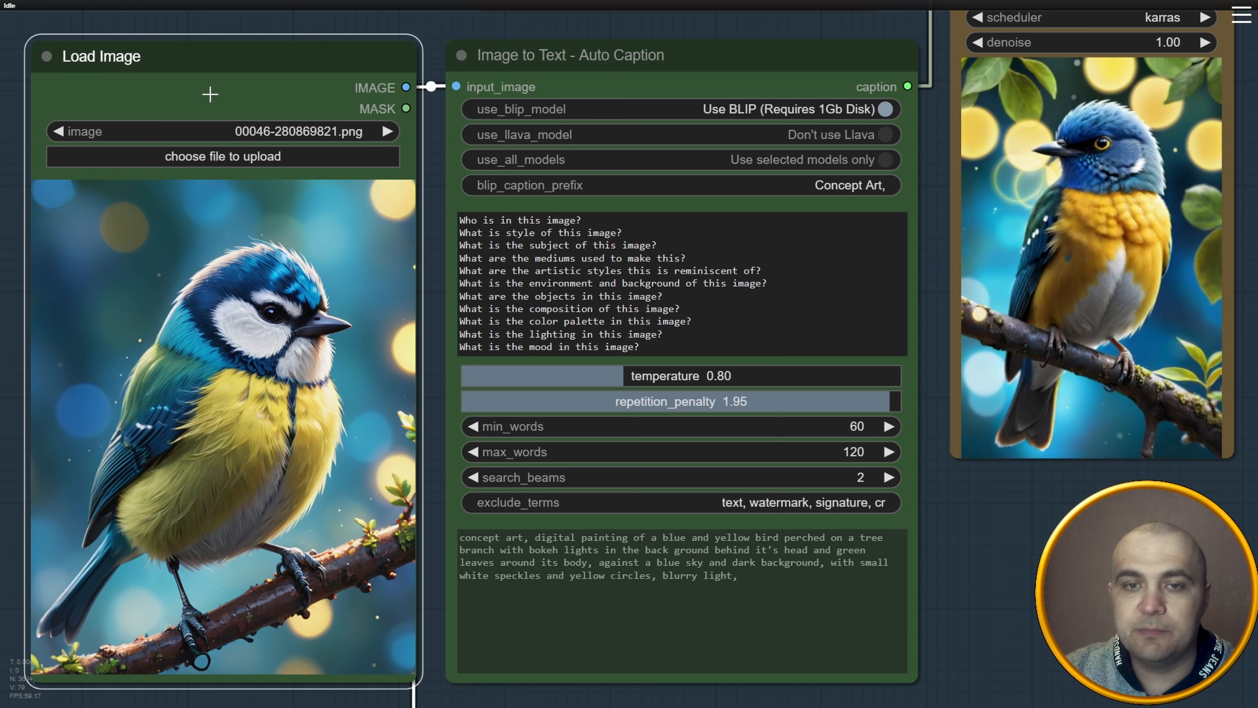
pyautogui.click(514, 80)
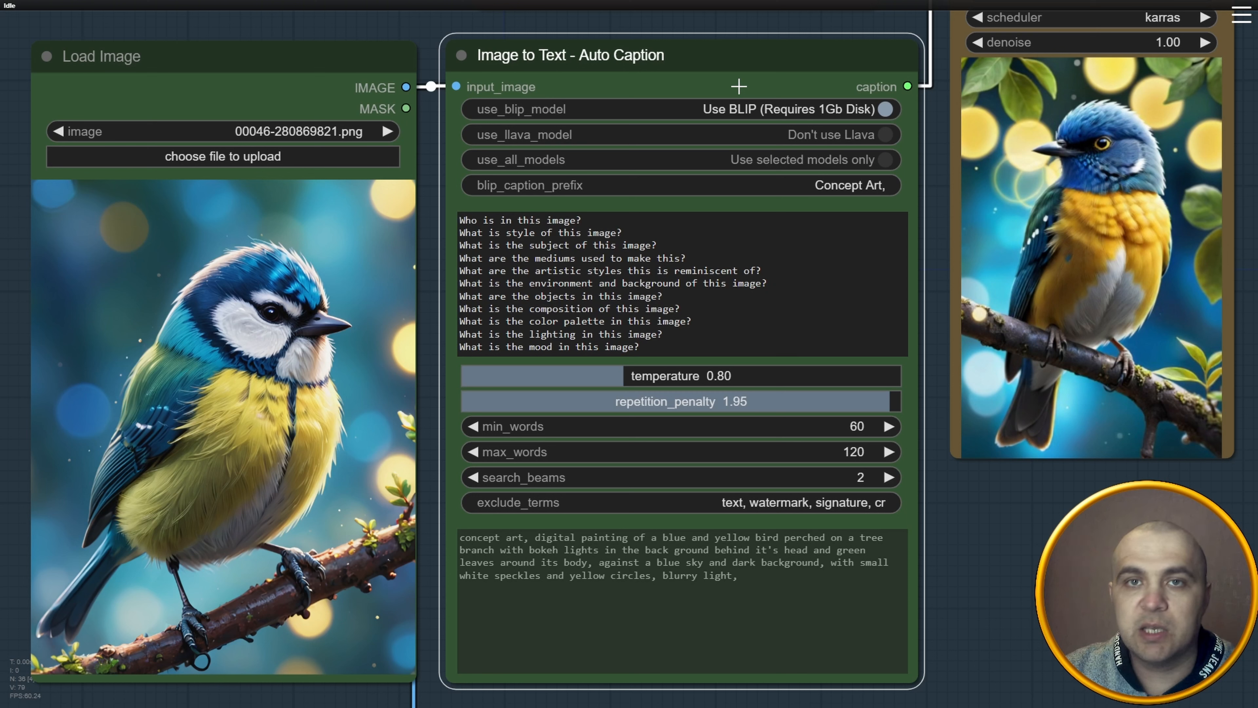
pyautogui.click(1038, 96)
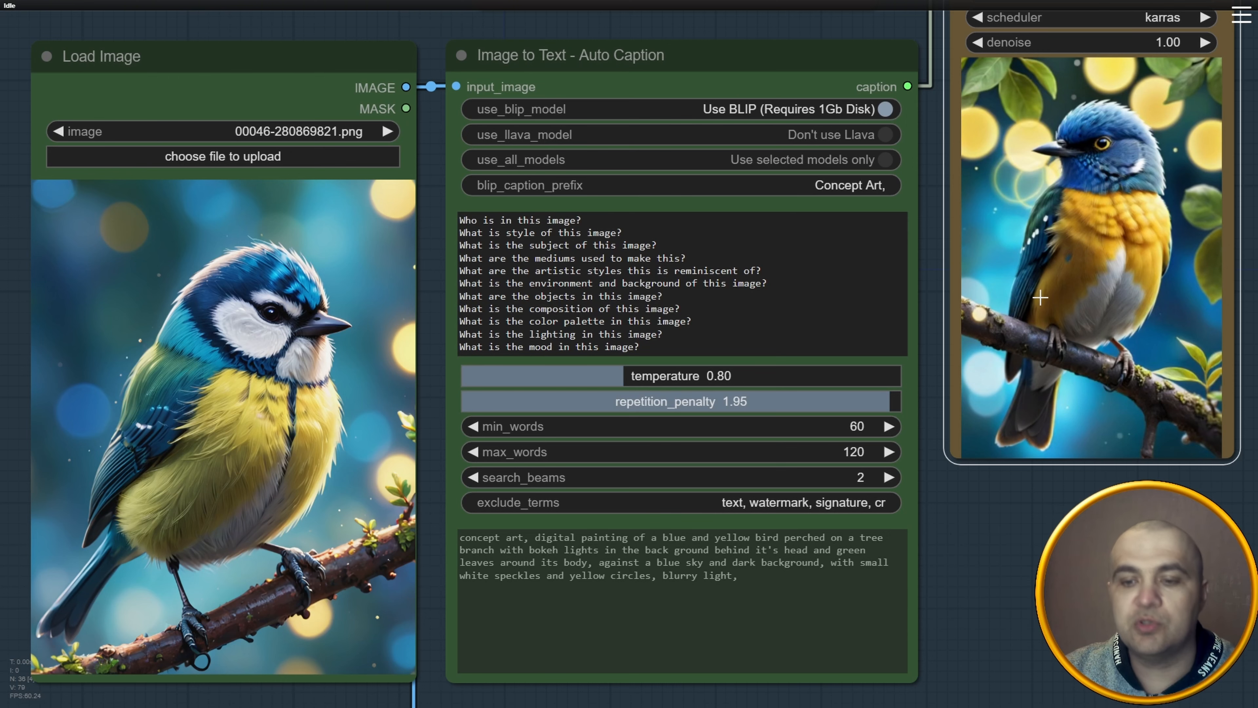
pyautogui.scroll(5, 941, 627)
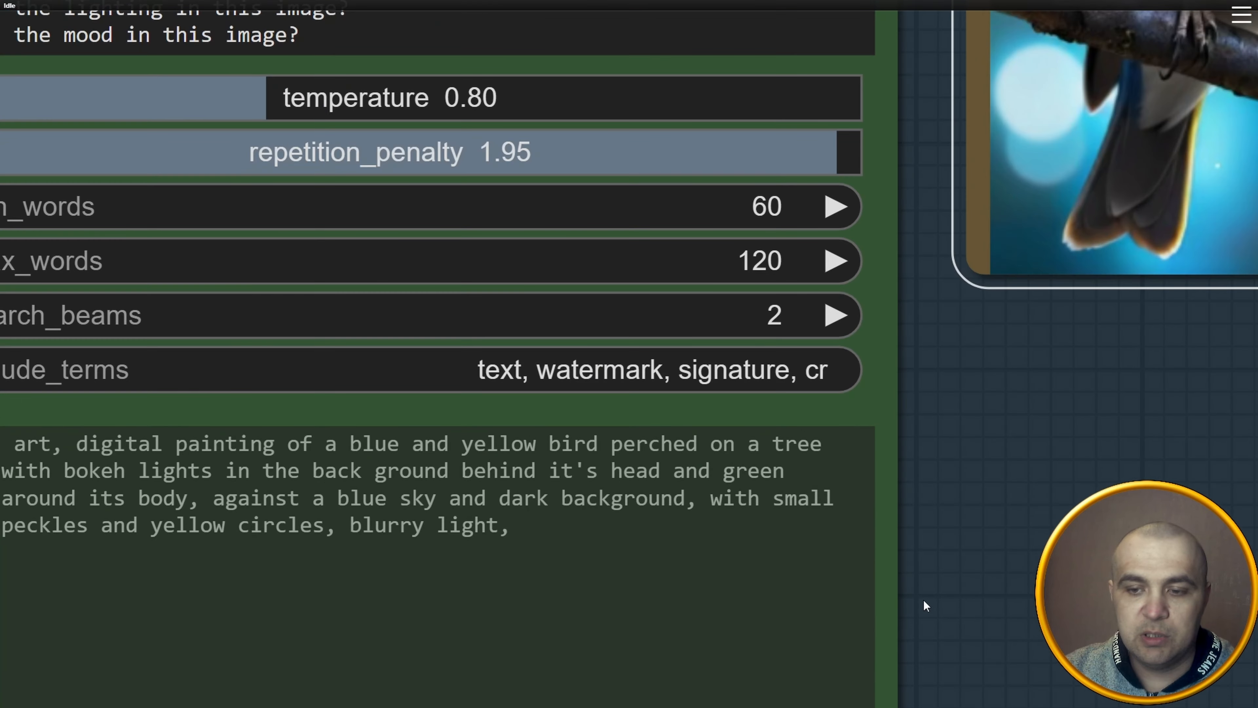
pyautogui.scroll(3, 982, 547)
pyautogui.moveTo(1172, 560); pyautogui.dragTo(1175, 563)
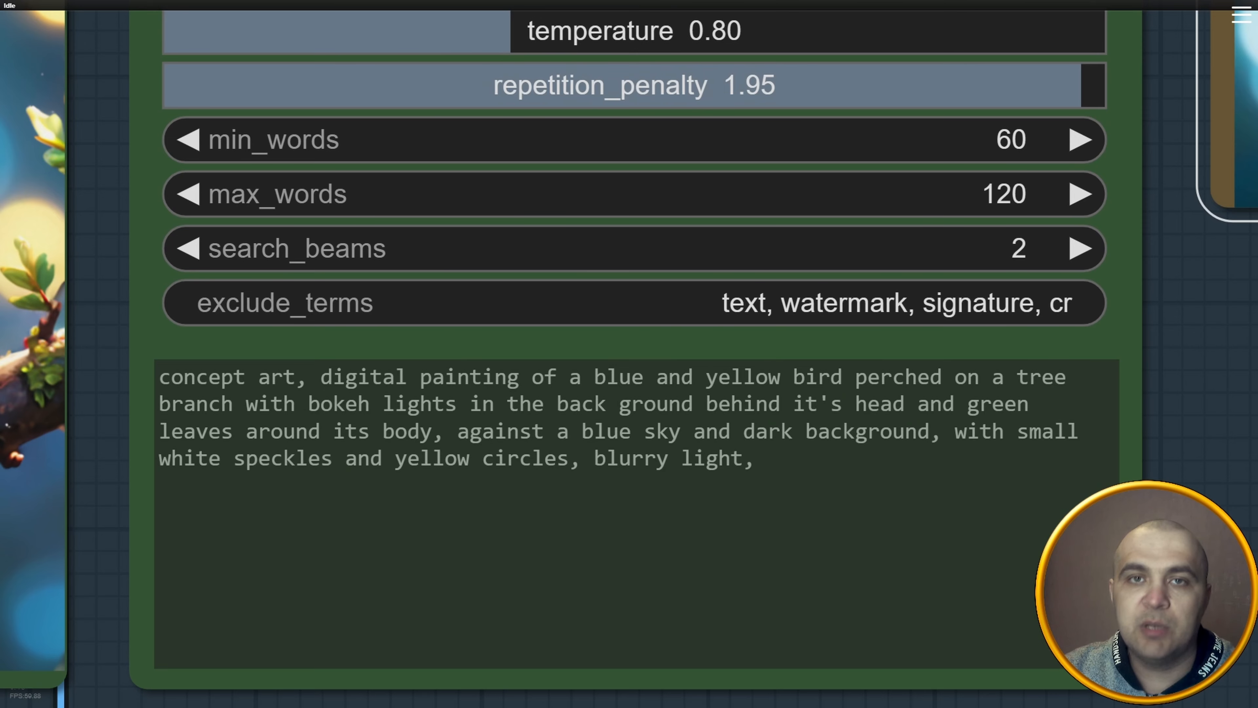
pyautogui.scroll(1, 1155, 510)
pyautogui.moveTo(1156, 509); pyautogui.dragTo(1168, 512)
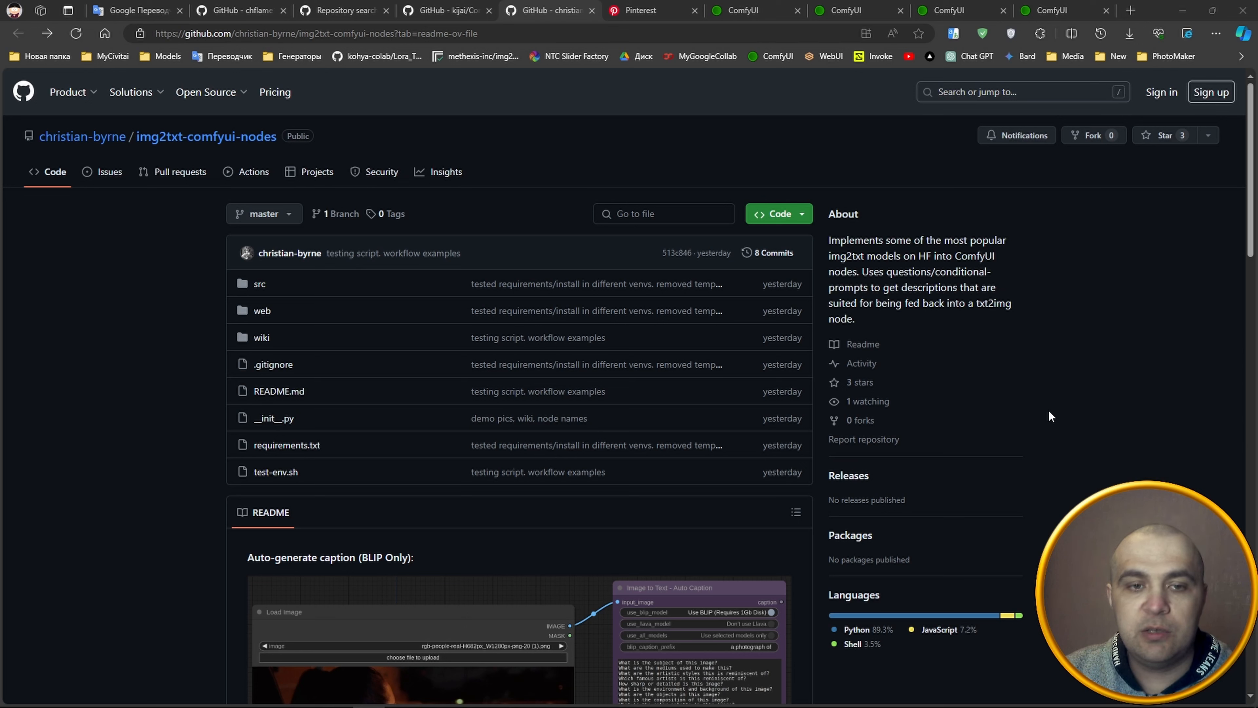
# Consult the README's installation instructions and open a command prompt in C:\ComfyUI_windows_portable\ComfyUI\custom_nodes.
pyautogui.scroll(-10, 1028, 406)
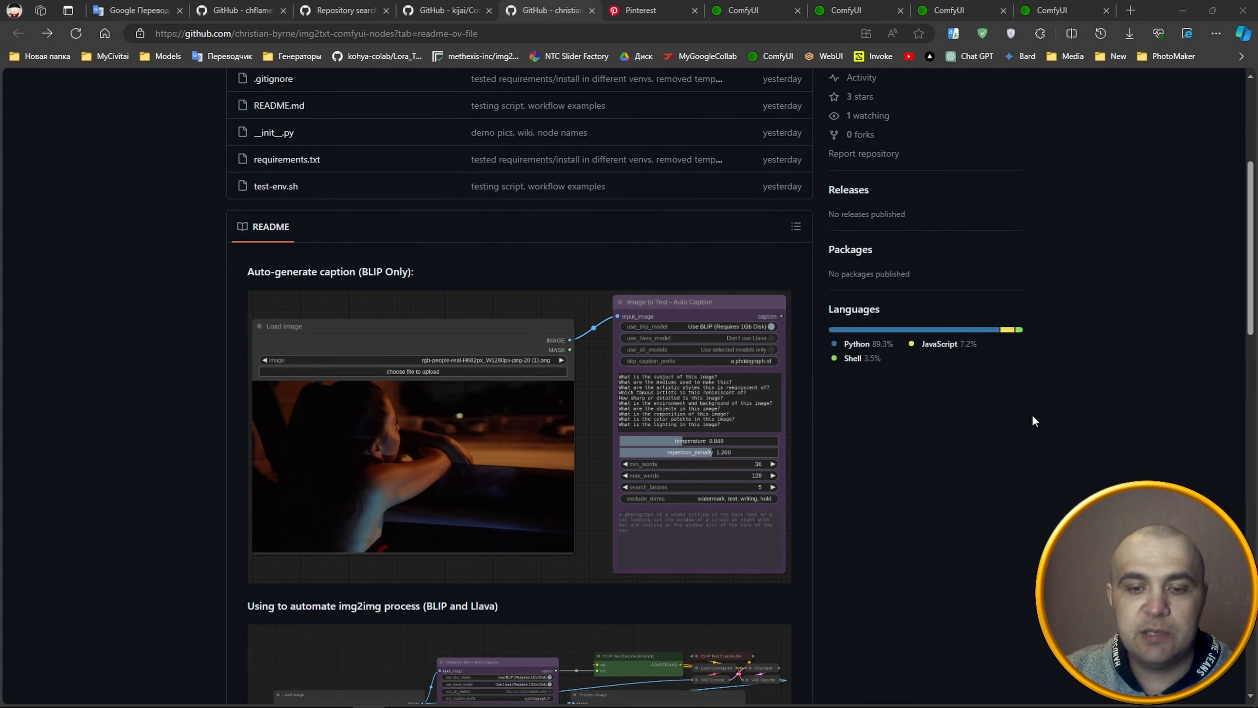
pyautogui.scroll(-6, 1027, 417)
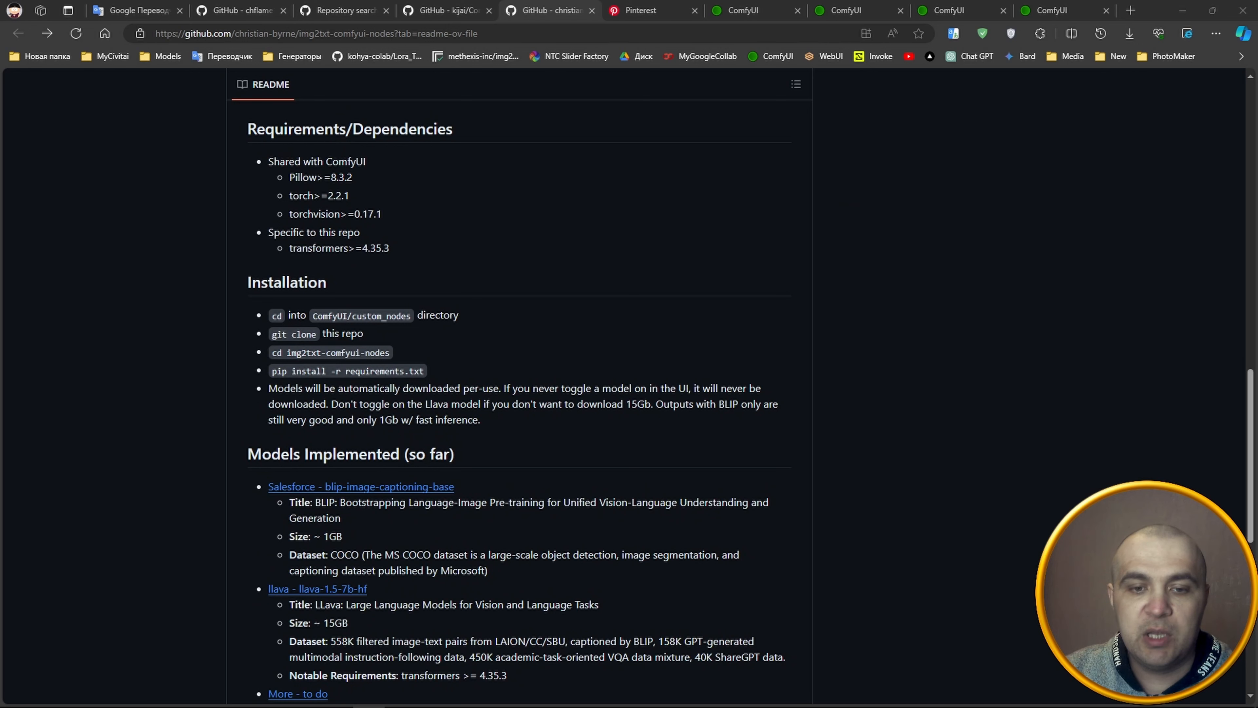
pyautogui.moveTo(1257, 175); pyautogui.dragTo(980, 169)
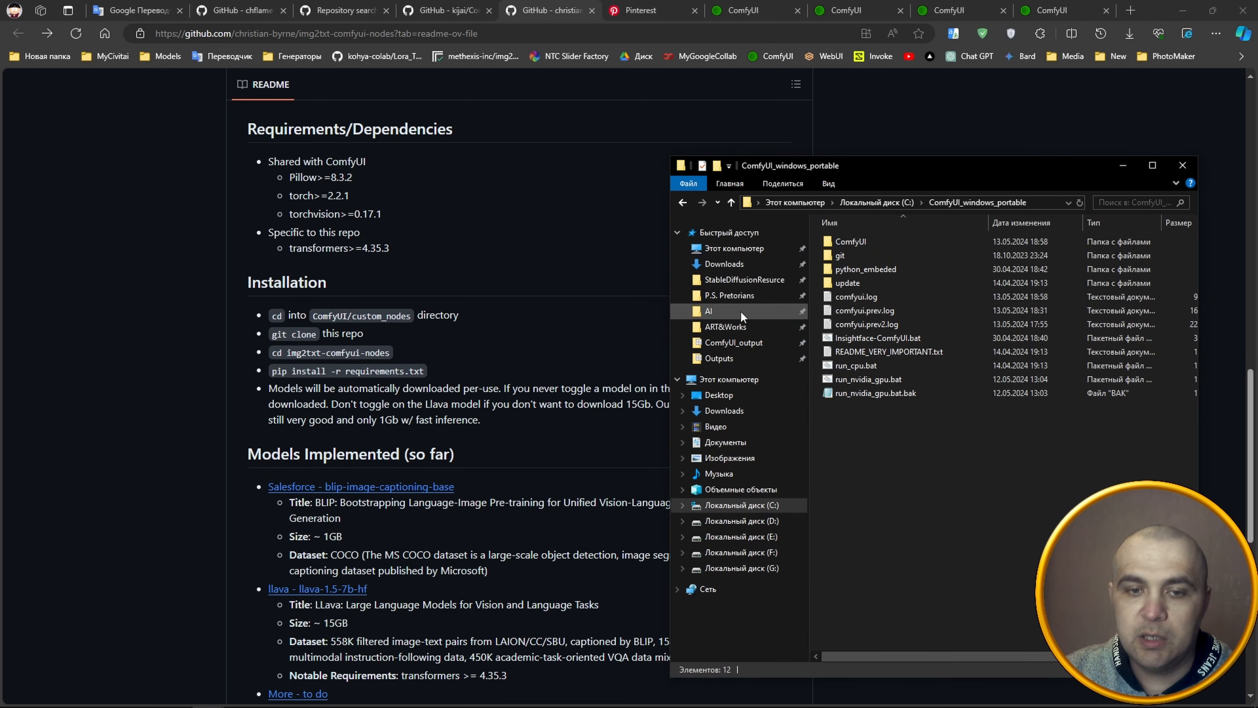
pyautogui.doubleClick(865, 242)
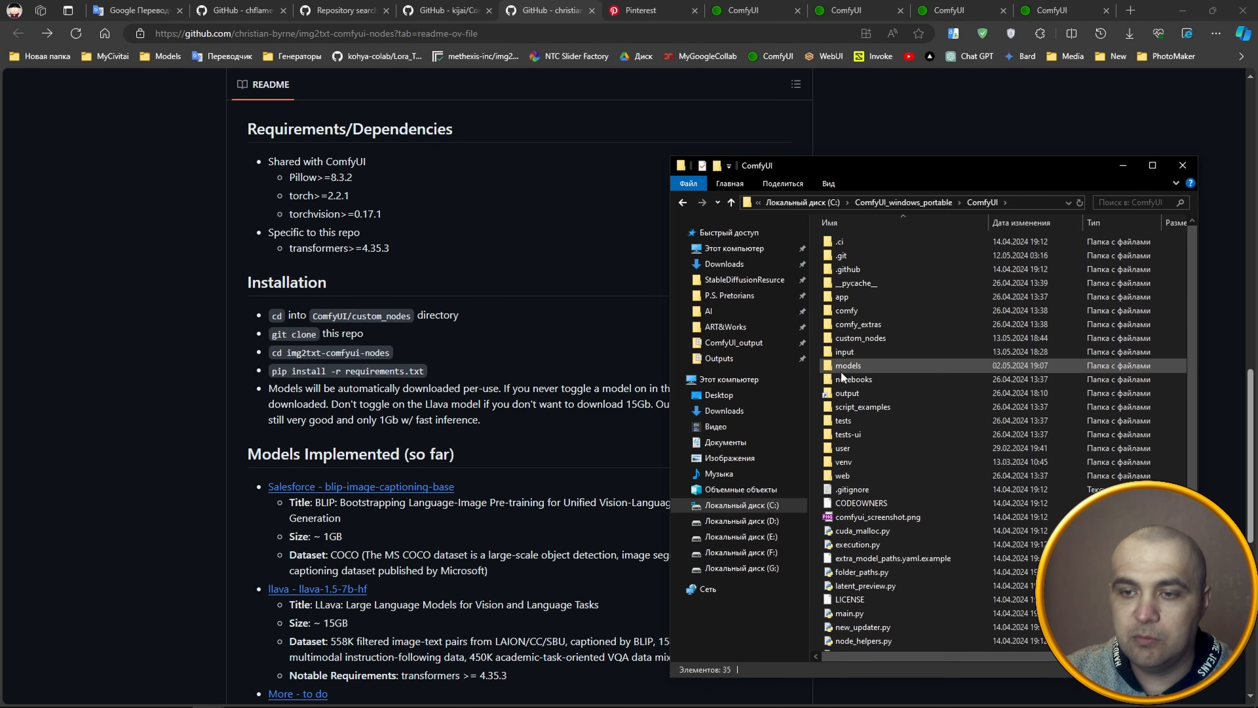
pyautogui.doubleClick(888, 339)
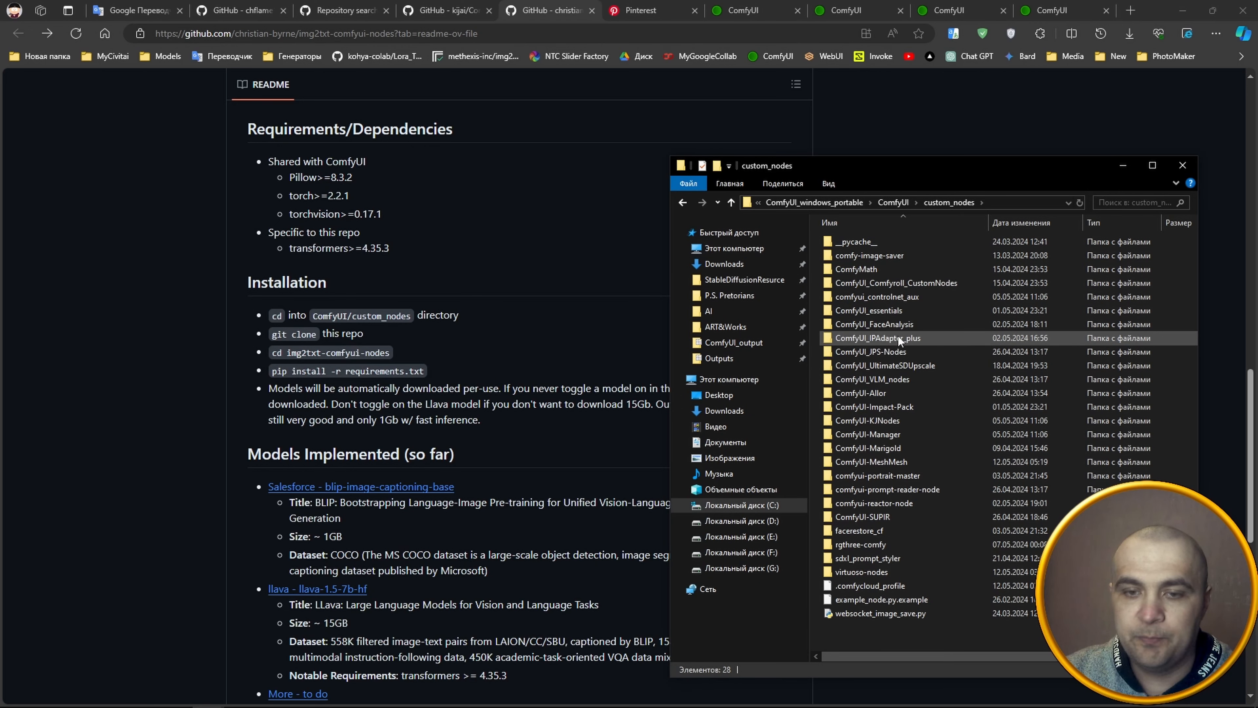
pyautogui.click(1009, 205)
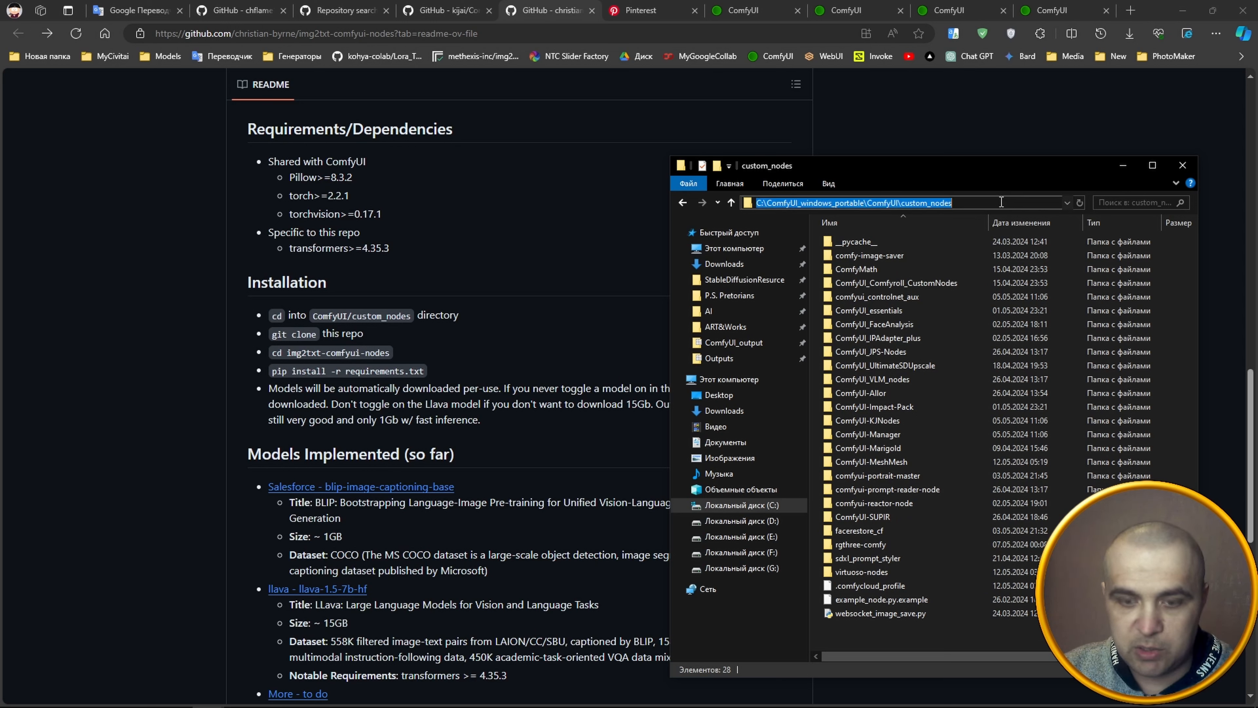
pyautogui.write('cmd')
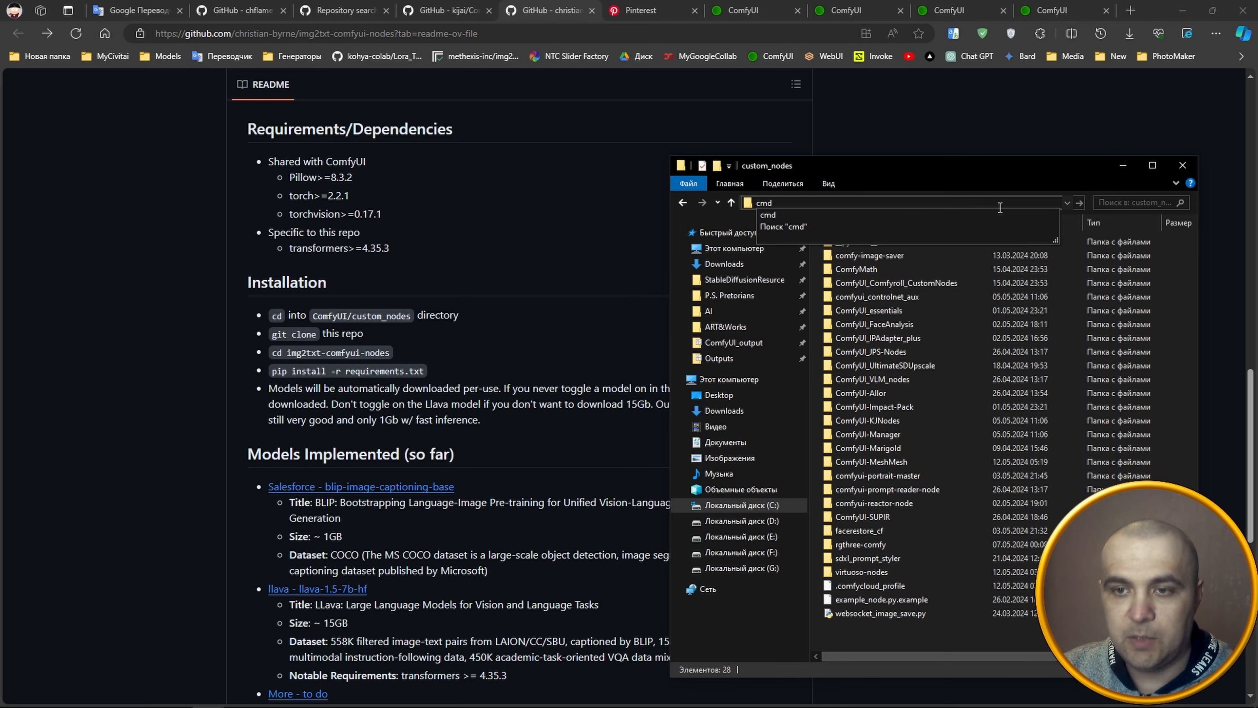
pyautogui.press('Return')
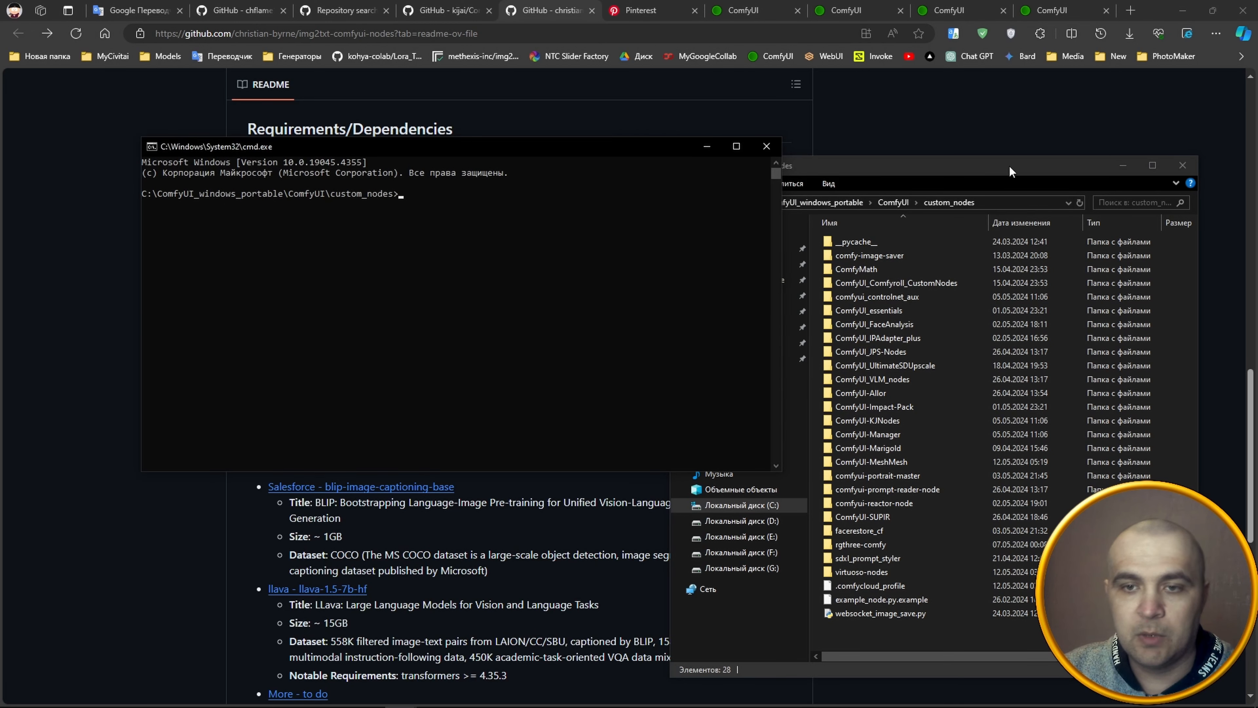
pyautogui.click(1123, 166)
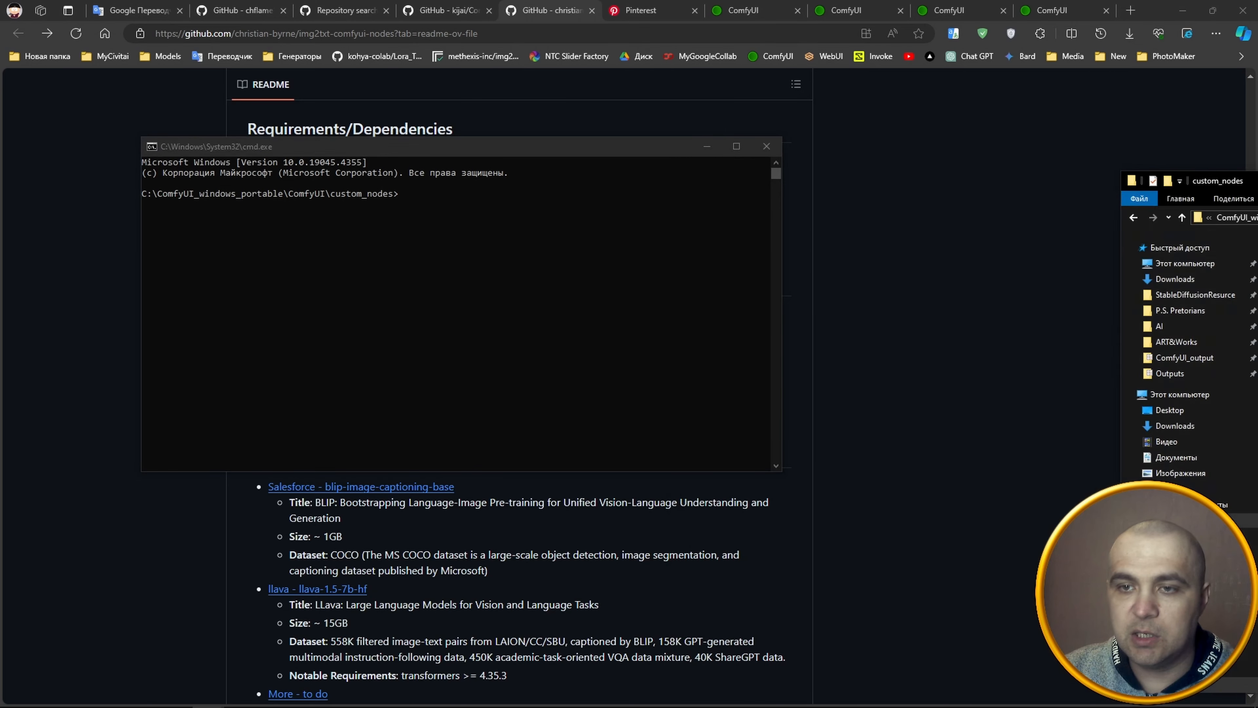
pyautogui.moveTo(653, 150); pyautogui.dragTo(1073, 161)
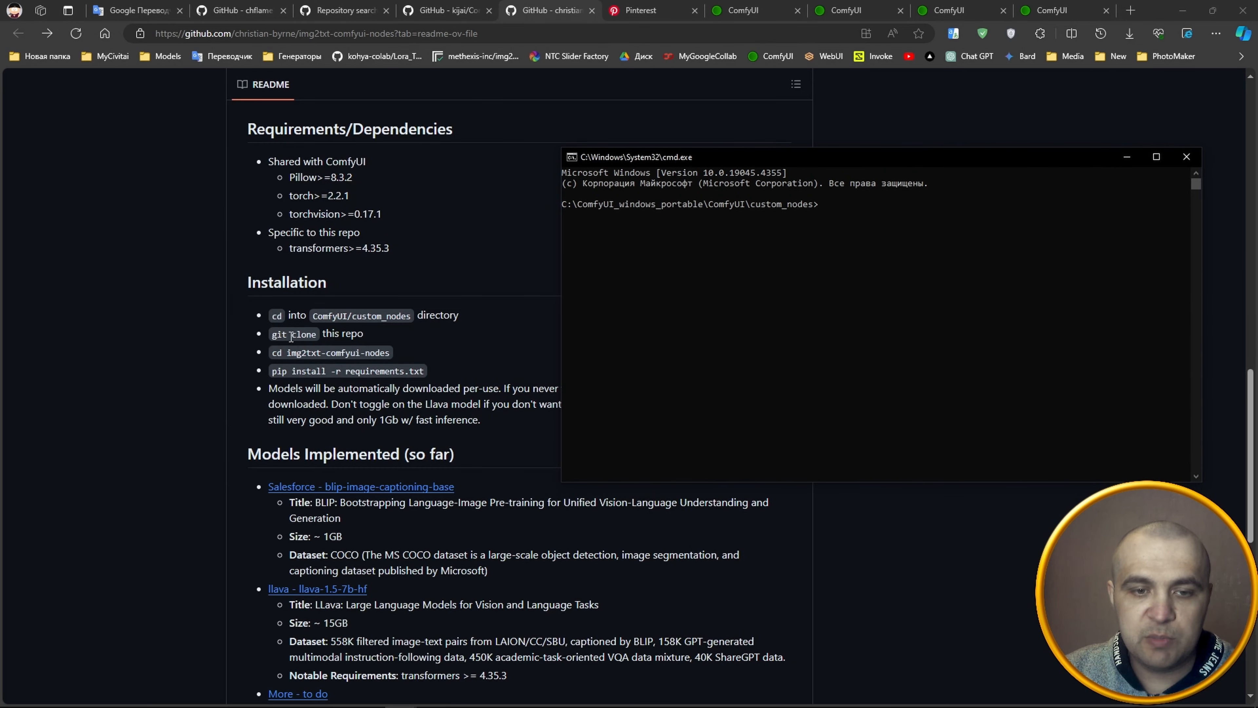
# Clone the img2txt-comfyui-nodes repository into custom_nodes by running git clone with the HTTPS address copied from its GitHub page.
pyautogui.write('git clone')
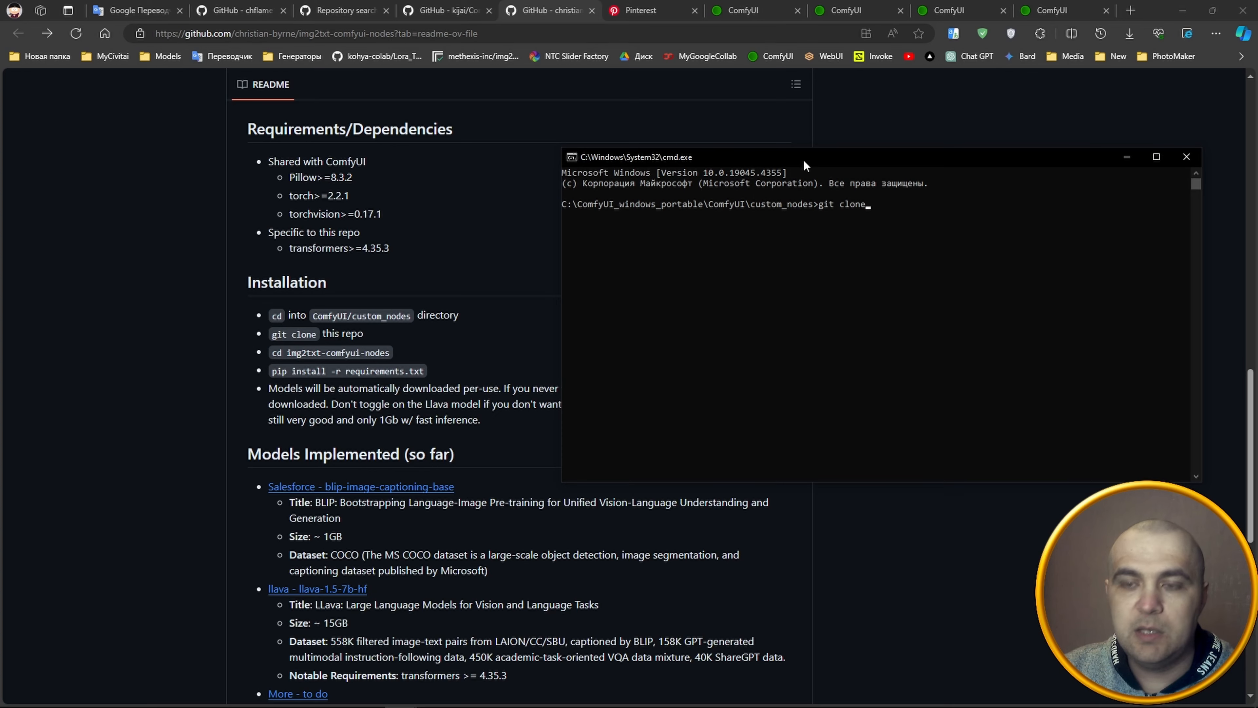
pyautogui.moveTo(804, 165); pyautogui.dragTo(942, 315)
pyautogui.scroll(8, 727, 185)
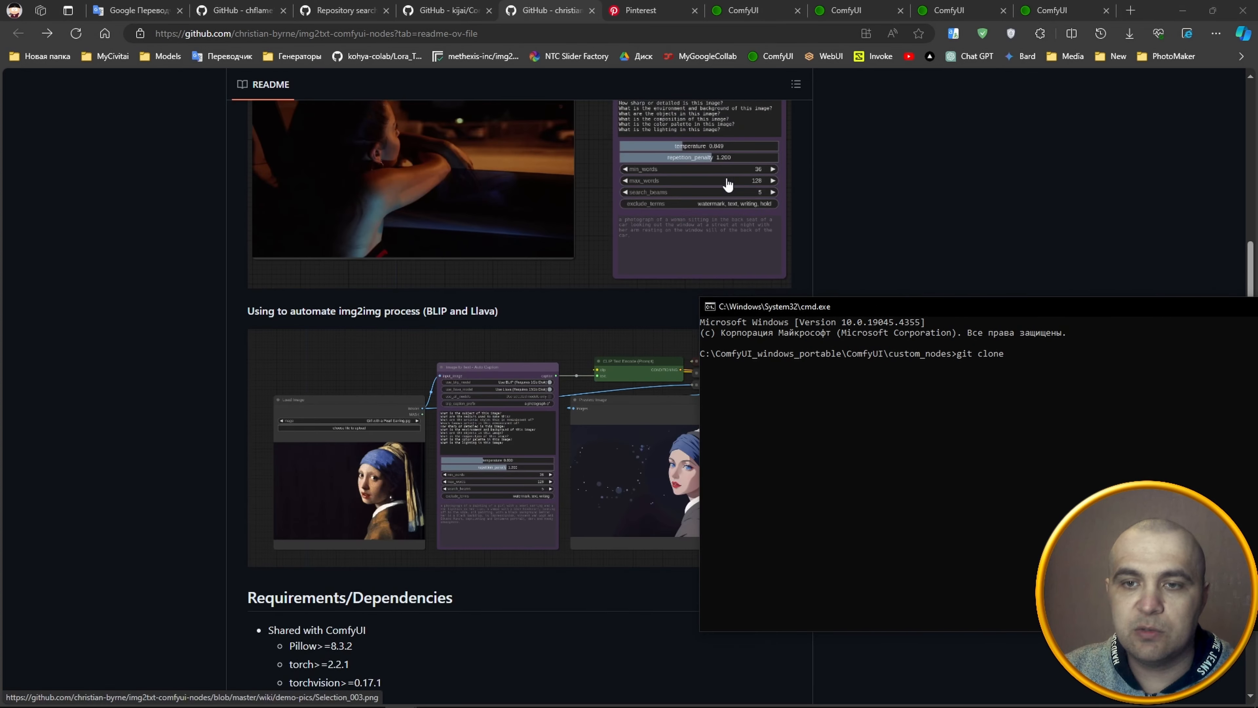
pyautogui.scroll(10, 728, 184)
pyautogui.click(779, 214)
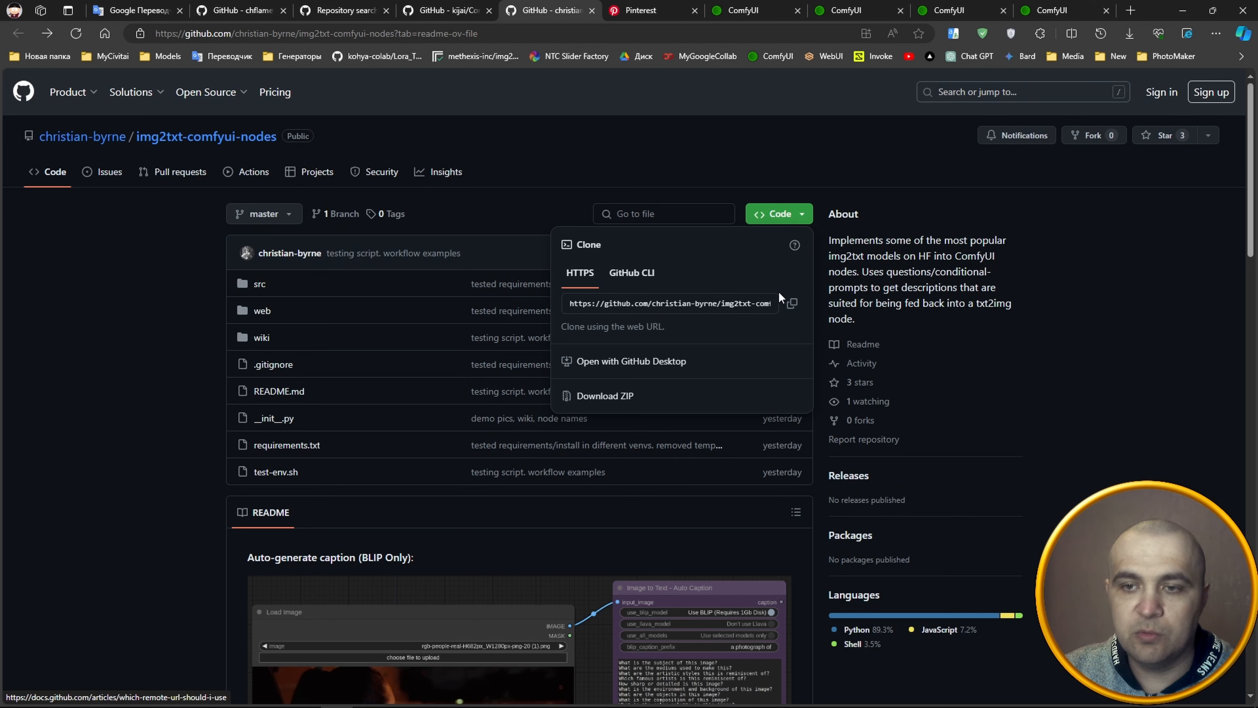
pyautogui.click(792, 303)
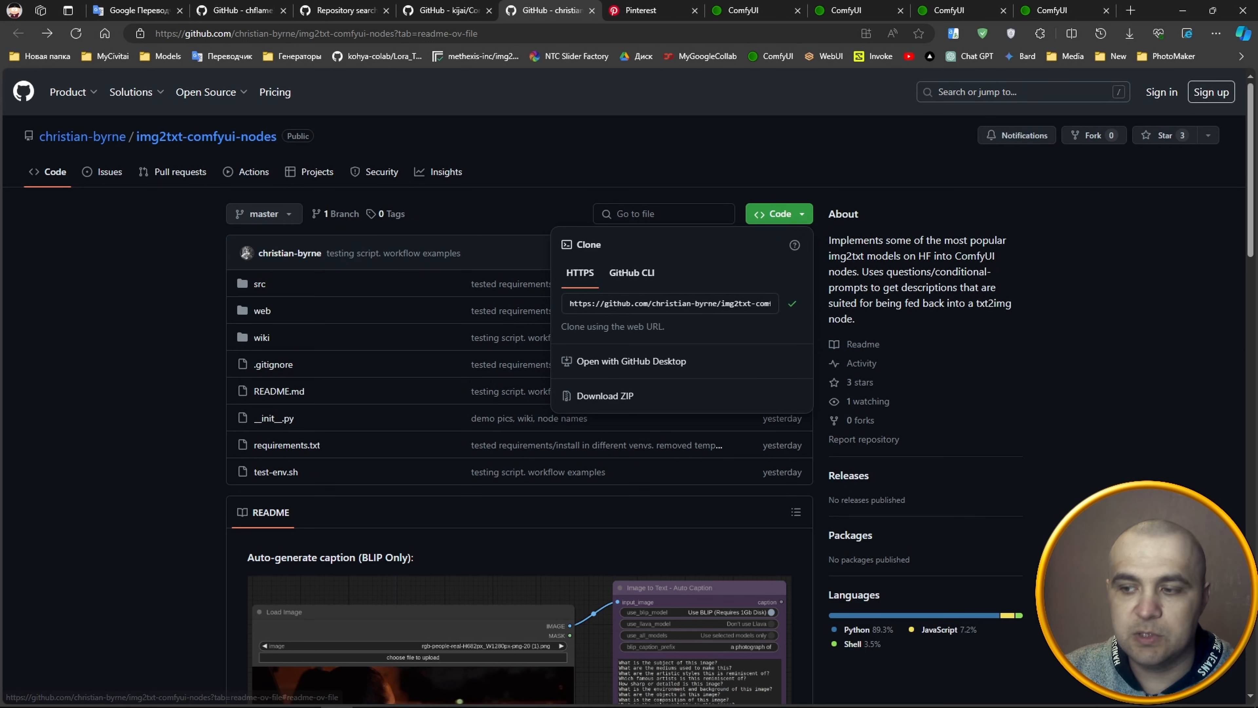
pyautogui.hotkey('alt', 'Tab')
pyautogui.moveTo(1066, 315); pyautogui.dragTo(850, 298)
pyautogui.hotkey('ctrl', 'v')
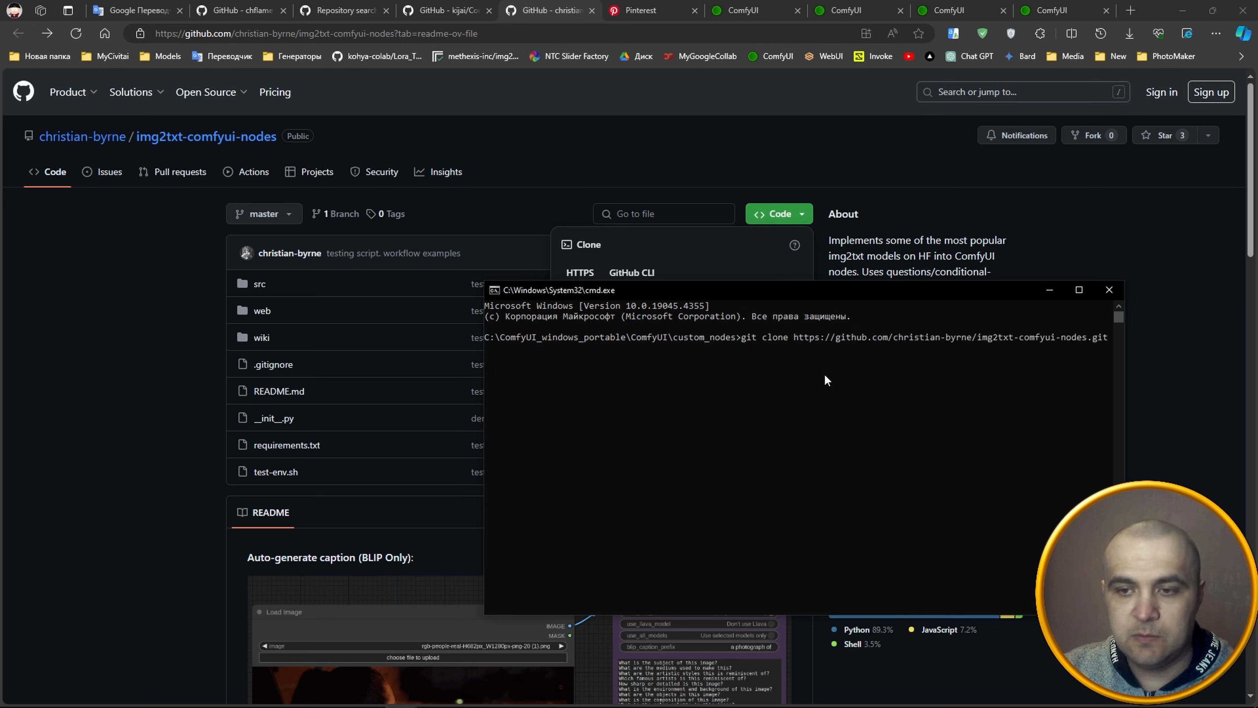
pyautogui.press('Return')
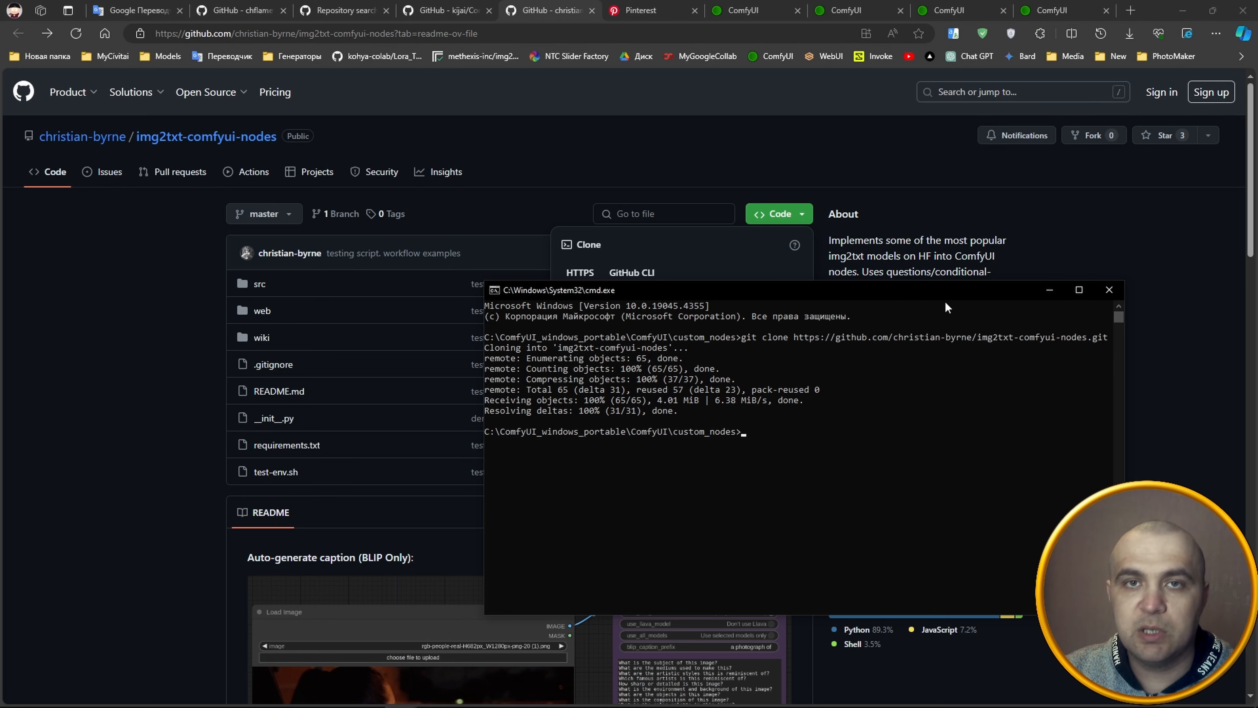
# Open a command prompt in the cloned img2txt-comfyui-nodes folder and select the README's command "pip install -r requirements.txt".
pyautogui.scroll(-7, 974, 416)
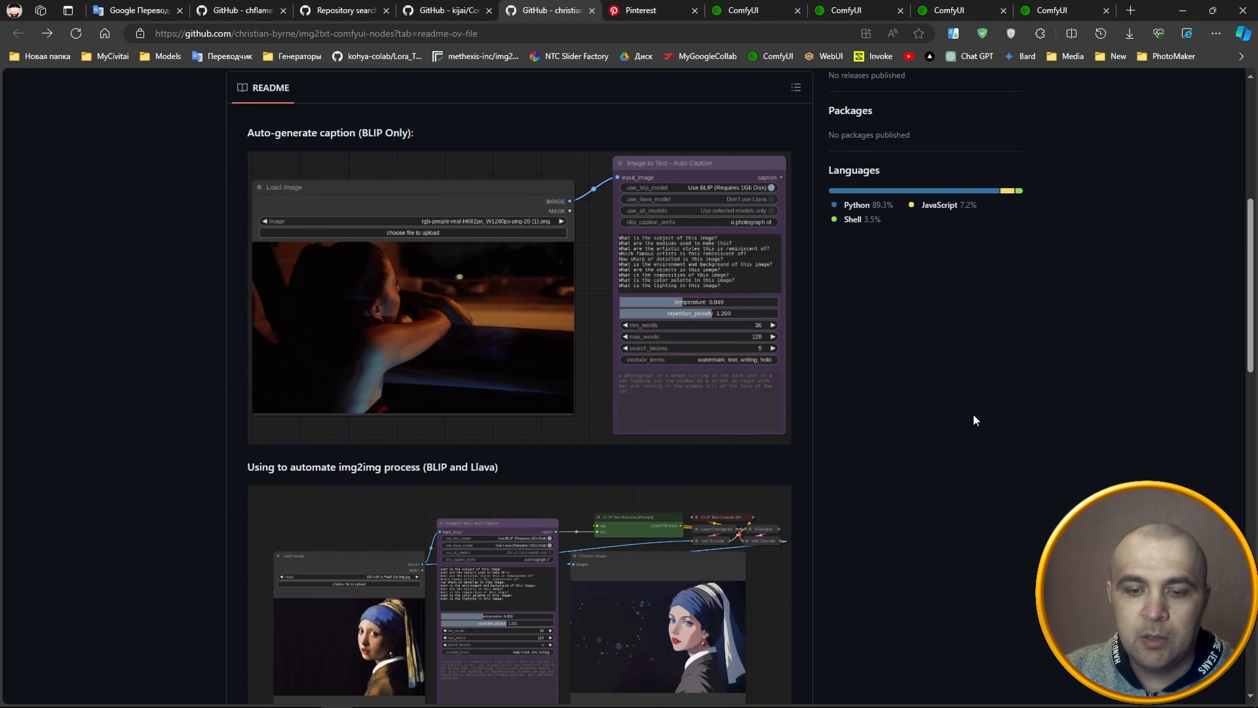
pyautogui.scroll(-10, 974, 415)
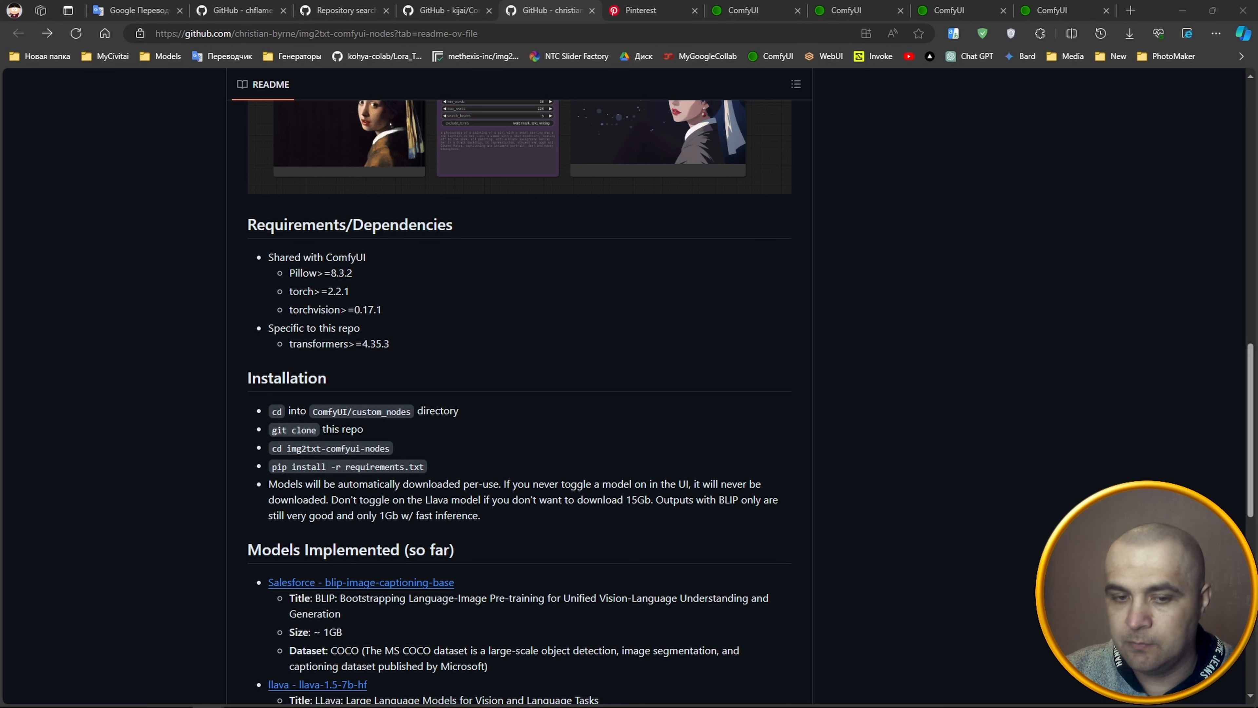
pyautogui.moveTo(1257, 115); pyautogui.dragTo(735, 127)
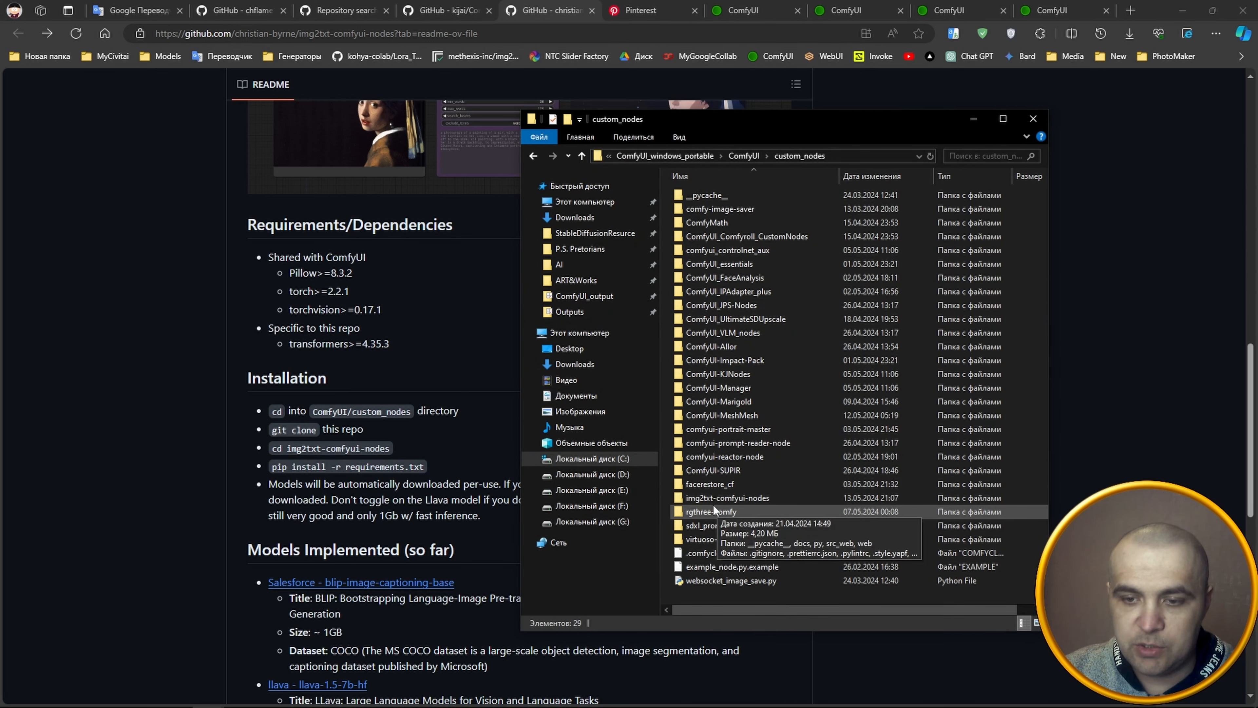
pyautogui.doubleClick(730, 498)
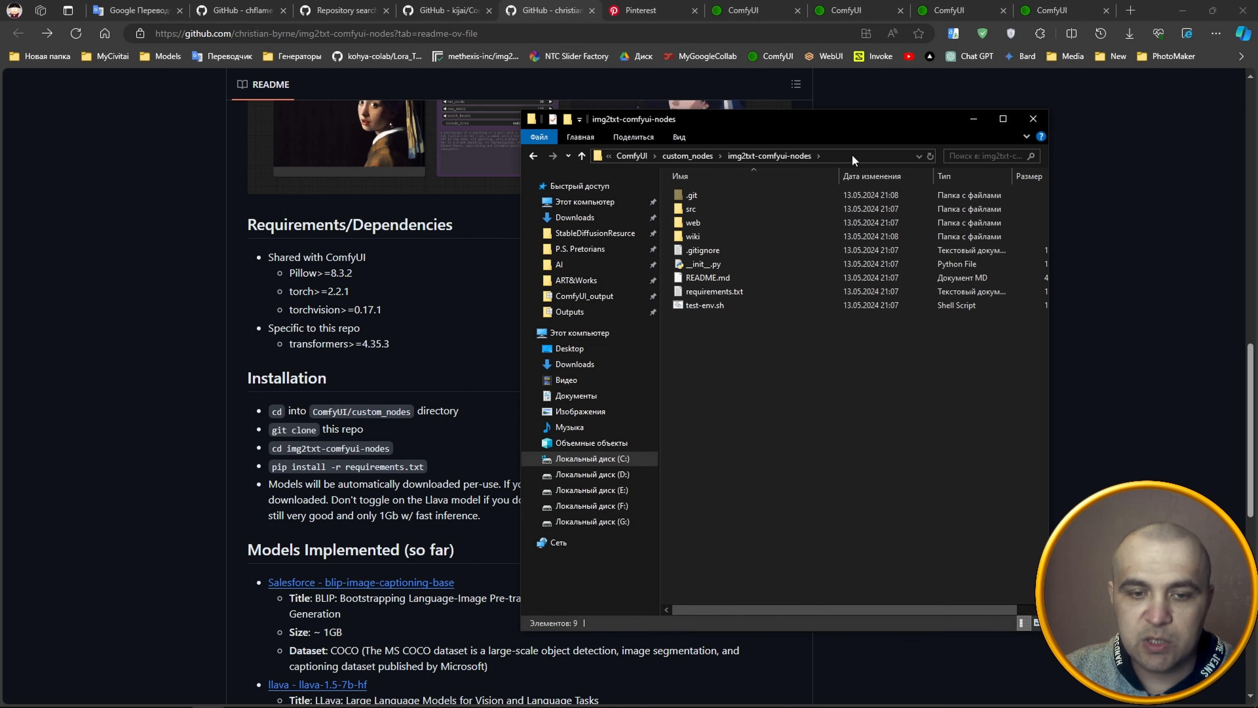
pyautogui.moveTo(862, 124); pyautogui.dragTo(1003, 132)
pyautogui.click(985, 165)
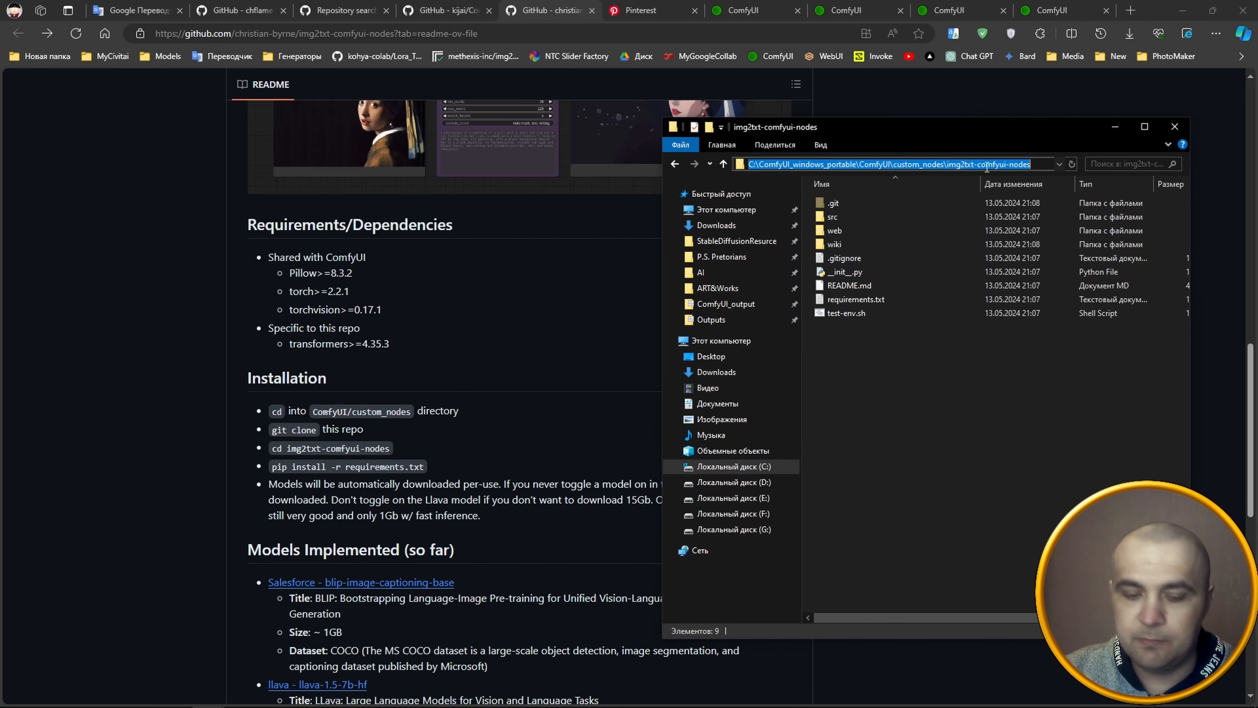
pyautogui.write('cmd')
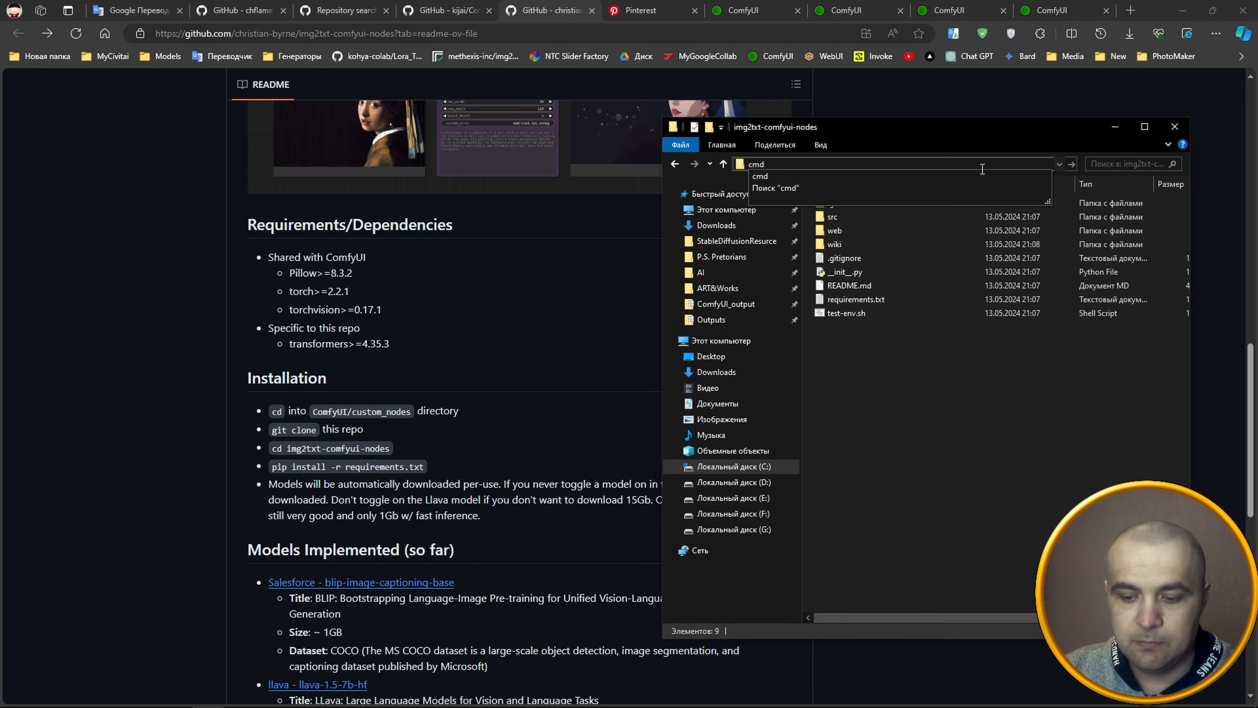
pyautogui.press('Return')
pyautogui.moveTo(600, 171); pyautogui.dragTo(1229, 272)
pyautogui.click(287, 476)
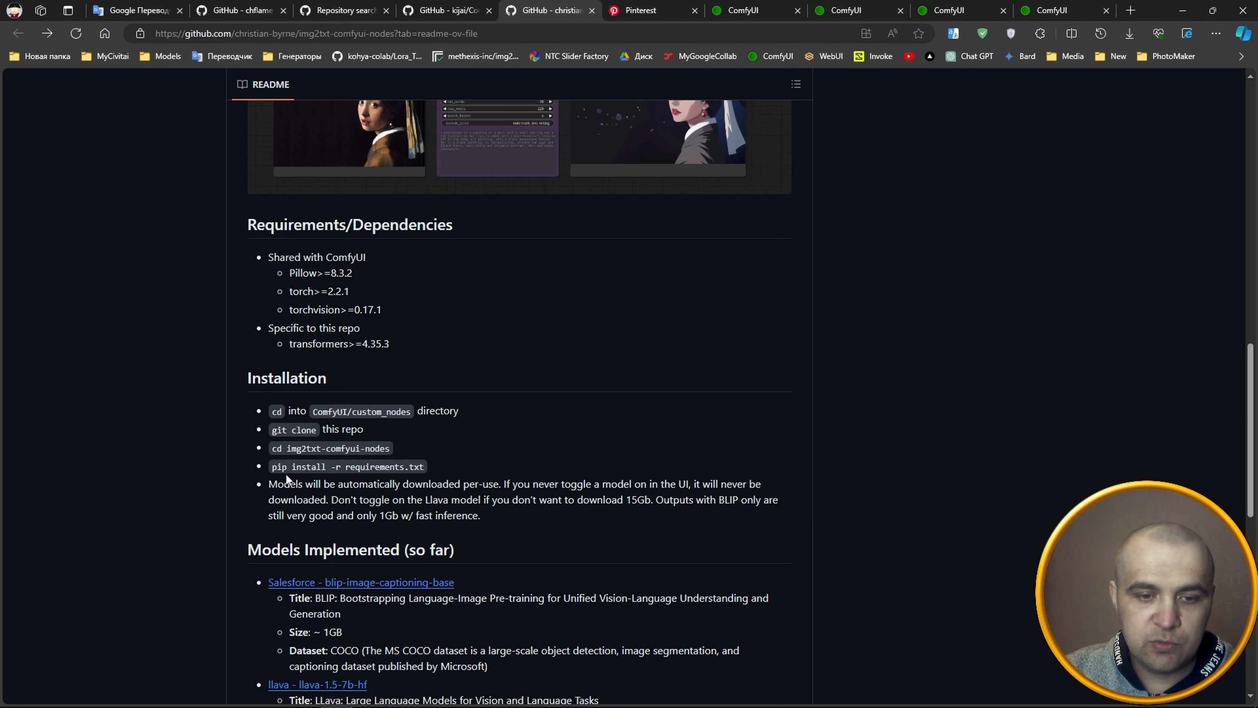
pyautogui.moveTo(276, 468); pyautogui.dragTo(425, 468)
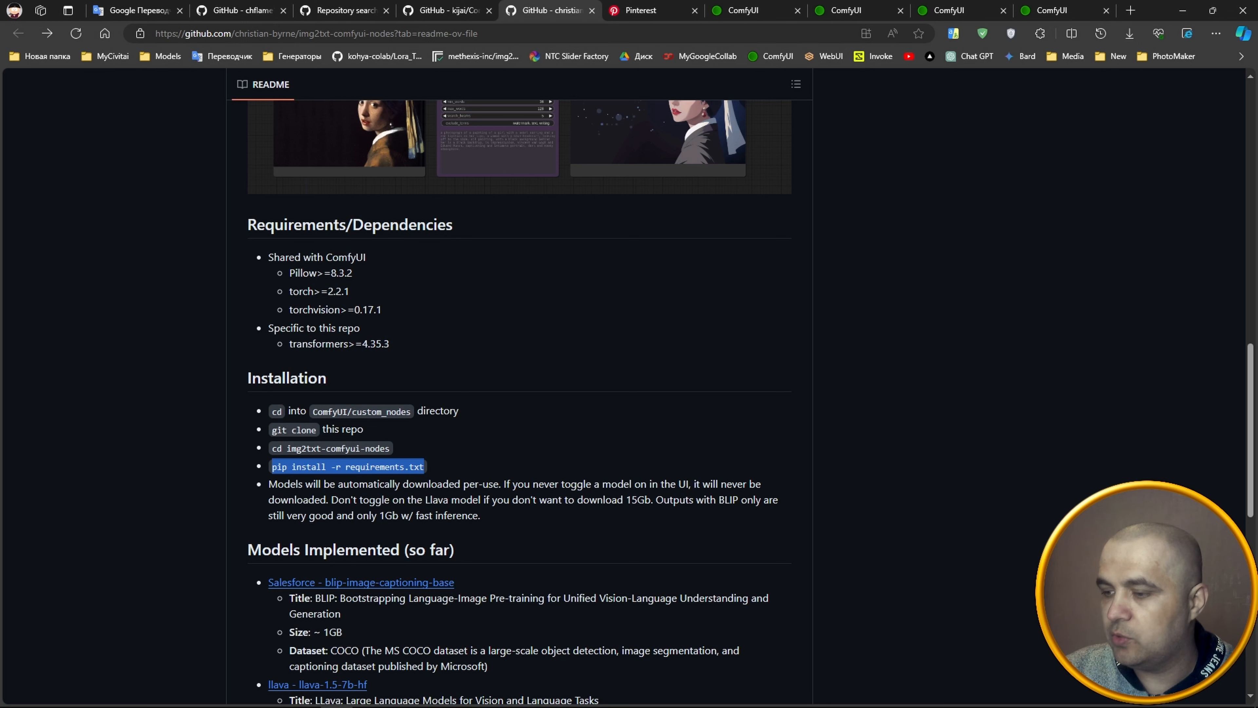
# Open requirements.txt from the main ComfyUI folder and highlight the last four entries, Pillow>=8.3.2 through transformers>=4.35.3.
pyautogui.click(206, 706)
pyautogui.doubleClick(852, 204)
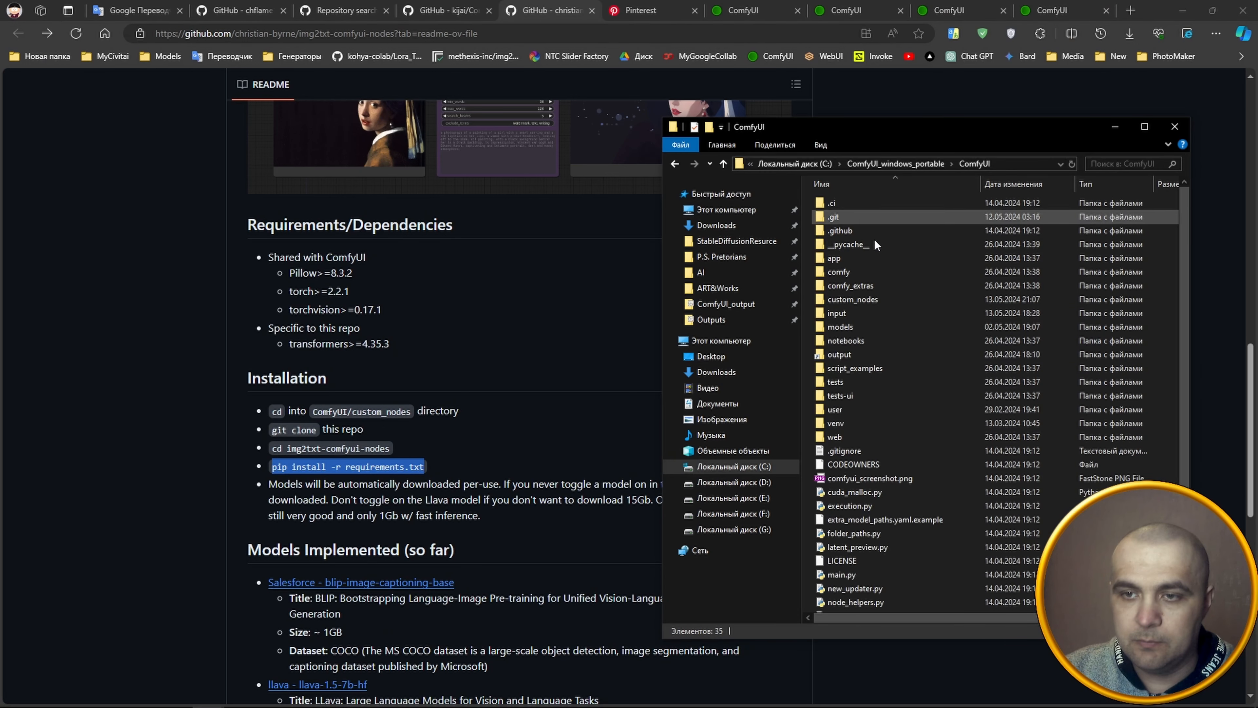
pyautogui.scroll(-2, 872, 347)
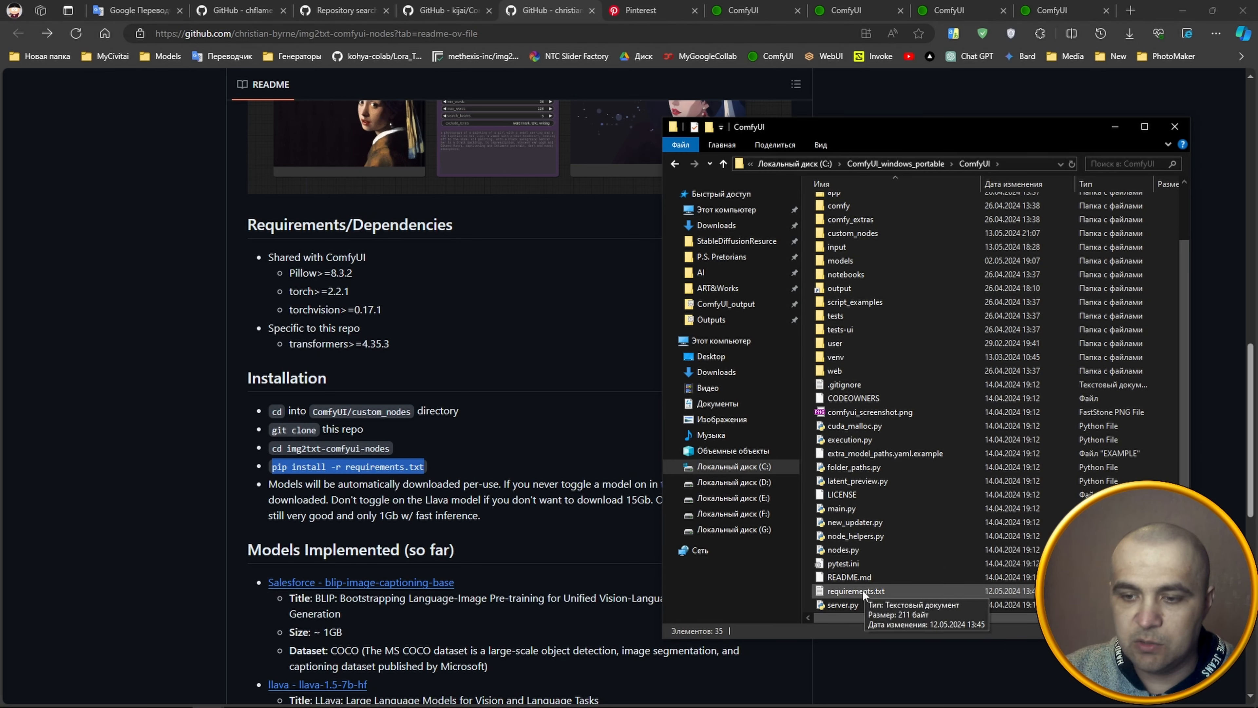
pyautogui.click(863, 593)
pyautogui.moveTo(965, 138); pyautogui.dragTo(1257, 181)
pyautogui.moveTo(1257, 126); pyautogui.dragTo(912, 174)
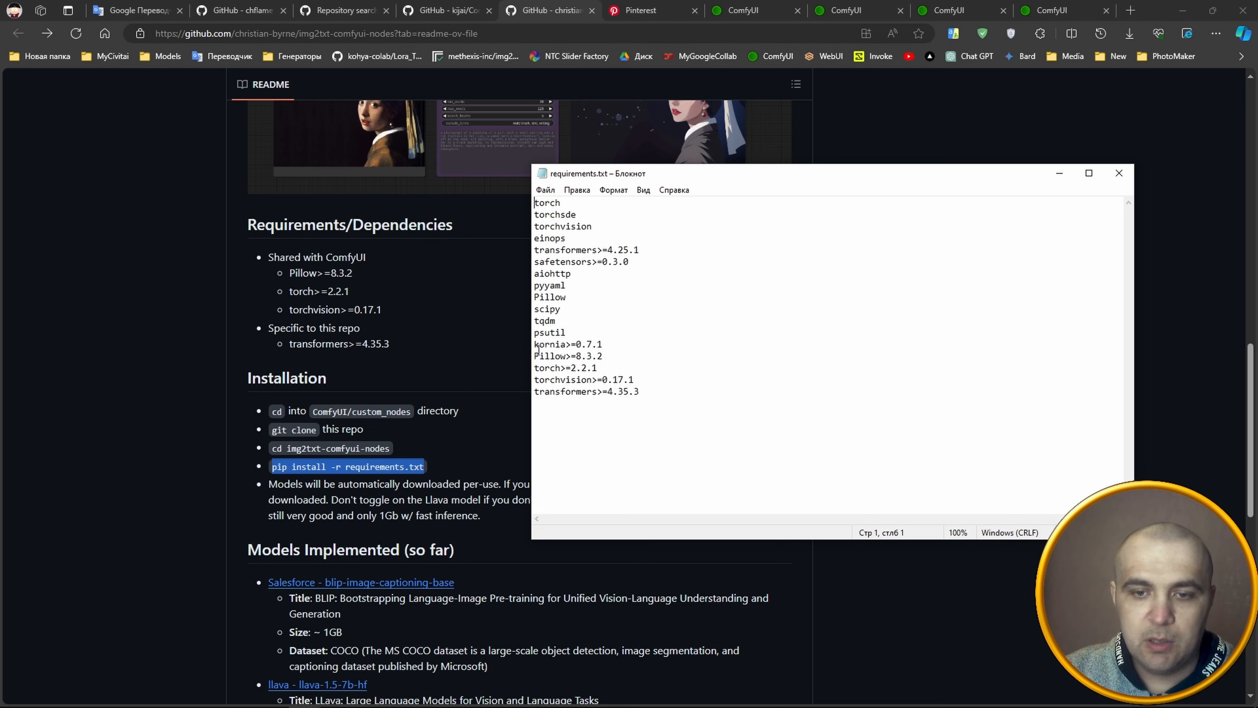
pyautogui.moveTo(535, 355); pyautogui.dragTo(632, 399)
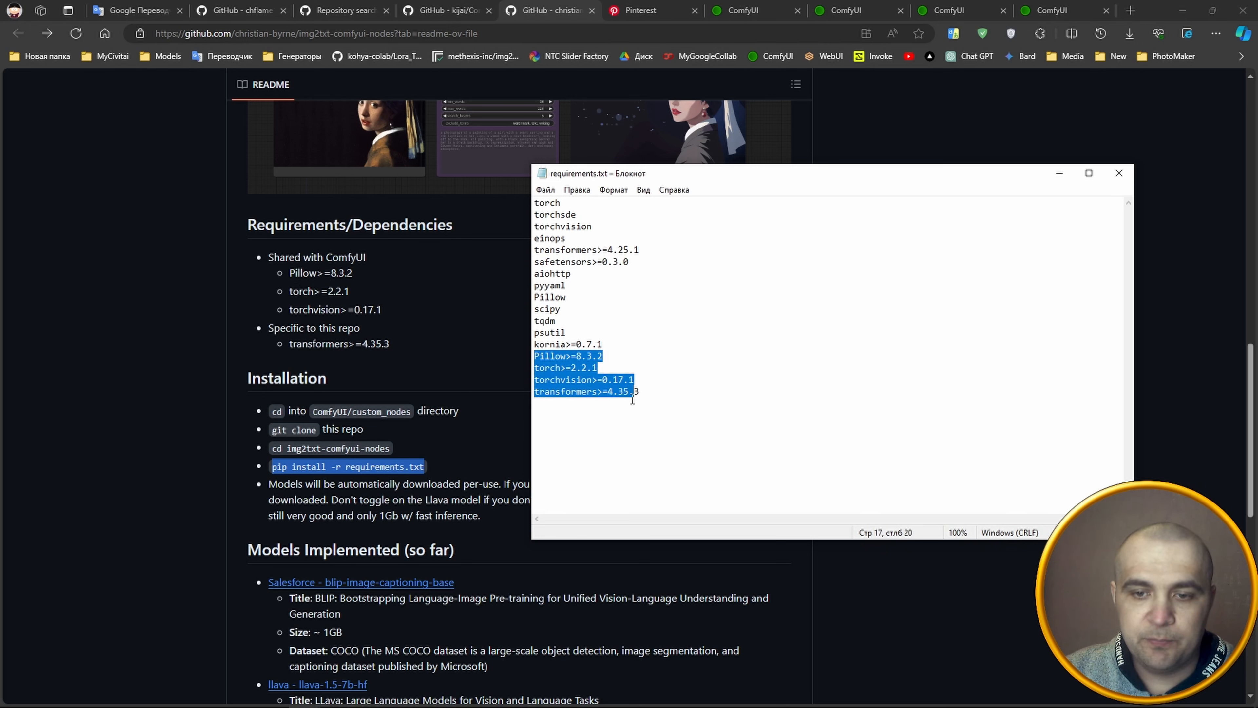
# Deselect the highlighted entries in requirements.txt and close the file.
pyautogui.click(652, 400)
pyautogui.click(546, 190)
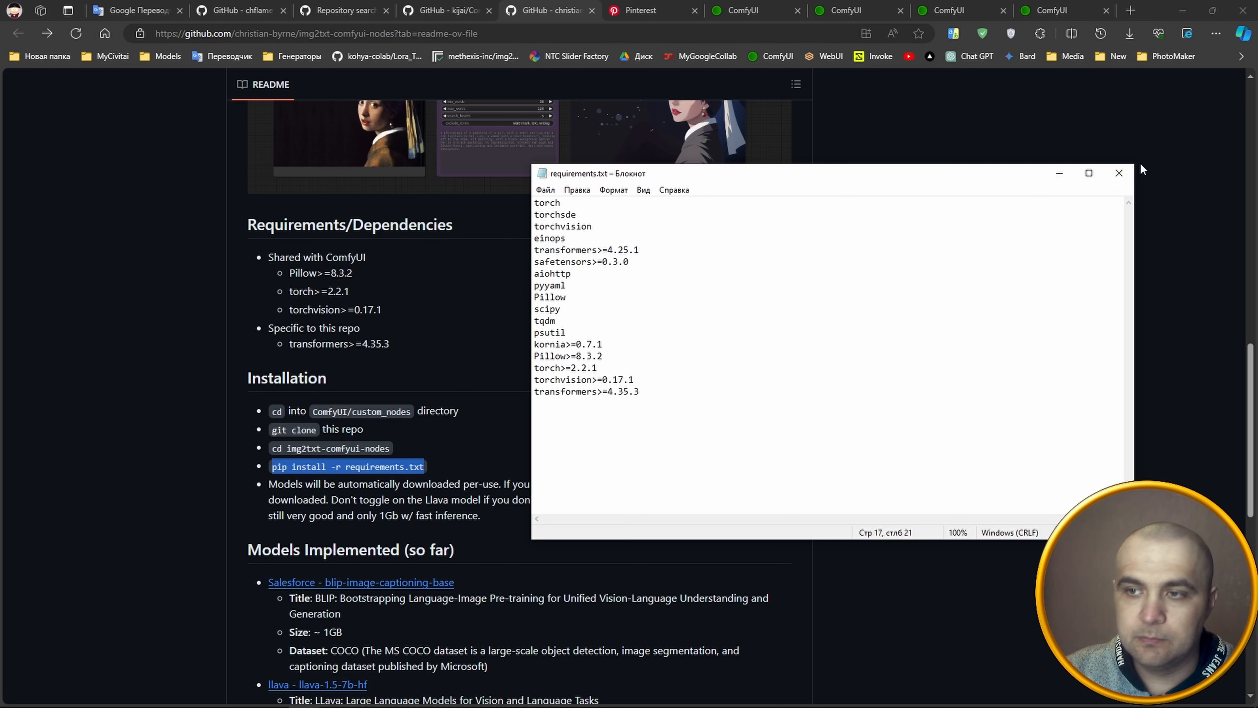
pyautogui.click(1119, 173)
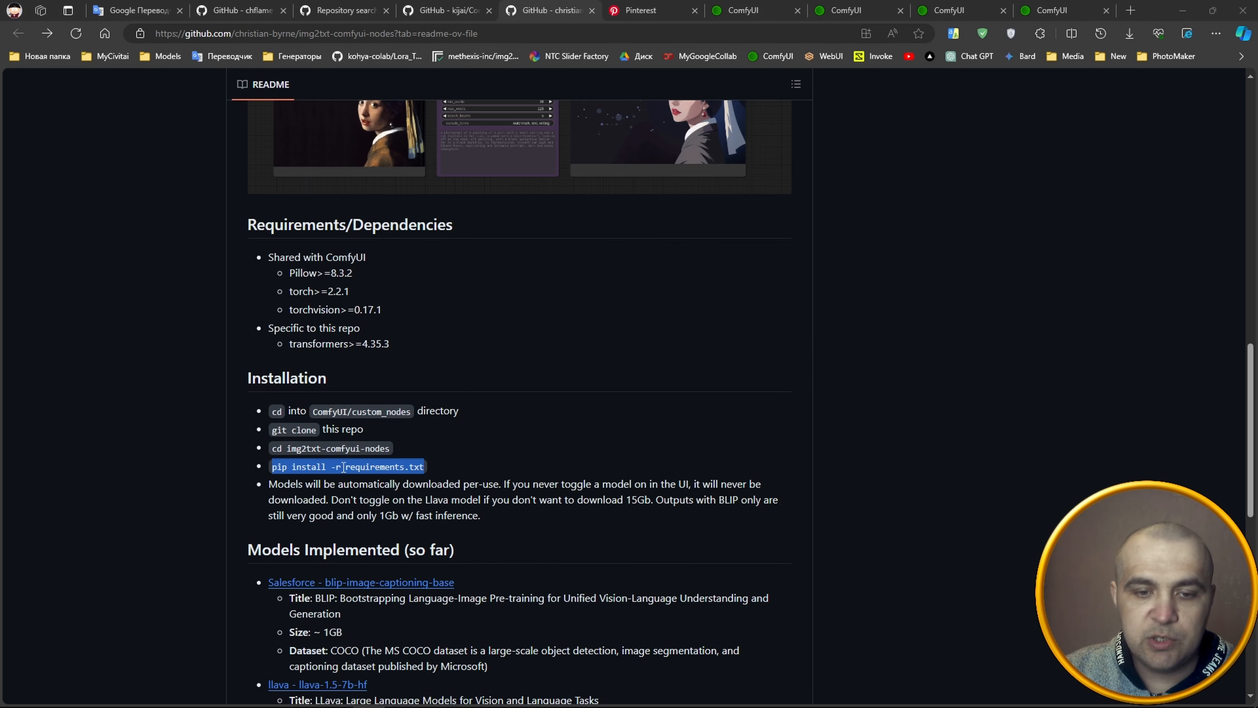
# Run "pip install -r requirements.txt" in the command prompt opened in the img2txt-comfyui-nodes folder.
pyautogui.rightClick(344, 467)
pyautogui.click(377, 169)
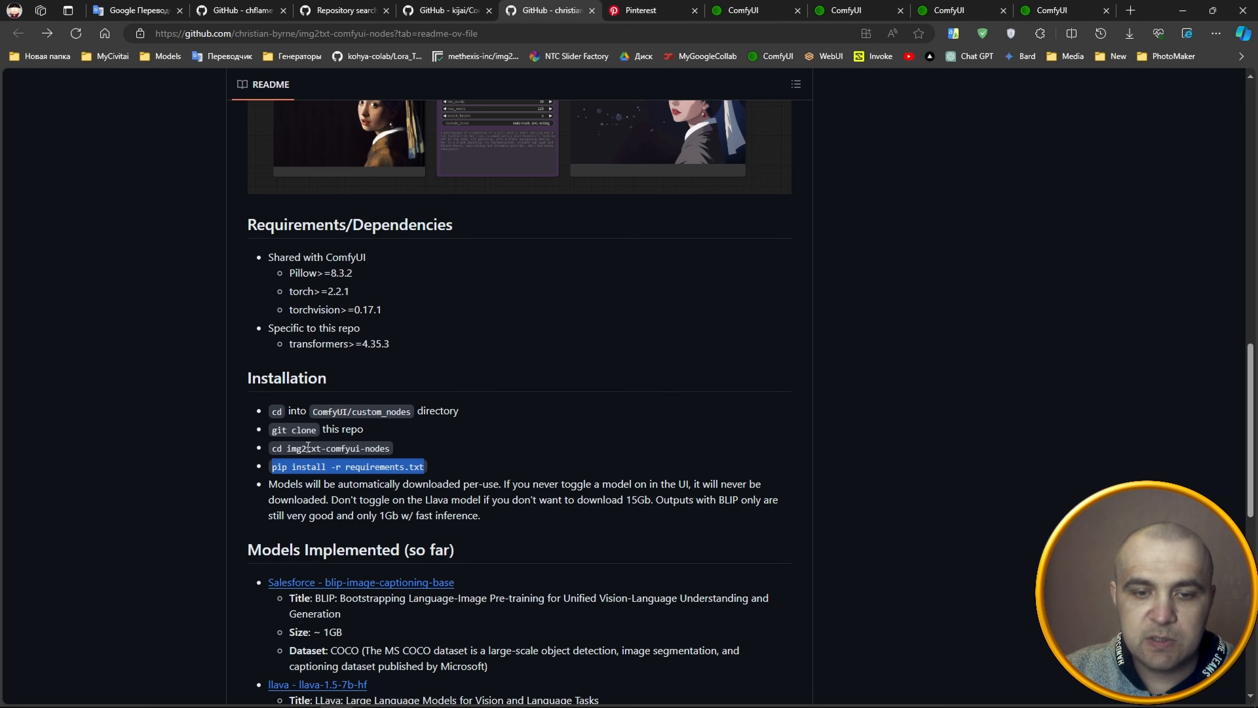
pyautogui.moveTo(1257, 276); pyautogui.dragTo(989, 259)
pyautogui.click(859, 310)
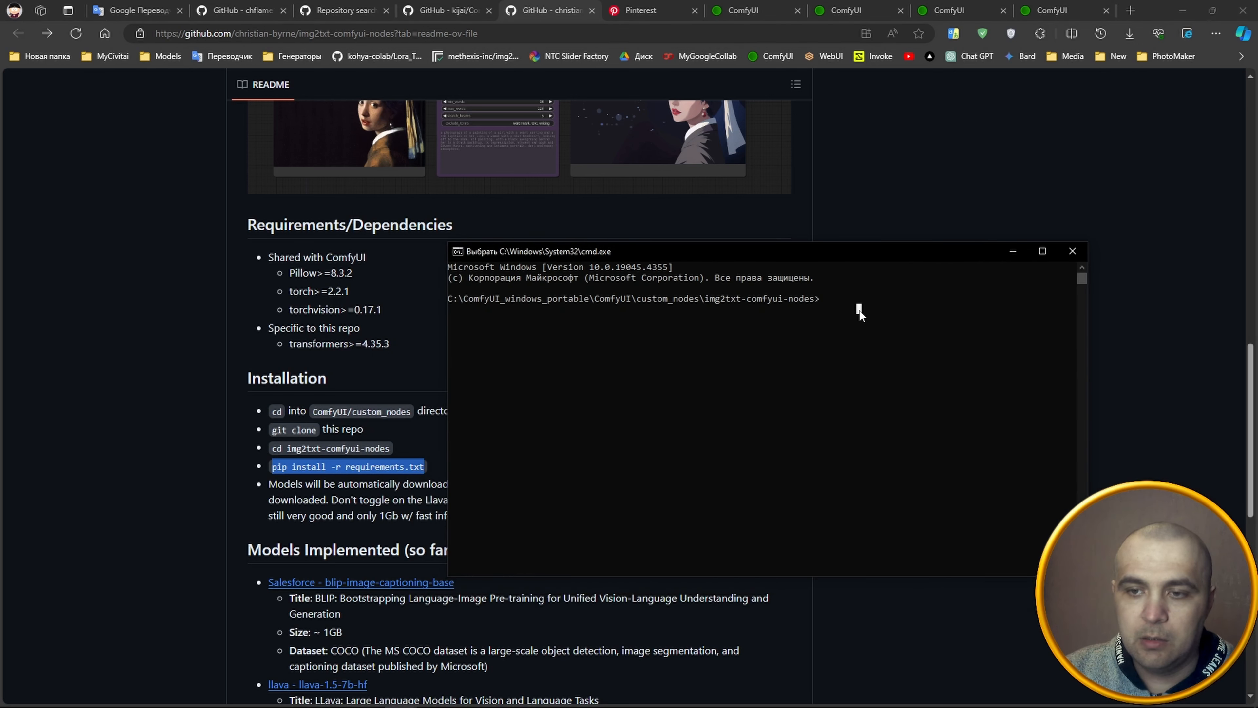
pyautogui.rightClick(883, 379)
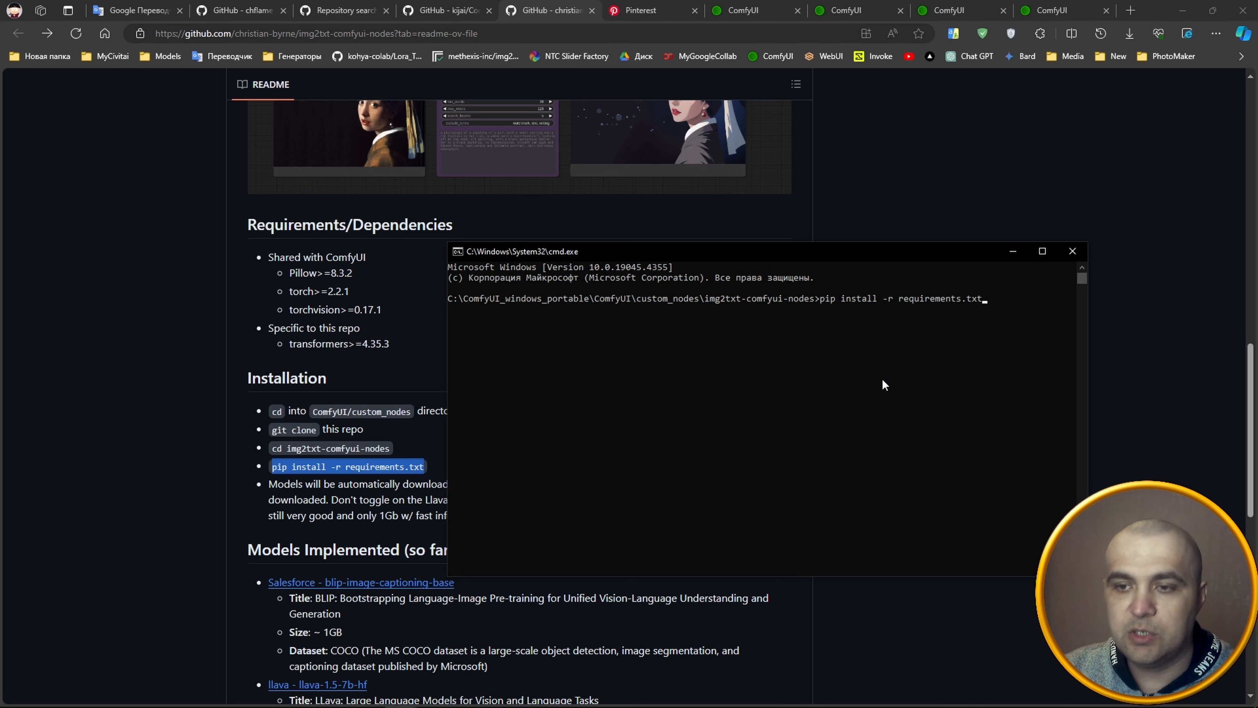
pyautogui.press('Return')
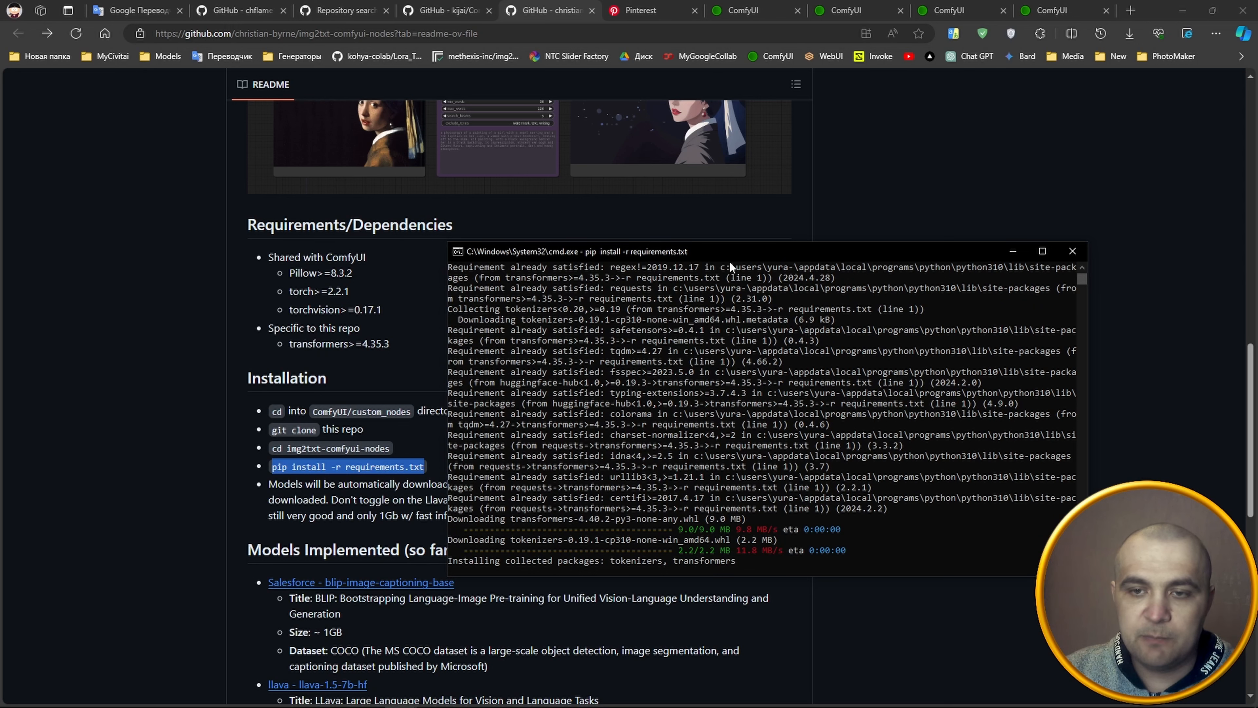
pyautogui.moveTo(765, 256); pyautogui.dragTo(862, 169)
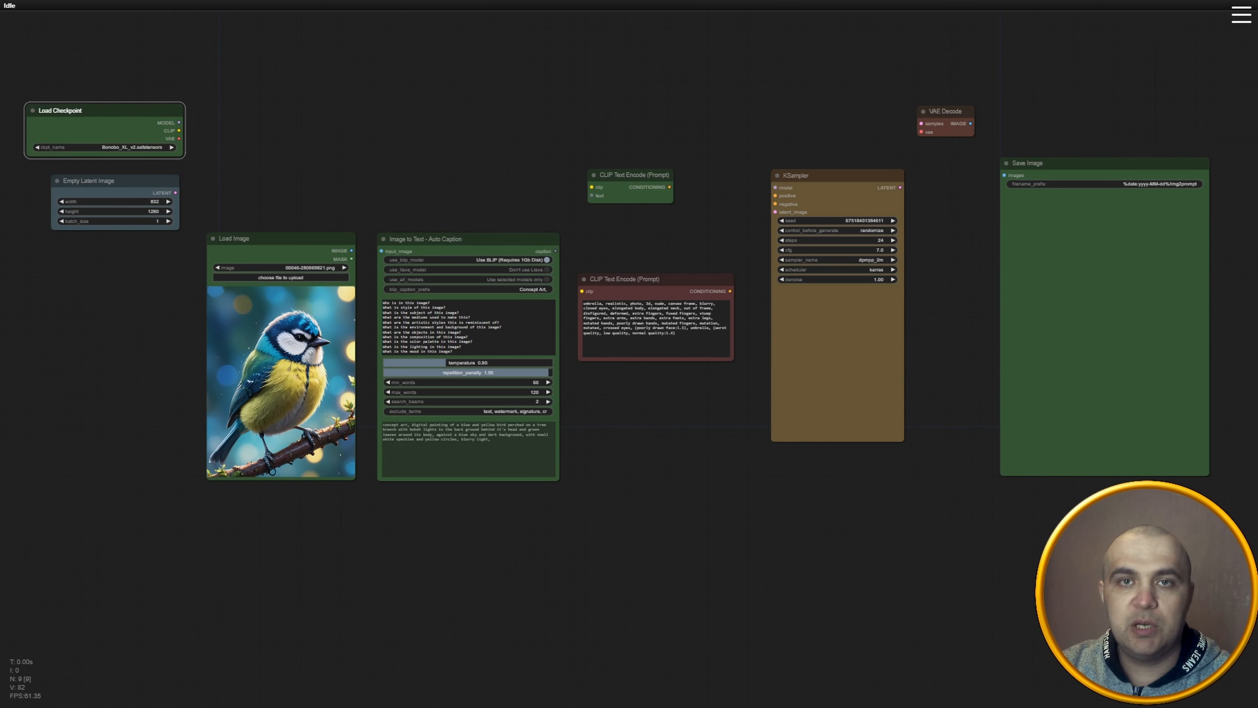
# Examine the workflow's Load Checkpoint, Empty Latent Image, Load Image, Image to Text - Auto Caption and positive CLIP Text Encode nodes.
pyautogui.scroll(2, 102, 74)
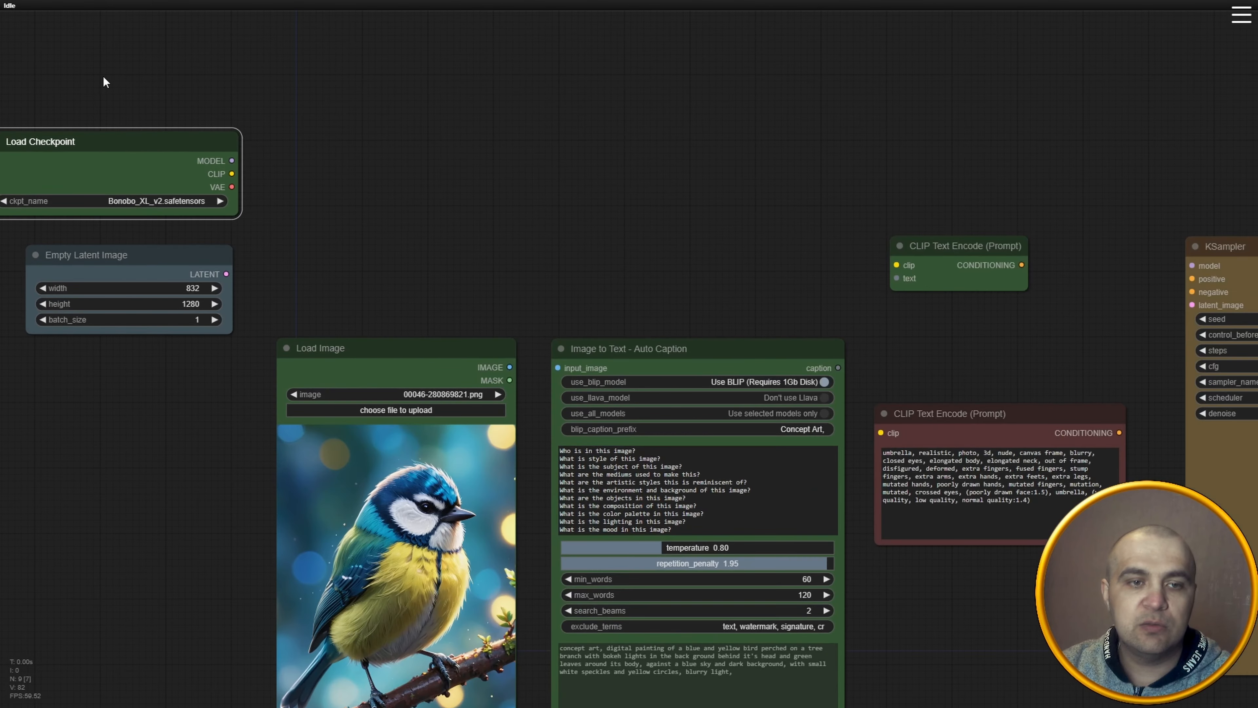
pyautogui.moveTo(104, 81); pyautogui.dragTo(390, 112)
pyautogui.scroll(2, 446, 243)
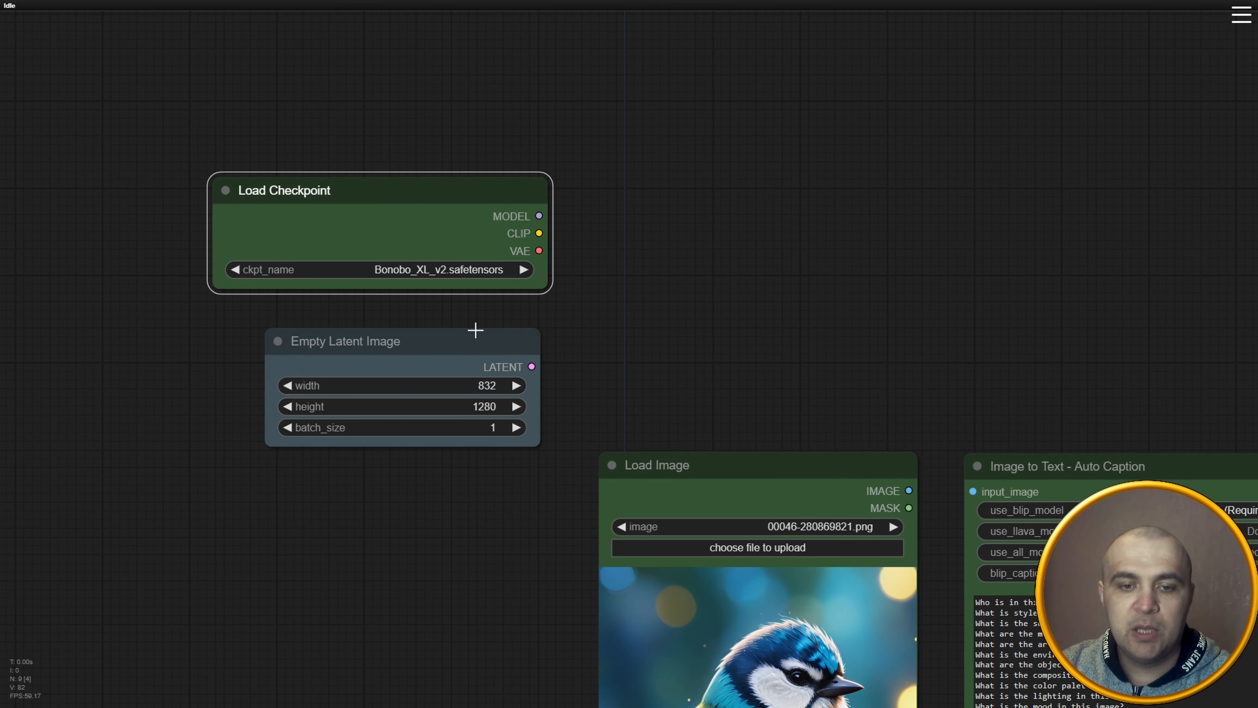
pyautogui.moveTo(476, 330); pyautogui.dragTo(476, 331)
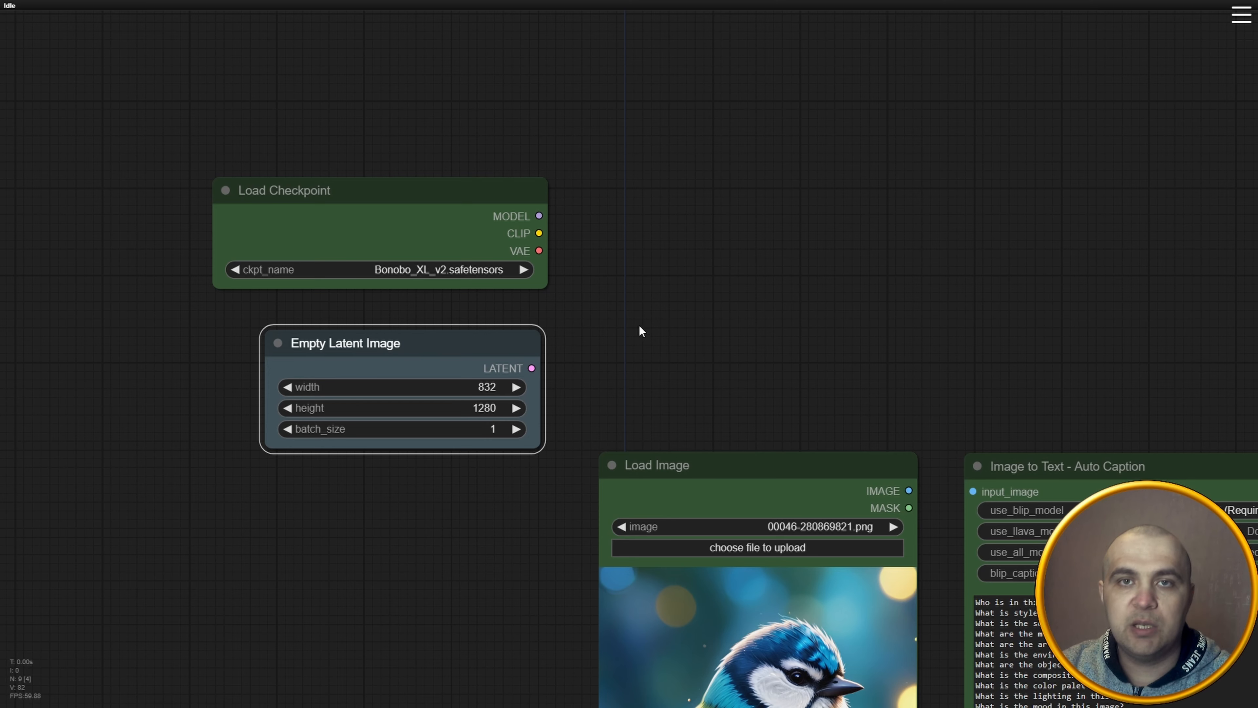
pyautogui.moveTo(918, 365); pyautogui.dragTo(553, 123)
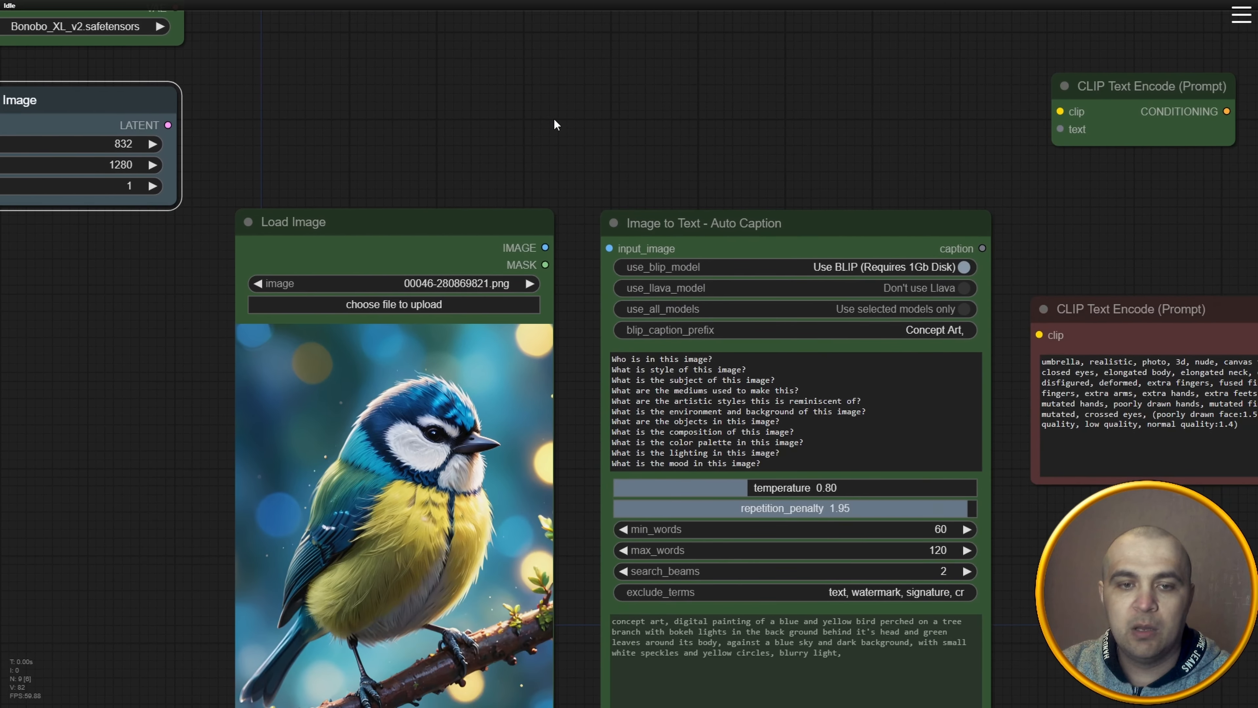
pyautogui.click(399, 226)
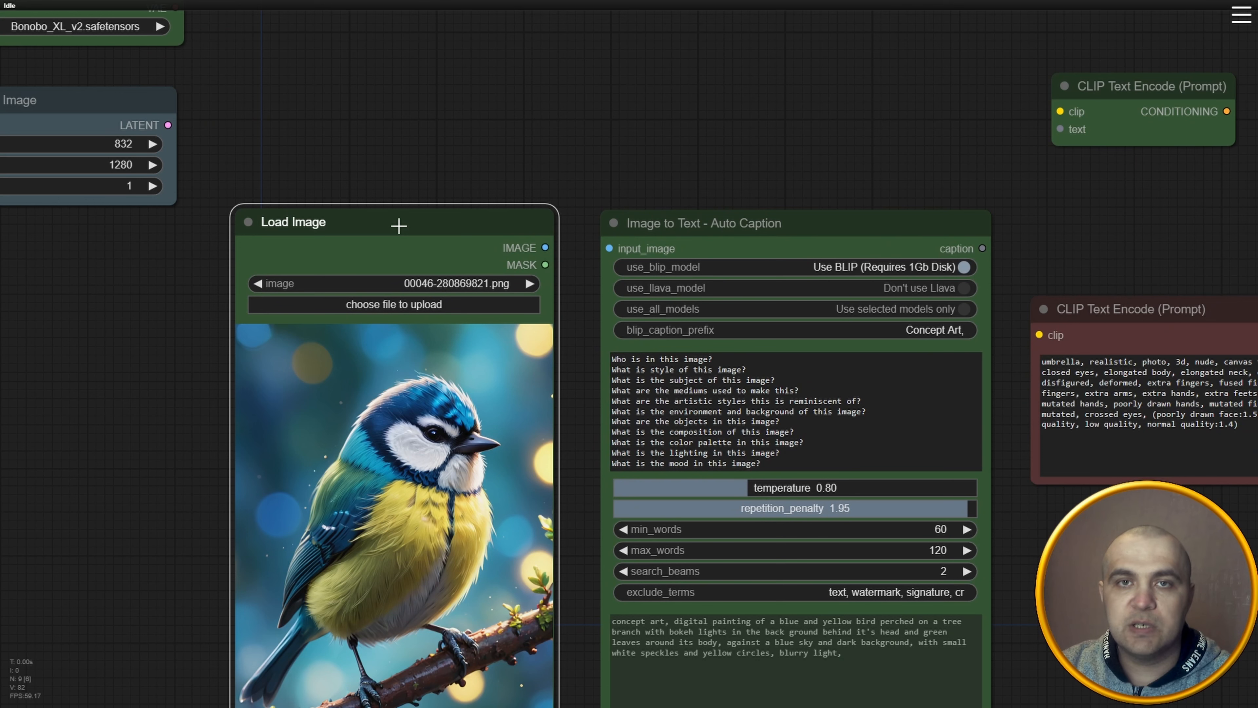
pyautogui.moveTo(889, 207); pyautogui.dragTo(625, 142)
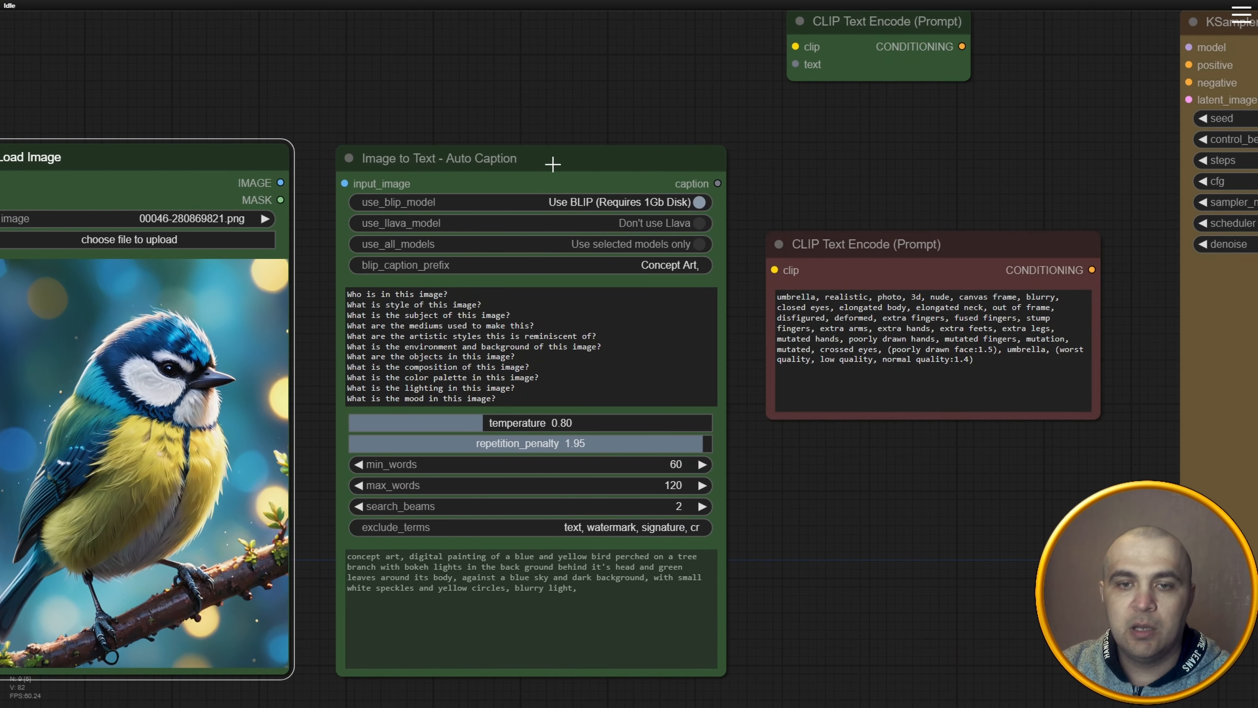
pyautogui.click(553, 165)
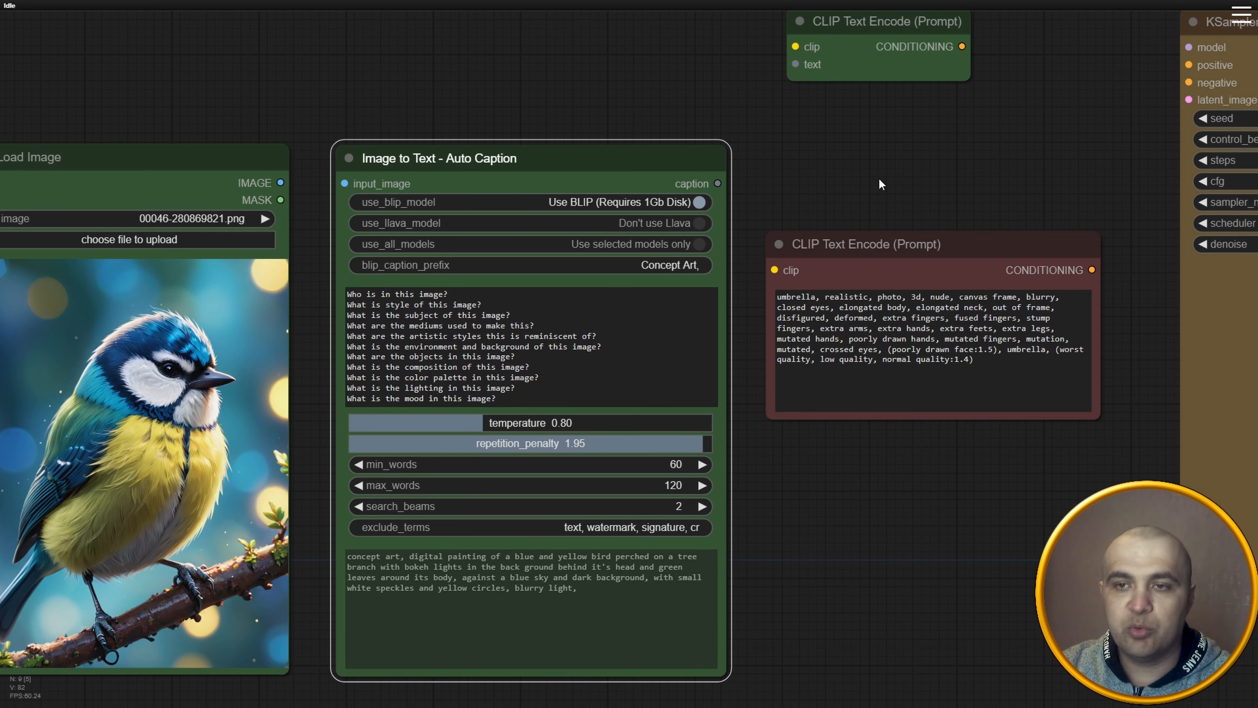
pyautogui.moveTo(880, 184); pyautogui.dragTo(574, 271)
pyautogui.click(521, 149)
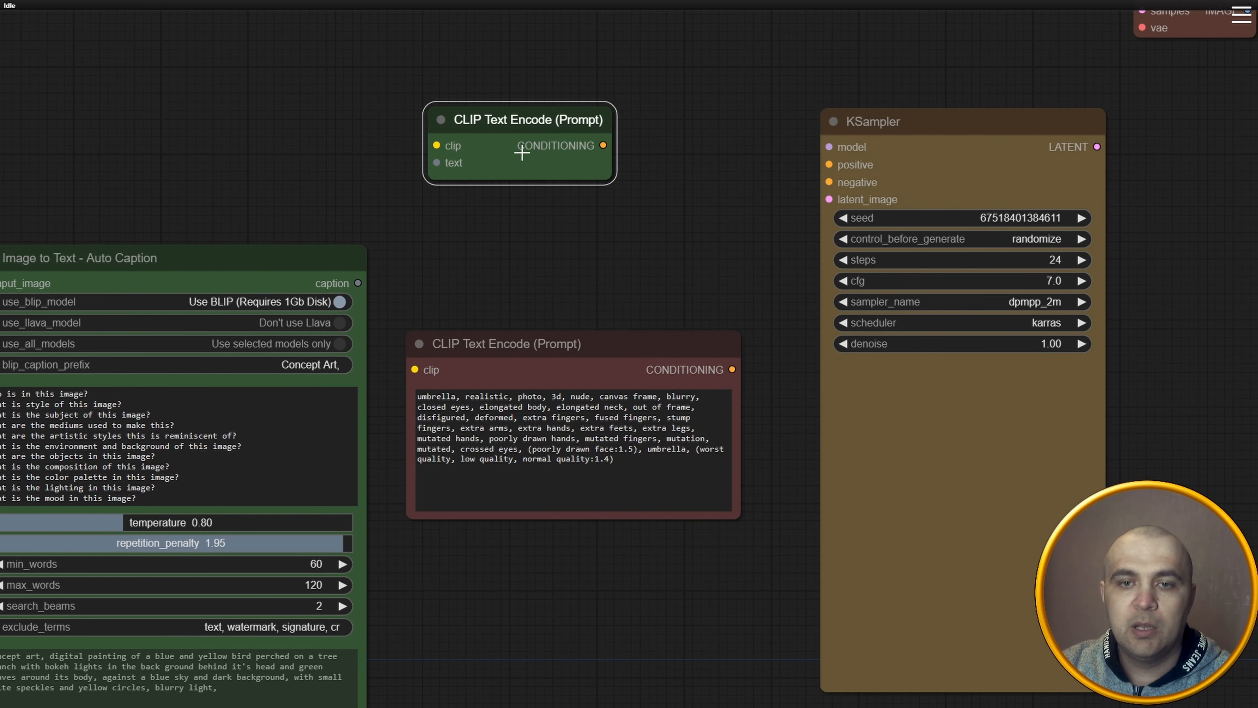
# Convert the negative CLIP Text Encode node's text to an input, and convert it back to a widget.
pyautogui.click(548, 346)
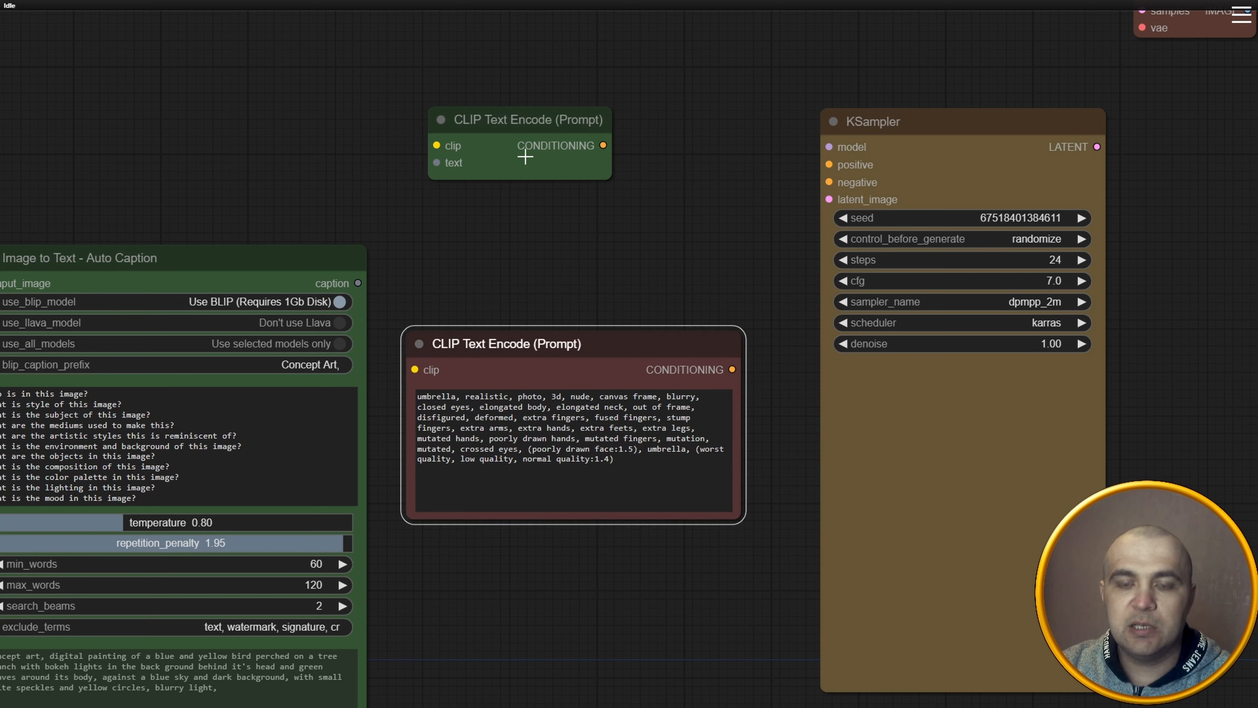
pyautogui.rightClick(553, 369)
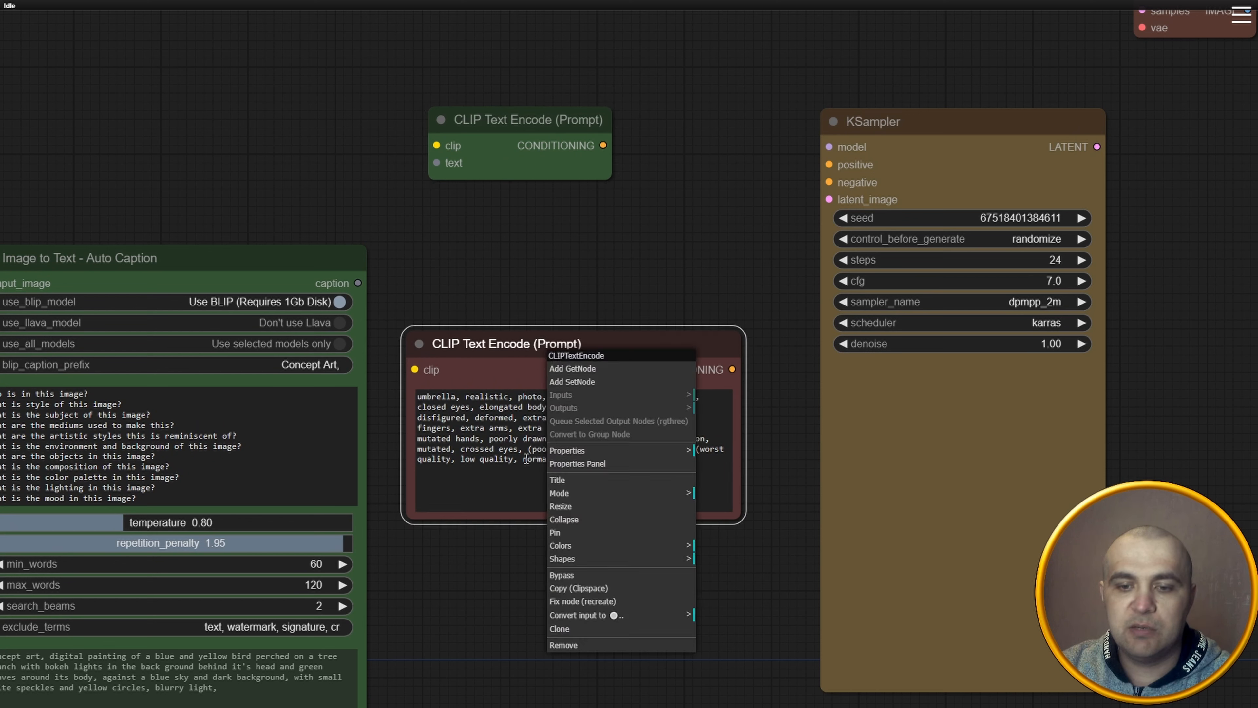
pyautogui.click(644, 618)
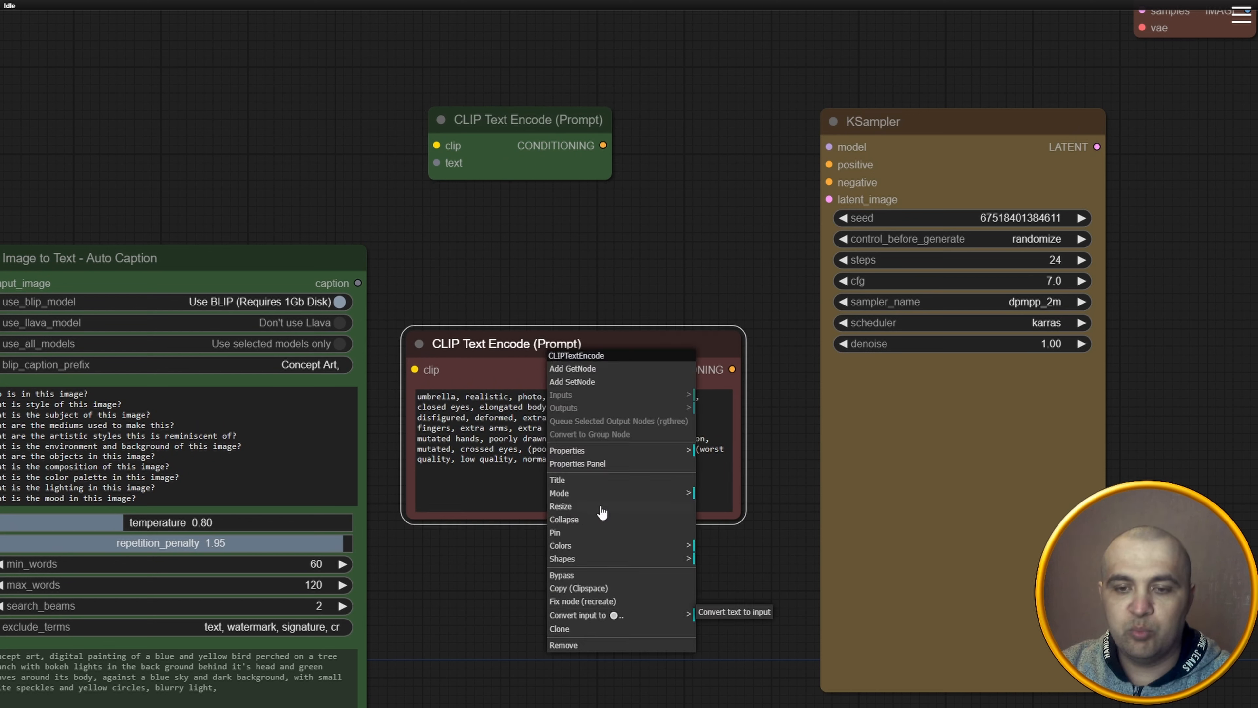
pyautogui.click(733, 612)
pyautogui.rightClick(496, 421)
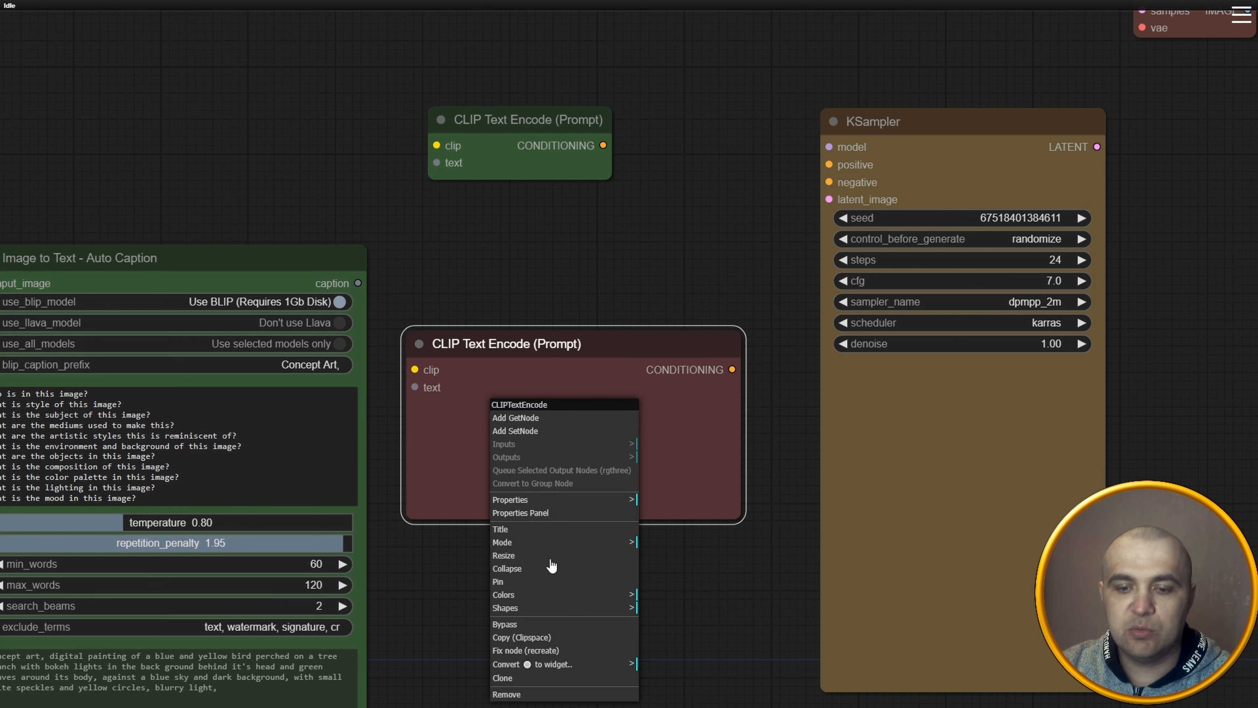
pyautogui.click(582, 664)
pyautogui.click(678, 667)
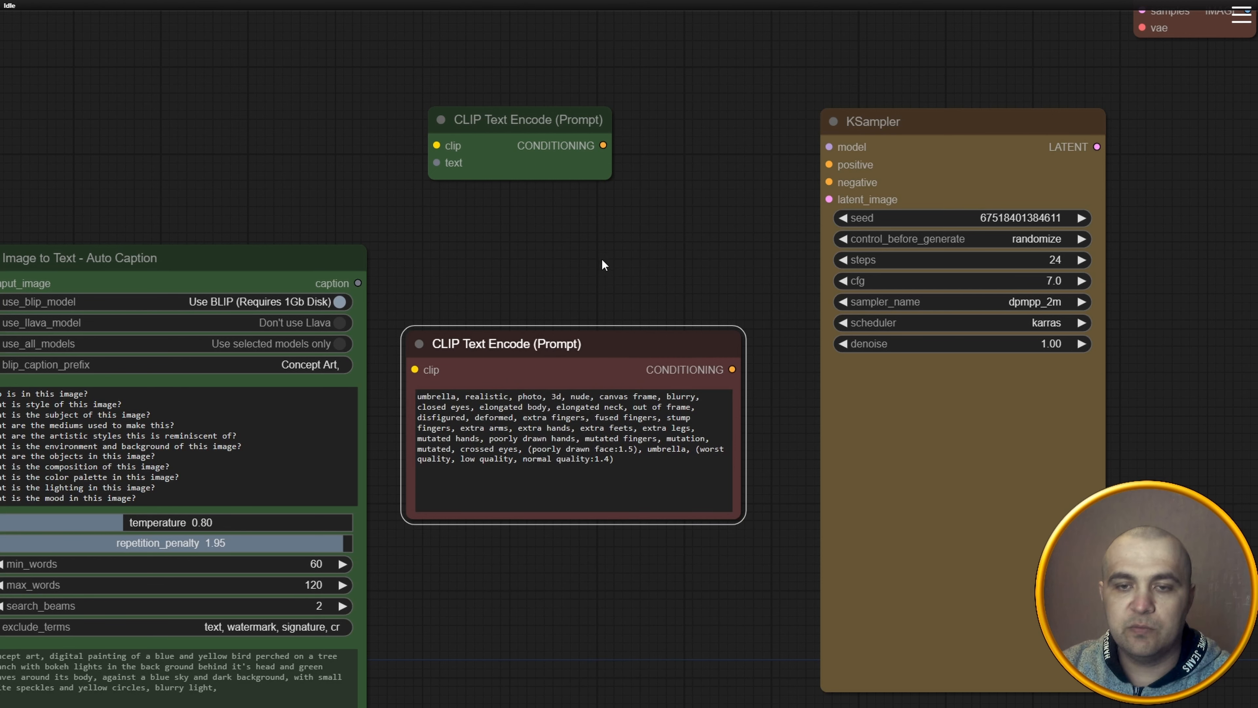
# Examine the KSampler, VAE Decode and Save Image nodes.
pyautogui.moveTo(602, 260); pyautogui.dragTo(631, 304)
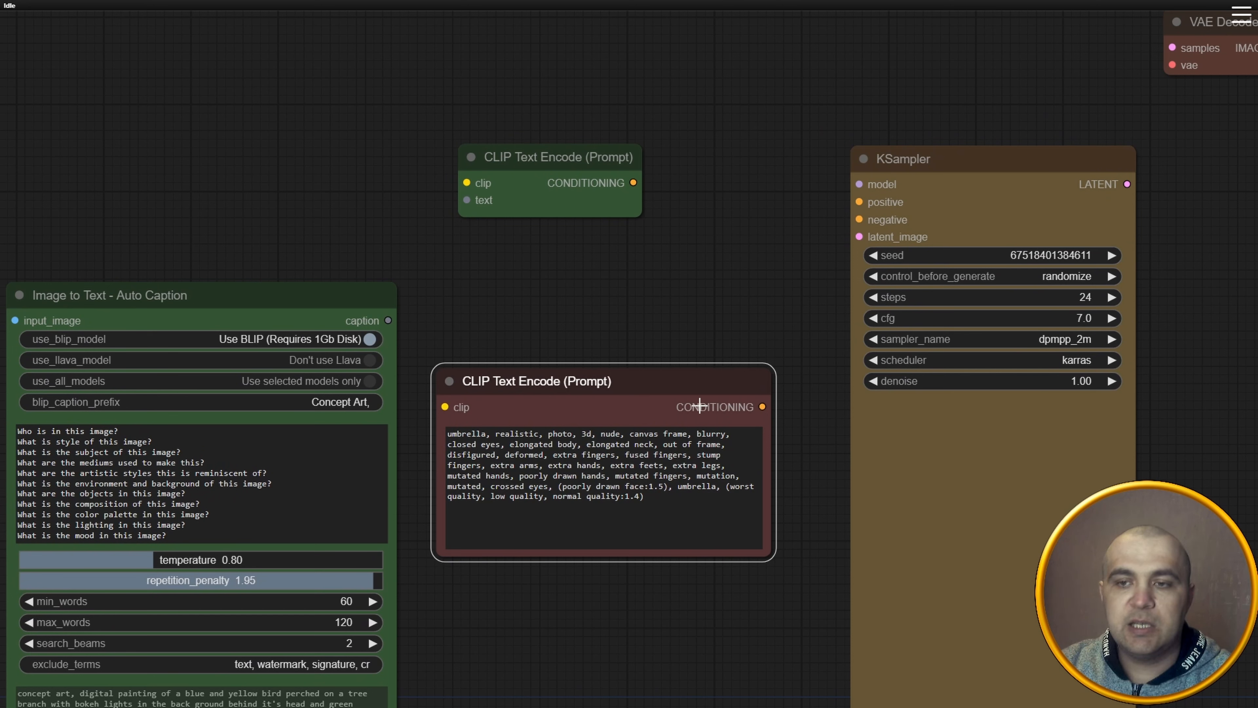
pyautogui.click(979, 160)
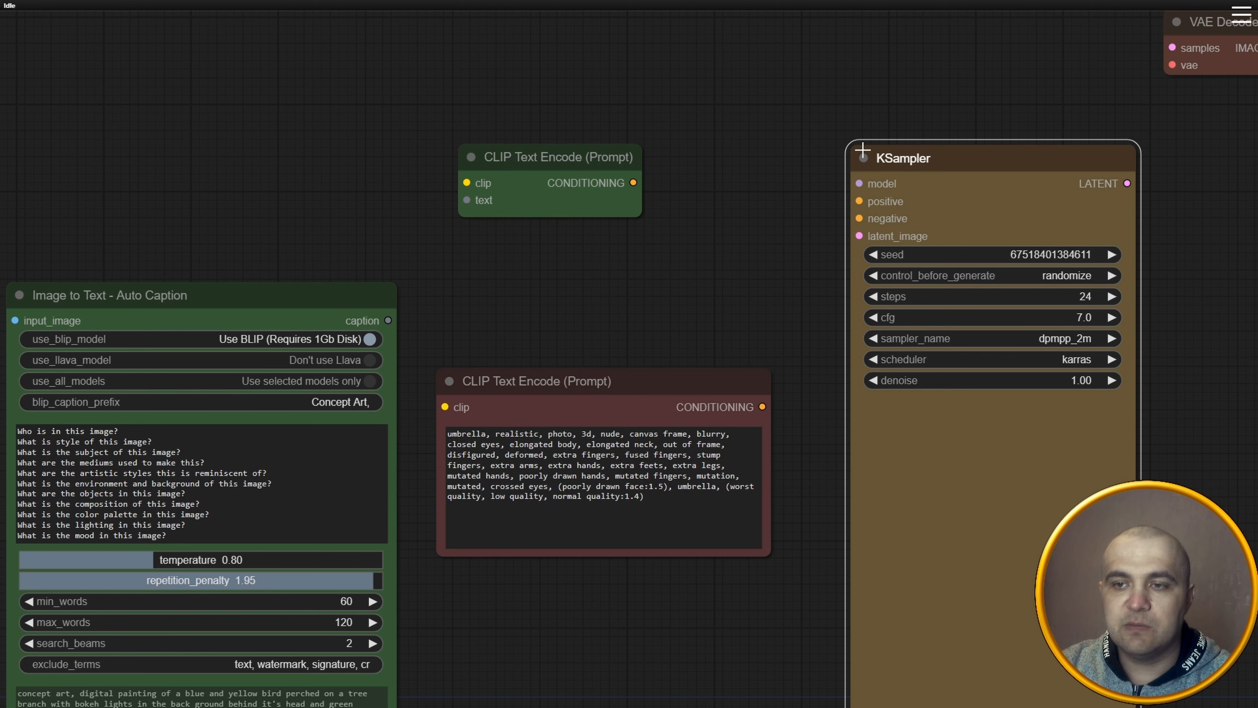
pyautogui.scroll(-3, 619, 154)
pyautogui.moveTo(1020, 171); pyautogui.dragTo(734, 273)
pyautogui.scroll(2, 734, 273)
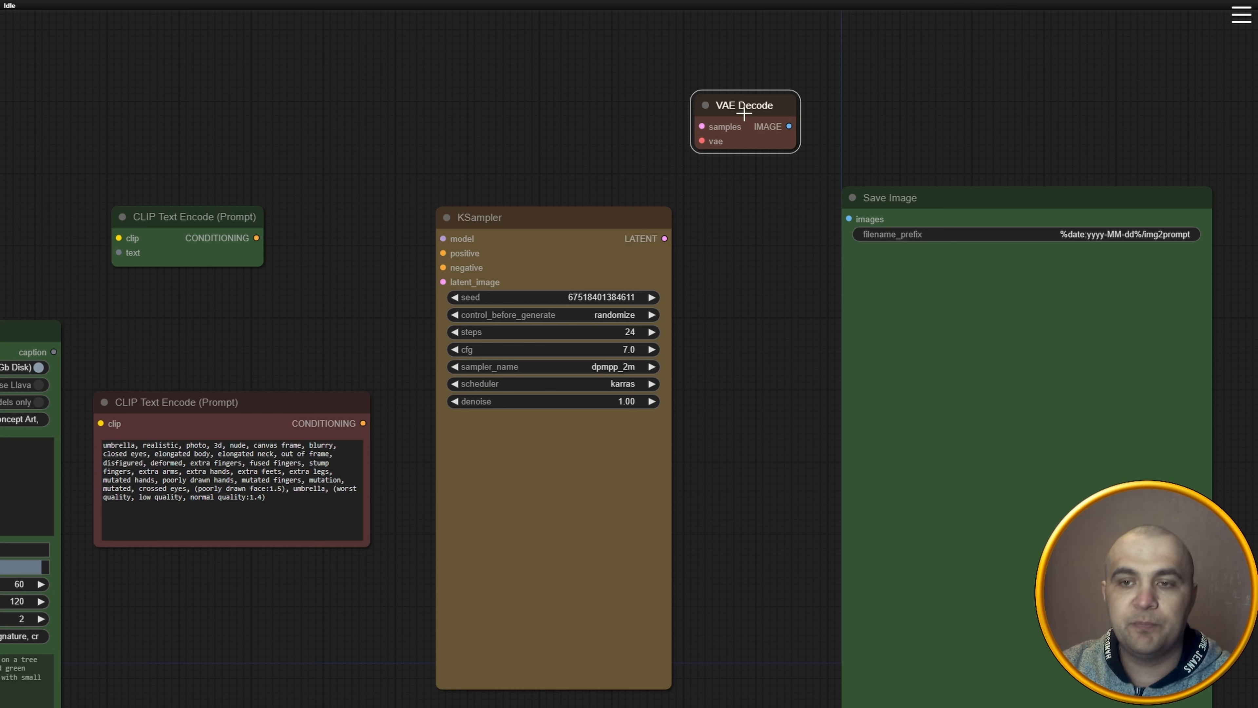
pyautogui.moveTo(926, 196); pyautogui.dragTo(923, 189)
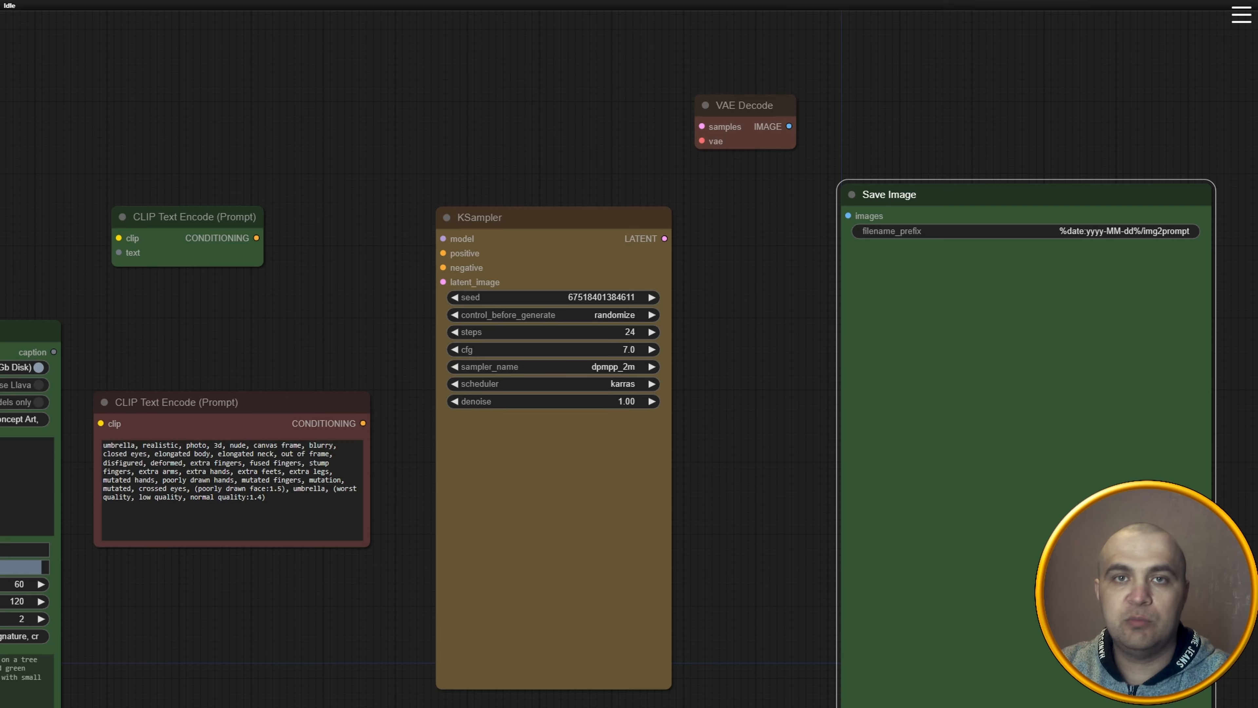
# Connect the Load Checkpoint node's MODEL output to the KSampler's model input.
pyautogui.scroll(-7, 915, 492)
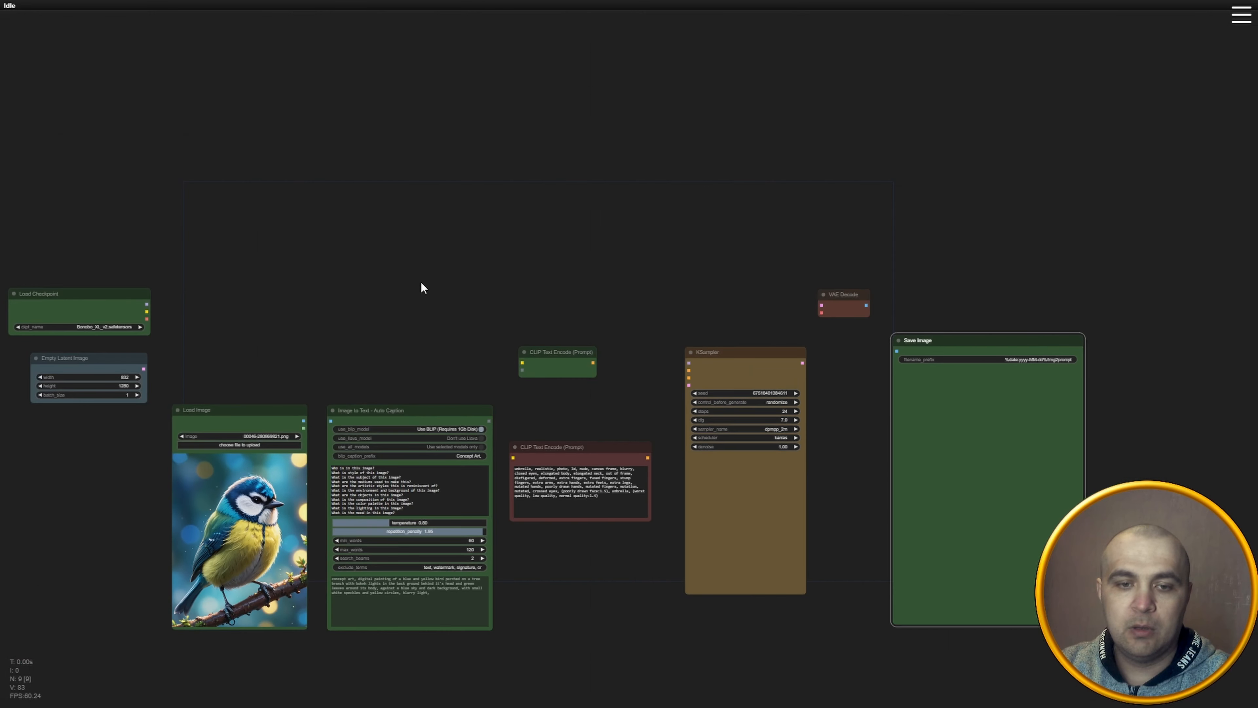
pyautogui.moveTo(366, 287); pyautogui.dragTo(554, 287)
pyautogui.scroll(4, 554, 287)
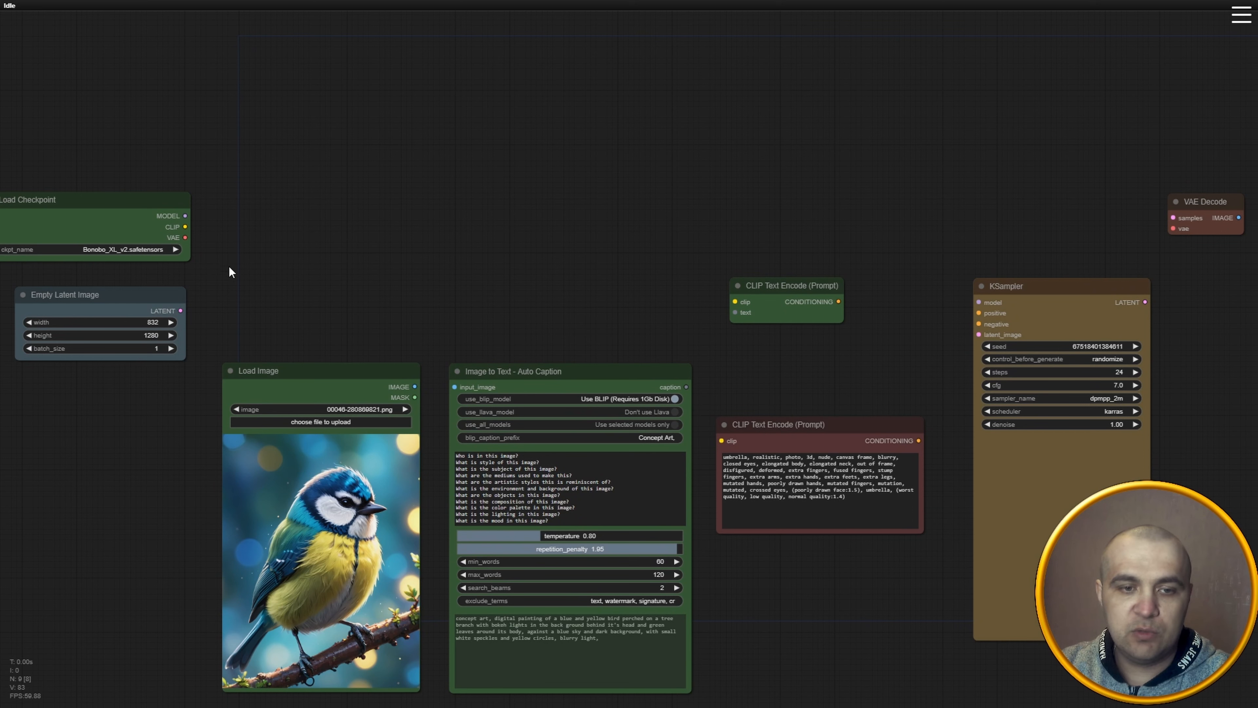
pyautogui.moveTo(184, 217); pyautogui.dragTo(889, 253)
pyautogui.scroll(-2, 209, 289)
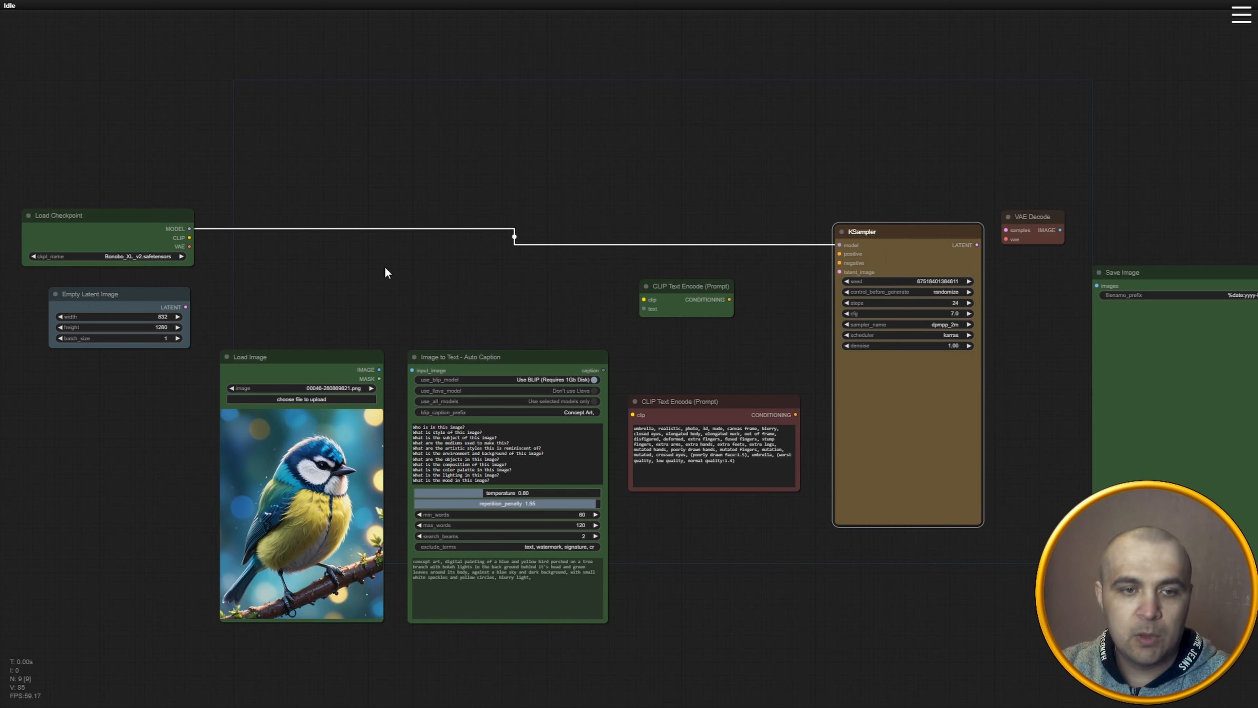
# Connect Load Checkpoint's CLIP output to both CLIP Text Encode nodes and move the negative one up beneath the positive one.
pyautogui.scroll(1, 387, 273)
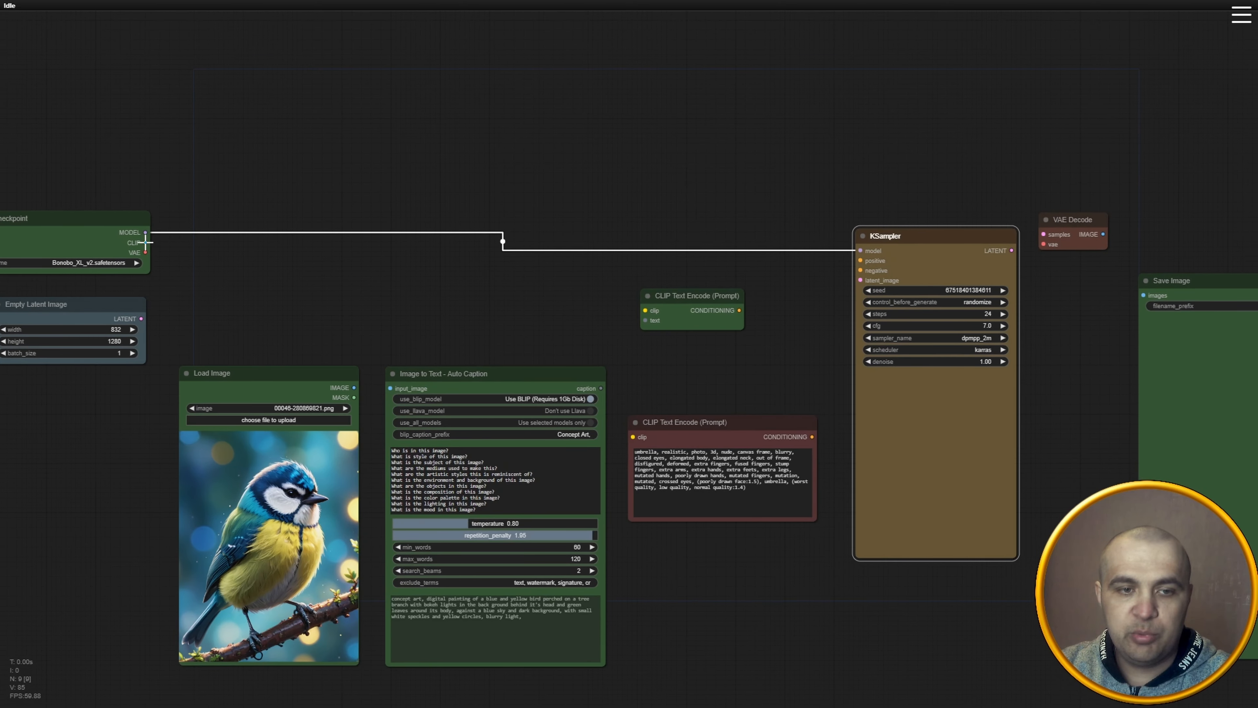
pyautogui.moveTo(145, 242); pyautogui.dragTo(644, 311)
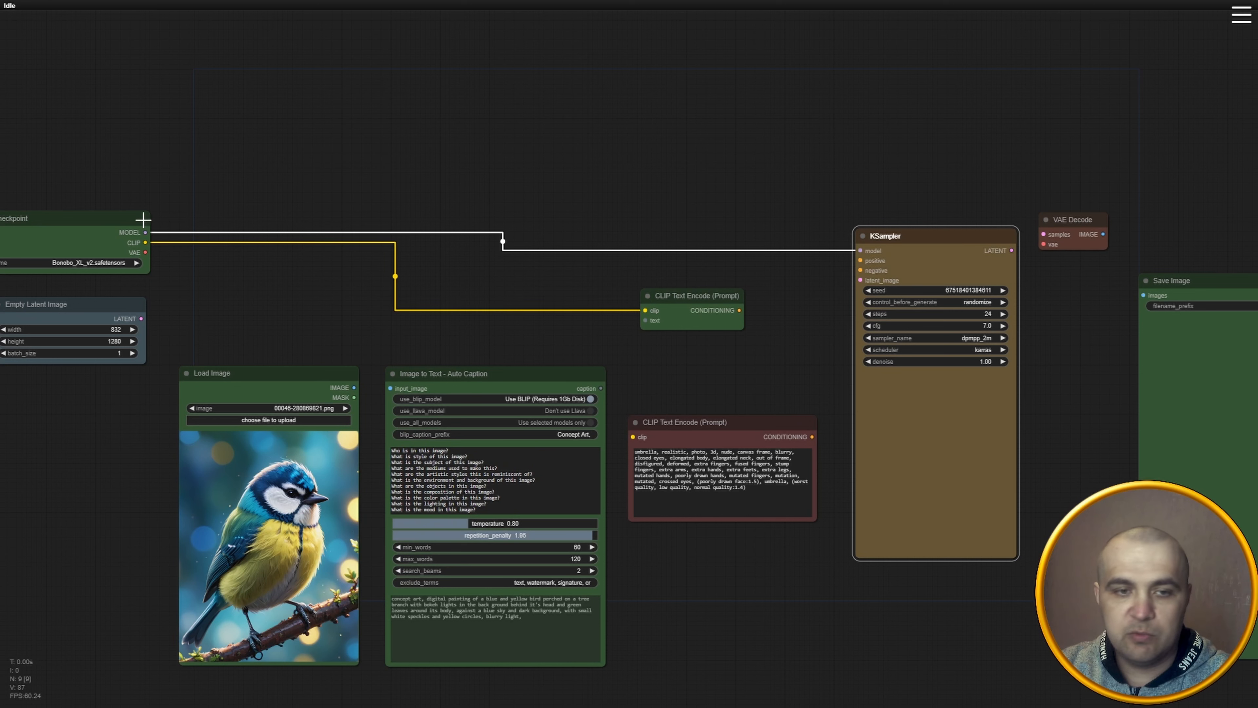
pyautogui.moveTo(145, 242); pyautogui.dragTo(636, 436)
pyautogui.moveTo(767, 382); pyautogui.dragTo(792, 394)
pyautogui.moveTo(789, 437); pyautogui.dragTo(799, 380)
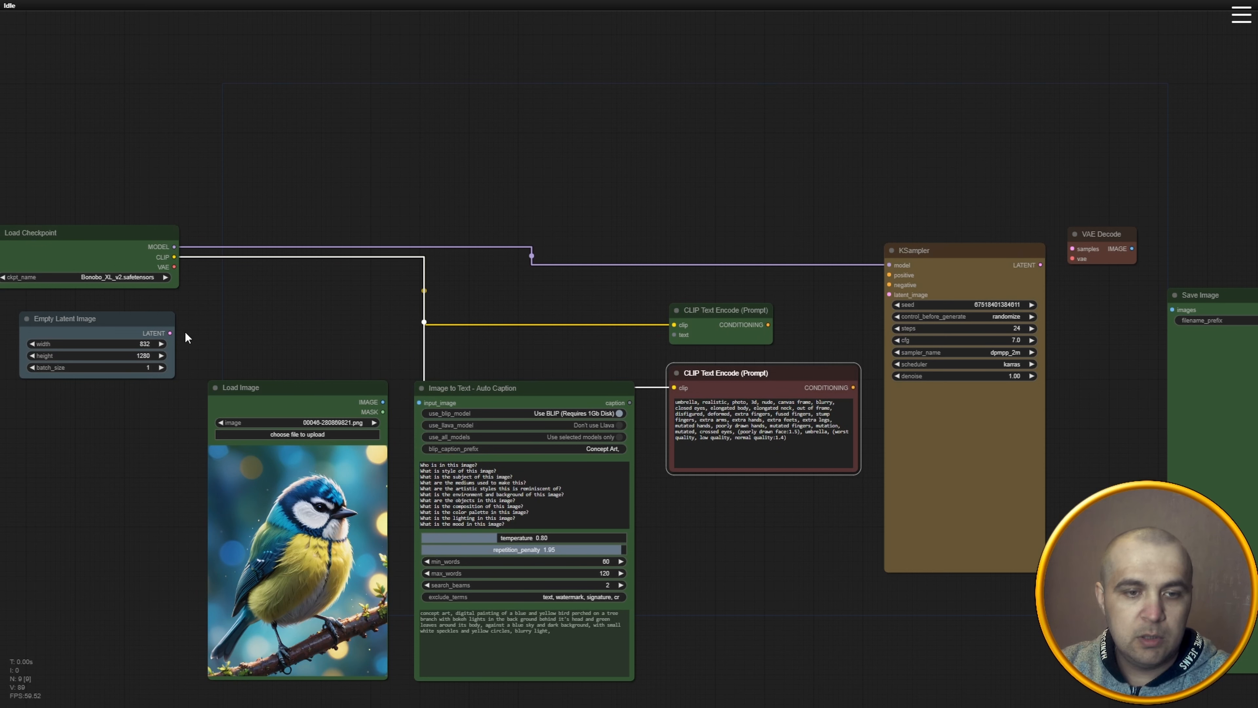
# Connect Empty Latent Image's LATENT output to KSampler's latent_image, and Load Image's IMAGE output to the Auto Caption node's input_image.
pyautogui.moveTo(171, 328); pyautogui.dragTo(882, 295)
pyautogui.moveTo(559, 298); pyautogui.dragTo(527, 271)
pyautogui.scroll(2, 355, 372)
pyautogui.moveTo(353, 376); pyautogui.dragTo(397, 377)
# Move the Auto Caption and Load Image nodes slightly down, clear of the negative prompt's CLIP connection.
pyautogui.click(294, 361)
pyautogui.click(514, 367)
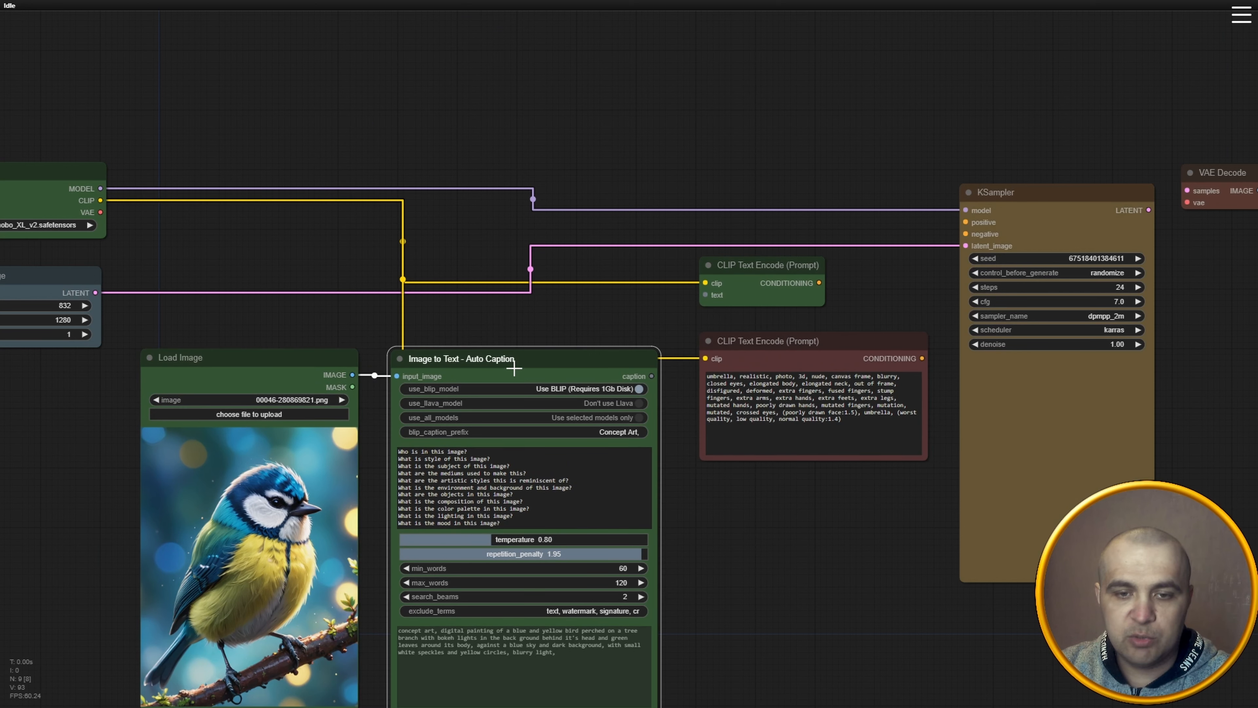
pyautogui.moveTo(514, 367); pyautogui.dragTo(517, 395)
pyautogui.moveTo(323, 360); pyautogui.dragTo(323, 375)
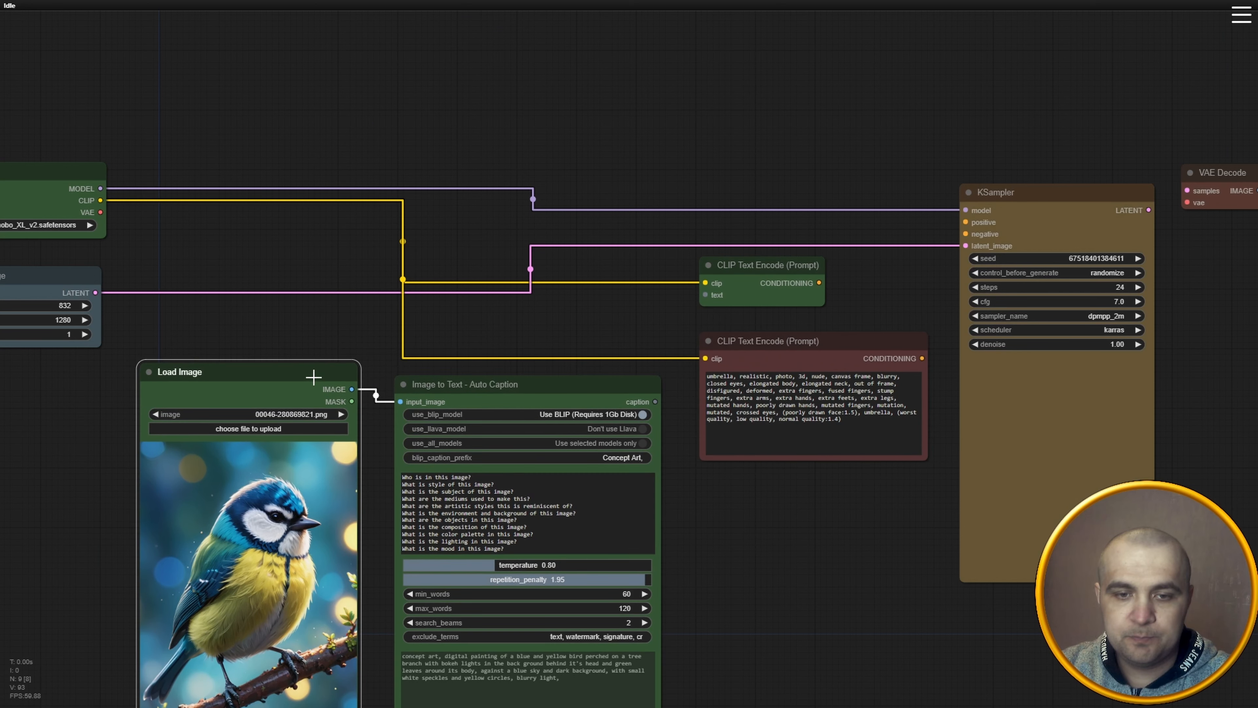
# Connect the Auto Caption node's caption to the positive CLIP Text Encode's text input, and that node's CONDITIONING to KSampler's positive input.
pyautogui.moveTo(852, 496); pyautogui.dragTo(654, 453)
pyautogui.scroll(2, 520, 396)
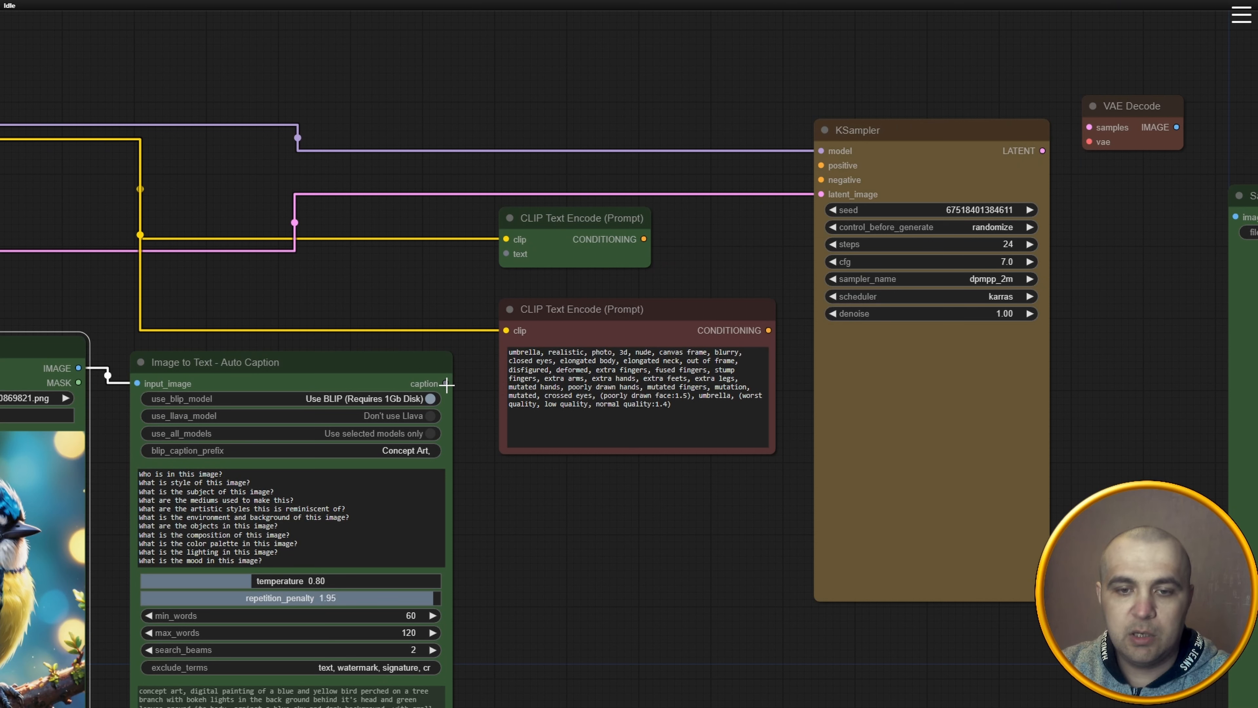
pyautogui.moveTo(447, 383); pyautogui.dragTo(506, 253)
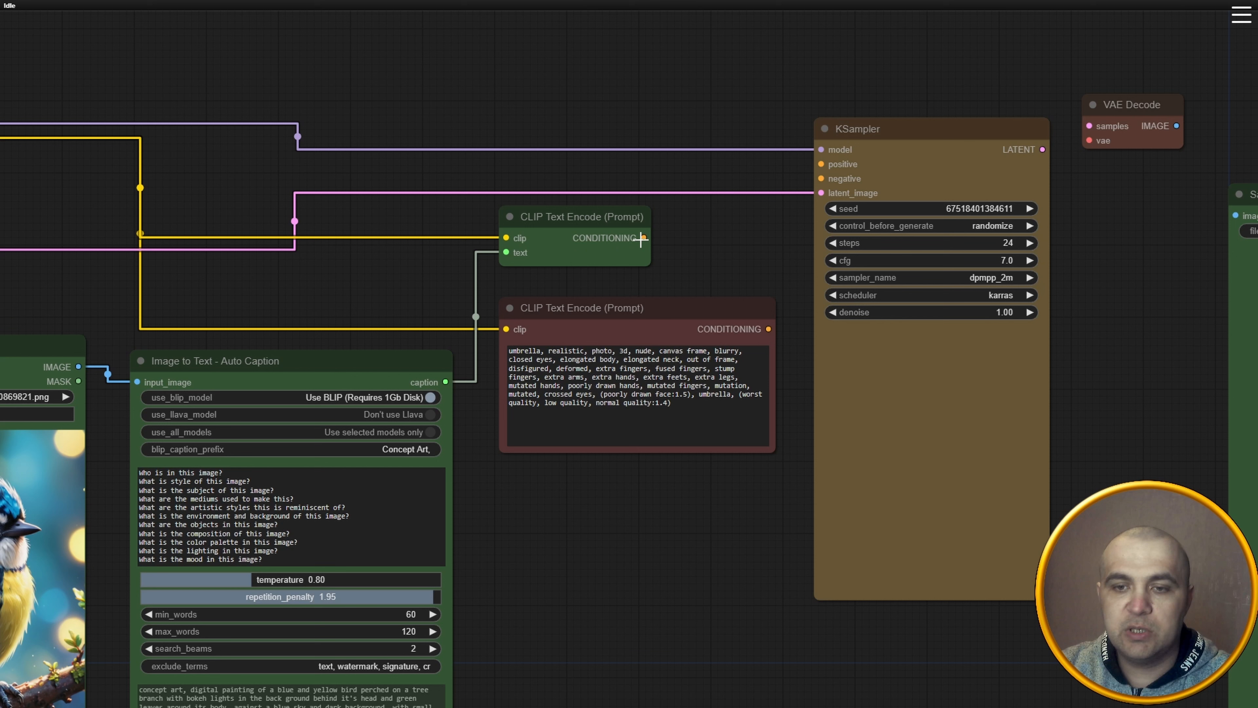
pyautogui.moveTo(642, 239); pyautogui.dragTo(821, 164)
pyautogui.click(662, 322)
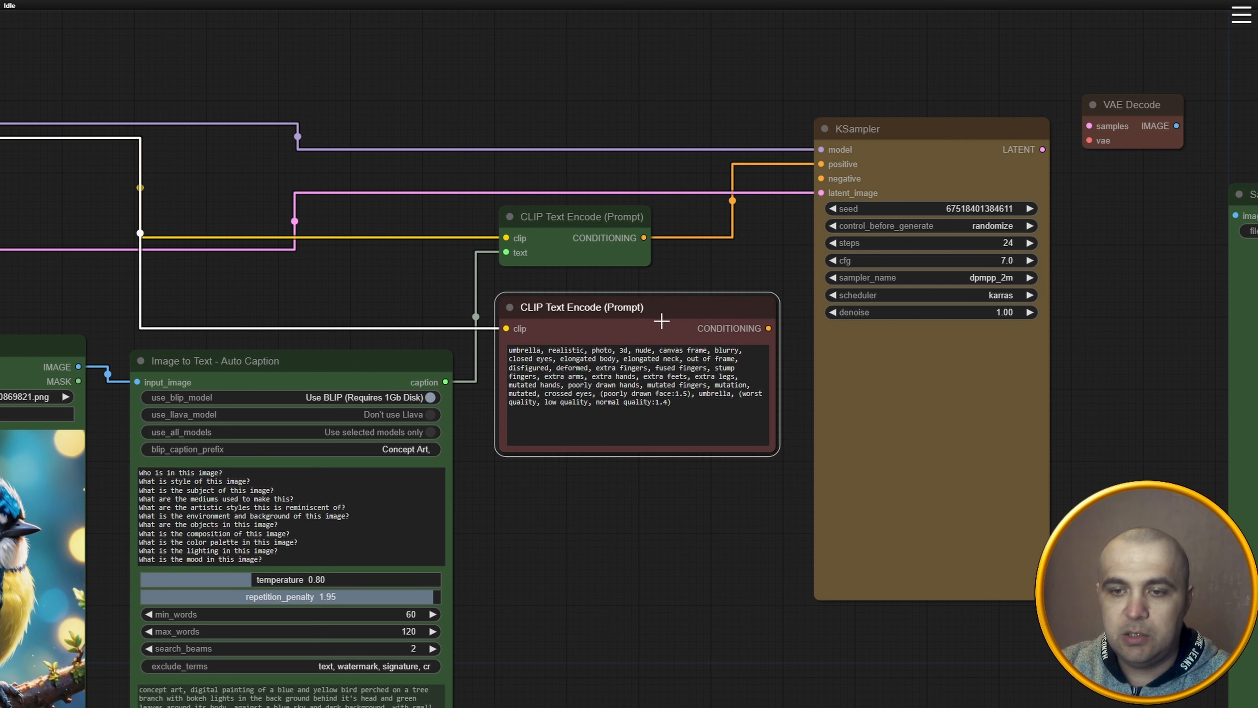
# Connect the negative CLIP Text Encode's CONDITIONING to KSampler's negative input and KSampler's LATENT output to VAE Decode's samples, with VAE Decode moved slightly up.
pyautogui.moveTo(768, 328); pyautogui.dragTo(826, 181)
pyautogui.scroll(-2, 694, 318)
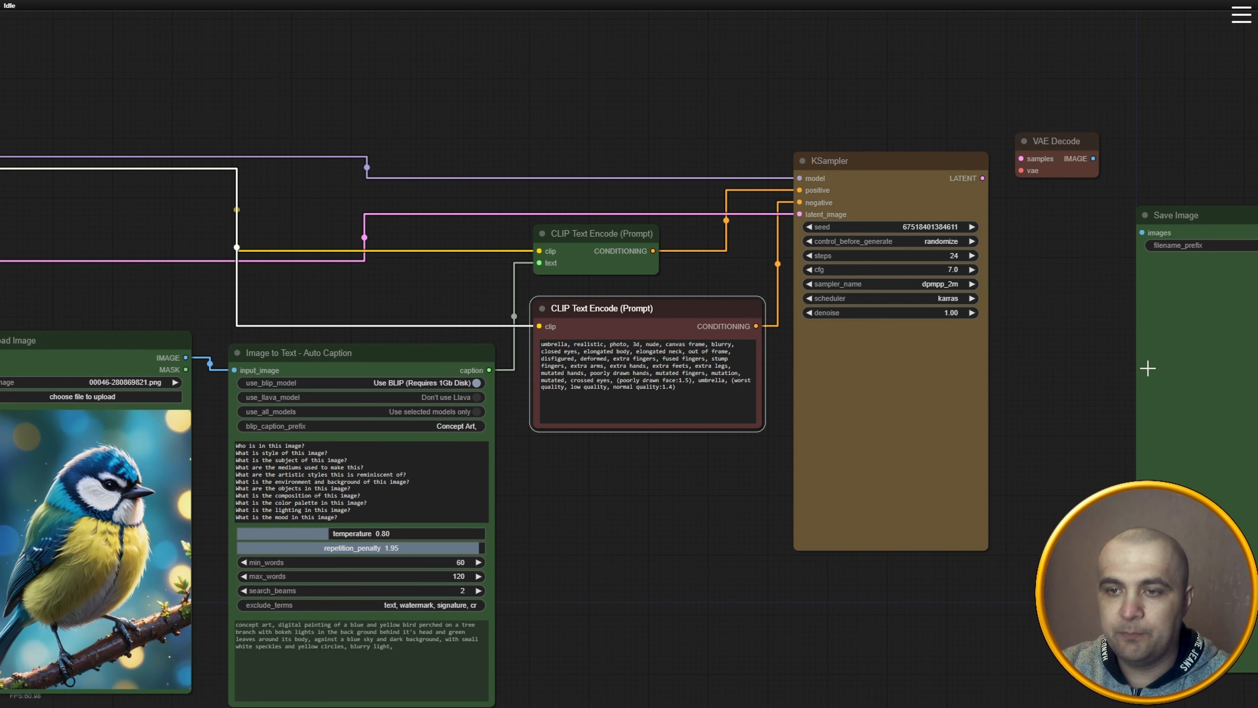
pyautogui.moveTo(1147, 369); pyautogui.dragTo(900, 407)
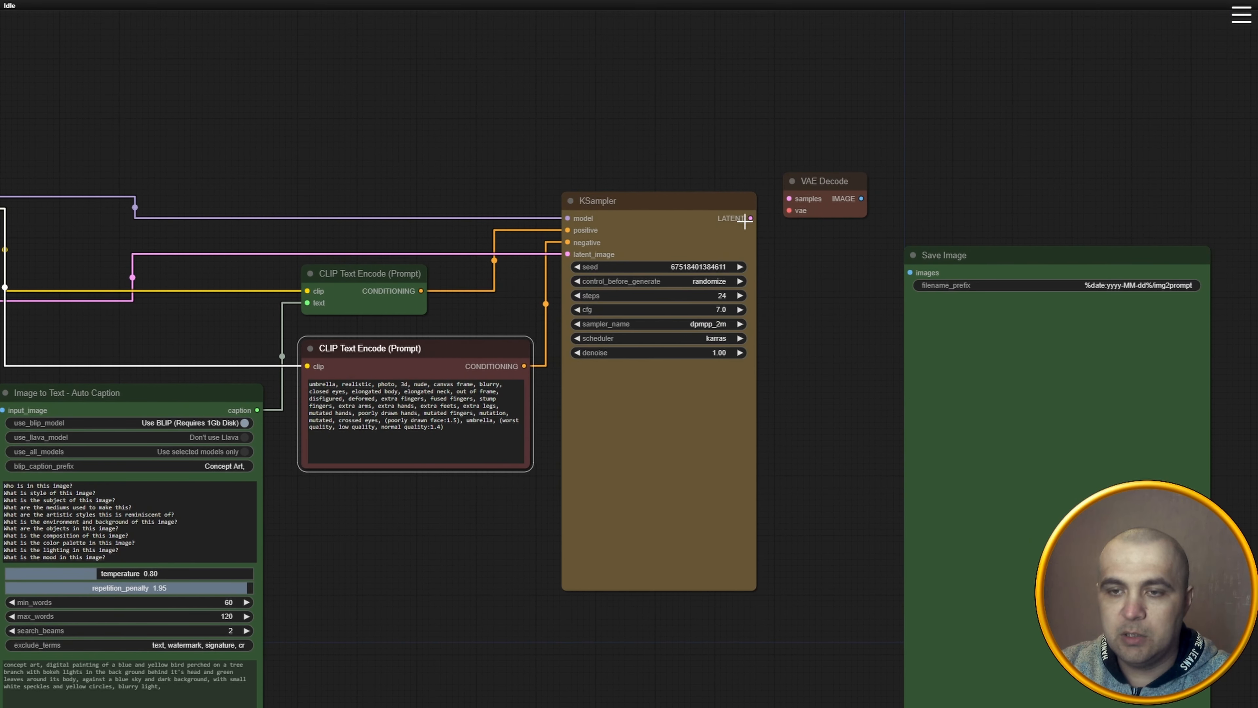
pyautogui.moveTo(751, 219); pyautogui.dragTo(827, 161)
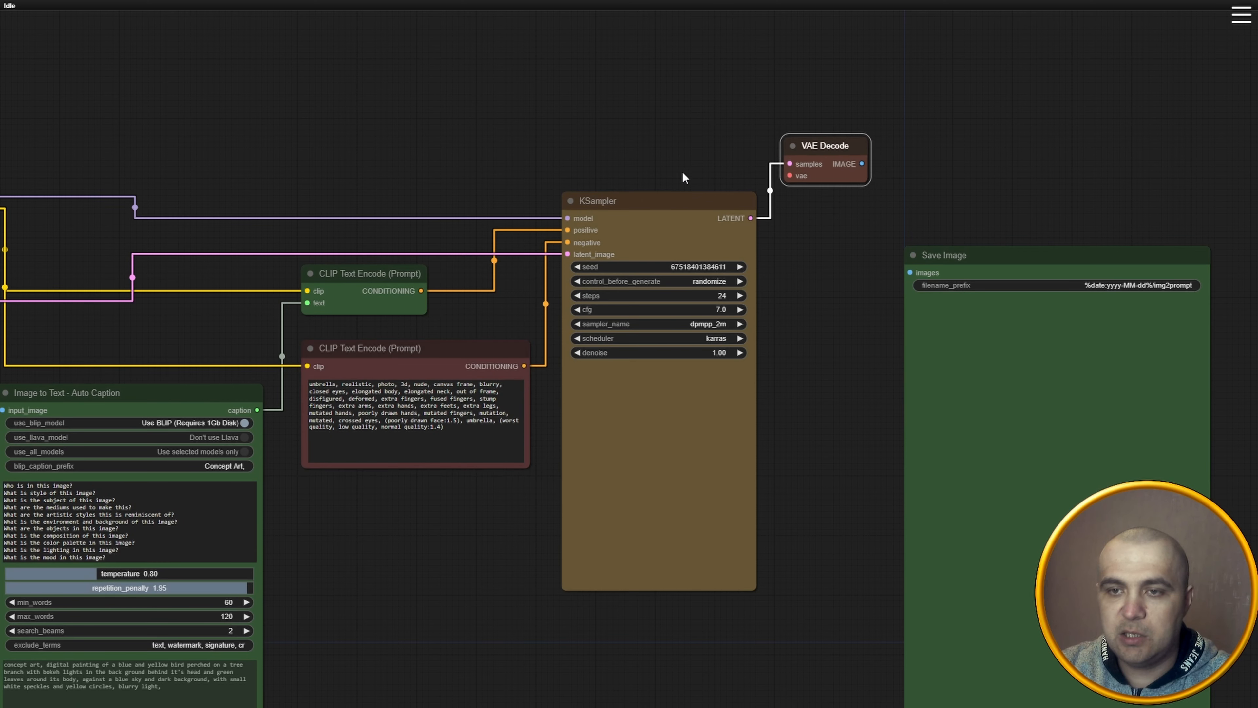
# Connect Load Checkpoint's VAE output to the vae input of the VAE Decode node.
pyautogui.moveTo(557, 151); pyautogui.dragTo(934, 197)
pyautogui.scroll(-2, 933, 197)
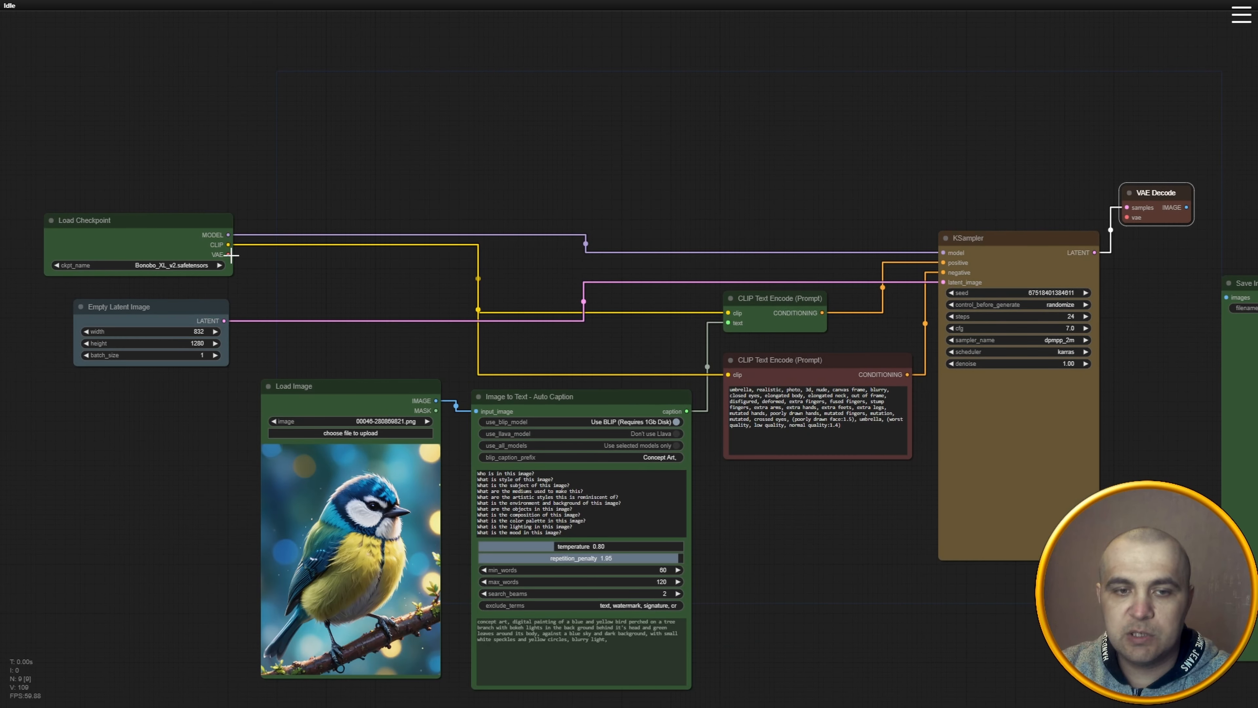
pyautogui.moveTo(228, 255); pyautogui.dragTo(1130, 218)
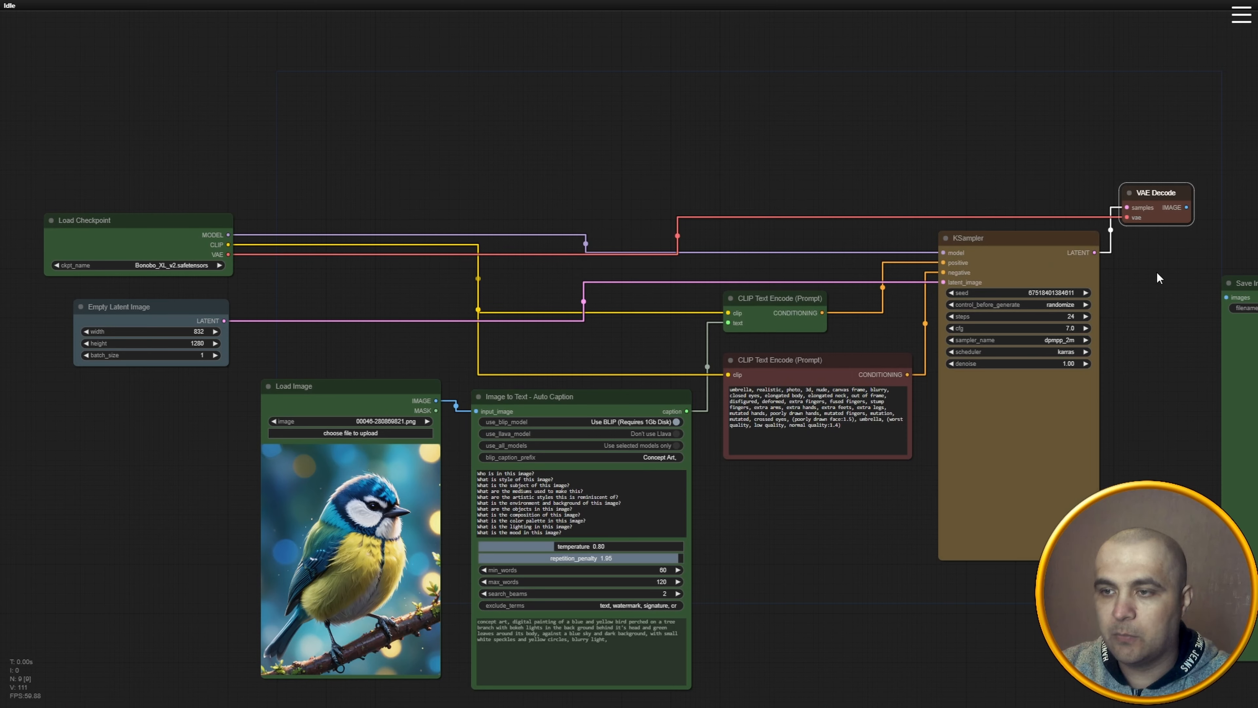
# Connect VAE Decode's IMAGE output to Save Image's images input, and move Save Image up beside VAE Decode.
pyautogui.moveTo(1159, 278); pyautogui.dragTo(710, 281)
pyautogui.scroll(3, 710, 281)
pyautogui.moveTo(841, 300); pyautogui.dragTo(837, 219)
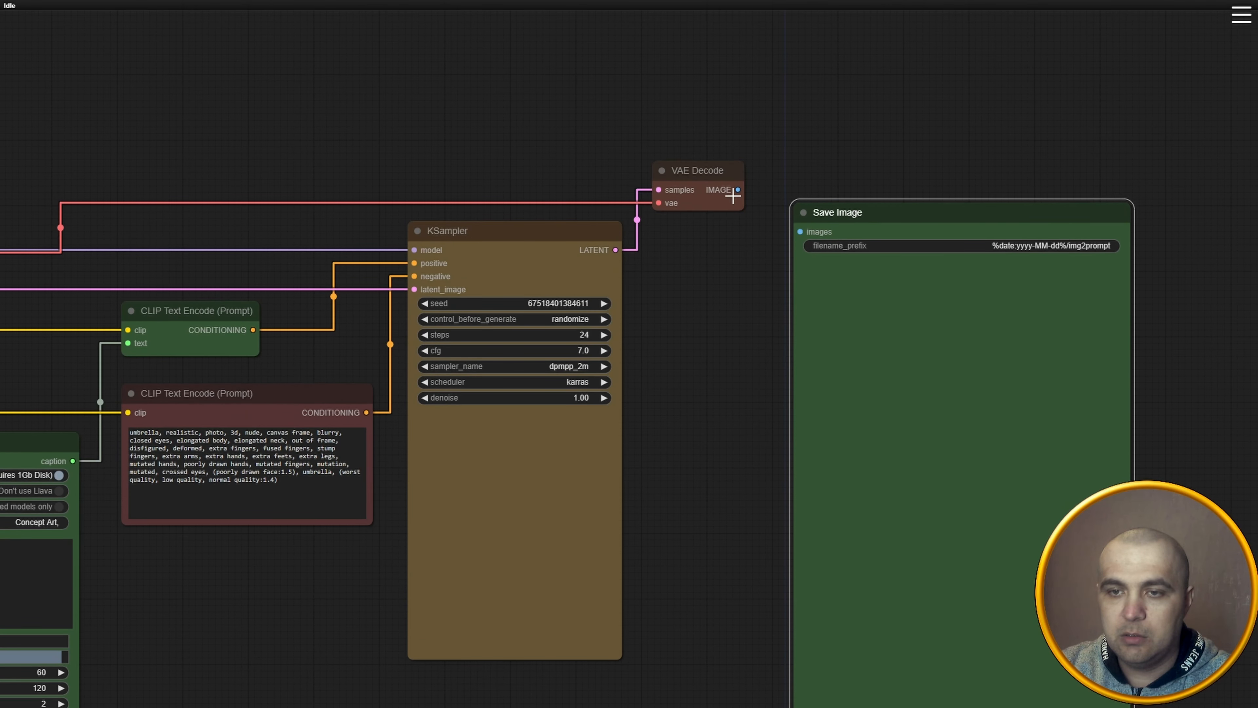
pyautogui.moveTo(733, 197); pyautogui.dragTo(800, 231)
pyautogui.moveTo(875, 212); pyautogui.dragTo(890, 195)
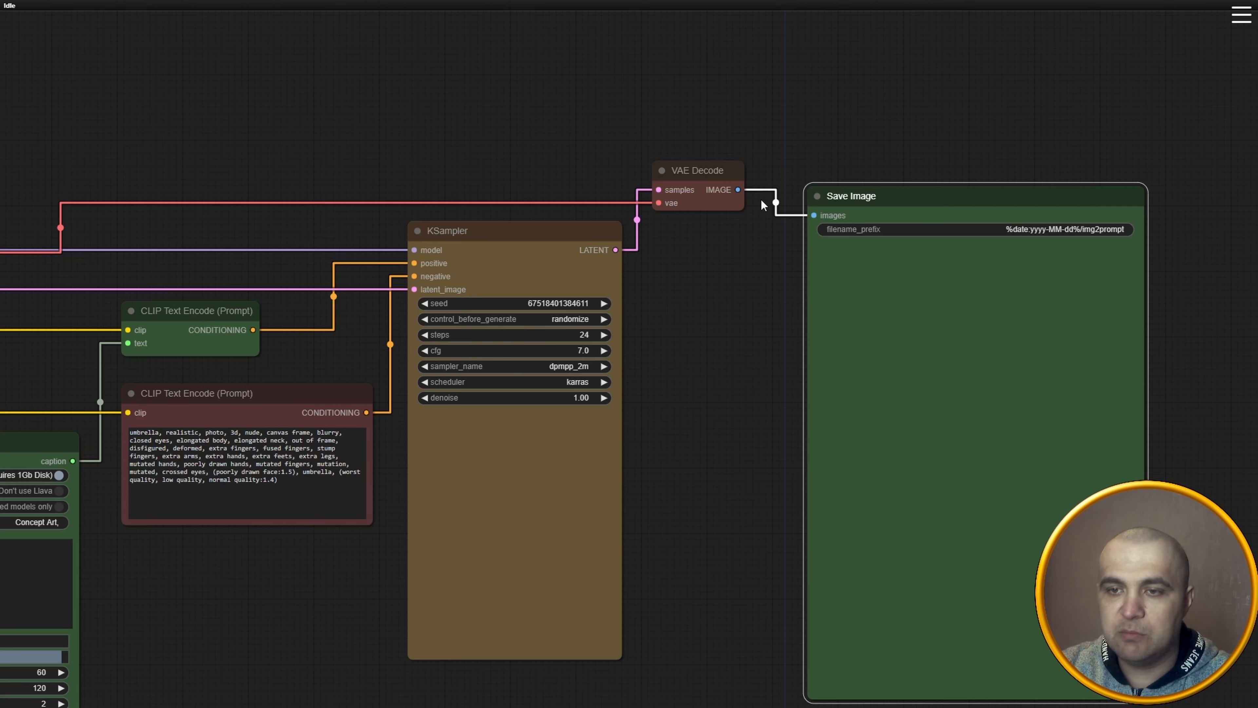
# Review the wired workflow and examine the model options at the head of the Image to Text - Auto Caption node.
pyautogui.scroll(-4, 867, 218)
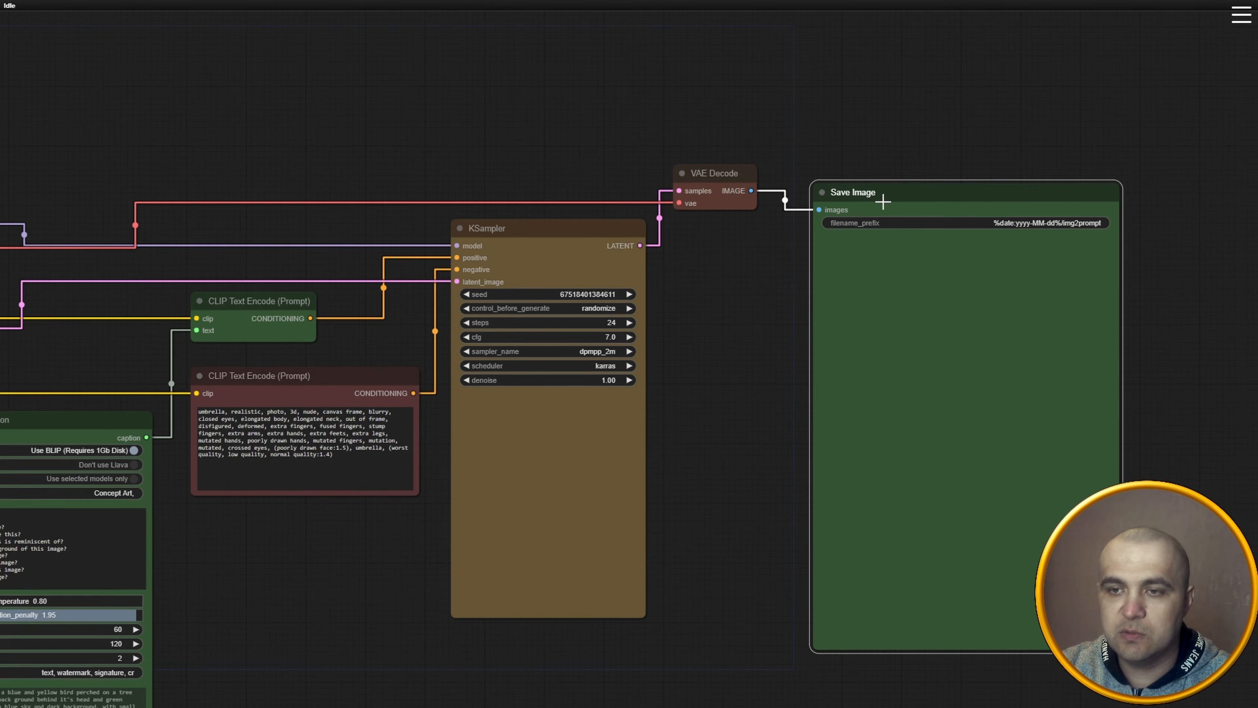
pyautogui.scroll(-1, 827, 299)
pyautogui.moveTo(794, 371); pyautogui.dragTo(960, 401)
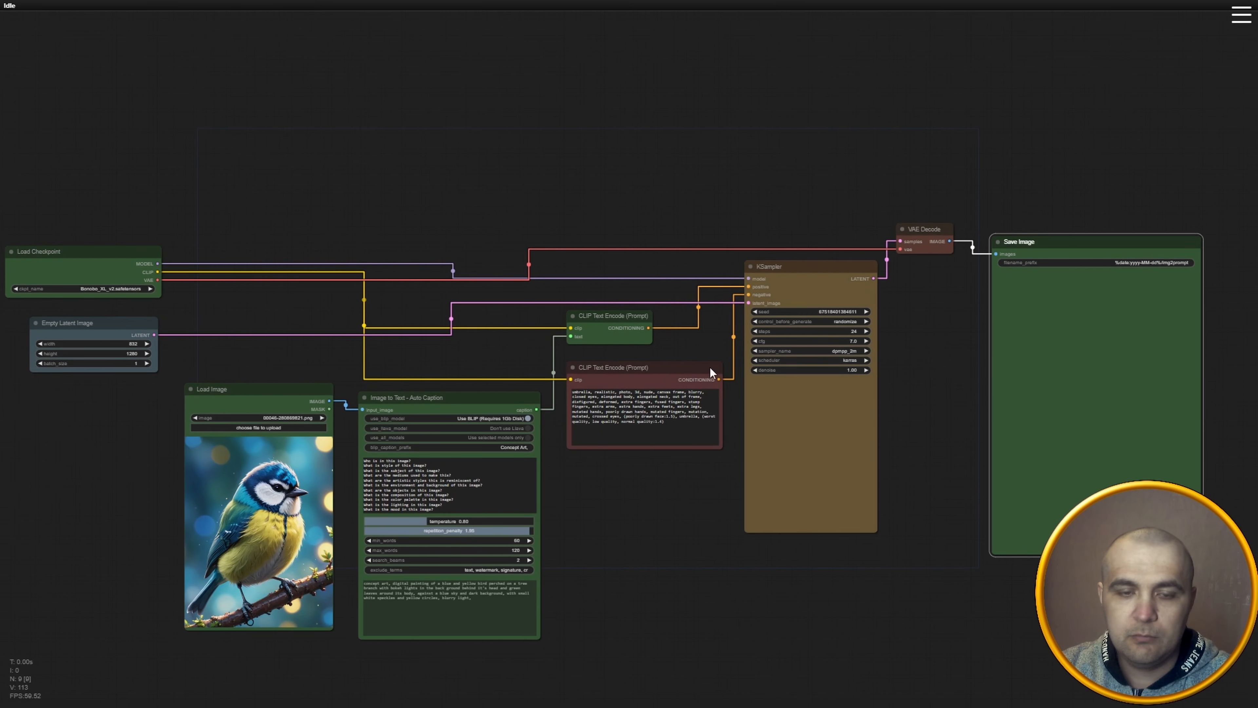
pyautogui.moveTo(646, 256); pyautogui.dragTo(772, 130)
pyautogui.scroll(6, 756, 434)
pyautogui.scroll(1, 756, 434)
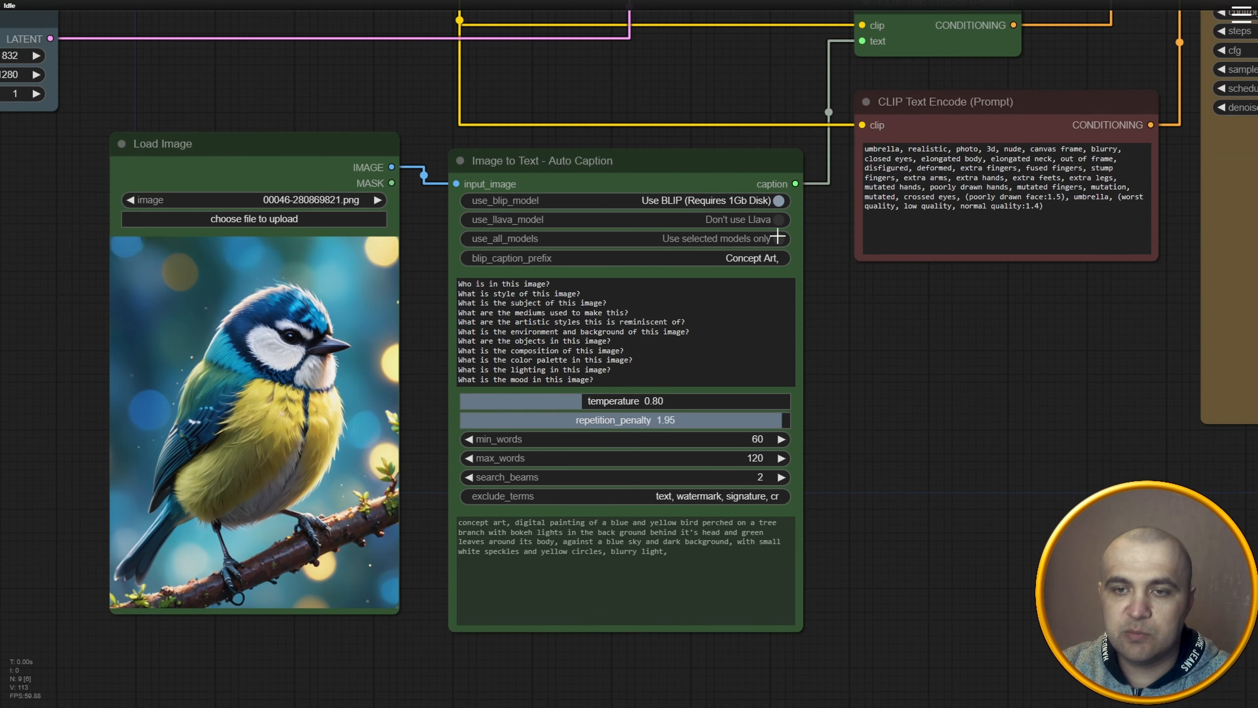
pyautogui.scroll(3, 683, 163)
pyautogui.click(681, 164)
pyautogui.scroll(4, 584, 189)
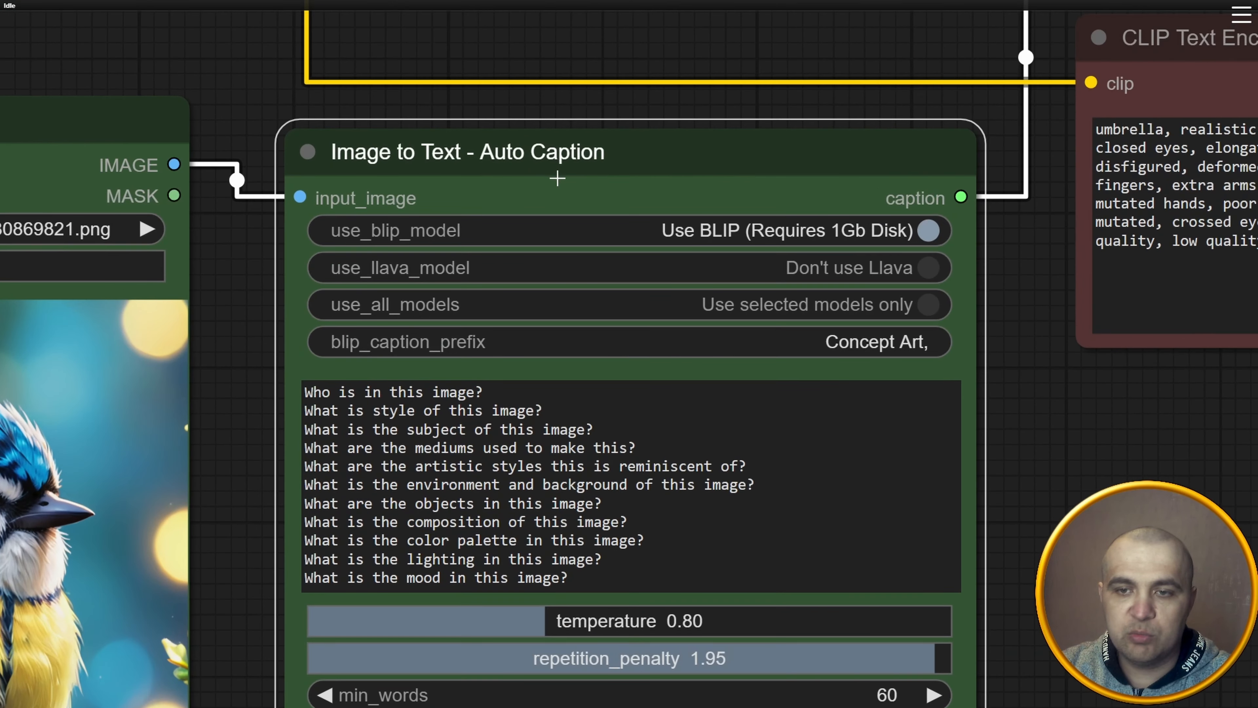
pyautogui.moveTo(1053, 384); pyautogui.dragTo(1040, 313)
pyautogui.scroll(3, 1040, 314)
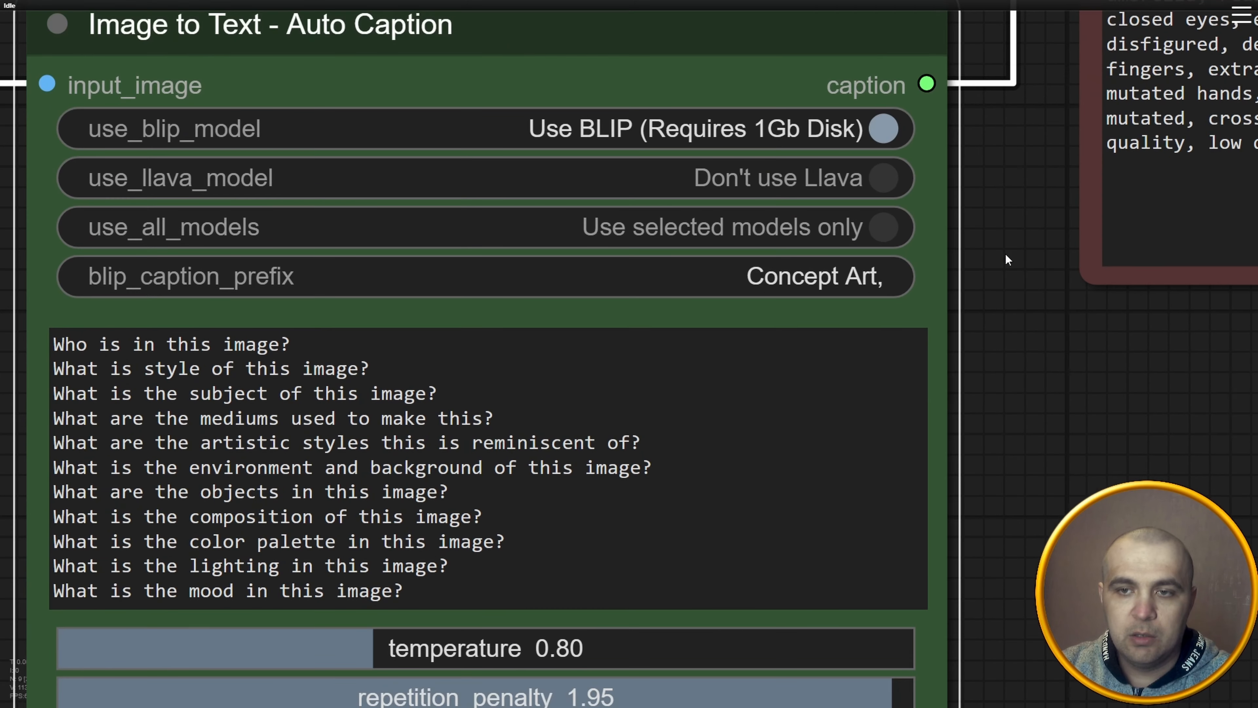
pyautogui.moveTo(1004, 254); pyautogui.dragTo(1150, 293)
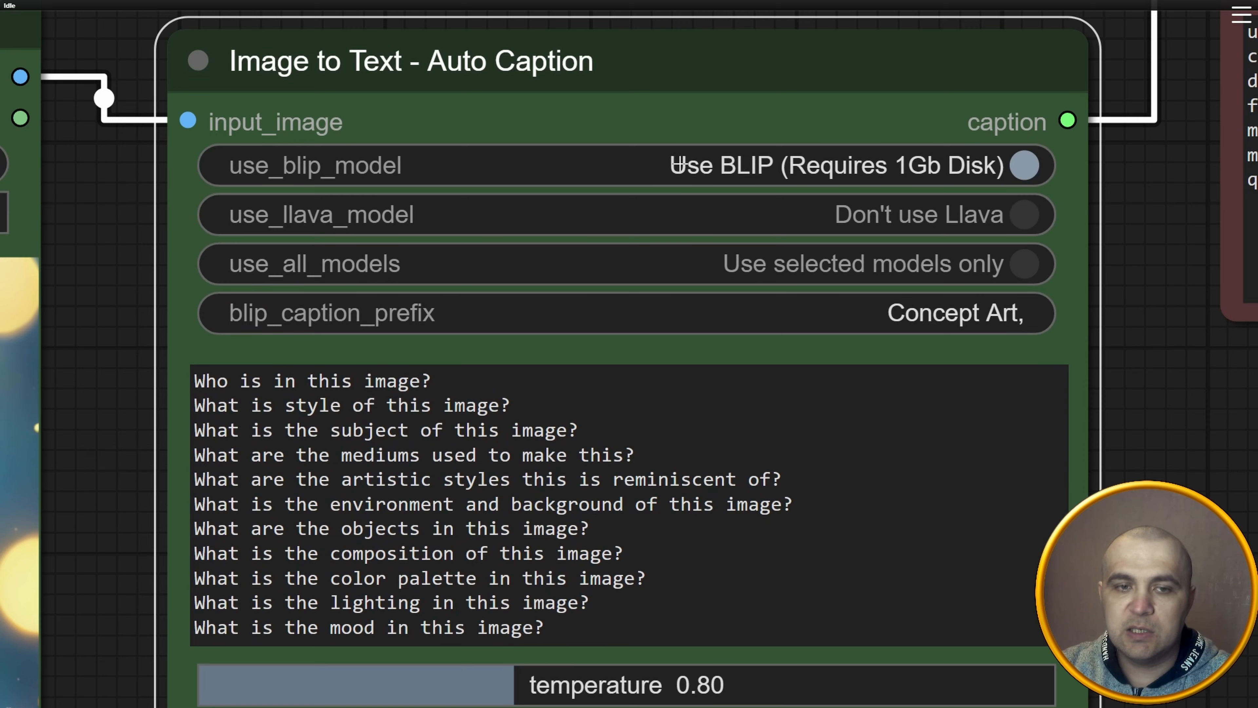
pyautogui.scroll(-5, 677, 164)
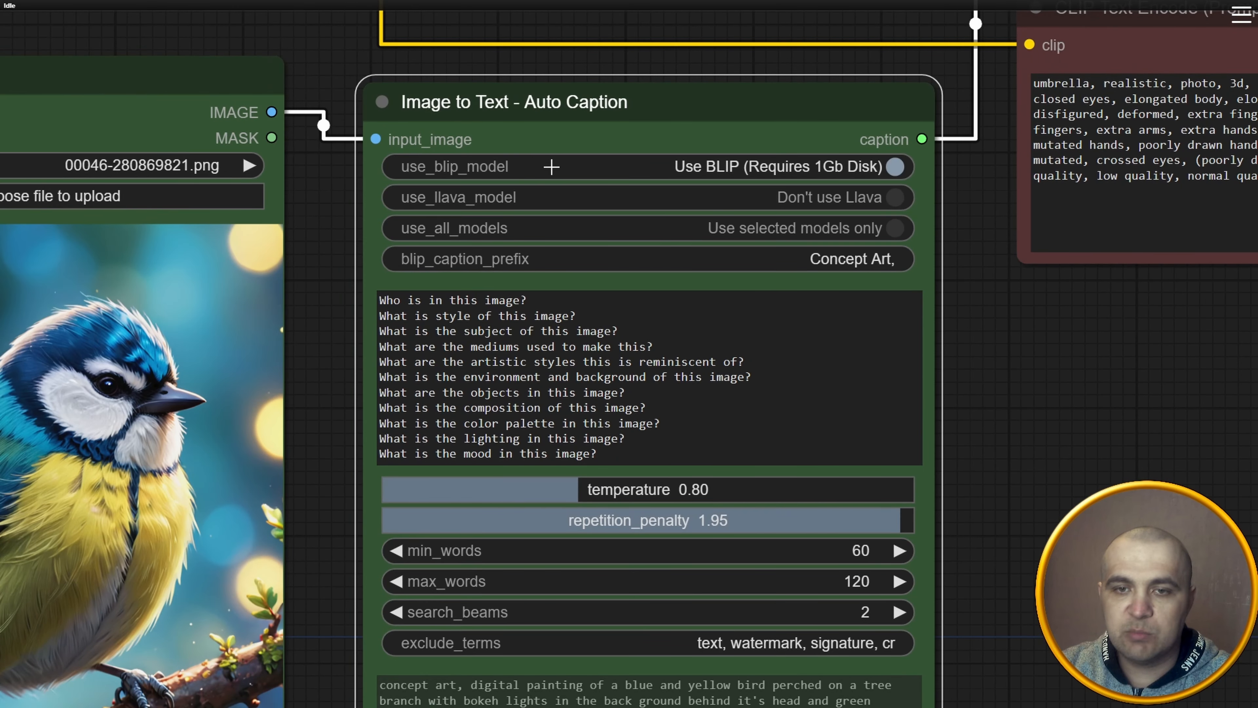
pyautogui.scroll(1, 673, 166)
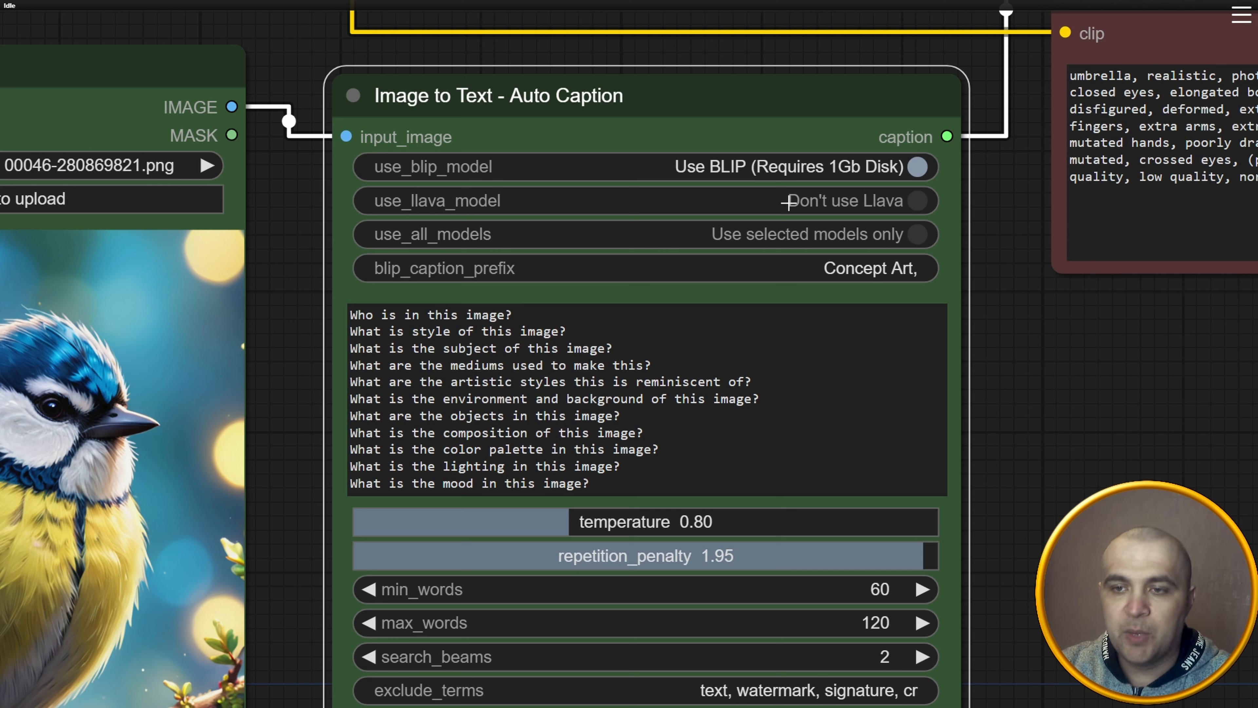
# Switch the Auto Caption node's use_llava_model and use_all_models options on and back off, one after the other.
pyautogui.click(882, 203)
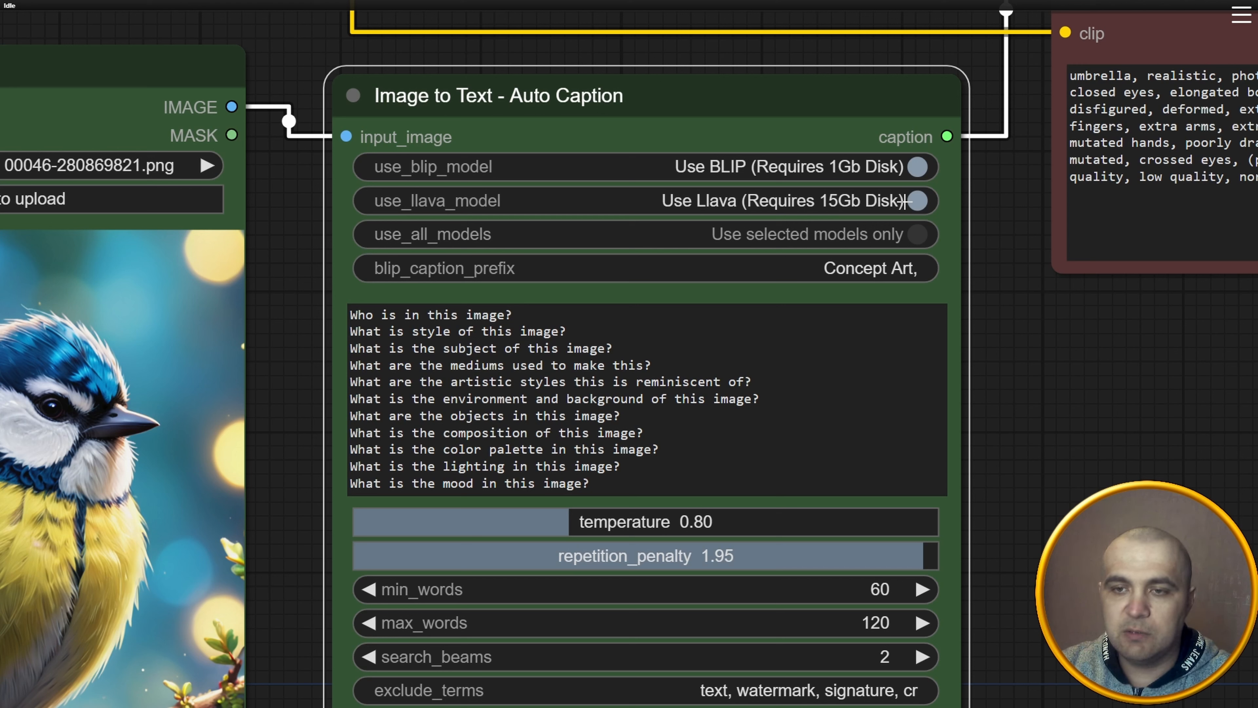
pyautogui.click(917, 200)
pyautogui.moveTo(978, 332); pyautogui.dragTo(1015, 234)
pyautogui.click(938, 136)
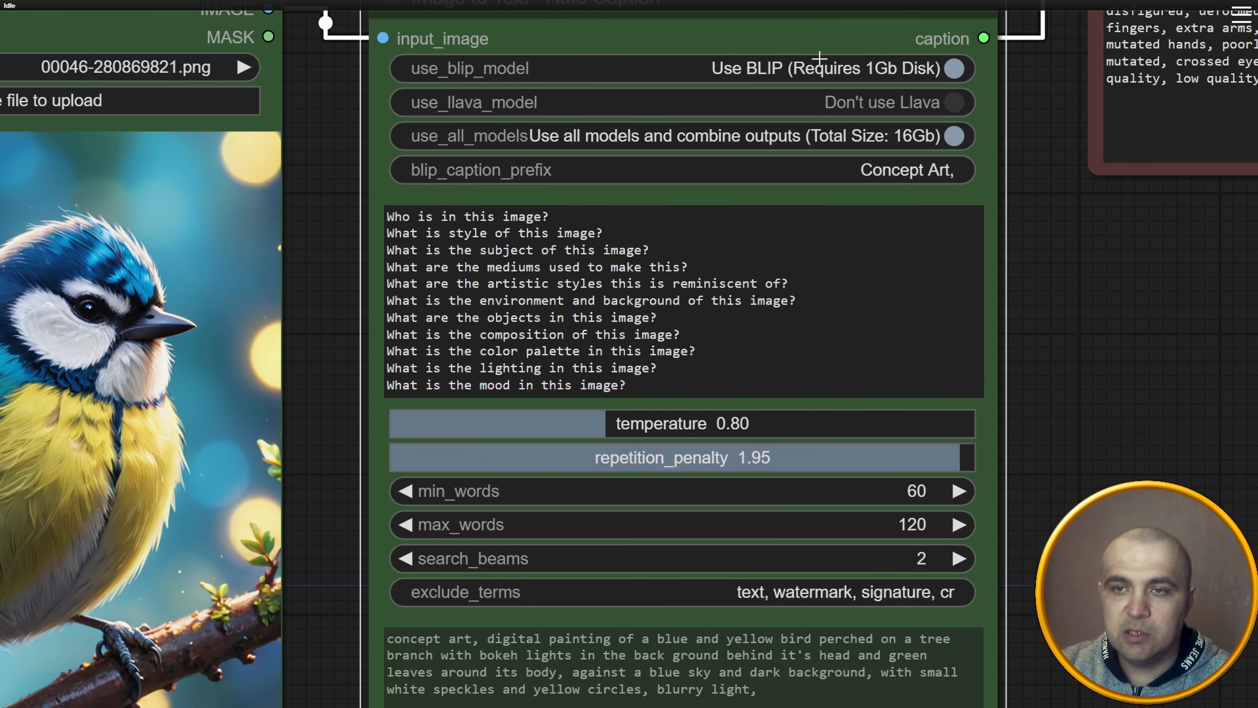
pyautogui.click(942, 140)
# Compare the Auto Caption node's blip_caption_prefix with the opening words of its caption text, and examine the question list and remaining settings.
pyautogui.scroll(-2, 1004, 229)
pyautogui.moveTo(1003, 224); pyautogui.dragTo(1000, 228)
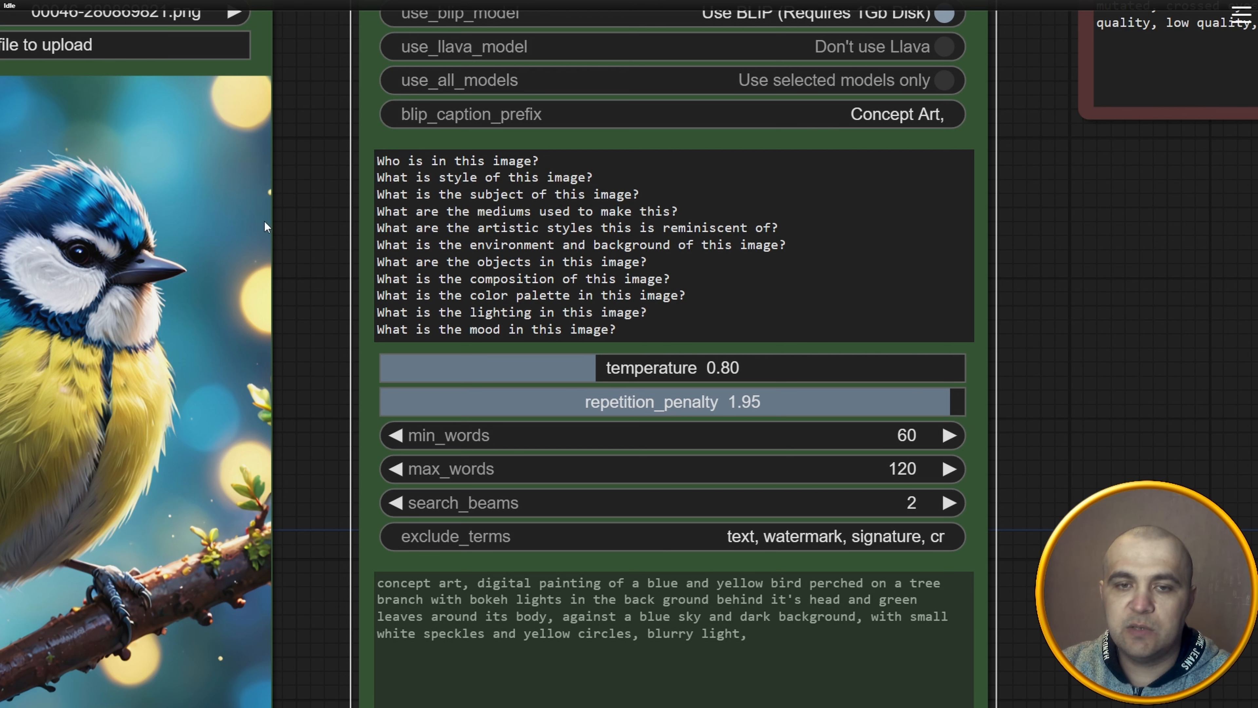
pyautogui.scroll(-3, 881, 65)
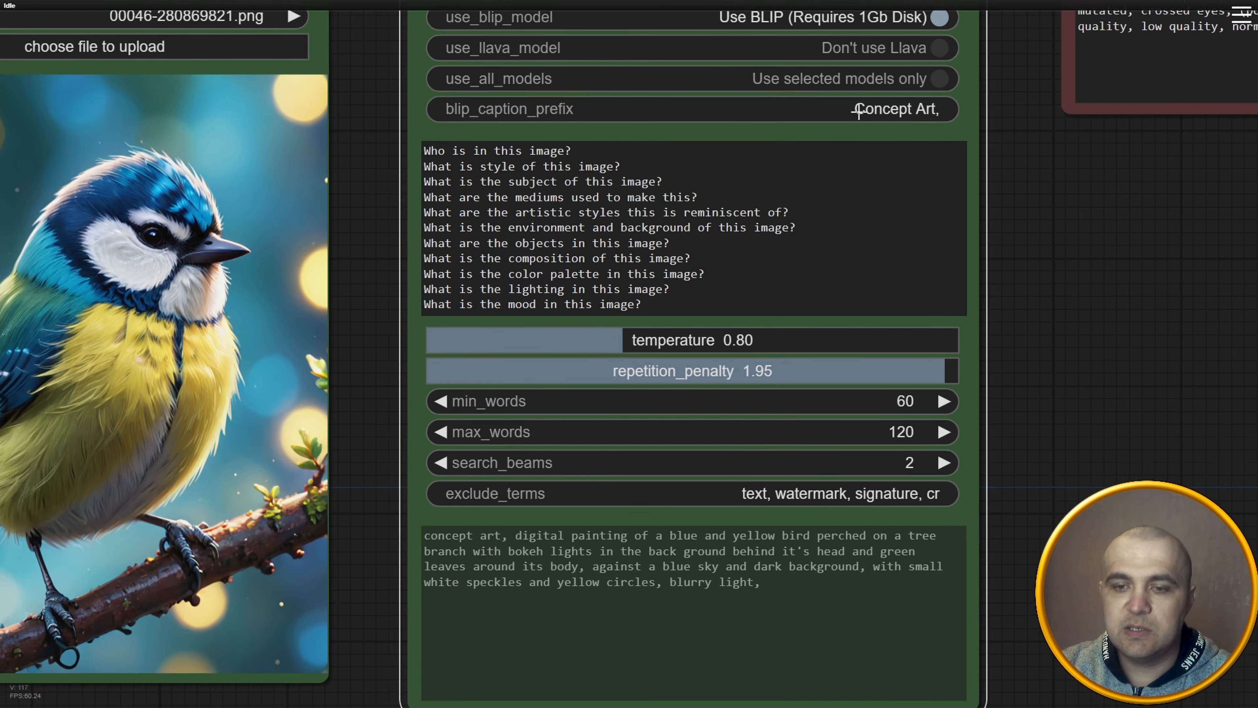
pyautogui.moveTo(995, 117); pyautogui.dragTo(974, 153)
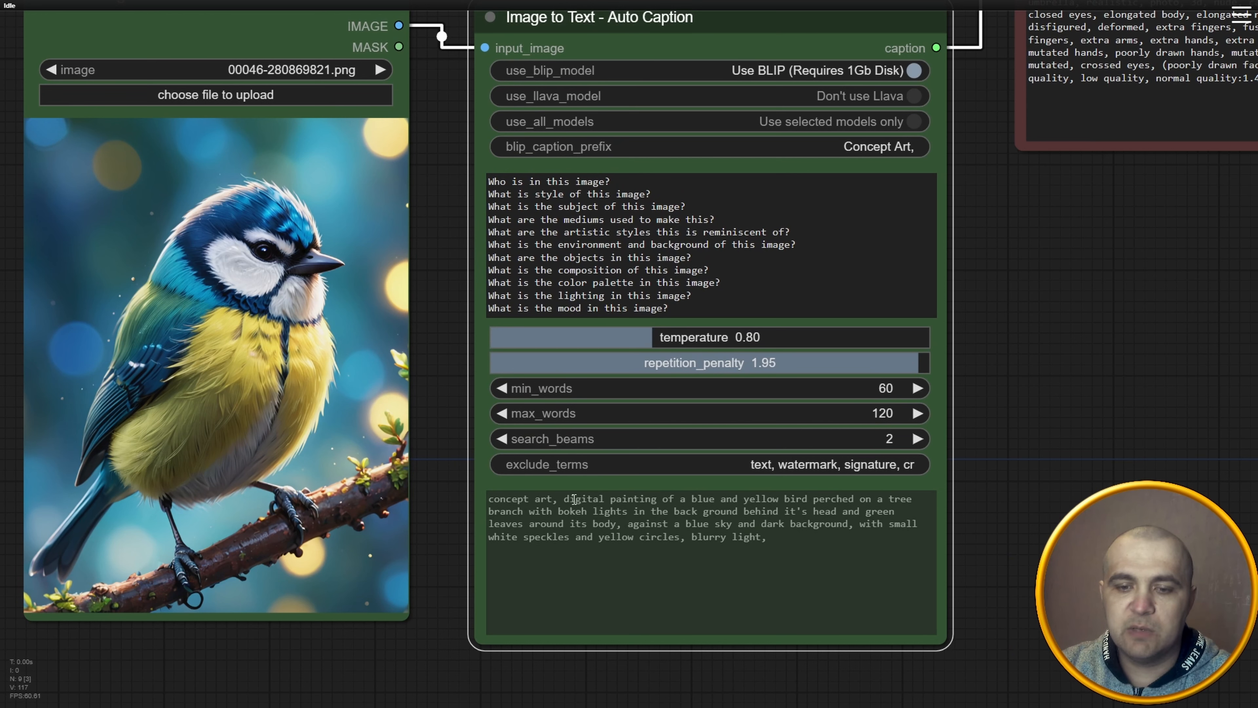
pyautogui.moveTo(605, 496); pyautogui.dragTo(489, 498)
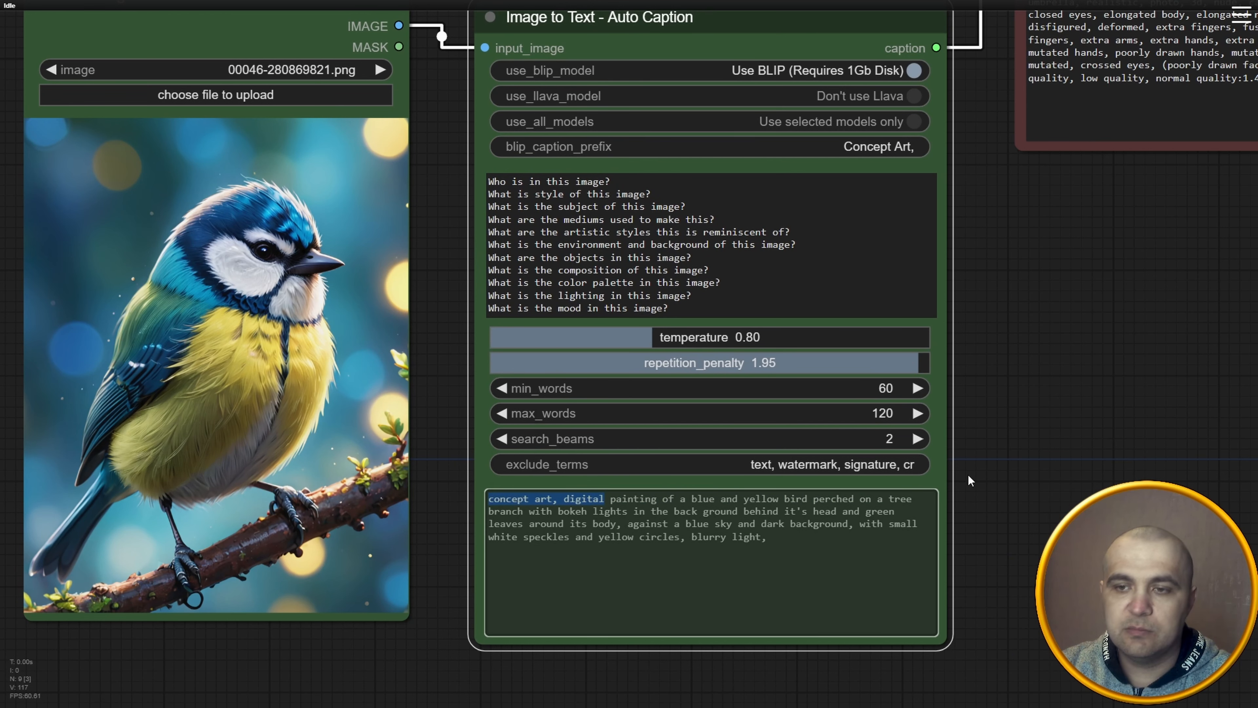
pyautogui.click(1025, 477)
pyautogui.moveTo(995, 485); pyautogui.dragTo(830, 528)
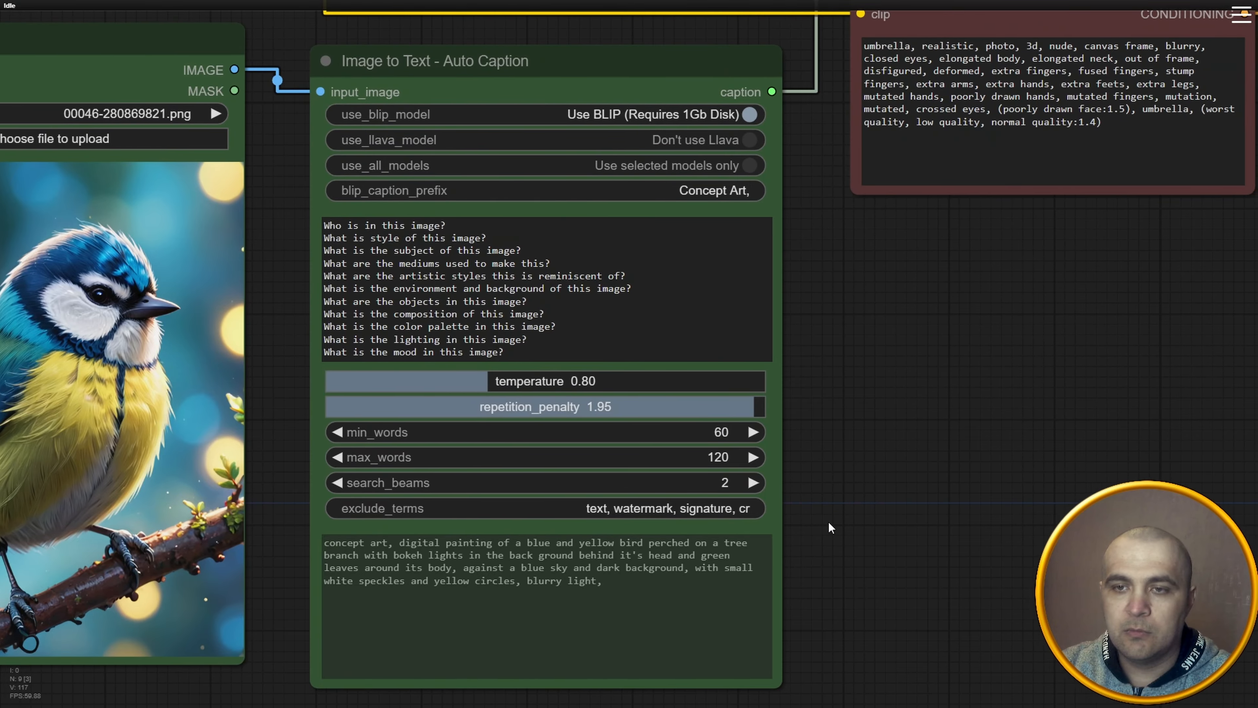
pyautogui.scroll(1, 545, 445)
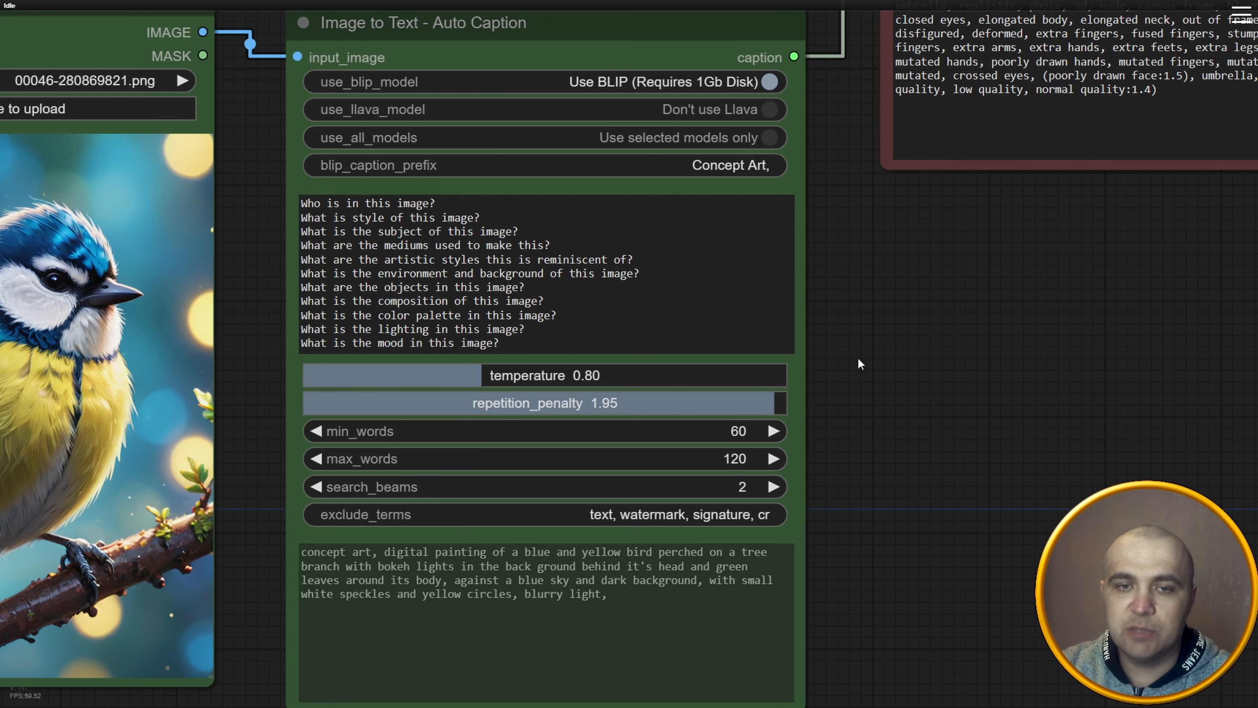
# Try a repetition_penalty of 0.28 in the Auto Caption node and restore it to 1.95.
pyautogui.moveTo(860, 364); pyautogui.dragTo(865, 319)
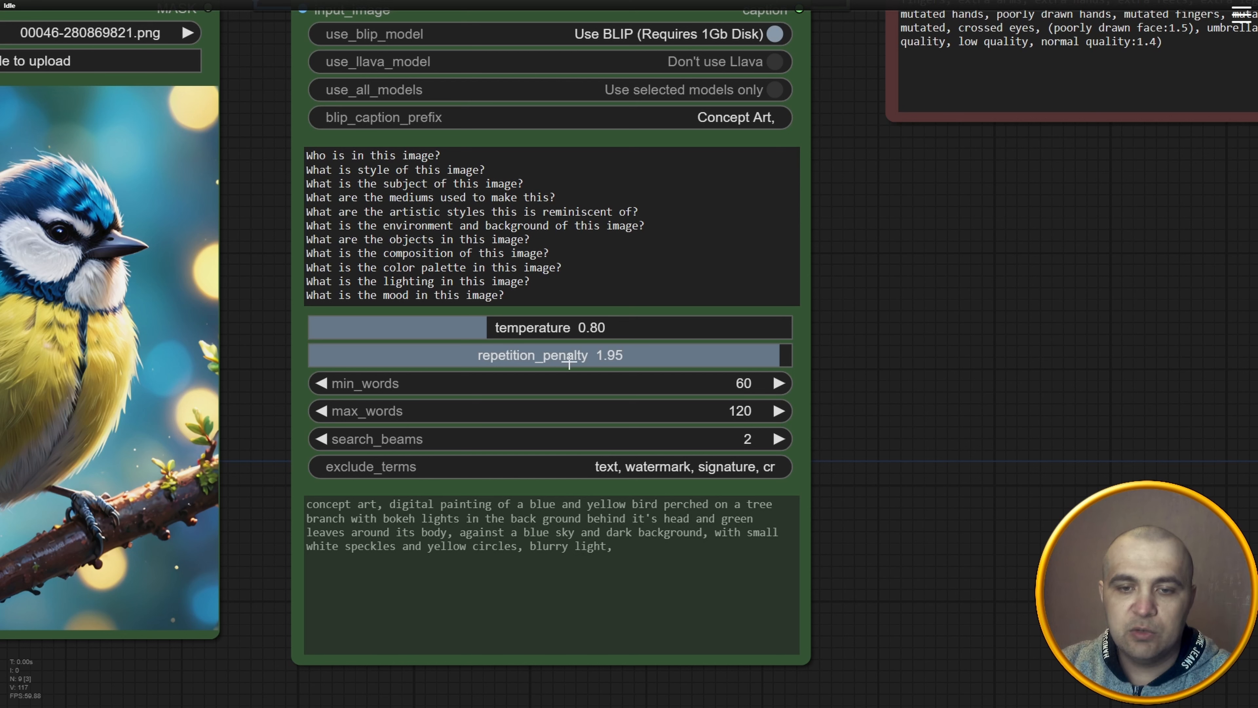
pyautogui.click(354, 353)
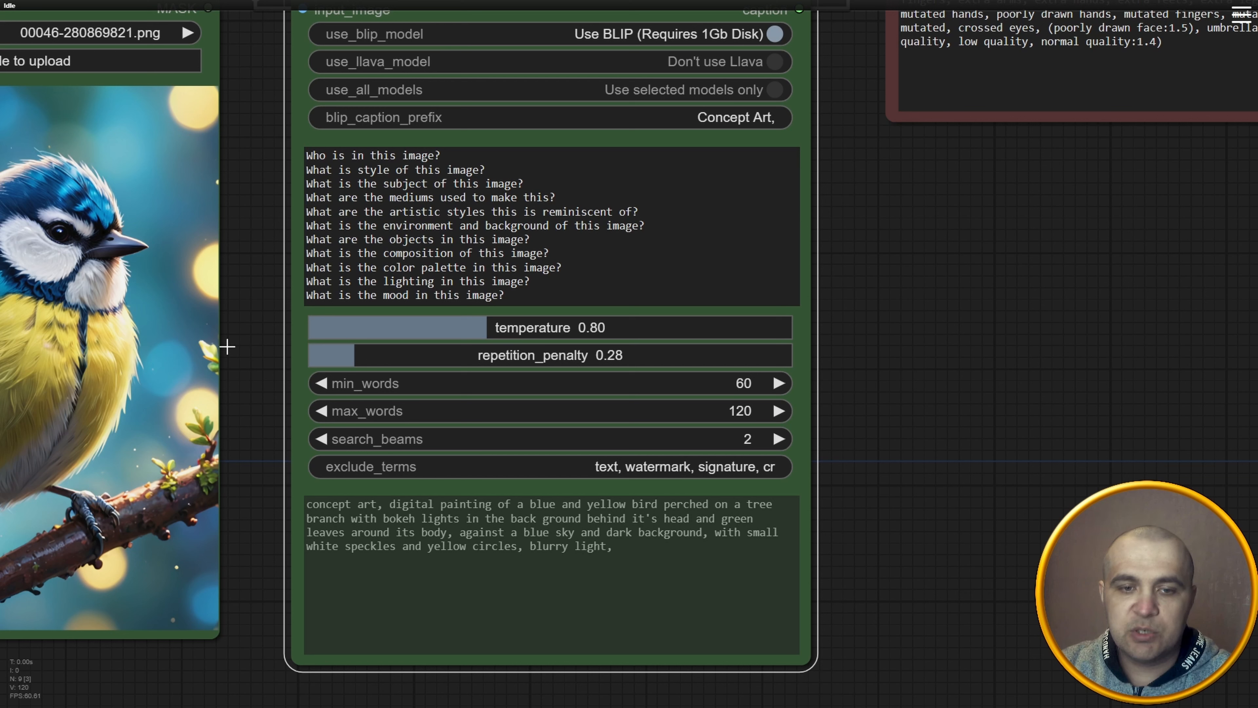
pyautogui.moveTo(352, 355); pyautogui.dragTo(780, 346)
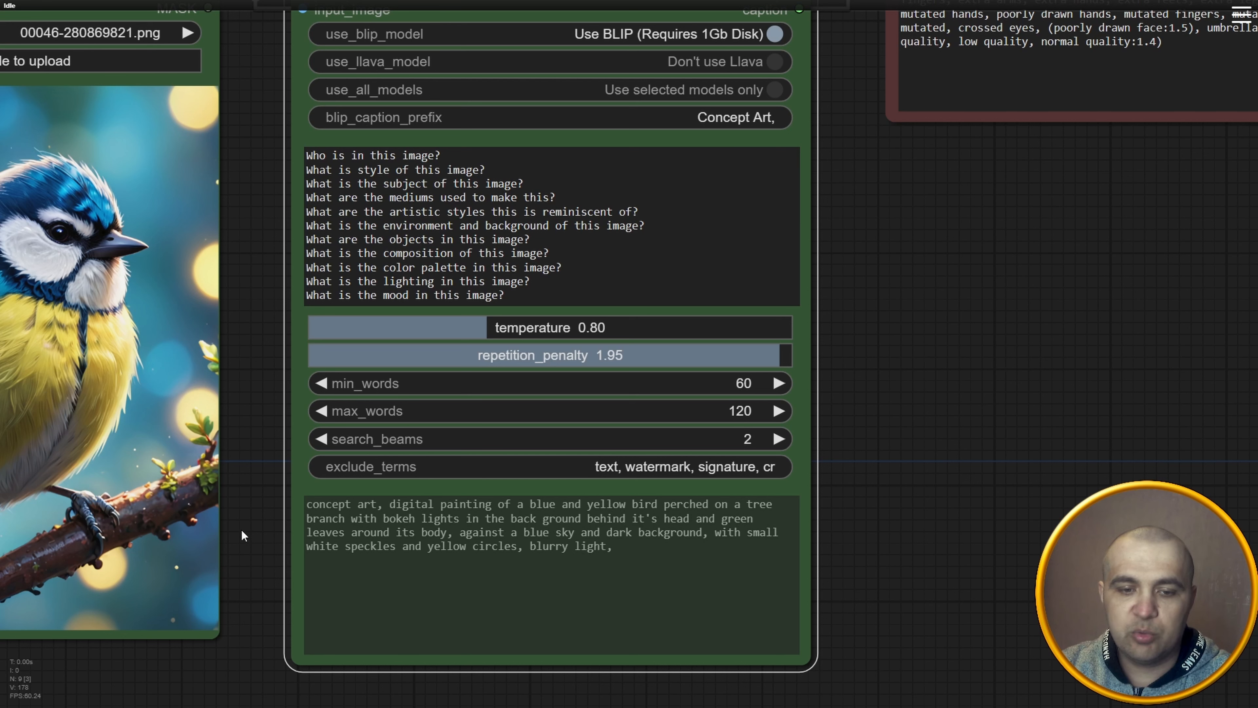
# Read the generated caption in the Auto Caption node and compare it with the loaded bird image.
pyautogui.scroll(3, 241, 529)
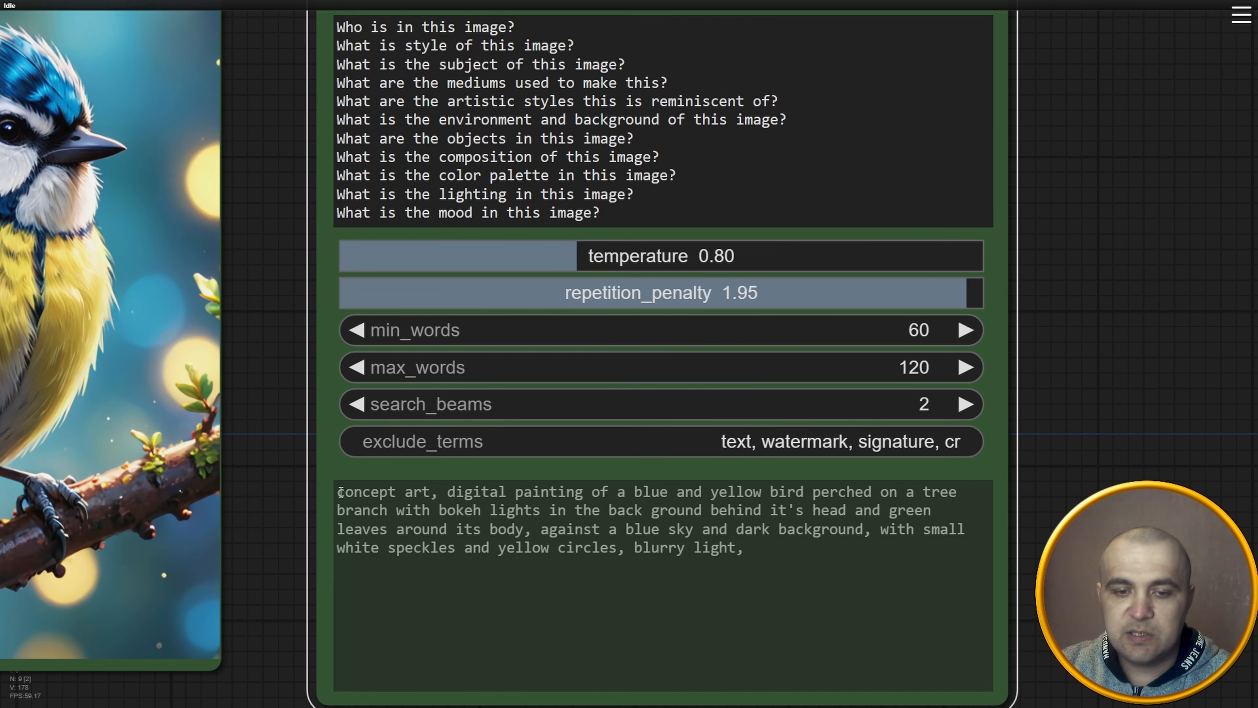
pyautogui.moveTo(337, 493); pyautogui.dragTo(508, 494)
pyautogui.click(396, 496)
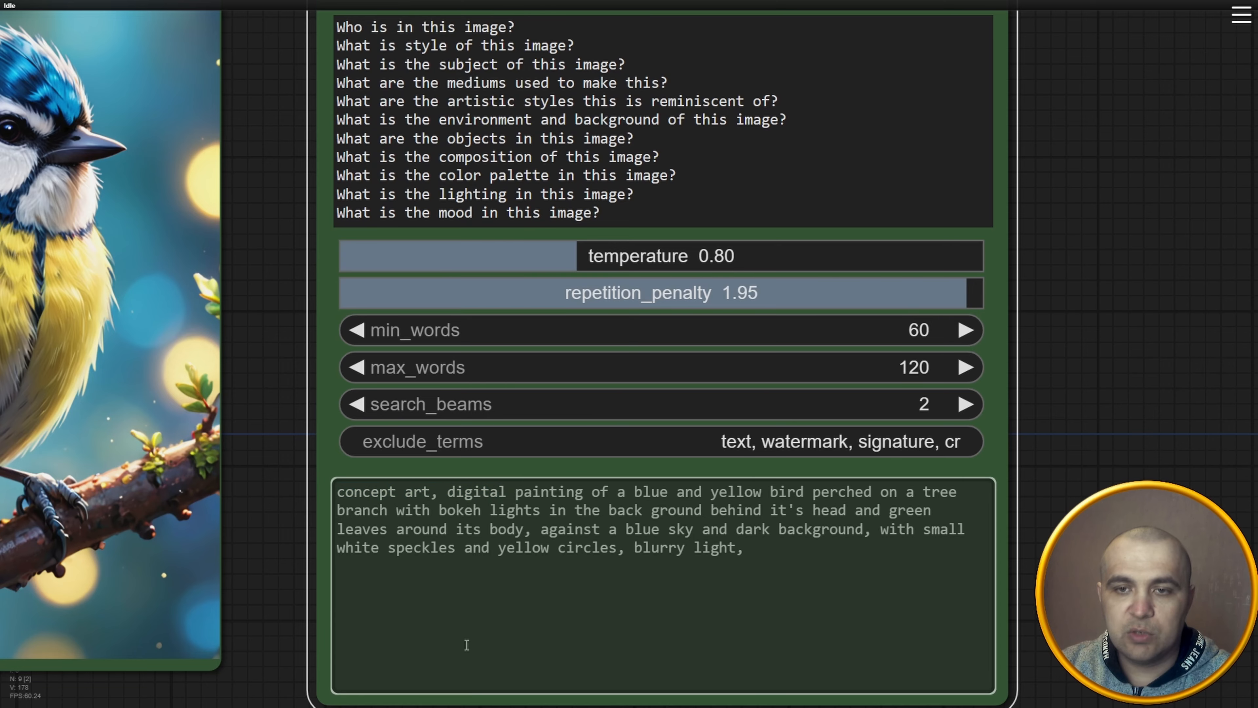
pyautogui.scroll(-5, 968, 484)
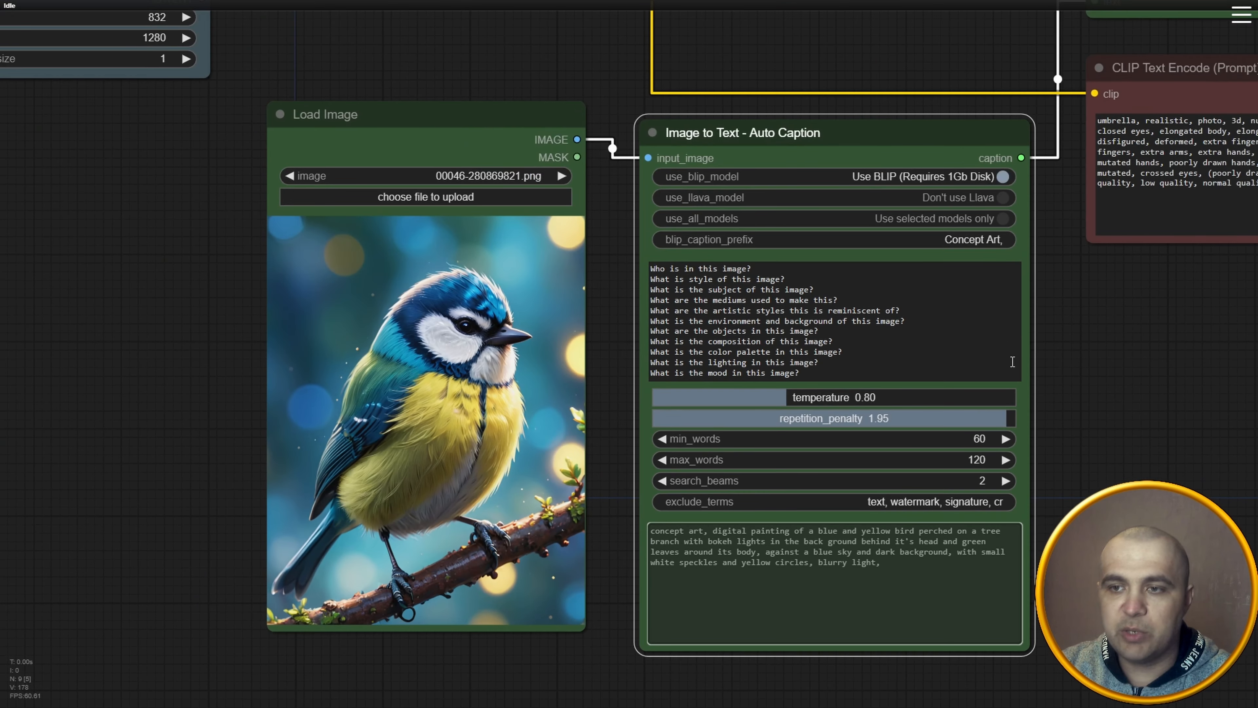
pyautogui.scroll(3, 1134, 644)
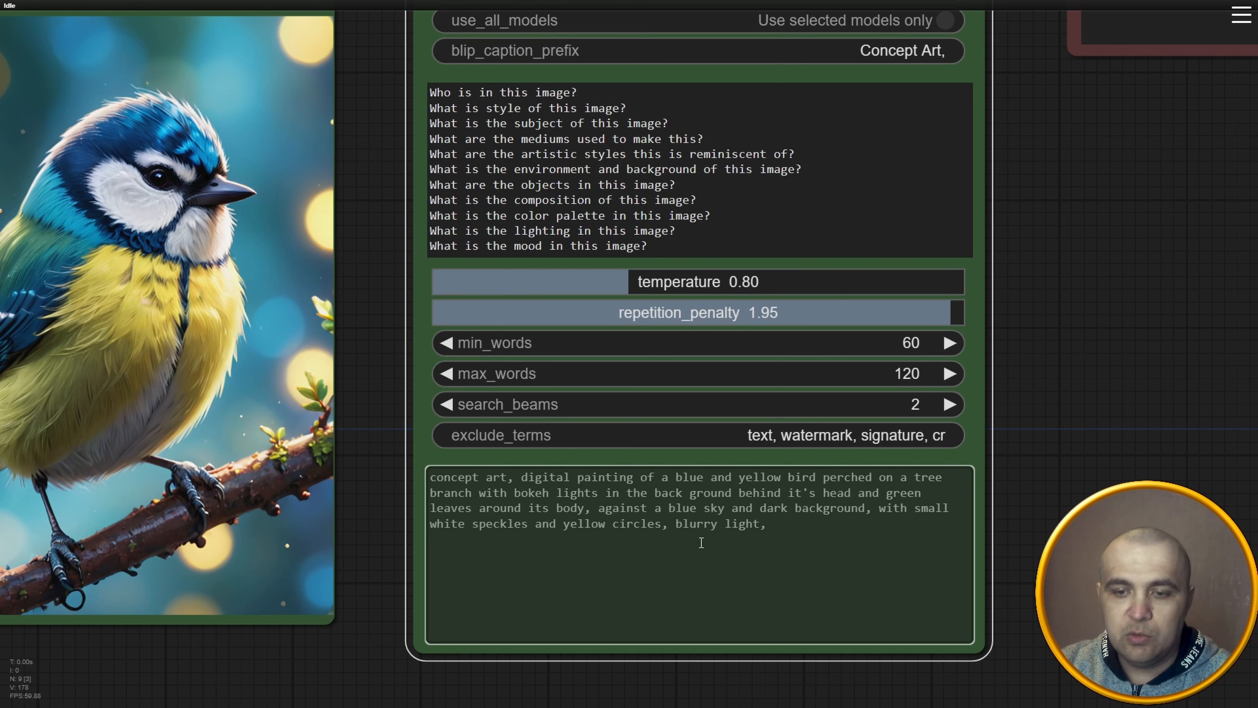
pyautogui.scroll(3, 1028, 584)
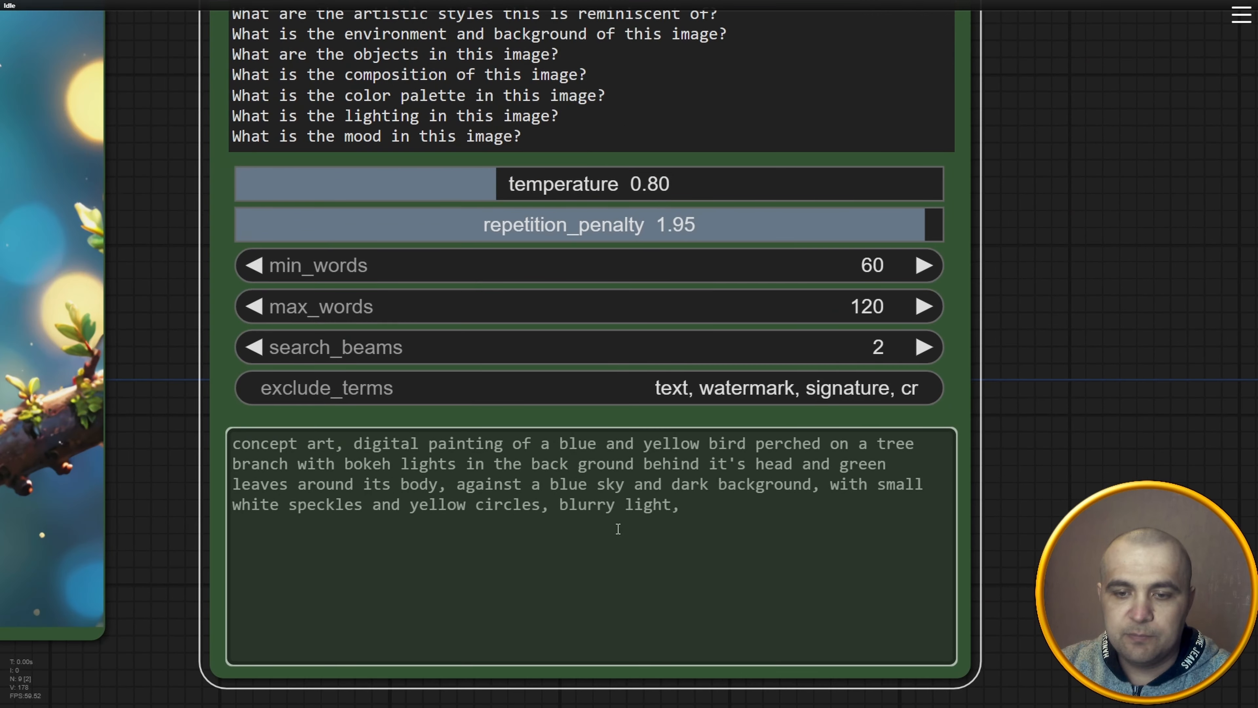
# Queue the completed workflow for generation, check its progress in the ComfyUI console window, and return to the node graph.
pyautogui.scroll(-9, 651, 585)
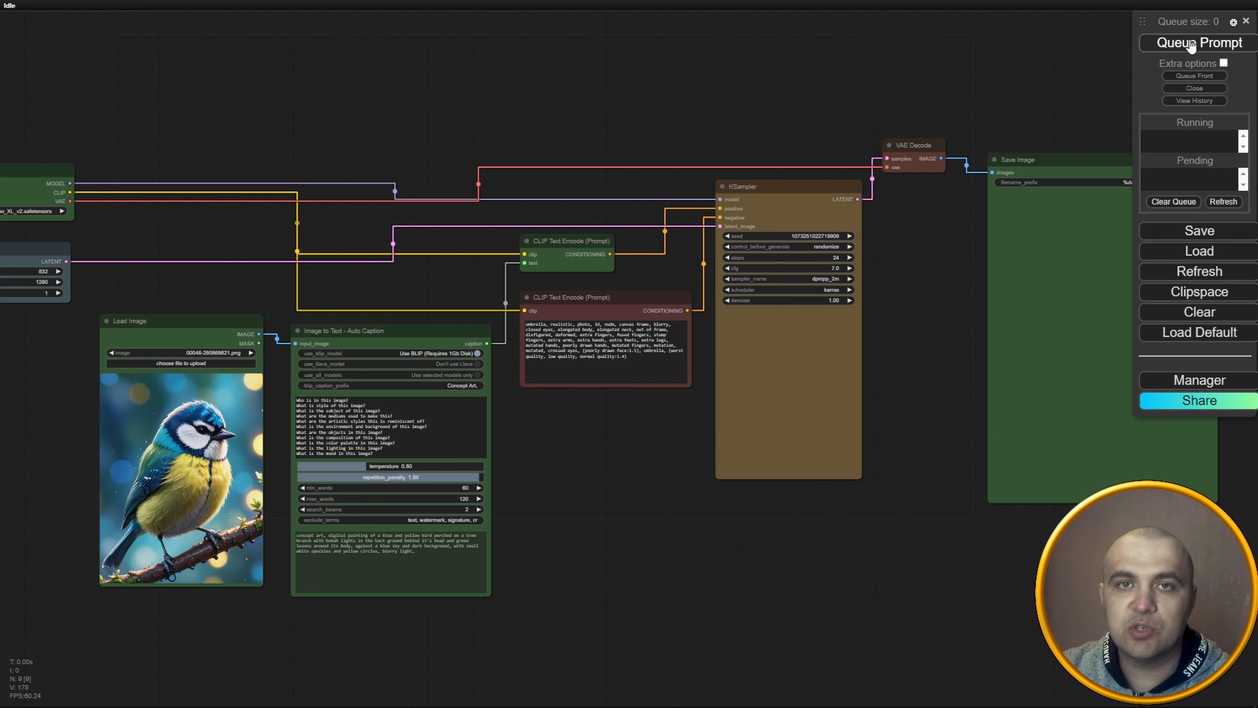
pyautogui.click(1192, 47)
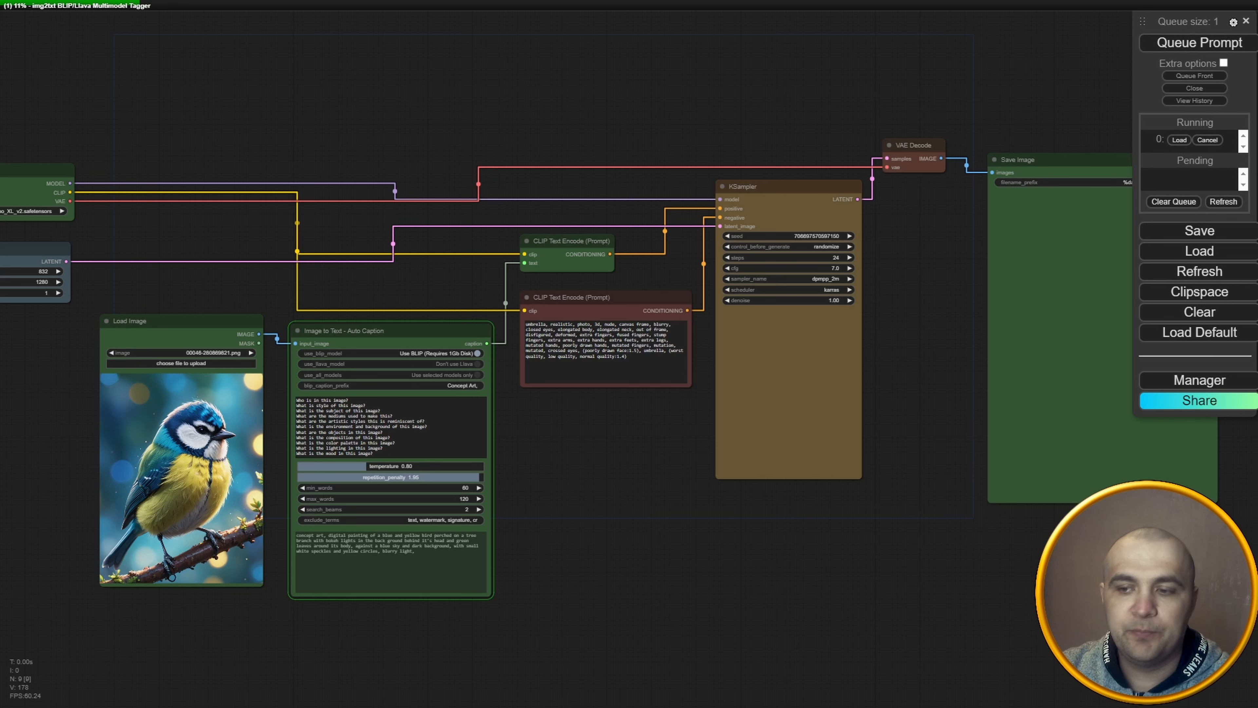
pyautogui.hotkey('alt', 'Tab')
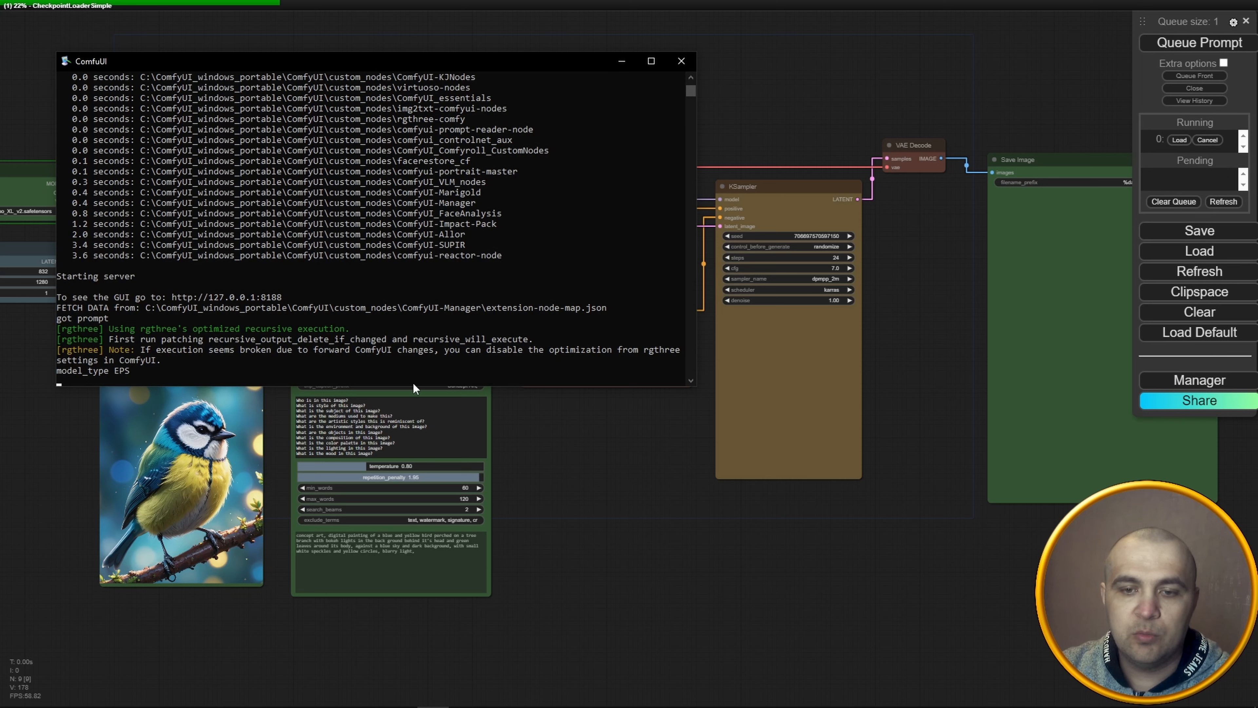
pyautogui.click(726, 393)
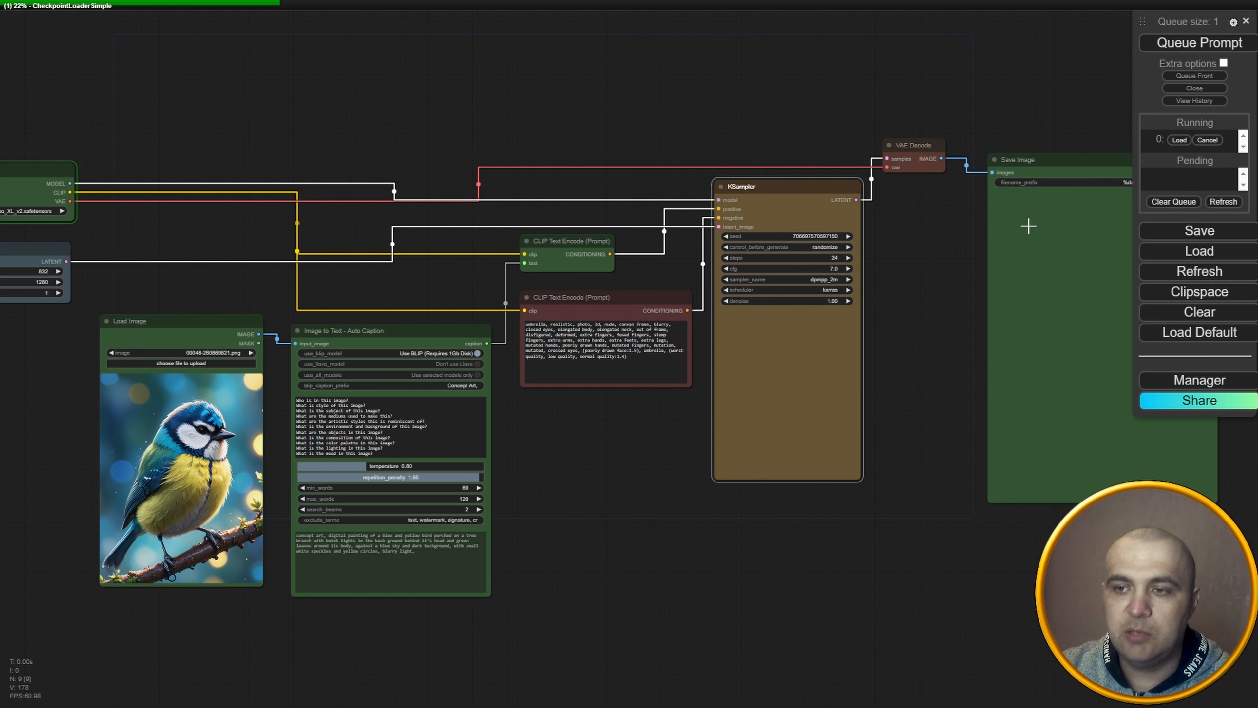
# Move the Save Image and Load Image nodes next to each other below the graph and compare the generated bird with the source image.
pyautogui.moveTo(1028, 224); pyautogui.dragTo(1002, 264)
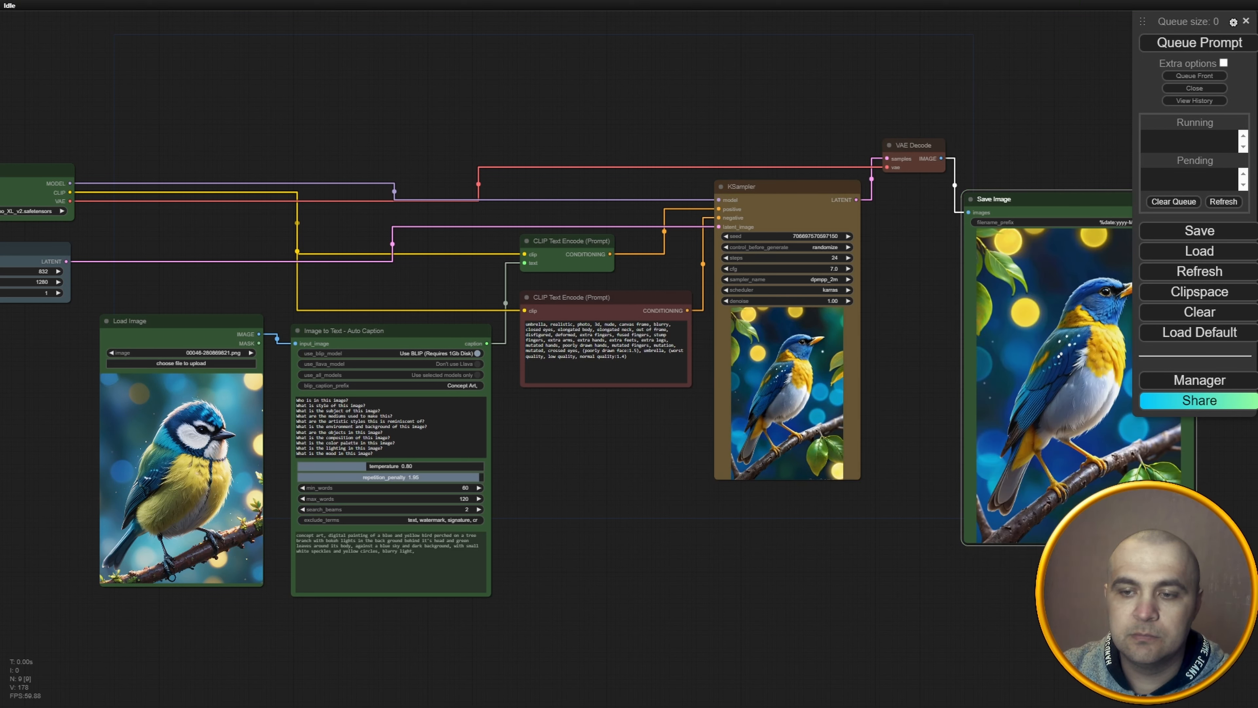
pyautogui.moveTo(926, 341); pyautogui.dragTo(905, 199)
pyautogui.moveTo(981, 182); pyautogui.dragTo(599, 528)
pyautogui.moveTo(569, 352); pyautogui.dragTo(703, 354)
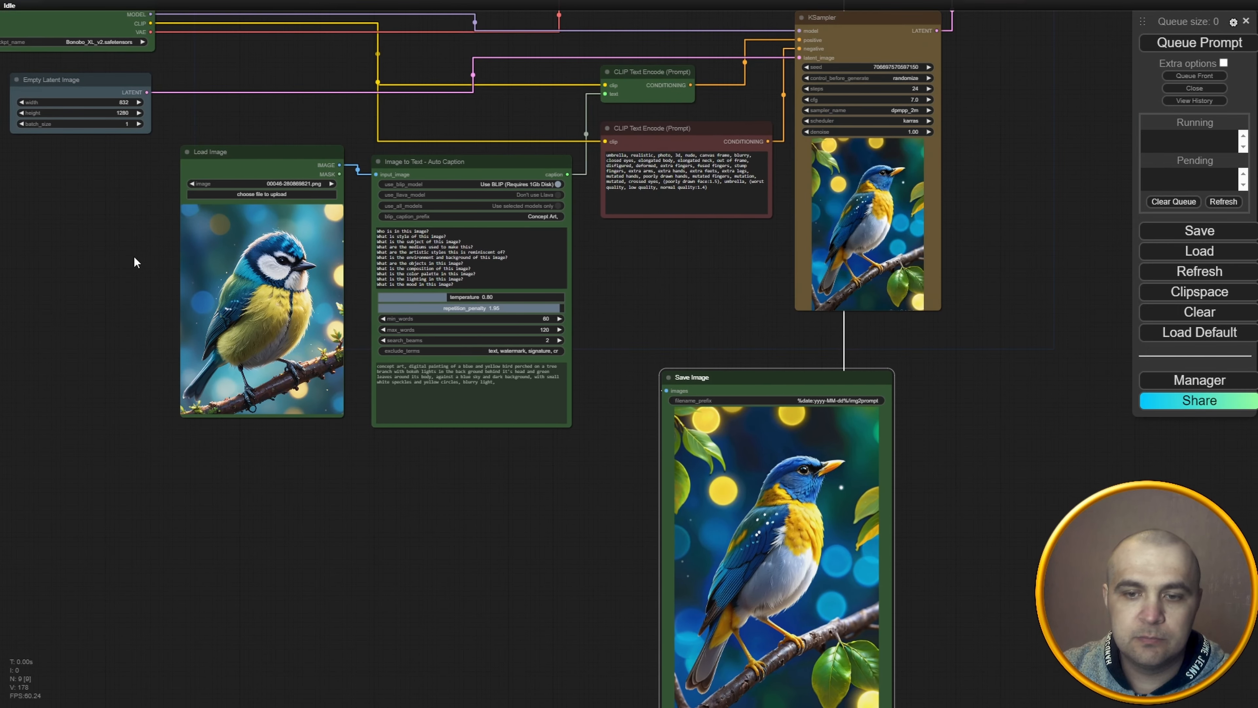
pyautogui.moveTo(254, 312); pyautogui.dragTo(516, 632)
pyautogui.moveTo(618, 541); pyautogui.dragTo(559, 358)
pyautogui.scroll(4, 644, 357)
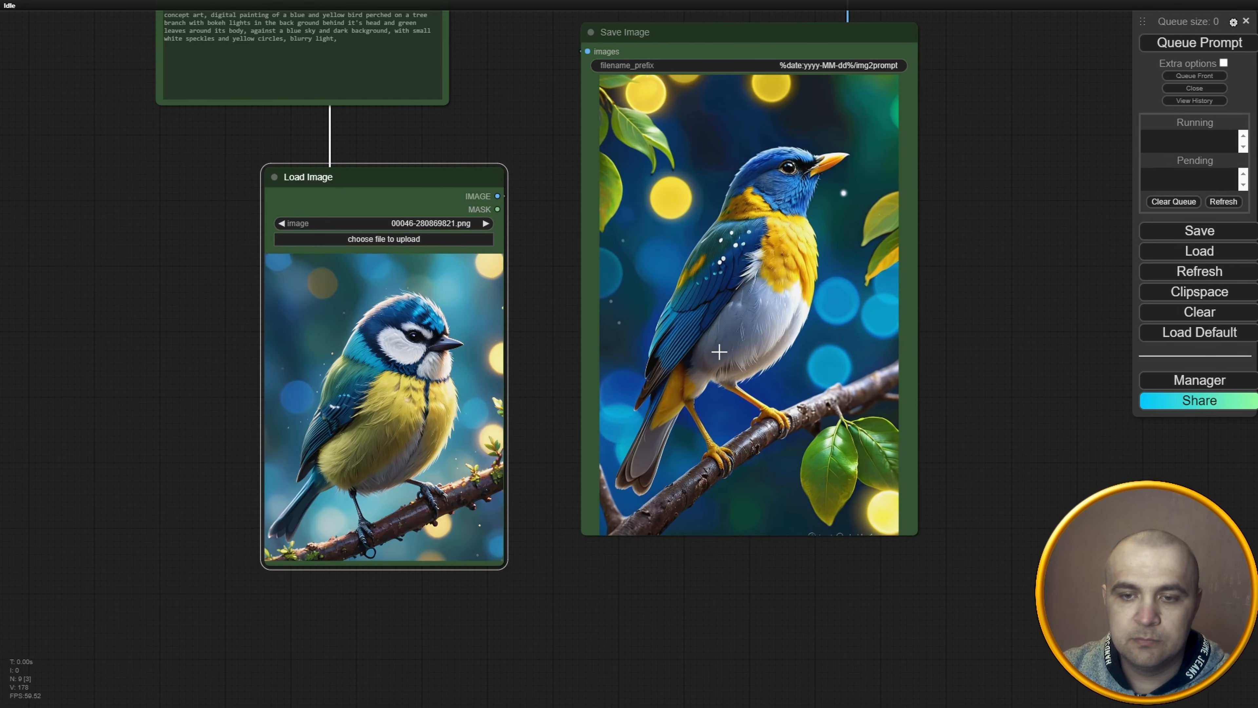
pyautogui.moveTo(716, 352); pyautogui.dragTo(663, 400)
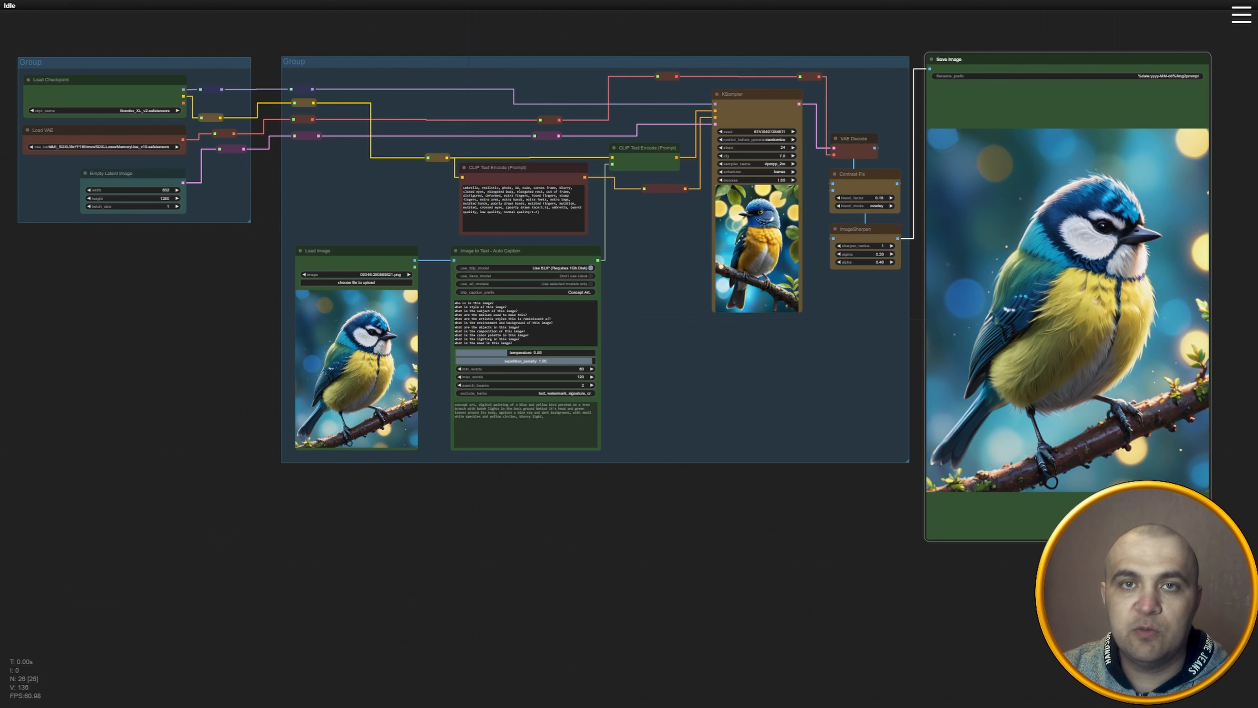
# Examine the grouped version of the caption workflow, from the loaders through the KSampler, Contrast Fix and ImageSharpen nodes to the saved image.
pyautogui.scroll(5, 379, 142)
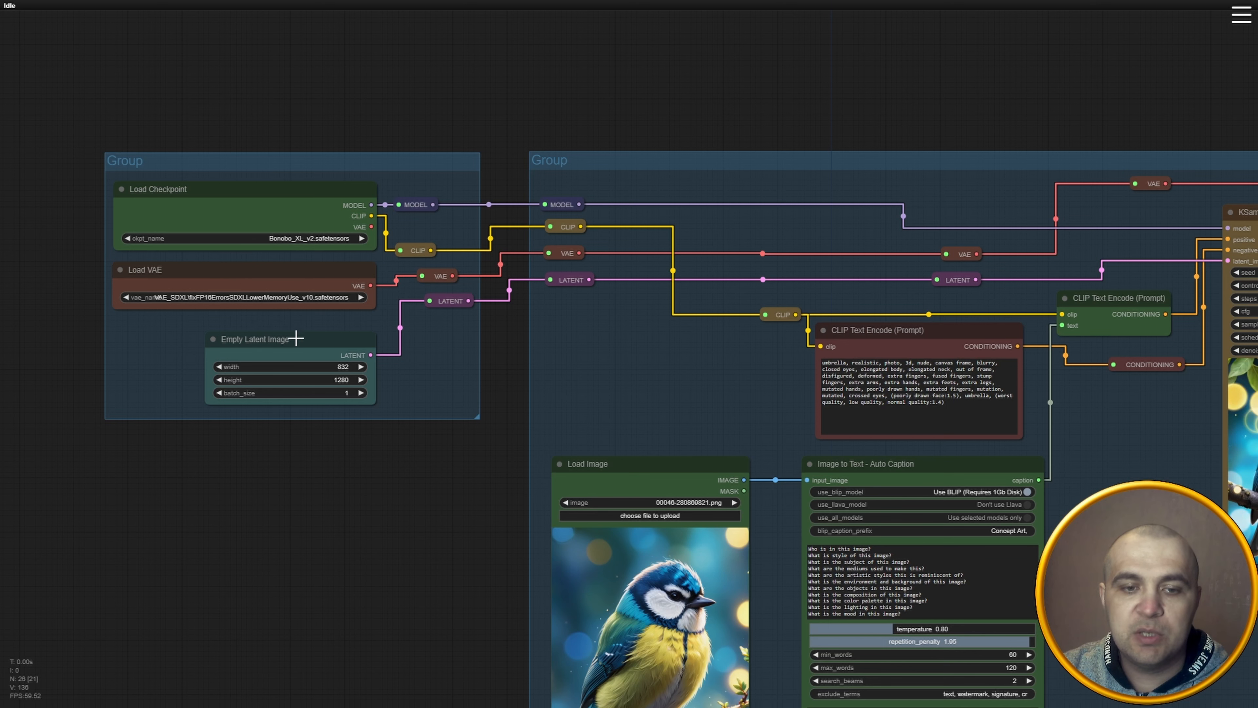
pyautogui.moveTo(458, 387); pyautogui.dragTo(371, 324)
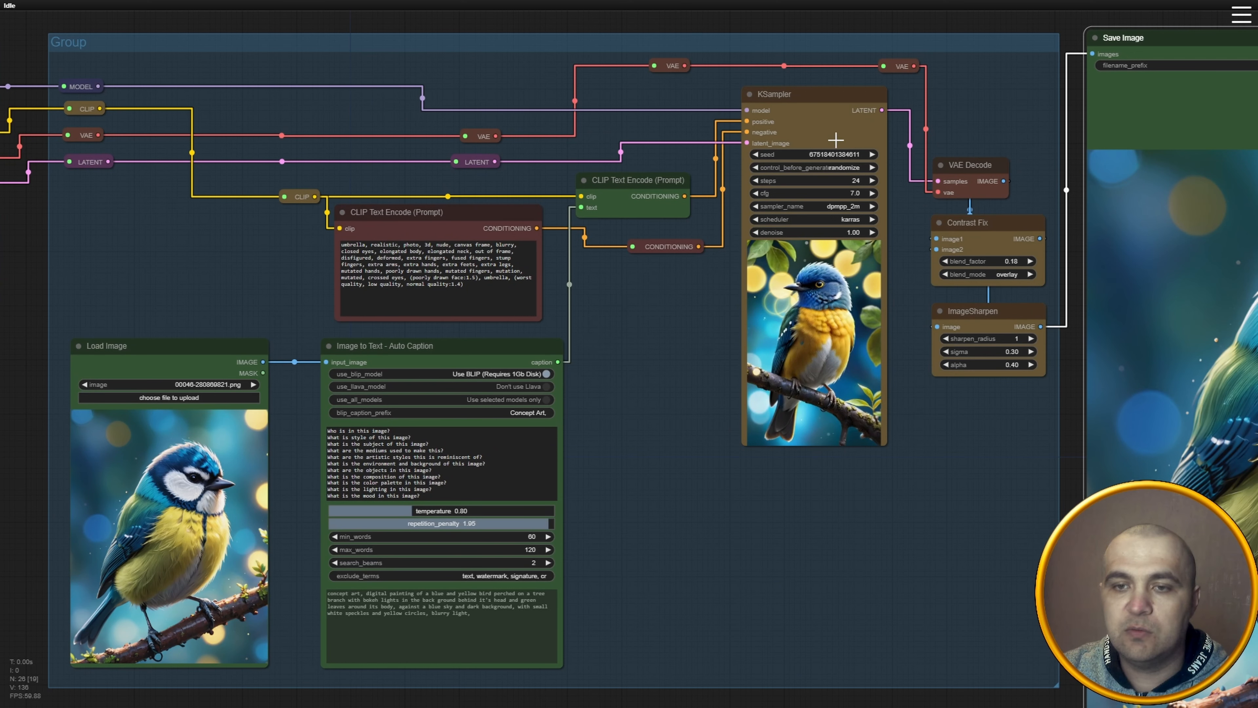
pyautogui.scroll(-2, 793, 227)
pyautogui.moveTo(1015, 149); pyautogui.dragTo(644, 128)
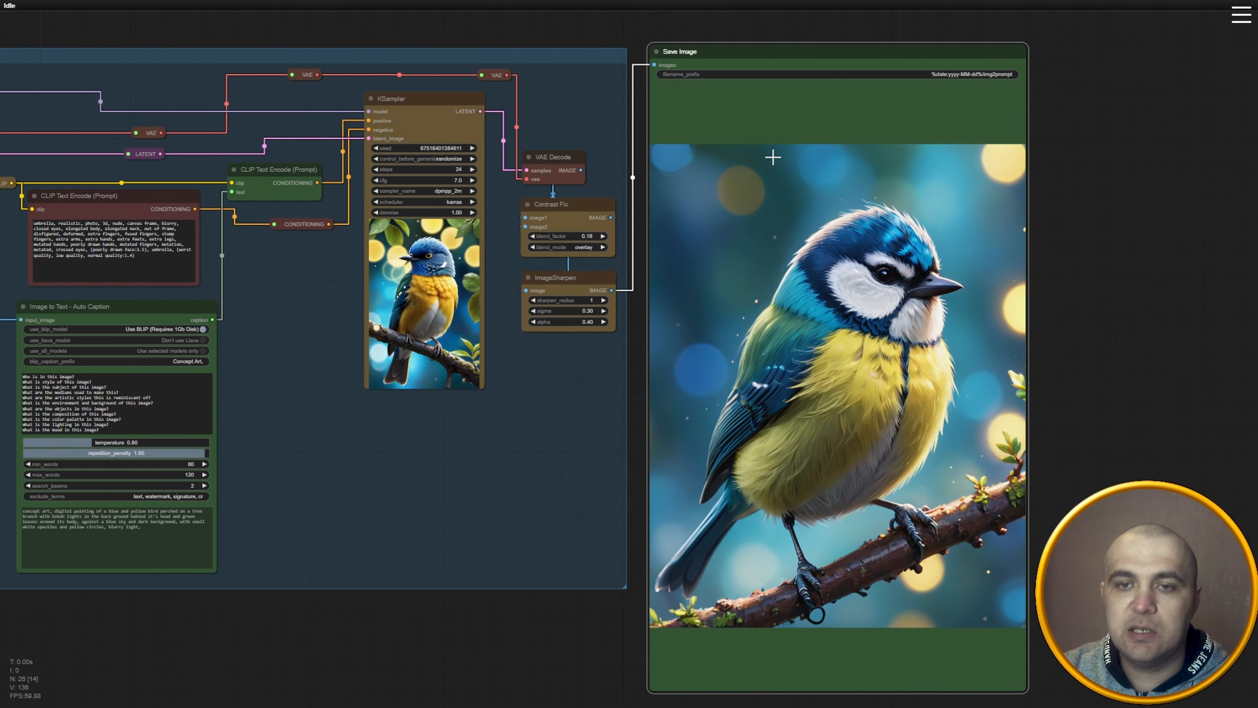
pyautogui.scroll(-3, 776, 159)
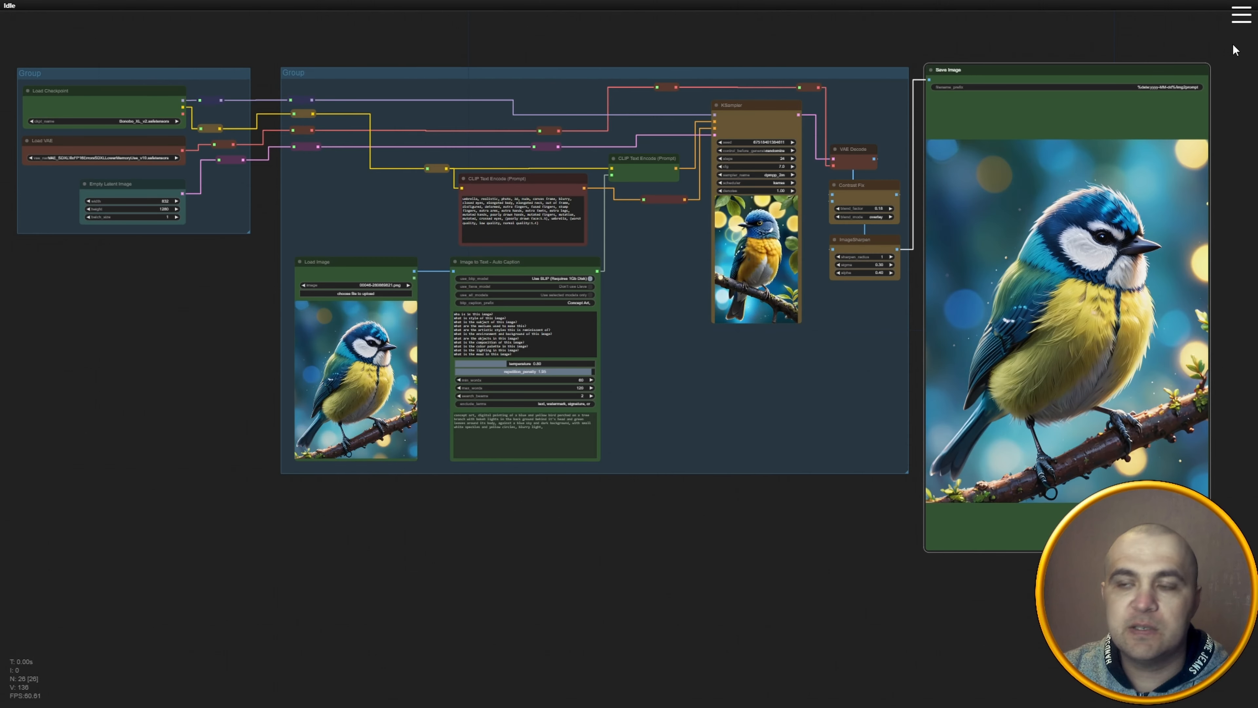
# Show the queue menu, move it clear of the loader group to the opposite side of the graph, and queue the grouped workflow.
pyautogui.click(1238, 26)
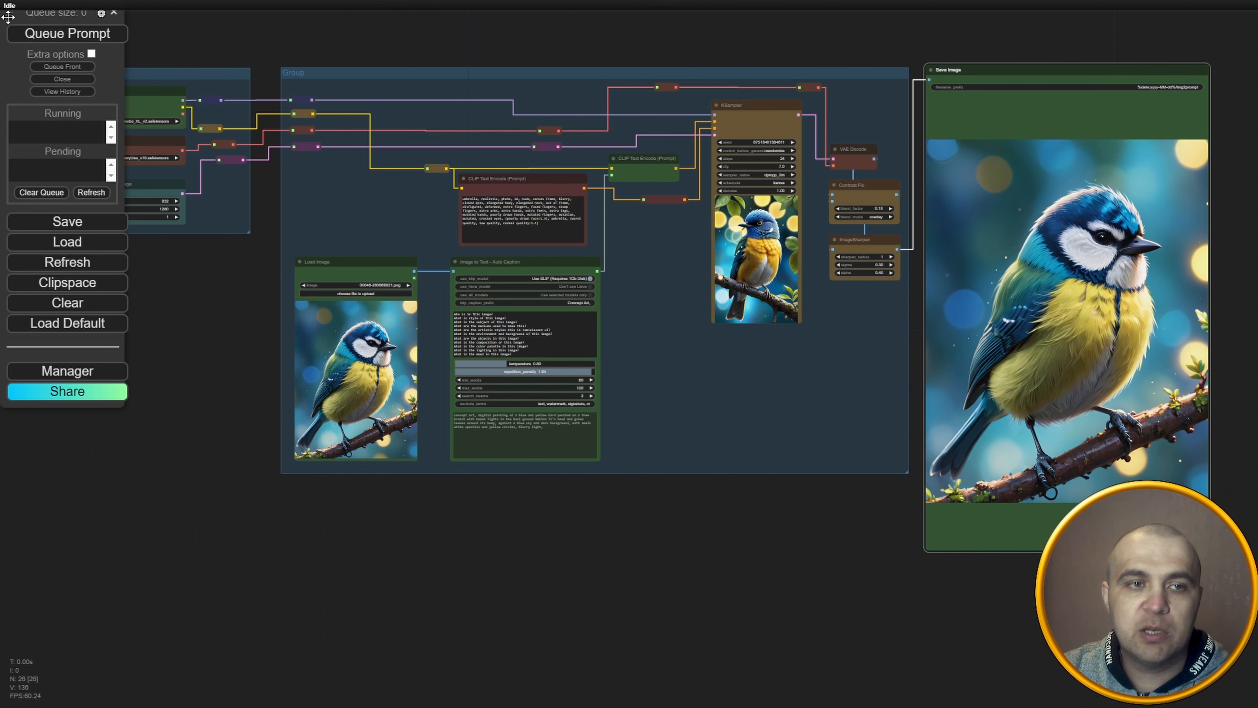
pyautogui.moveTo(93, 29); pyautogui.dragTo(1225, 32)
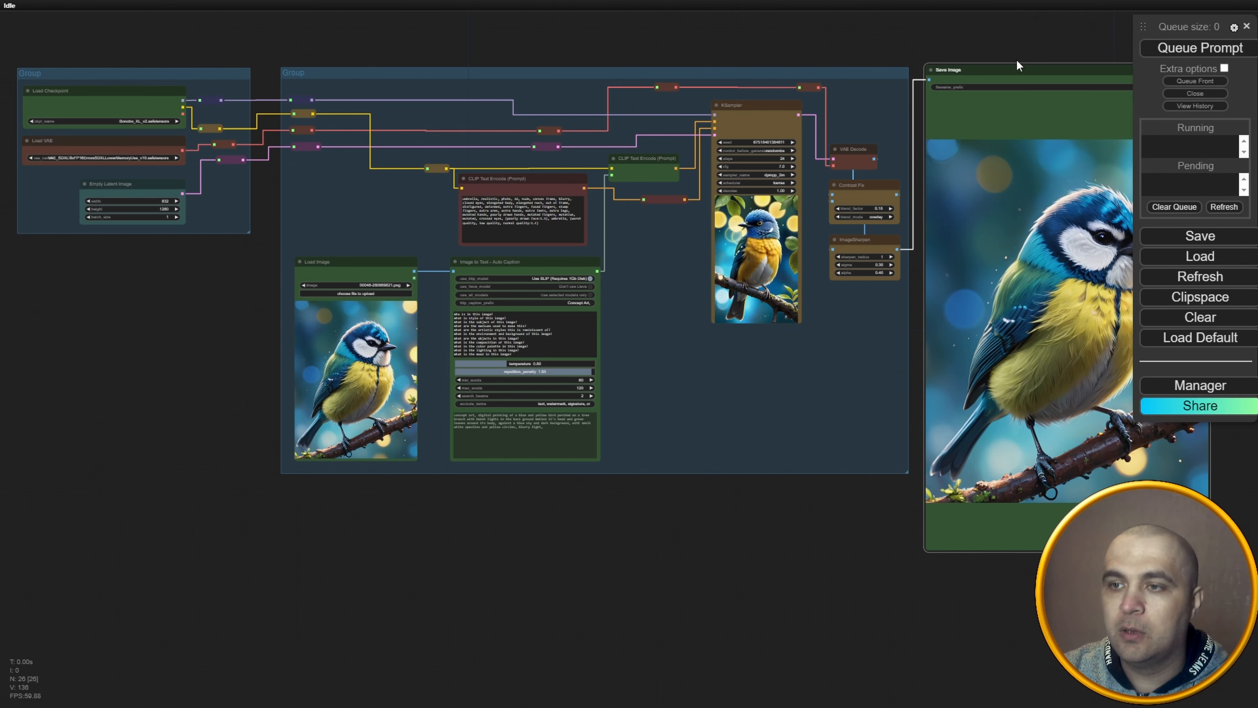
pyautogui.scroll(-2, 962, 111)
pyautogui.moveTo(980, 95); pyautogui.dragTo(942, 136)
pyautogui.moveTo(1163, 31); pyautogui.dragTo(1166, 26)
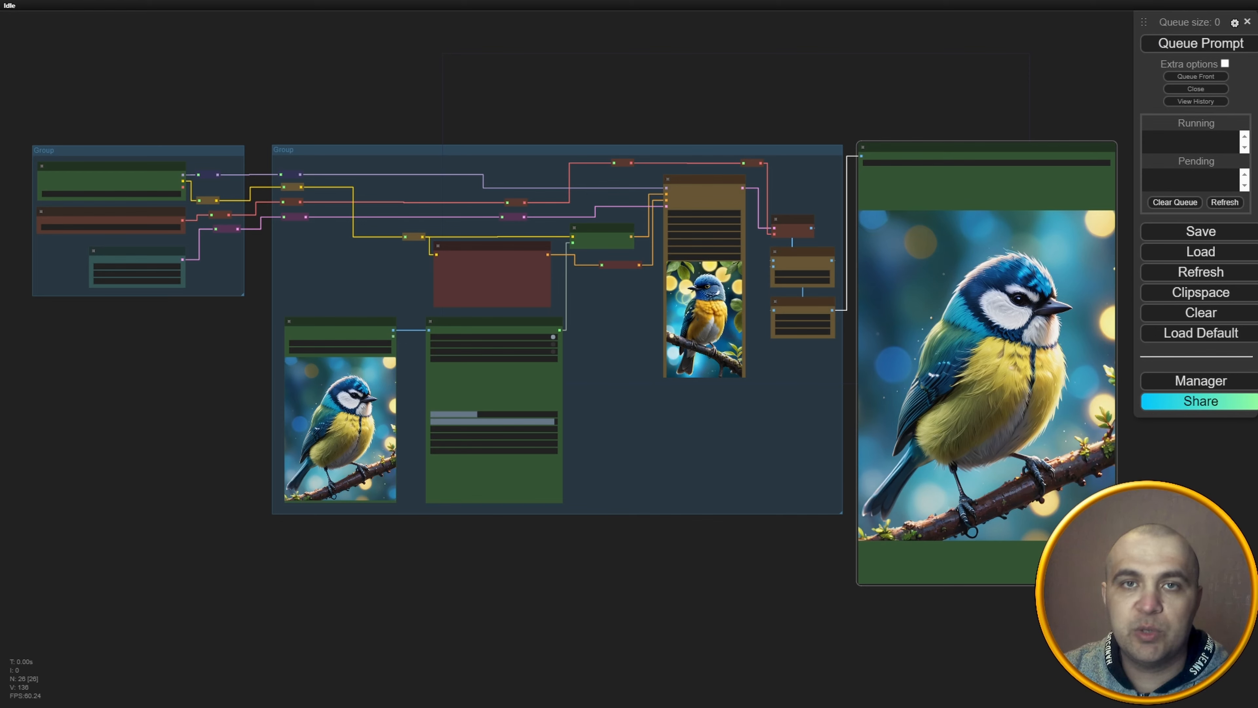
pyautogui.hotkey('ctrl', 'Return')
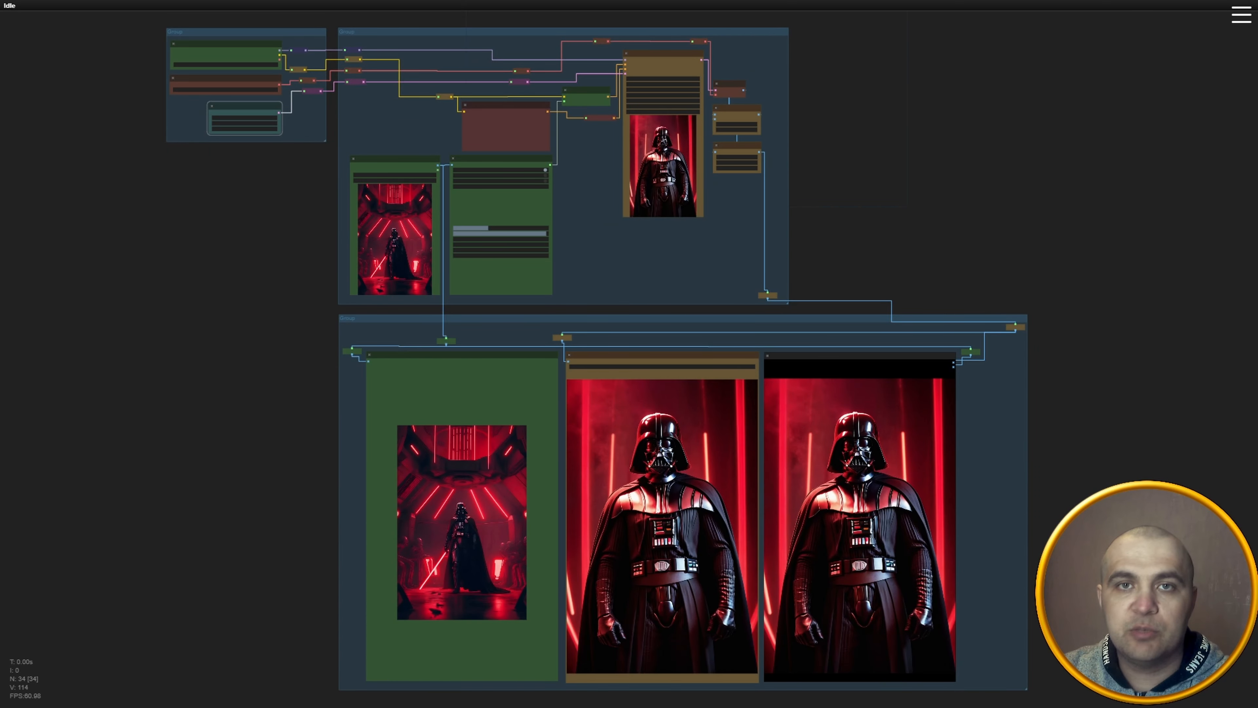
# Compare the source Darth Vader image with the generated one in the Preview Image, Save Image and Image Comparer nodes.
pyautogui.scroll(8, 478, 597)
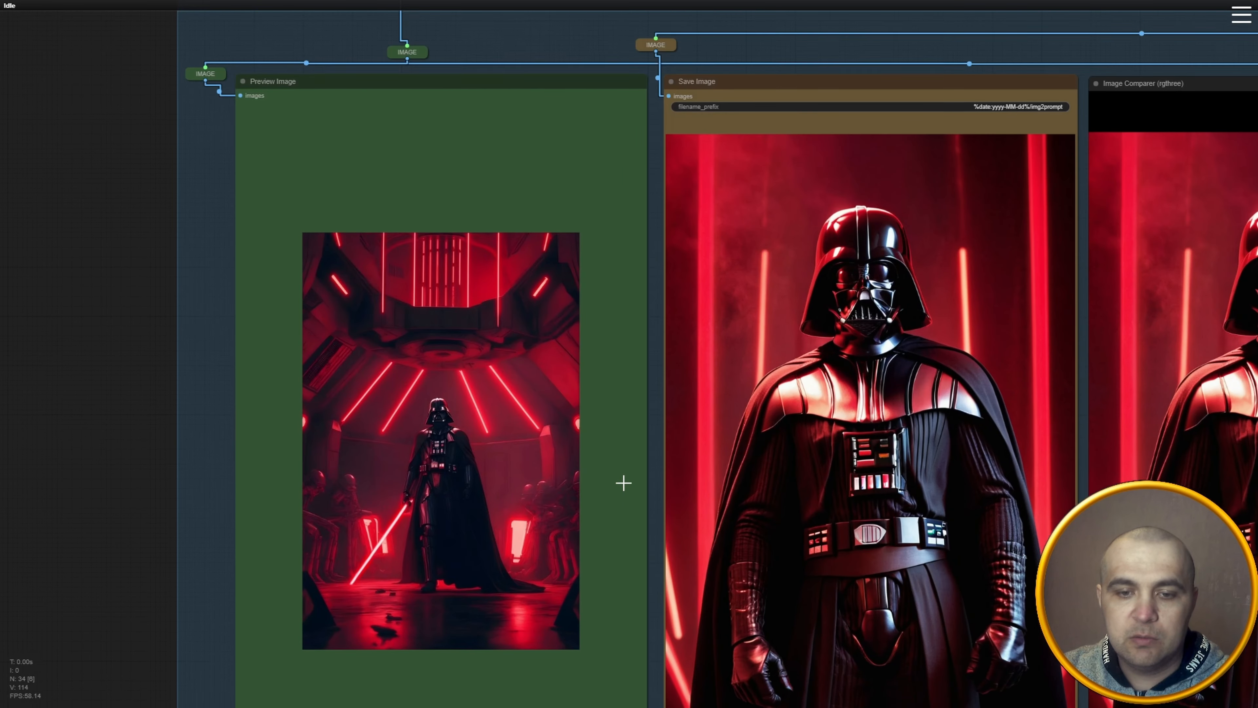
pyautogui.moveTo(624, 483); pyautogui.dragTo(496, 356)
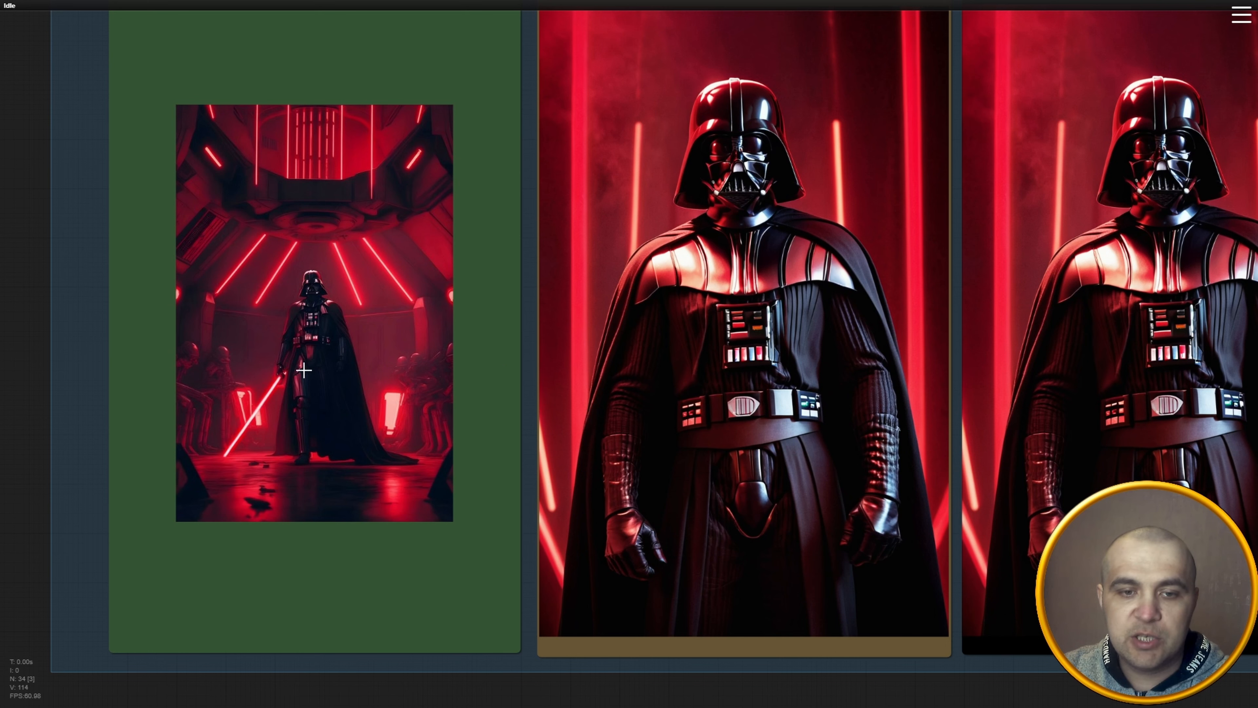
pyautogui.moveTo(296, 315); pyautogui.dragTo(191, 323)
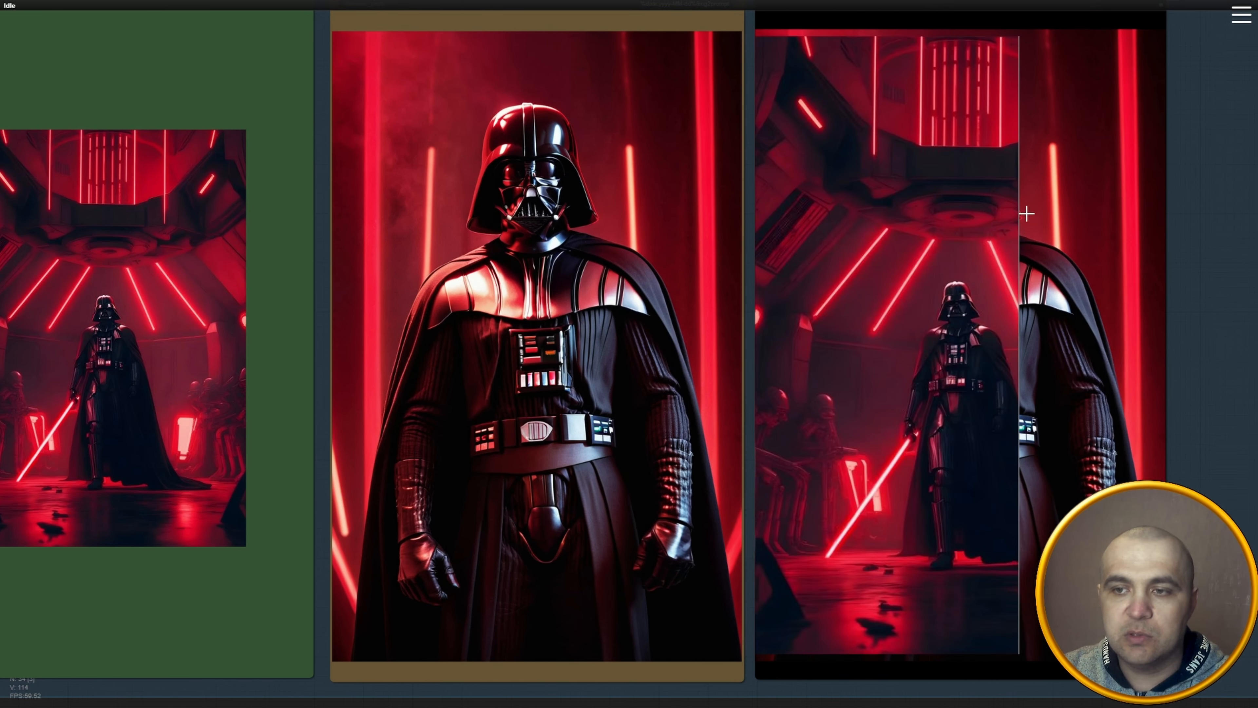
pyautogui.scroll(-5, 682, 325)
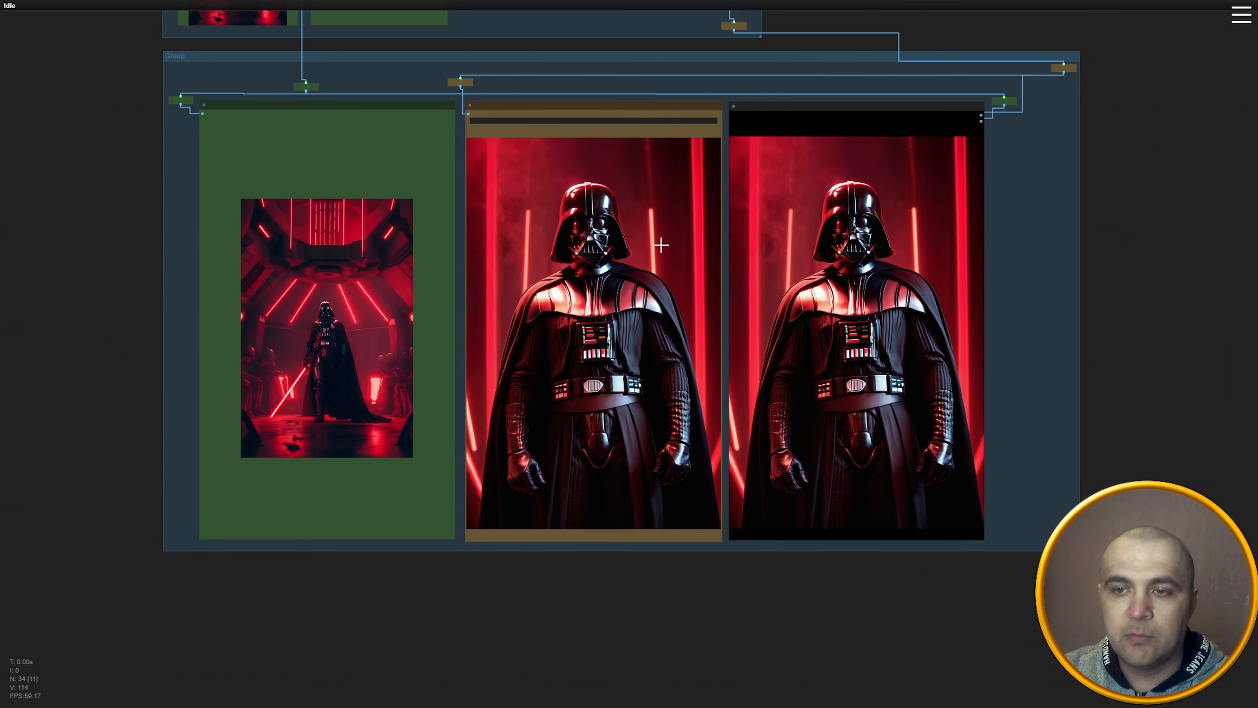
# Examine the Darth Vader source image alongside the Auto Caption node's question list, settings and caption text.
pyautogui.moveTo(662, 244); pyautogui.dragTo(701, 406)
pyautogui.moveTo(661, 143); pyautogui.dragTo(685, 386)
pyautogui.scroll(1, 660, 377)
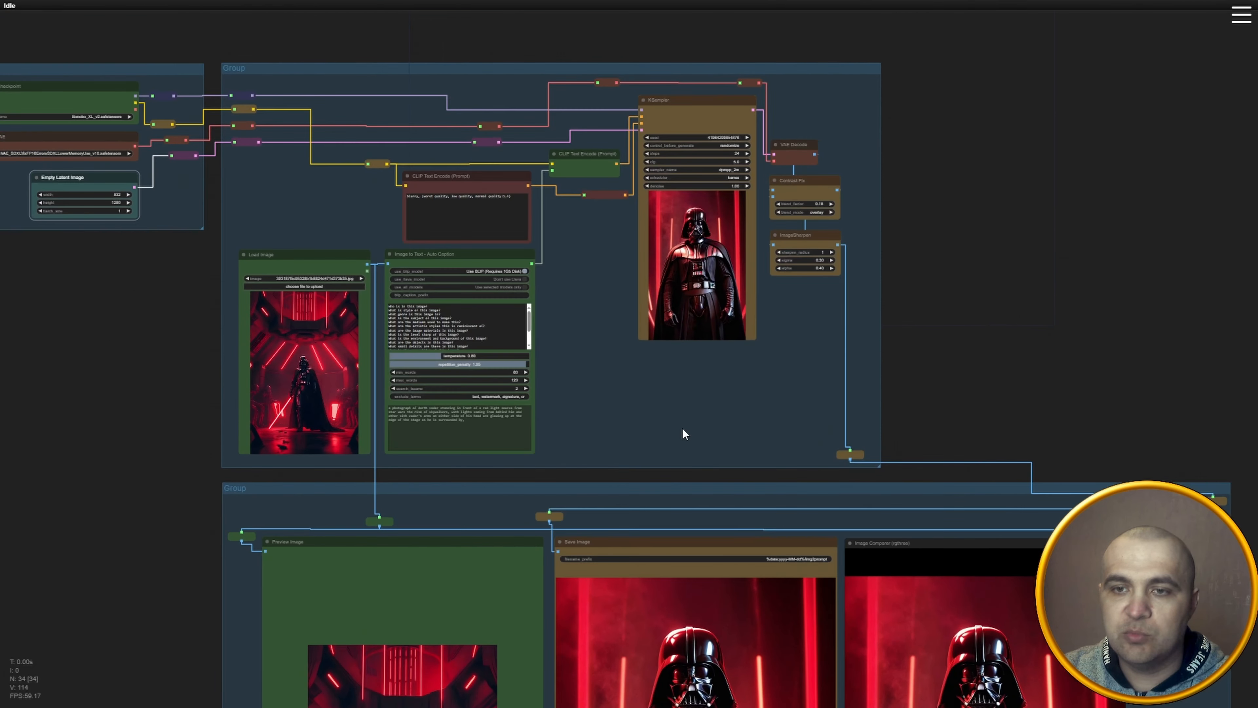
pyautogui.scroll(9, 378, 460)
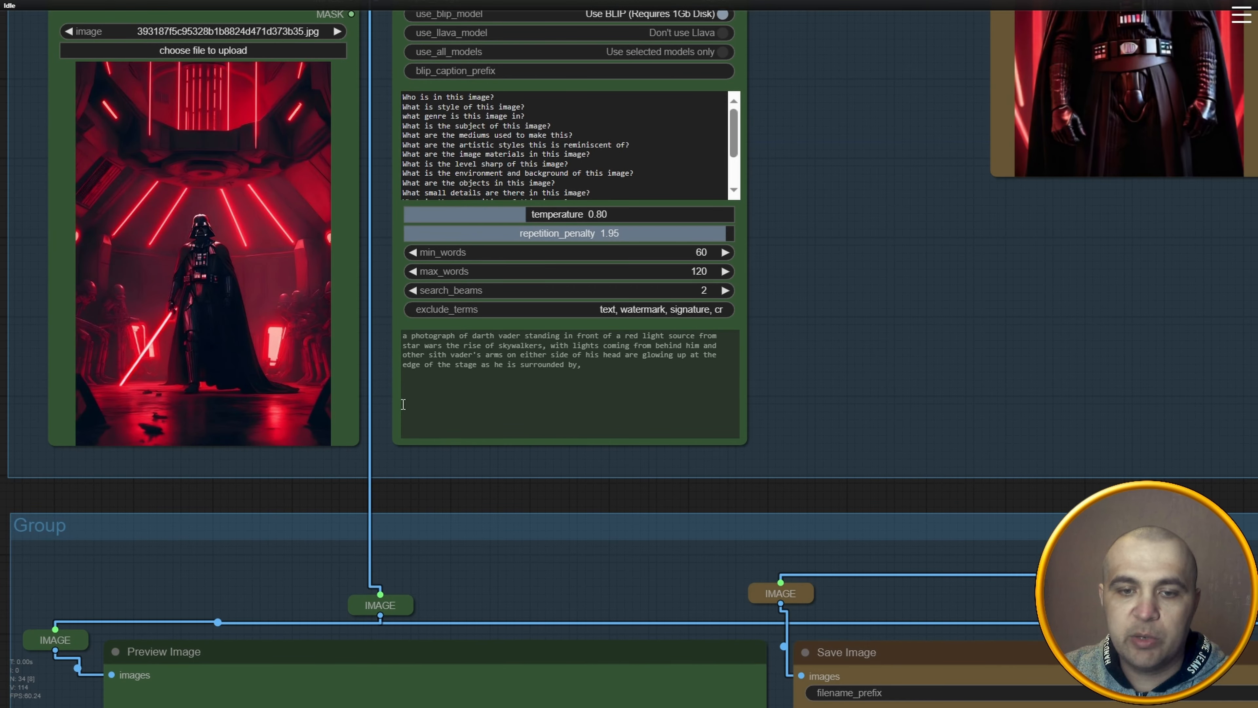
pyautogui.scroll(3, 401, 408)
pyautogui.moveTo(379, 347); pyautogui.dragTo(452, 507)
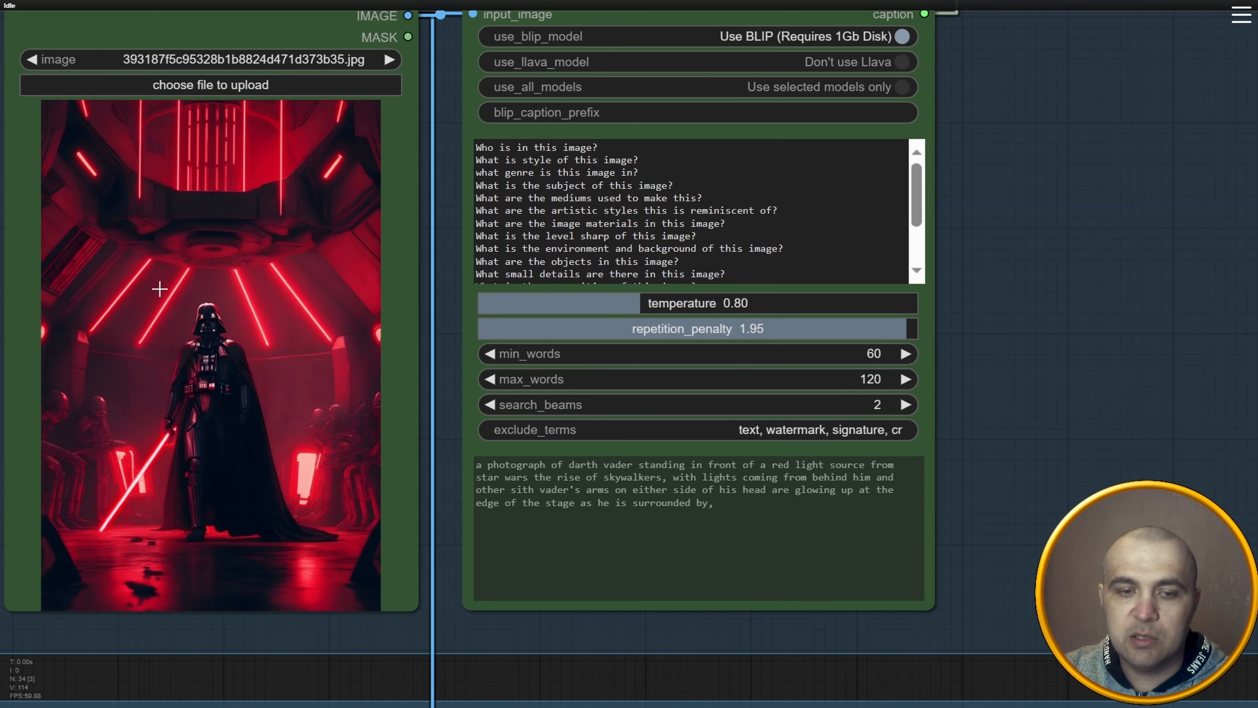
pyautogui.scroll(-4, 359, 488)
pyautogui.scroll(-5, 573, 451)
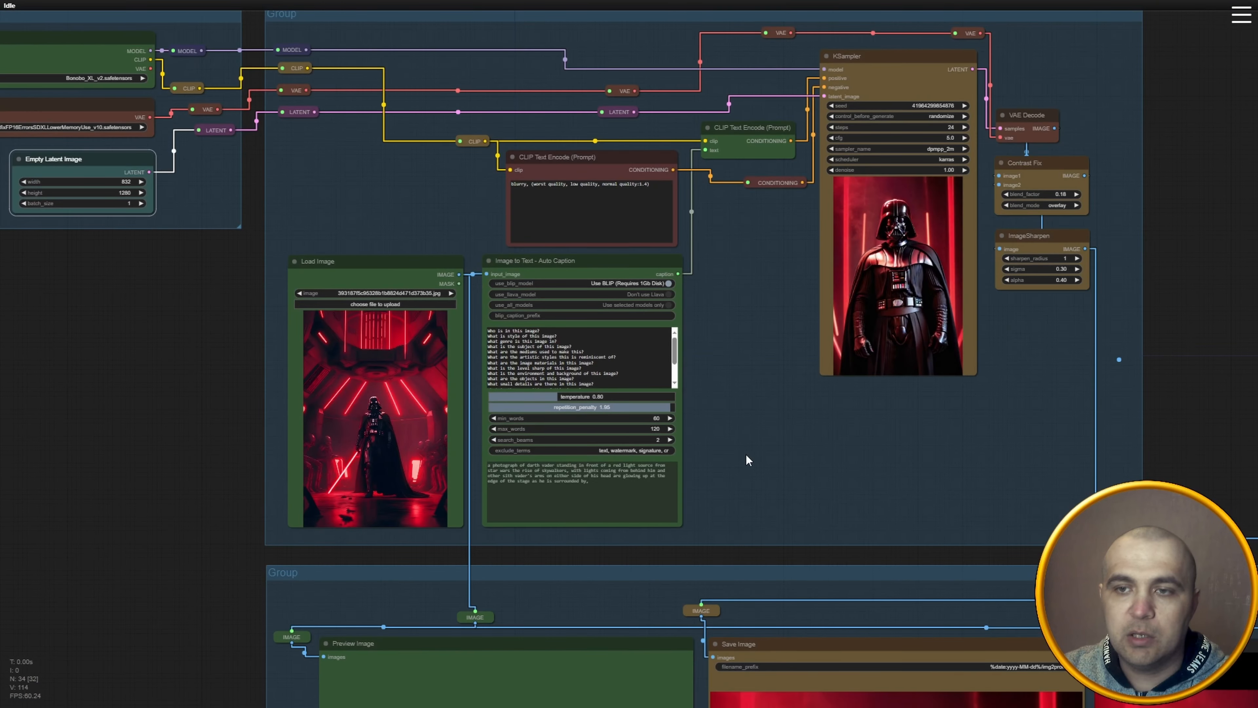
pyautogui.scroll(-2, 748, 460)
pyautogui.moveTo(801, 472); pyautogui.dragTo(694, 407)
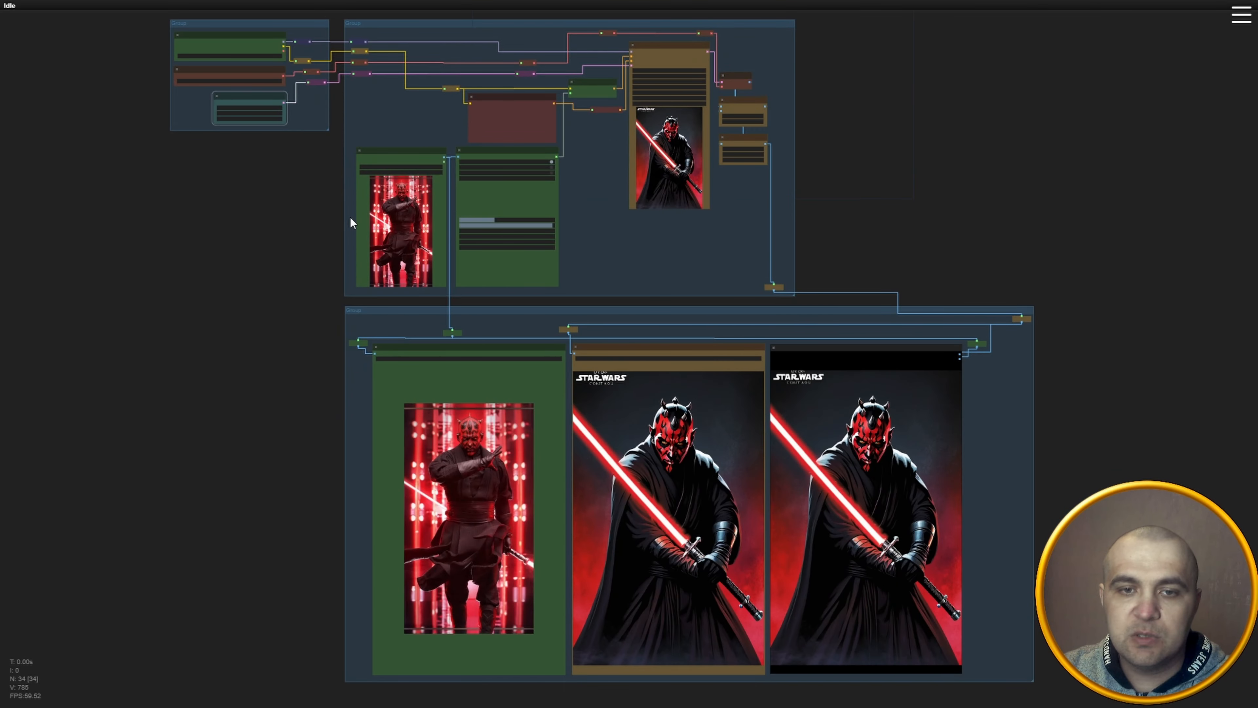
# Examine the Auto Caption node's blip_caption_prefix and caption text for the Darth Maul image.
pyautogui.scroll(10, 350, 216)
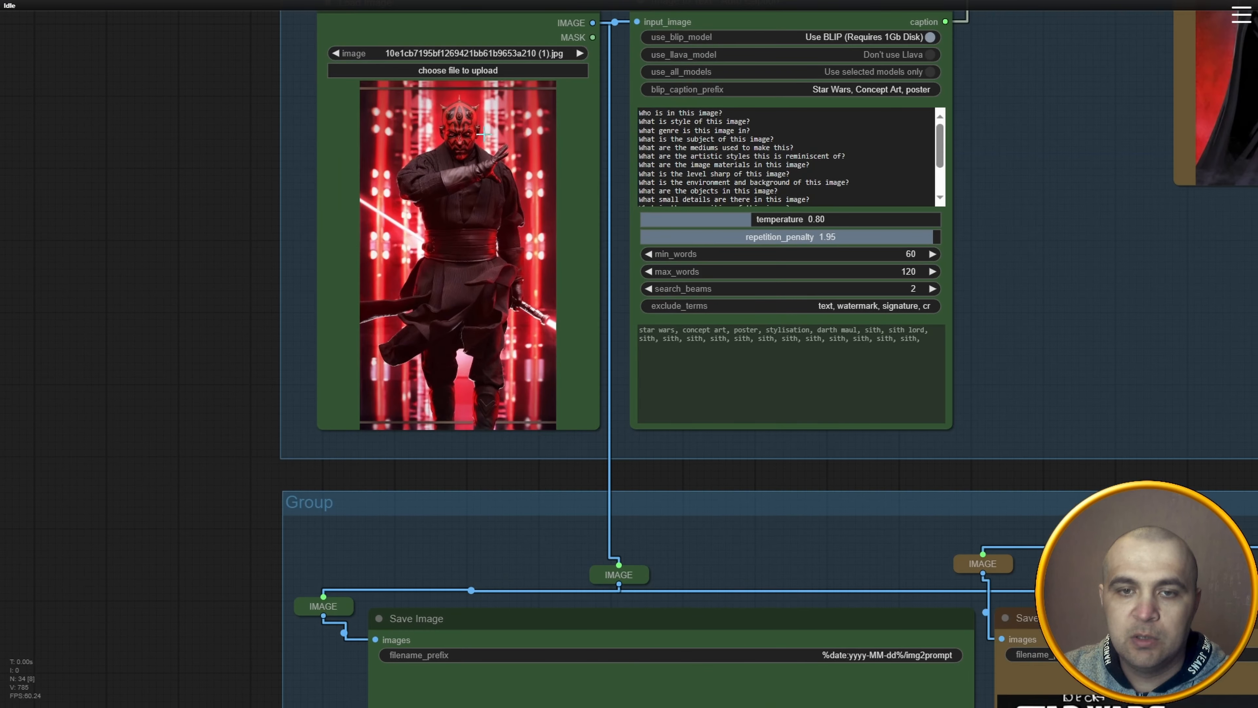
pyautogui.scroll(-1, 540, 396)
pyautogui.moveTo(1062, 515); pyautogui.dragTo(862, 456)
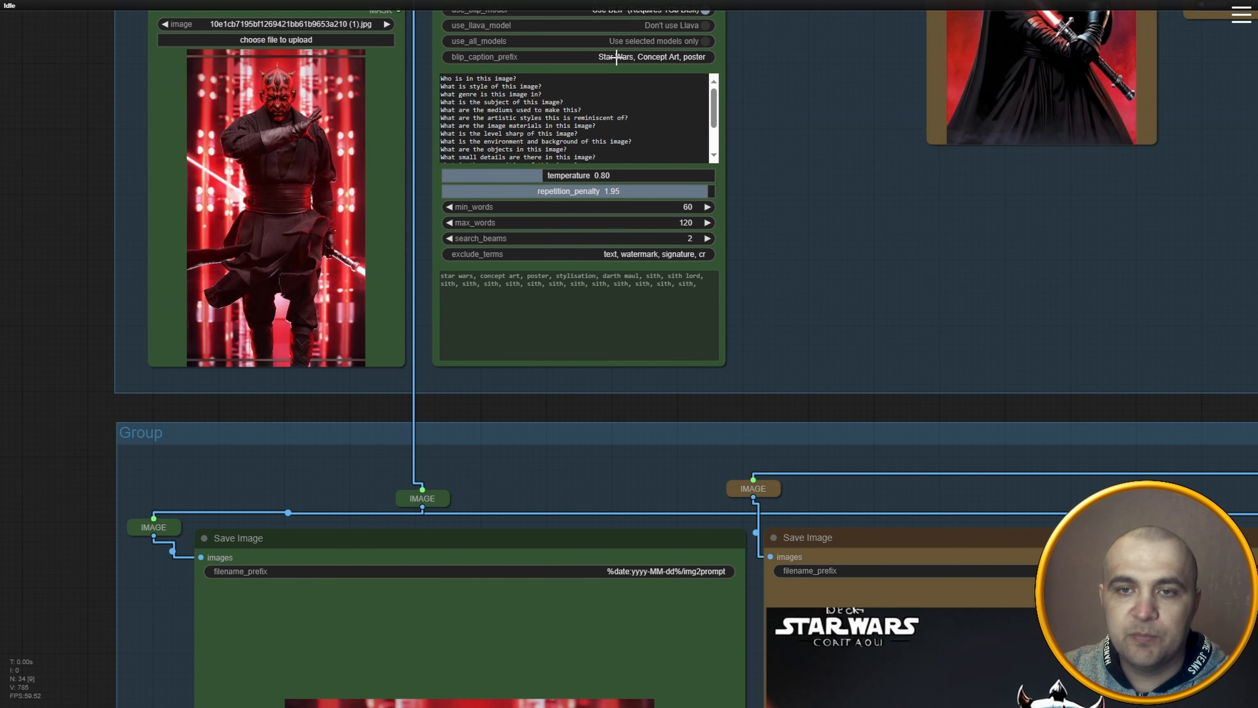
pyautogui.scroll(5, 693, 61)
pyautogui.moveTo(812, 168); pyautogui.dragTo(996, 452)
pyautogui.scroll(2, 881, 361)
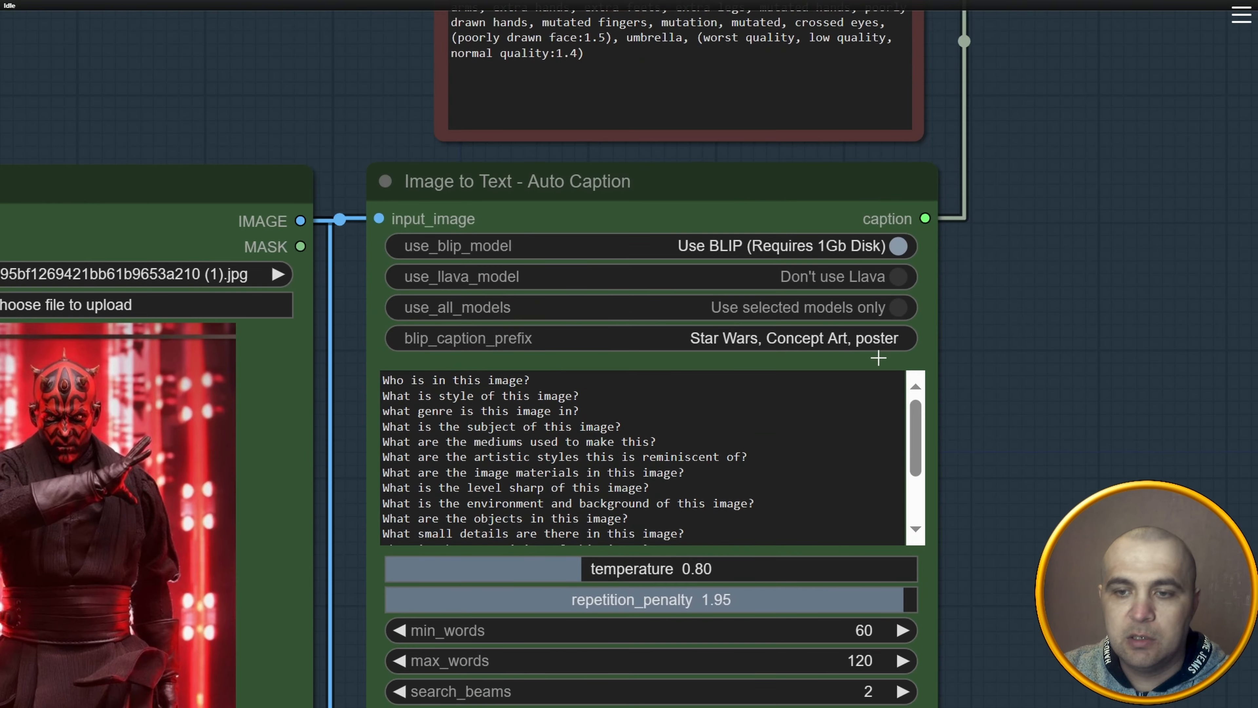
pyautogui.scroll(-9, 920, 320)
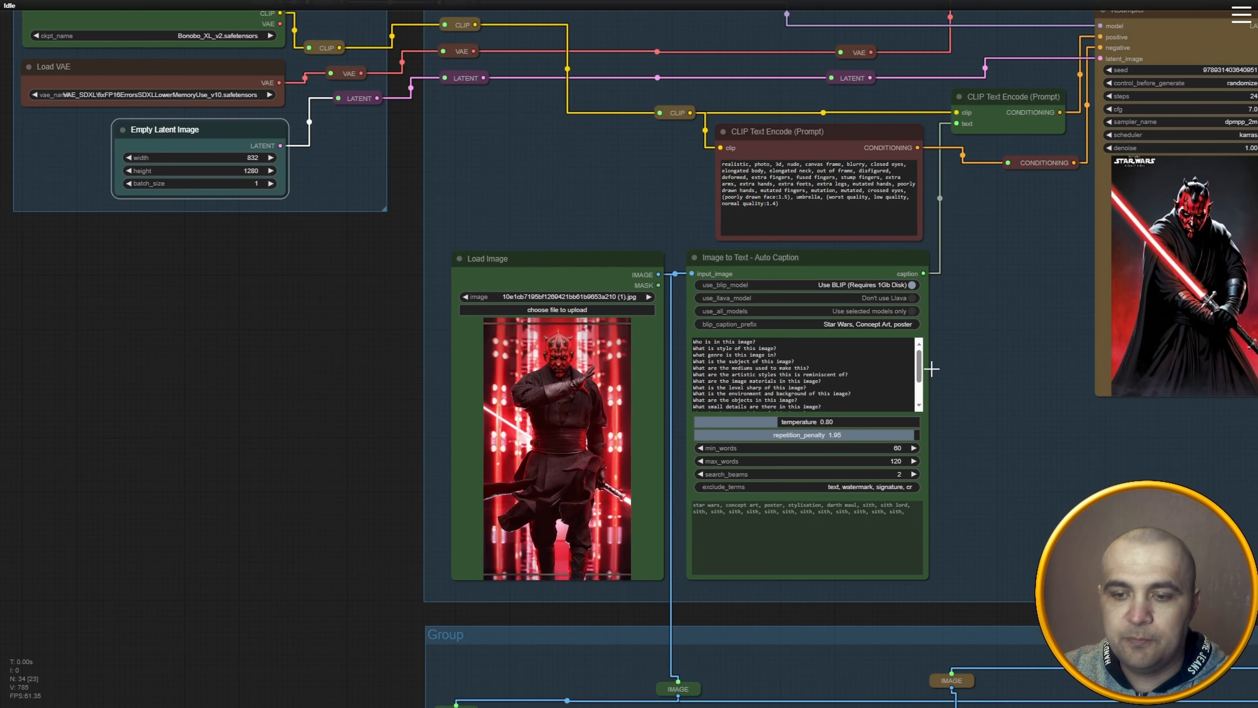
pyautogui.moveTo(1006, 600); pyautogui.dragTo(640, 484)
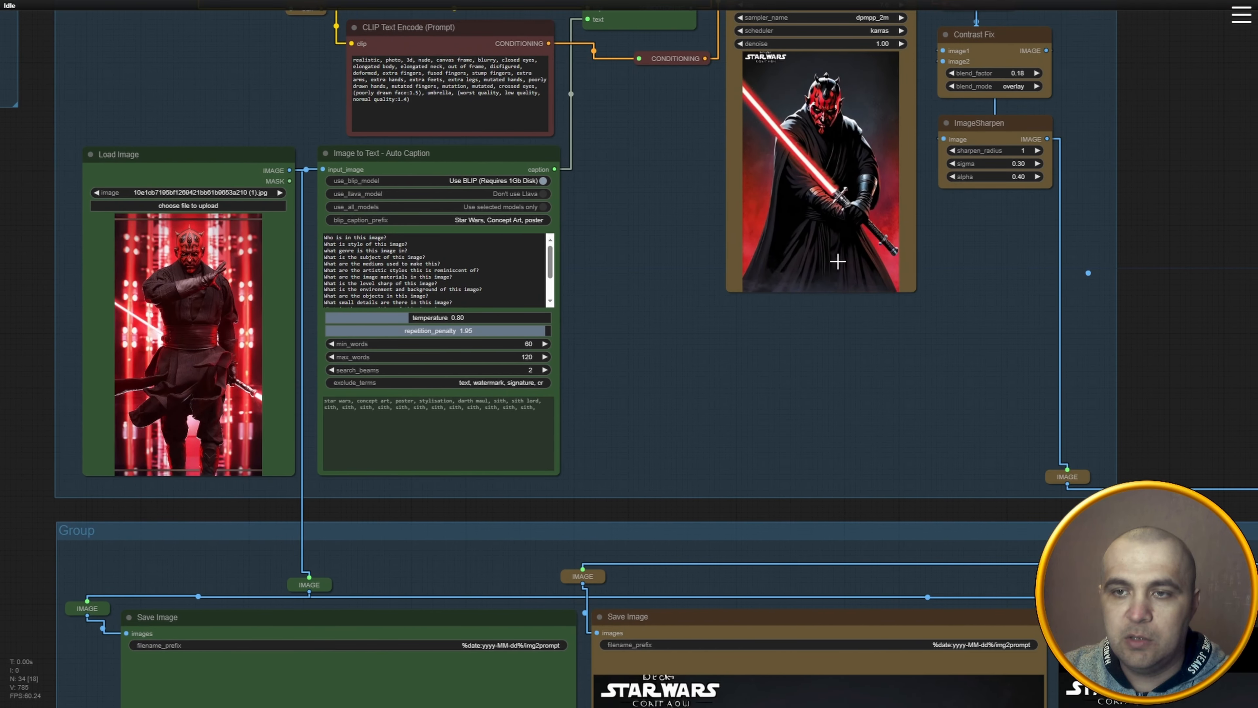
# Compare the source Darth Maul image with the generated poster in the Save Image and Image Comparer nodes.
pyautogui.moveTo(774, 508); pyautogui.dragTo(794, 2)
pyautogui.moveTo(809, 471); pyautogui.dragTo(645, 308)
pyautogui.scroll(-1, 765, 340)
pyautogui.moveTo(855, 335); pyautogui.dragTo(772, 356)
pyautogui.scroll(-7, 765, 322)
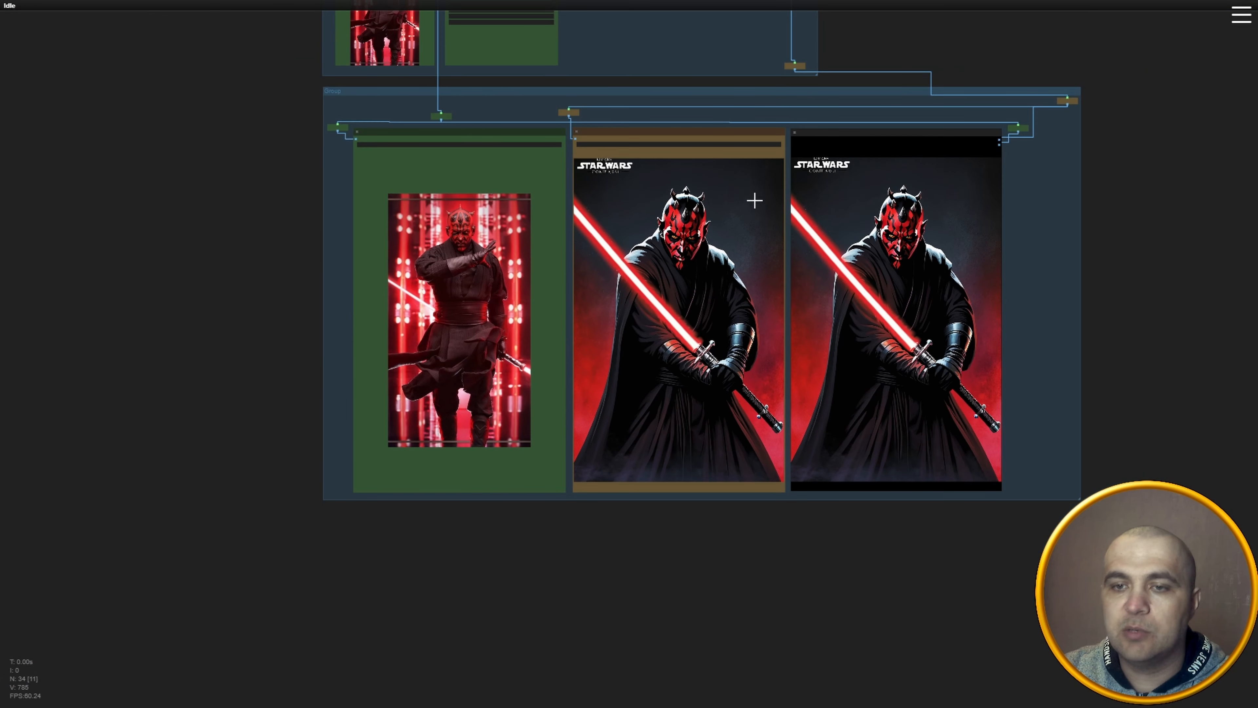
pyautogui.moveTo(754, 201); pyautogui.dragTo(725, 397)
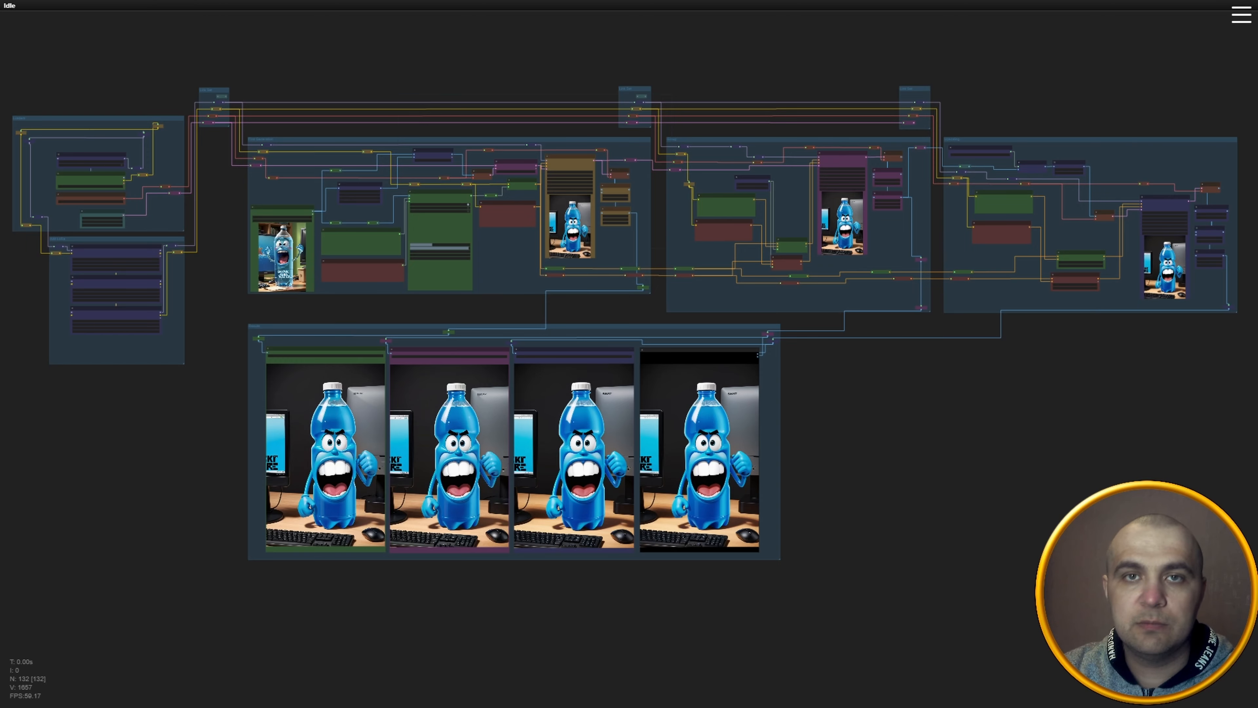
# Examine the Loaders and Add LoRa groups of the large multi-generation bottle workflow.
pyautogui.moveTo(871, 436); pyautogui.dragTo(878, 442)
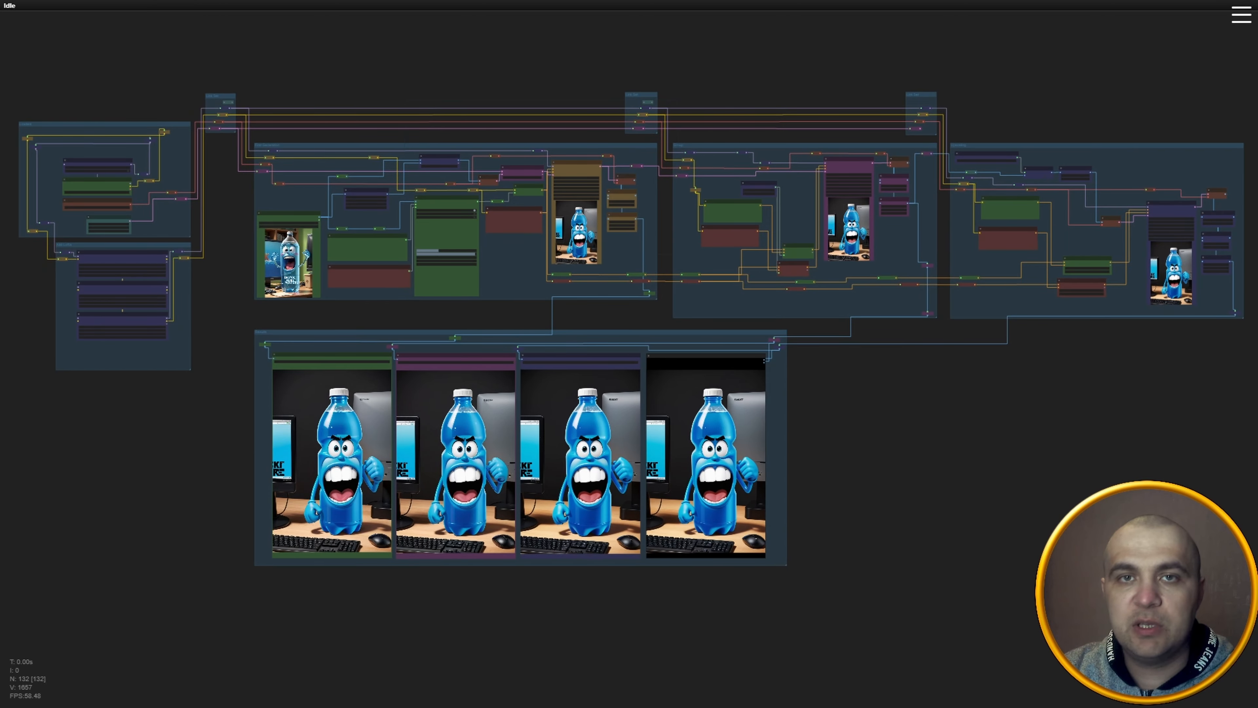
pyautogui.scroll(10, 32, 62)
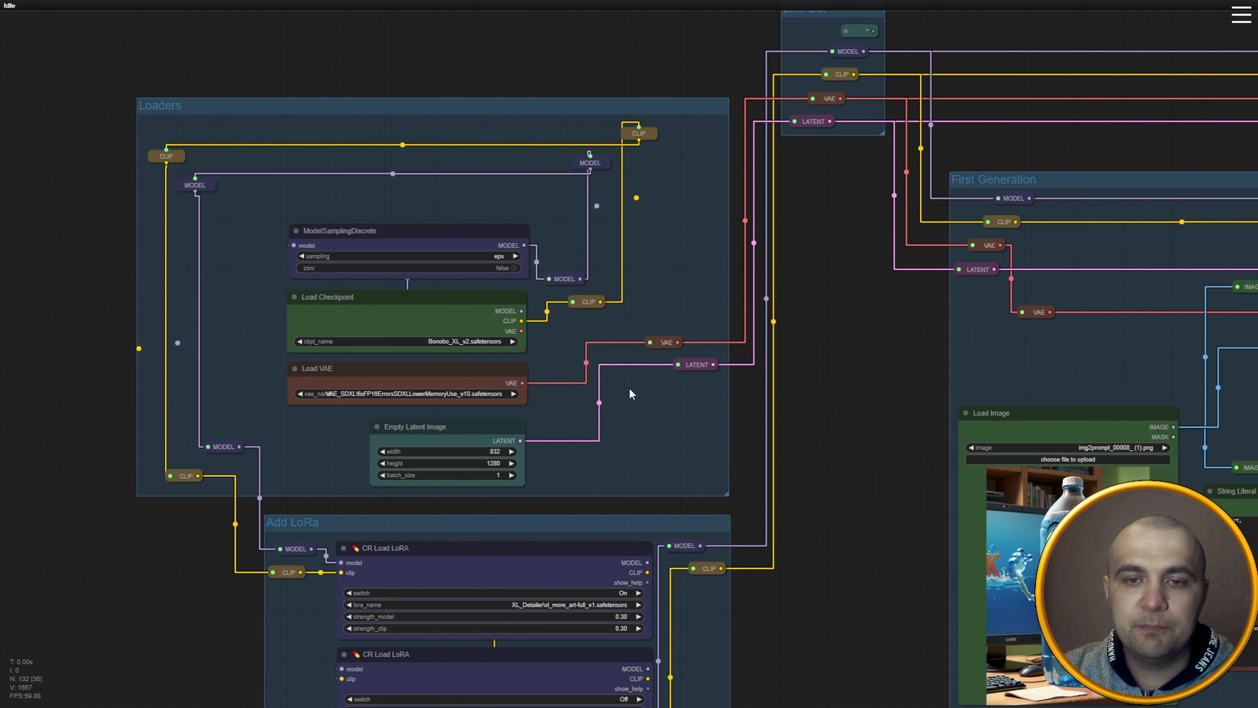
pyautogui.moveTo(630, 394); pyautogui.dragTo(630, 98)
pyautogui.scroll(1, 583, 176)
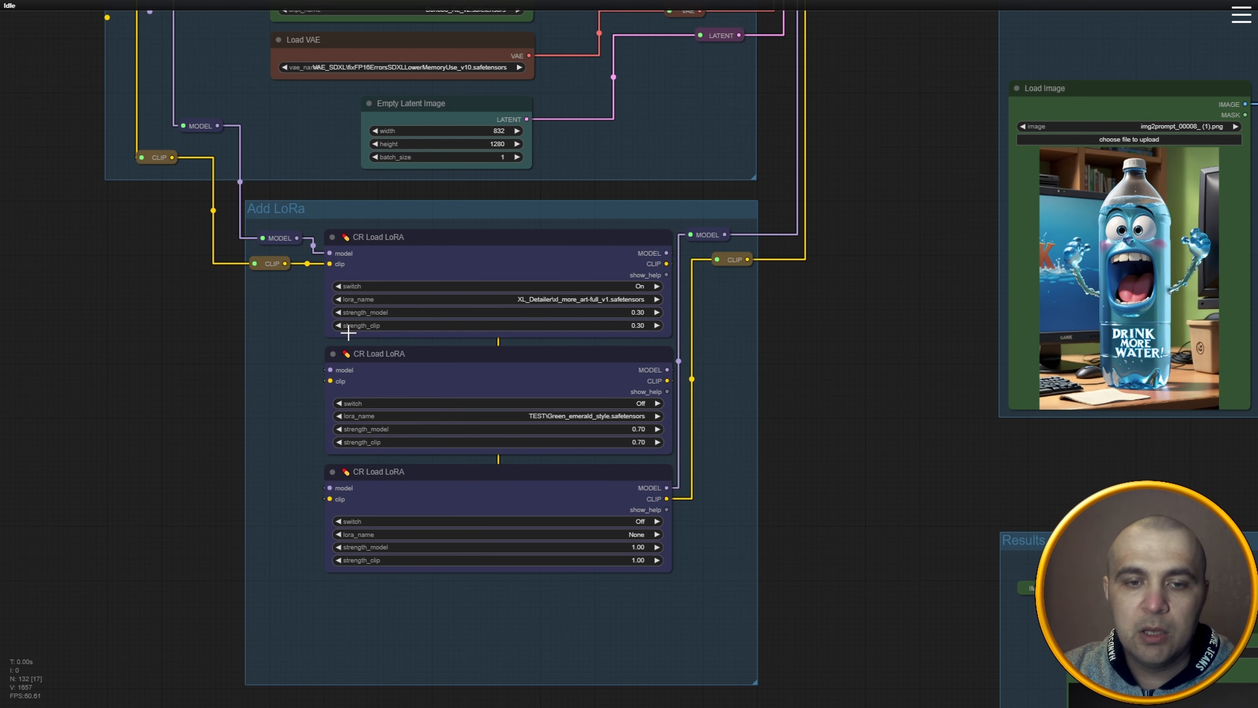
# Toggle the switch of the first CR Load LoRA node, restore it to On, and inspect the other two LoRA loaders.
pyautogui.scroll(8, 338, 283)
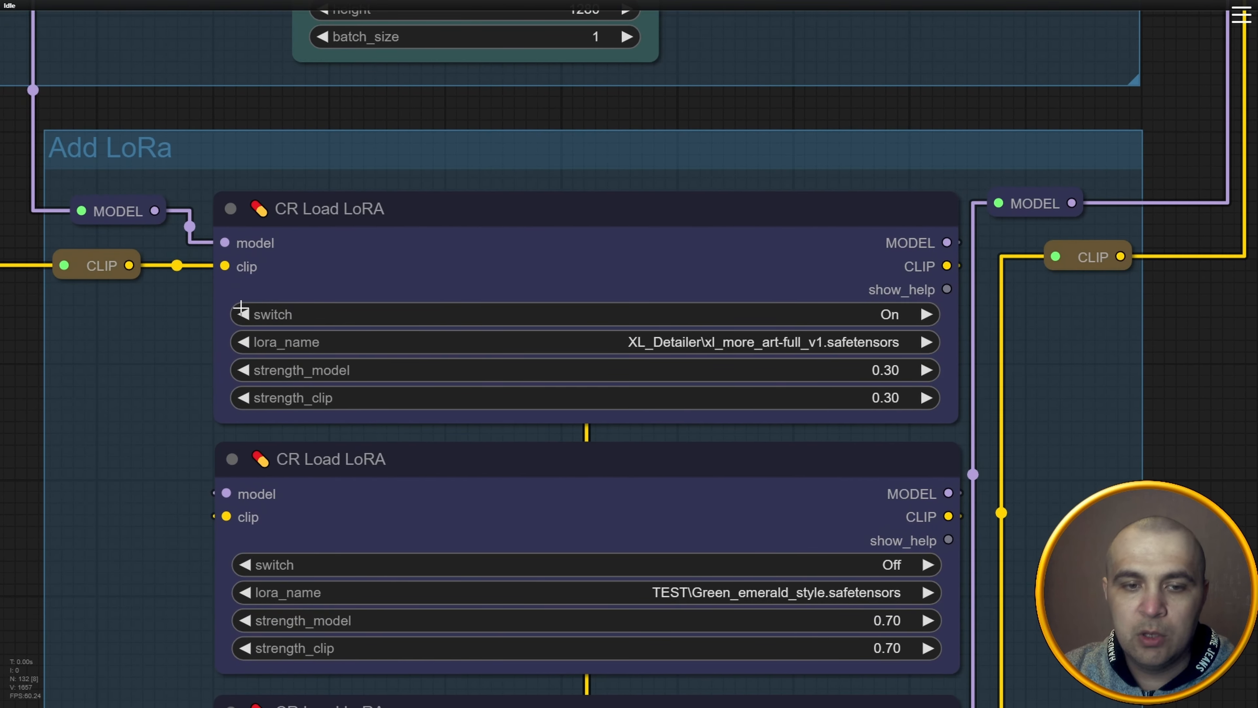
pyautogui.click(241, 307)
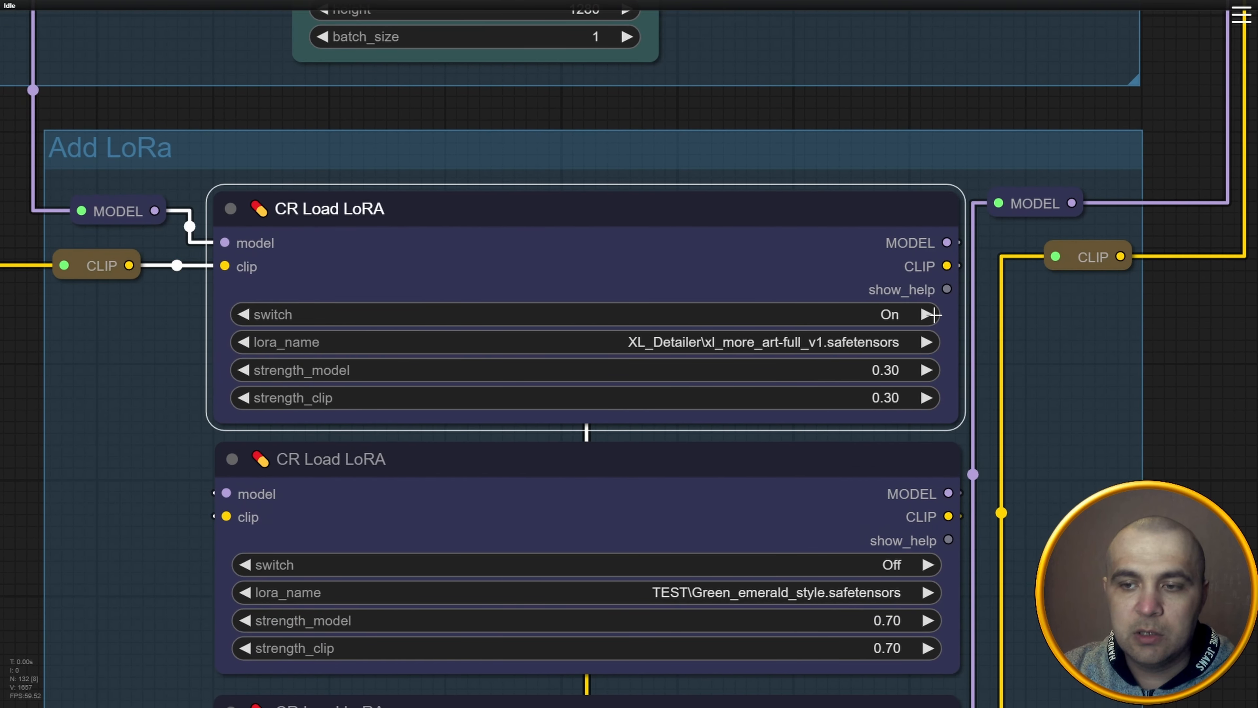
pyautogui.click(245, 314)
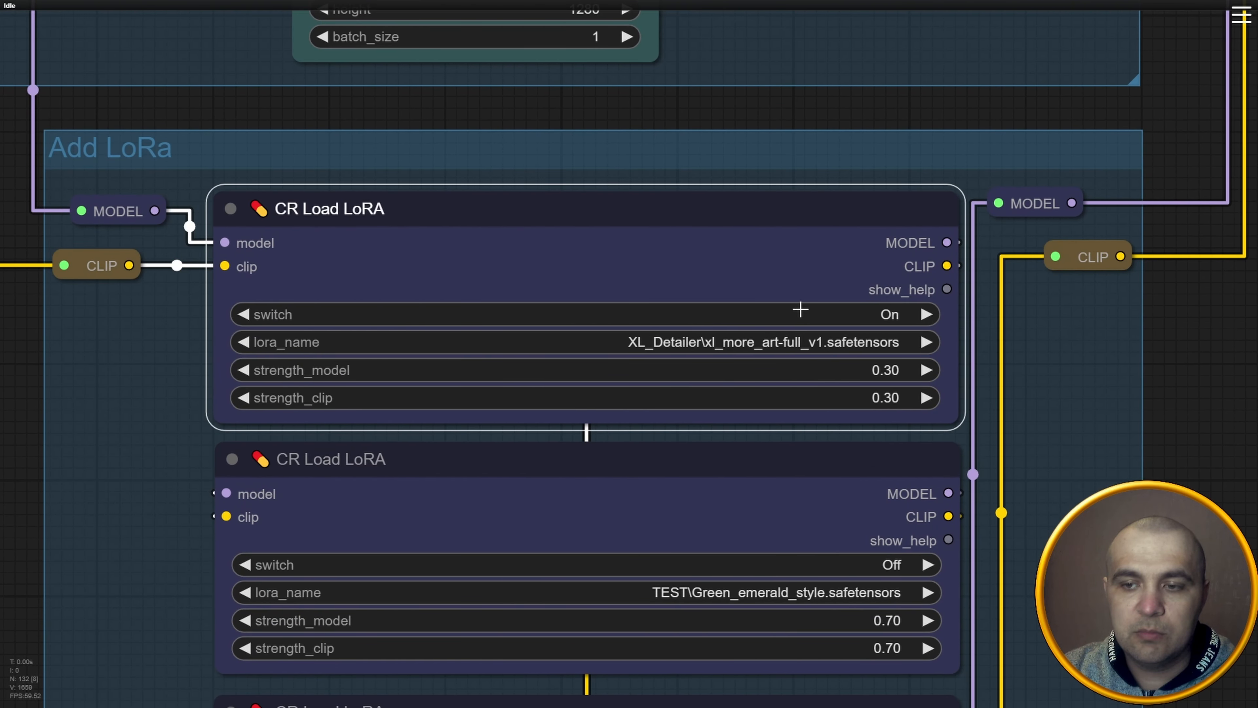
pyautogui.scroll(-5, 1020, 514)
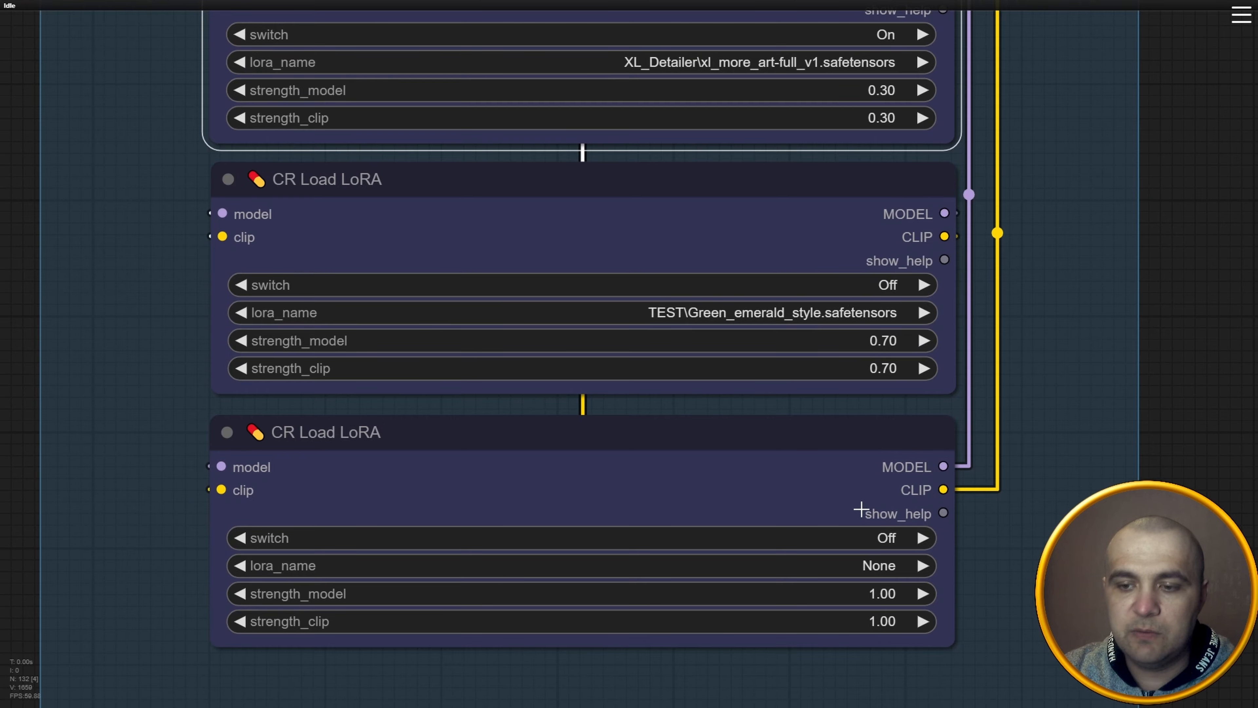
# Duplicate the five reroute nodes of the Link Set group onto the empty canvas above the Loaders group.
pyautogui.scroll(-10, 474, 534)
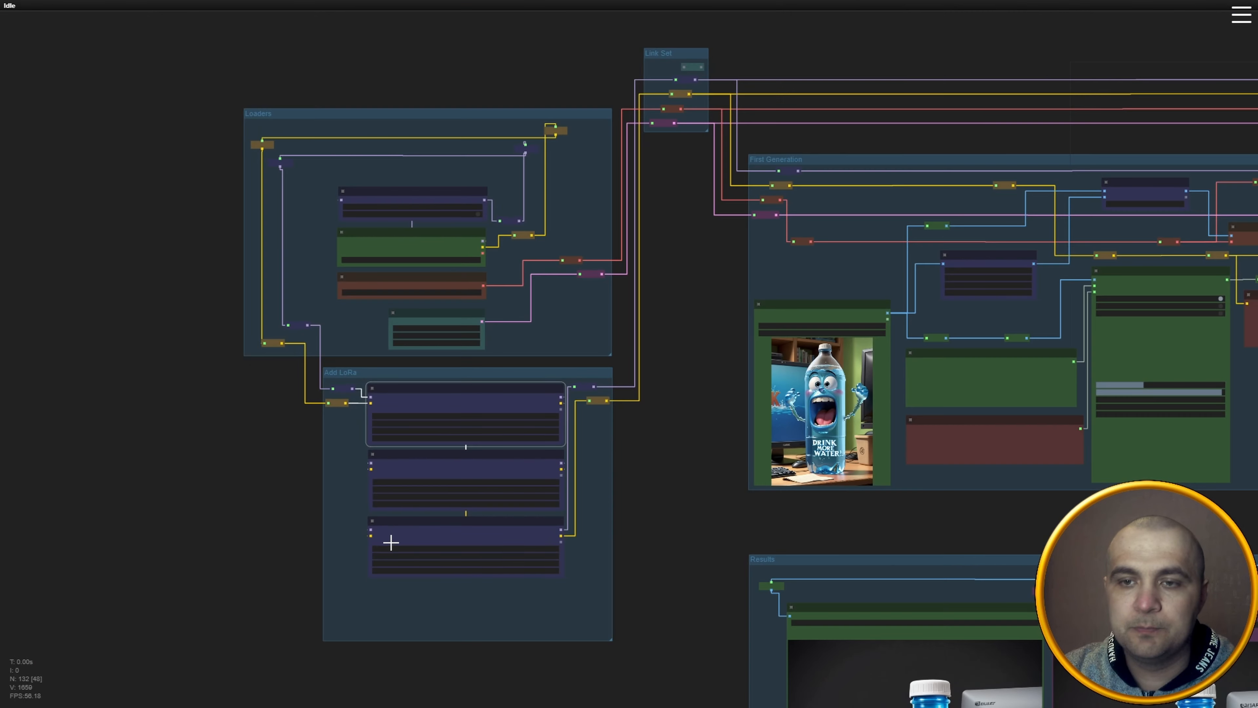
pyautogui.moveTo(683, 277); pyautogui.dragTo(534, 375)
pyautogui.scroll(12, 484, 152)
pyautogui.scroll(2, 548, 155)
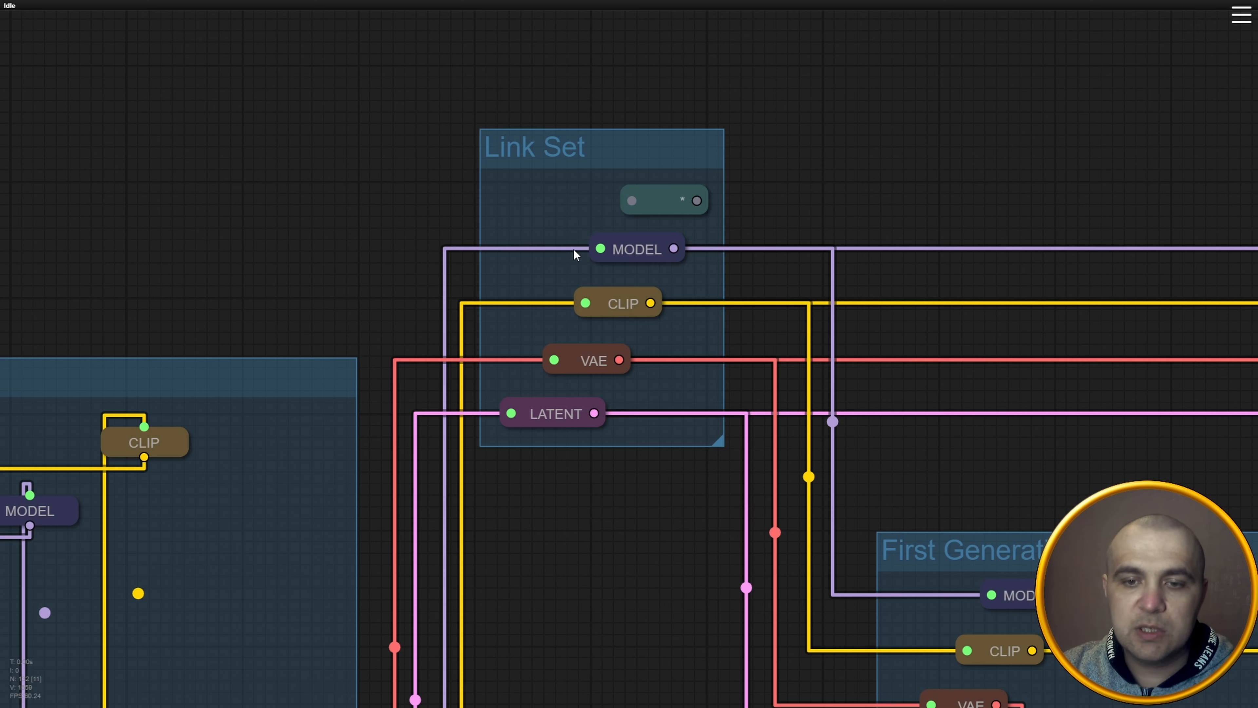
pyautogui.moveTo(608, 58); pyautogui.dragTo(727, 190)
pyautogui.scroll(-1, 719, 192)
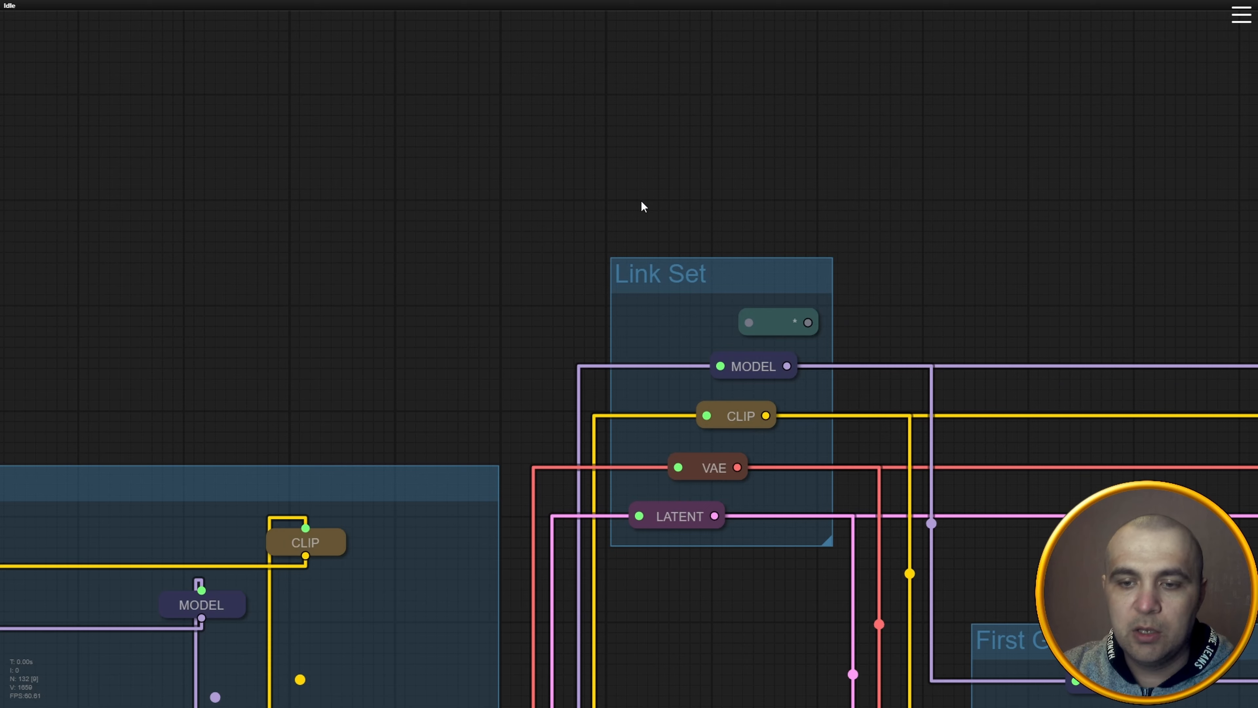
pyautogui.moveTo(641, 200); pyautogui.dragTo(773, 557)
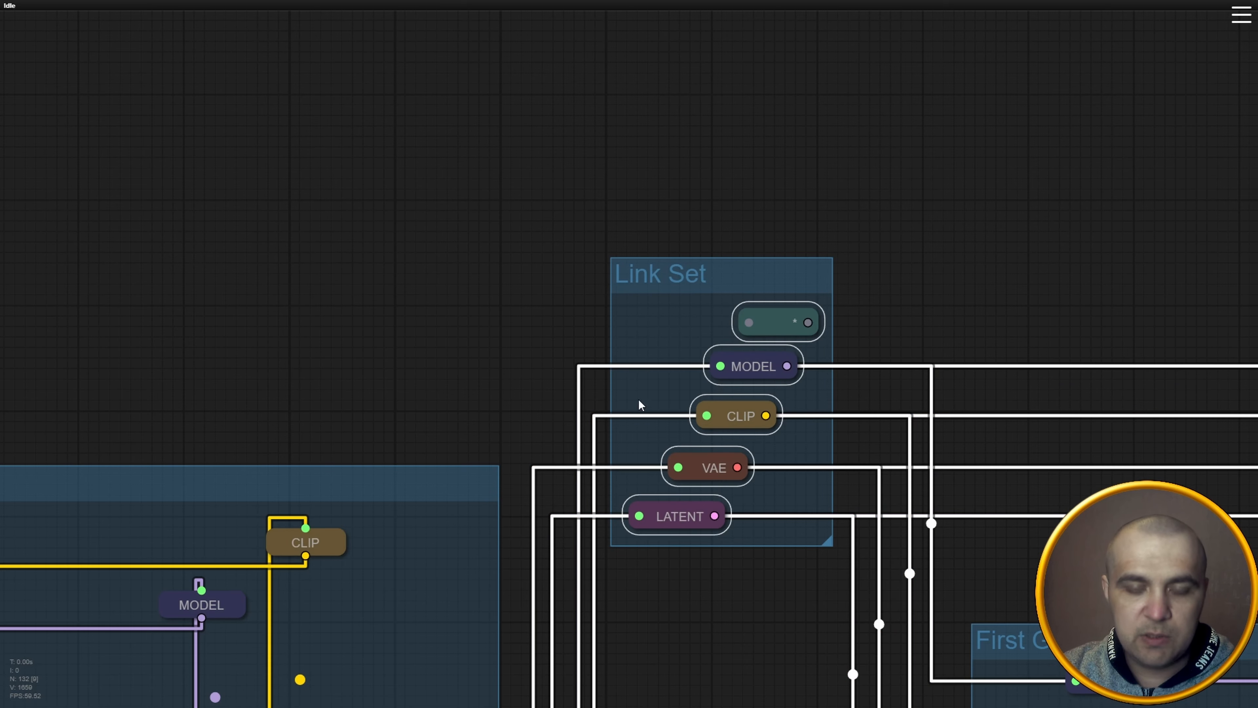
pyautogui.hotkey('ctrl', 'v')
pyautogui.moveTo(612, 171); pyautogui.dragTo(850, 283)
# Create a group titled Link Set and size it to enclose the five pasted reroute nodes.
pyautogui.rightClick(282, 153)
pyautogui.click(345, 178)
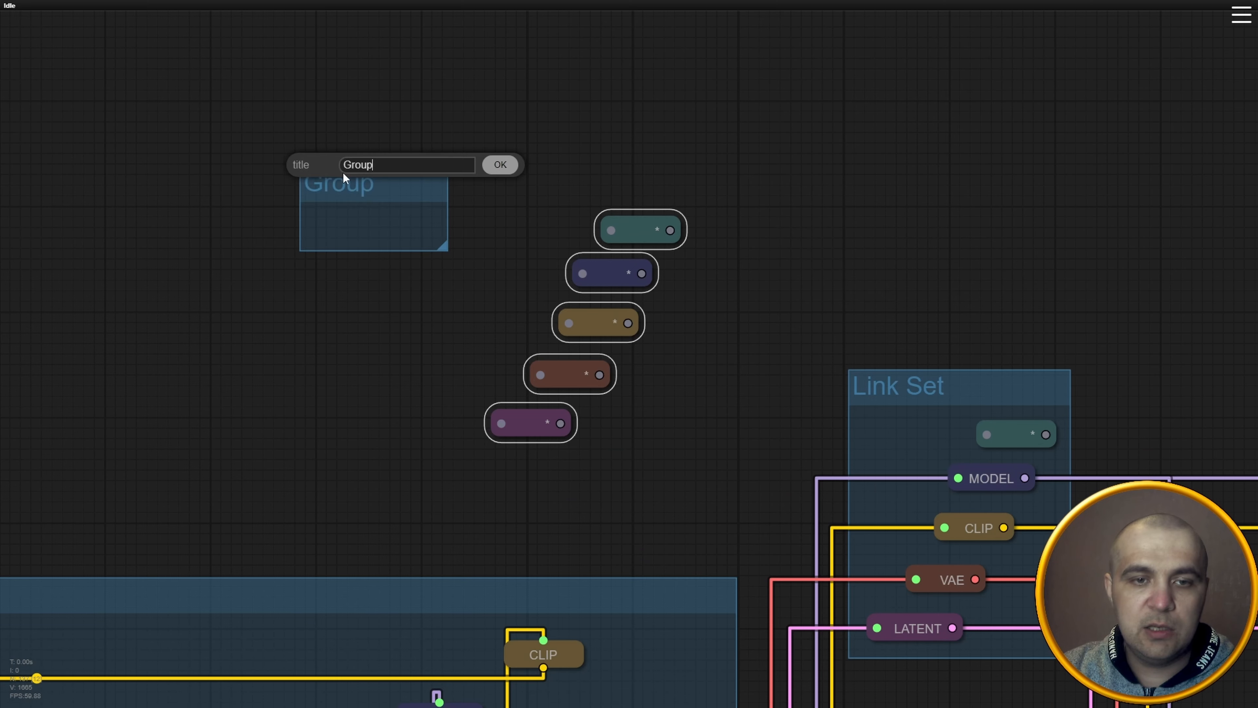
pyautogui.click(499, 165)
pyautogui.moveTo(452, 250); pyautogui.dragTo(481, 640)
pyautogui.moveTo(405, 332); pyautogui.dragTo(561, 329)
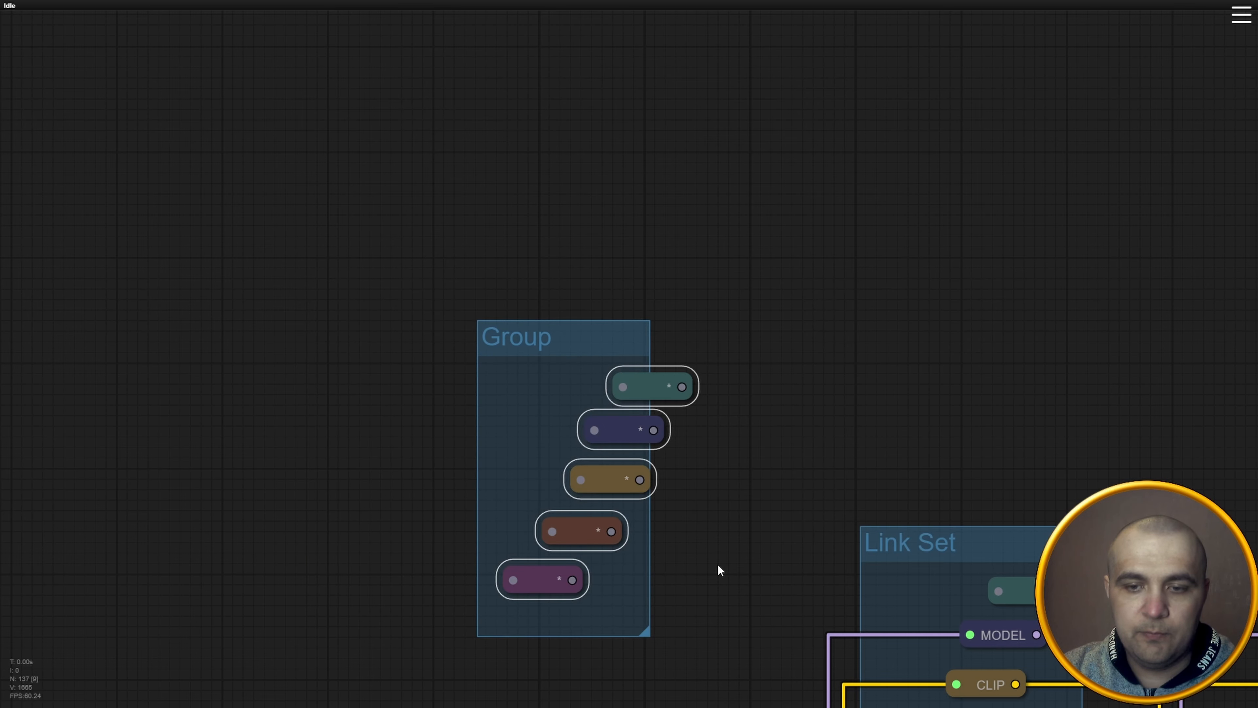
pyautogui.moveTo(643, 635); pyautogui.dragTo(716, 620)
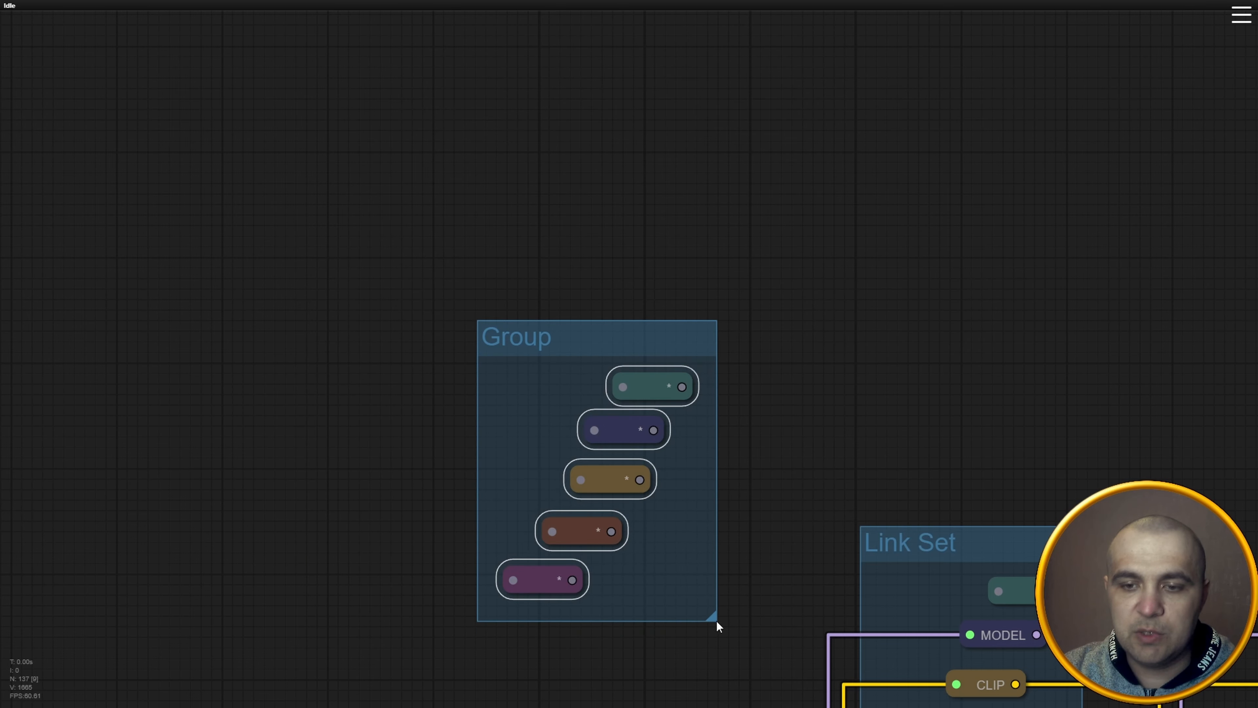
pyautogui.moveTo(873, 576); pyautogui.dragTo(845, 482)
# Even out the spacing of the teal, blue and yellow reroutes inside the new Link Set group.
pyautogui.click(674, 343)
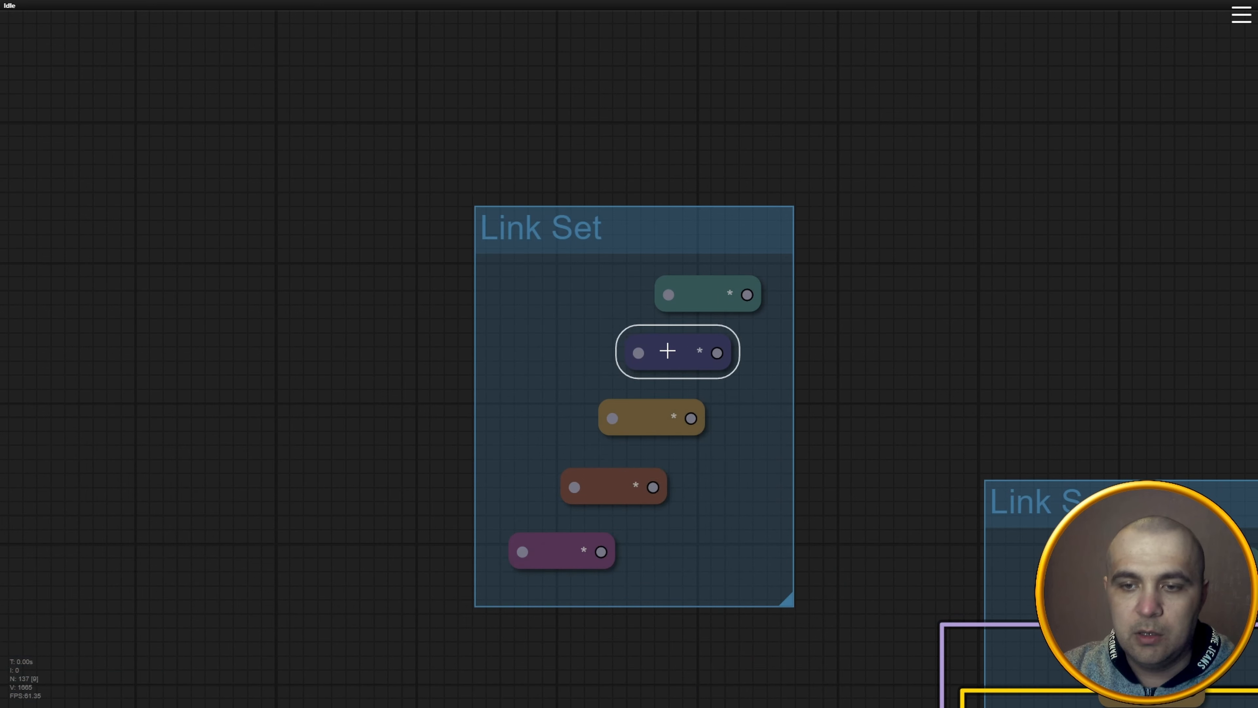
pyautogui.click(694, 292)
pyautogui.click(681, 349)
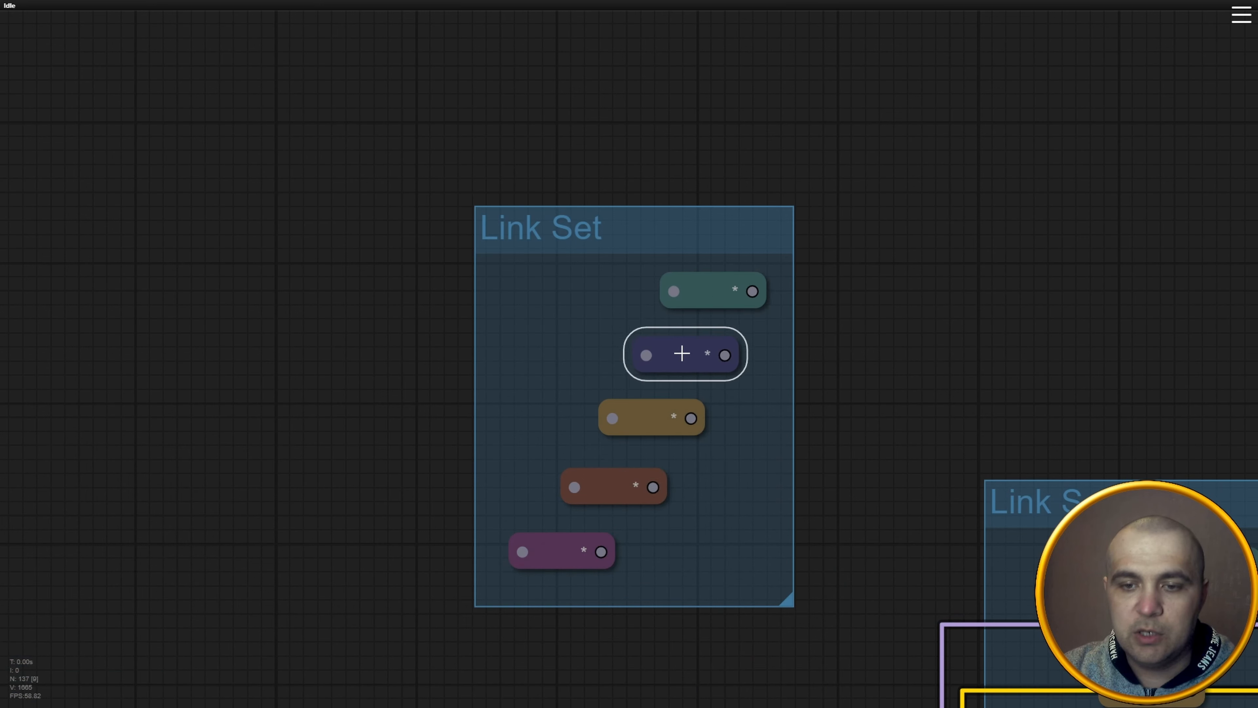
pyautogui.click(649, 427)
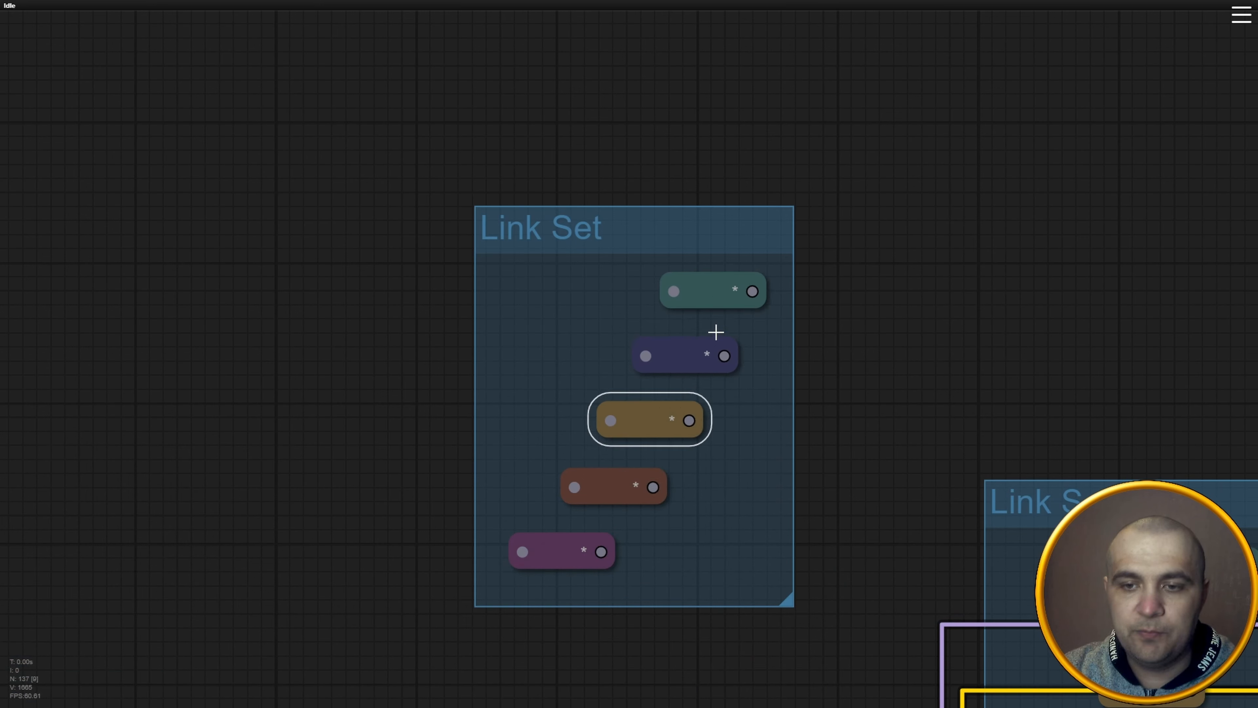
# Pin each of the five reroute nodes in the new Link Set group.
pyautogui.rightClick(712, 287)
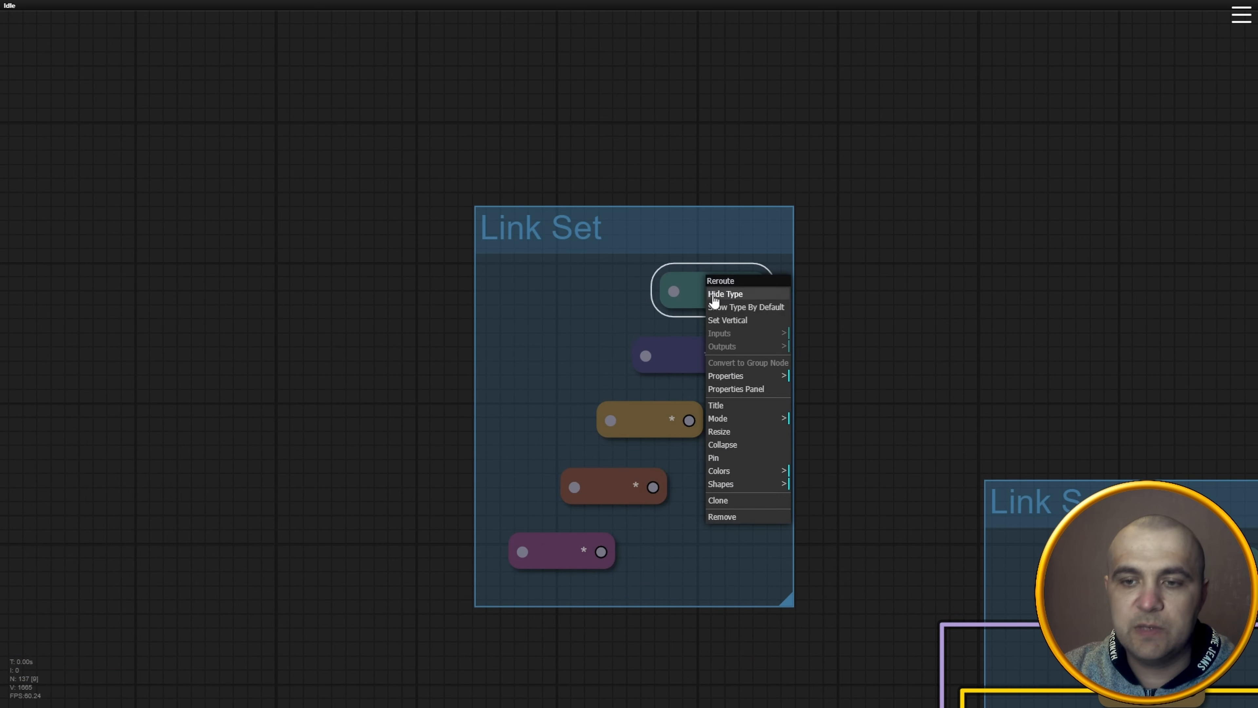
pyautogui.click(732, 459)
pyautogui.rightClick(687, 354)
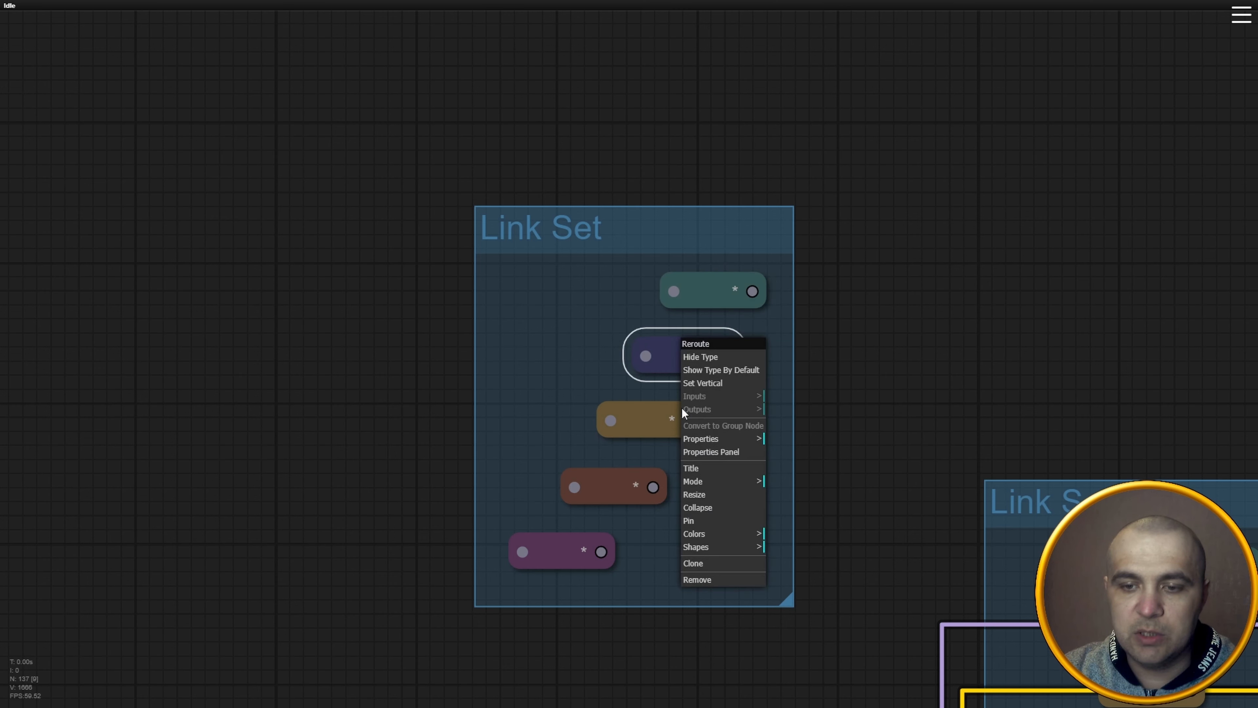
pyautogui.click(689, 521)
pyautogui.rightClick(633, 407)
pyautogui.click(661, 573)
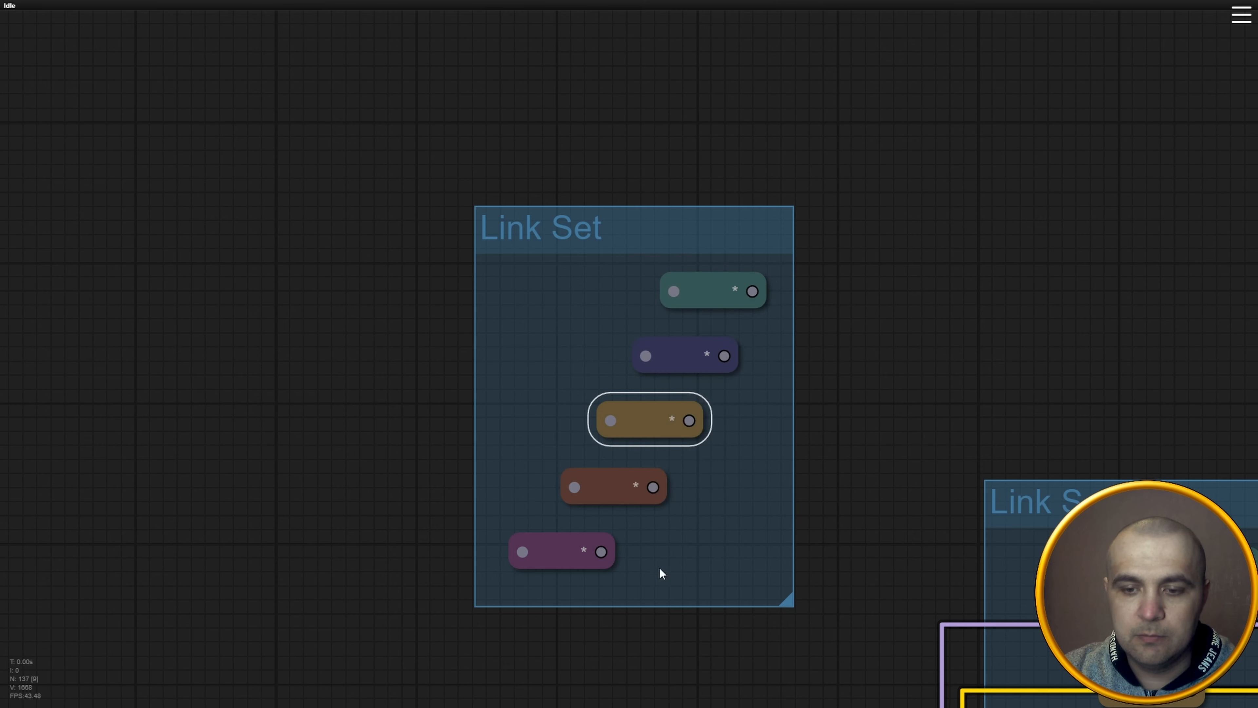
pyautogui.rightClick(610, 498)
pyautogui.click(613, 625)
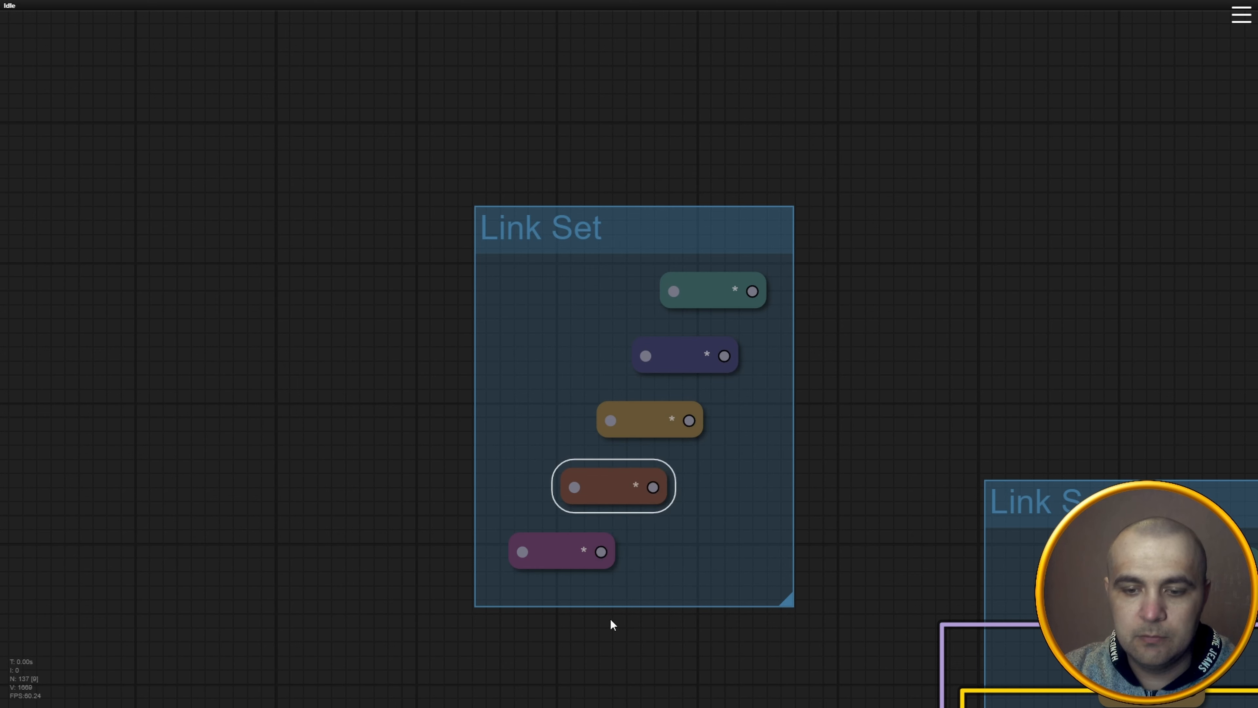
pyautogui.rightClick(571, 561)
pyautogui.click(592, 639)
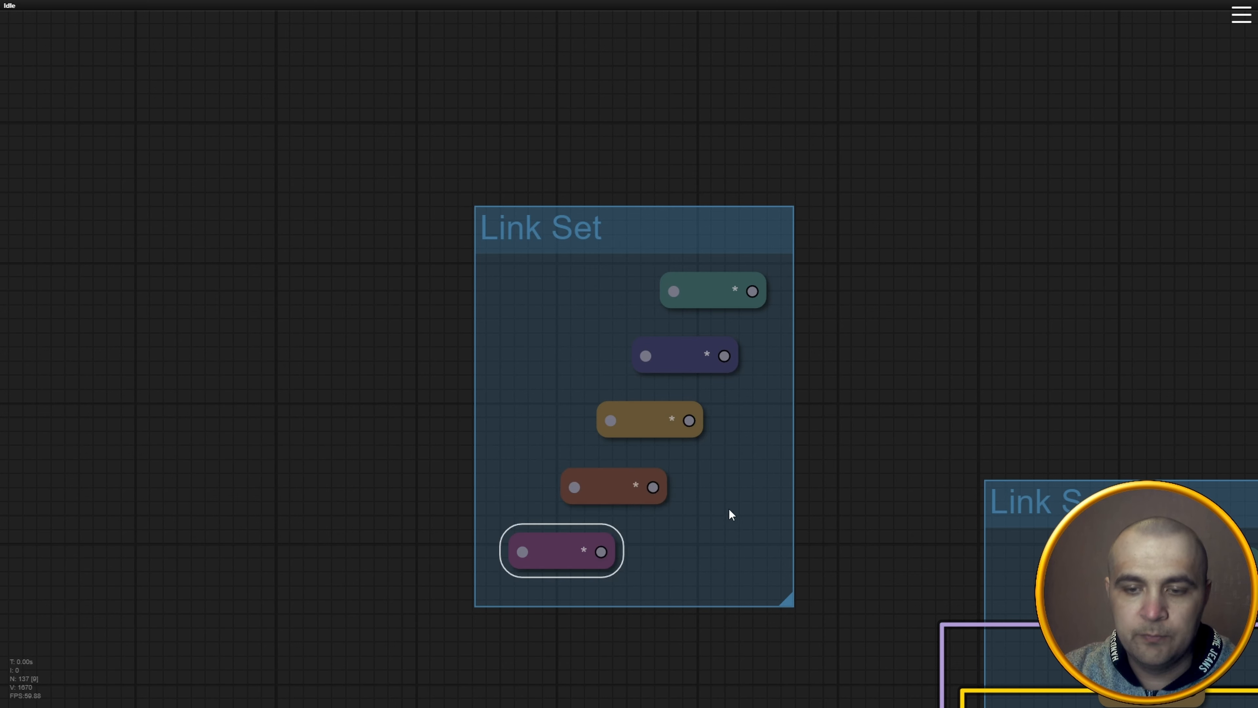
# Try to move the pinned teal and blue reroutes individually, and reposition the whole new Link Set group above the Loaders group.
pyautogui.click(713, 301)
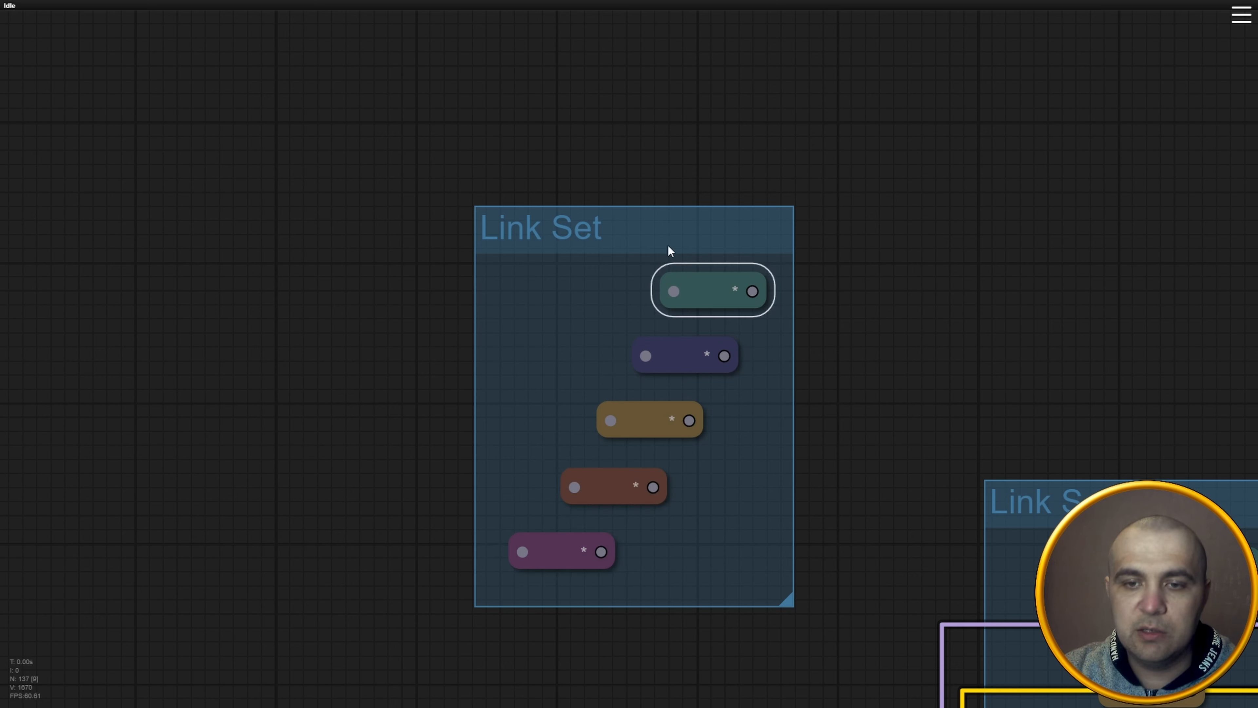
pyautogui.click(609, 287)
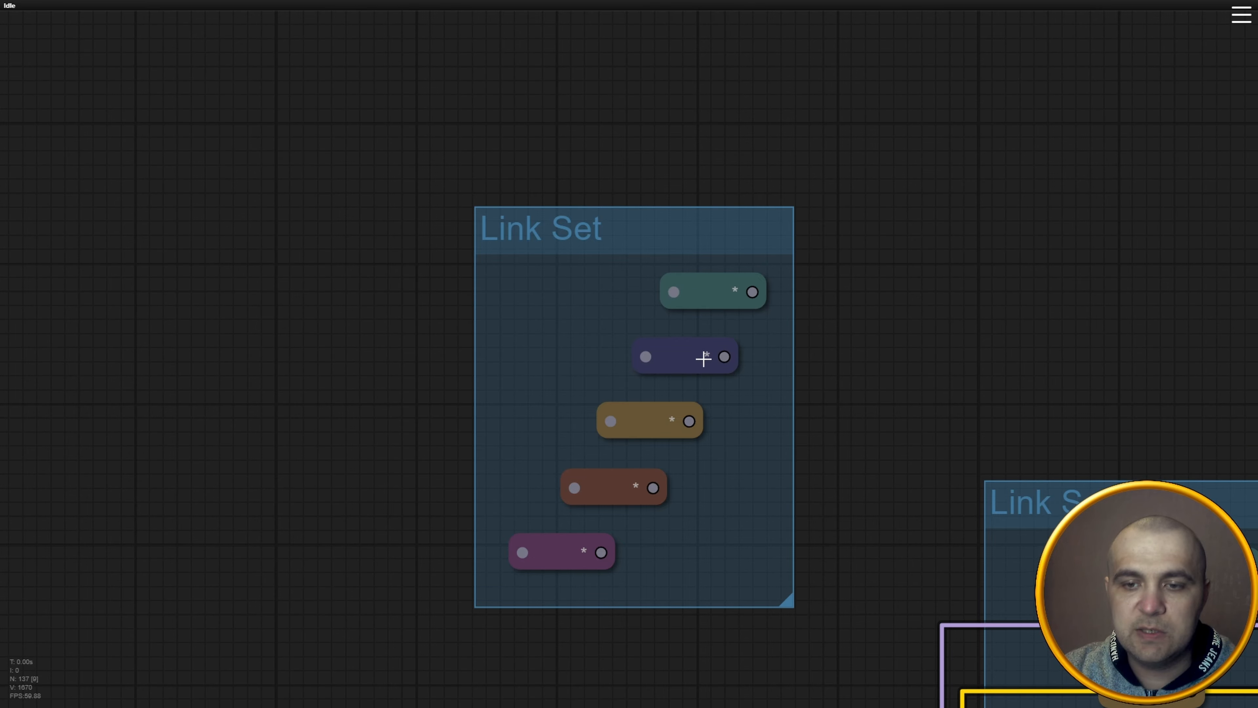
pyautogui.click(699, 357)
pyautogui.moveTo(761, 237); pyautogui.dragTo(795, 226)
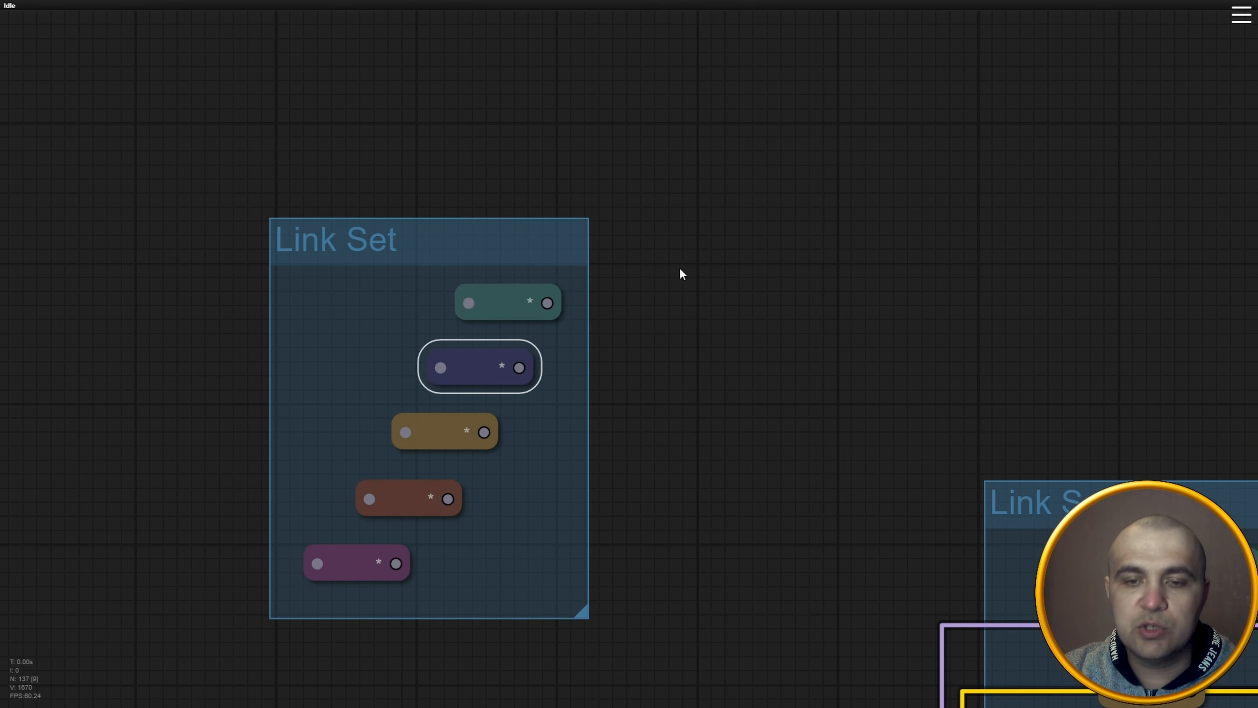
pyautogui.scroll(-10, 689, 265)
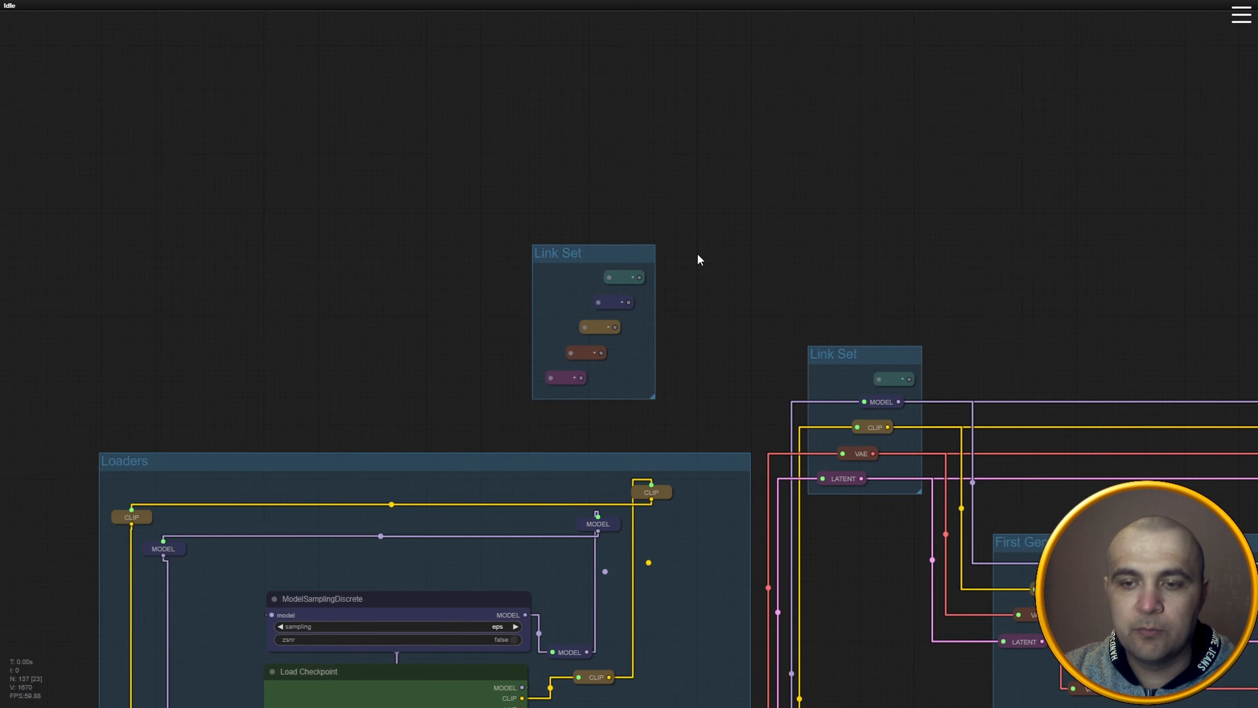
pyautogui.moveTo(678, 231); pyautogui.dragTo(487, 122)
pyautogui.scroll(-5, 488, 121)
pyautogui.moveTo(574, 96); pyautogui.dragTo(444, 96)
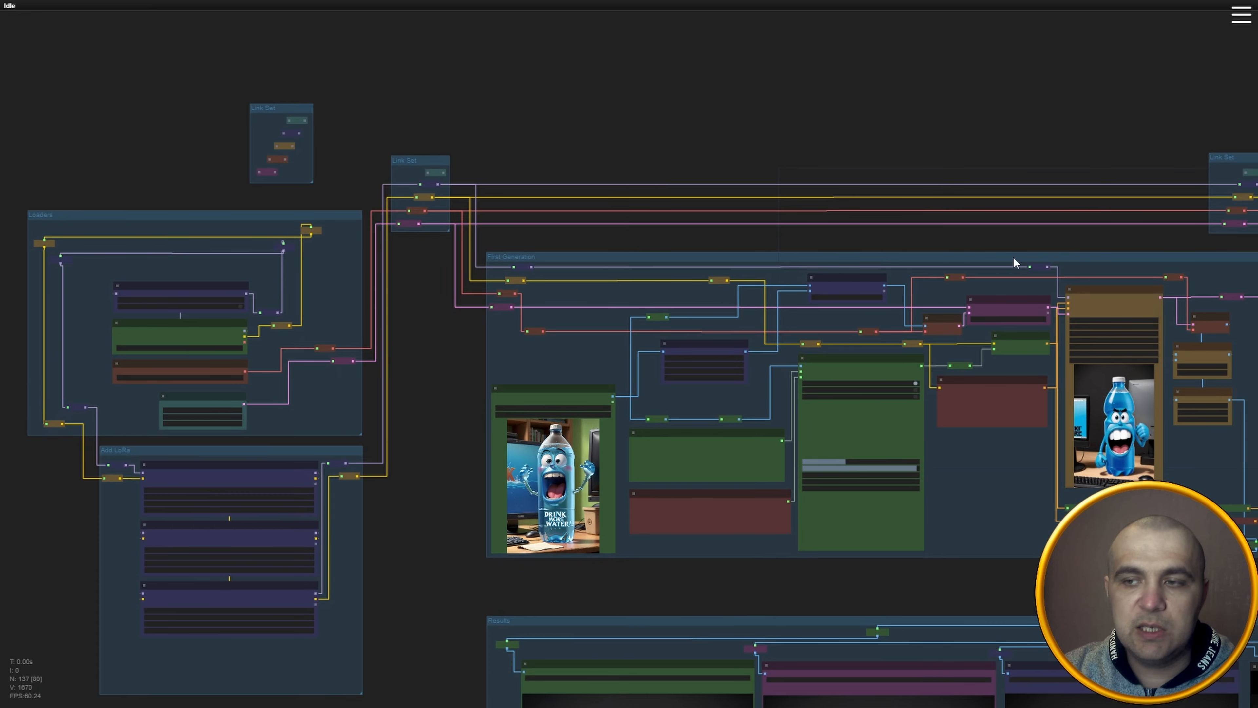
pyautogui.moveTo(299, 108); pyautogui.dragTo(334, 122)
# Examine the First Generation group's layout, including its Load Image, String Literal and Auto Caption nodes.
pyautogui.moveTo(834, 147); pyautogui.dragTo(609, 80)
pyautogui.scroll(3, 713, 426)
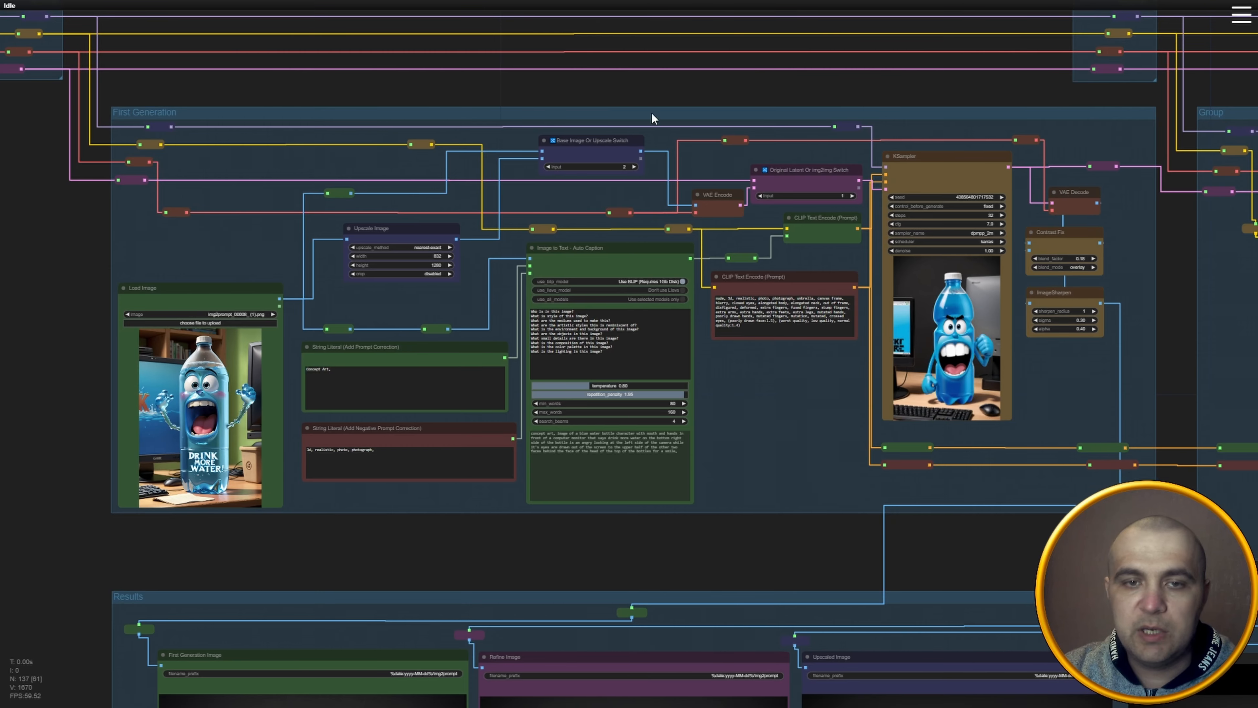
pyautogui.scroll(2, 300, 111)
pyautogui.scroll(-3, 367, 105)
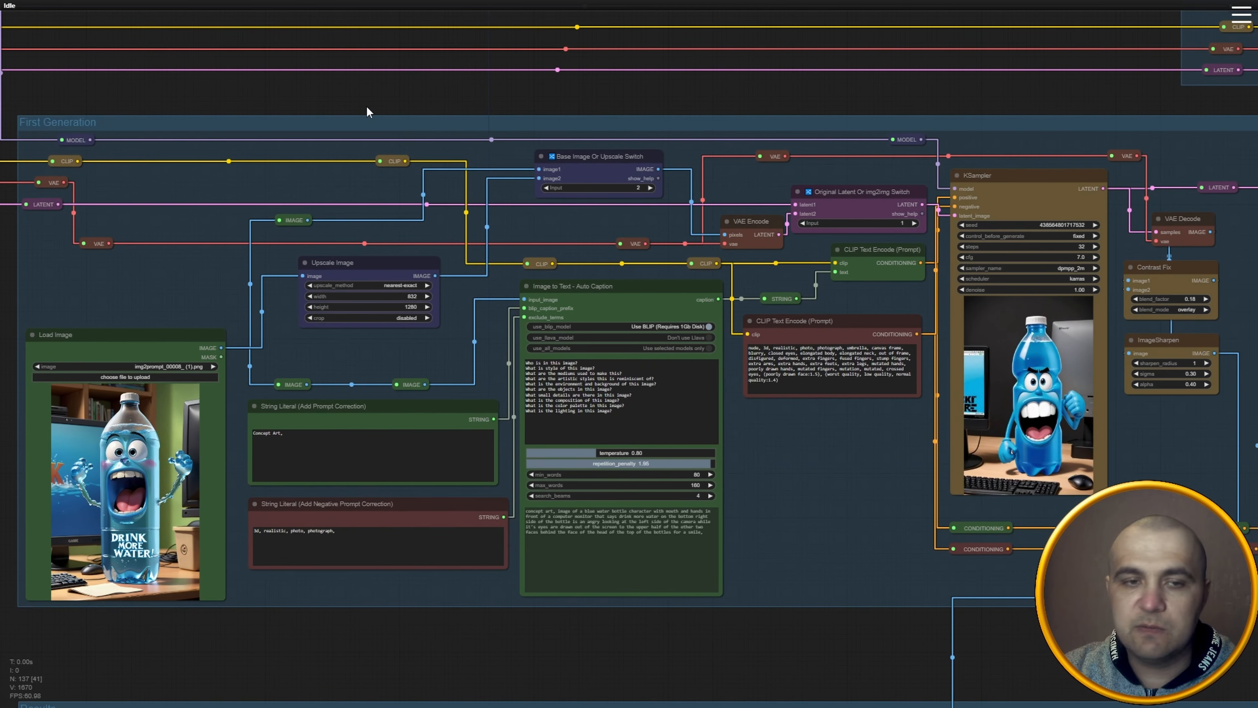
pyautogui.moveTo(468, 84); pyautogui.dragTo(484, 99)
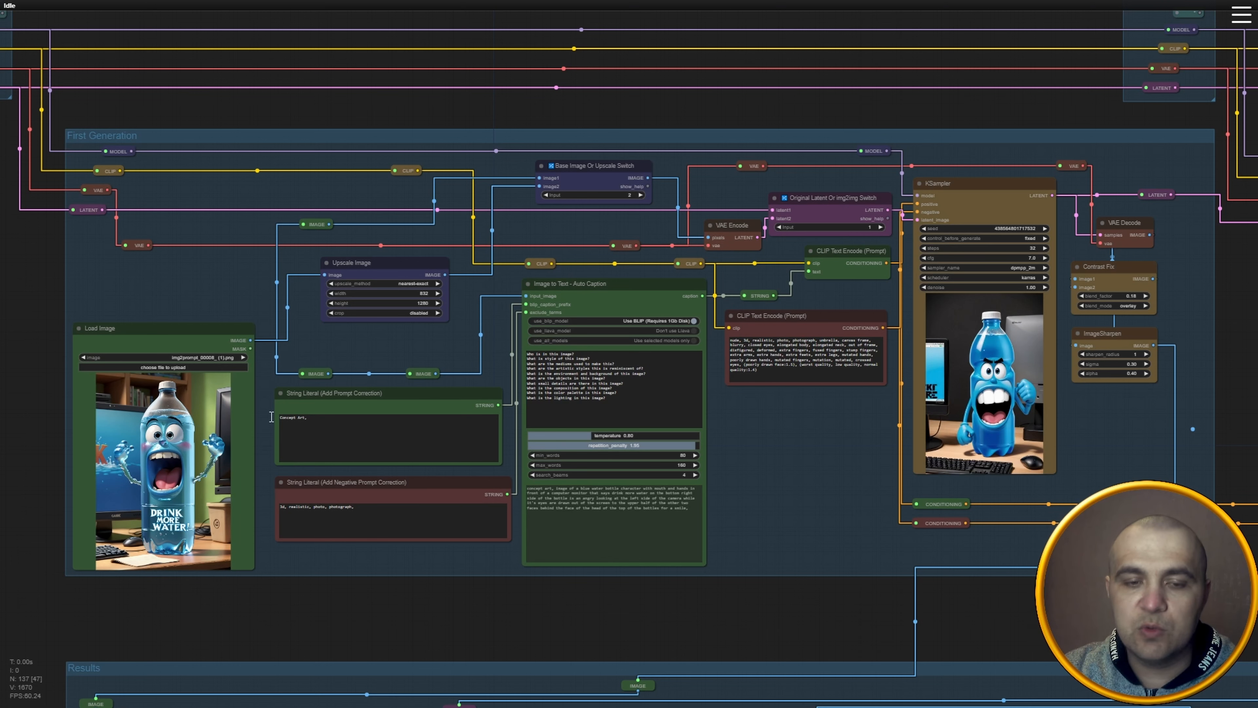
pyautogui.scroll(4, 143, 501)
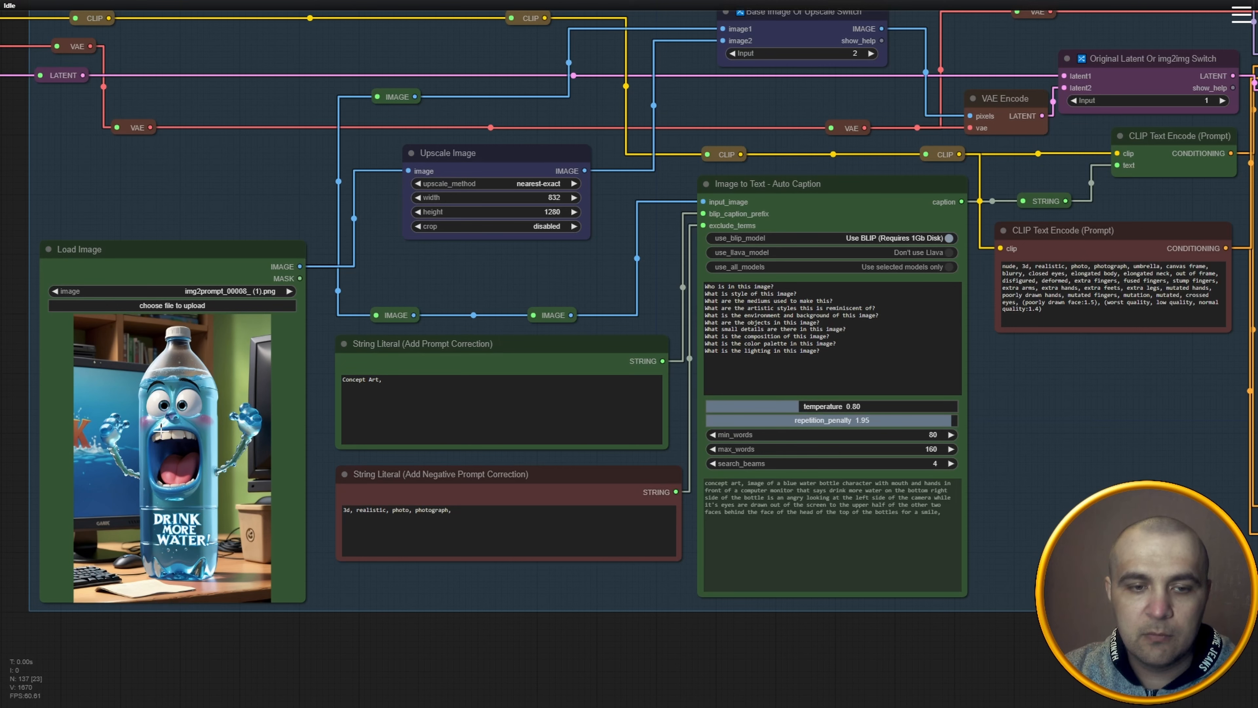
pyautogui.scroll(-2, 236, 339)
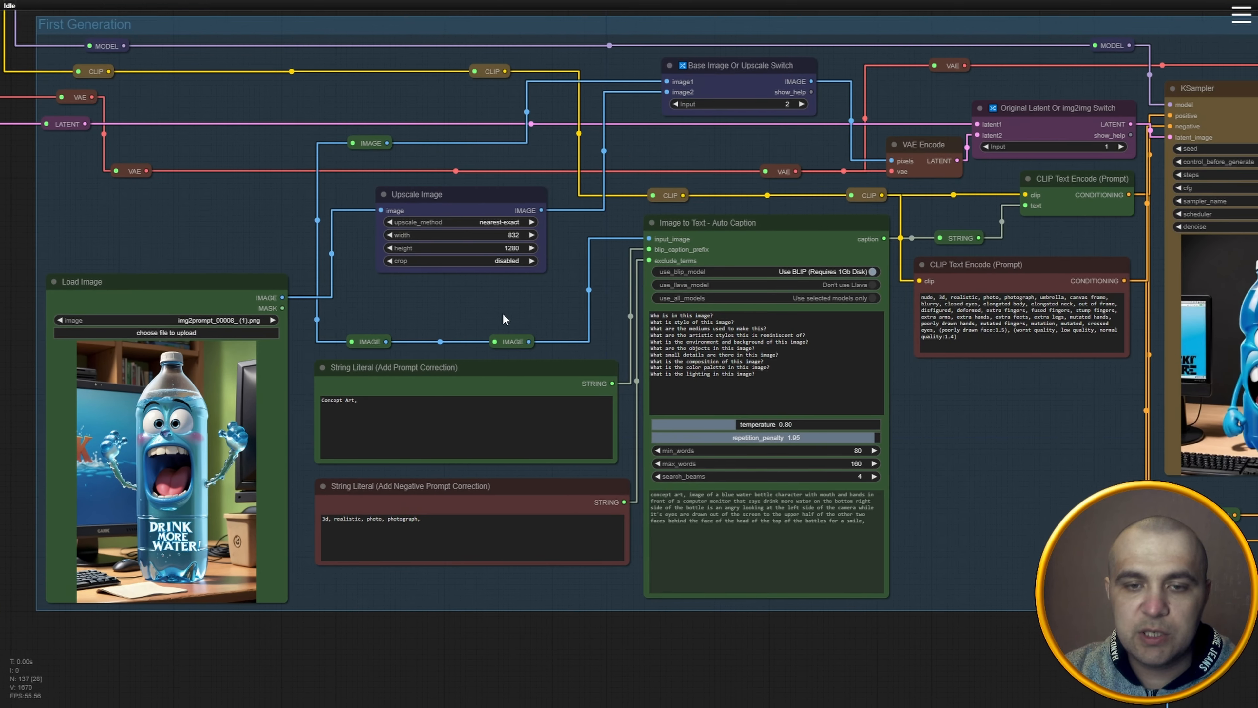
pyautogui.moveTo(503, 313); pyautogui.dragTo(495, 330)
pyautogui.scroll(3, 330, 326)
pyautogui.moveTo(310, 326); pyautogui.dragTo(423, 285)
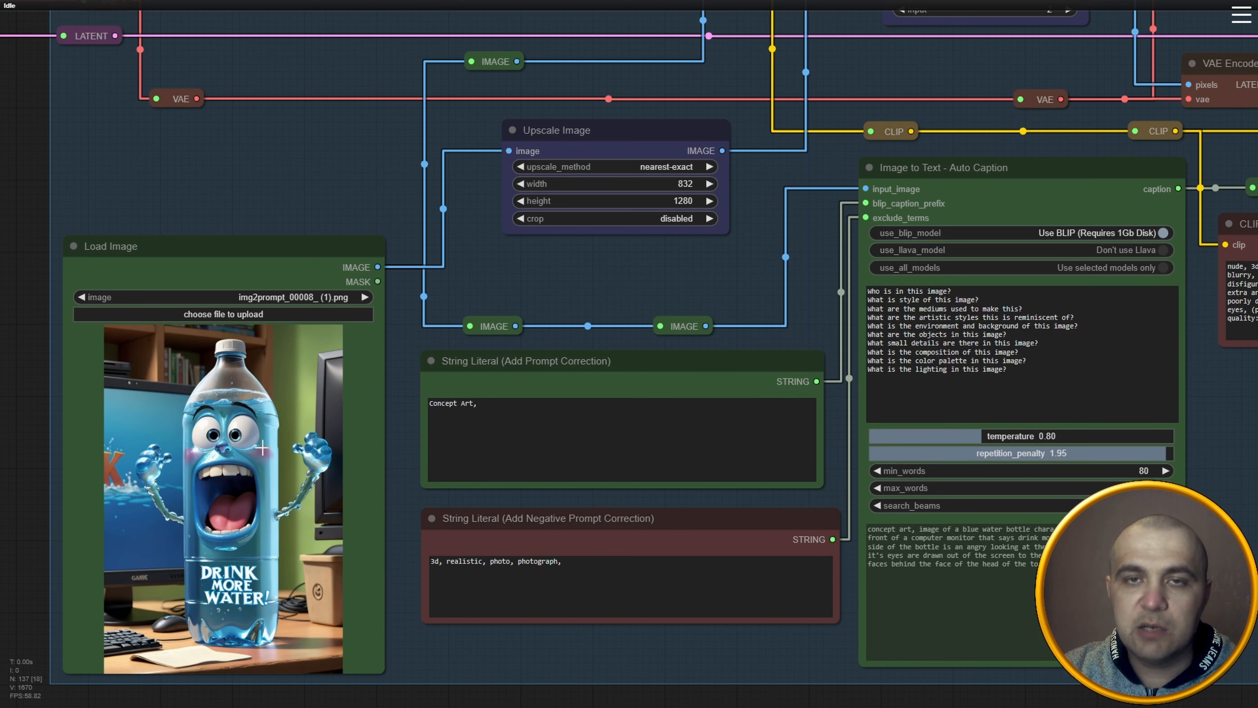
# Inspect the Upscale Image node's method, size and crop settings and trace its link to the Base Image Or Upscale Switch.
pyautogui.moveTo(560, 250); pyautogui.dragTo(497, 264)
pyautogui.scroll(1, 496, 264)
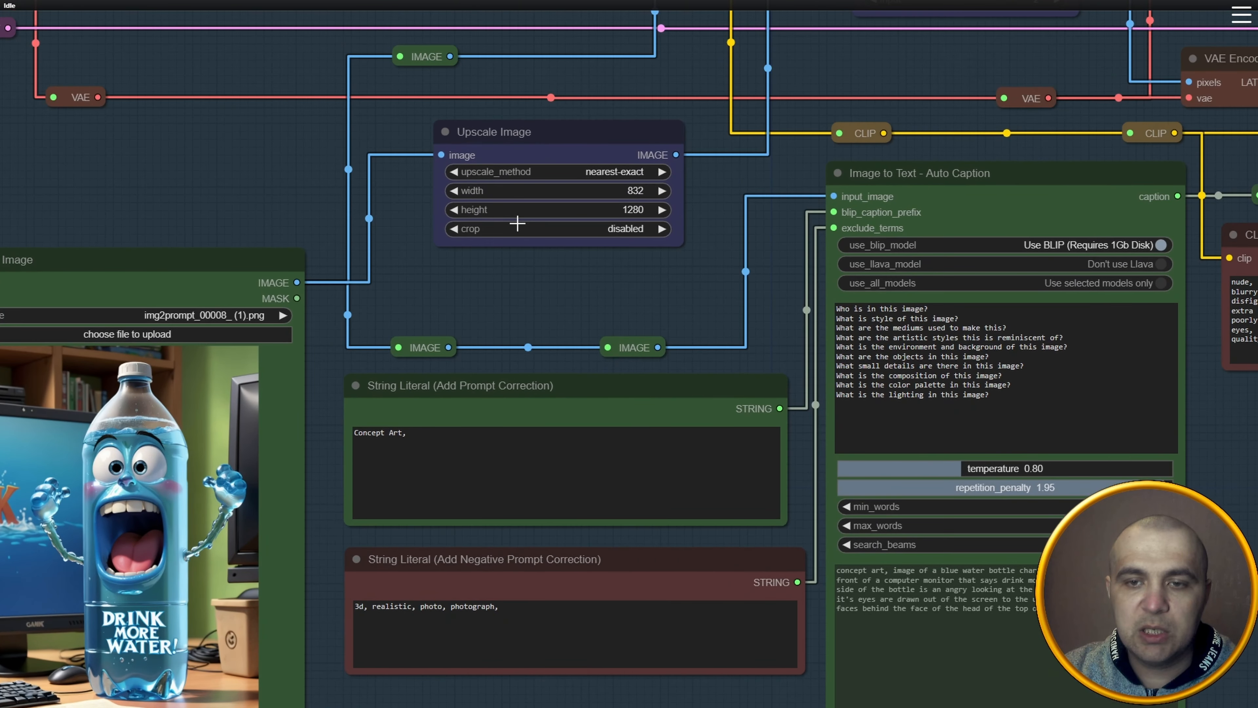
pyautogui.click(524, 147)
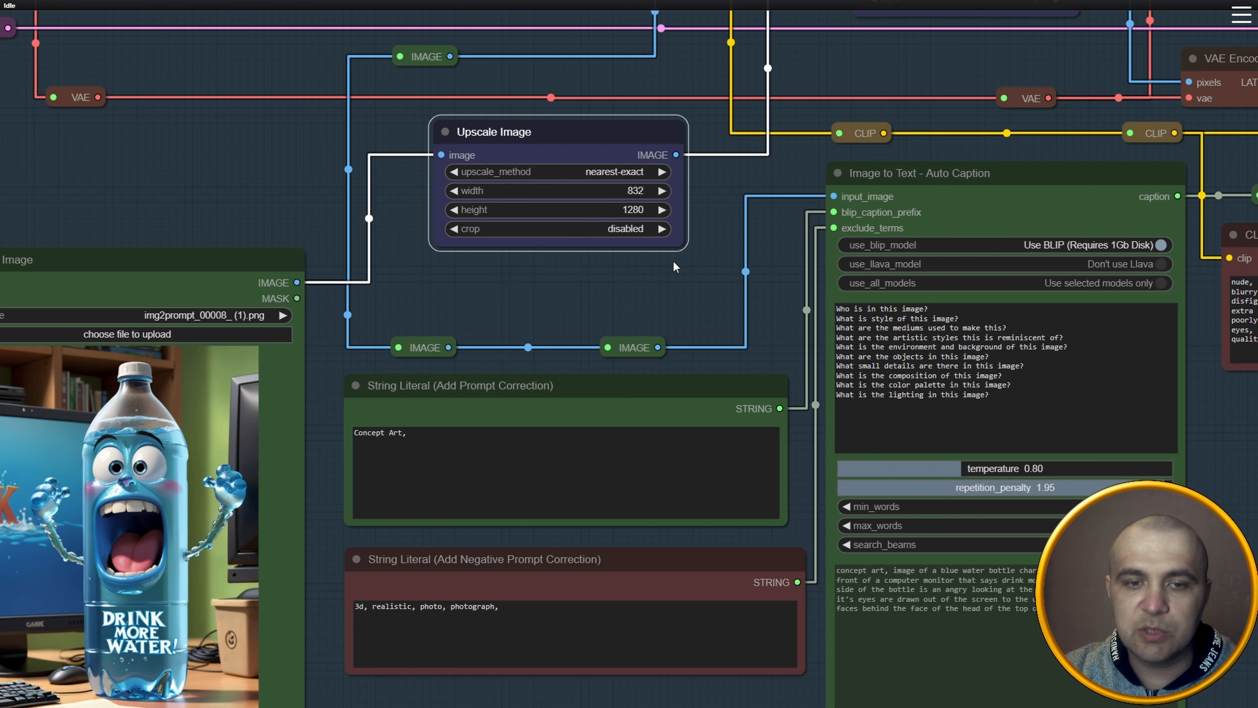
pyautogui.moveTo(700, 265); pyautogui.dragTo(515, 383)
pyautogui.scroll(-2, 515, 384)
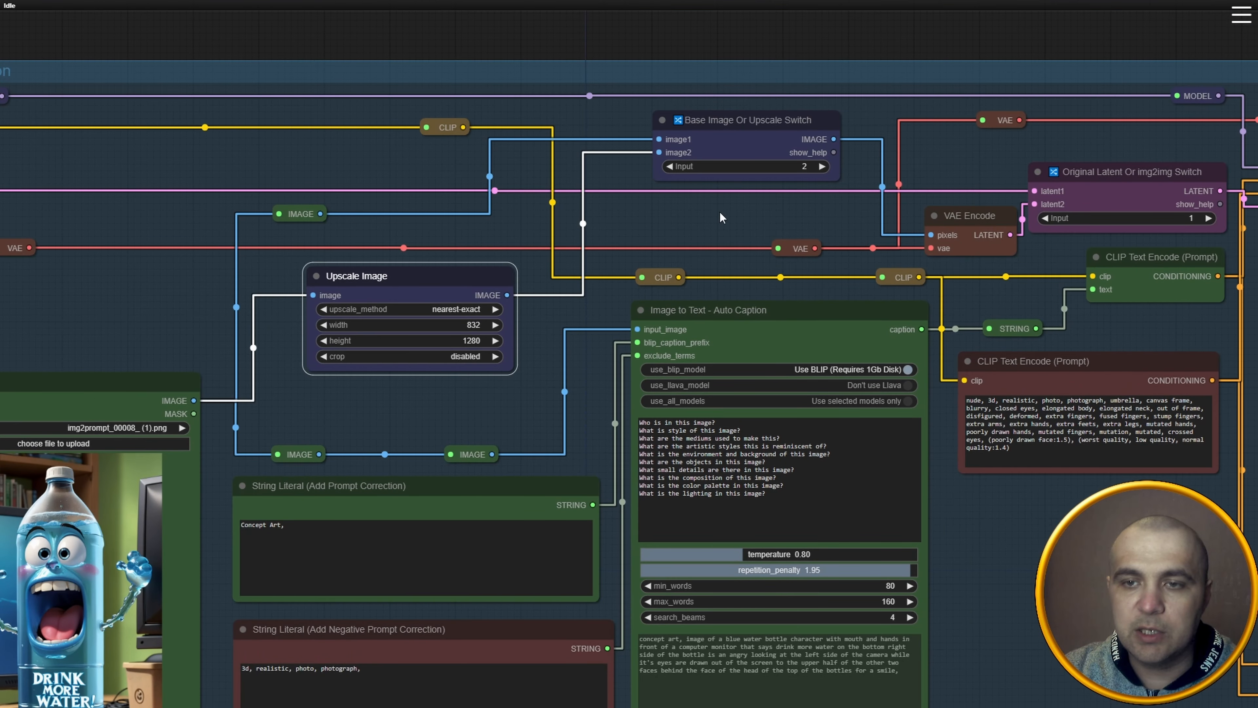
# Set the Base Image Or Upscale Switch input to 1 and restore it to 2.
pyautogui.moveTo(722, 217); pyautogui.dragTo(555, 249)
pyautogui.click(483, 222)
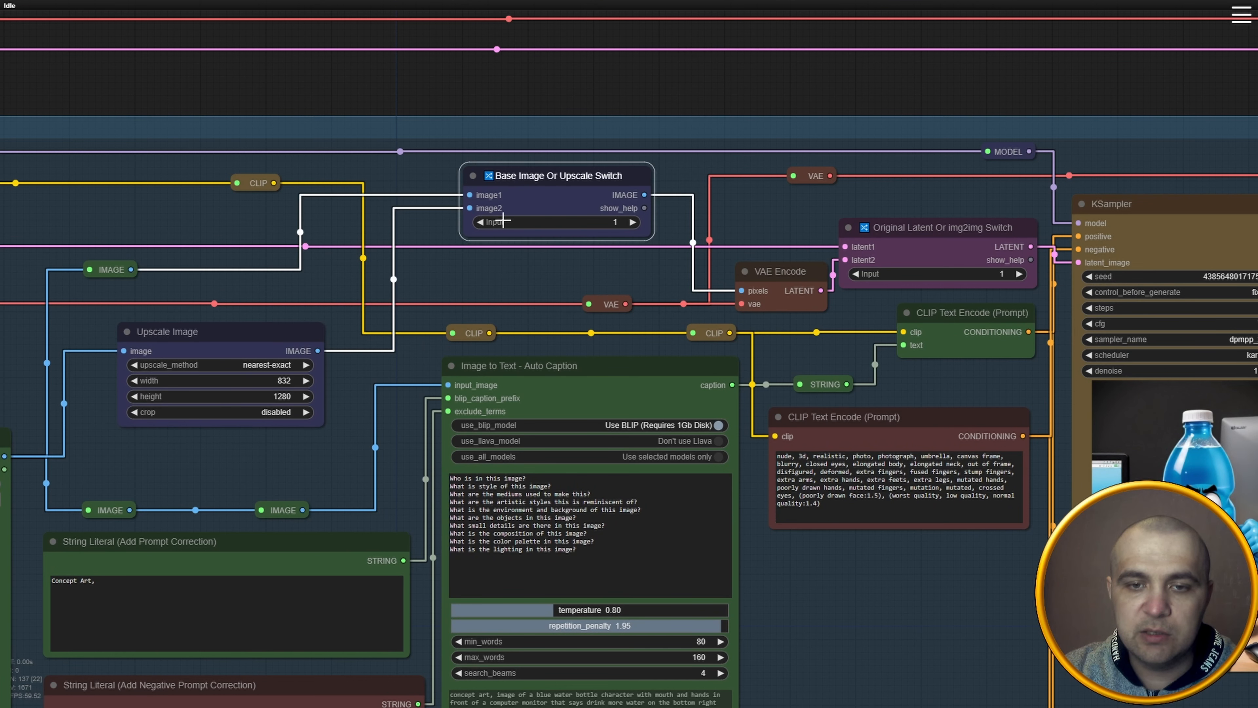
pyautogui.click(629, 222)
# Inspect the connections of the Upscale Image, Image to Text - Auto Caption and String Literal (Add Prompt Correction) nodes.
pyautogui.moveTo(554, 270); pyautogui.dragTo(830, 250)
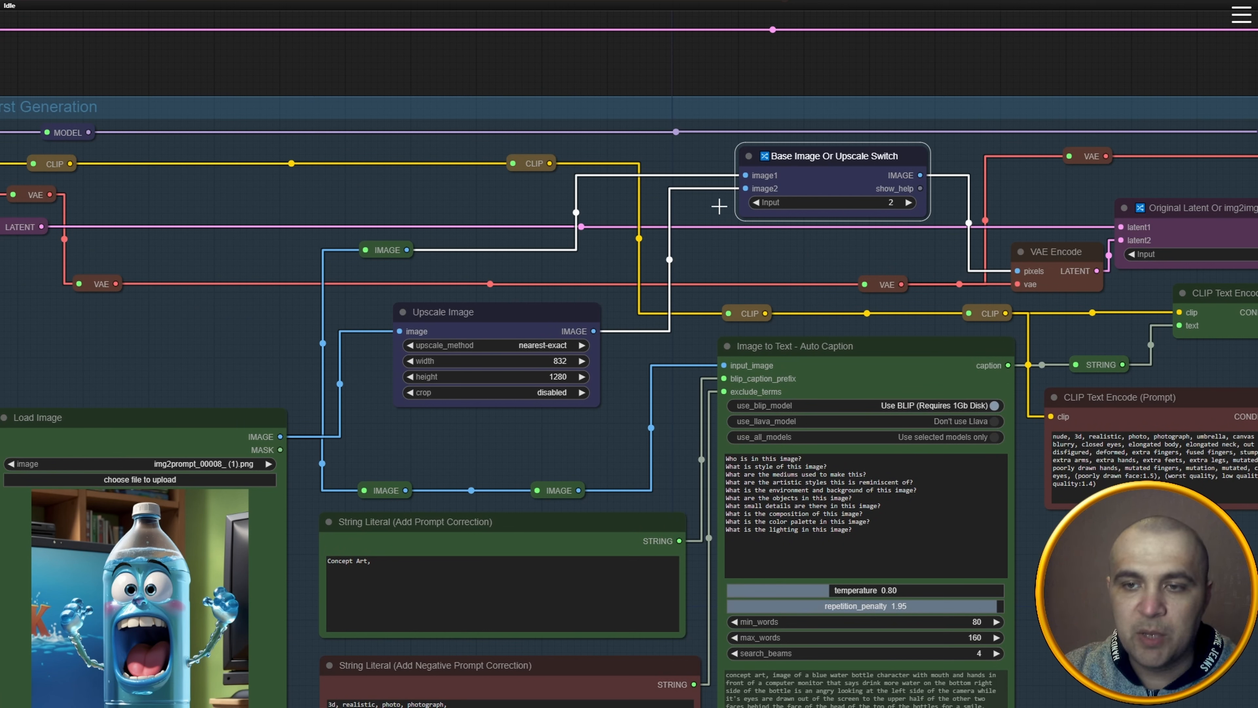
pyautogui.click(521, 324)
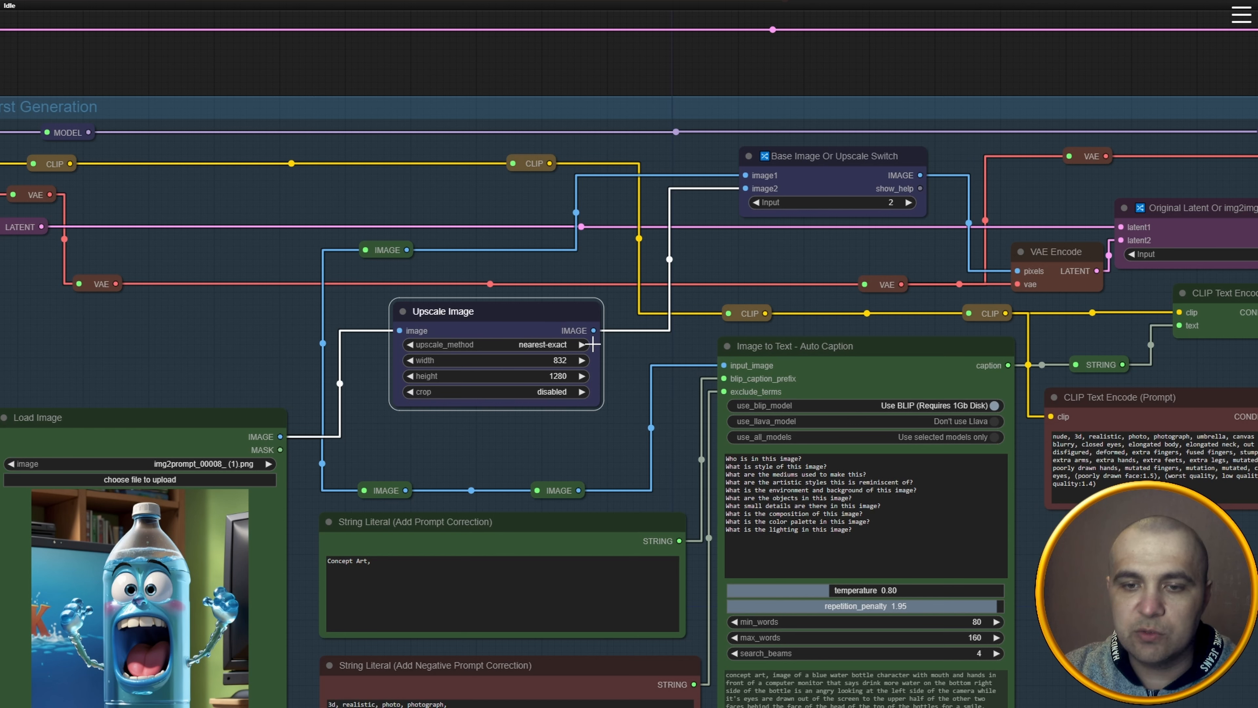
pyautogui.moveTo(1060, 553); pyautogui.dragTo(831, 410)
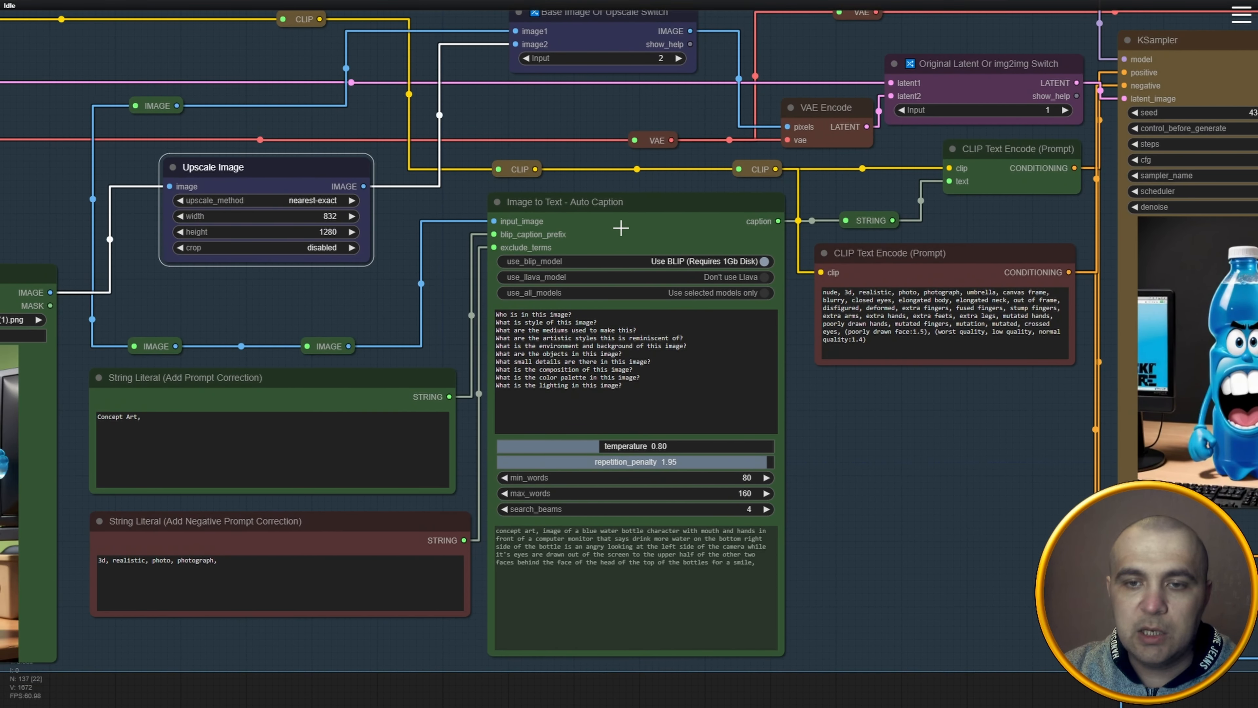
pyautogui.click(634, 230)
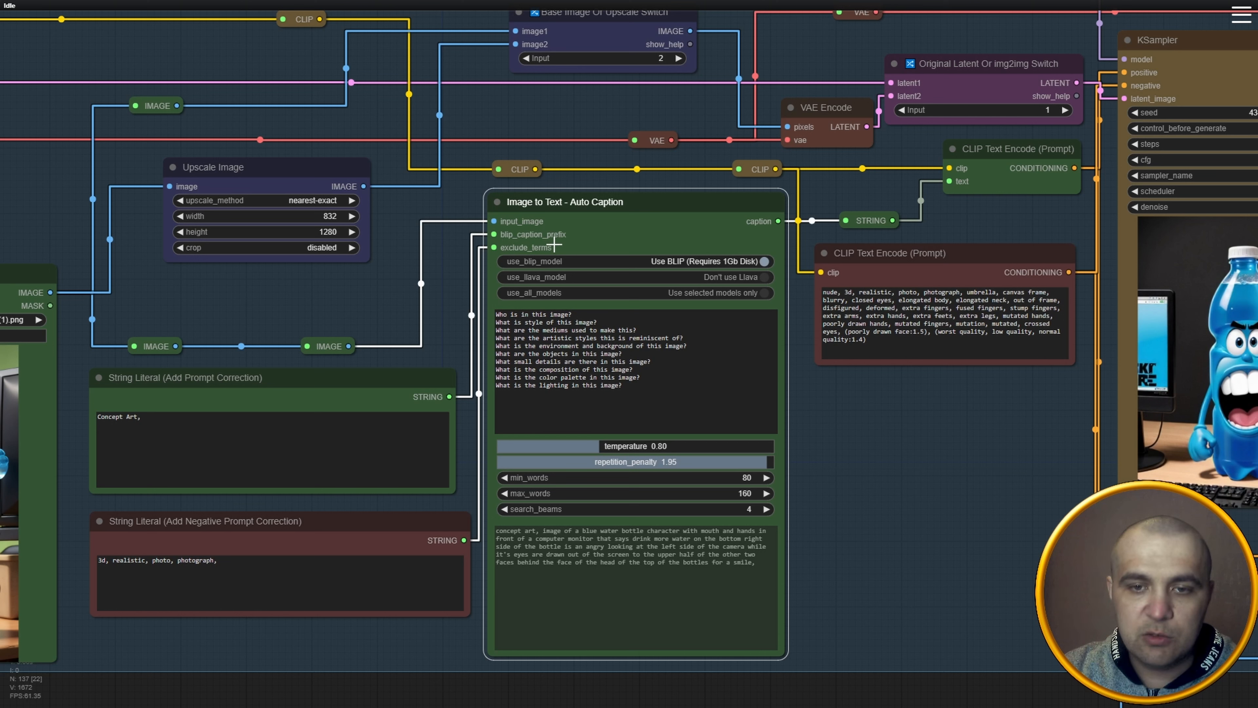
pyautogui.click(327, 396)
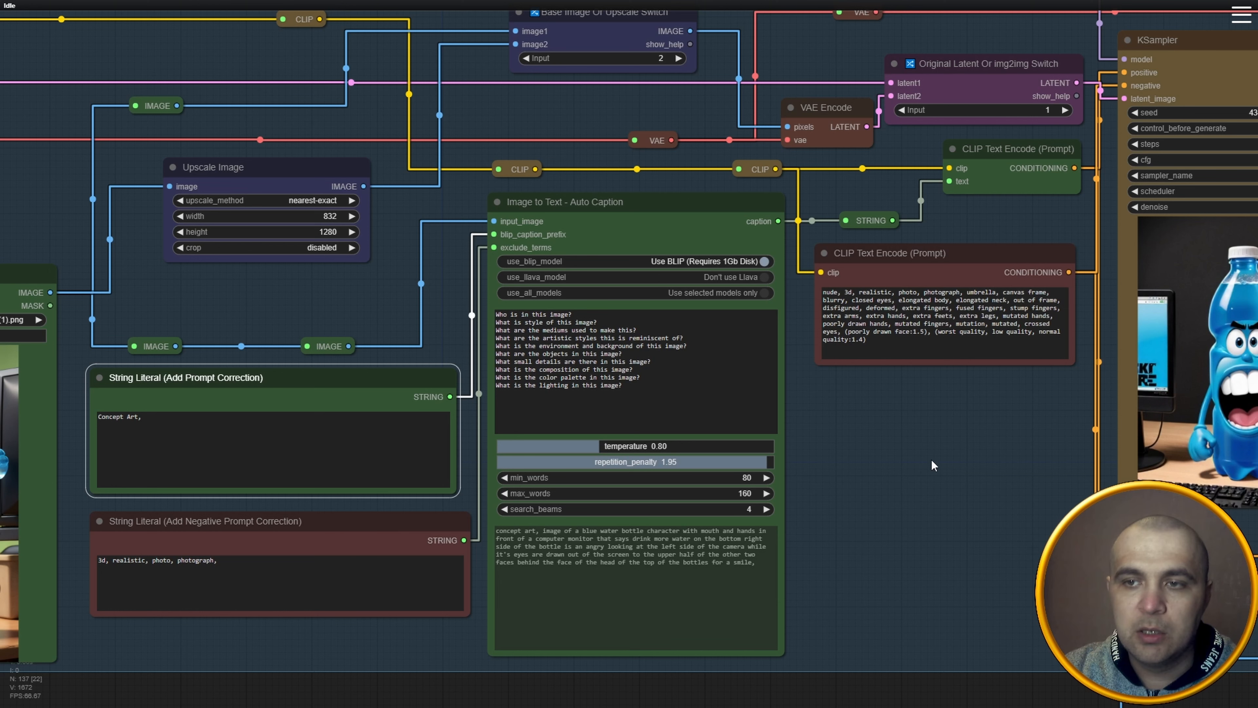
# Inspect the Original Latent Or img2img Switch and its links to the VAE Encode and KSampler nodes.
pyautogui.moveTo(929, 468); pyautogui.dragTo(561, 537)
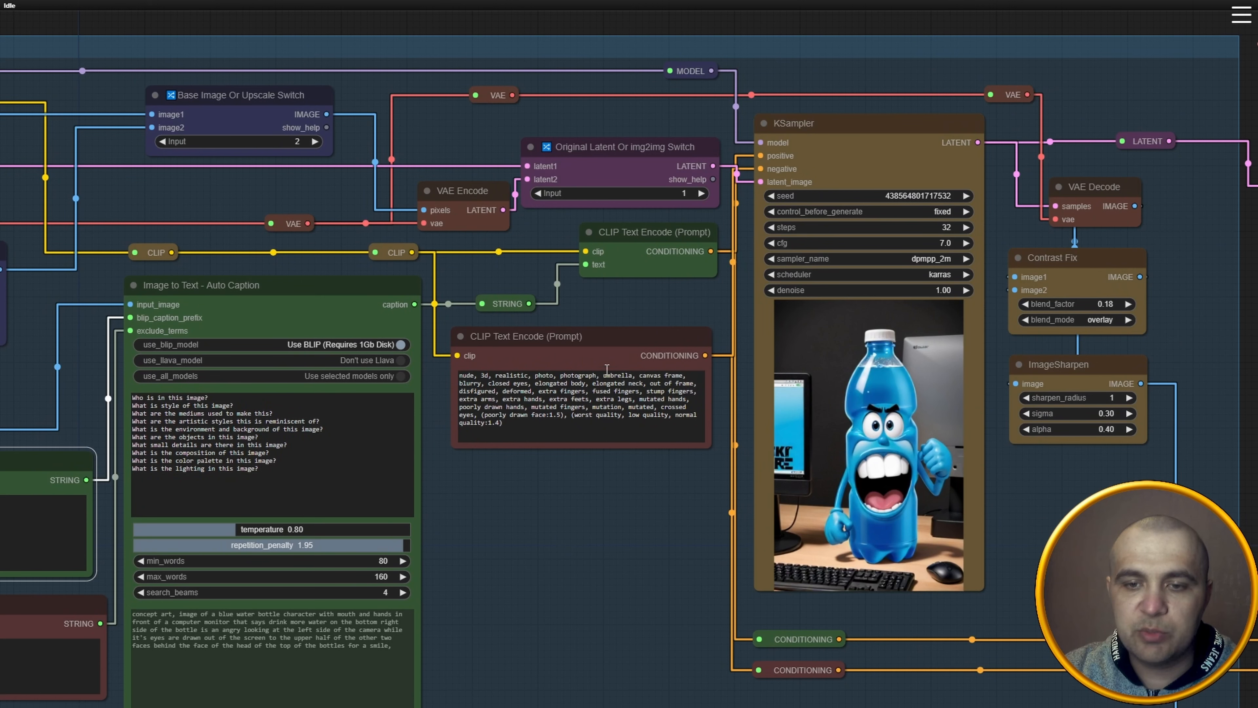
pyautogui.click(649, 157)
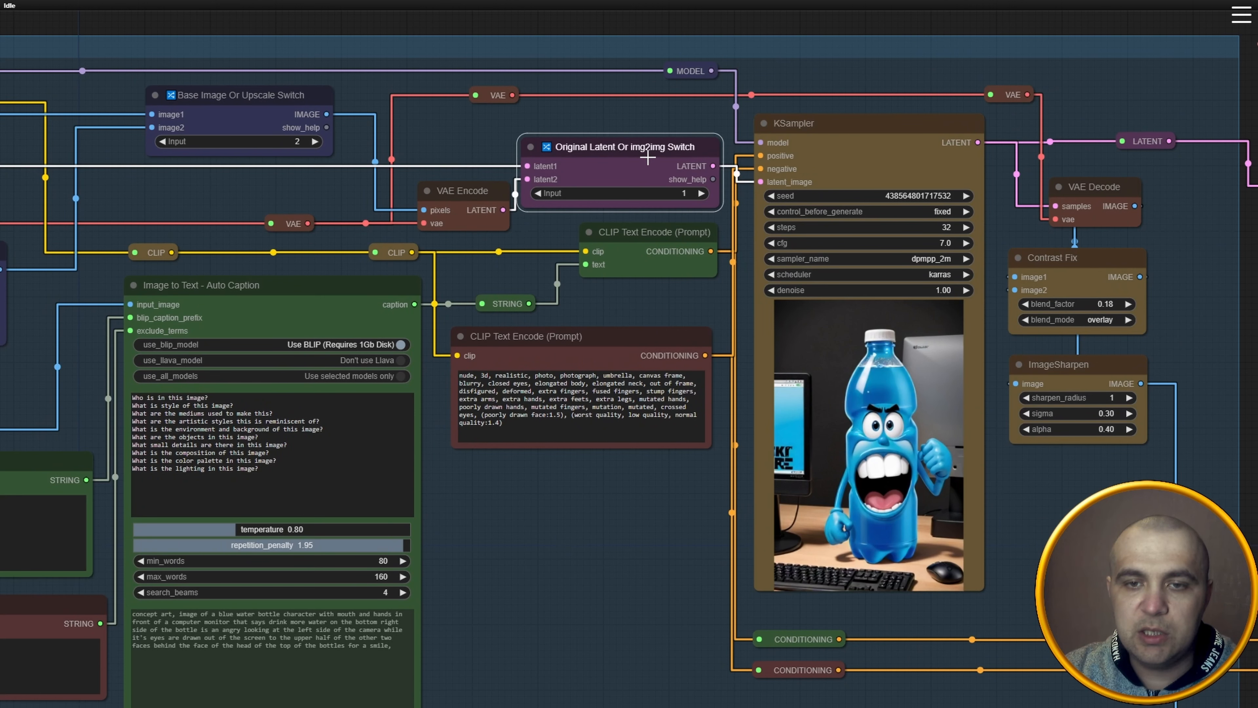
pyautogui.moveTo(668, 94); pyautogui.dragTo(776, 136)
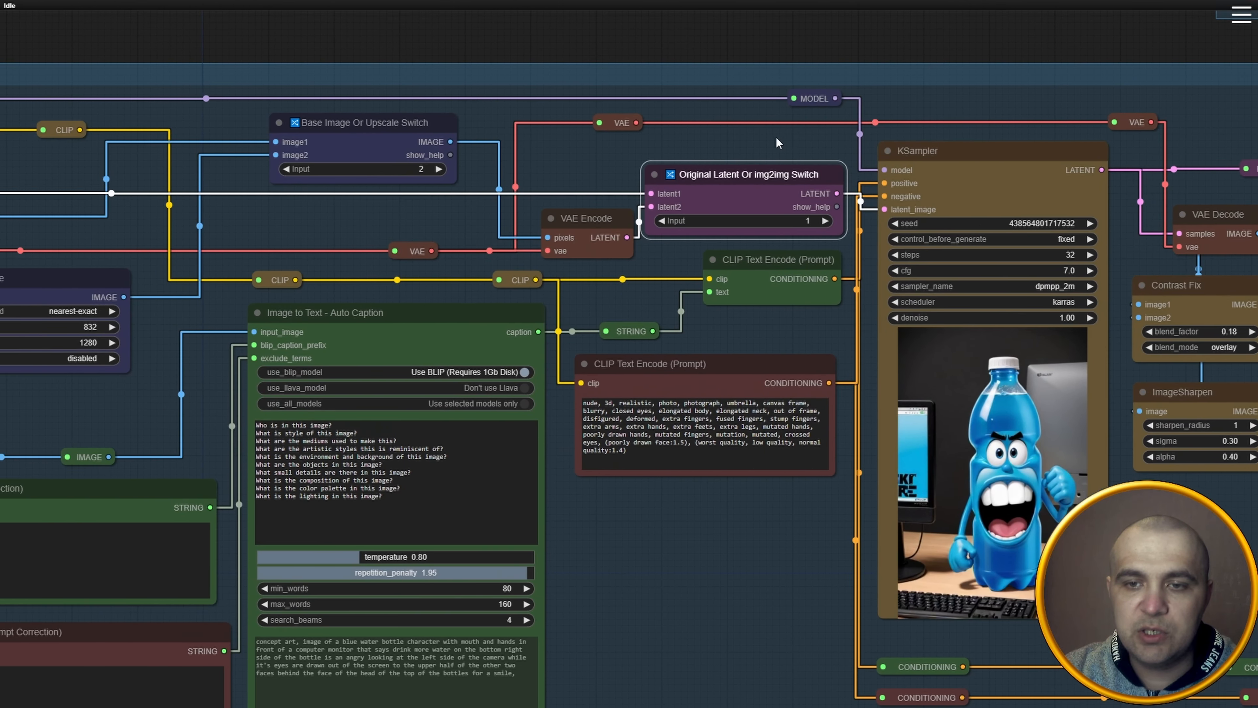
pyautogui.scroll(-3, 754, 212)
pyautogui.scroll(-1, 754, 212)
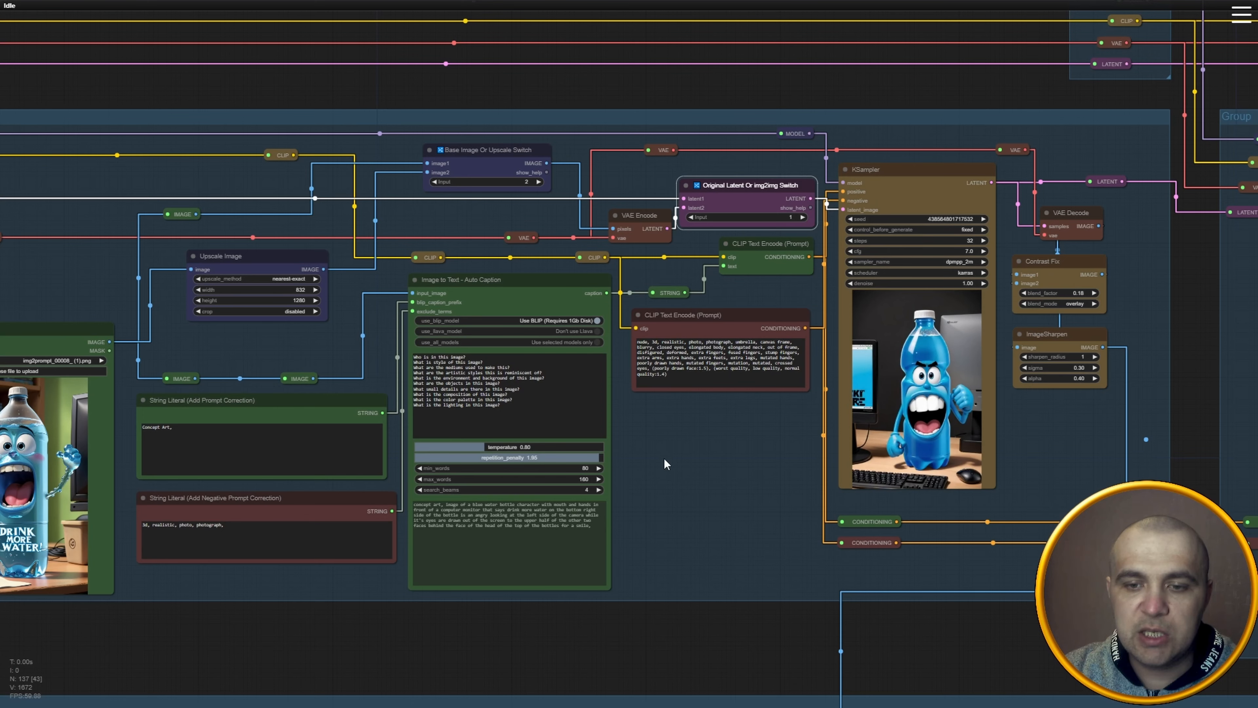
# Trace the First Generation group's image path from the Load Image node to the Original Latent Or img2img Switch.
pyautogui.moveTo(664, 463); pyautogui.dragTo(778, 463)
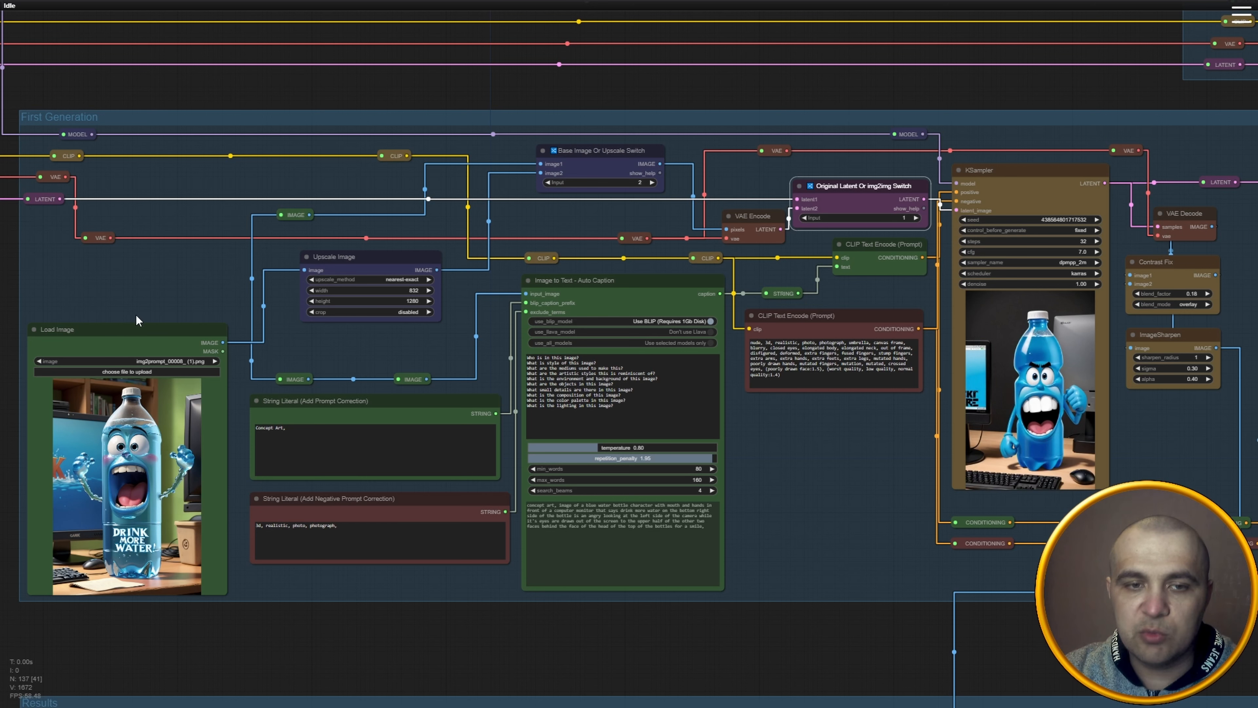
pyautogui.moveTo(138, 320); pyautogui.dragTo(247, 333)
pyautogui.scroll(1, 340, 335)
pyautogui.moveTo(451, 366); pyautogui.dragTo(376, 355)
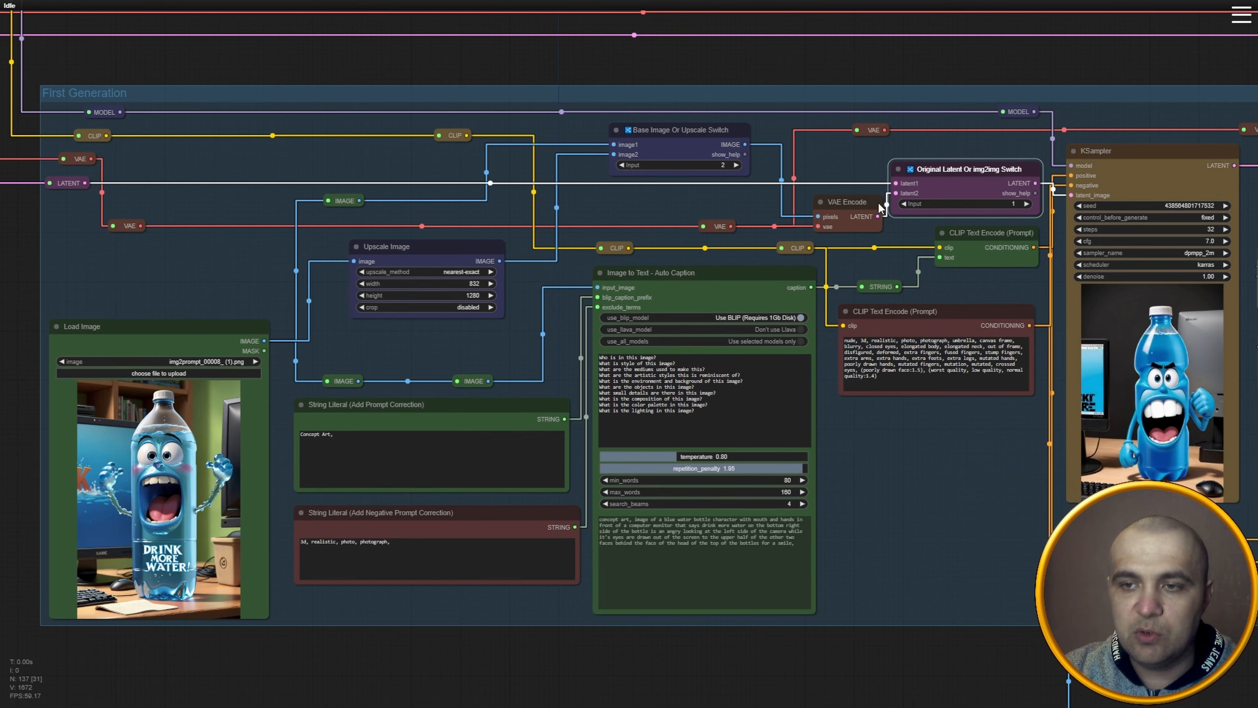
pyautogui.moveTo(1015, 166); pyautogui.dragTo(841, 164)
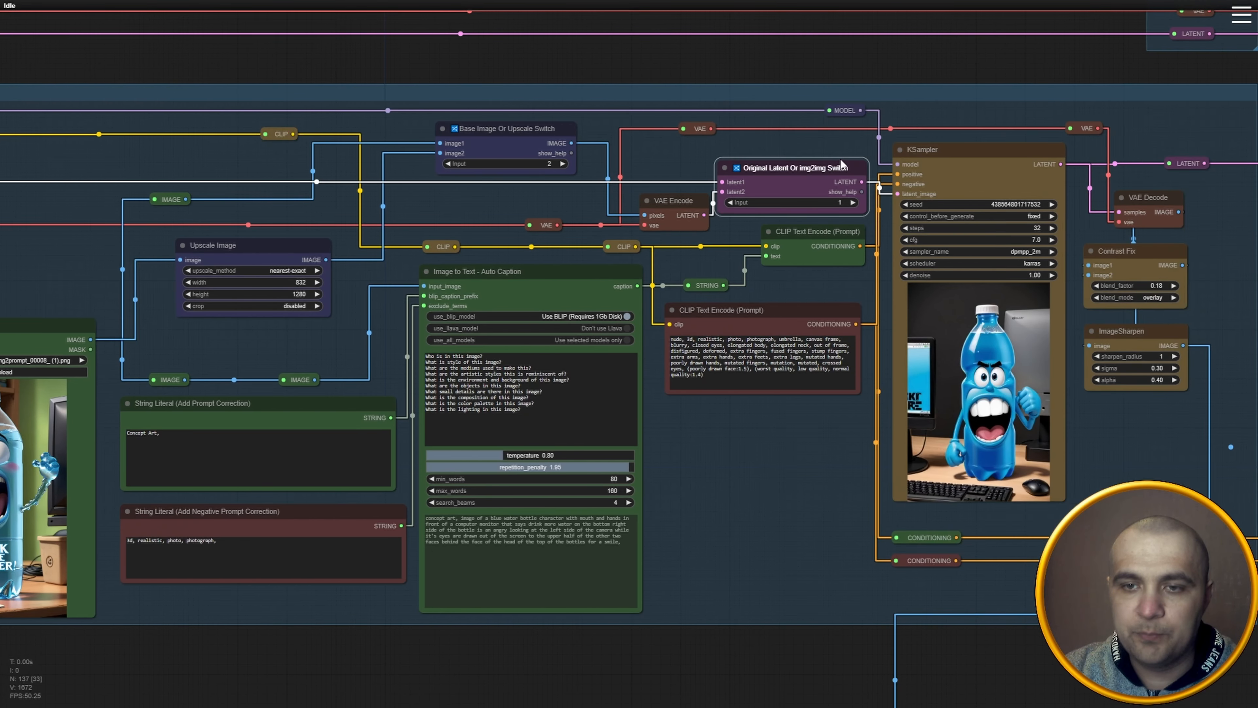
pyautogui.scroll(6, 874, 209)
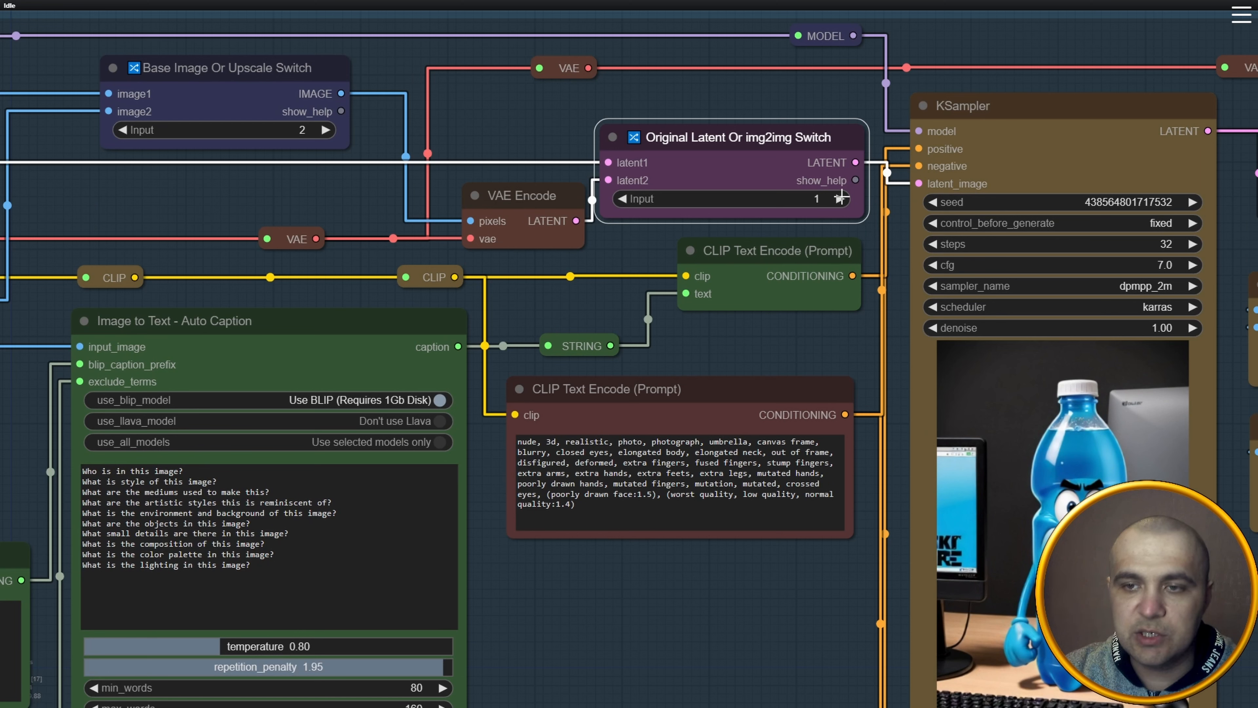
pyautogui.scroll(-8, 842, 198)
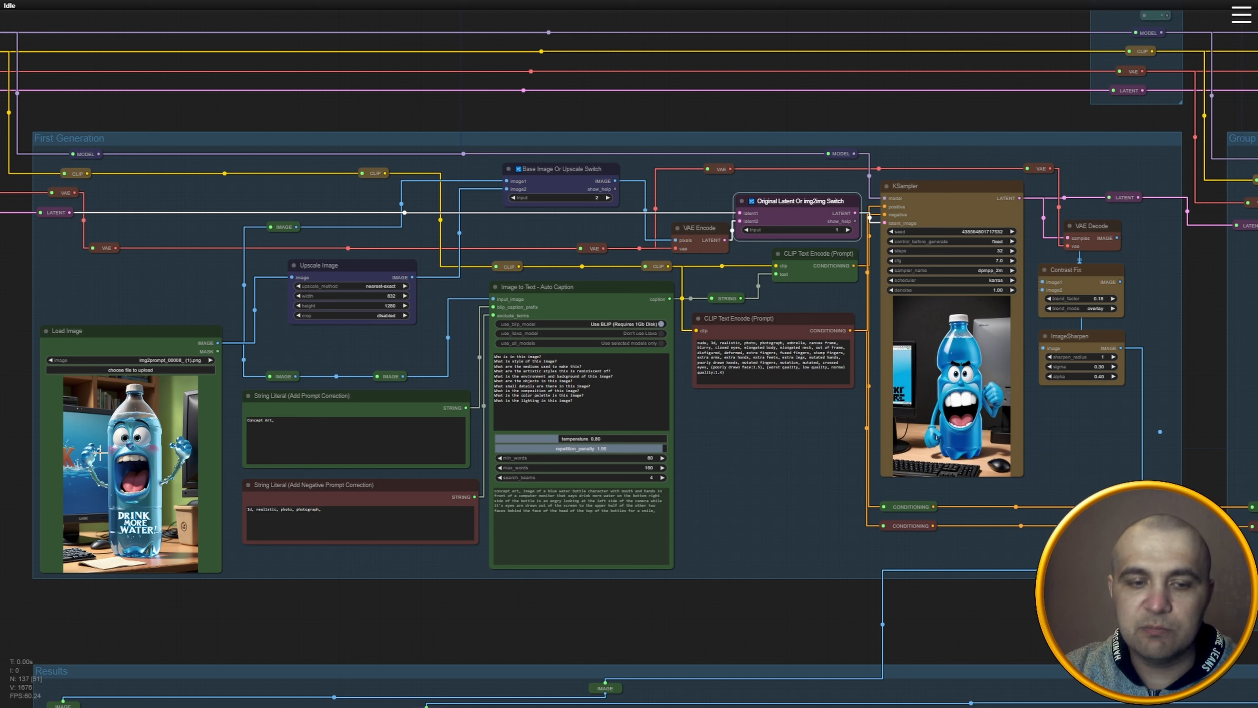
# Examine the Refiner group's positive and negative CLIP Text Encode prompts and their links to the Conditioning Switch nodes.
pyautogui.moveTo(1085, 462); pyautogui.dragTo(968, 458)
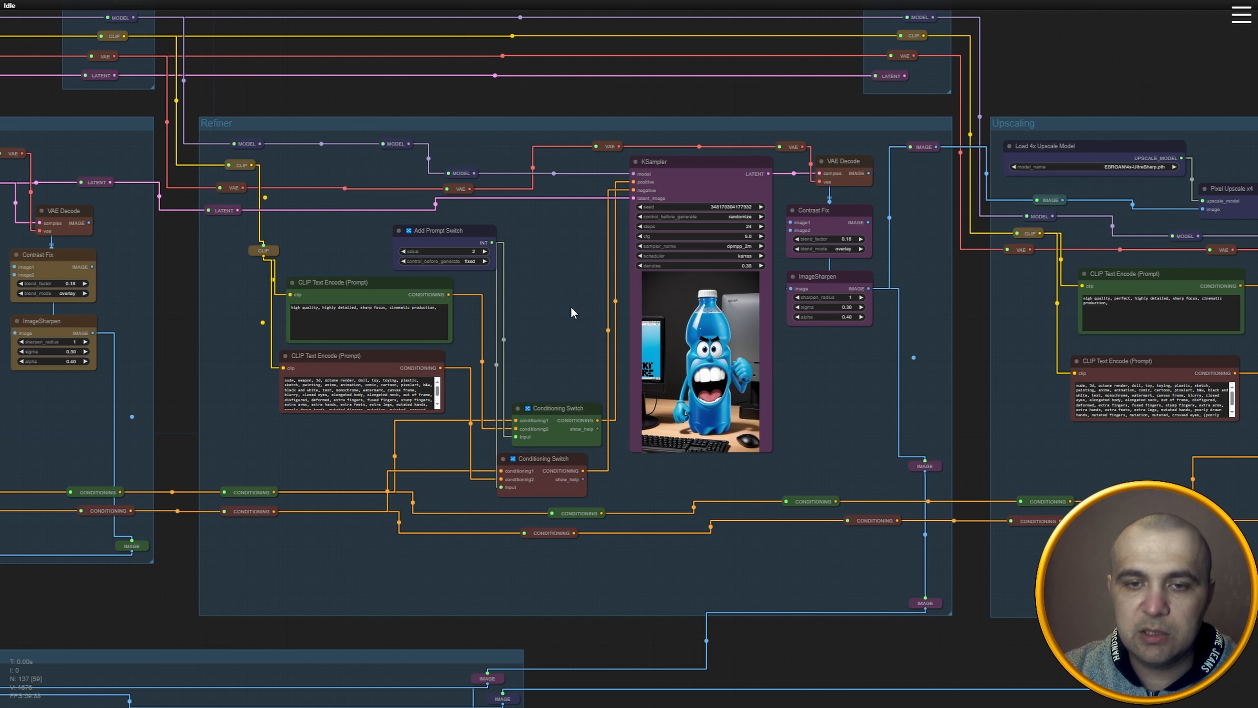
pyautogui.scroll(1, 552, 303)
pyautogui.scroll(1, 557, 295)
pyautogui.moveTo(557, 295); pyautogui.dragTo(653, 289)
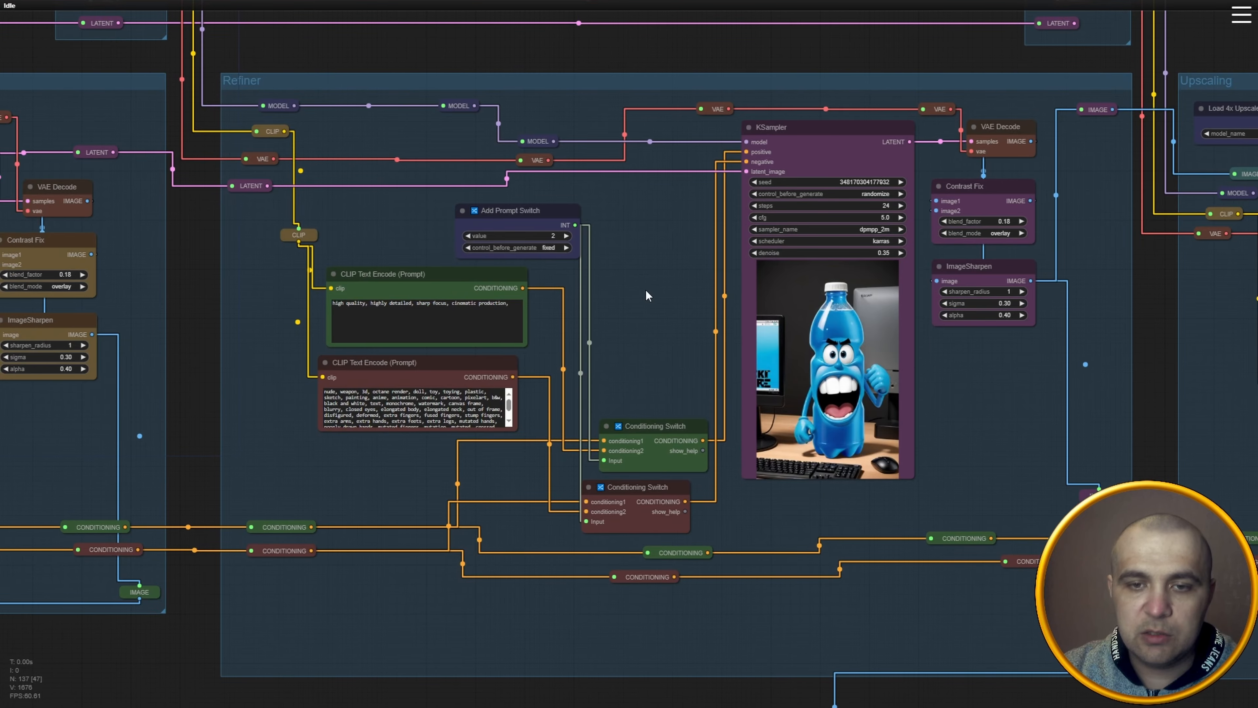
pyautogui.click(405, 280)
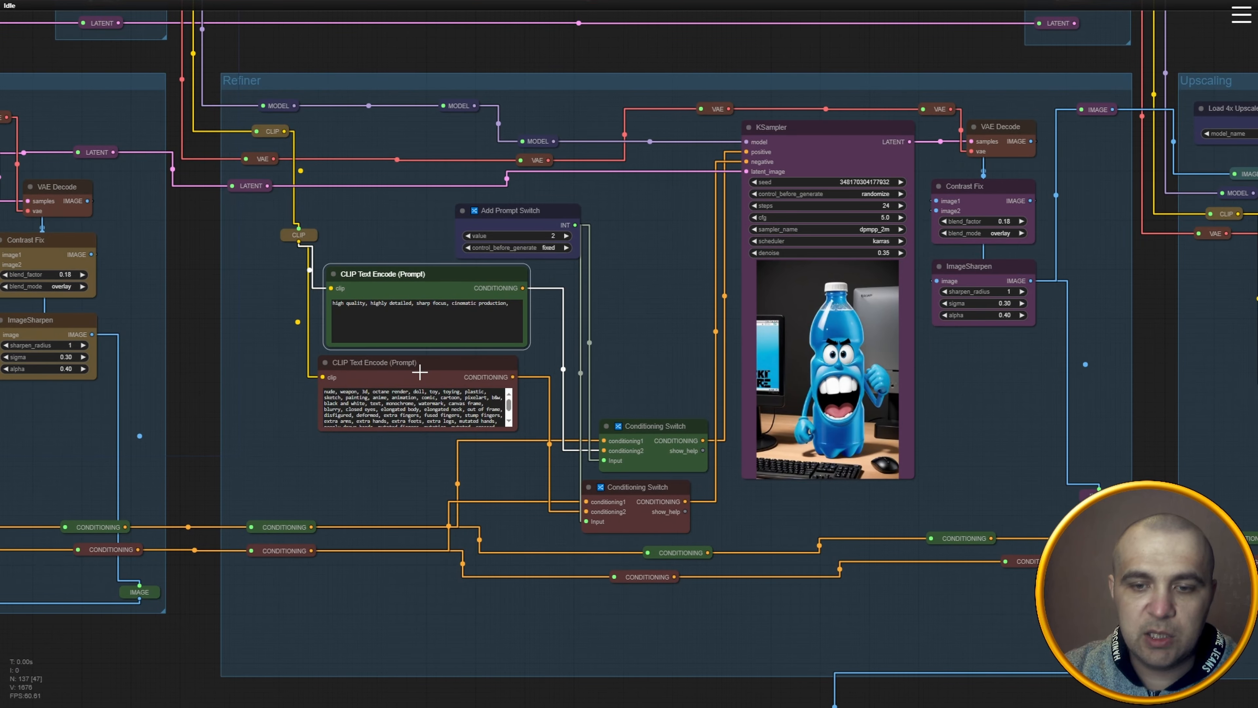
pyautogui.moveTo(611, 337); pyautogui.dragTo(619, 334)
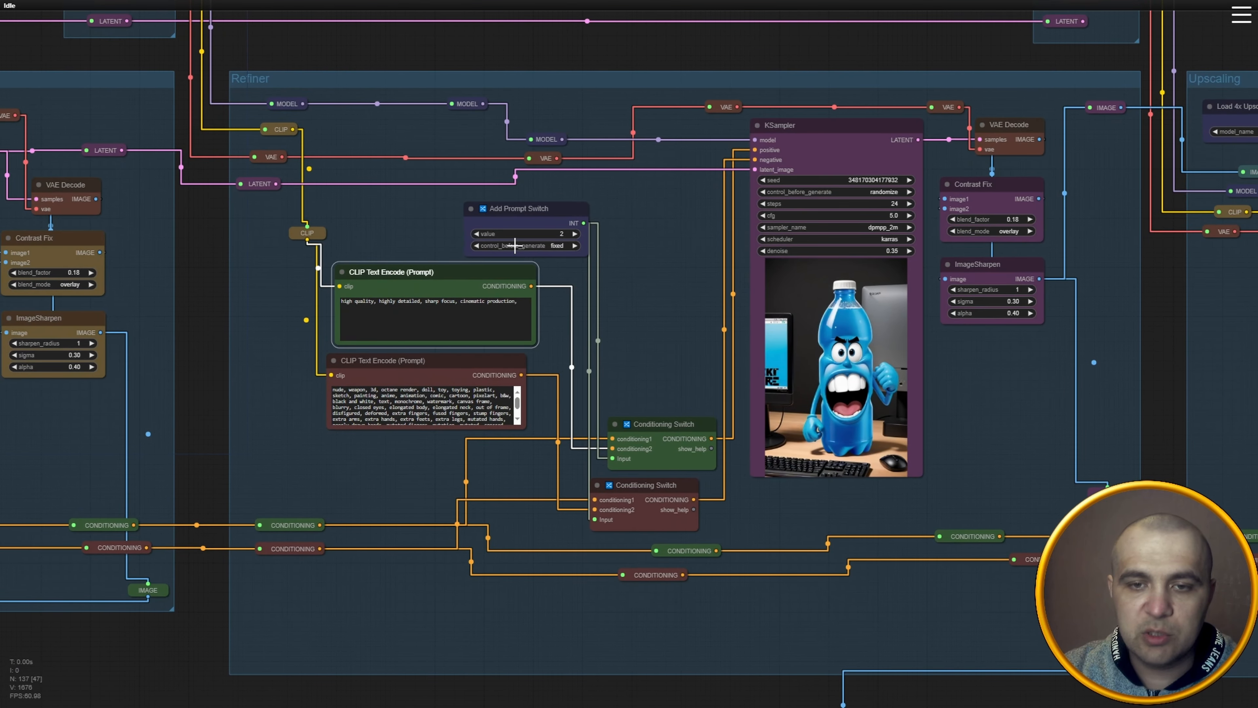
# Set the Refiner group's Add Prompt Switch value to 1 and restore it to 2.
pyautogui.click(476, 234)
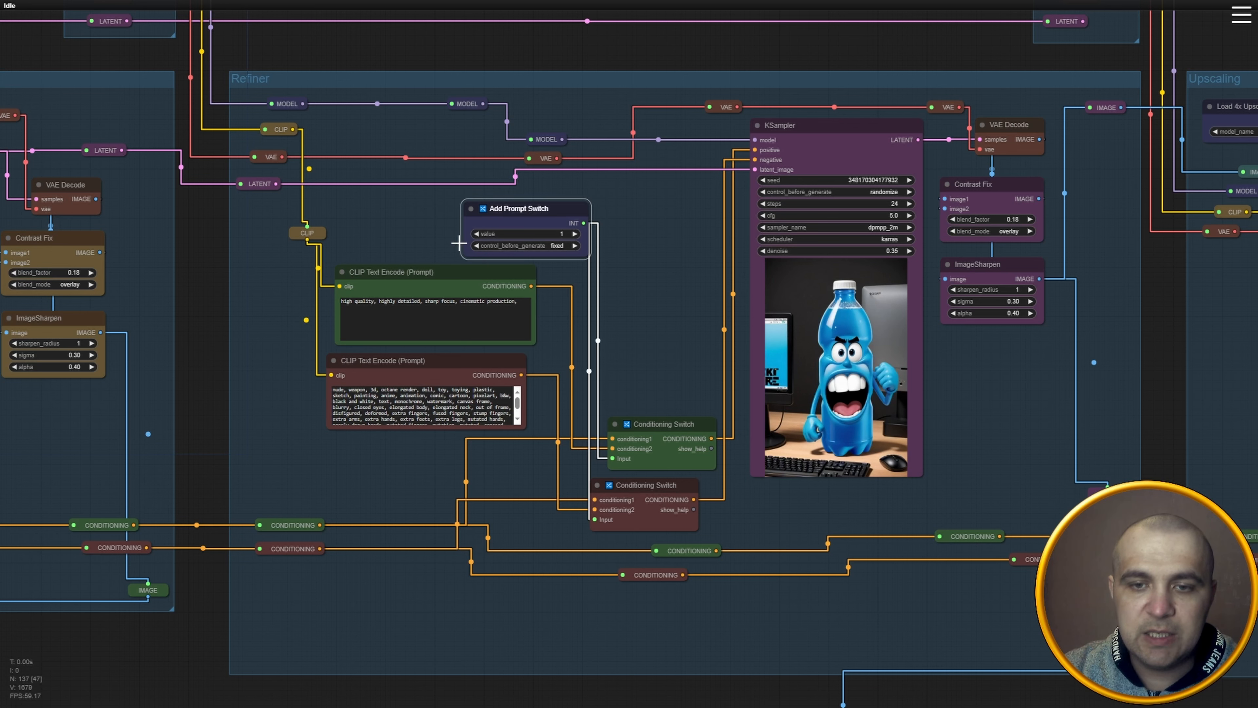
pyautogui.moveTo(69, 512); pyautogui.dragTo(584, 474)
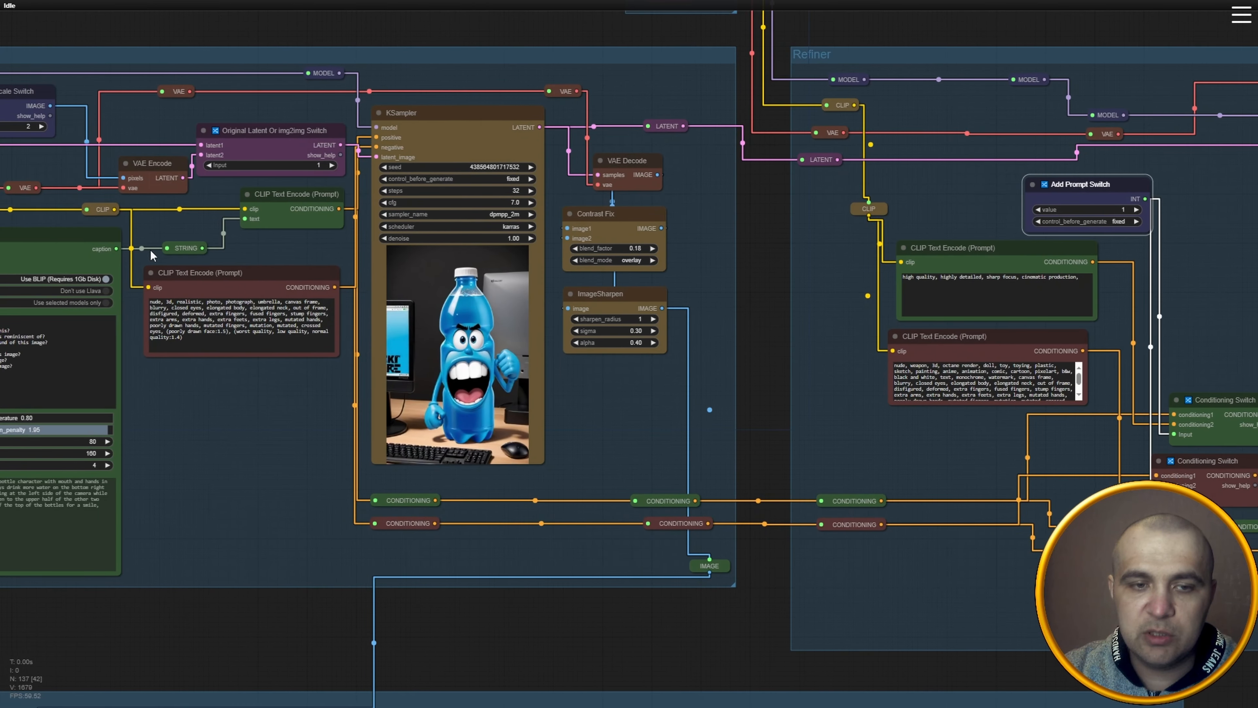
pyautogui.click(914, 386)
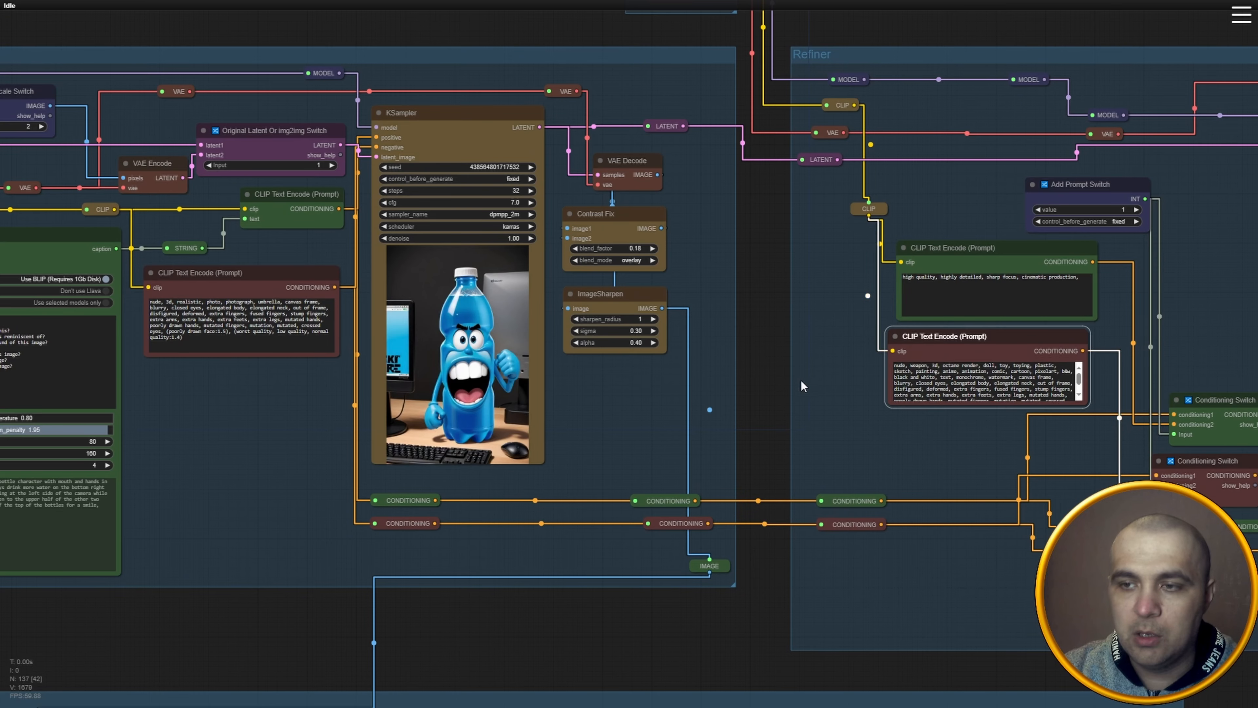
pyautogui.moveTo(804, 386); pyautogui.dragTo(402, 386)
pyautogui.click(732, 214)
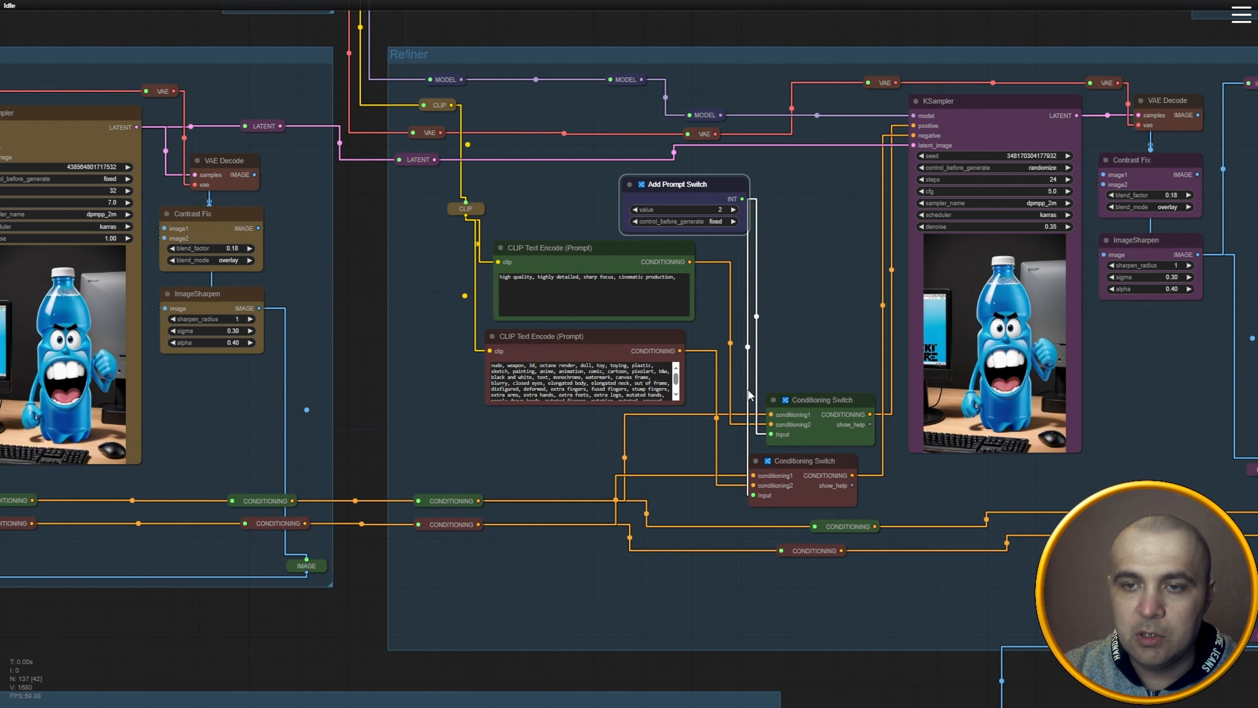
# Examine the Upscaling group's Load 4x Upscale Model, Pixel Upscale x4 and Downscale to 1.5x nodes.
pyautogui.moveTo(751, 395); pyautogui.dragTo(593, 432)
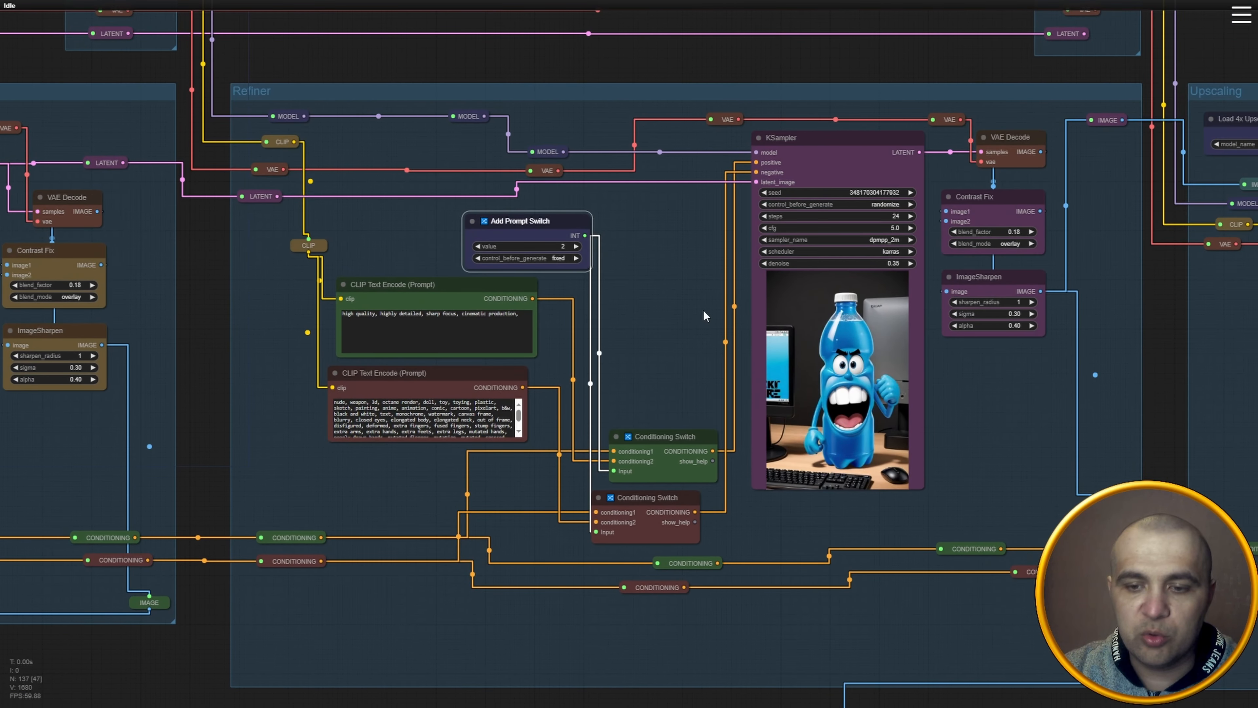
pyautogui.moveTo(703, 308); pyautogui.dragTo(619, 280)
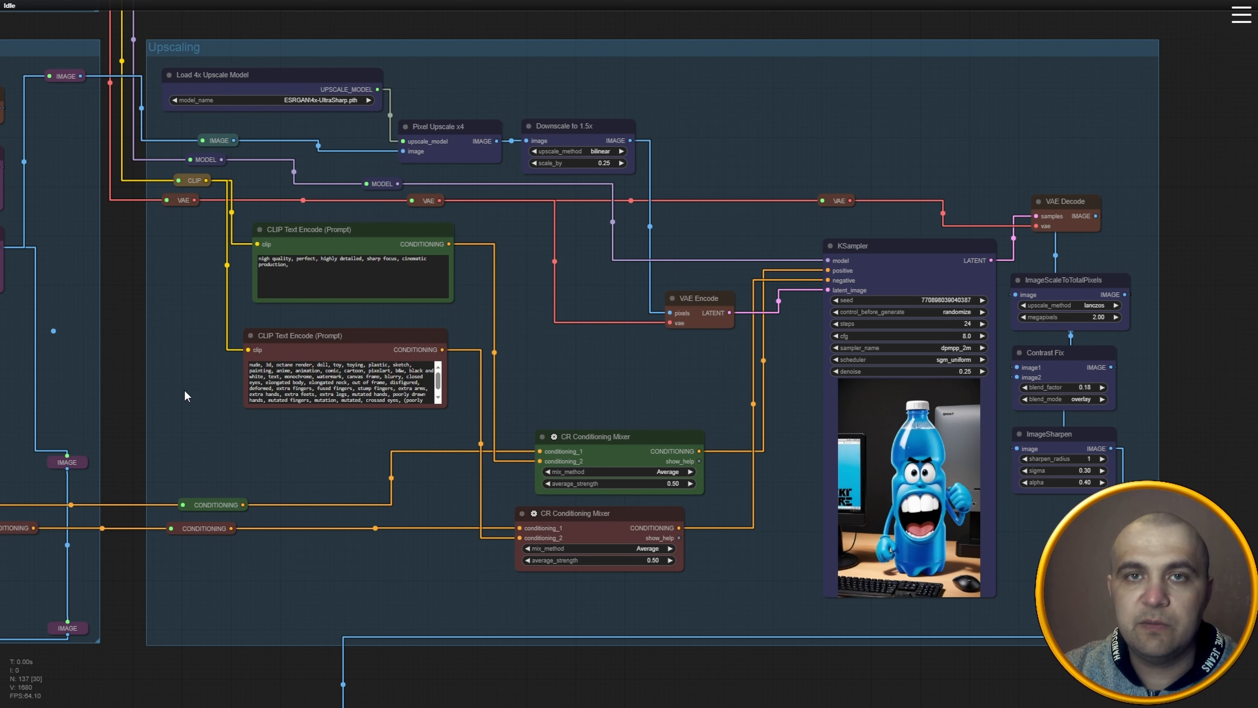
pyautogui.moveTo(520, 377); pyautogui.dragTo(468, 392)
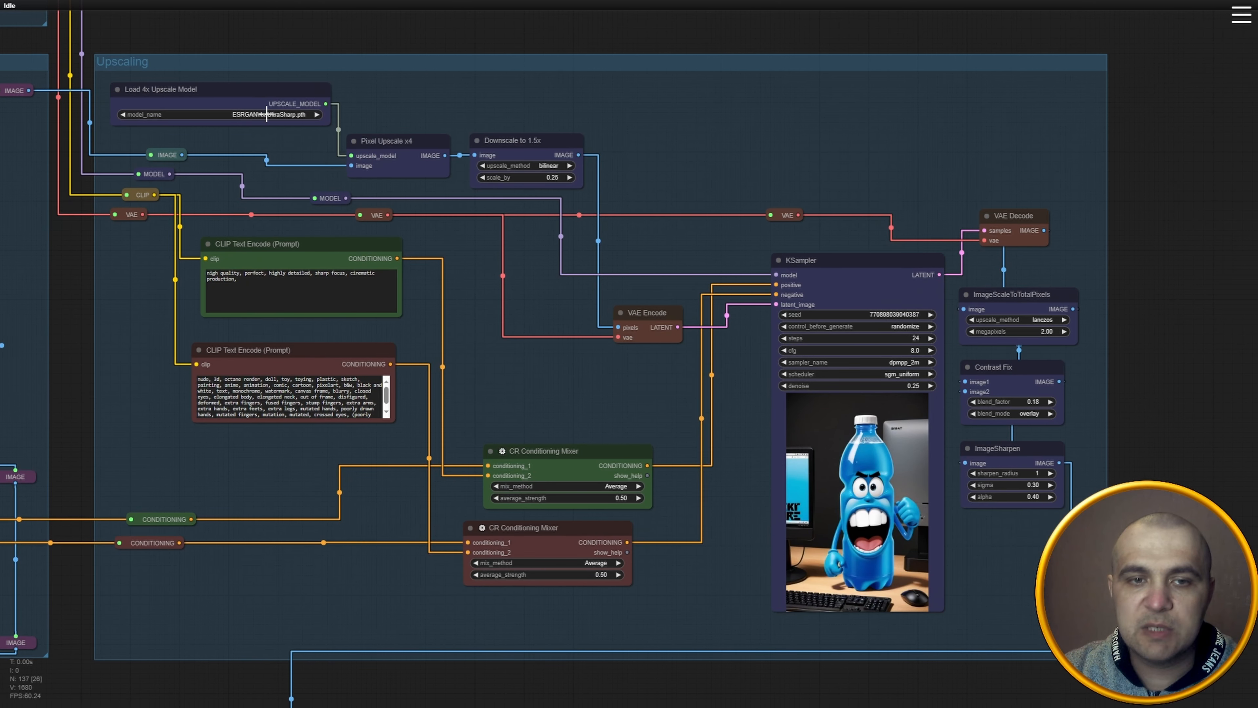
pyautogui.click(223, 96)
pyautogui.scroll(1, 450, 131)
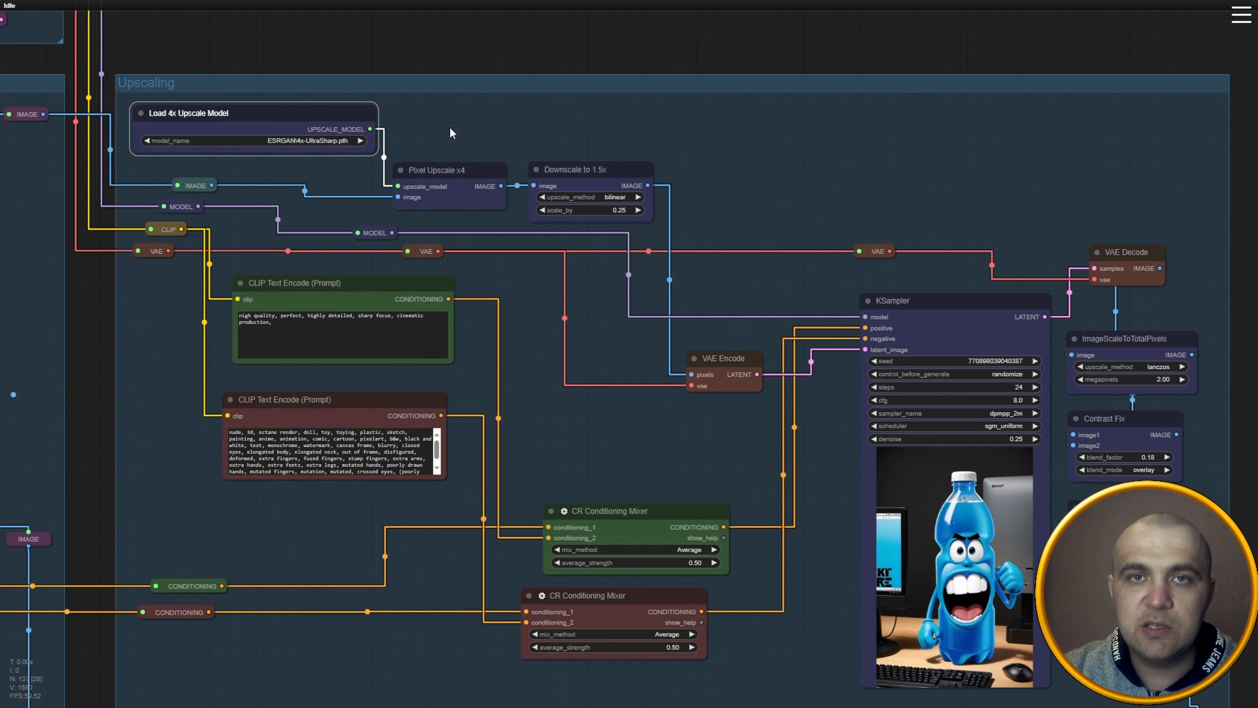
pyautogui.scroll(1, 590, 152)
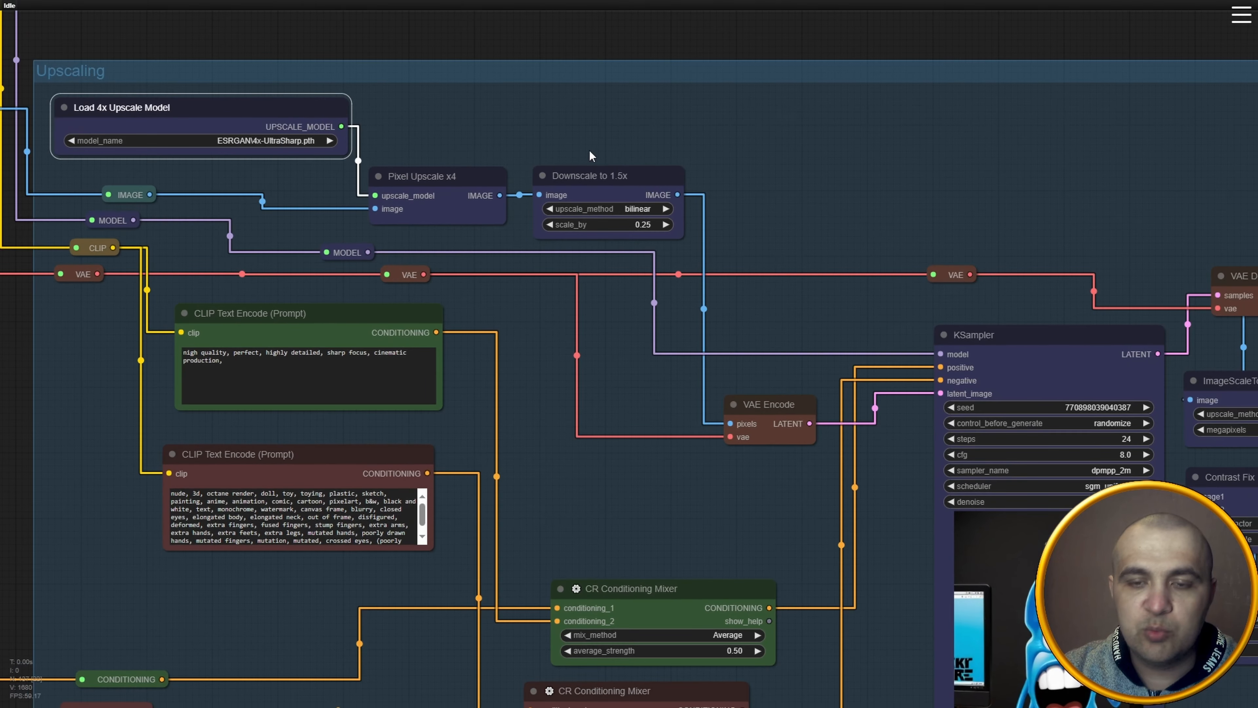
pyautogui.moveTo(515, 149); pyautogui.dragTo(540, 161)
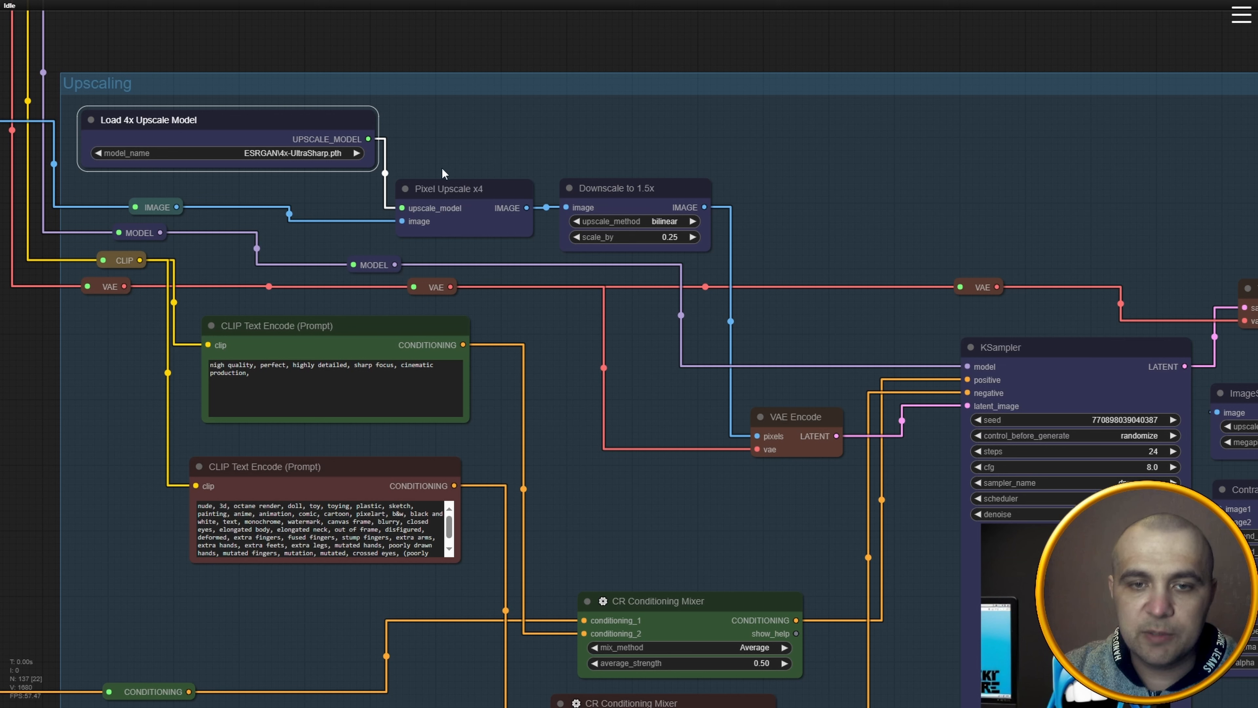
pyautogui.click(633, 205)
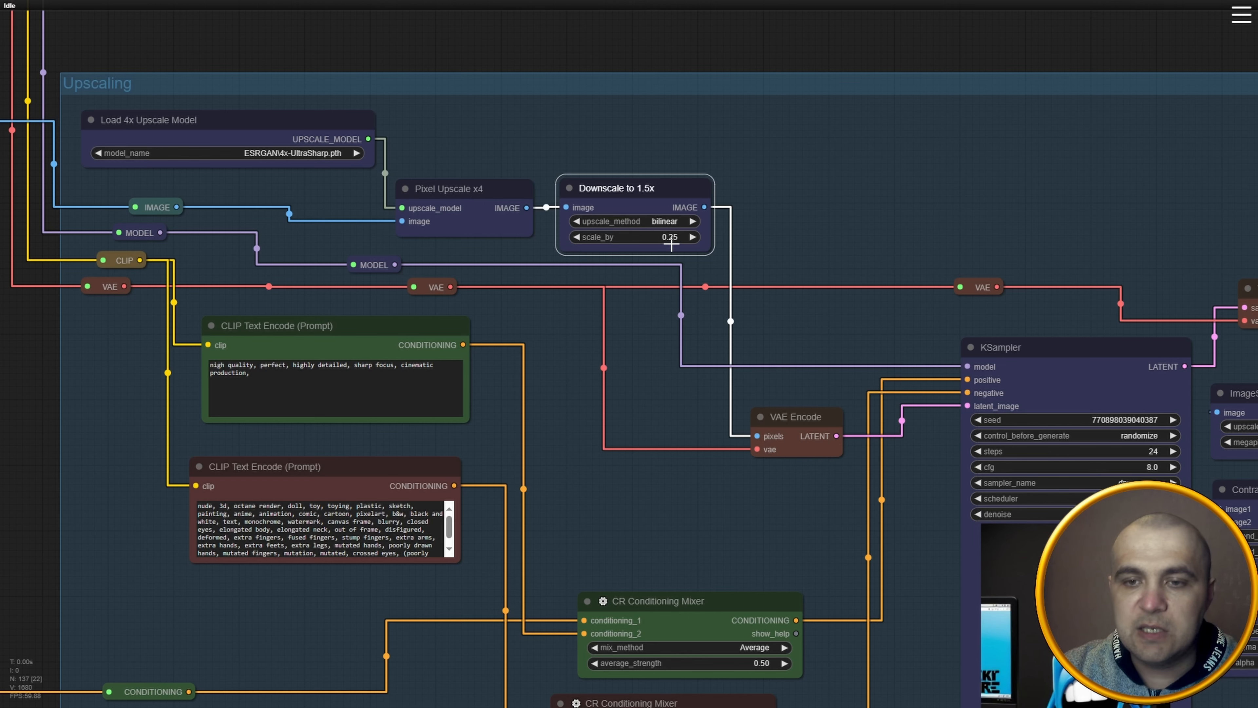
pyautogui.moveTo(838, 330); pyautogui.dragTo(801, 272)
# Inspect the two CR Conditioning Mixer nodes in the Upscaling group and trace their conditioning inputs back to the Refiner group.
pyautogui.scroll(-5, 695, 193)
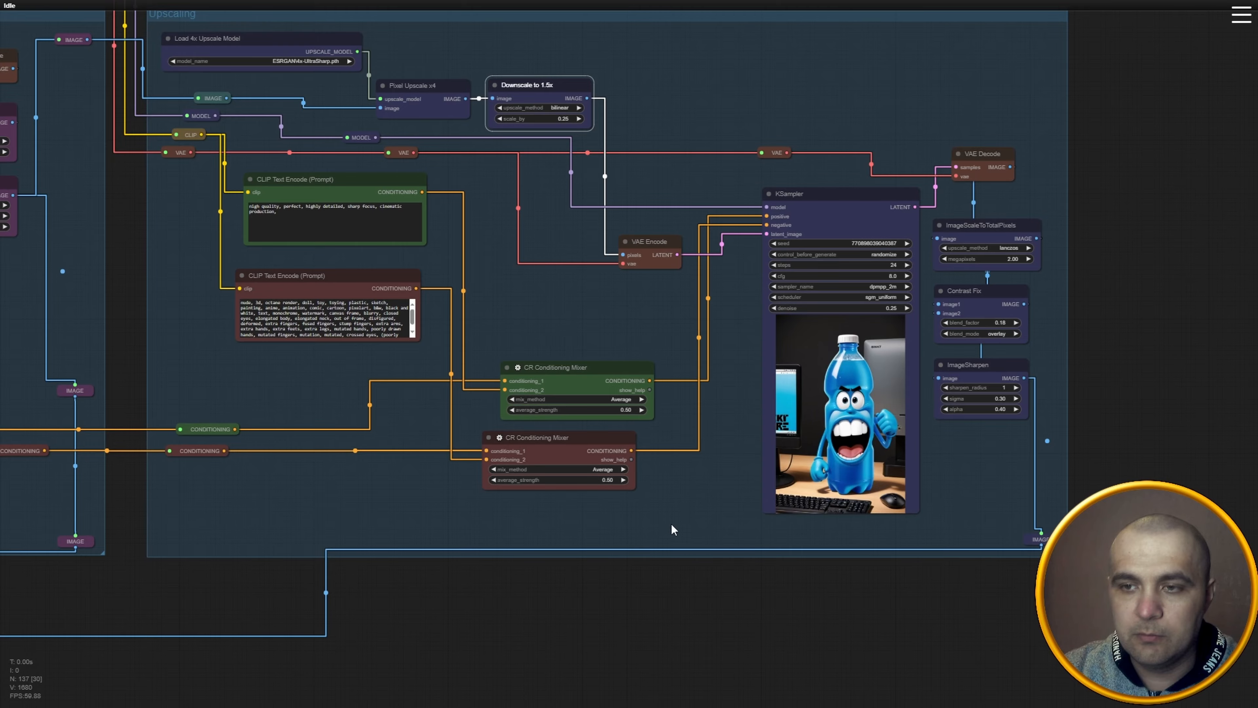
pyautogui.moveTo(671, 524); pyautogui.dragTo(788, 420)
pyautogui.scroll(-1, 754, 325)
pyautogui.scroll(4, 715, 296)
pyautogui.scroll(1, 707, 287)
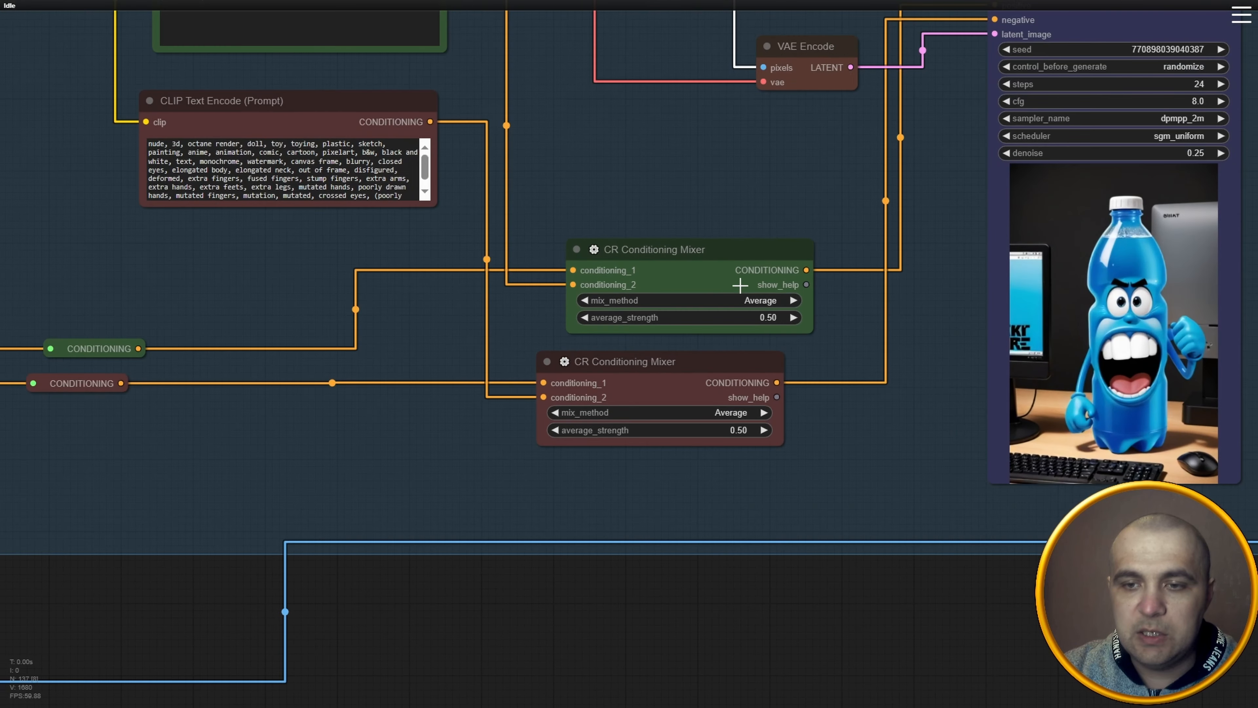
pyautogui.scroll(-3, 694, 311)
pyautogui.moveTo(322, 422); pyautogui.dragTo(876, 417)
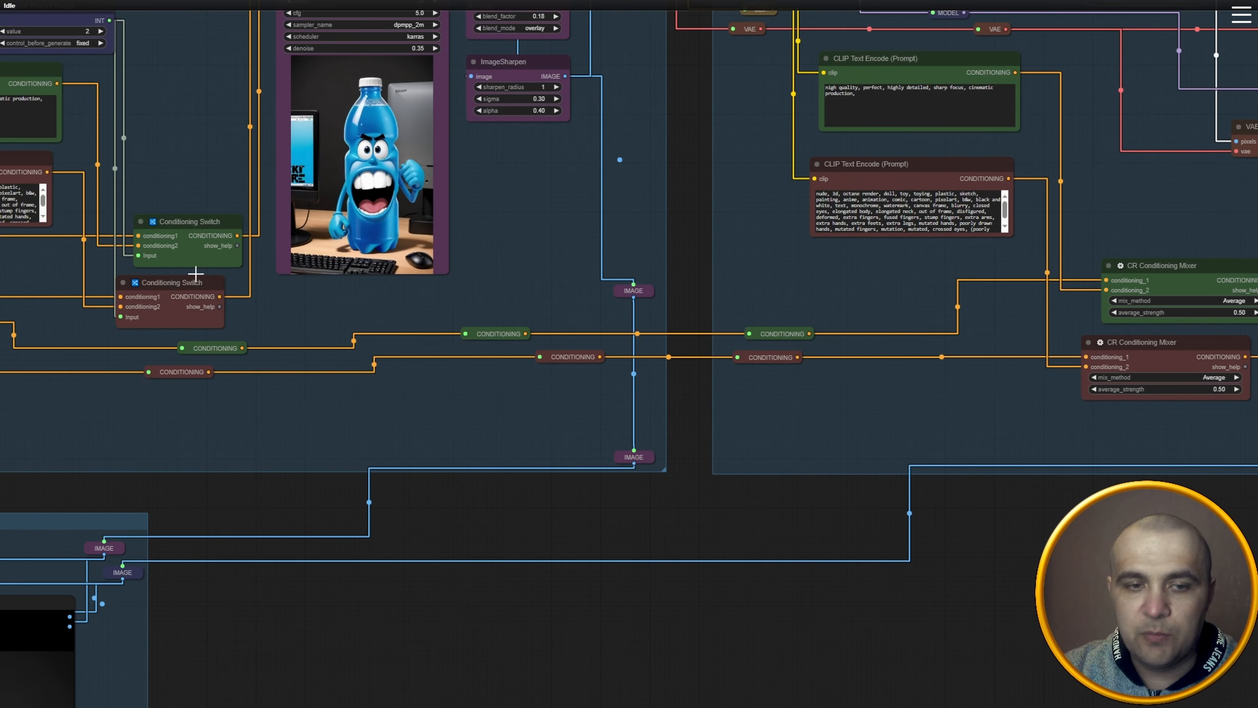
pyautogui.moveTo(1017, 166); pyautogui.dragTo(585, 285)
pyautogui.scroll(2, 698, 211)
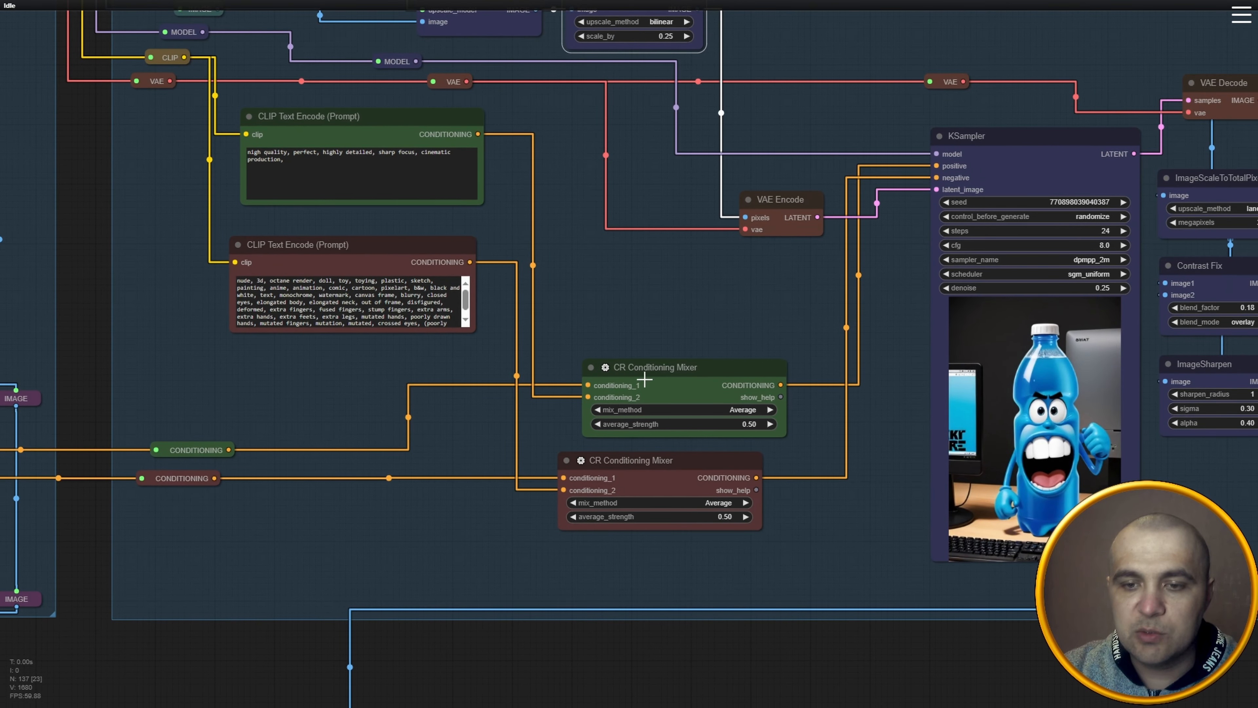
pyautogui.scroll(1, 699, 316)
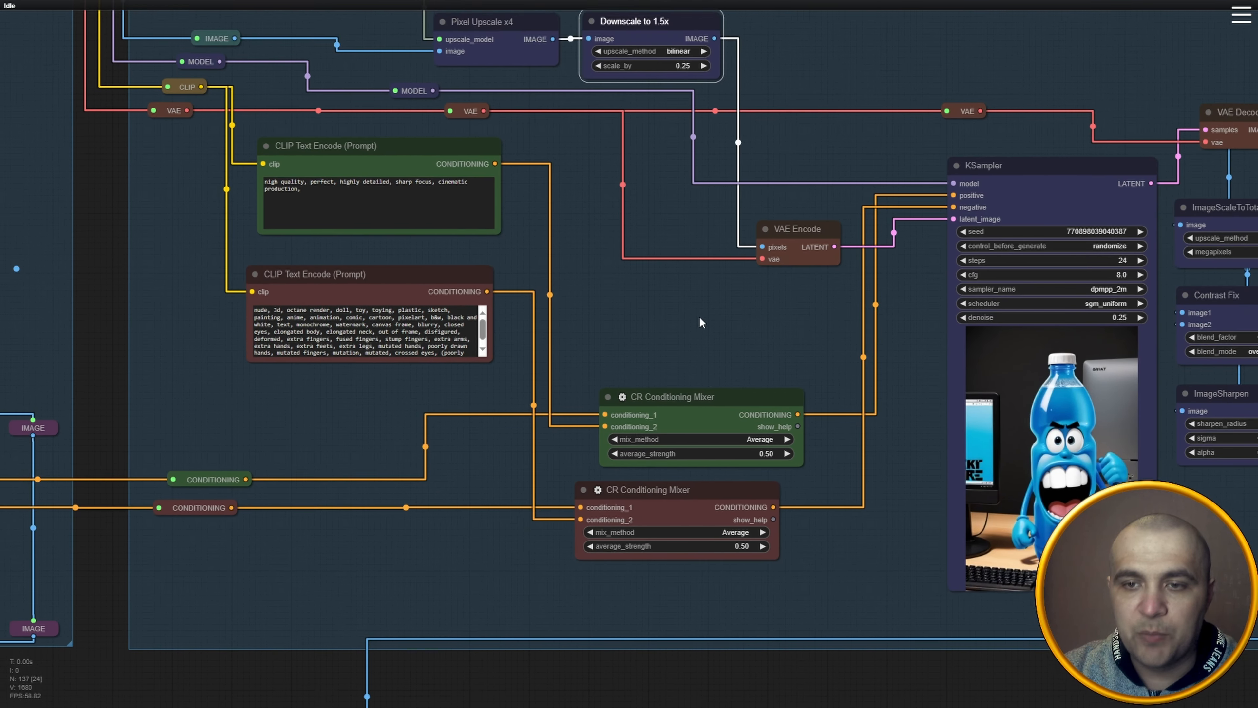
pyautogui.moveTo(699, 316); pyautogui.dragTo(700, 358)
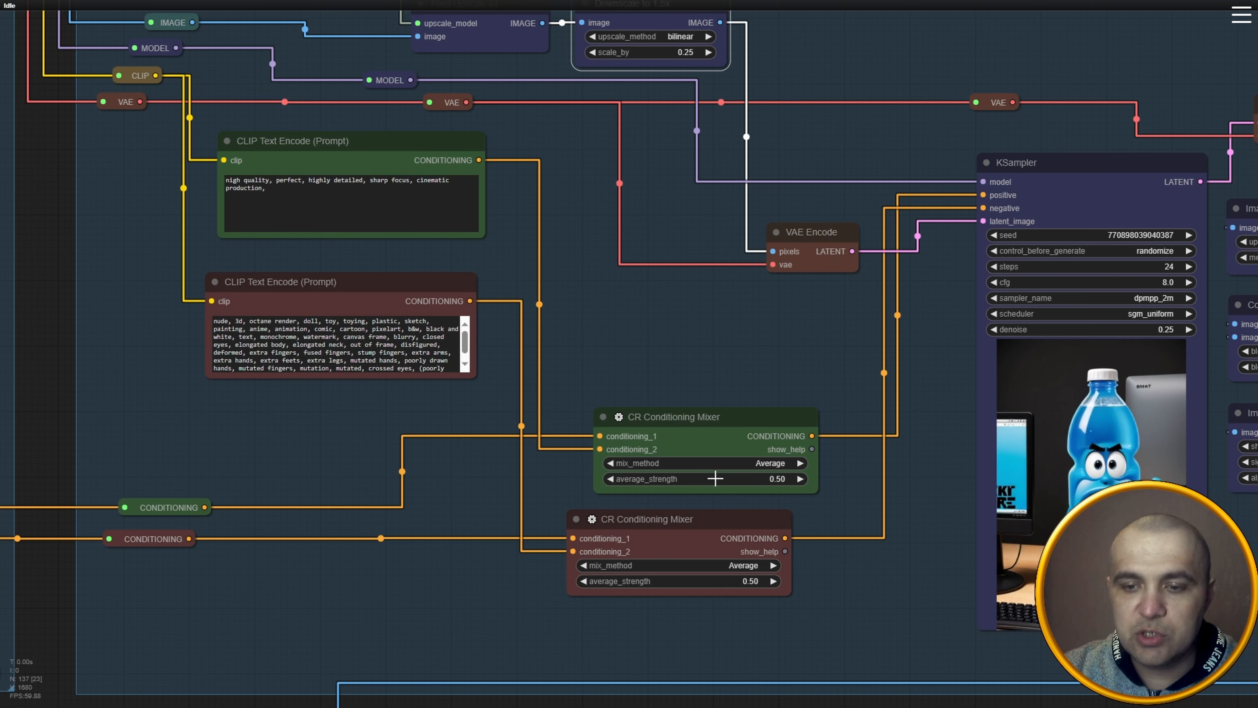
# Set average_strength on both CR Conditioning Mixer nodes to 0.00, raise both to 1.00, and restore both to 0.50.
pyautogui.moveTo(708, 479); pyautogui.dragTo(650, 478)
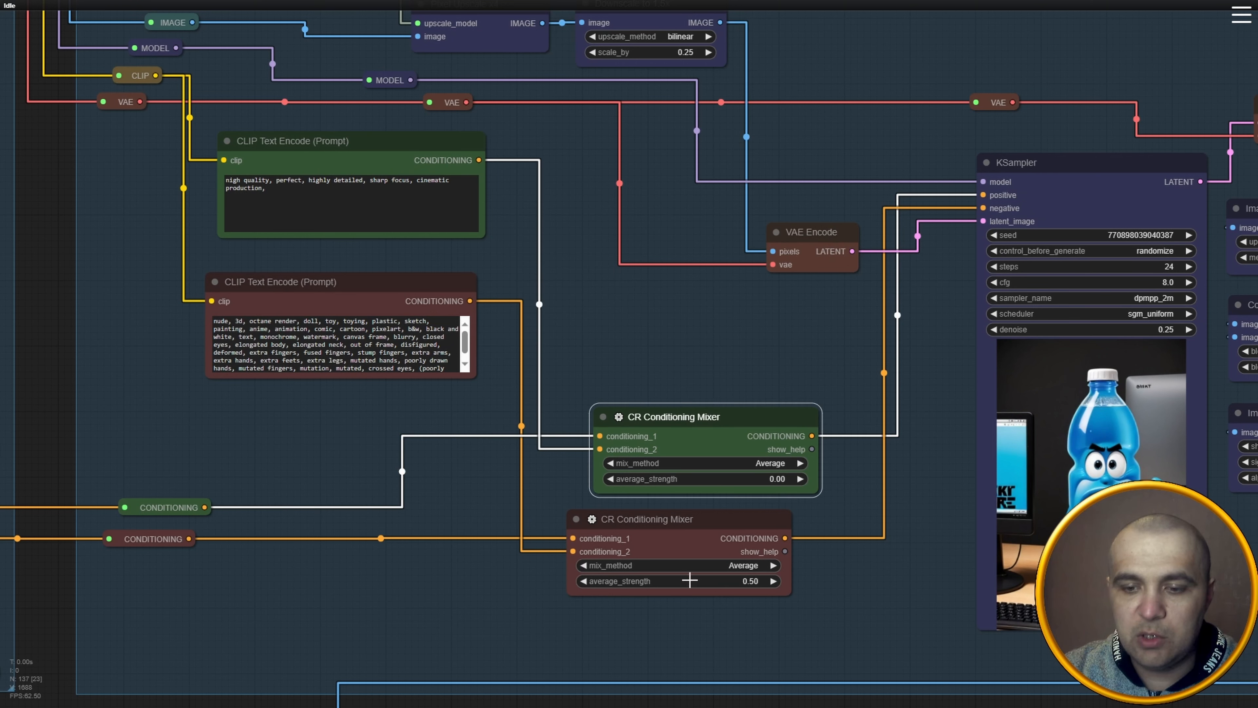
pyautogui.moveTo(689, 580); pyautogui.dragTo(596, 586)
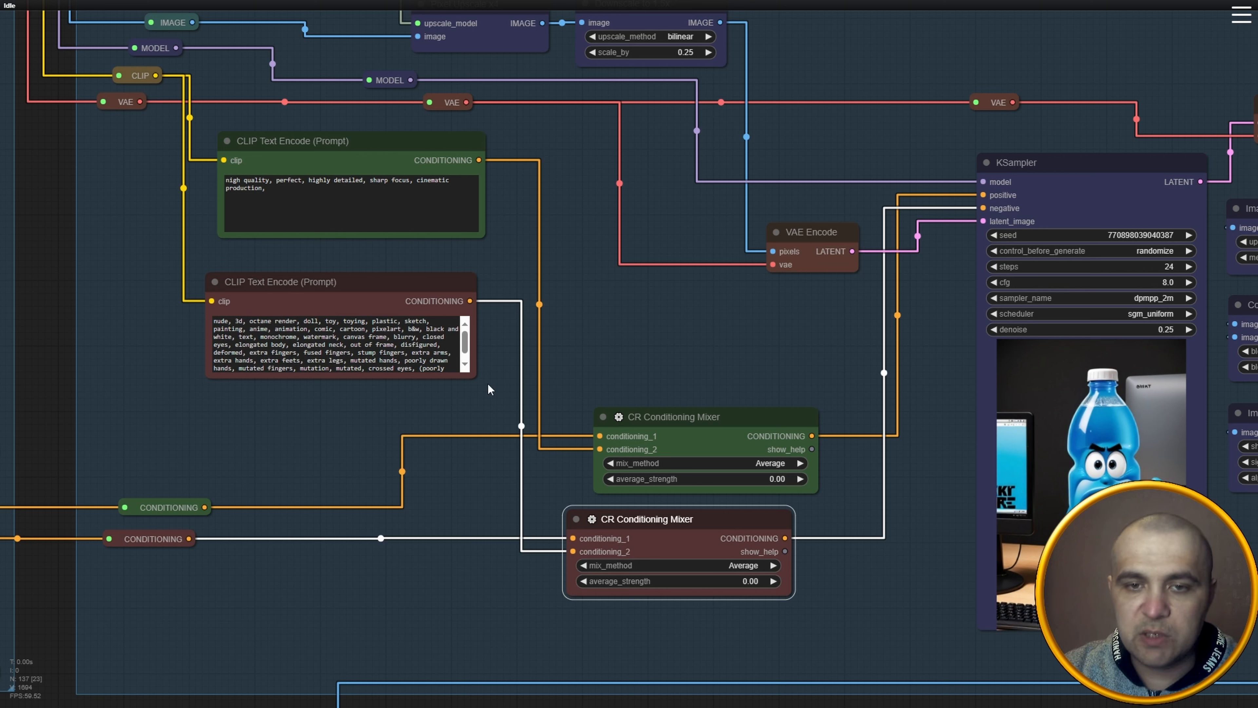
pyautogui.moveTo(659, 477); pyautogui.dragTo(770, 474)
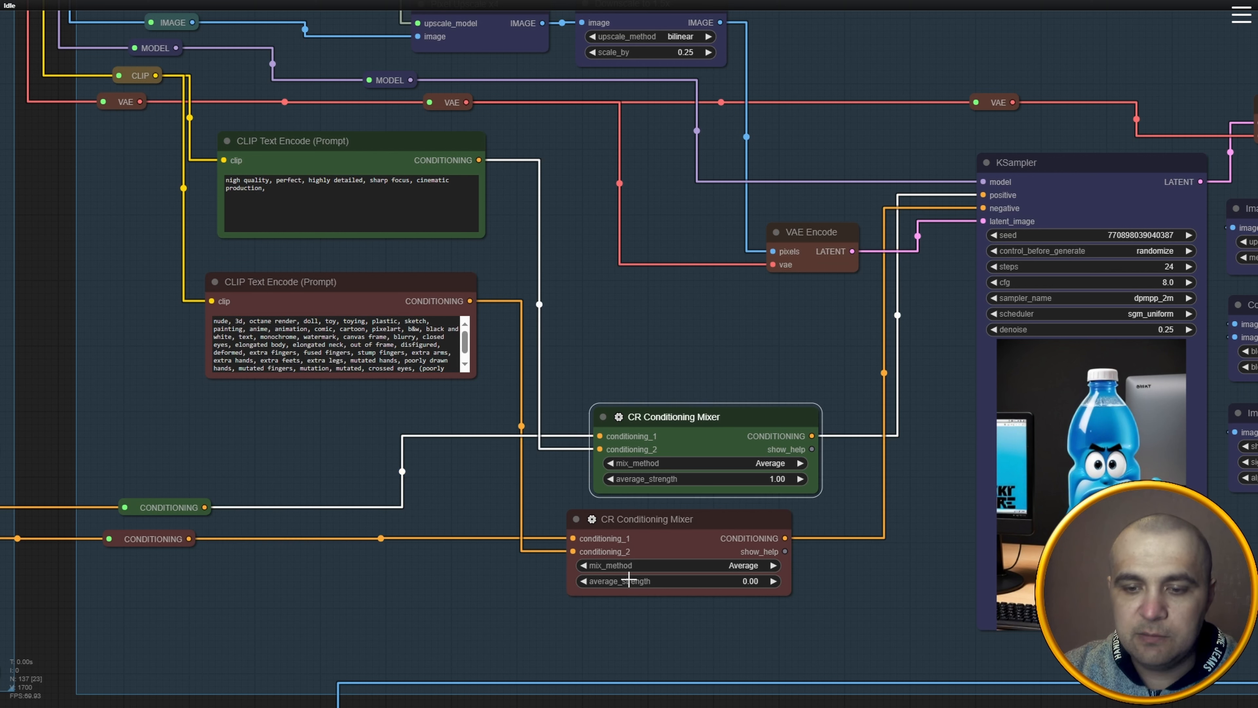
pyautogui.moveTo(628, 580); pyautogui.dragTo(780, 573)
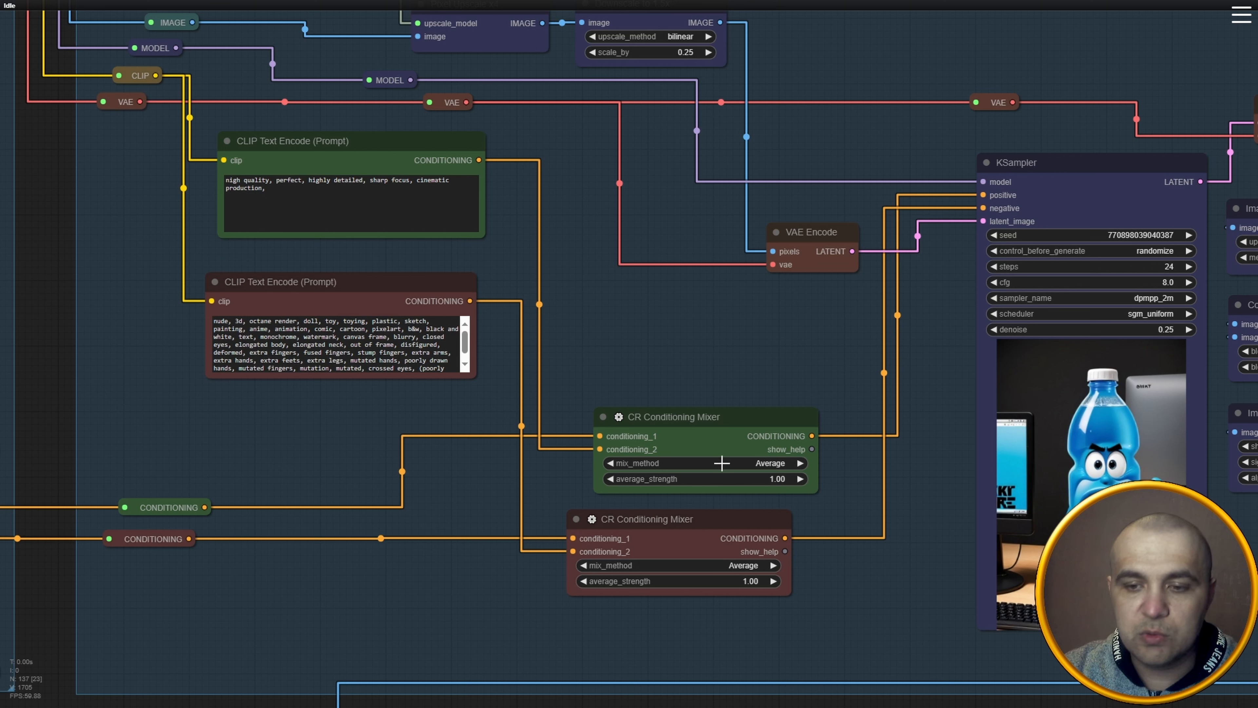
pyautogui.moveTo(732, 479); pyautogui.dragTo(716, 479)
pyautogui.click(768, 479)
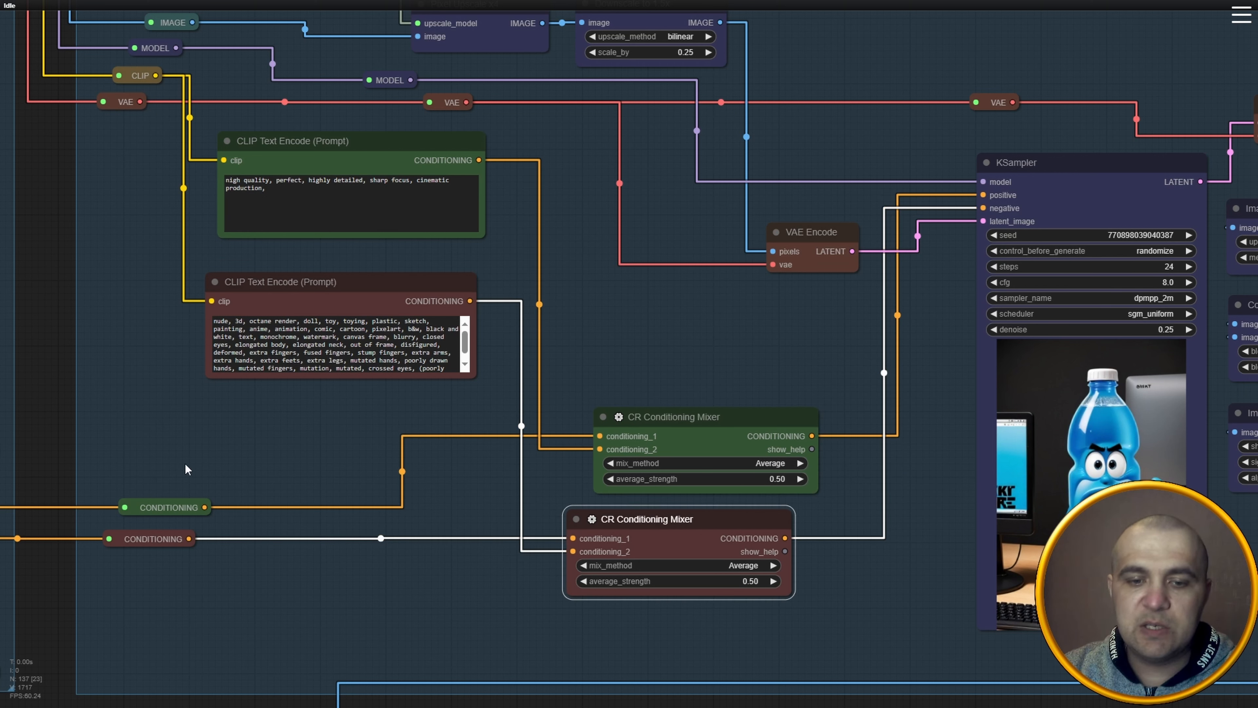
# Examine the First Generation, Refine and Upscaled images of the bottle character in the Results group.
pyautogui.scroll(-10, 522, 319)
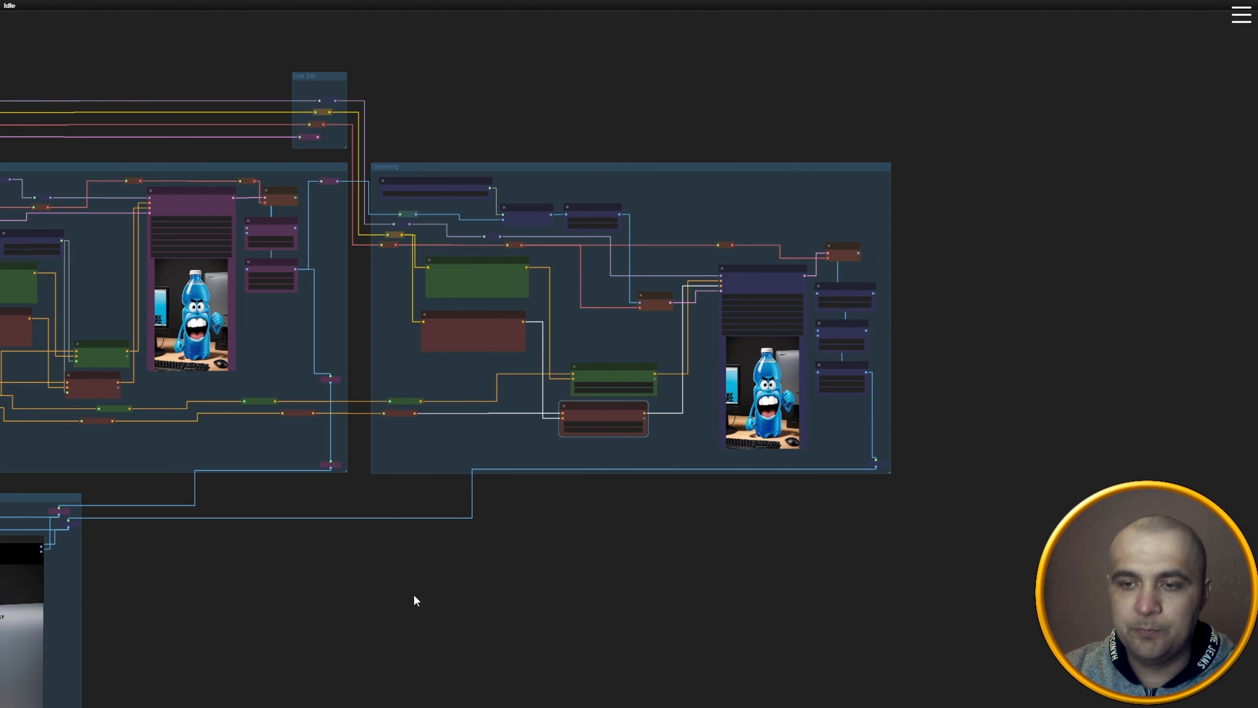
pyautogui.moveTo(374, 560); pyautogui.dragTo(1257, 286)
pyautogui.scroll(5, 603, 185)
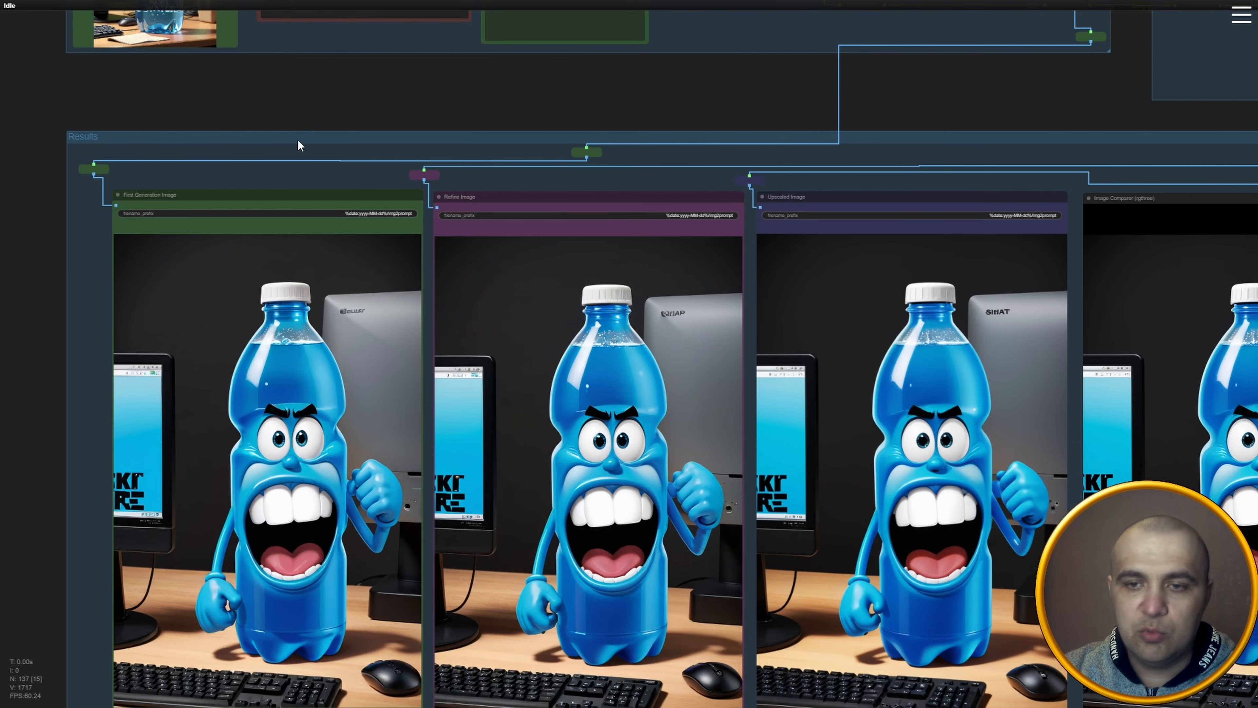
pyautogui.scroll(-3, 204, 142)
pyautogui.moveTo(255, 145); pyautogui.dragTo(211, 219)
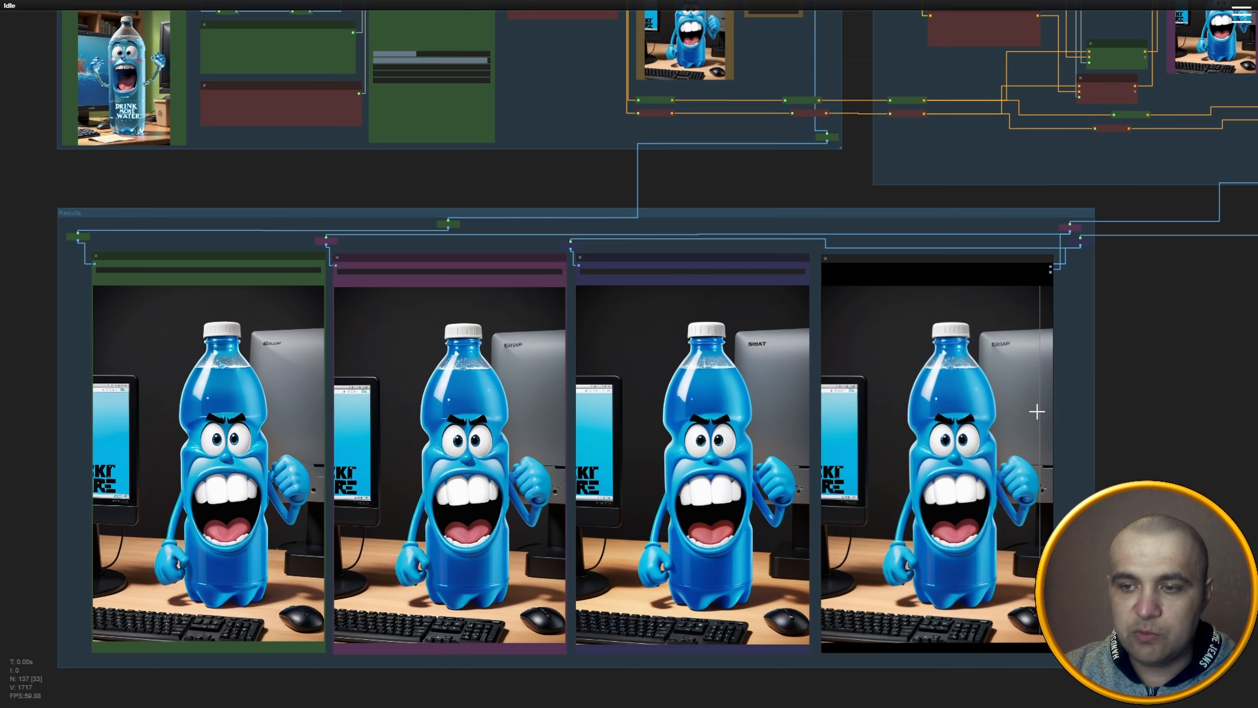
# Compare the two bottle image versions up close in the Results group's Image Comparer node.
pyautogui.scroll(2, 911, 472)
pyautogui.scroll(8, 953, 504)
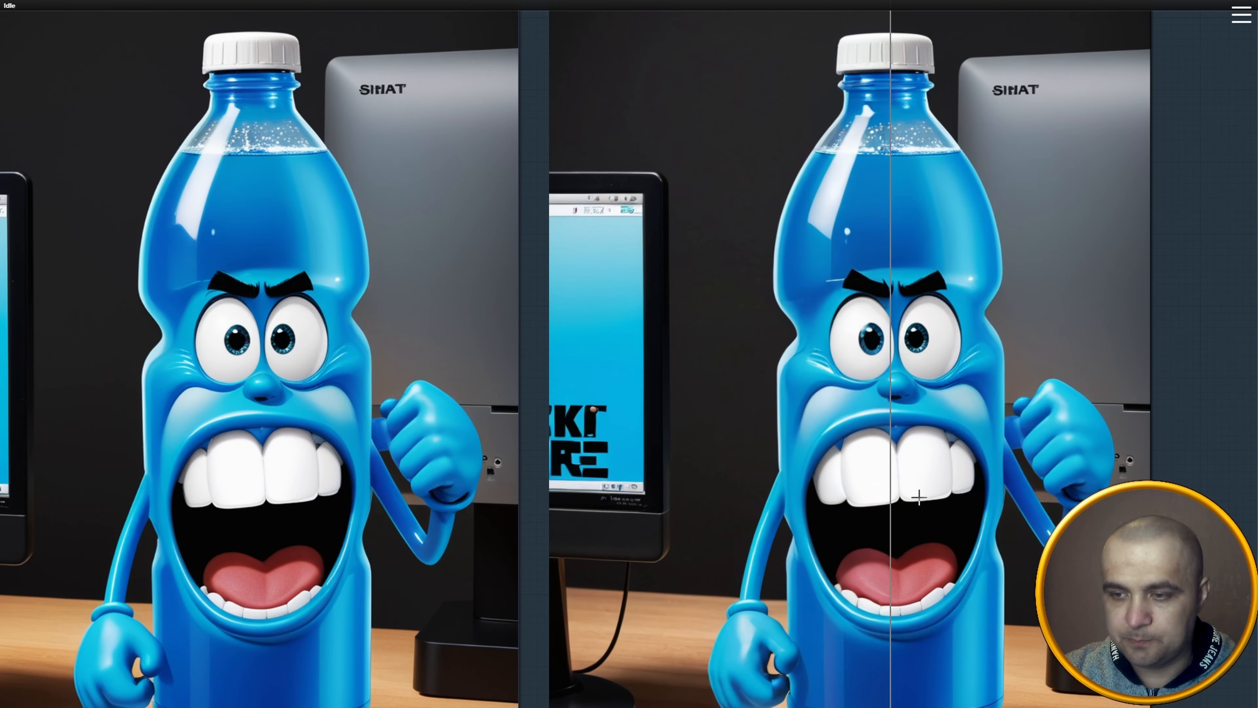
pyautogui.scroll(1, 920, 497)
pyautogui.moveTo(731, 407); pyautogui.dragTo(444, 368)
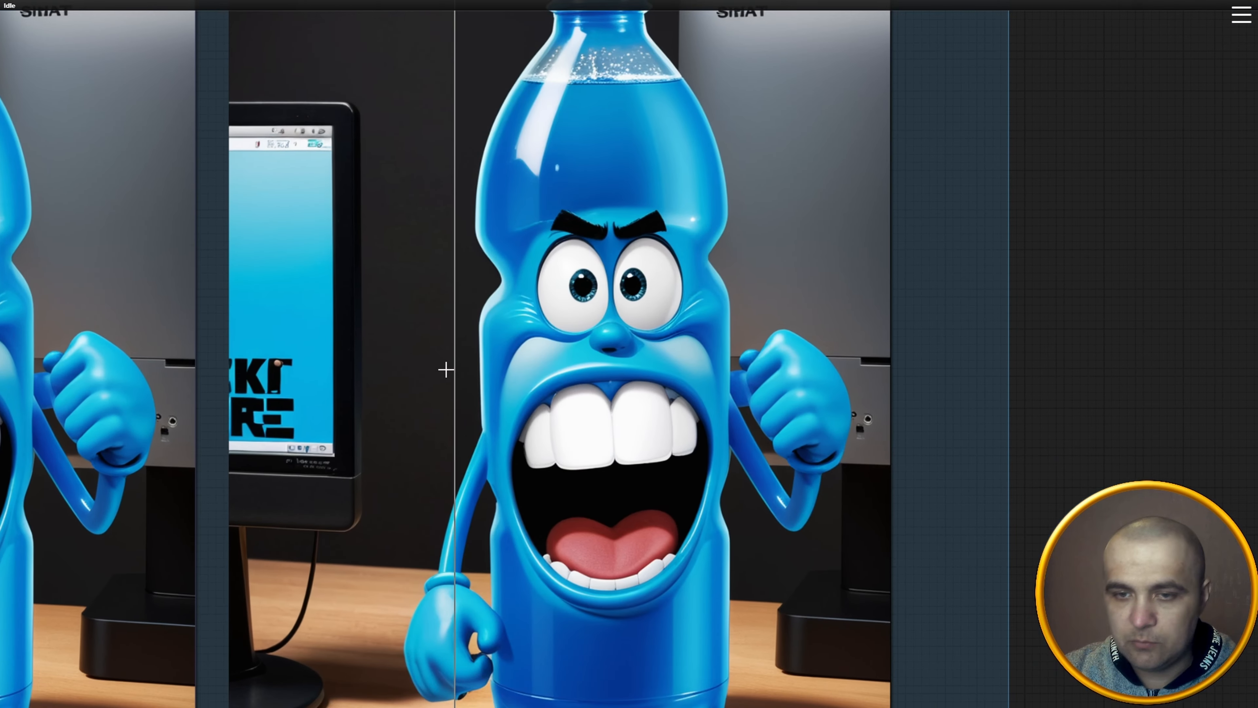
pyautogui.scroll(2, 540, 362)
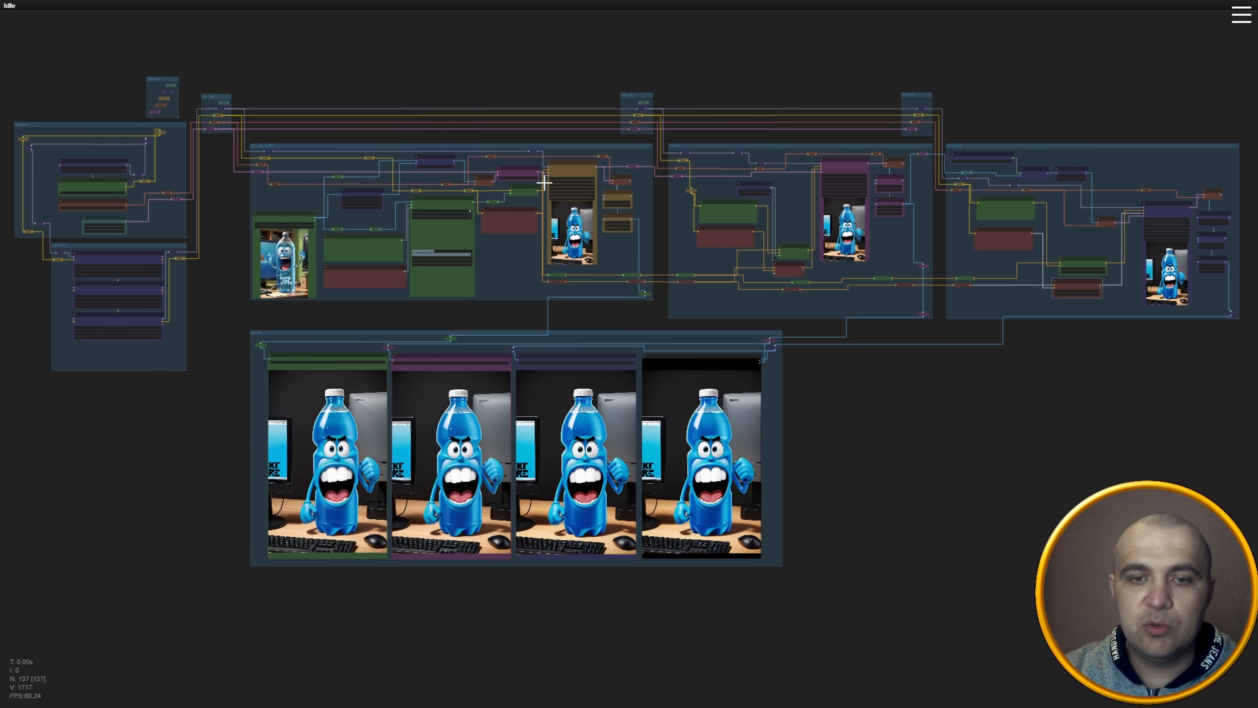
# Review the First Generation group's nodes and source image against the output images in the Results group.
pyautogui.scroll(8, 391, 154)
pyautogui.scroll(5, 517, 209)
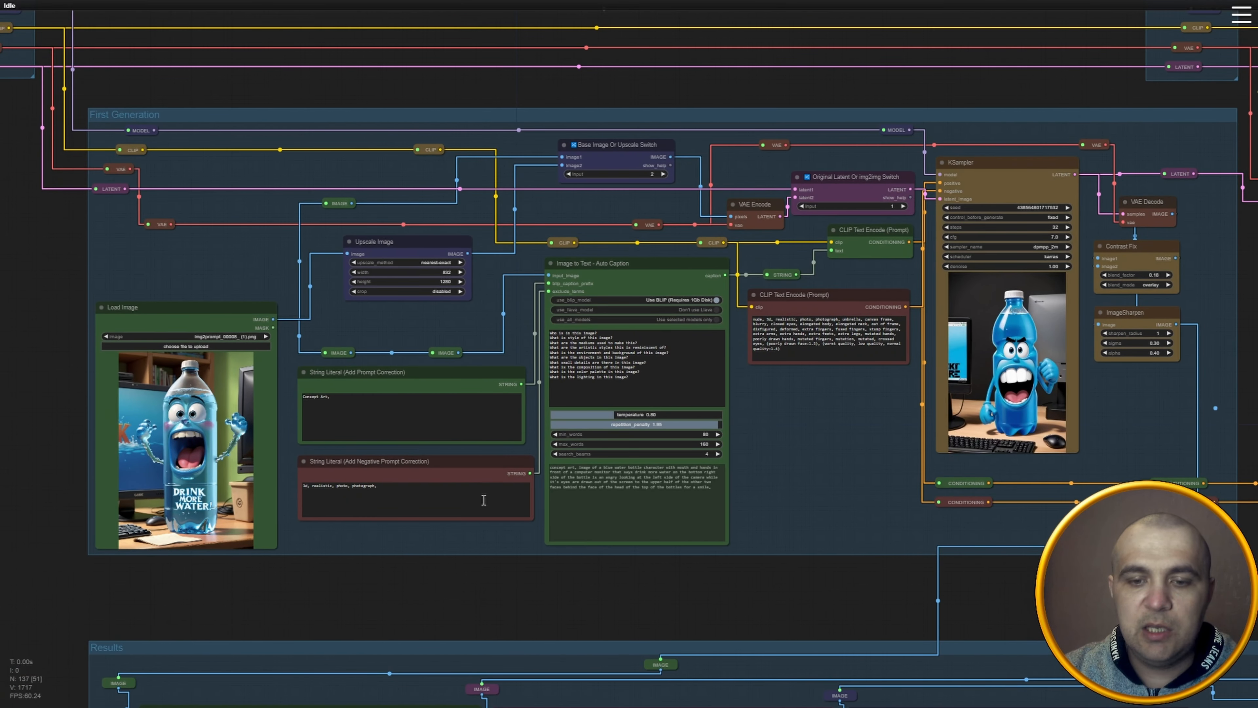
pyautogui.scroll(-4, 657, 632)
pyautogui.moveTo(836, 643); pyautogui.dragTo(712, 209)
pyautogui.scroll(1, 704, 220)
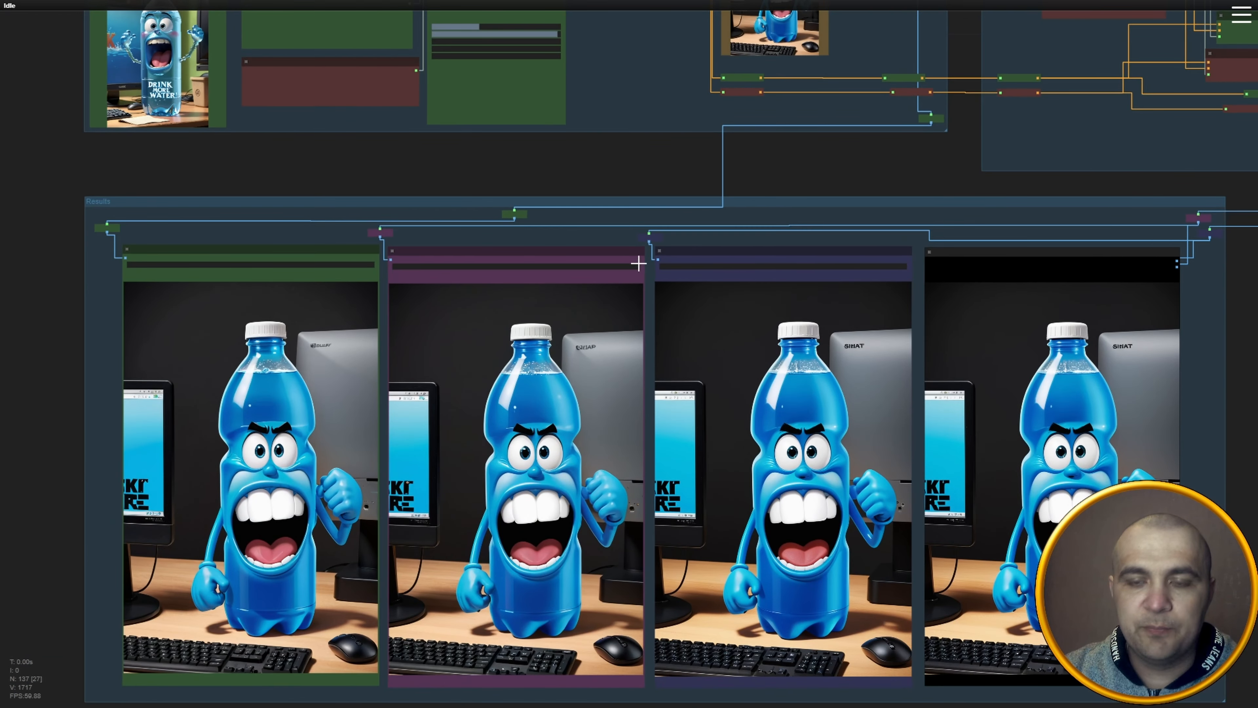
# Load the tractor image faceswapped_00010_.jpg into the First Generation group's Load Image node.
pyautogui.moveTo(621, 181); pyautogui.dragTo(717, 614)
pyautogui.scroll(2, 694, 584)
pyautogui.scroll(1, 636, 585)
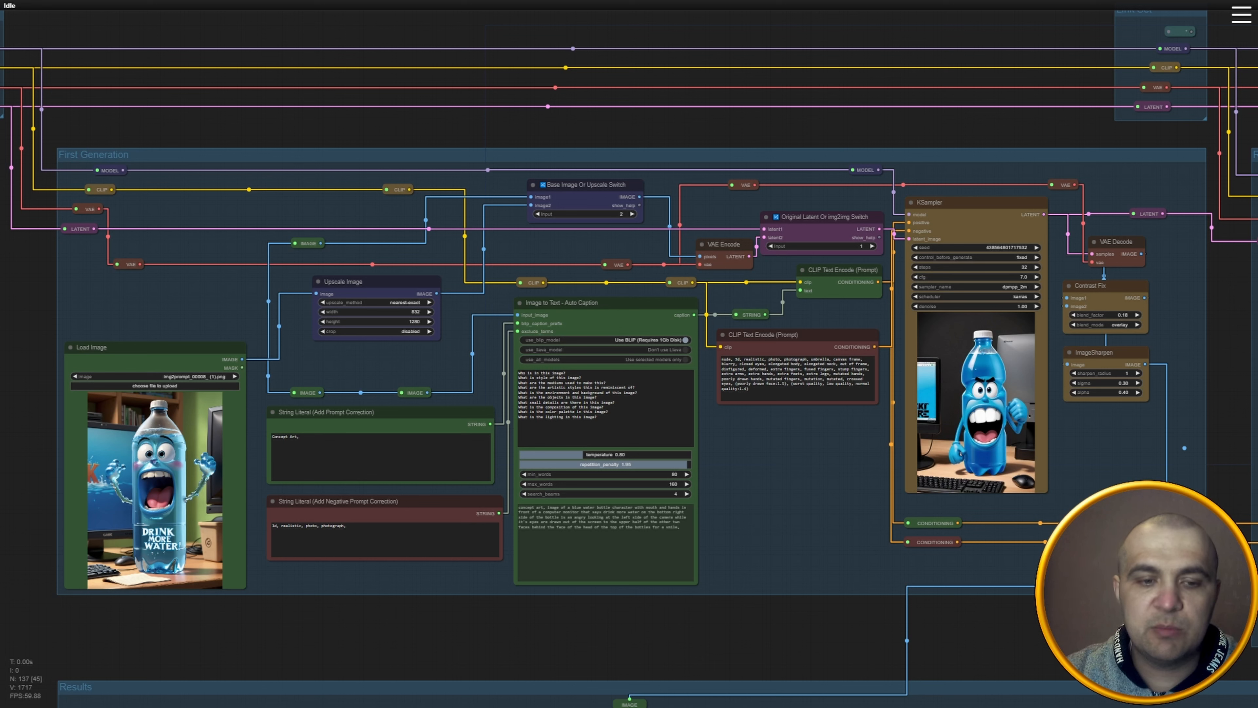
pyautogui.moveTo(1257, 396); pyautogui.dragTo(183, 430)
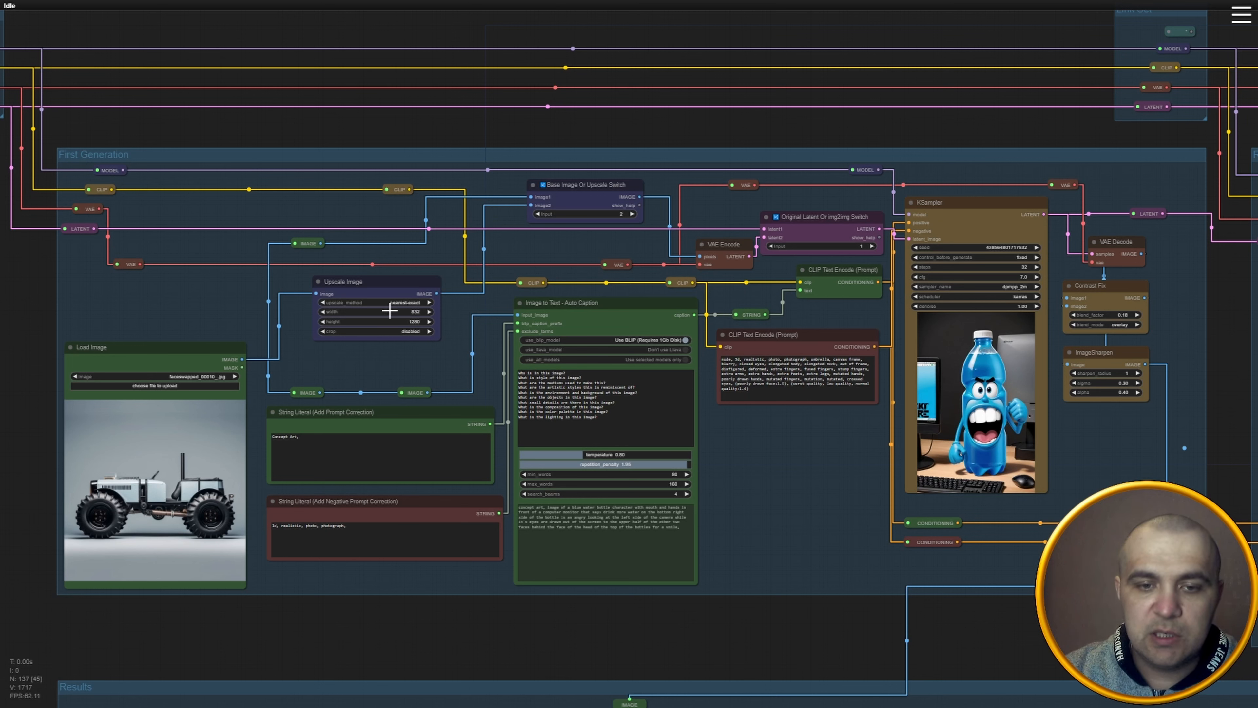
# Set both the width and height of the First Generation group's Upscale Image node to 1024.
pyautogui.click(379, 313)
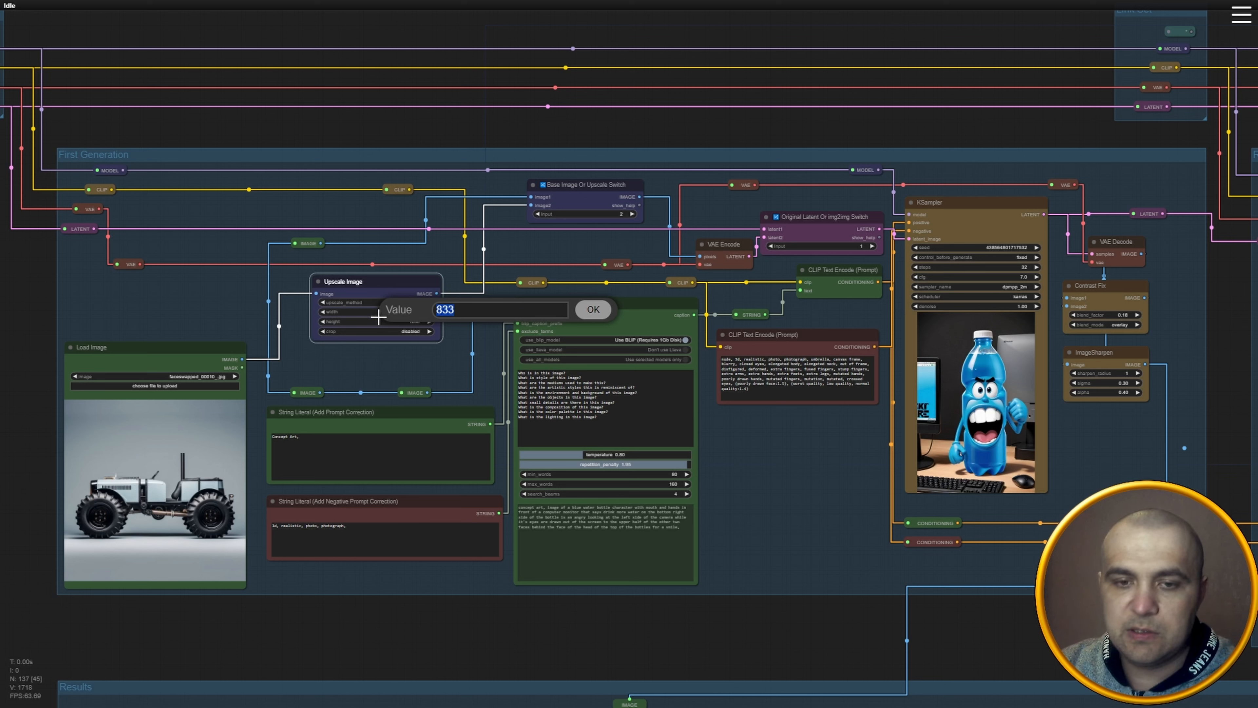
pyautogui.write('1024')
pyautogui.click(577, 312)
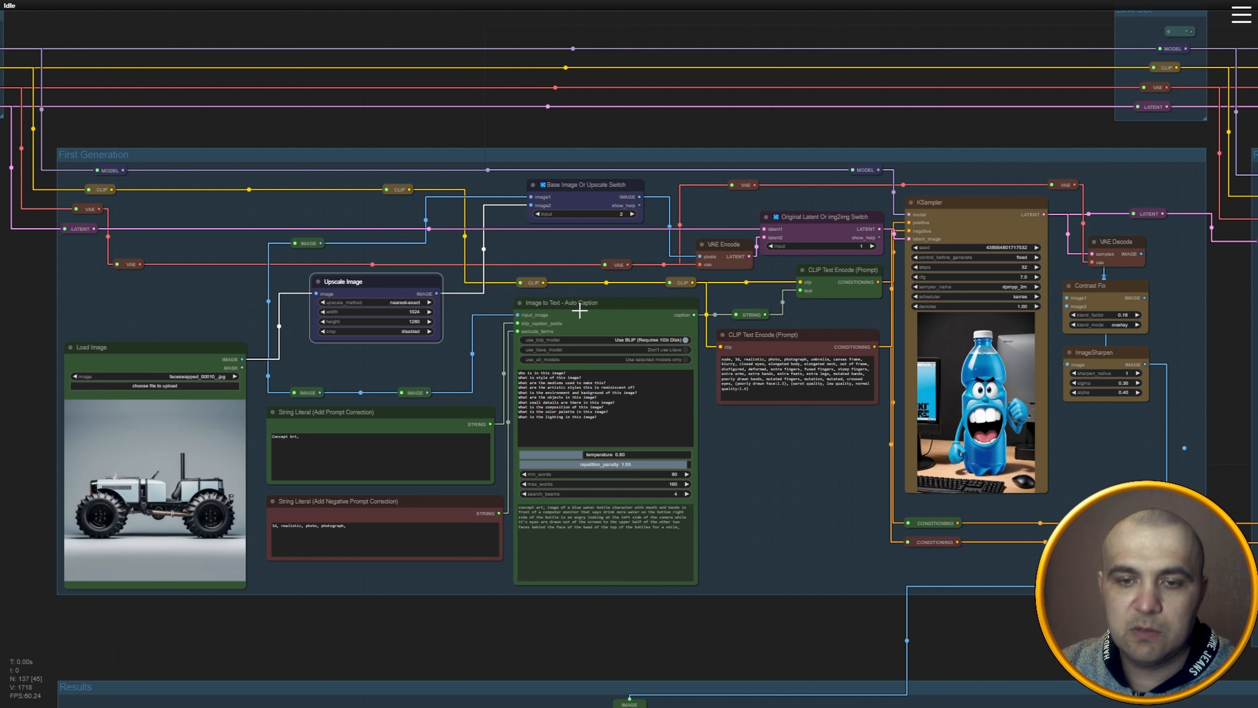
pyautogui.click(410, 322)
pyautogui.write('1024')
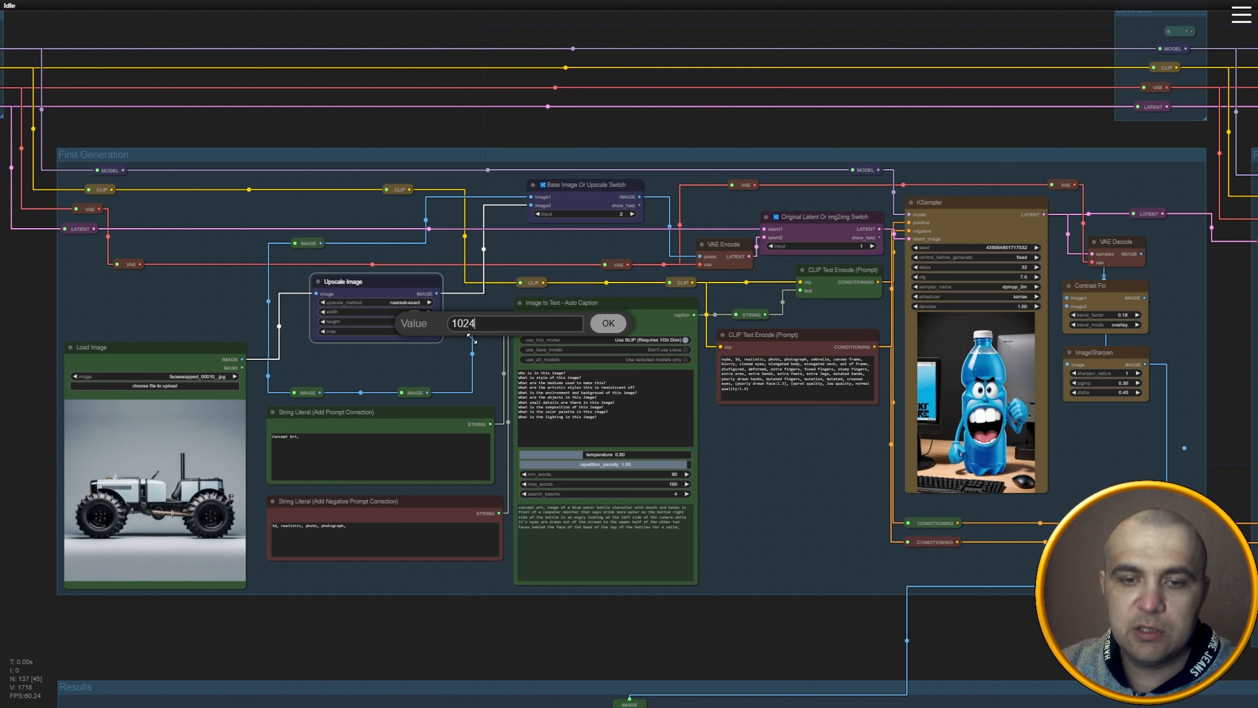
pyautogui.click(608, 323)
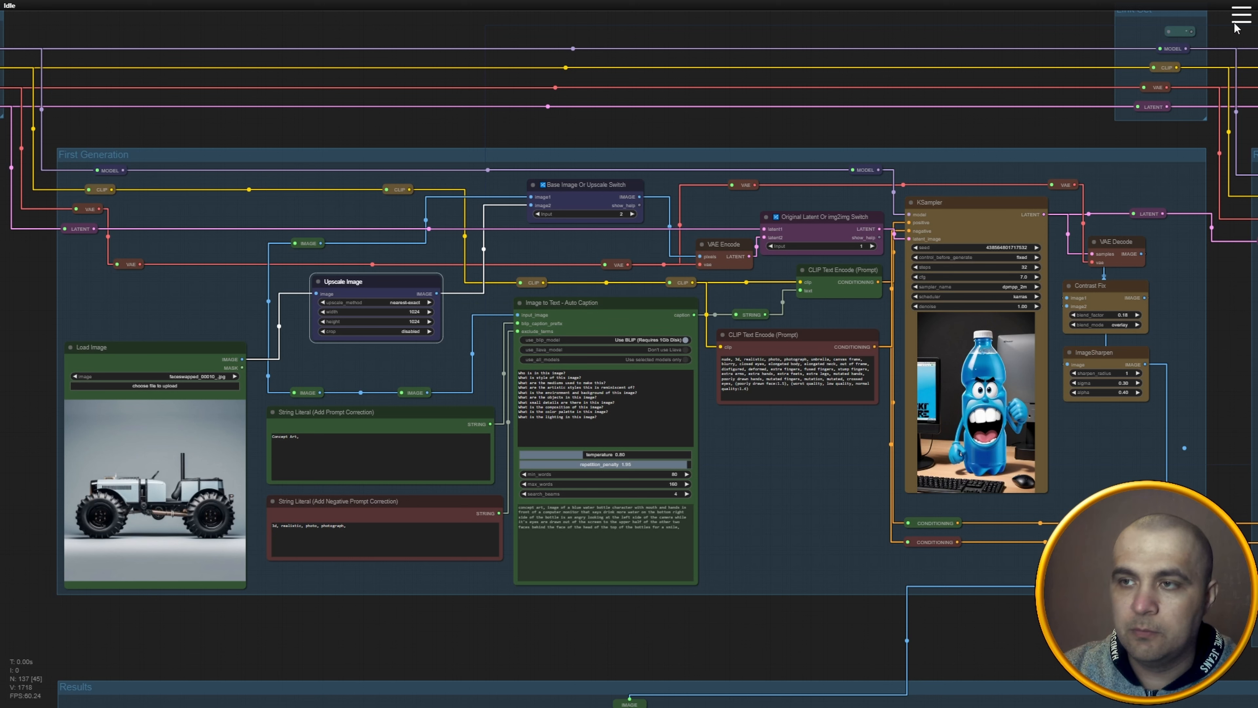
# Reopen the main menu, move it clear of the Load Image node, and queue the prompt.
pyautogui.click(1241, 15)
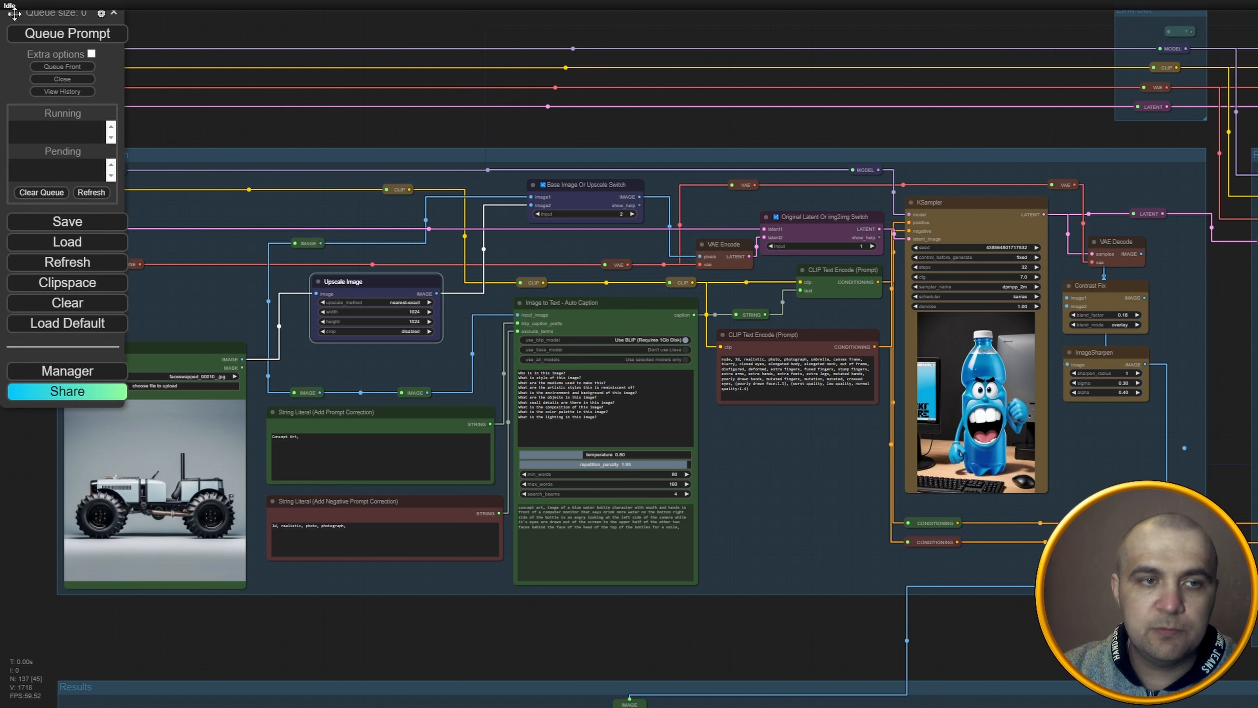
pyautogui.moveTo(14, 13); pyautogui.dragTo(1162, 24)
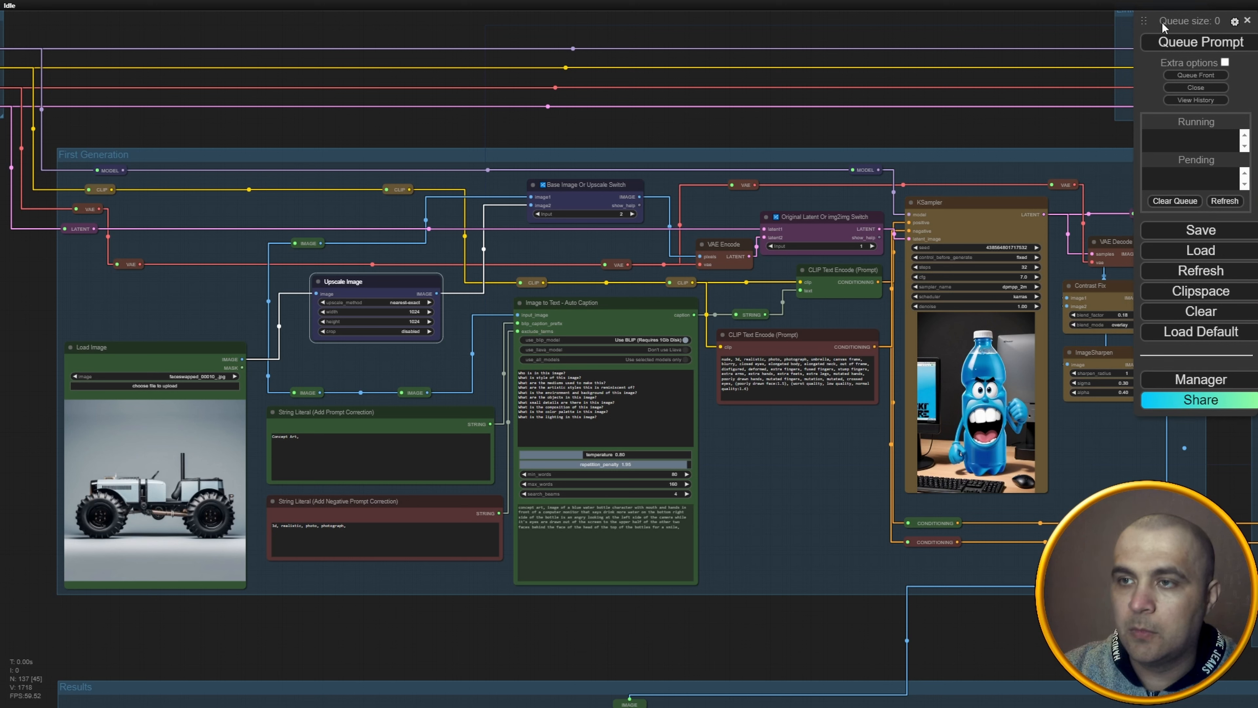
pyautogui.click(1199, 44)
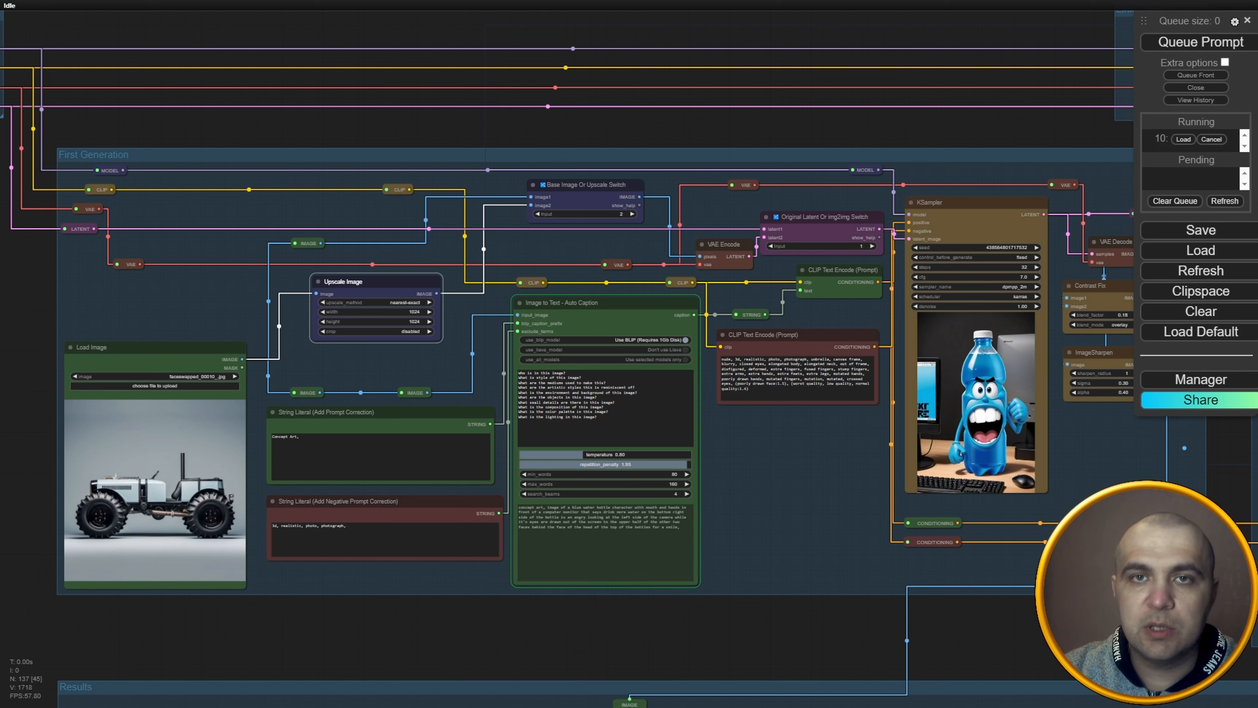
# Examine the generated, refined and upscaled tractor images in the Results group.
pyautogui.moveTo(811, 654); pyautogui.dragTo(713, 242)
pyautogui.scroll(-4, 768, 376)
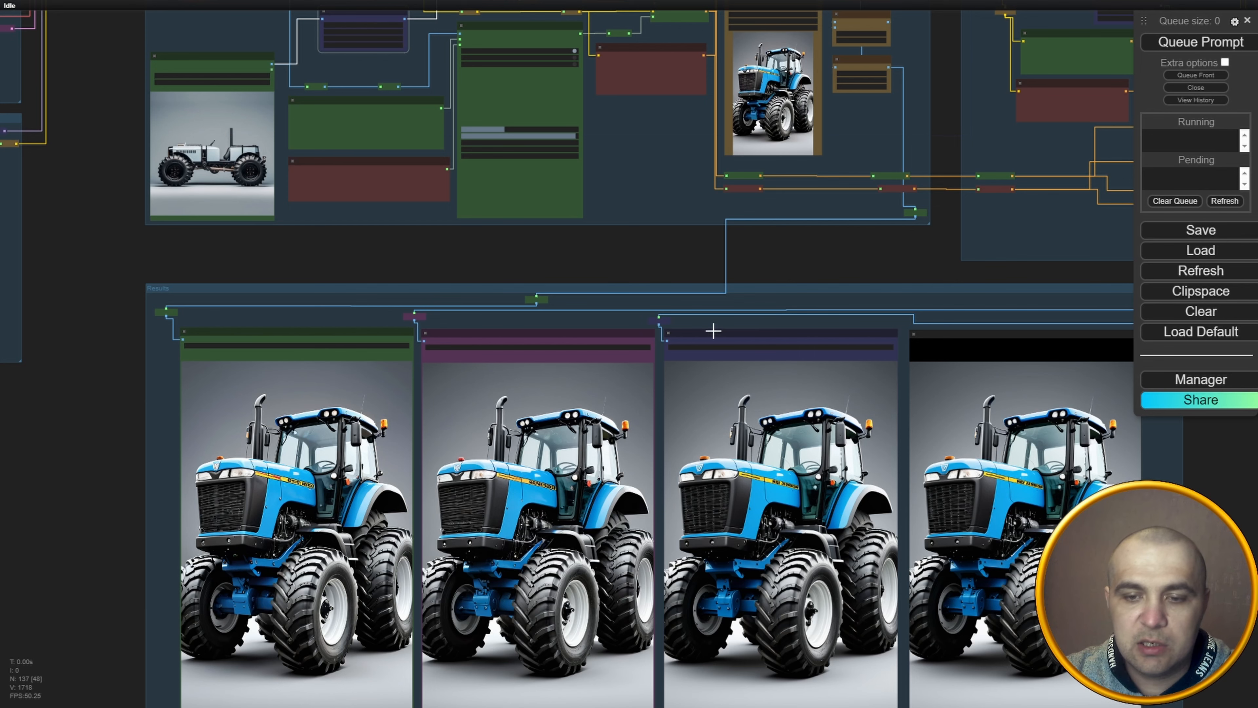
pyautogui.moveTo(742, 297); pyautogui.dragTo(598, 237)
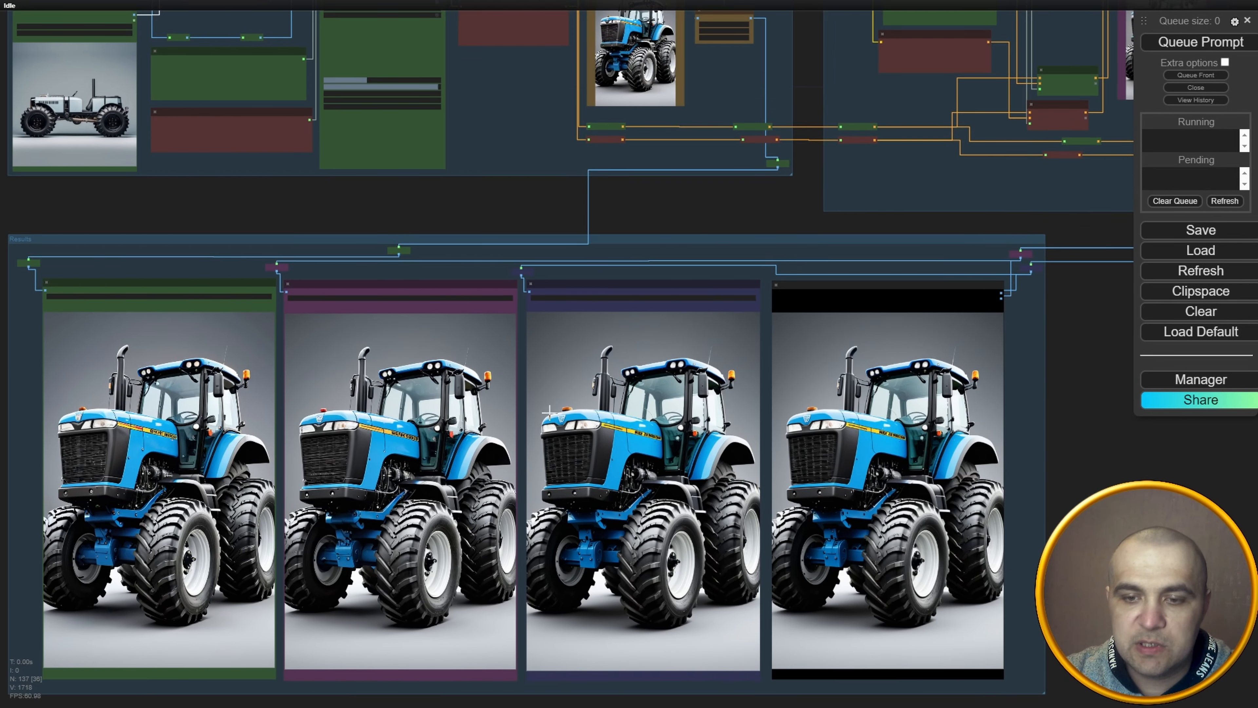
# Inspect the source tractor image and the caption generated by the Image to Text - Auto Caption node.
pyautogui.moveTo(425, 205); pyautogui.dragTo(586, 474)
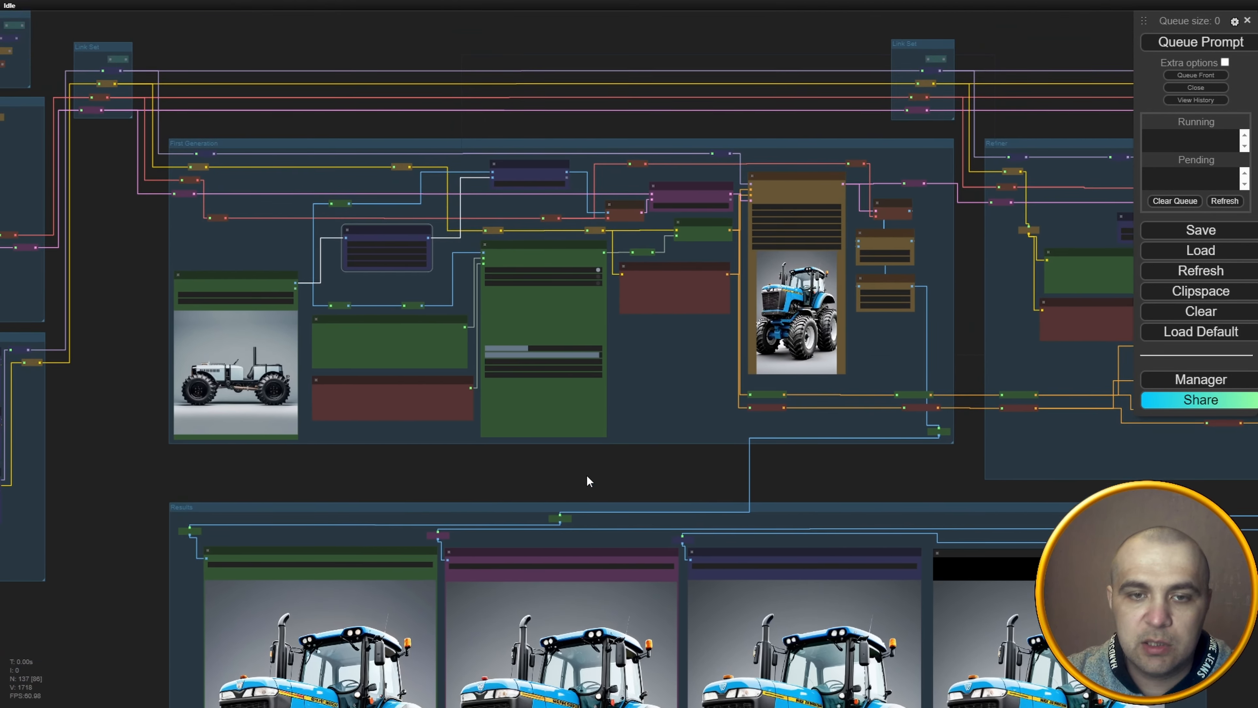
pyautogui.scroll(5, 375, 418)
pyautogui.scroll(1, 425, 423)
pyautogui.moveTo(427, 462); pyautogui.dragTo(513, 643)
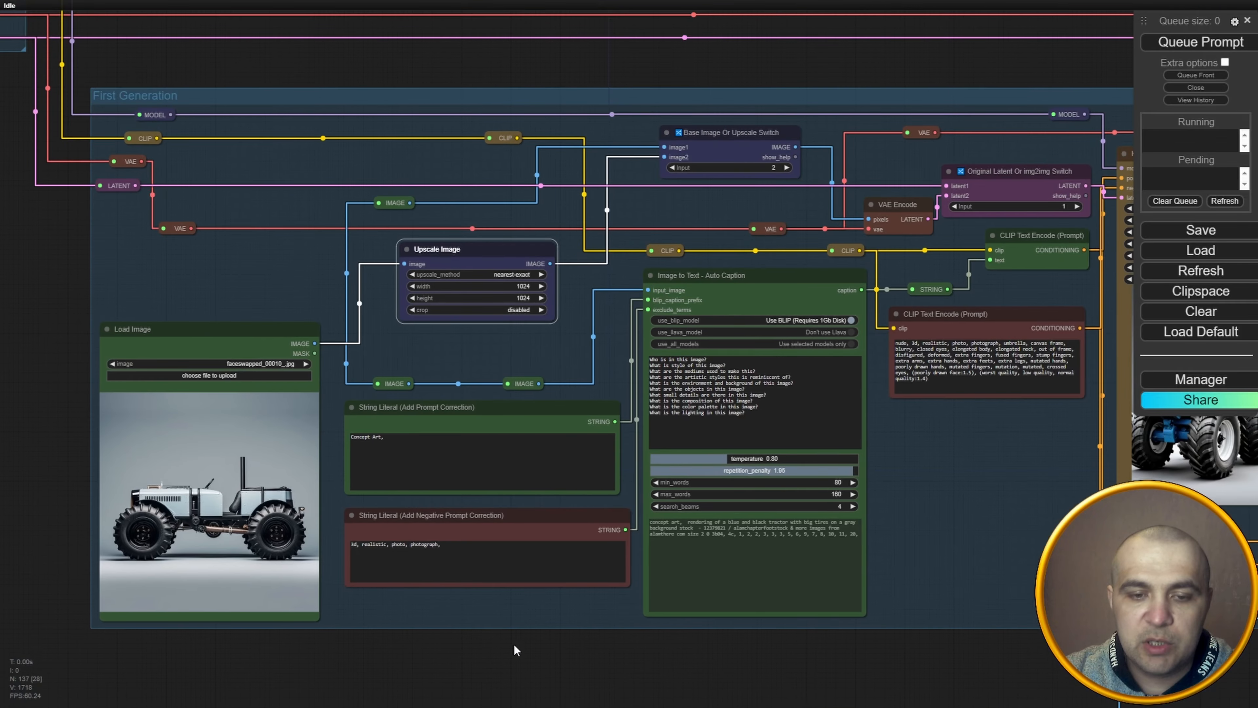
pyautogui.scroll(1, 513, 643)
pyautogui.scroll(2, 467, 606)
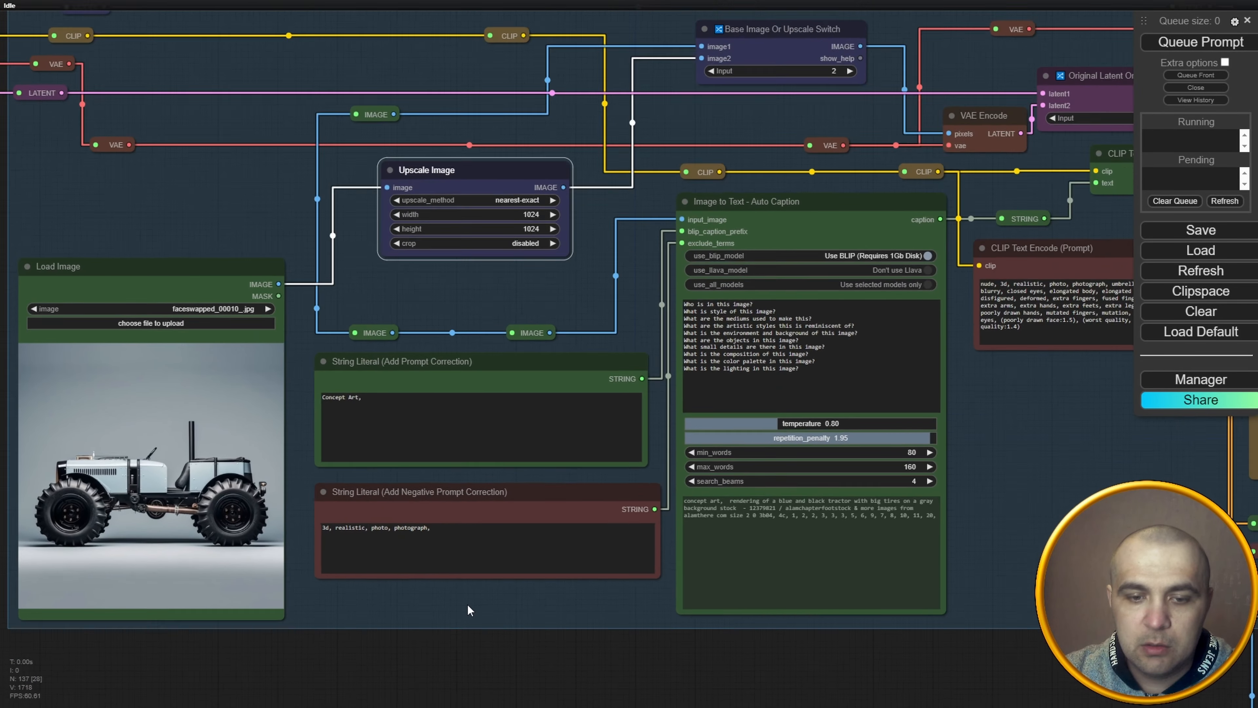
pyautogui.moveTo(472, 604); pyautogui.dragTo(493, 612)
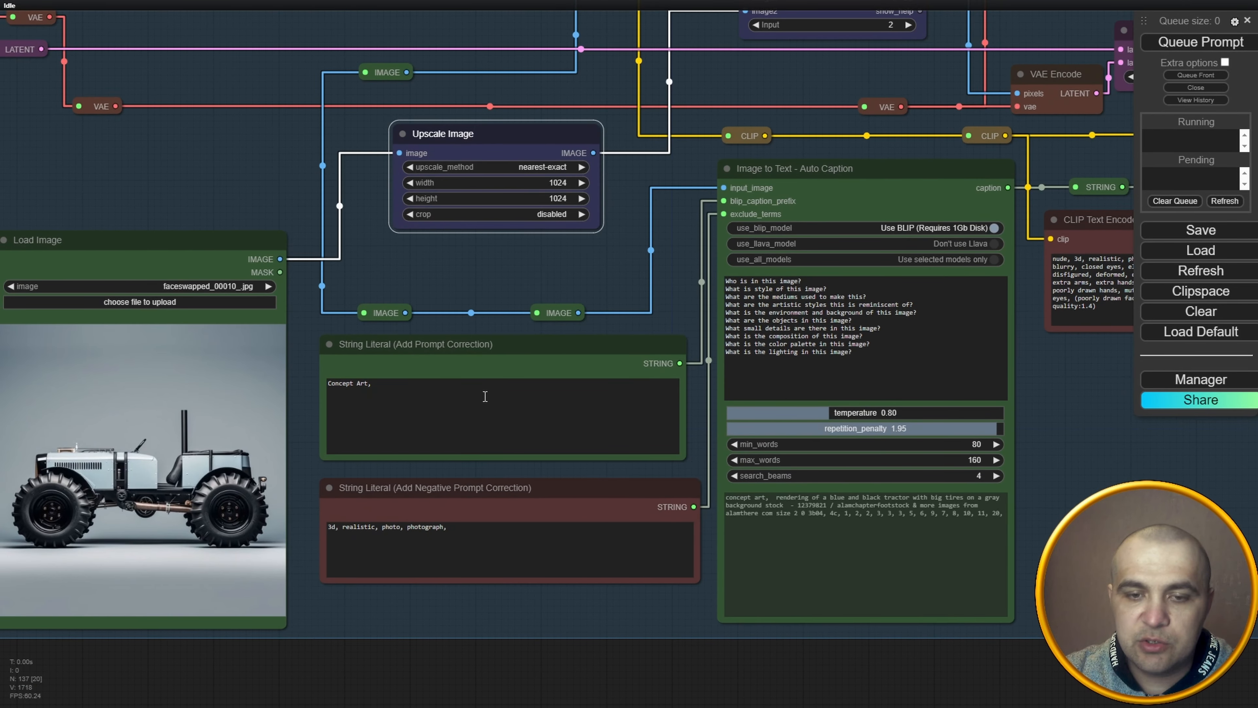
# Examine the text in the Add Prompt Correction and Add Negative Prompt Correction String Literal nodes.
pyautogui.moveTo(383, 387); pyautogui.dragTo(330, 385)
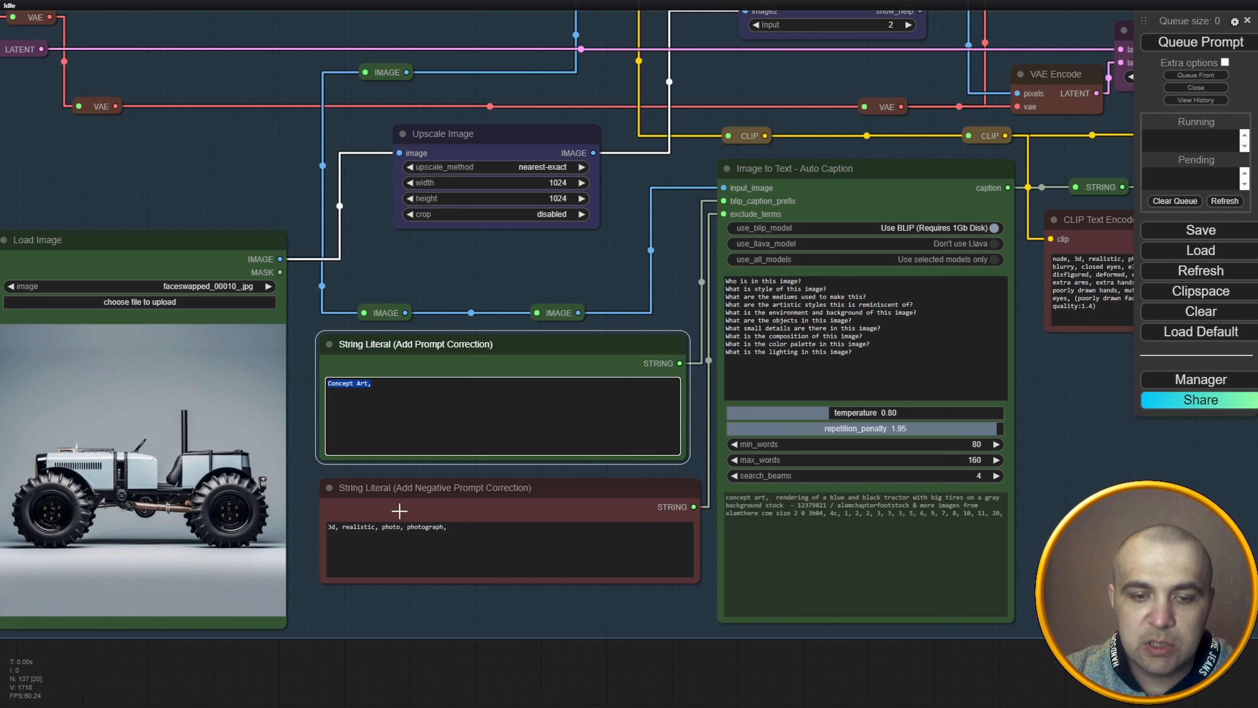
pyautogui.moveTo(431, 609); pyautogui.dragTo(430, 611)
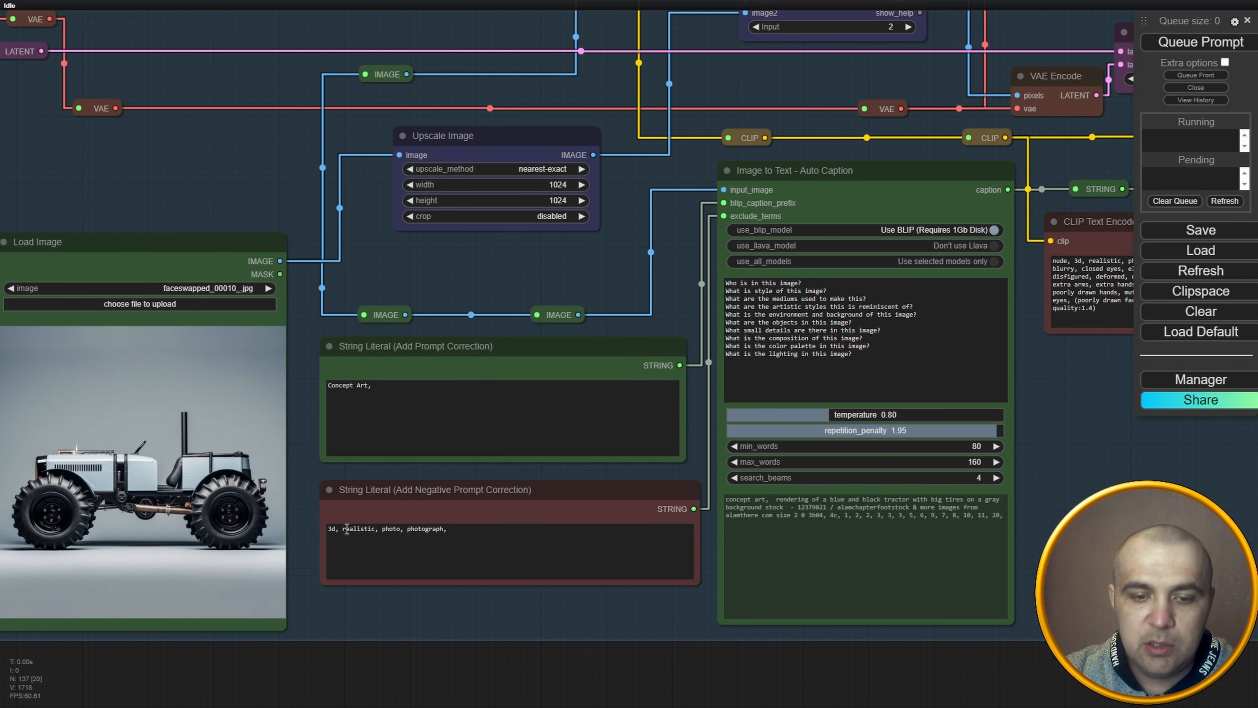
pyautogui.click(331, 546)
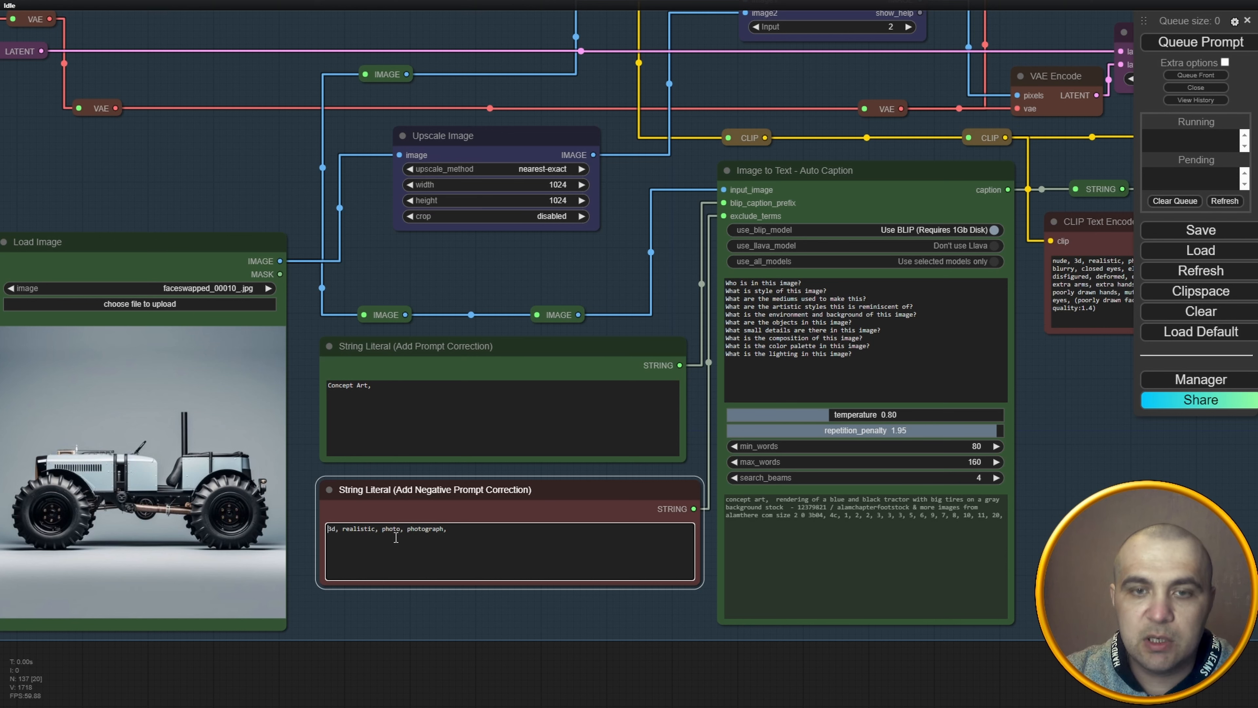
pyautogui.click(446, 618)
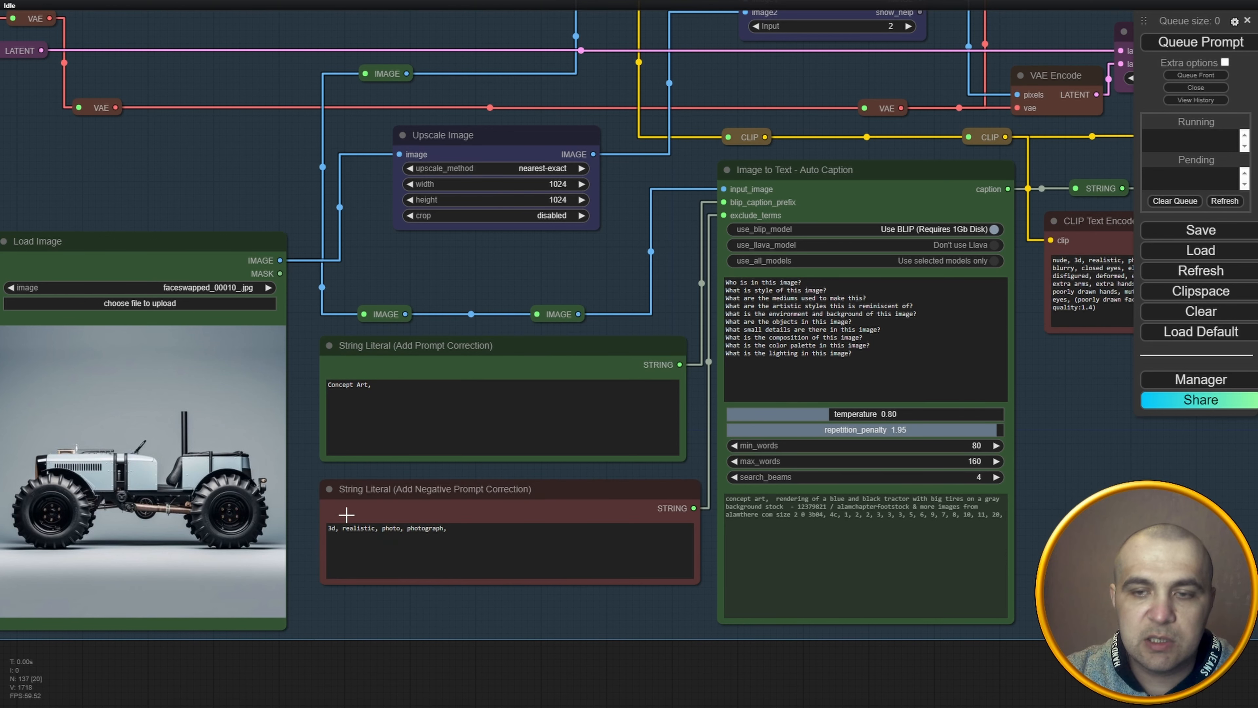
pyautogui.scroll(-1, 372, 513)
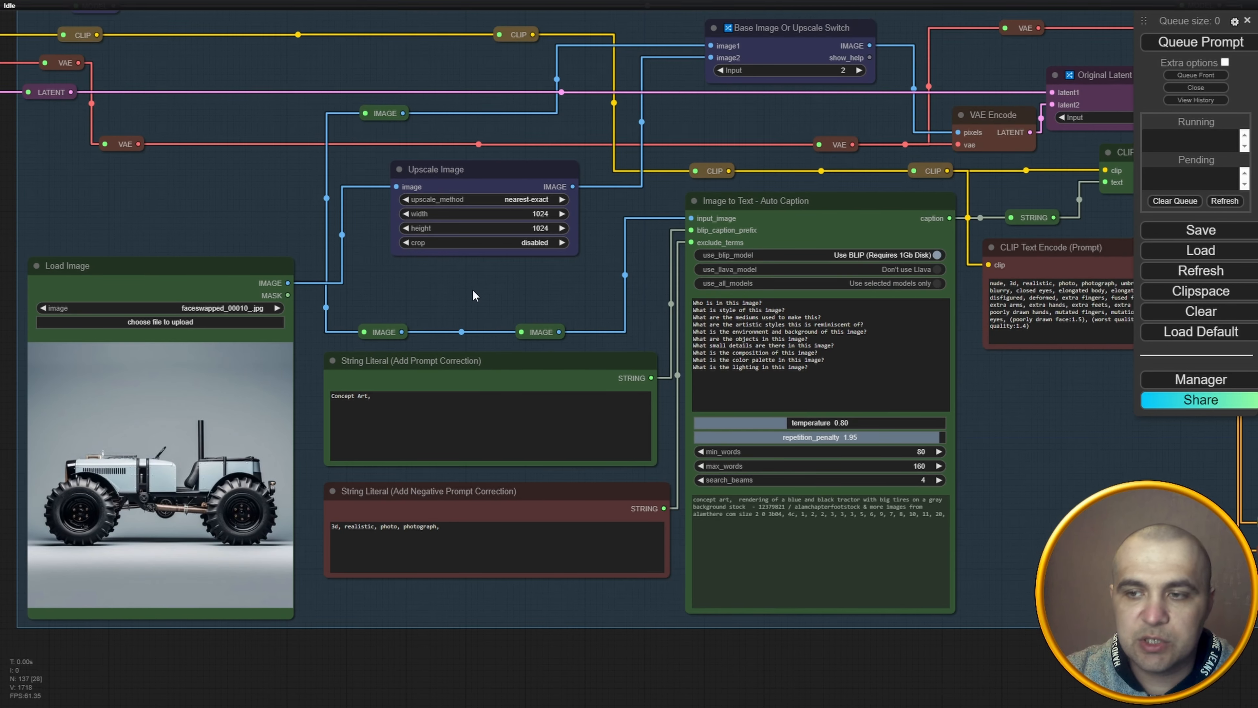
# Set the Original Latent Or img2img Switch to input 2 in the First Generation group.
pyautogui.moveTo(473, 290); pyautogui.dragTo(456, 304)
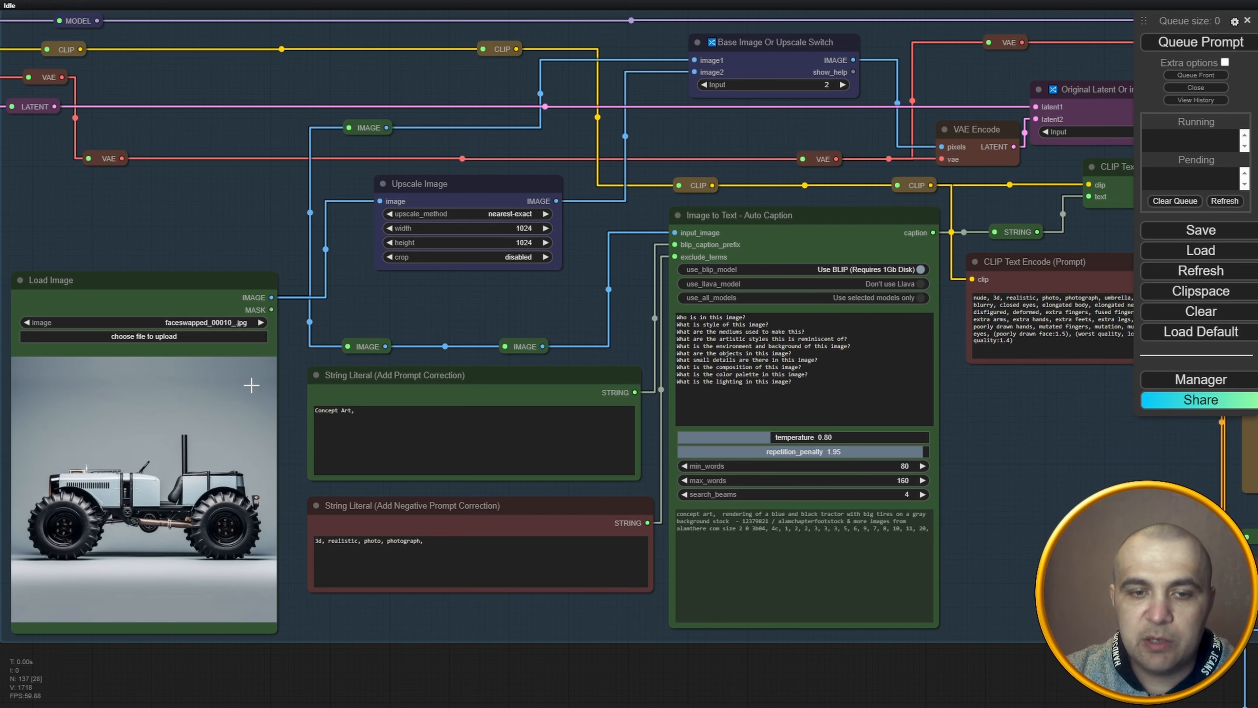
pyautogui.scroll(-1, 218, 418)
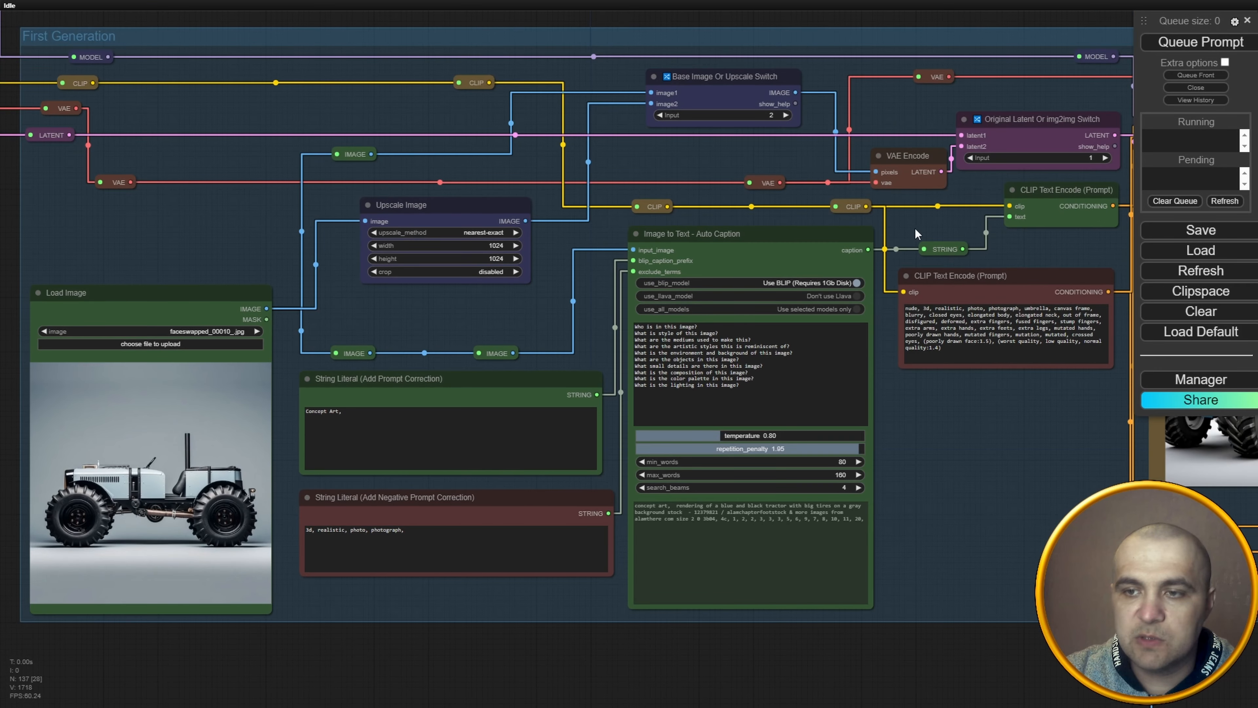
pyautogui.moveTo(914, 227); pyautogui.dragTo(643, 284)
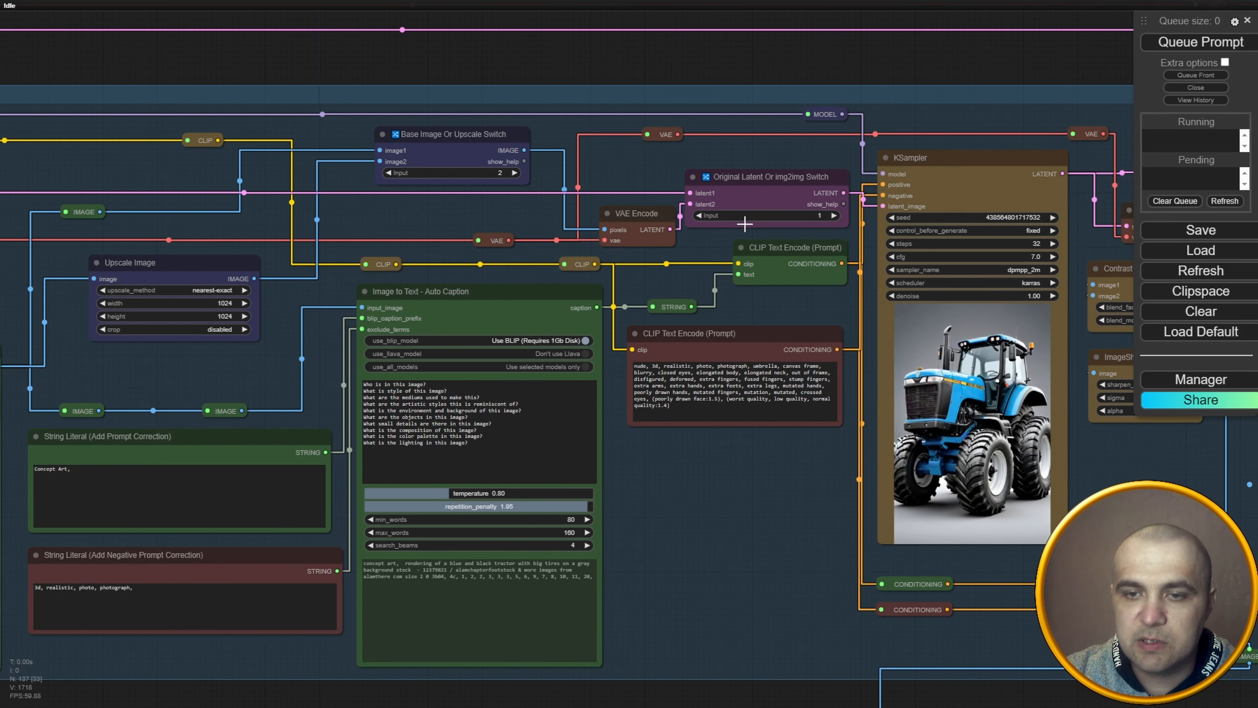
pyautogui.scroll(4, 848, 172)
pyautogui.moveTo(848, 172); pyautogui.dragTo(756, 183)
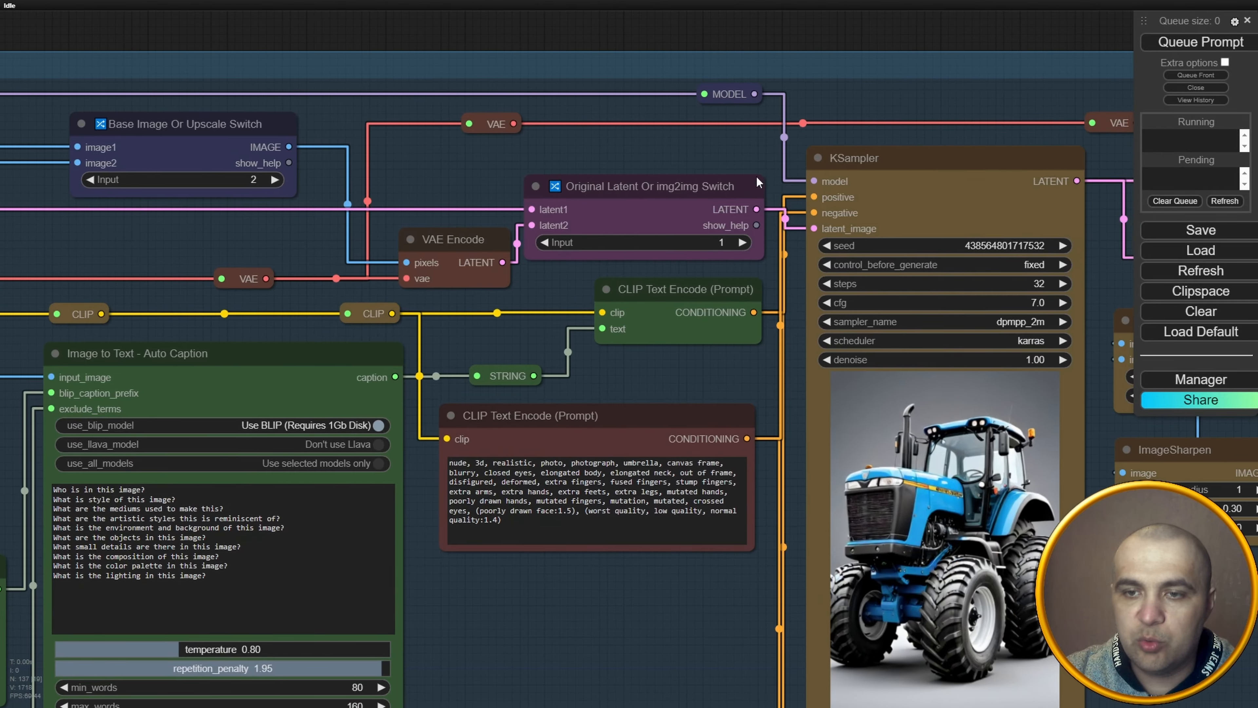
pyautogui.click(748, 243)
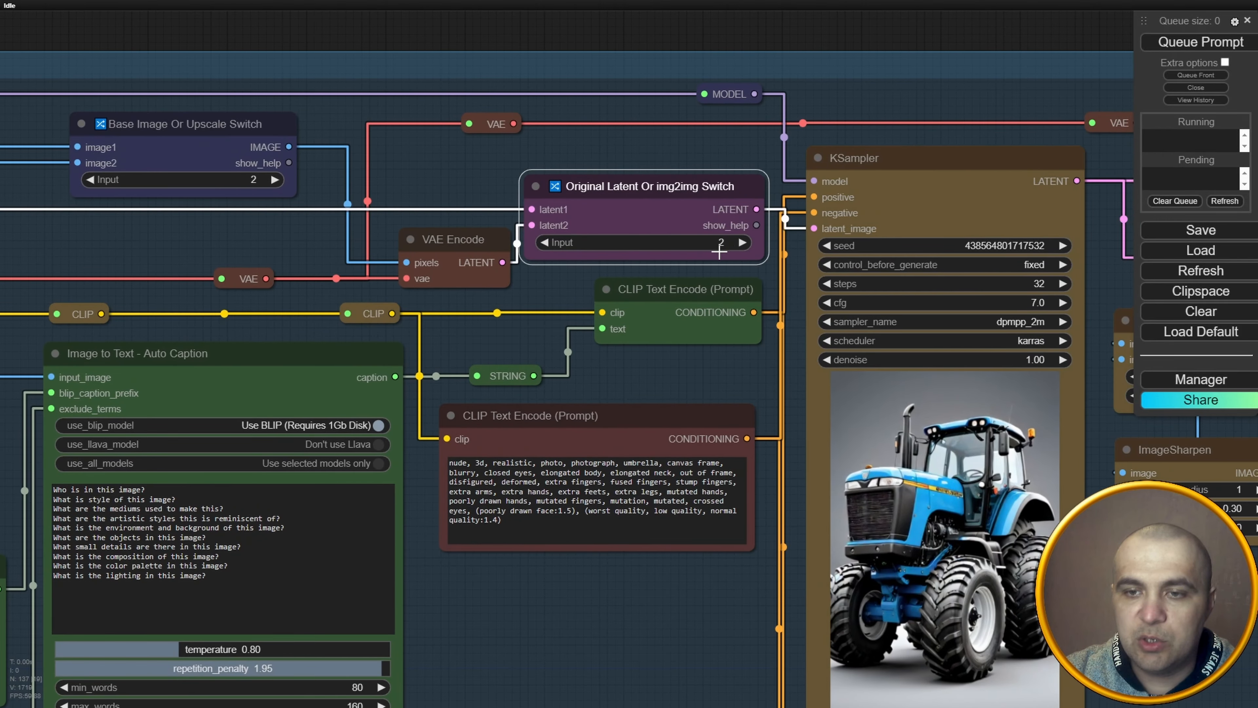
# Lower the denoise of the First Generation KSampler to about 0.46.
pyautogui.scroll(-5, 729, 246)
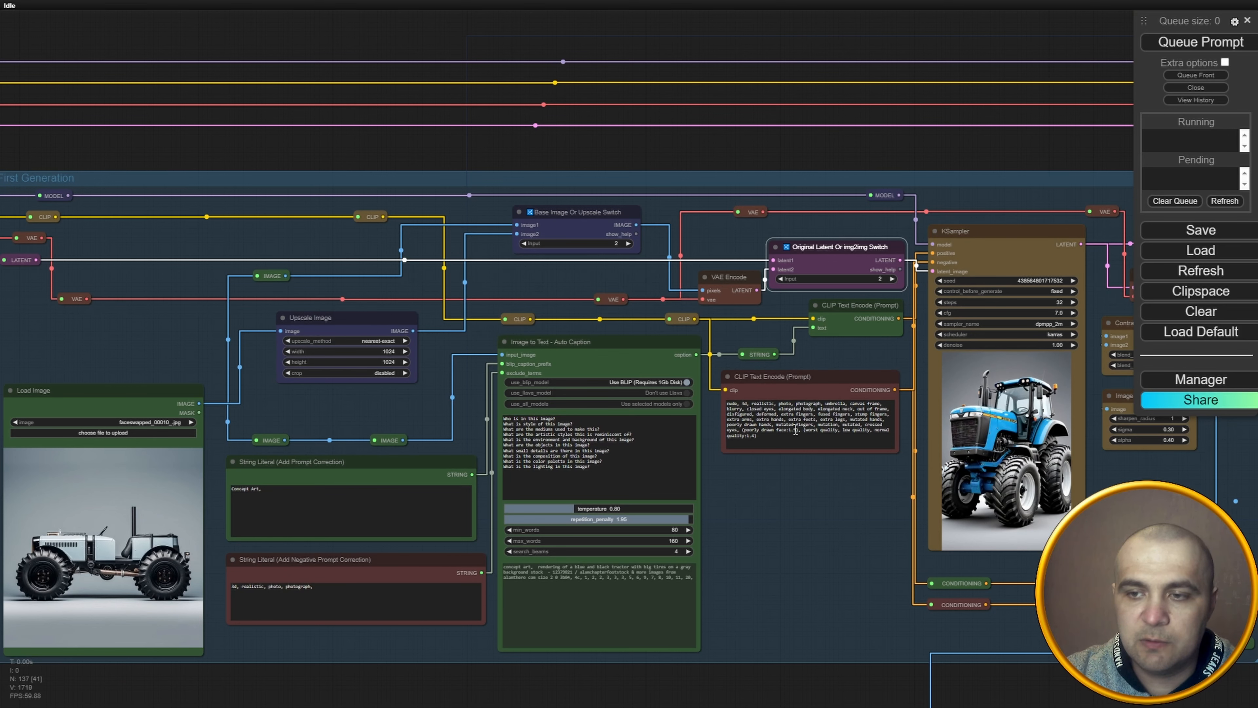
pyautogui.moveTo(809, 520); pyautogui.dragTo(603, 515)
pyautogui.scroll(4, 864, 435)
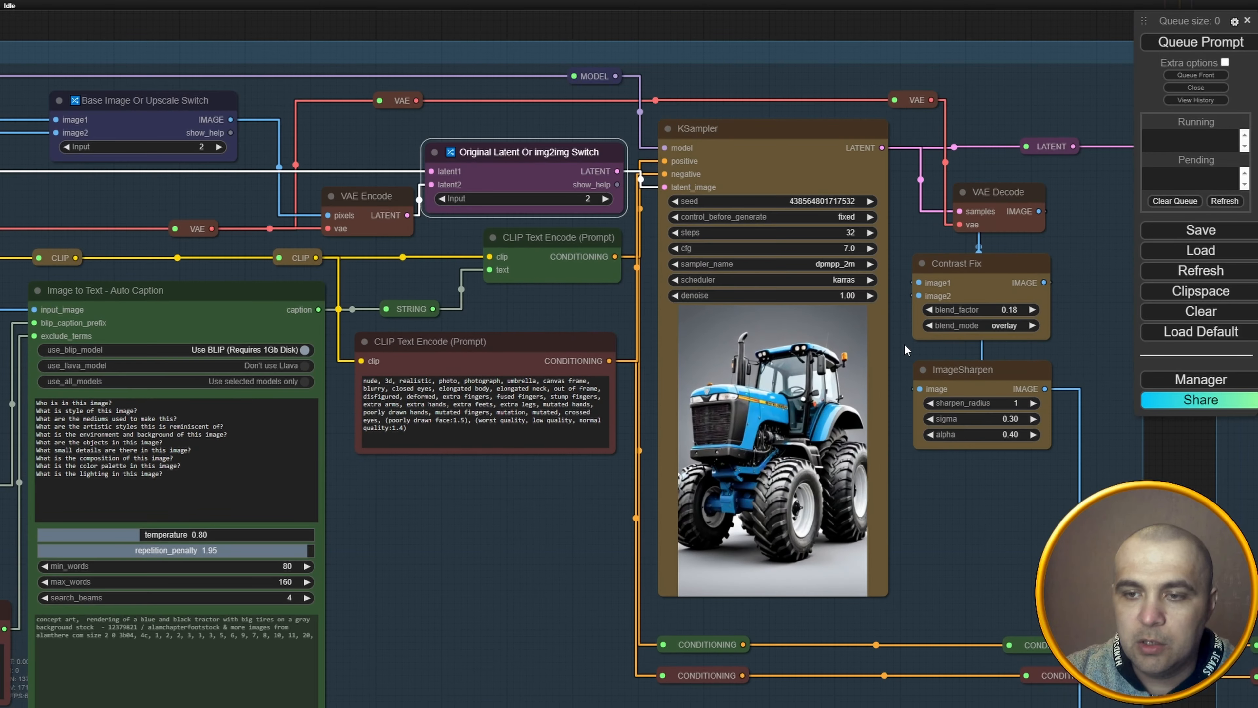
pyautogui.scroll(6, 896, 312)
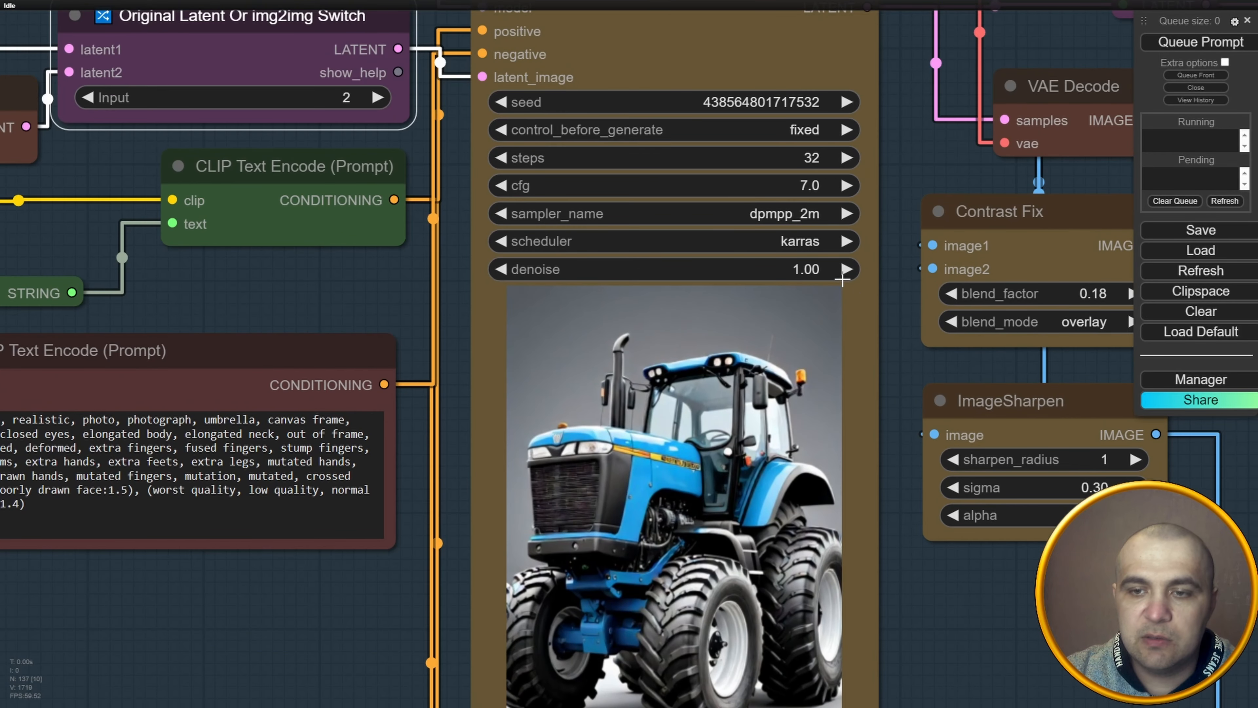
pyautogui.moveTo(741, 268); pyautogui.dragTo(704, 265)
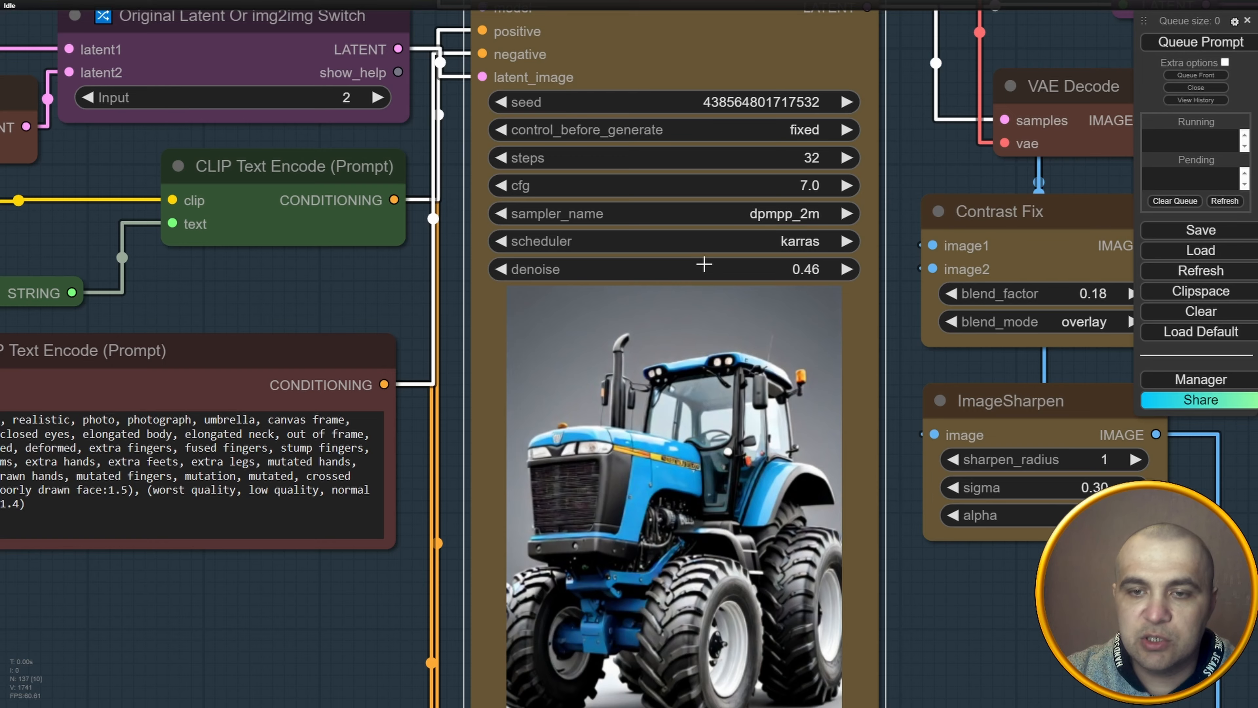
# Set the First Generation KSampler's denoise to 0.65.
pyautogui.scroll(-5, 411, 295)
pyautogui.moveTo(205, 532); pyautogui.dragTo(789, 459)
pyautogui.scroll(-2, 789, 459)
pyautogui.scroll(-1, 788, 458)
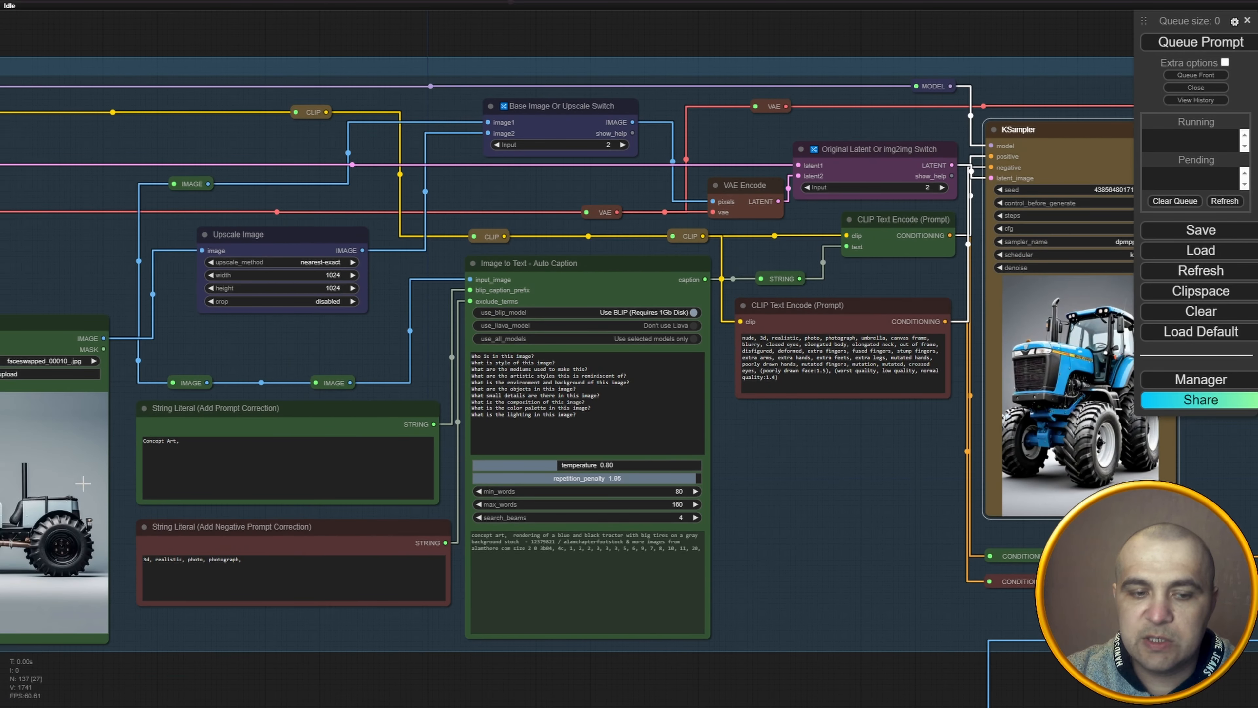
pyautogui.scroll(-1, 56, 491)
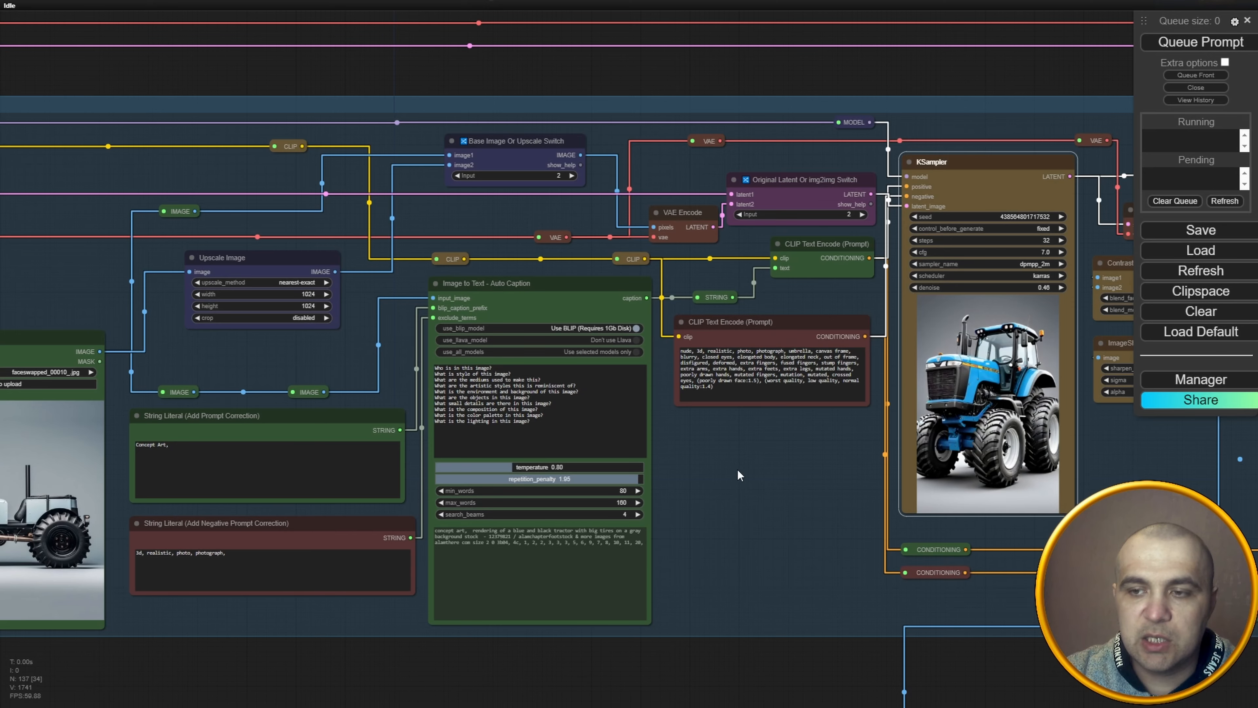
pyautogui.moveTo(737, 470); pyautogui.dragTo(787, 469)
pyautogui.moveTo(739, 506); pyautogui.dragTo(423, 564)
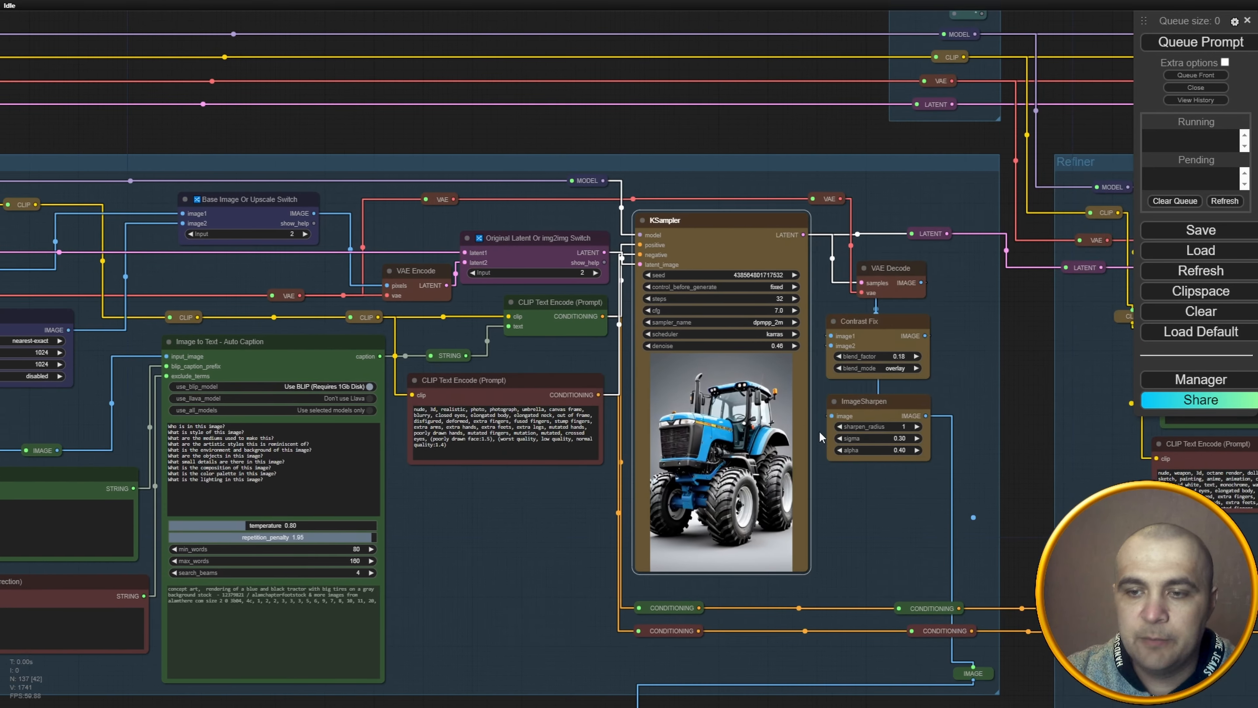
pyautogui.scroll(5, 821, 411)
pyautogui.moveTo(614, 282); pyautogui.dragTo(631, 280)
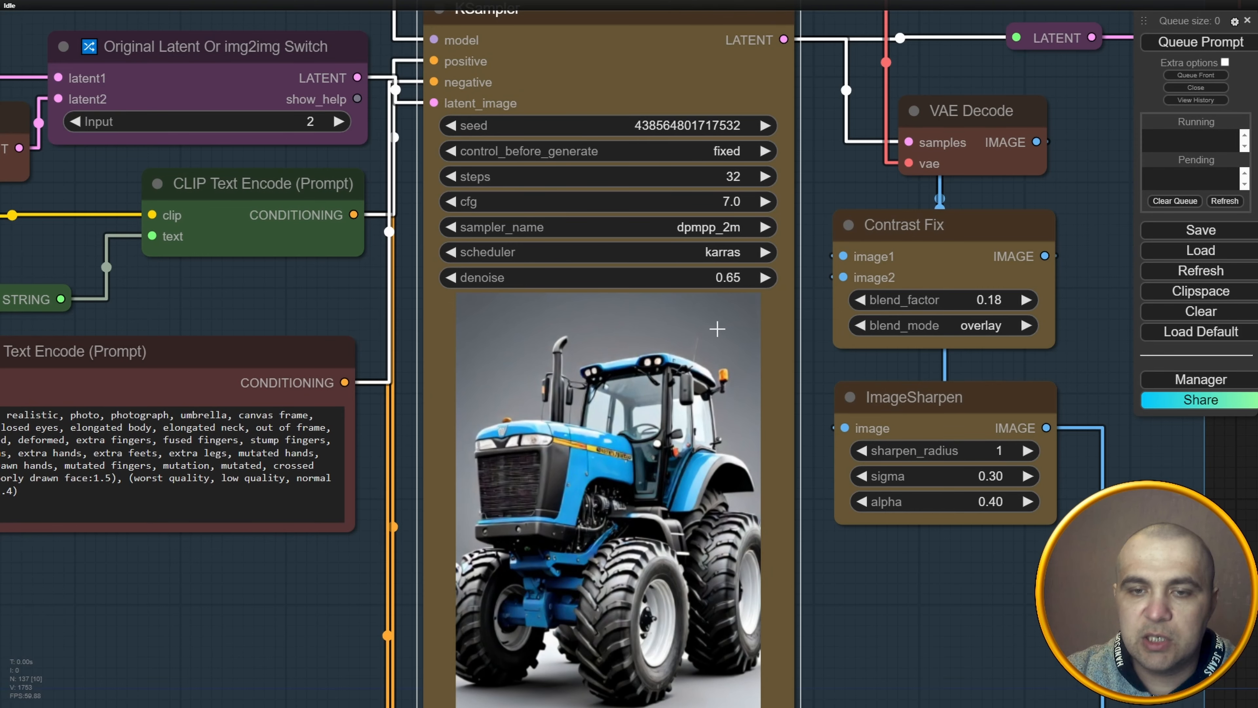
# Queue the workflow to generate an img2img version of the loaded tractor image.
pyautogui.scroll(-5, 718, 324)
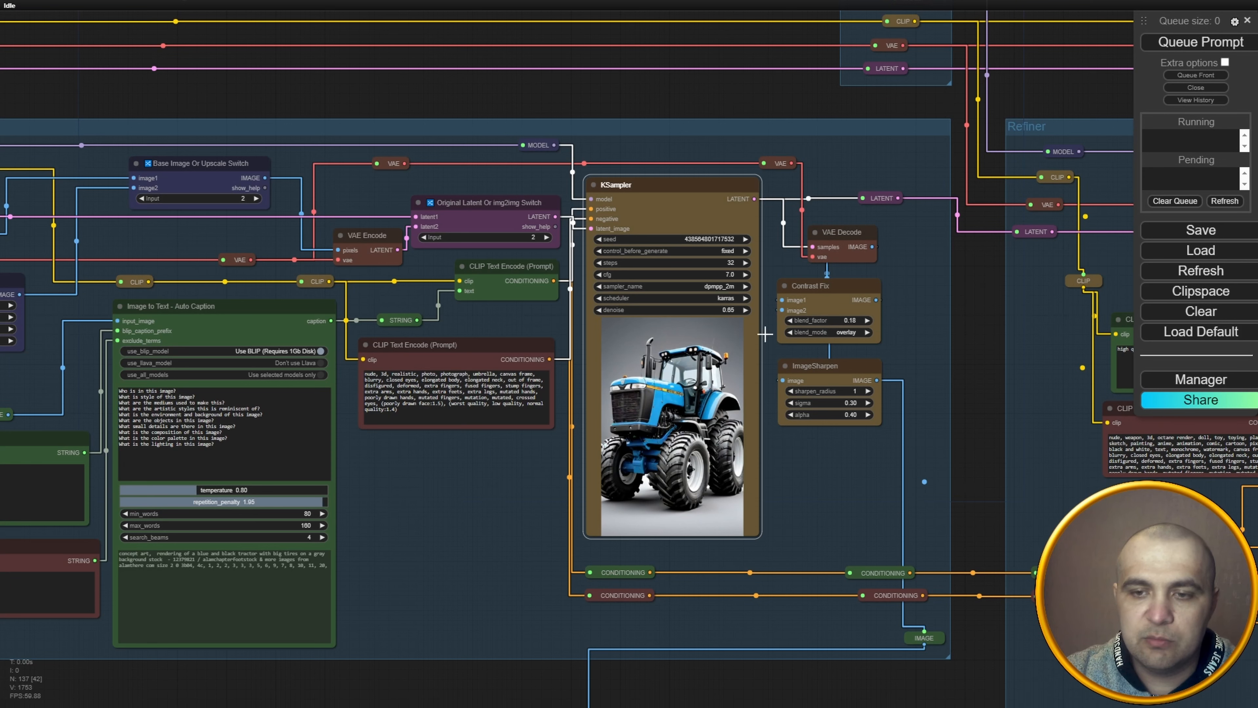
pyautogui.moveTo(417, 552); pyautogui.dragTo(654, 449)
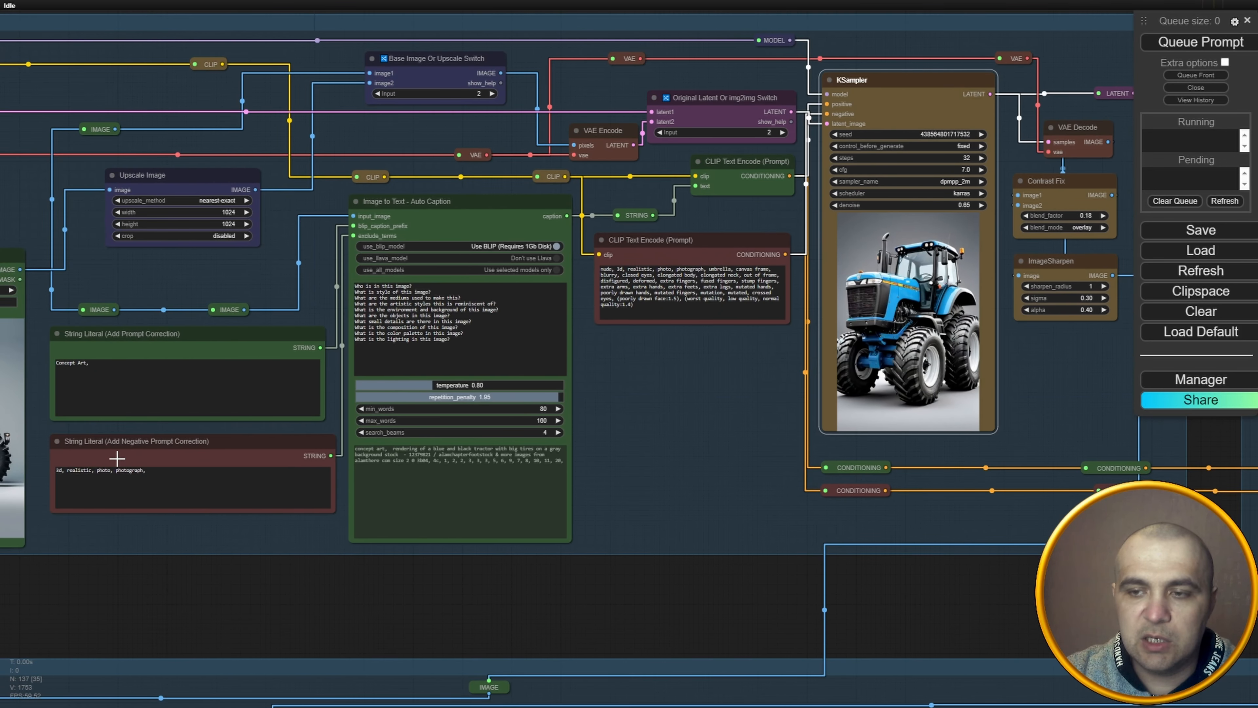
pyautogui.scroll(-1, 711, 472)
pyautogui.moveTo(676, 469); pyautogui.dragTo(702, 504)
pyautogui.scroll(-1, 710, 481)
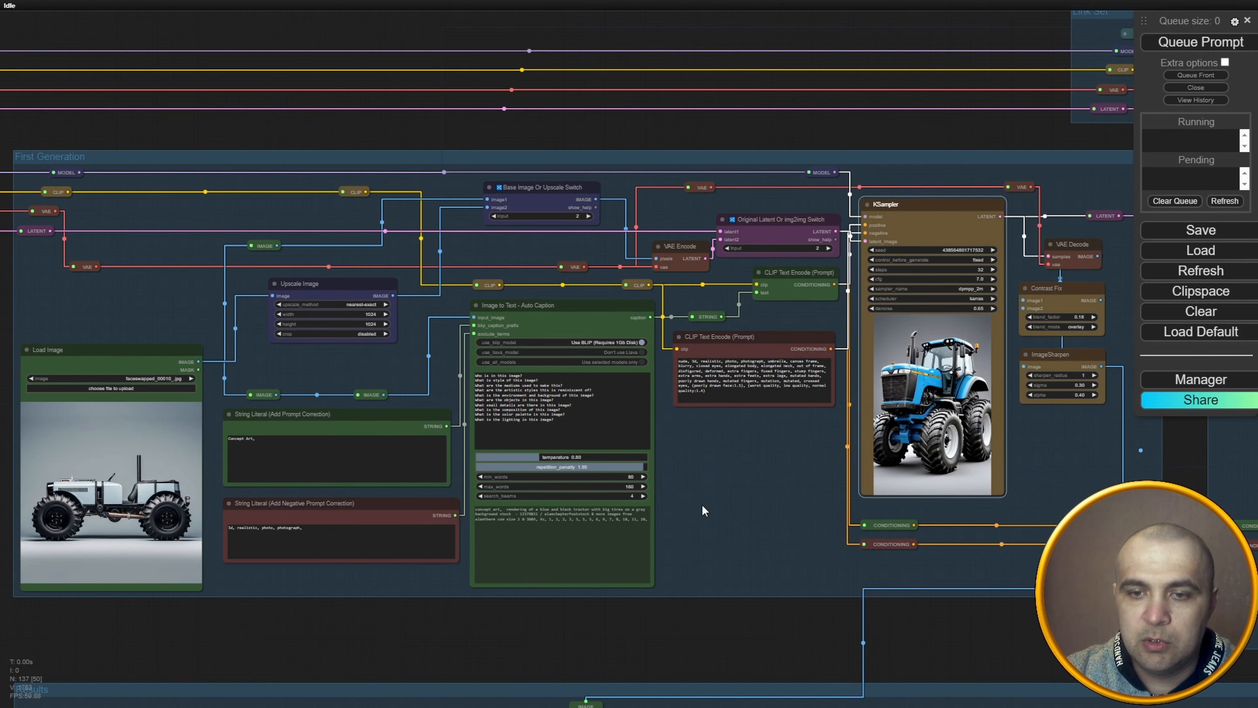
pyautogui.click(1212, 44)
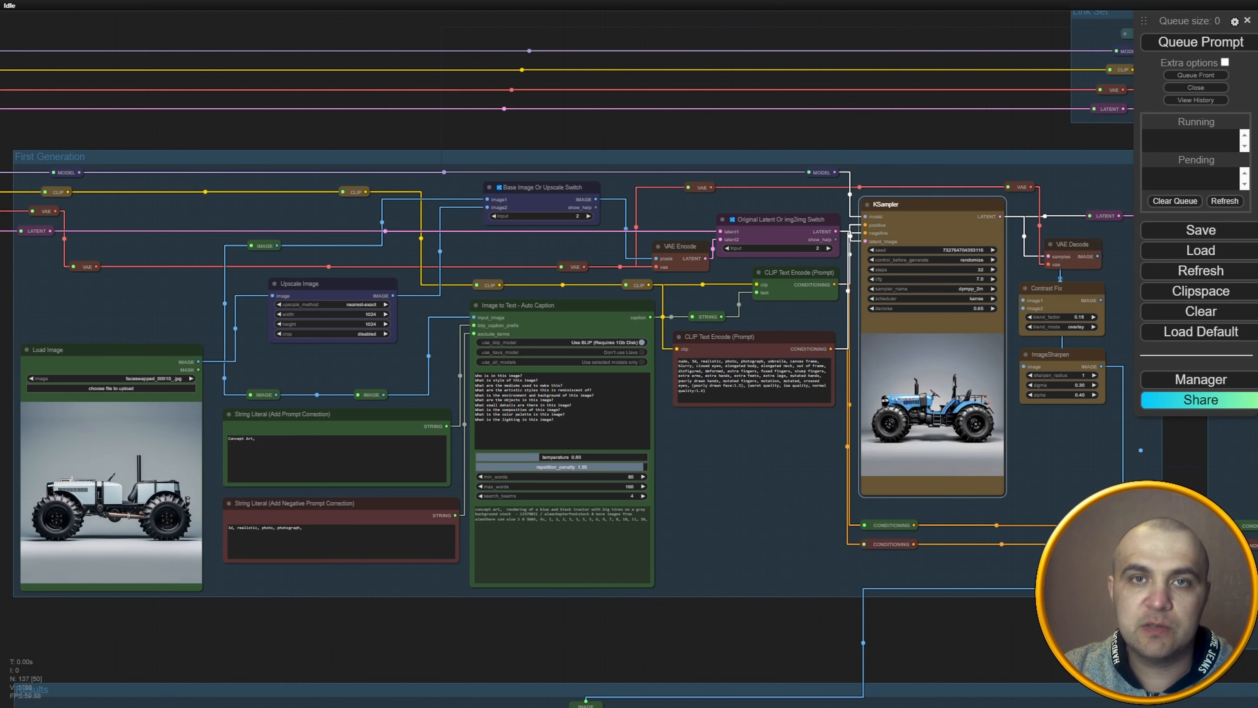
# Examine the generated, refined and upscaled tractor images in the Results group, inspecting details in the Image Compare node.
pyautogui.moveTo(899, 640); pyautogui.dragTo(837, 70)
pyautogui.moveTo(779, 515); pyautogui.dragTo(805, 371)
pyautogui.scroll(-2, 848, 413)
pyautogui.scroll(1, 848, 412)
pyautogui.moveTo(848, 412); pyautogui.dragTo(682, 425)
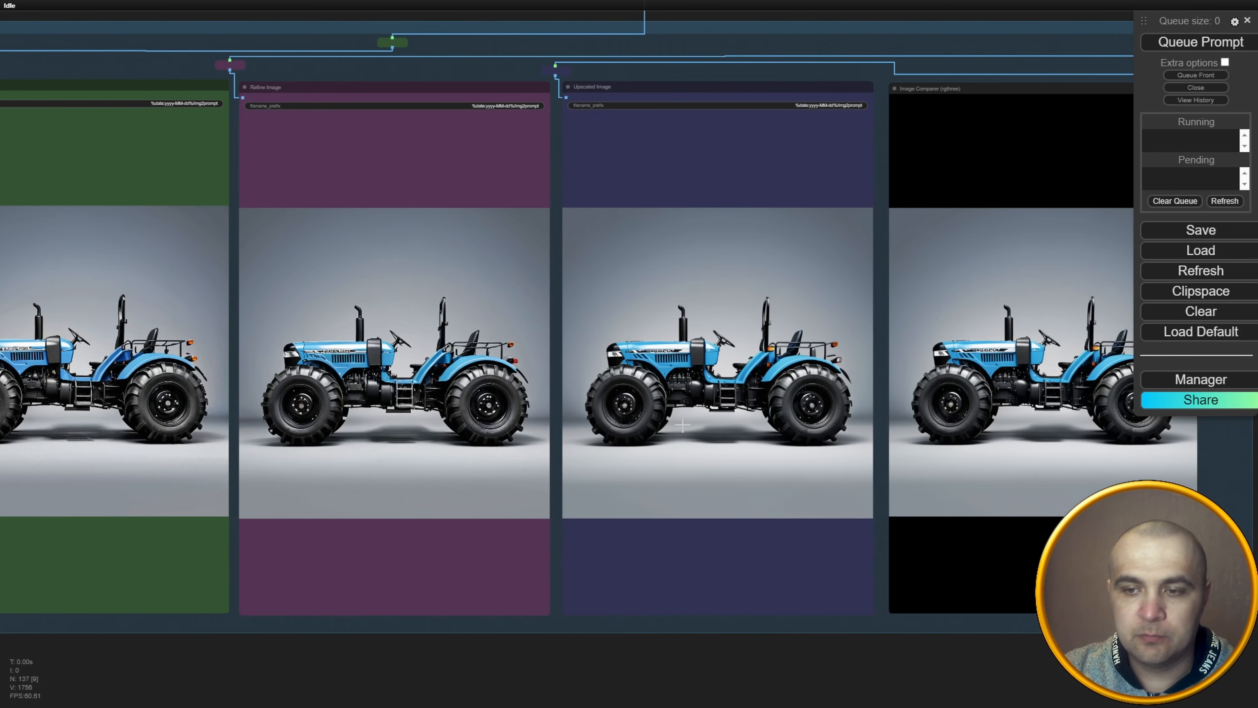
pyautogui.moveTo(559, 428); pyautogui.dragTo(297, 441)
pyautogui.scroll(6, 866, 422)
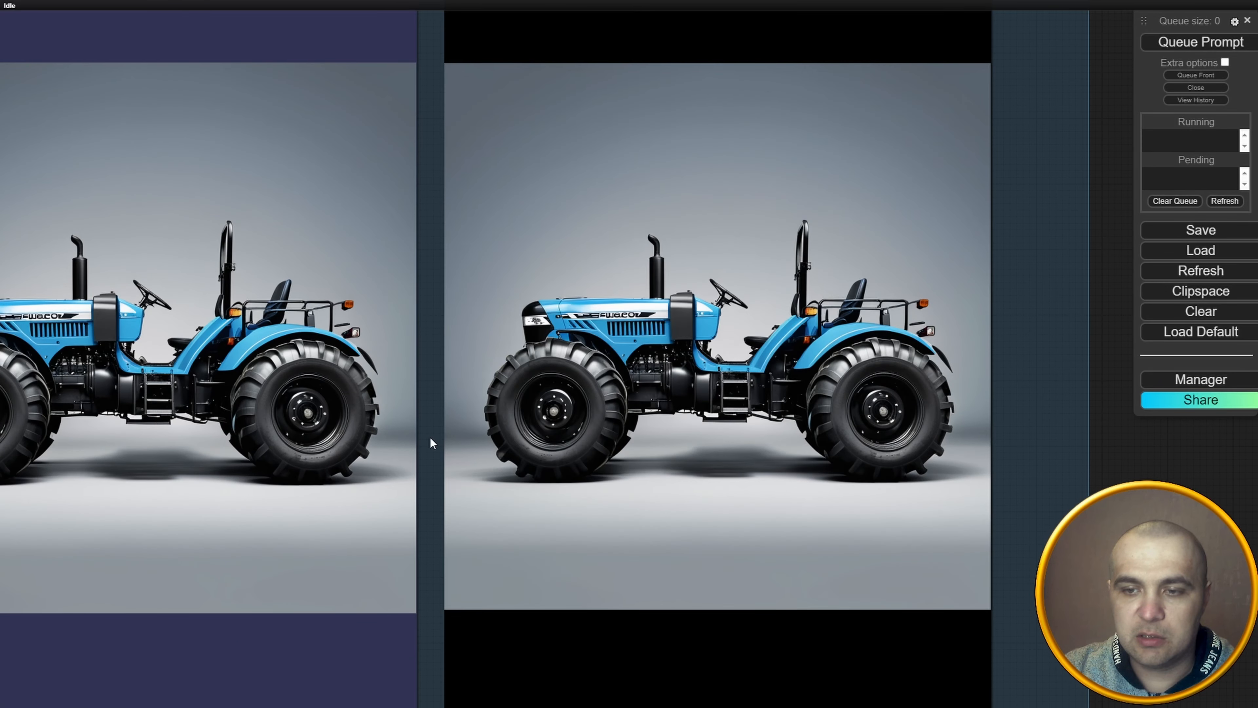
pyautogui.scroll(4, 674, 436)
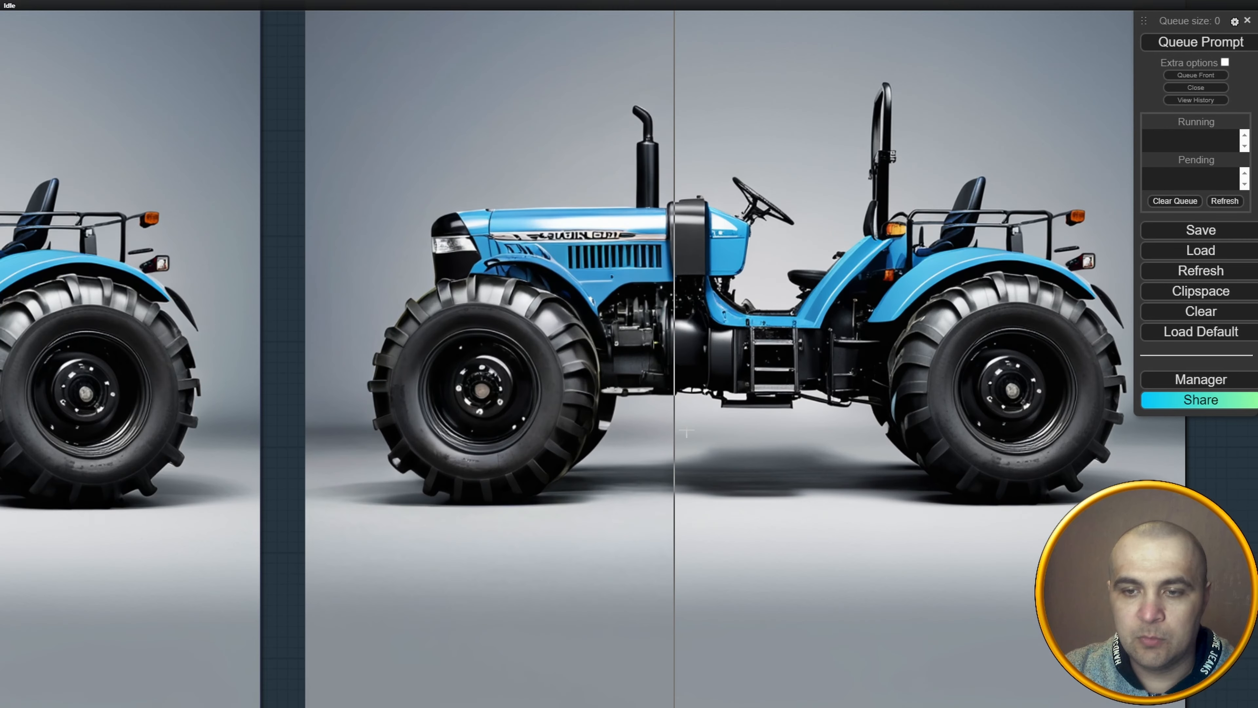
pyautogui.scroll(3, 791, 389)
pyautogui.scroll(2, 921, 436)
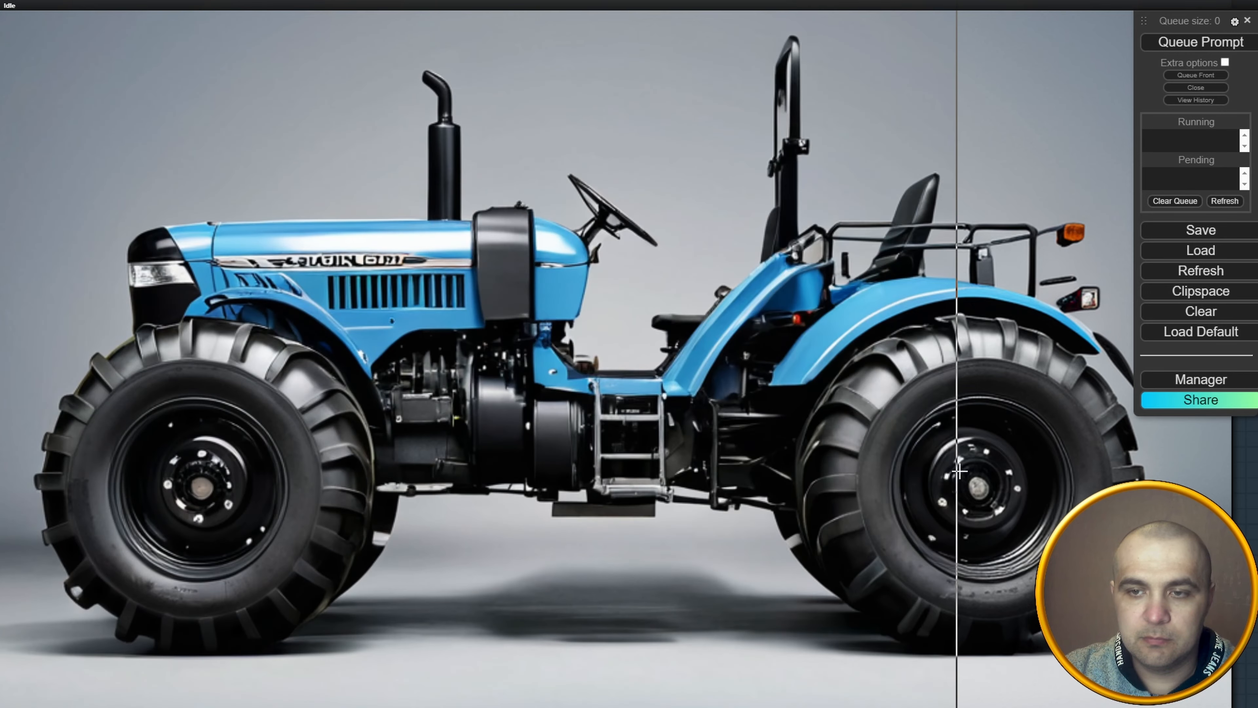
# Raise the First Generation KSampler's denoise to 0.80.
pyautogui.scroll(-3, 955, 471)
pyautogui.scroll(-12, 844, 452)
pyautogui.moveTo(622, 106); pyautogui.dragTo(1124, 649)
pyautogui.scroll(1, 678, 418)
pyautogui.scroll(8, 1042, 360)
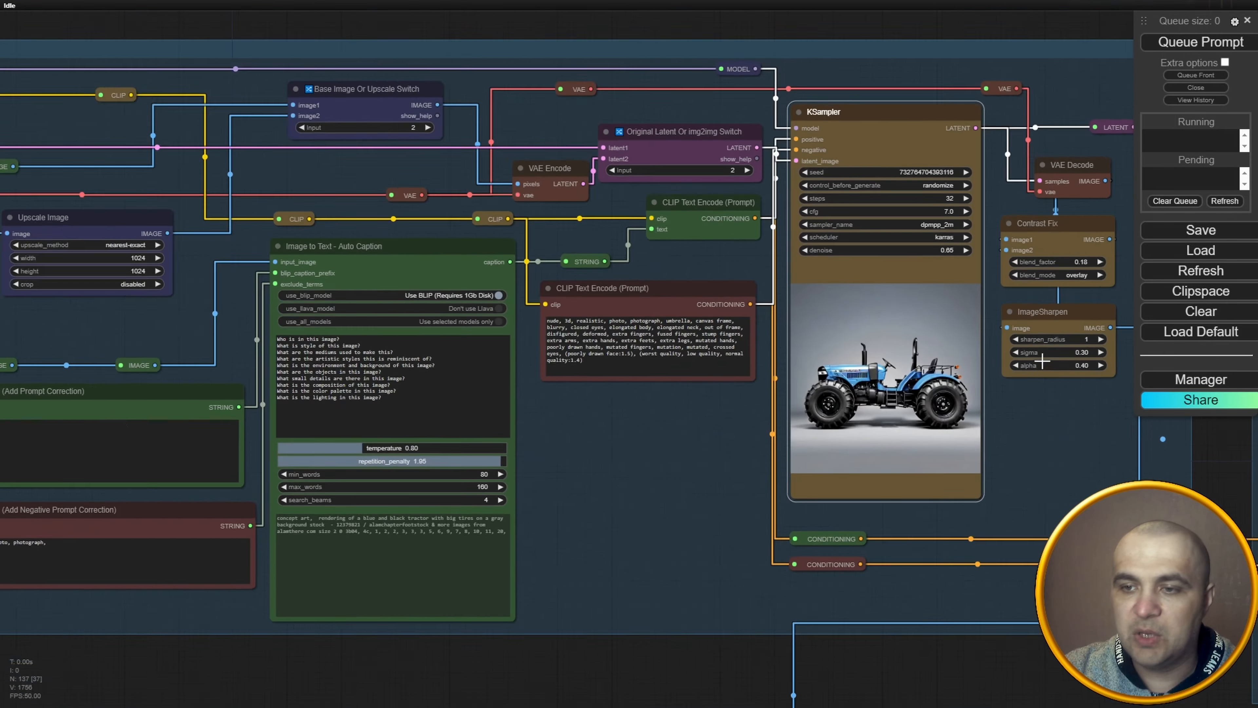
pyautogui.scroll(8, 984, 214)
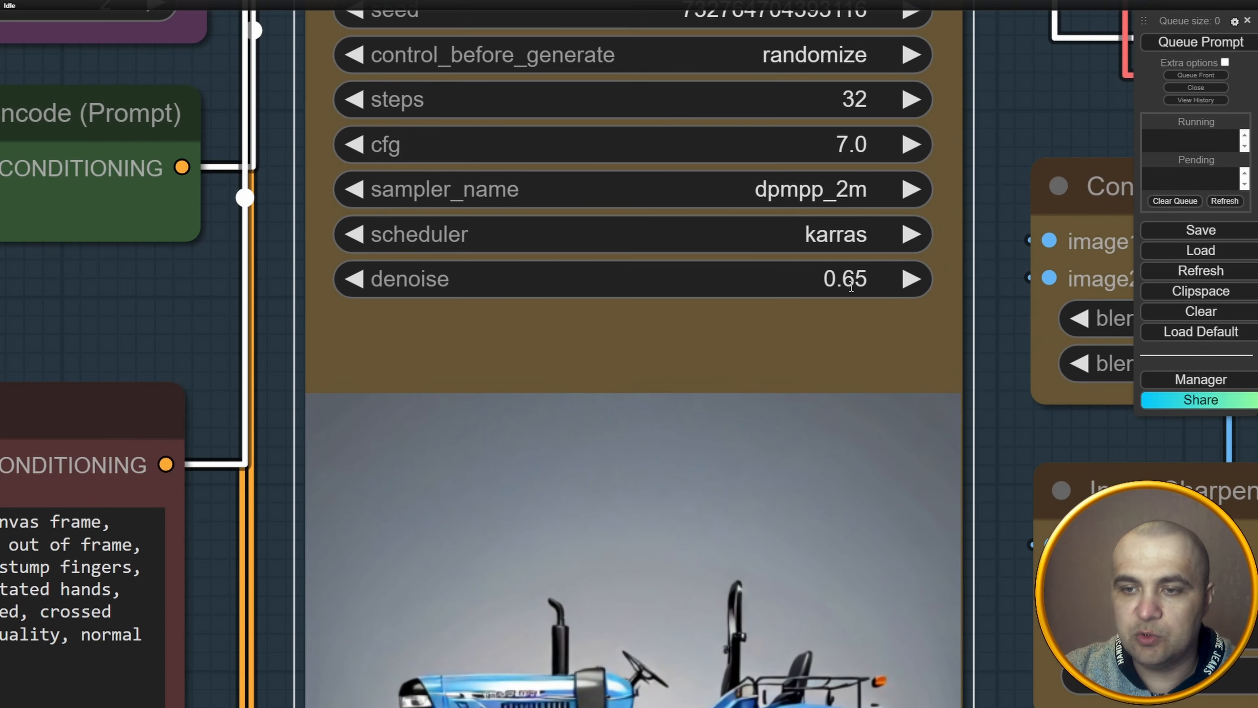
pyautogui.click(843, 287)
pyautogui.moveTo(801, 287); pyautogui.dragTo(835, 292)
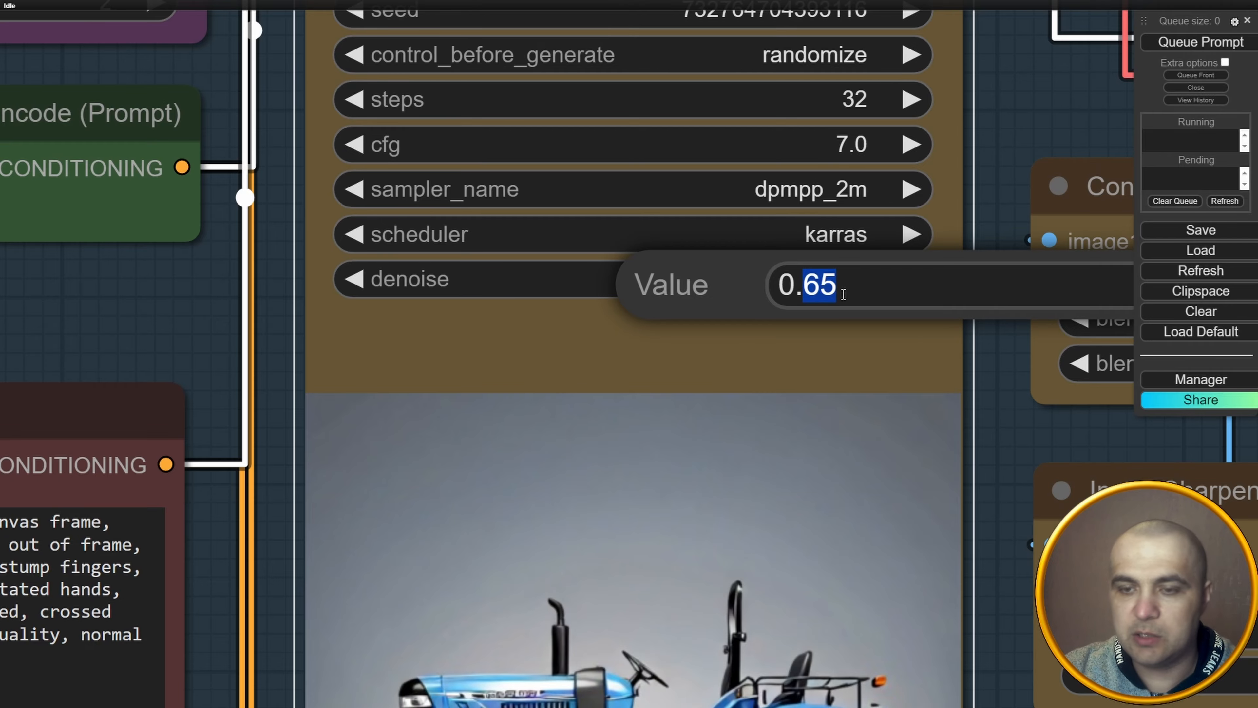
pyautogui.write('8')
pyautogui.press('Return')
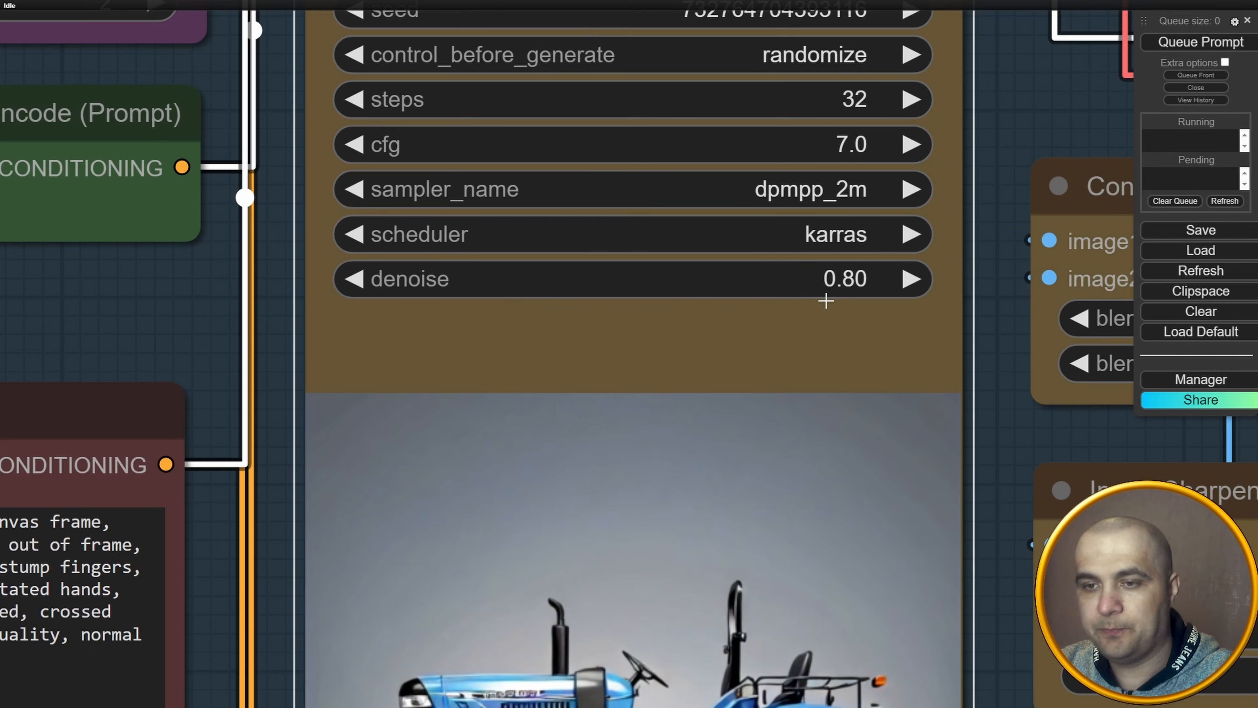
# Queue the workflow again to regenerate the tractor with the 0.80 denoise.
pyautogui.scroll(-7, 303, 281)
pyautogui.moveTo(383, 367); pyautogui.dragTo(798, 268)
pyautogui.scroll(-5, 738, 277)
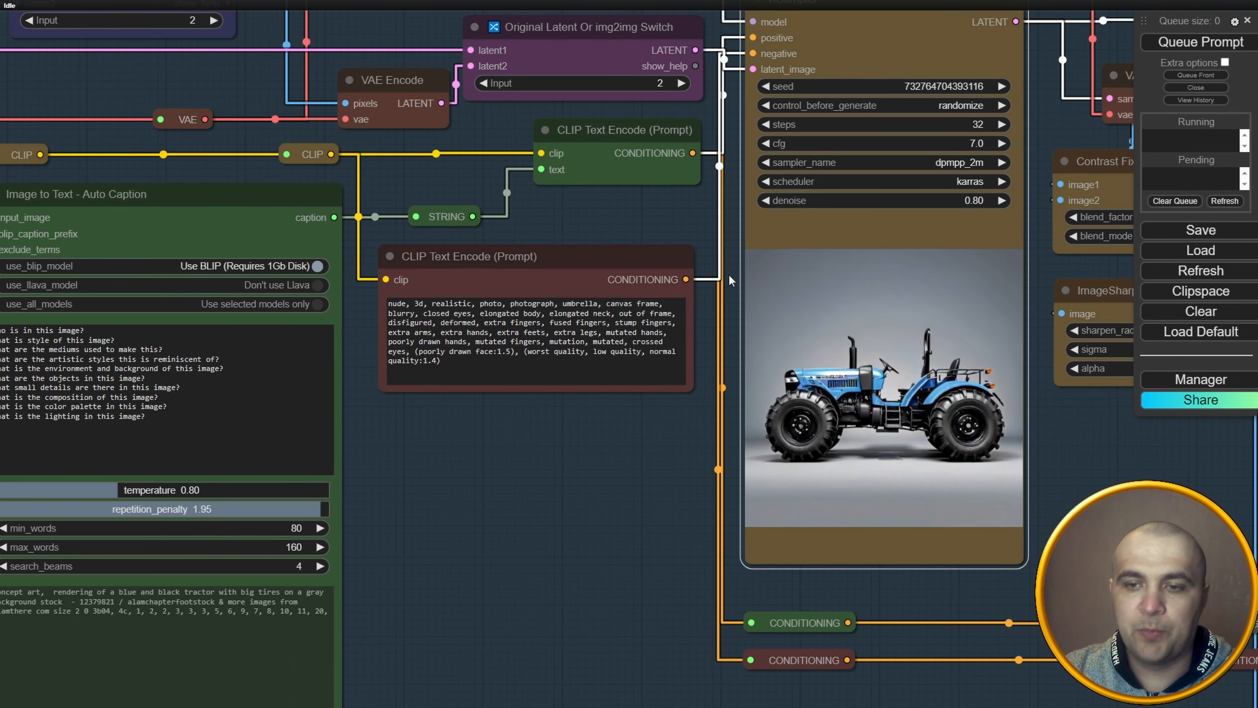
pyautogui.scroll(-1, 590, 442)
pyautogui.scroll(-2, 590, 442)
pyautogui.moveTo(577, 468); pyautogui.dragTo(737, 472)
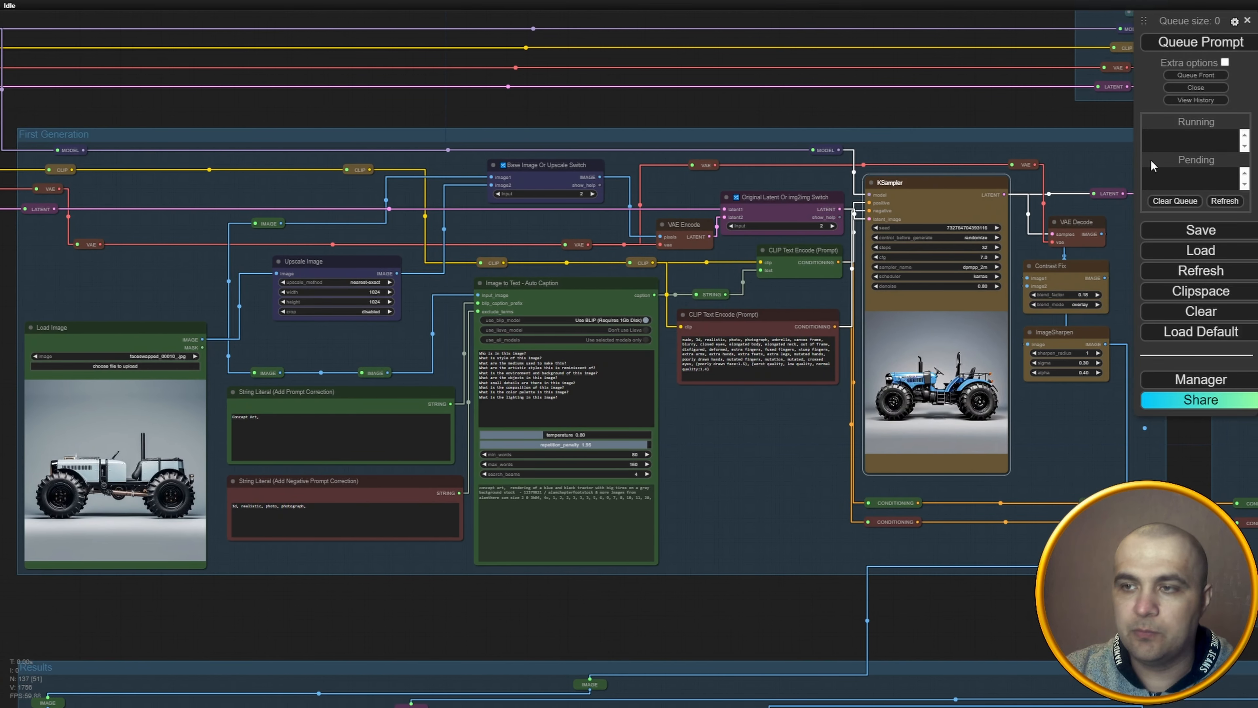
pyautogui.click(1217, 88)
pyautogui.click(1211, 48)
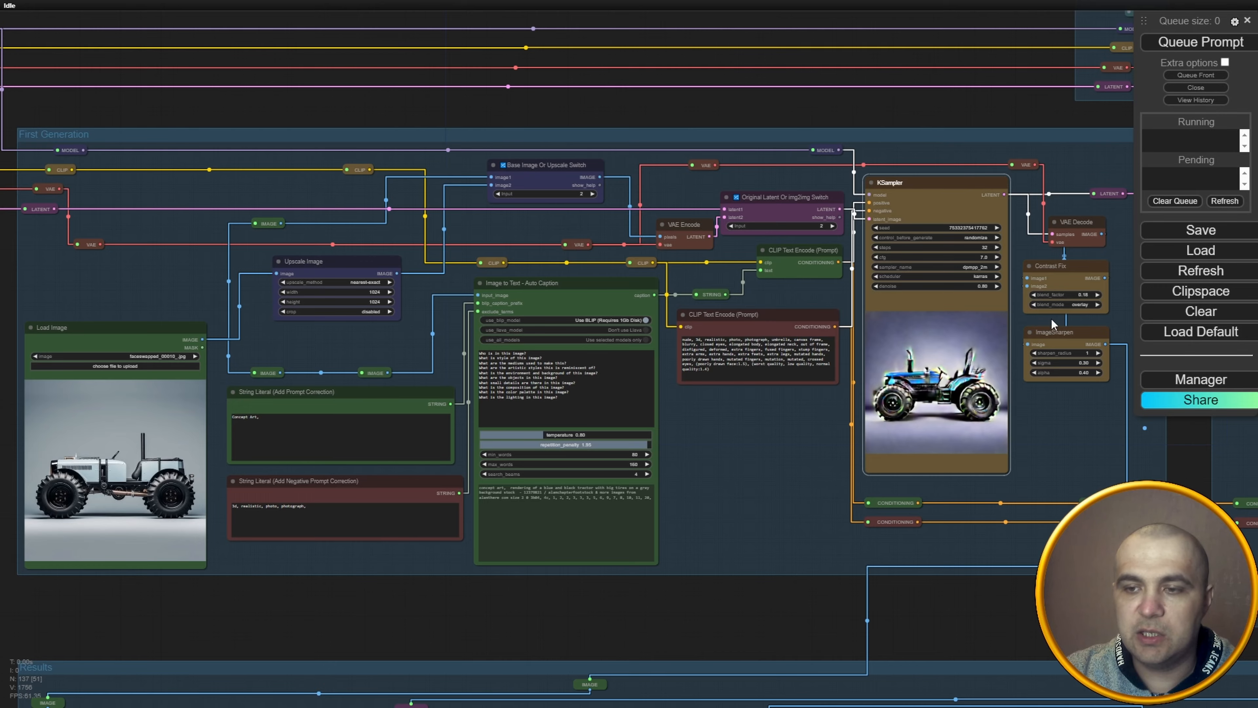
# Set the First Generation KSampler's denoise to 0.90.
pyautogui.scroll(12, 1065, 293)
pyautogui.click(995, 286)
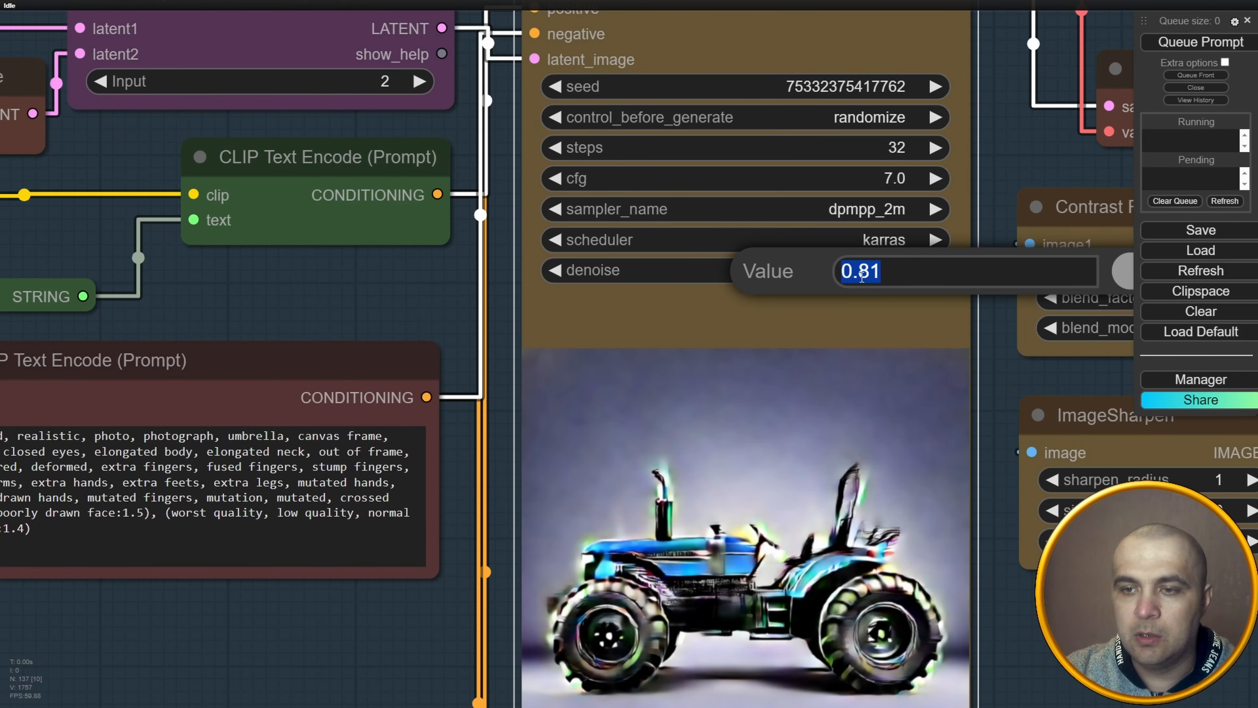
pyautogui.click(910, 273)
pyautogui.hotkey('shift', 'Left')
pyautogui.hotkey('shift', 'Left')
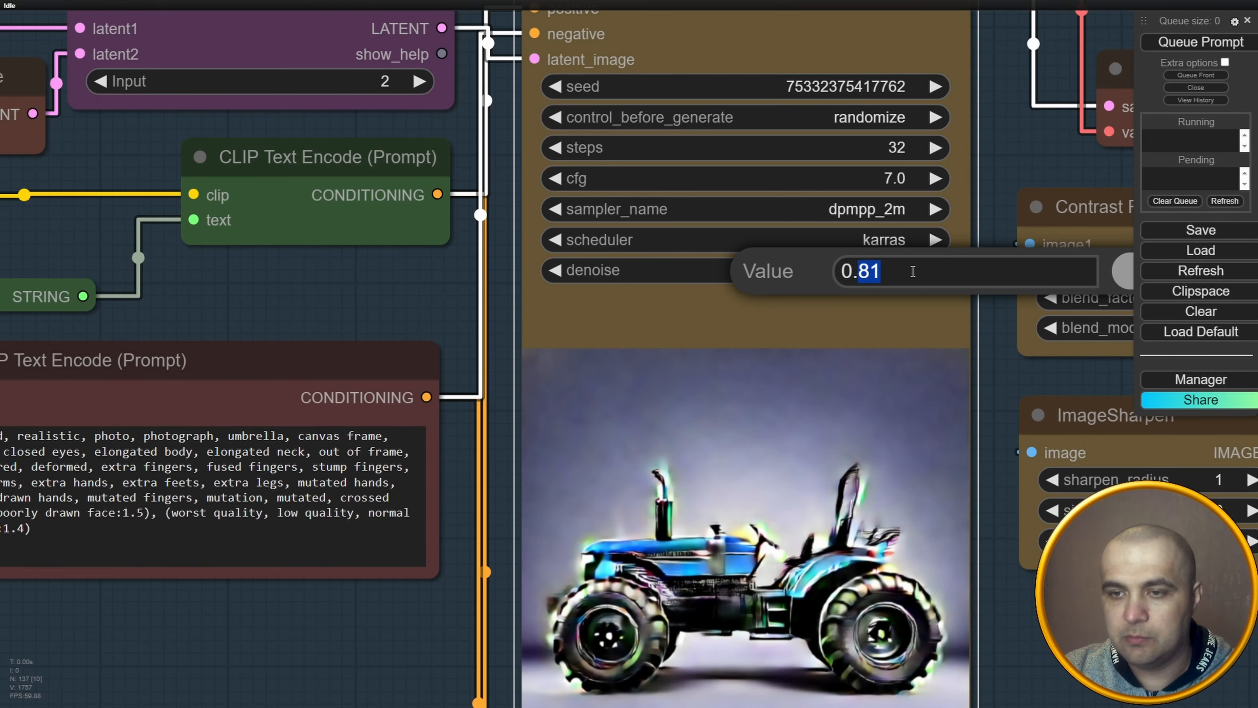
pyautogui.write('9')
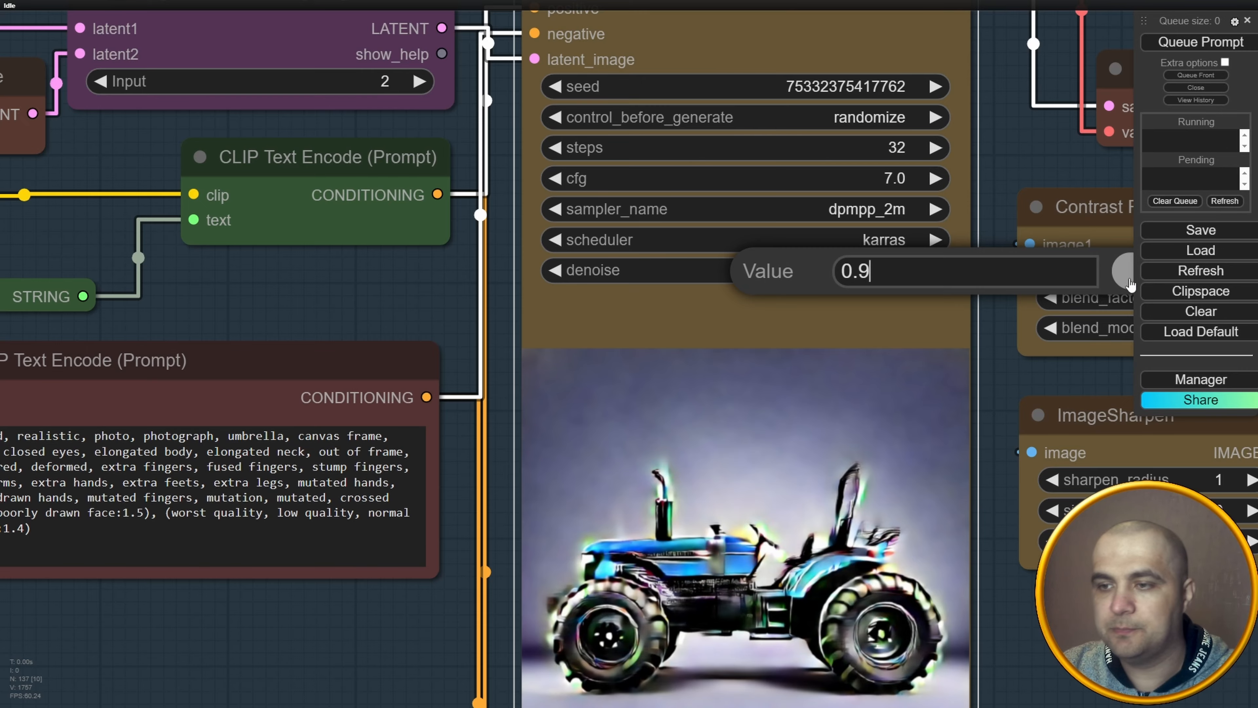
pyautogui.press('Return')
# Queue the workflow with the 0.90 denoise, and cancel the running job once the KSampler shows a preview.
pyautogui.scroll(-15, 1053, 268)
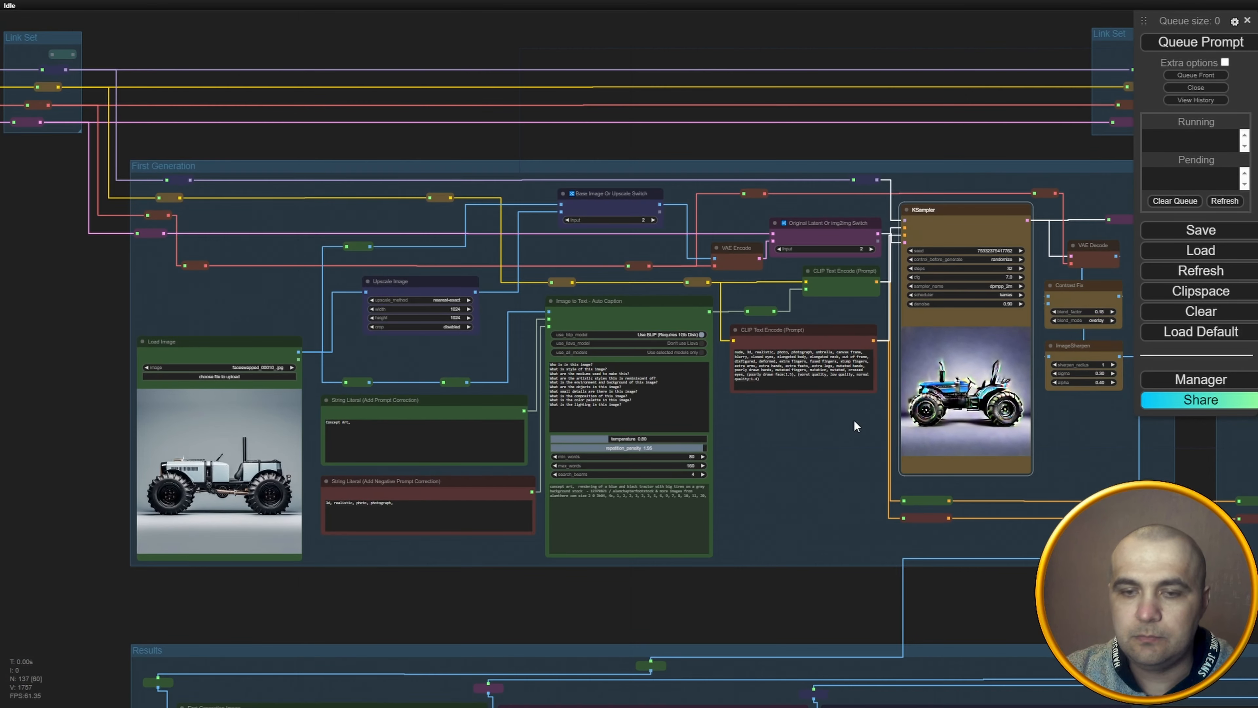
pyautogui.moveTo(854, 421); pyautogui.dragTo(793, 439)
pyautogui.click(1198, 76)
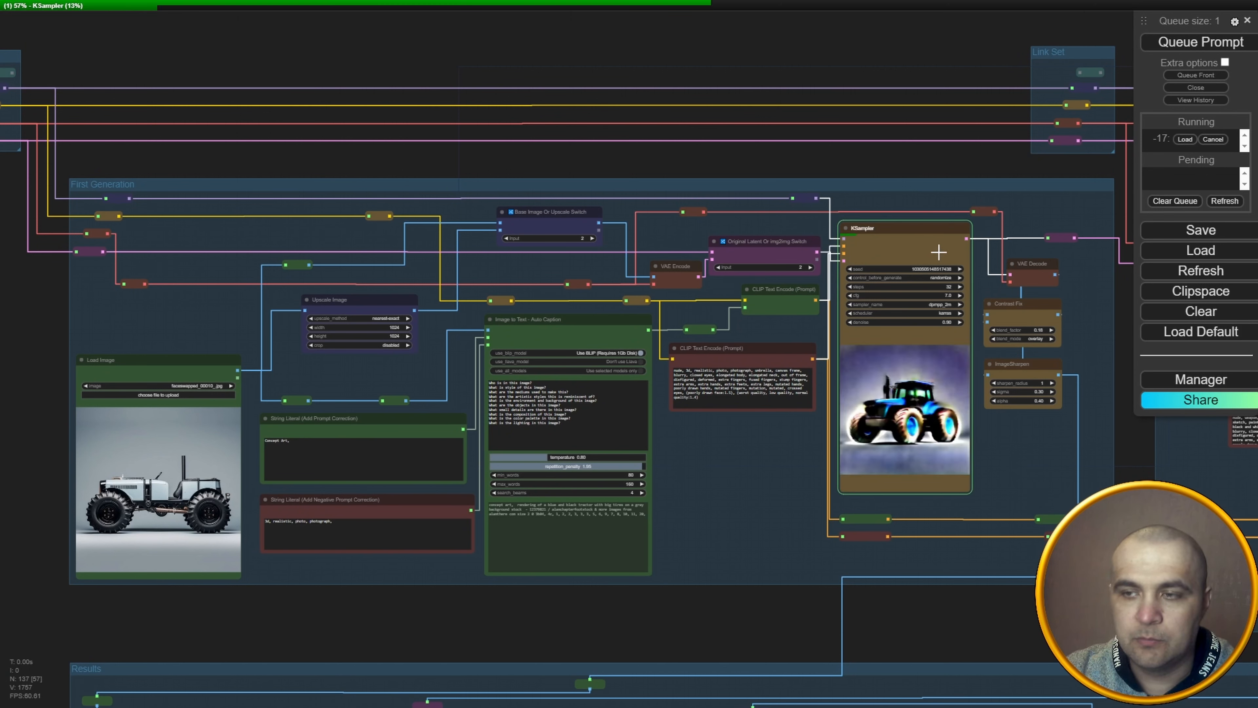
pyautogui.click(1213, 139)
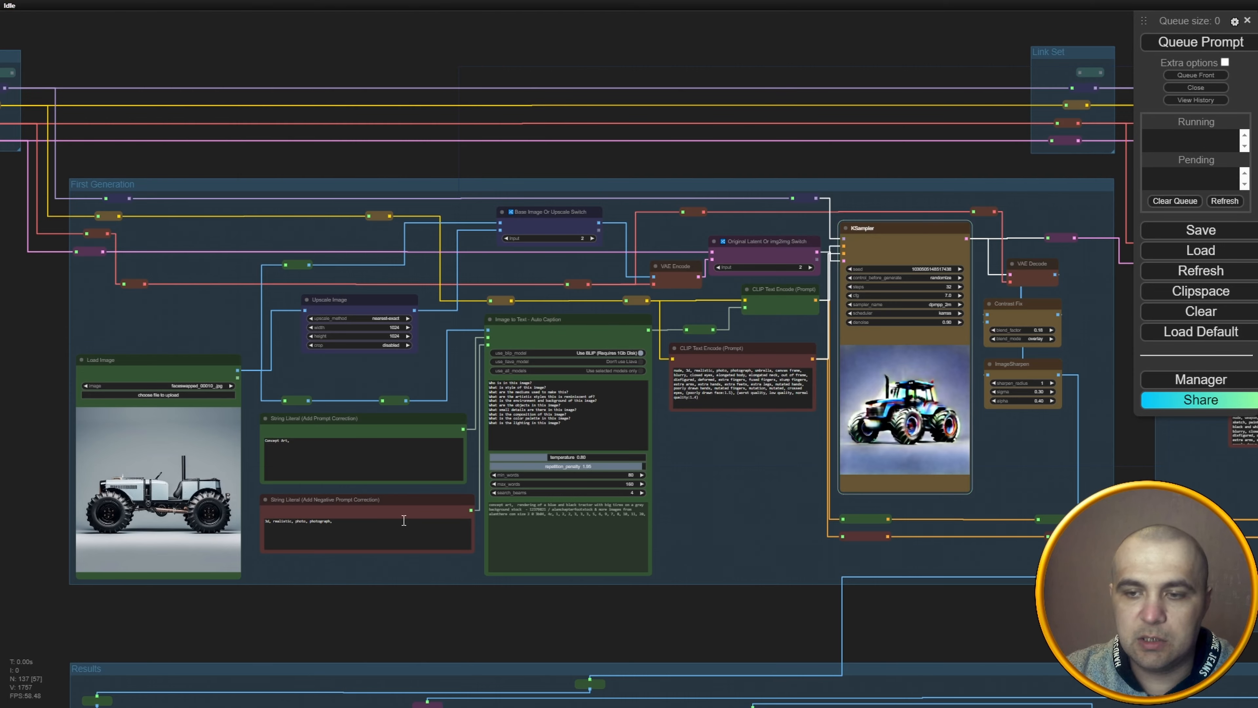
# Append "caoncept car," after "Concept Art," in the Add Prompt Correction text.
pyautogui.scroll(8, 262, 494)
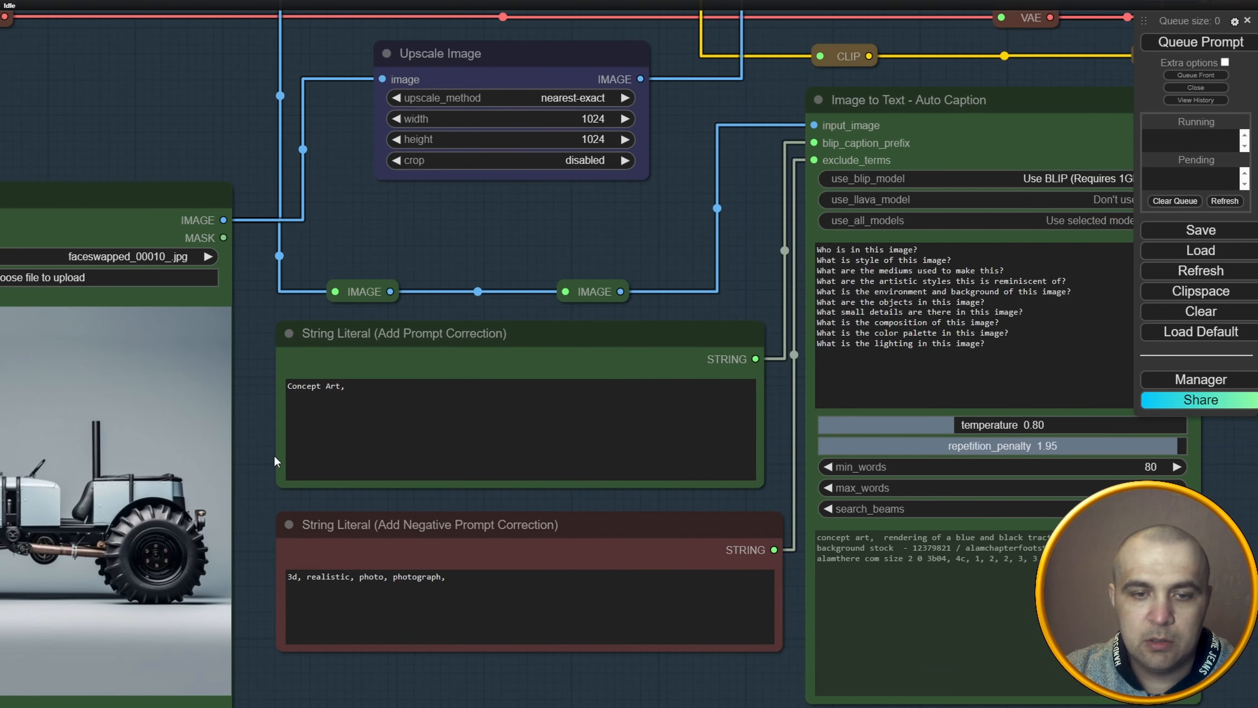
pyautogui.click(426, 390)
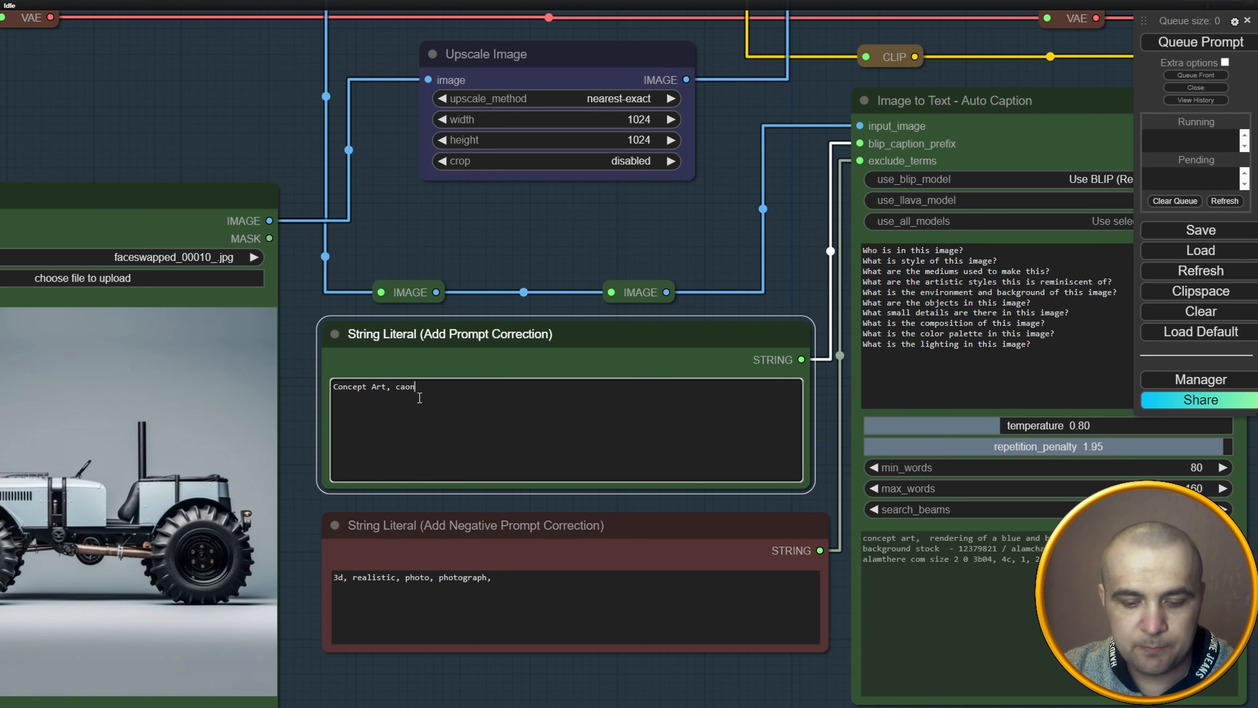
pyautogui.write('caoncept car,')
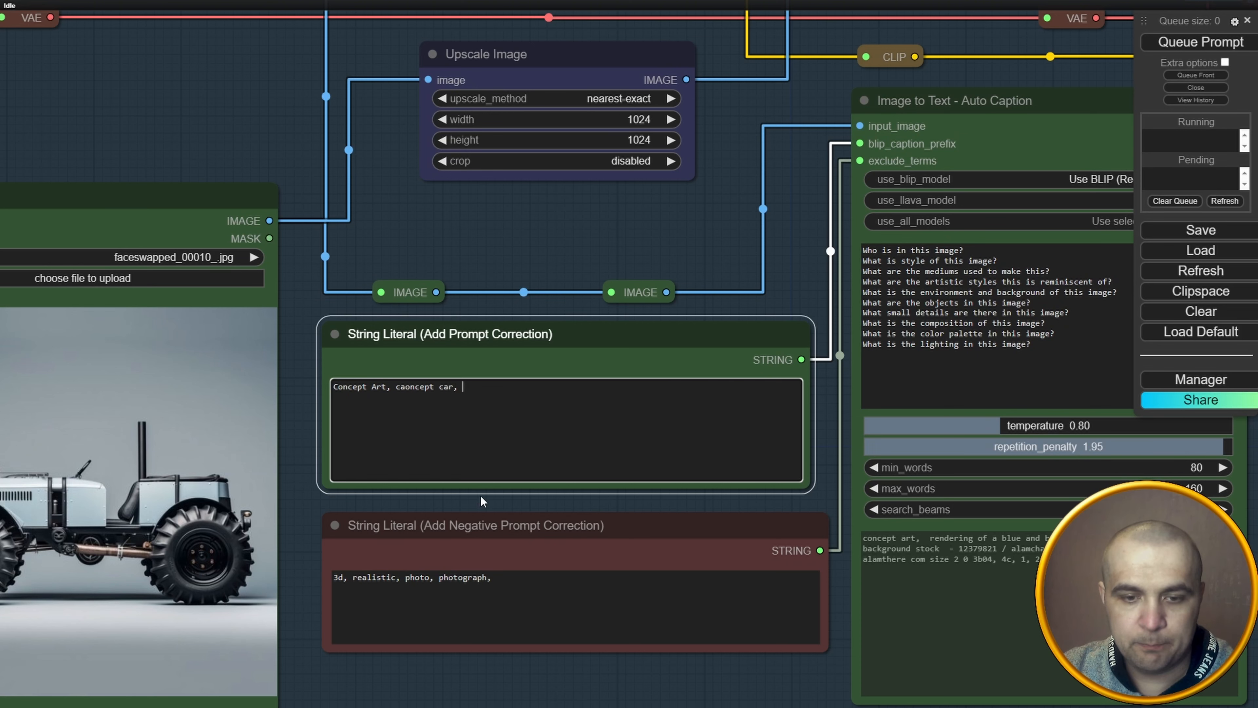
pyautogui.click(836, 420)
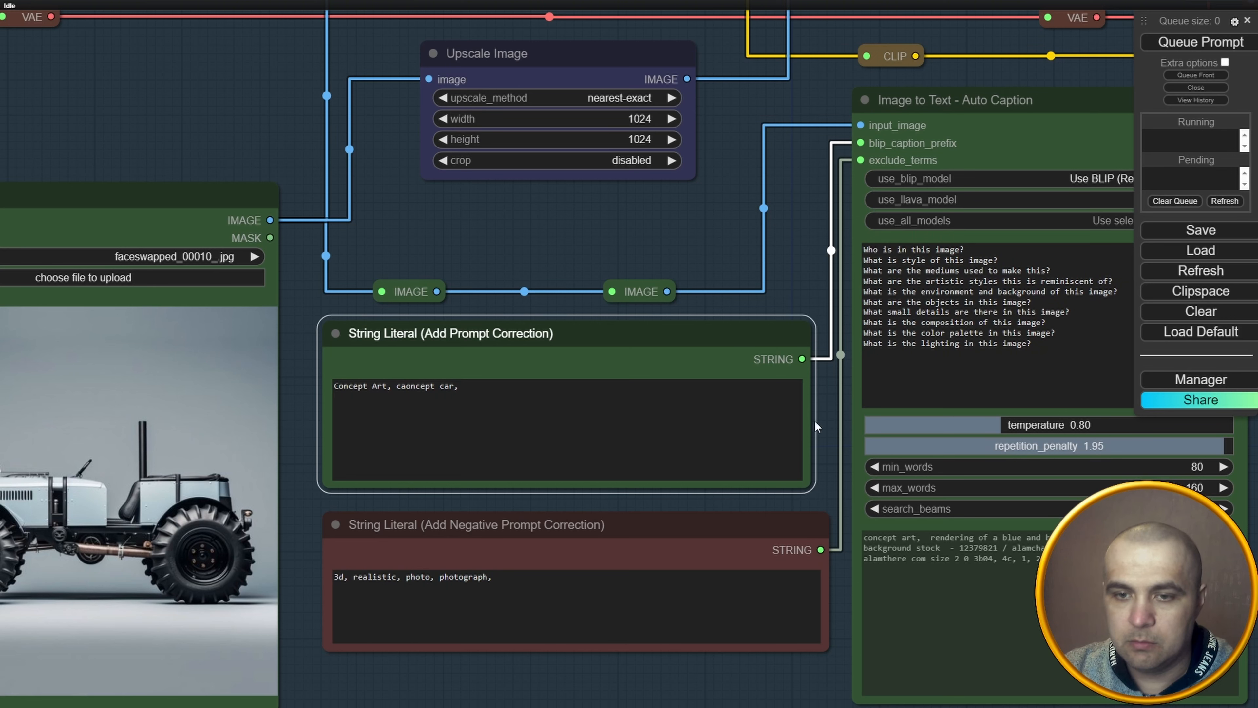
# Insert "traktor," at the start of the Add Negative Prompt Correction text.
pyautogui.scroll(-1, 819, 481)
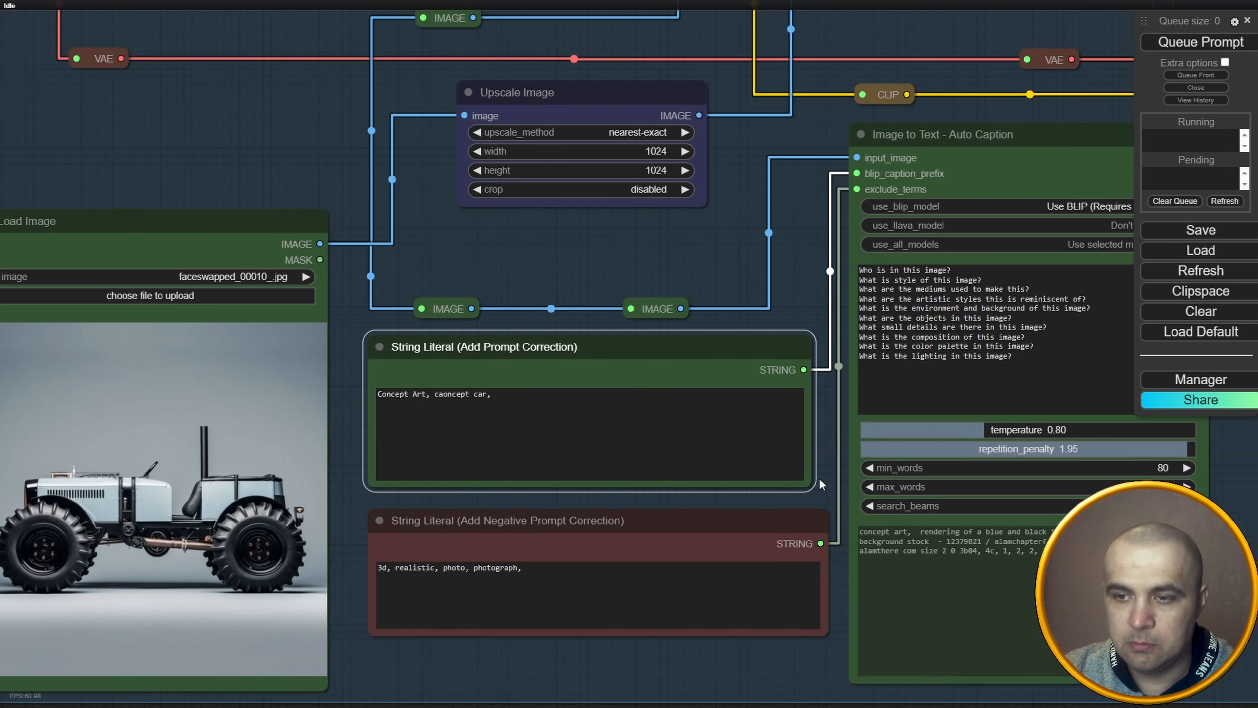
pyautogui.click(379, 569)
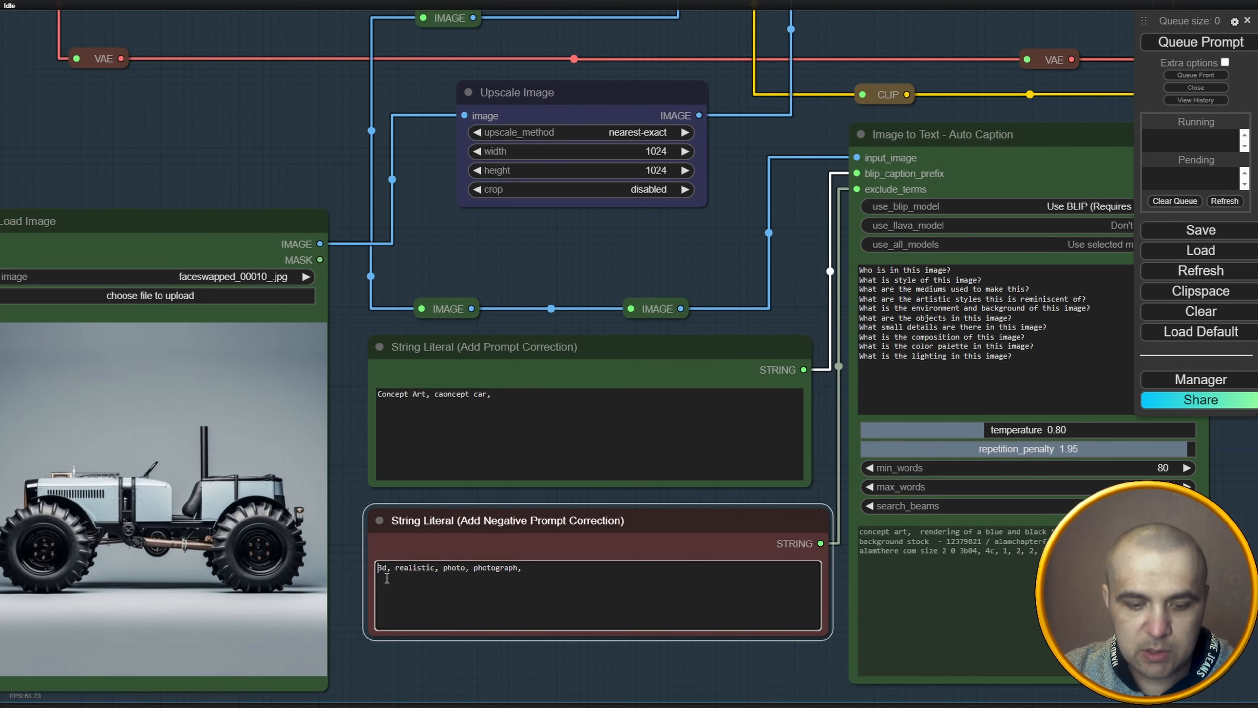
pyautogui.write('trakt')
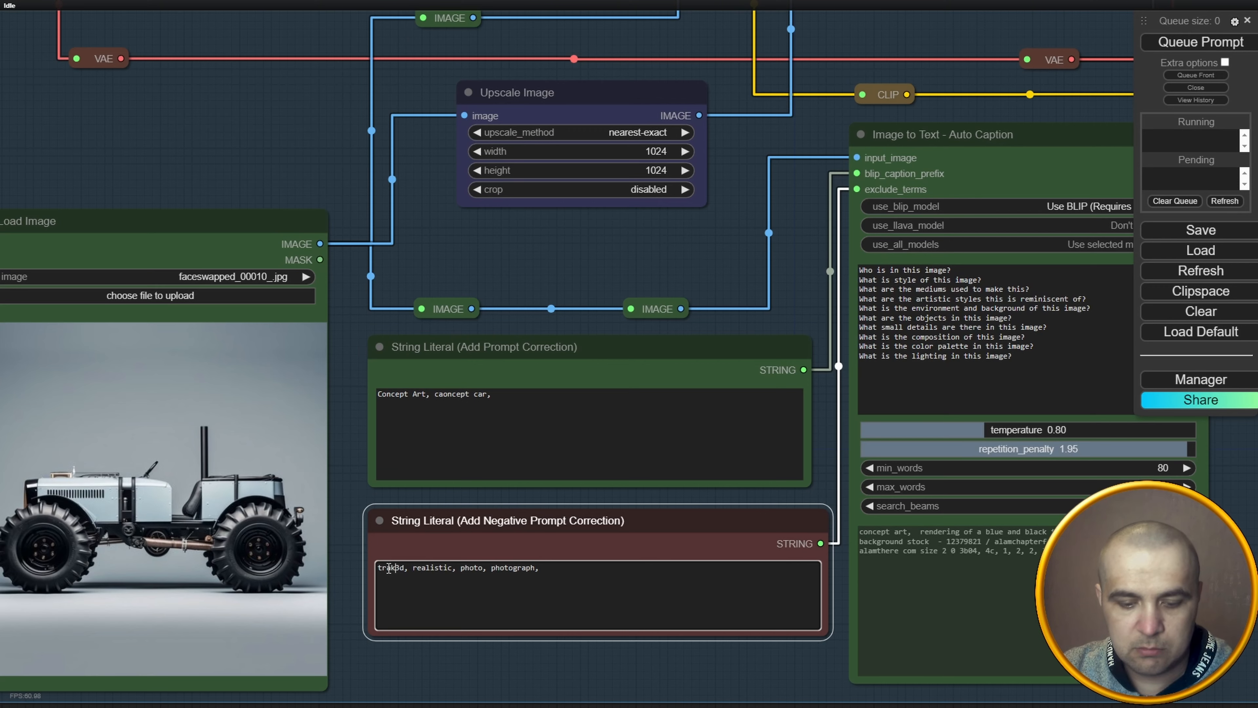
pyautogui.write('or,')
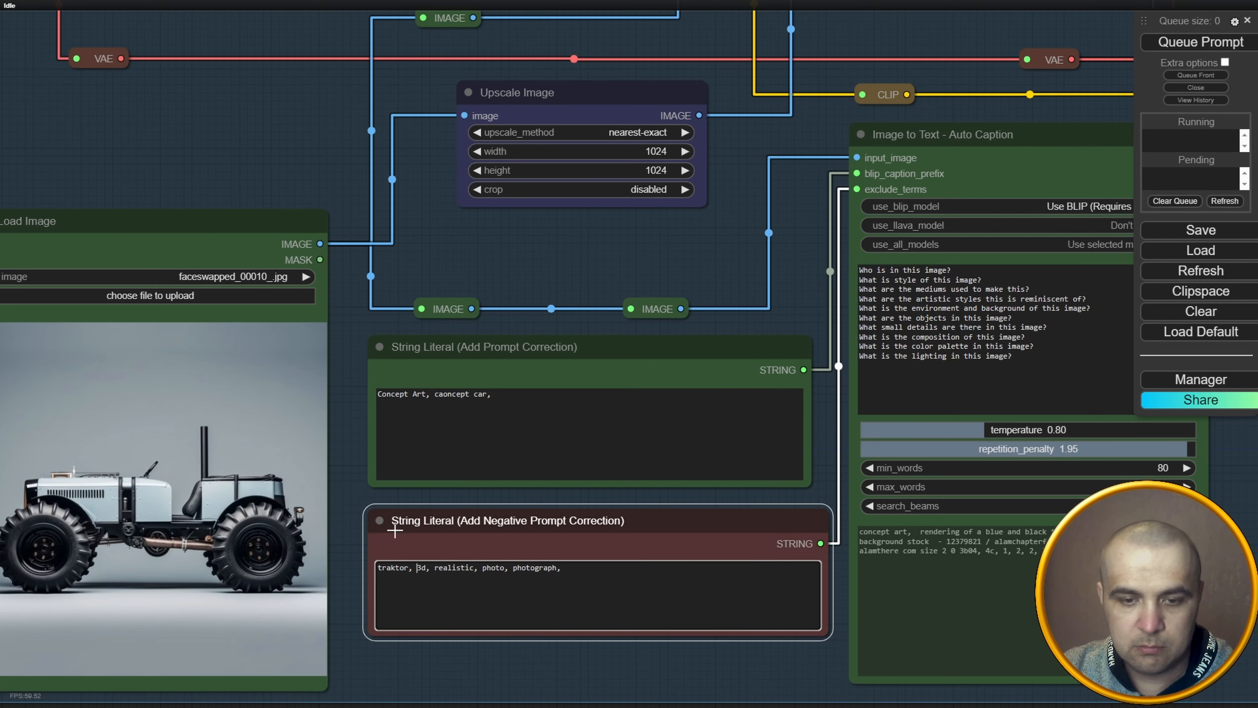
# Queue the workflow with the edited prompt corrections, and cancel the job once the KSampler shows a preview.
pyautogui.scroll(-1, 325, 487)
pyautogui.scroll(-4, 325, 487)
pyautogui.moveTo(926, 521); pyautogui.dragTo(812, 526)
pyautogui.hotkey('ctrl', 'Return')
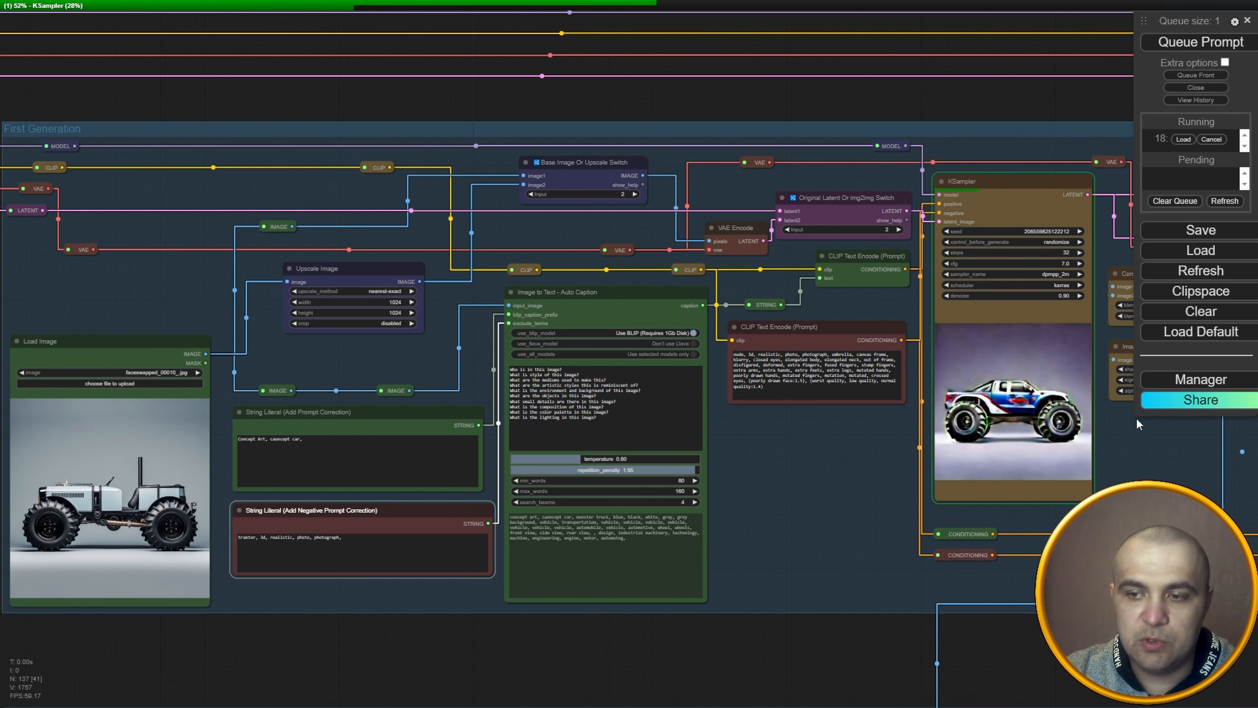
pyautogui.click(1214, 141)
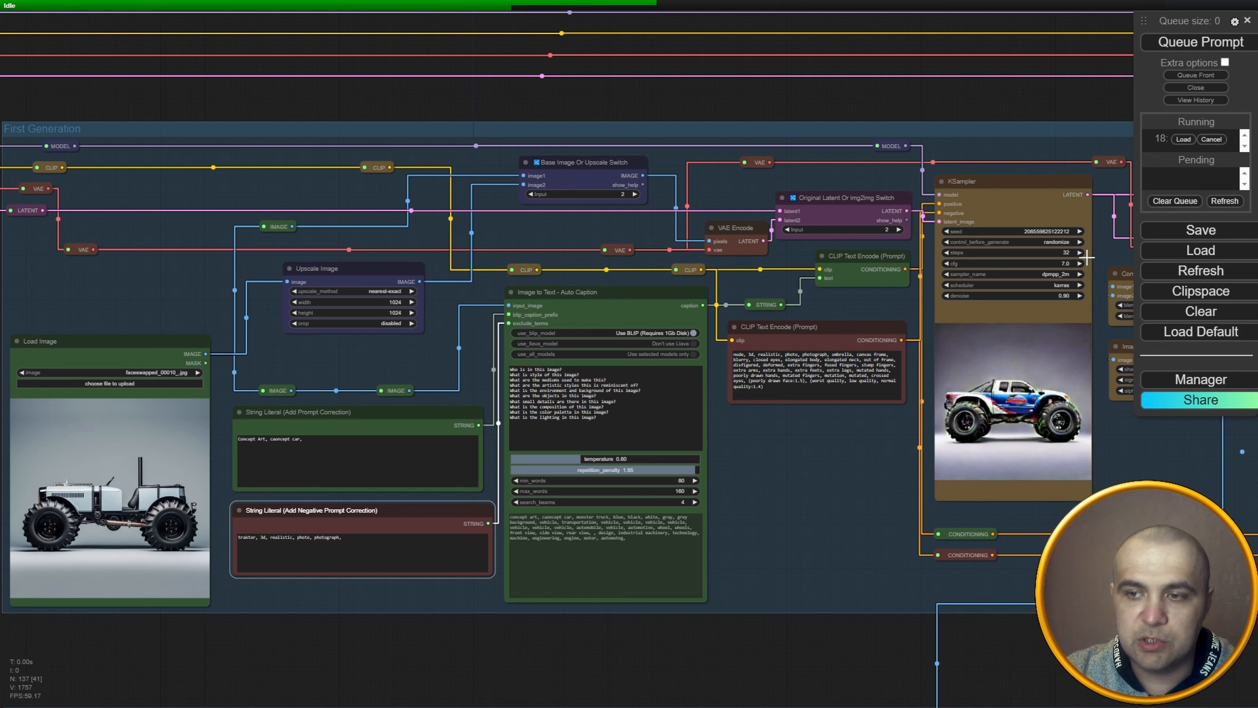
# Set the First Generation KSampler's denoise to 0.80 and queue the workflow, cancelling the job after the preview.
pyautogui.click(1042, 297)
pyautogui.write('0.8')
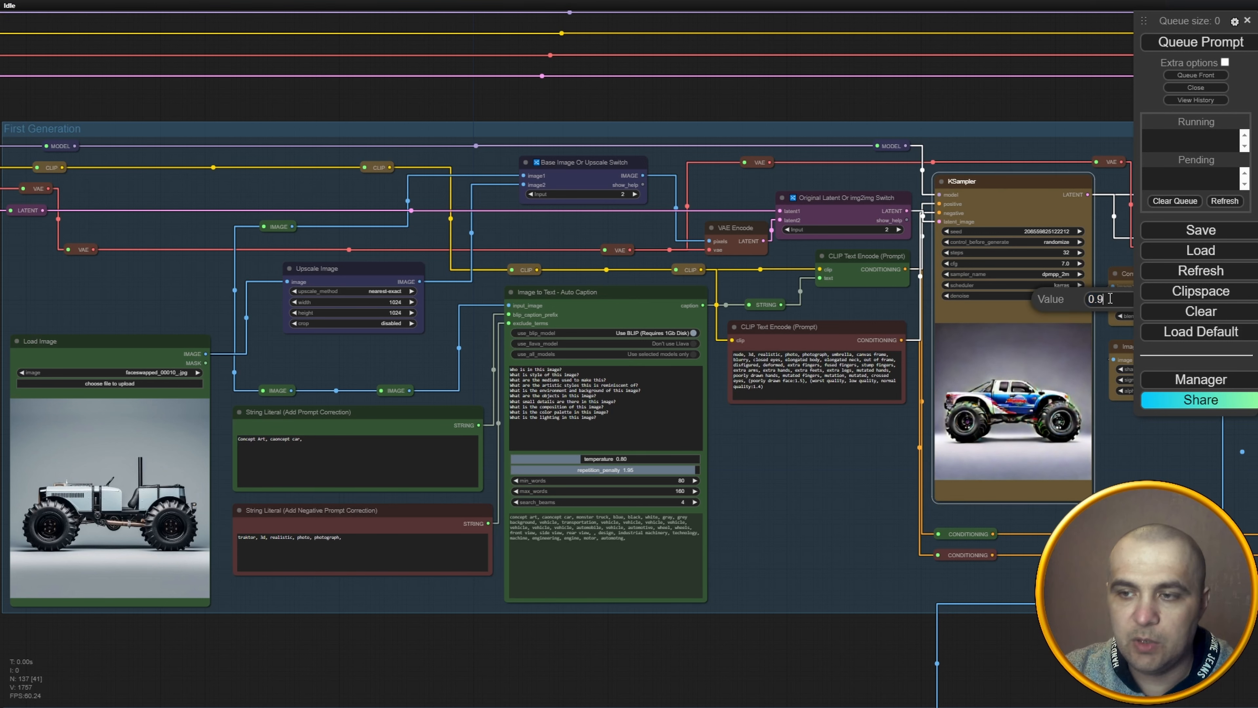
pyautogui.press('Return')
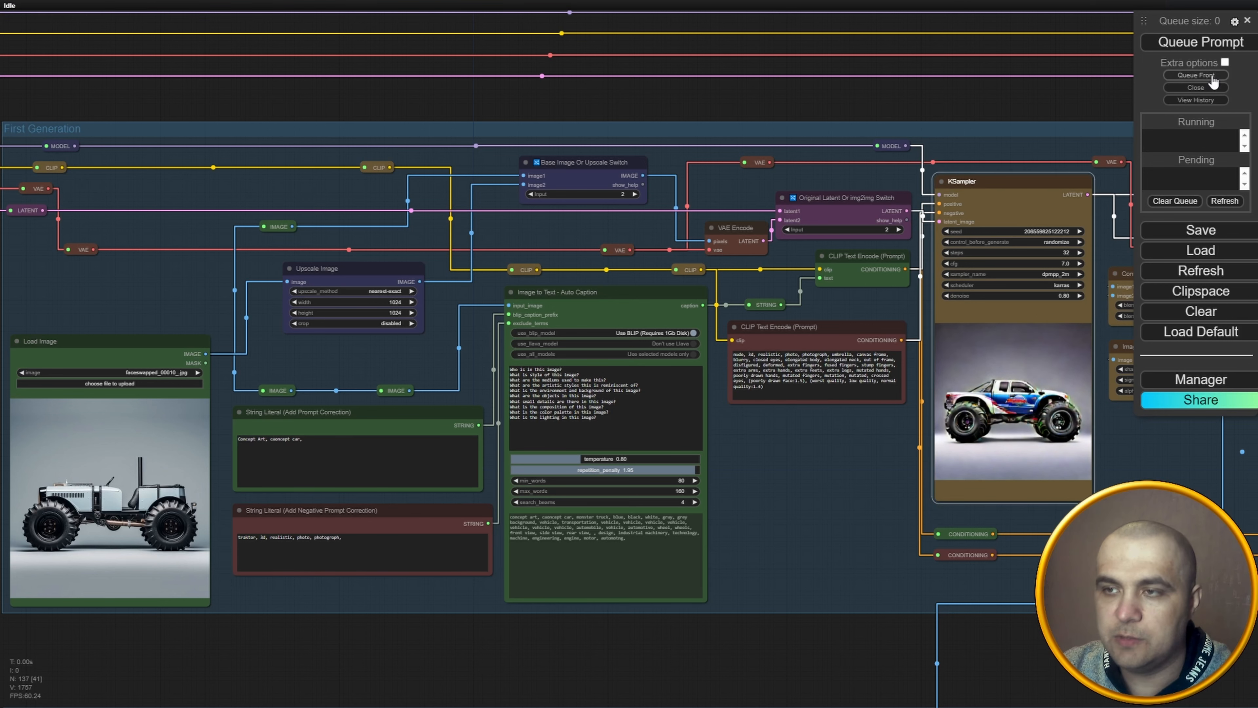
pyautogui.click(1205, 45)
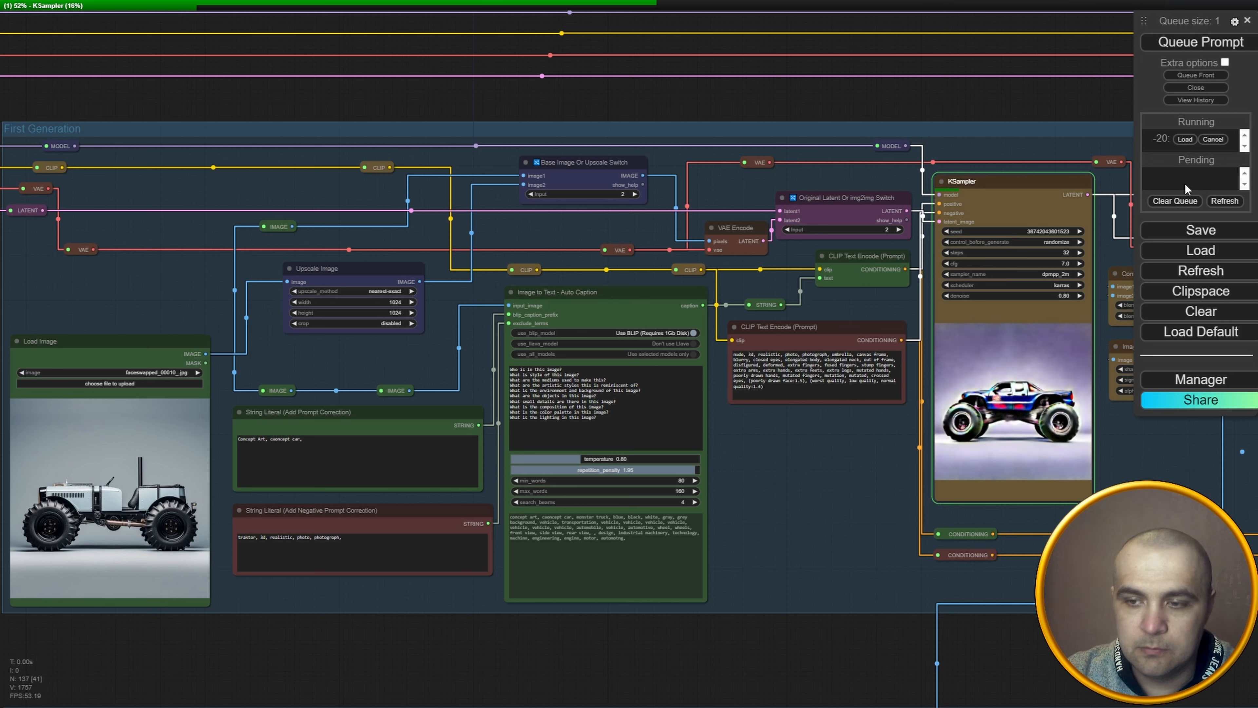
pyautogui.click(1214, 140)
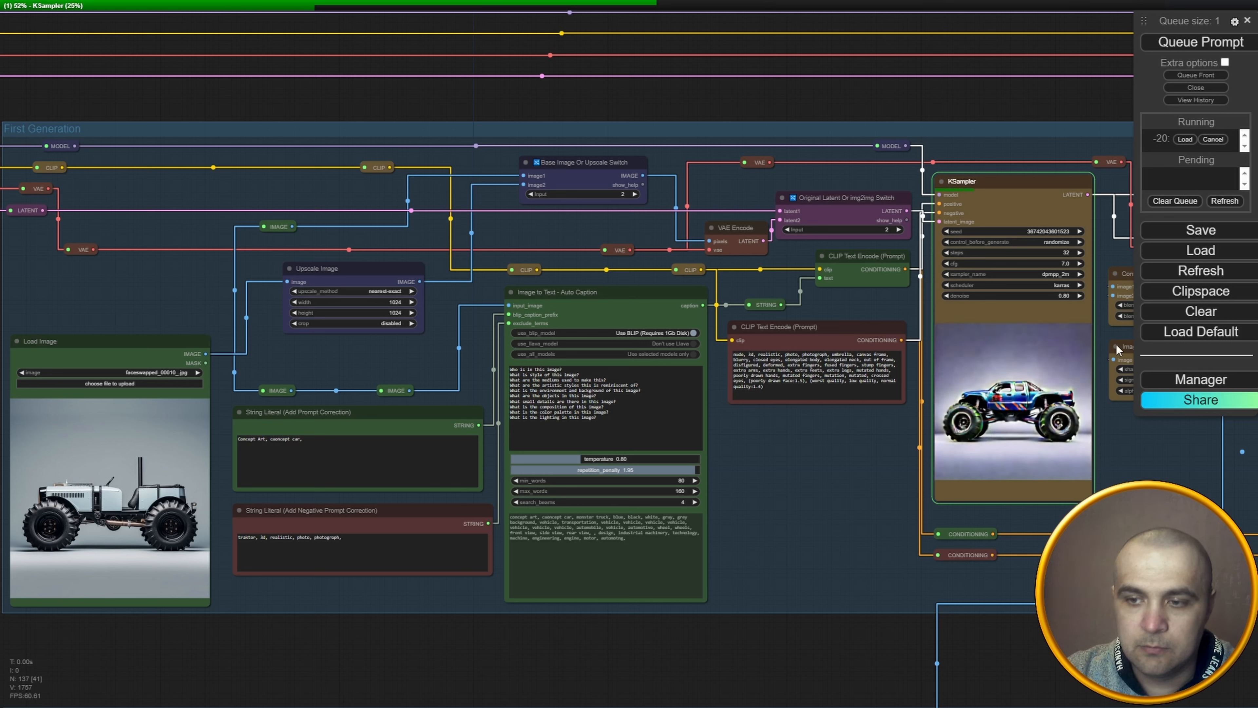
# Set the First Generation KSampler's denoise to 0.70 and queue the workflow, cancelling the first job after its preview and queuing another.
pyautogui.click(1062, 295)
pyautogui.write('0.7')
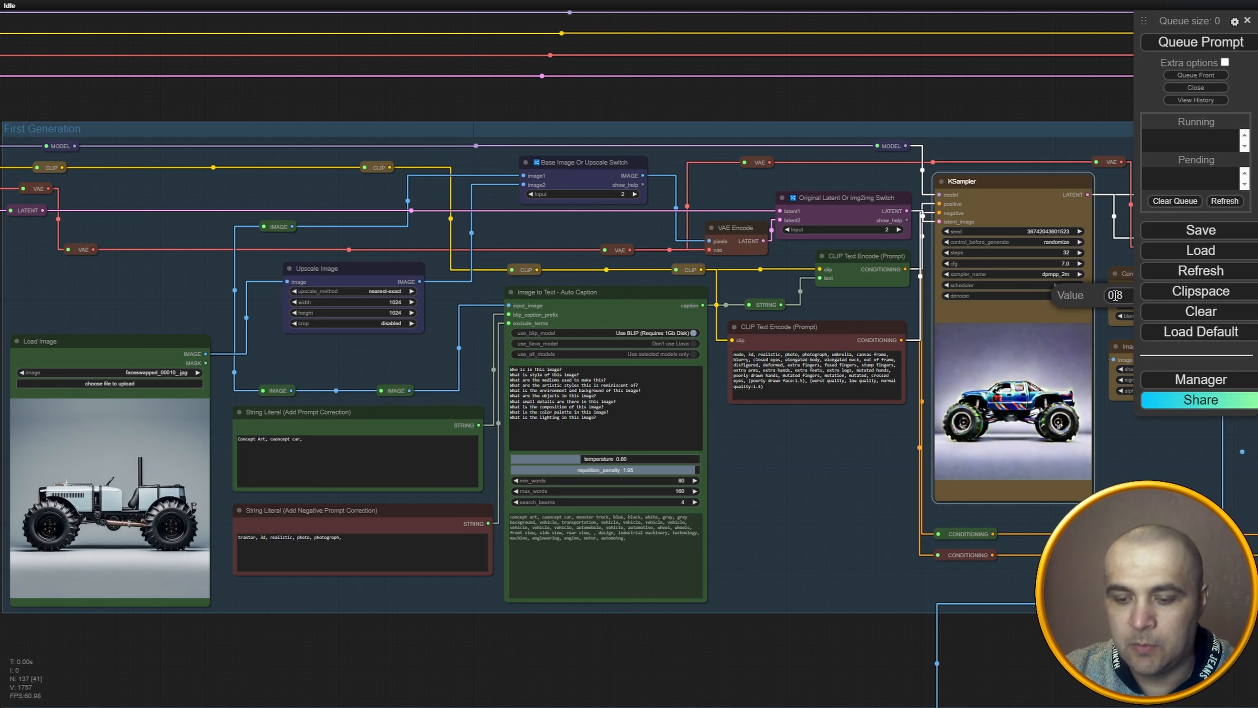
pyautogui.press('Return')
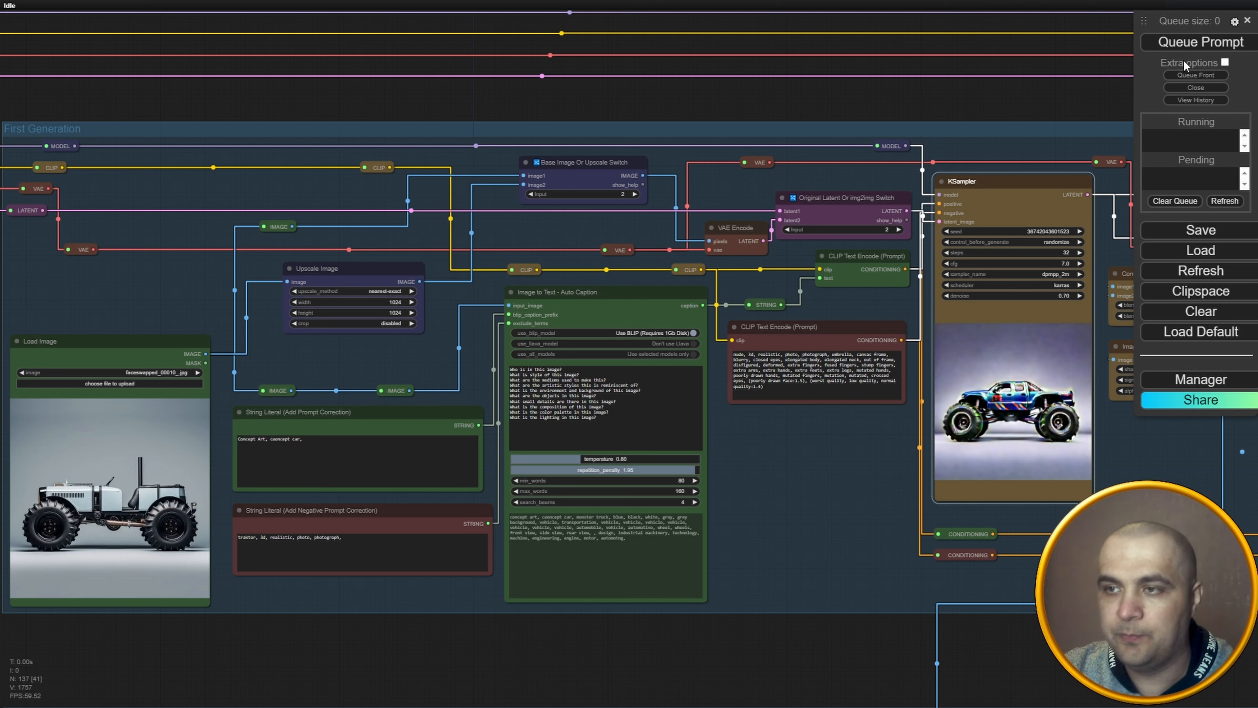
pyautogui.click(1184, 43)
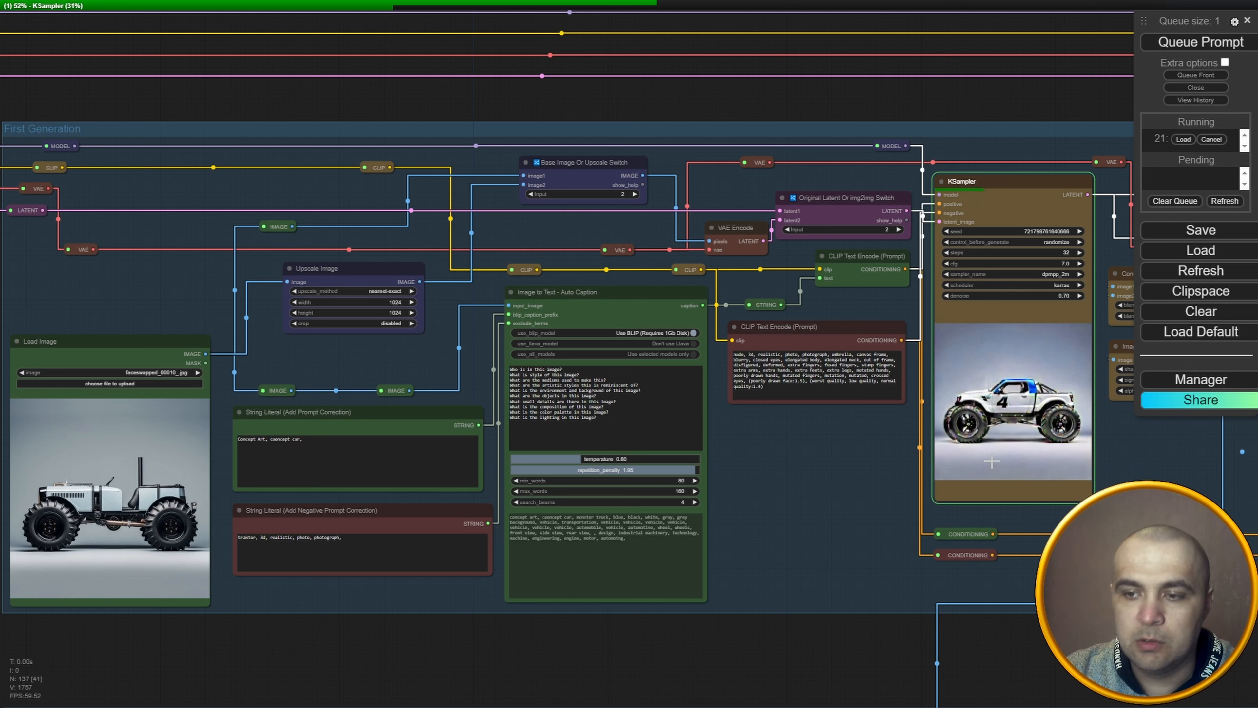
pyautogui.click(1212, 139)
pyautogui.click(1204, 78)
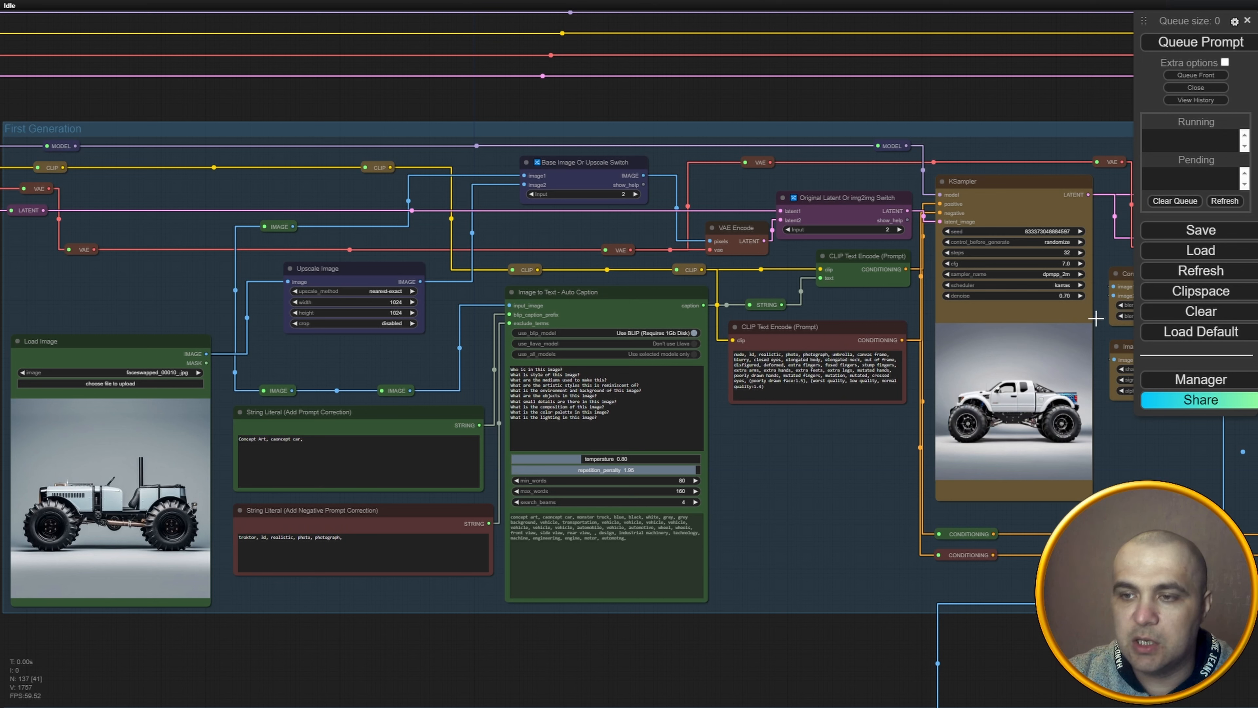
# Lower the First Generation KSampler's denoise to 0.60 and queue the workflow for a full generation.
pyautogui.click(1064, 296)
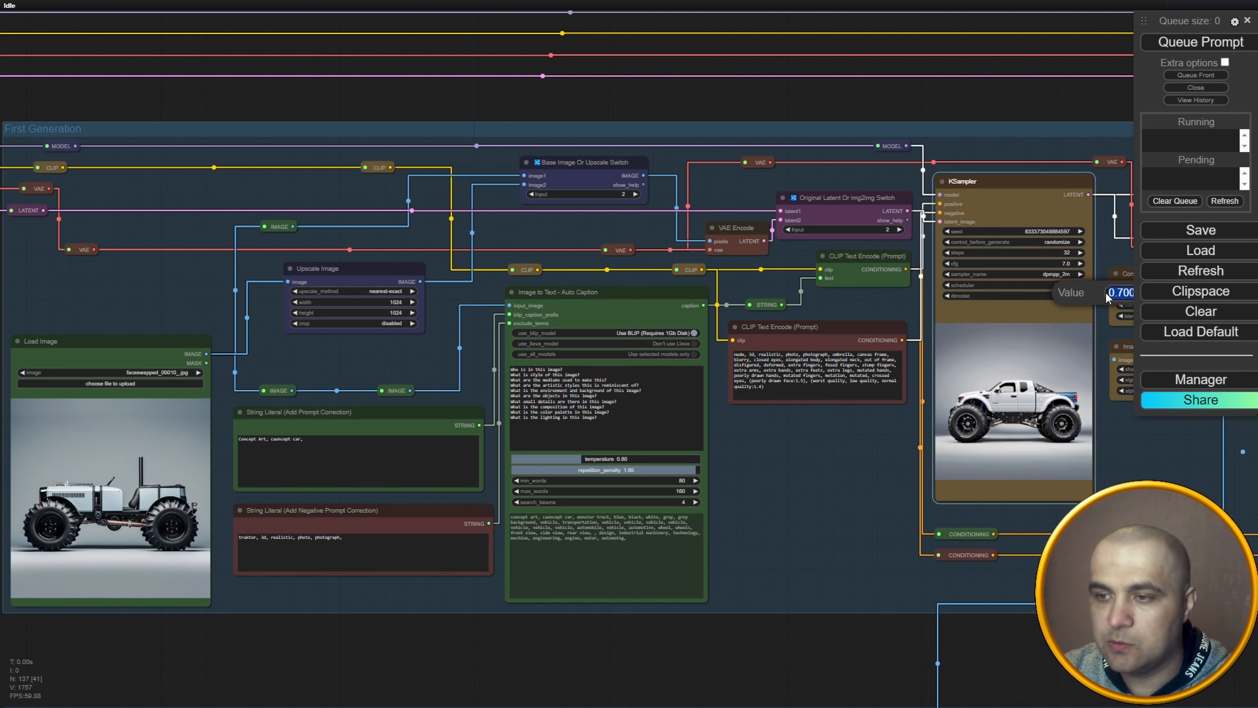
pyautogui.write('0.61')
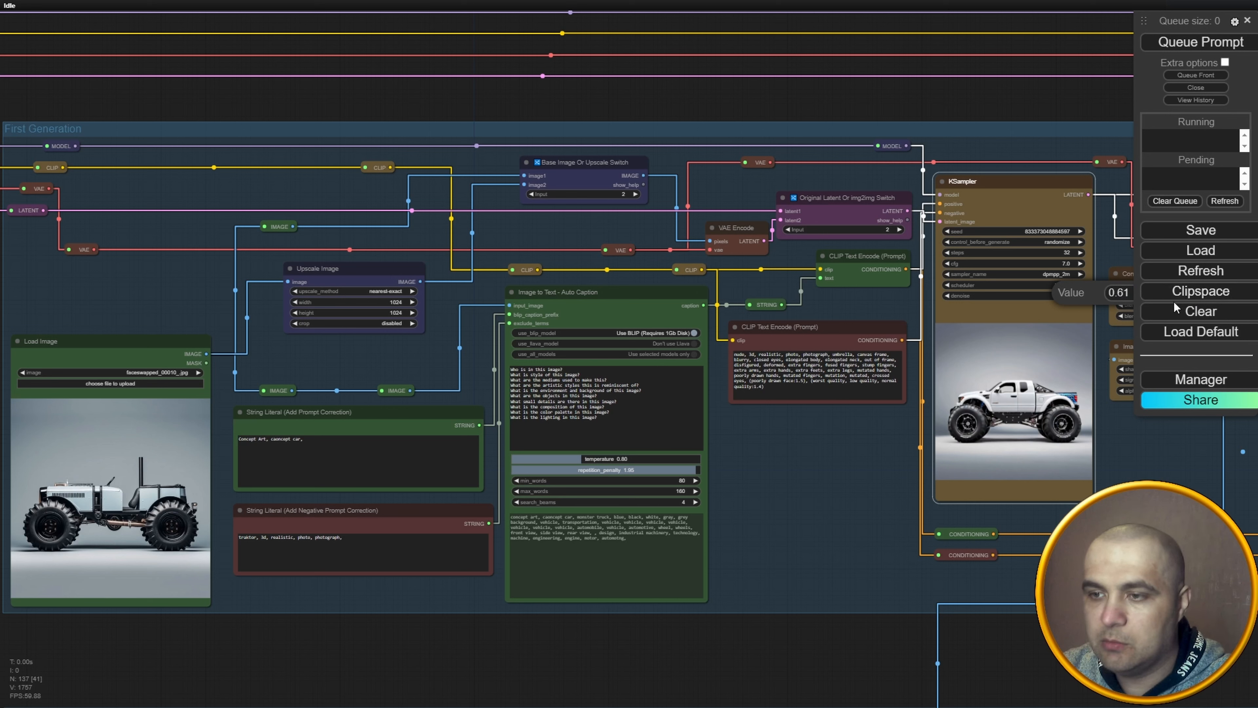
pyautogui.press('Return')
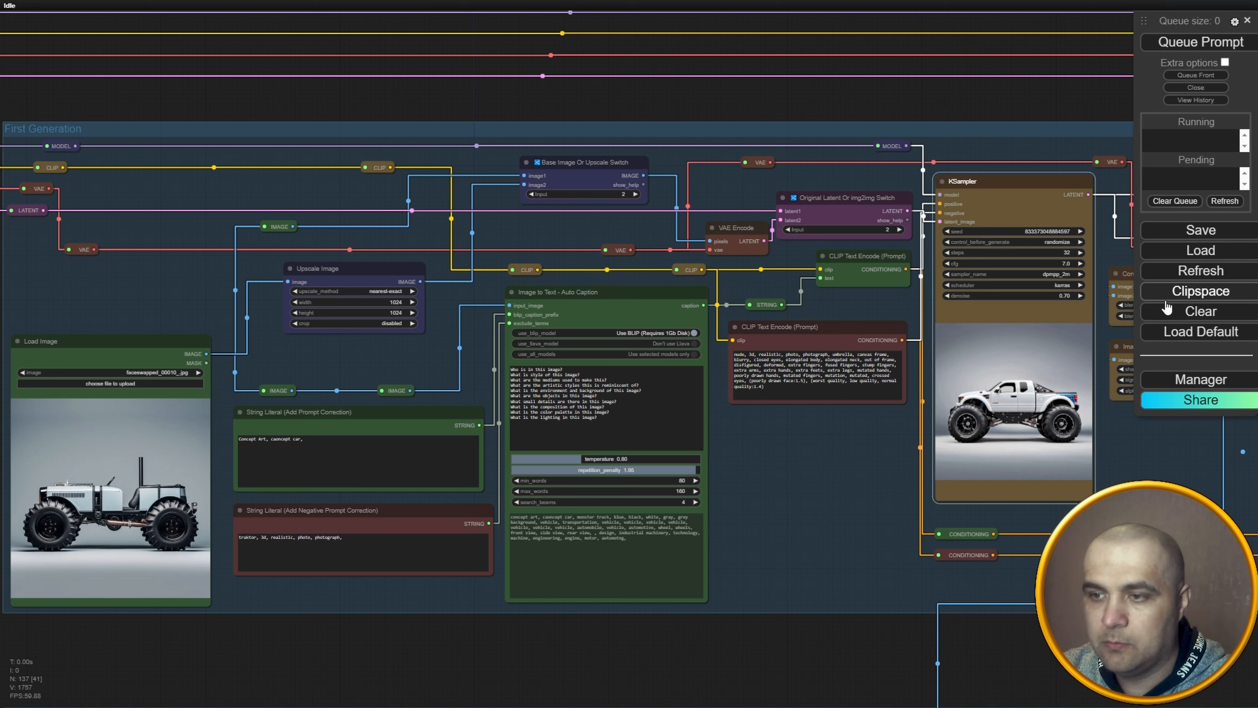
pyautogui.click(1185, 50)
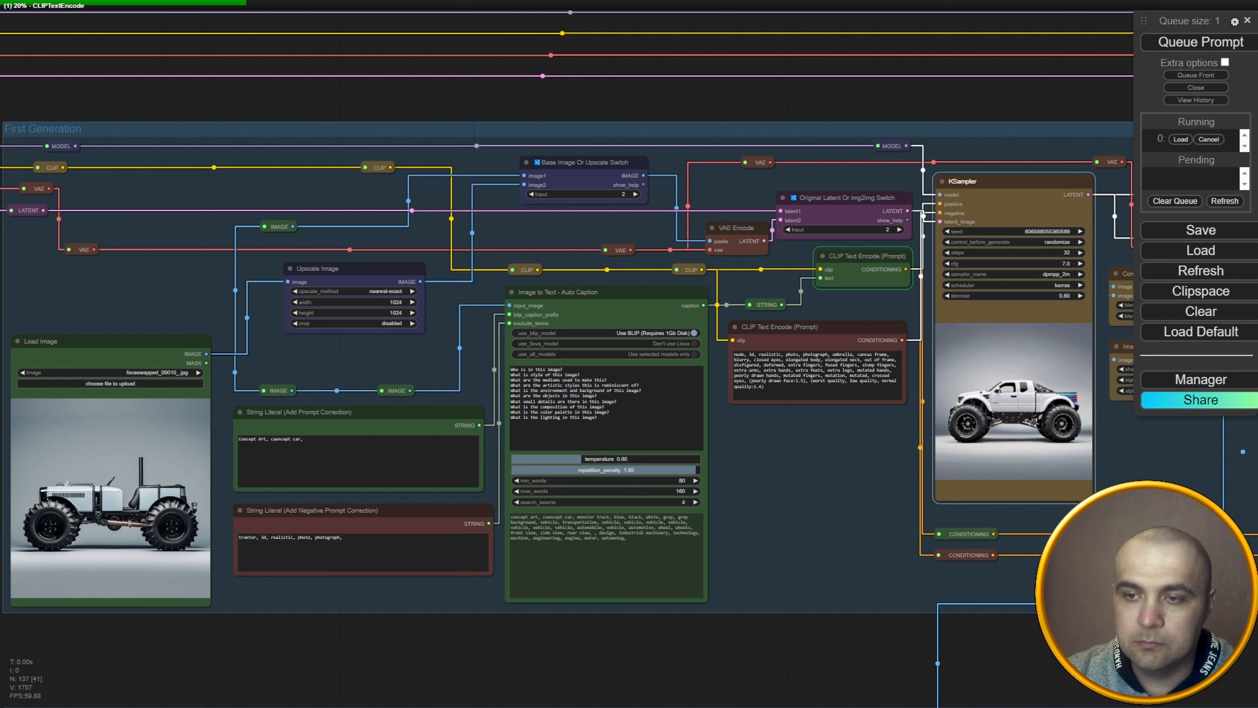
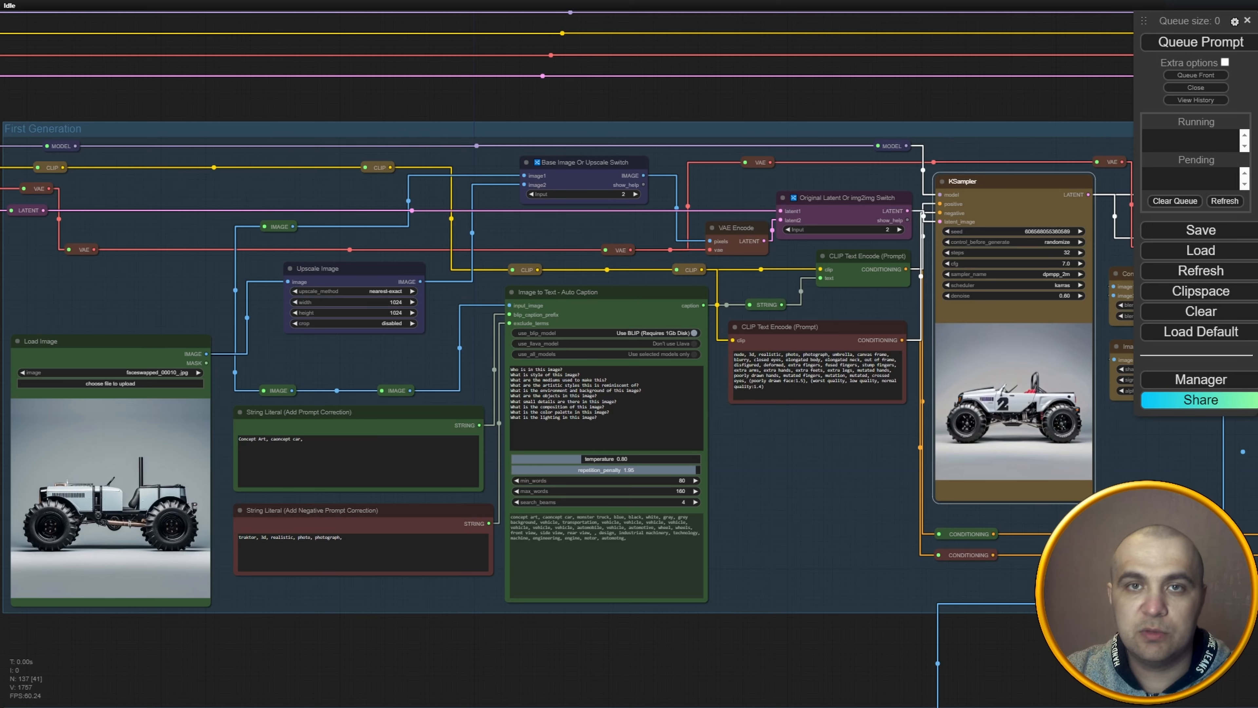
# Examine the first generation, refined and upscaled images in the Results group, and compare details in the Image Comparer.
pyautogui.moveTo(1041, 650); pyautogui.dragTo(960, 62)
pyautogui.moveTo(824, 420); pyautogui.dragTo(842, 299)
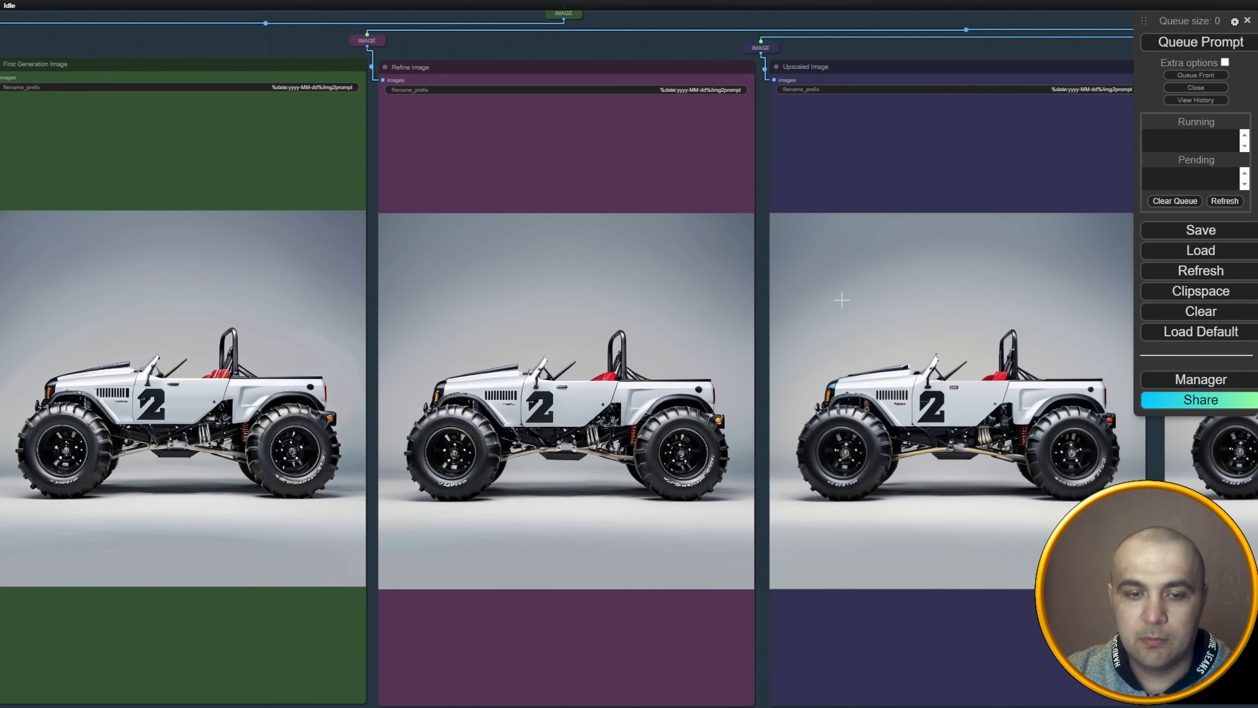
pyautogui.moveTo(925, 474); pyautogui.dragTo(370, 480)
pyautogui.scroll(6, 869, 508)
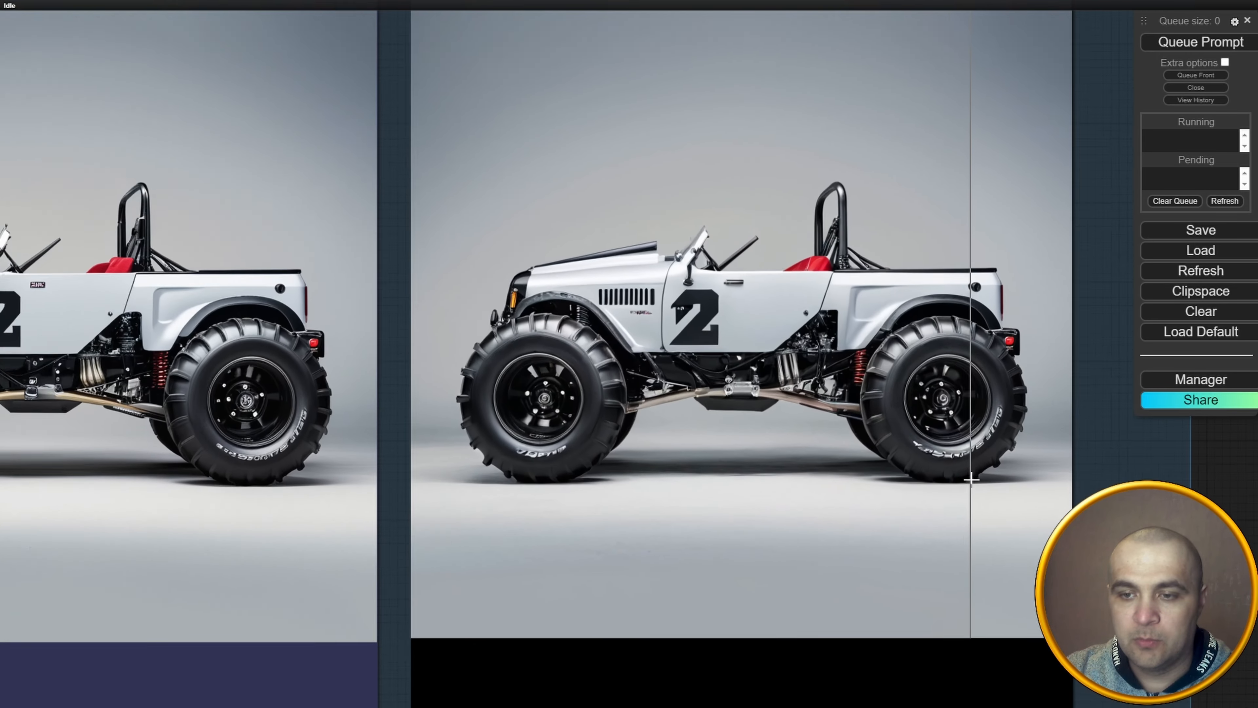
pyautogui.scroll(2, 971, 478)
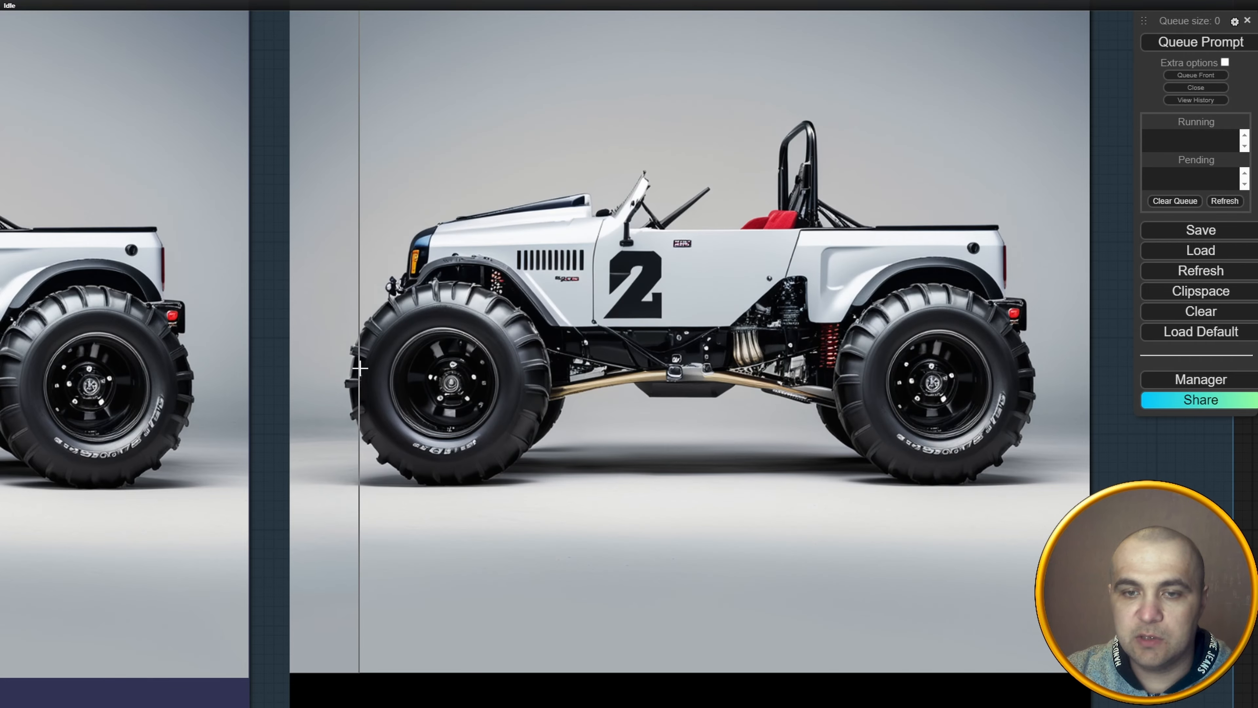
# Inspect the source tractor picture in the Load Image node to compare it with the generated vehicle.
pyautogui.scroll(-8, 401, 387)
pyautogui.scroll(-3, 394, 322)
pyautogui.moveTo(374, 292); pyautogui.dragTo(981, 654)
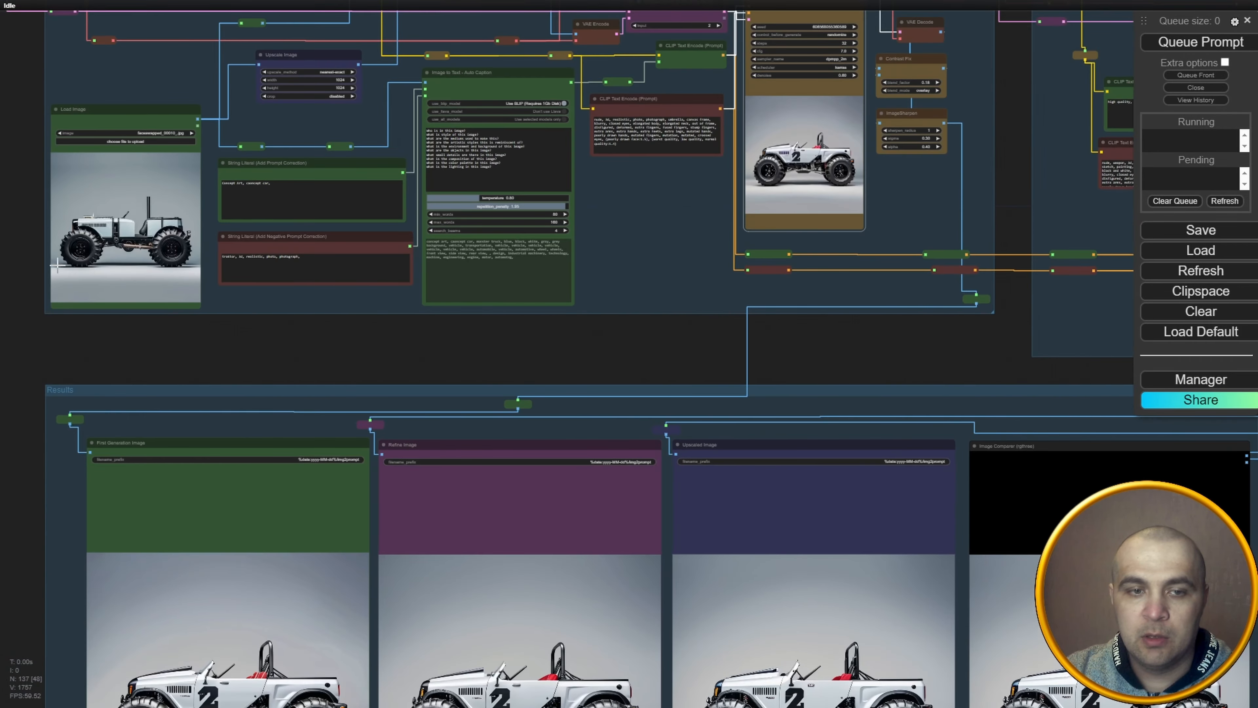
pyautogui.scroll(10, 58, 263)
pyautogui.moveTo(80, 203); pyautogui.dragTo(246, 350)
pyautogui.scroll(3, 255, 354)
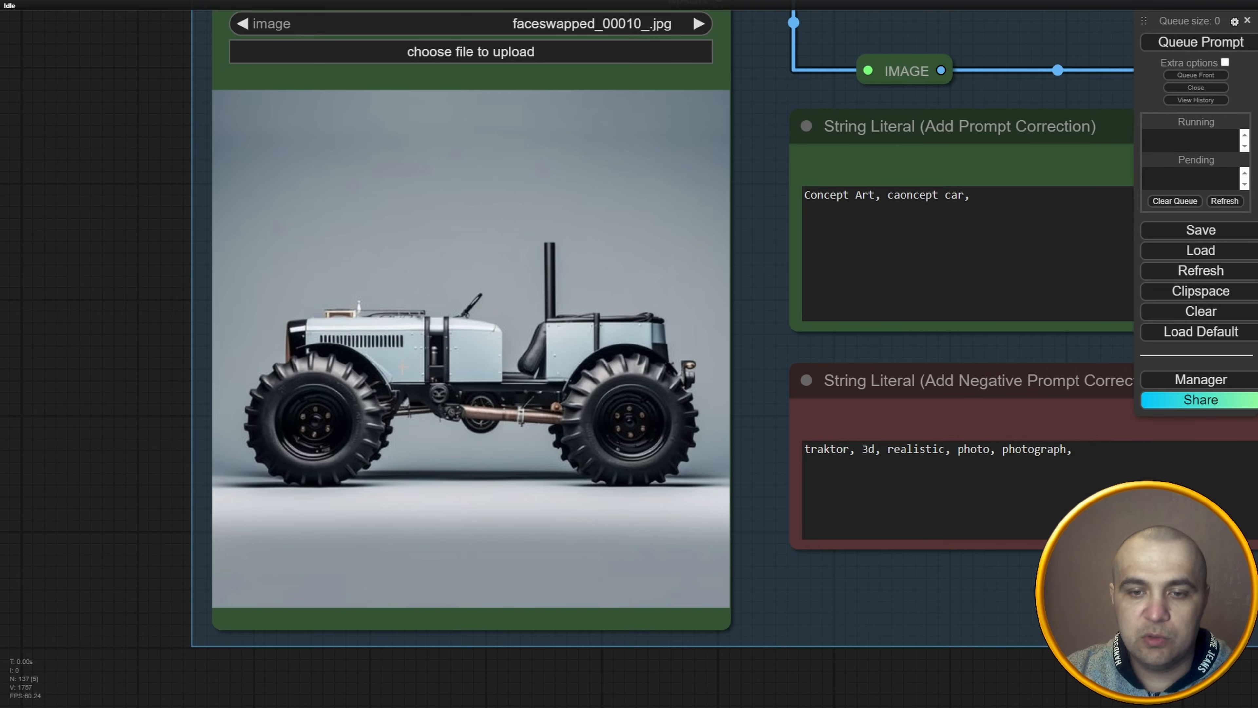
pyautogui.scroll(1, 621, 345)
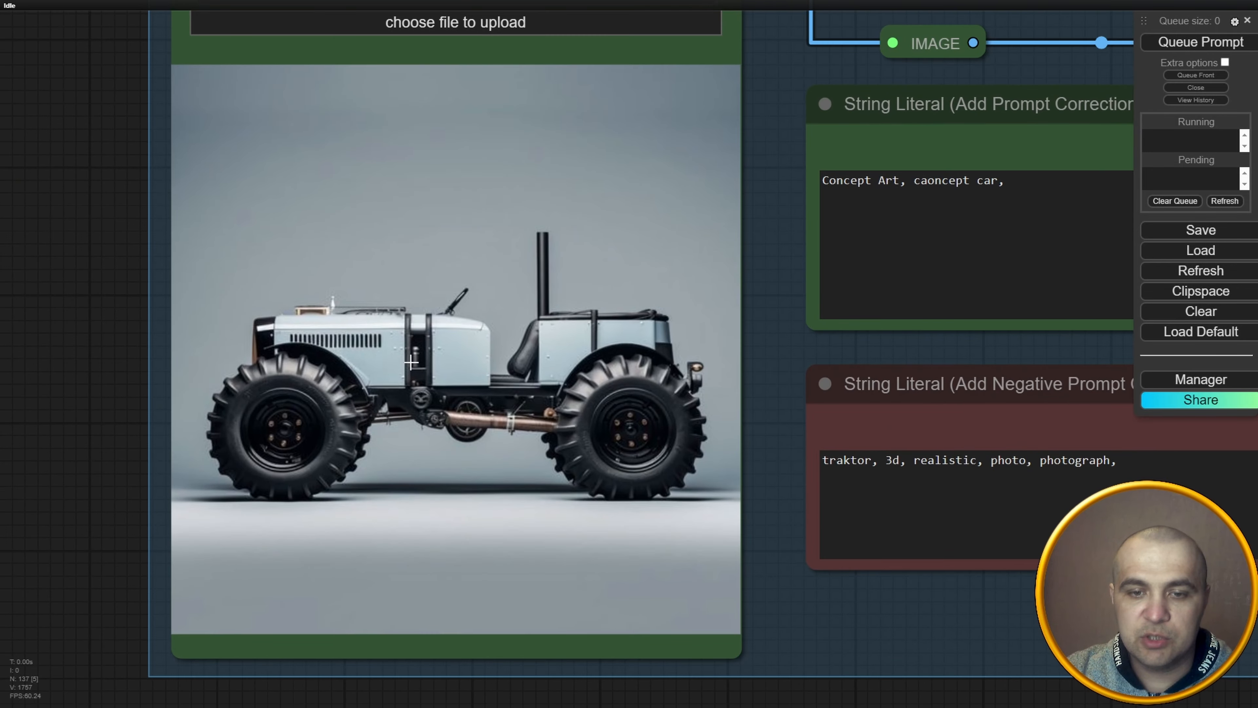
pyautogui.scroll(-10, 179, 453)
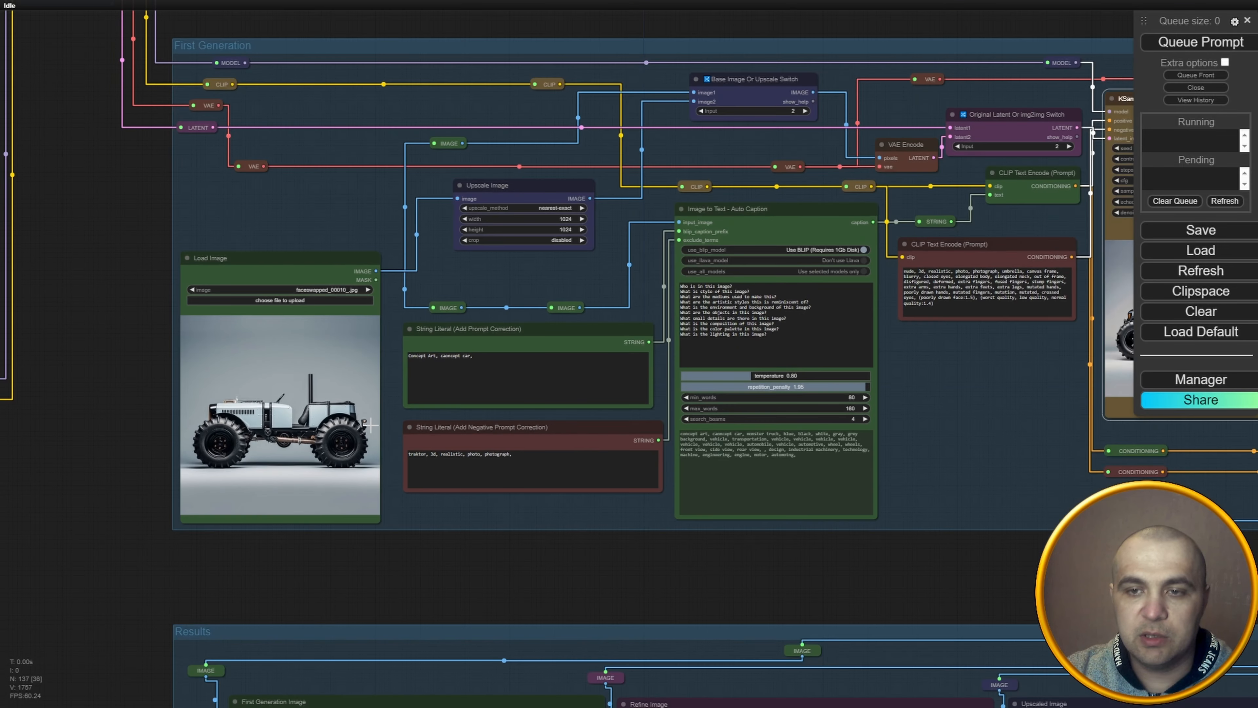
# Replace the tractor in the Load Image node with the picture of the white plant-growing cabinet.
pyautogui.moveTo(894, 446); pyautogui.dragTo(758, 525)
pyautogui.scroll(-1, 762, 535)
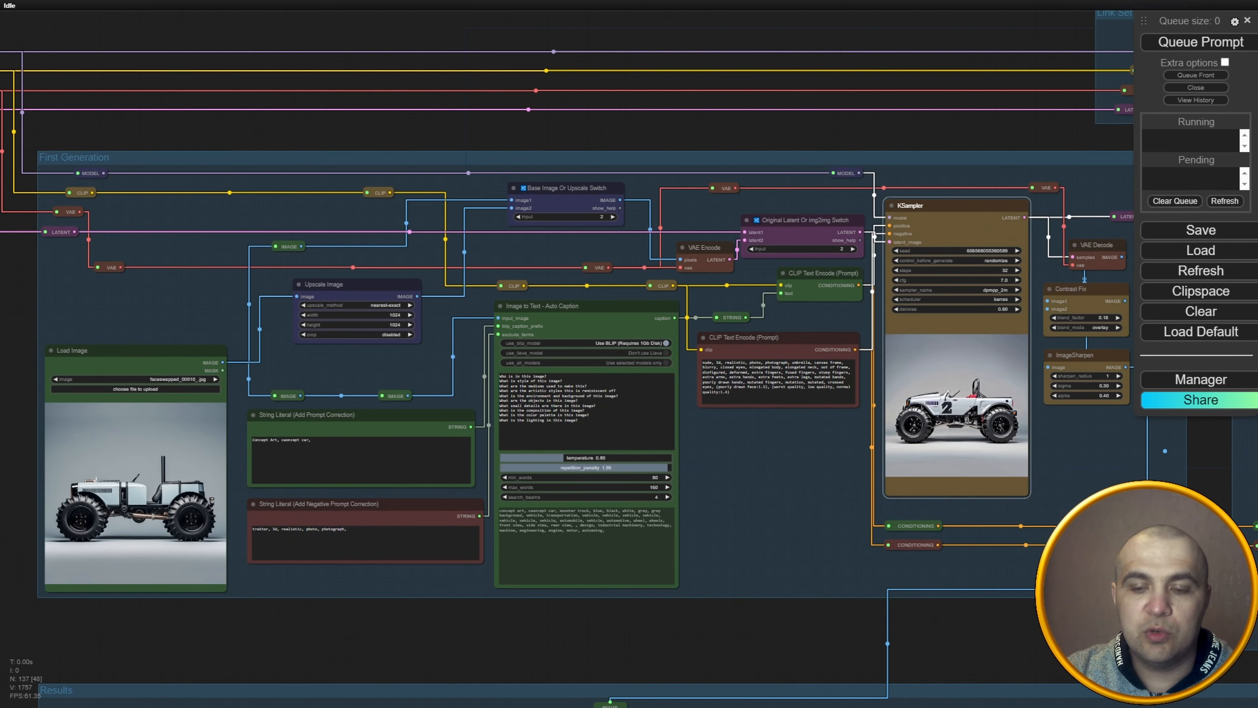
pyautogui.moveTo(903, 462); pyautogui.dragTo(128, 480)
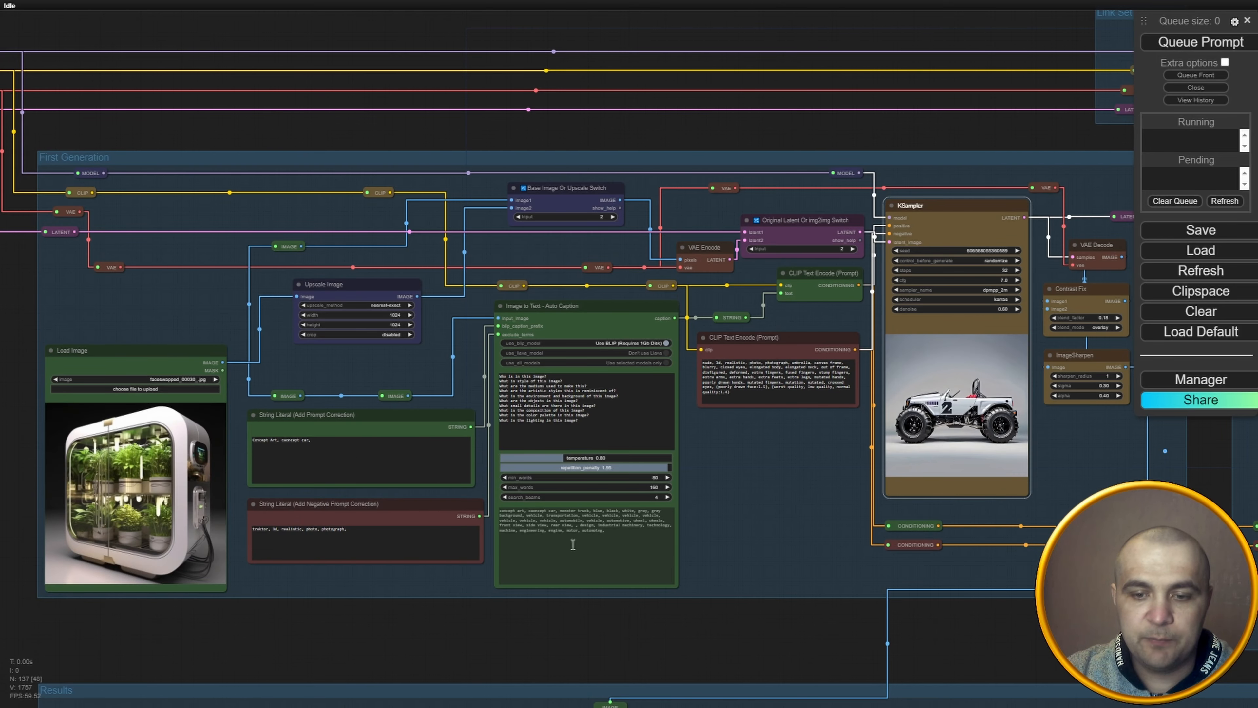
# Set search_beams to 2 in the Image to Text - Auto Caption node.
pyautogui.scroll(8, 705, 526)
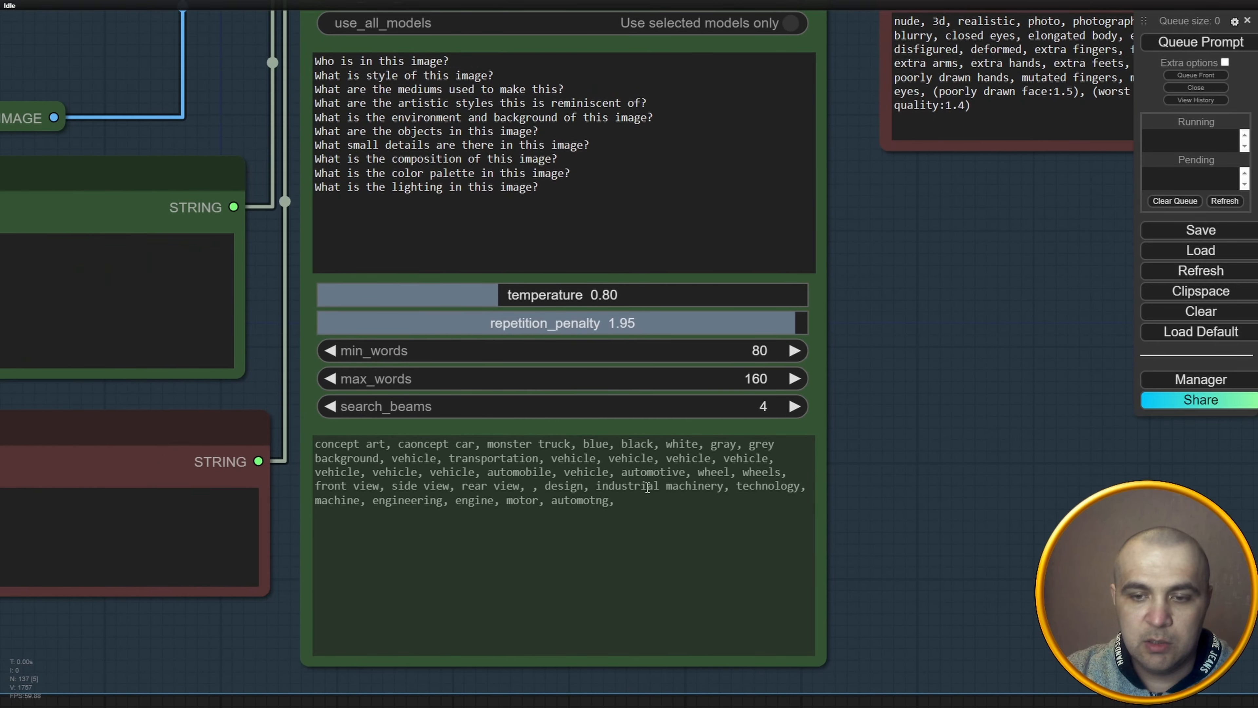
pyautogui.scroll(3, 846, 514)
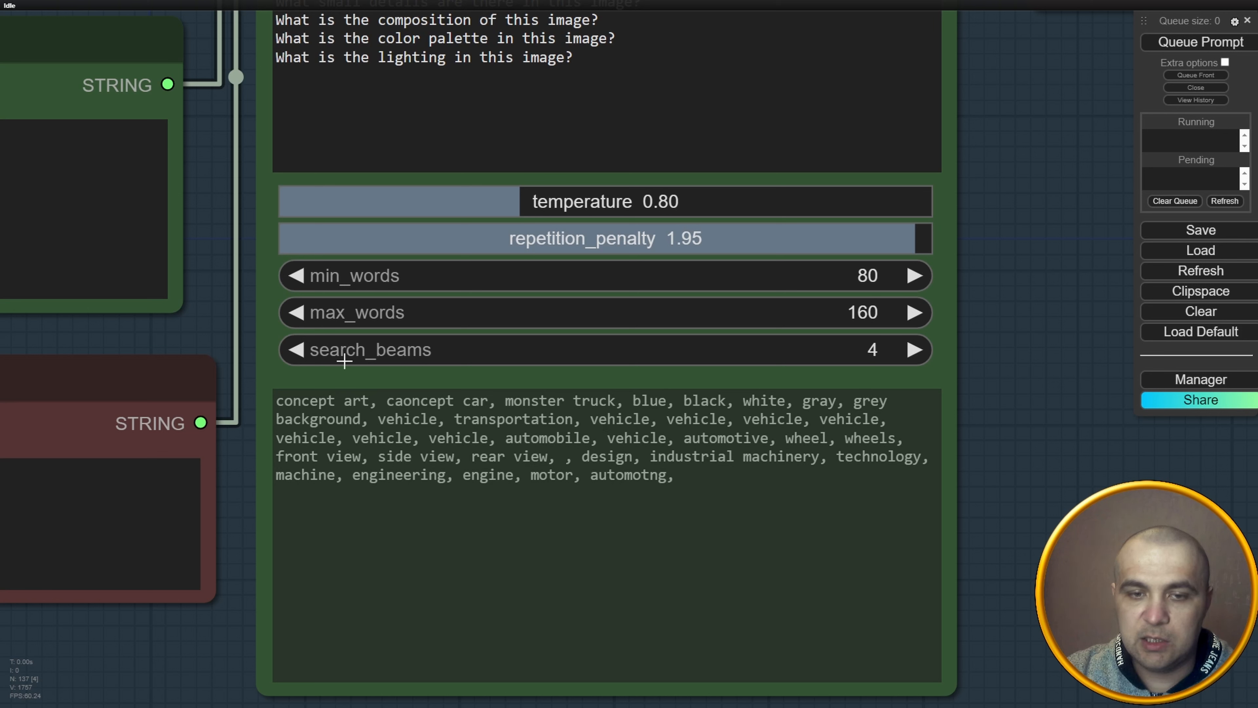
pyautogui.click(297, 349)
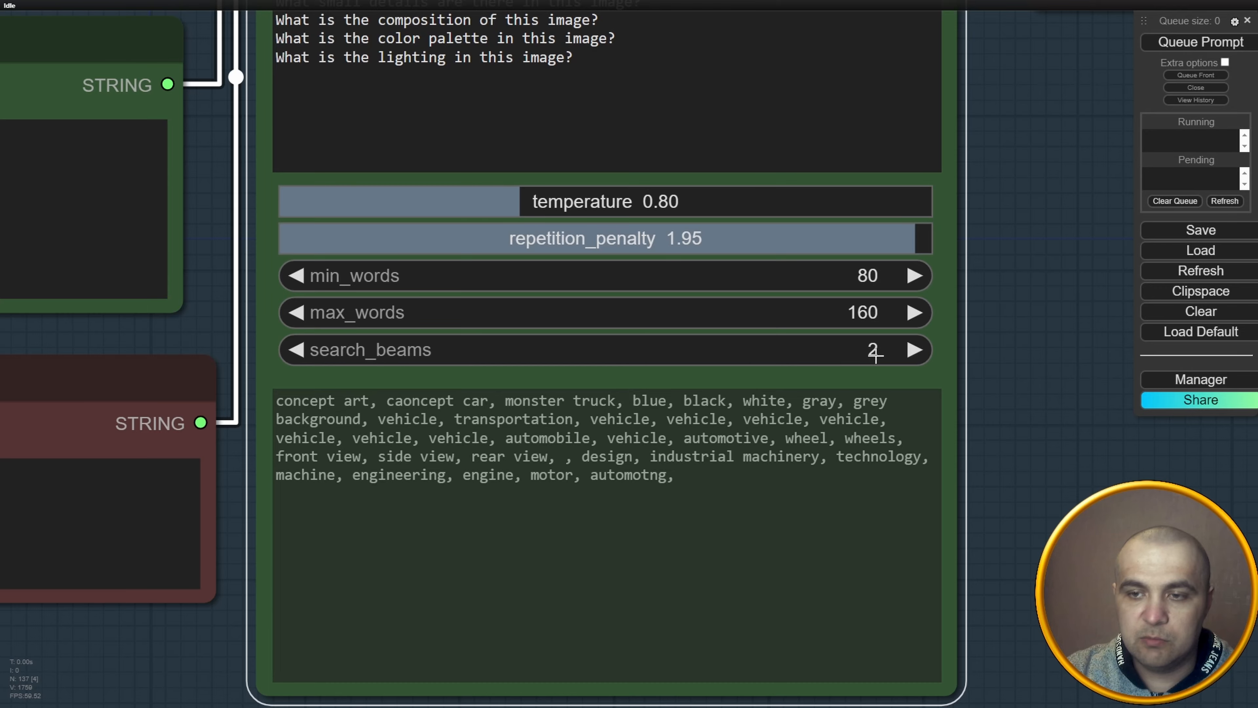
# Set the Original Latent Or img2img Switch to input 1 and return the Base Image Or Upscale Switch to input 2.
pyautogui.scroll(-5, 974, 483)
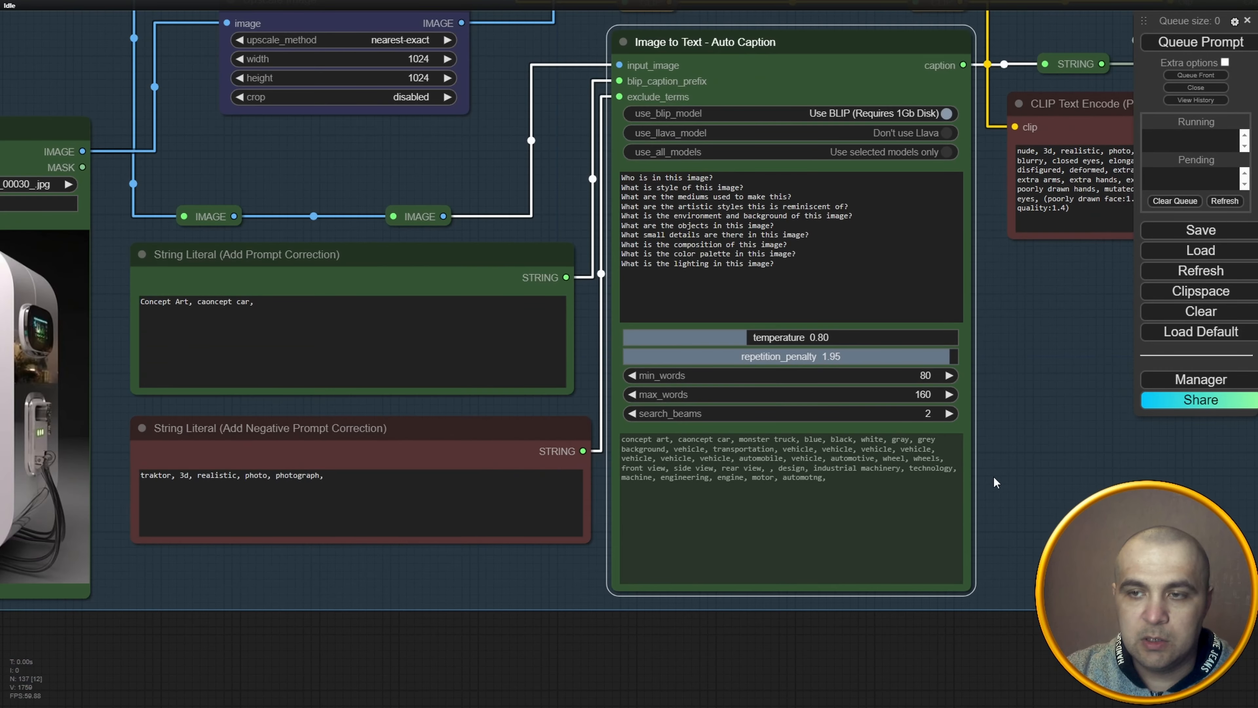
pyautogui.scroll(-2, 973, 388)
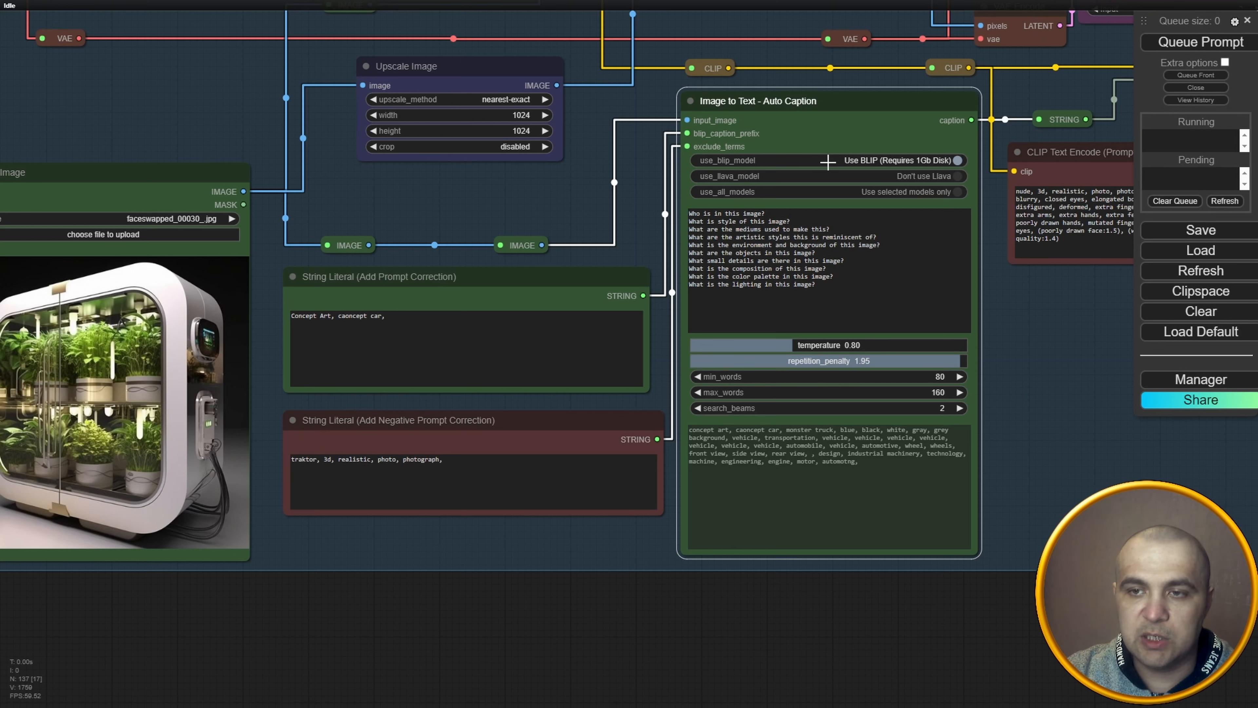
pyautogui.scroll(-3, 924, 570)
pyautogui.scroll(1, 854, 554)
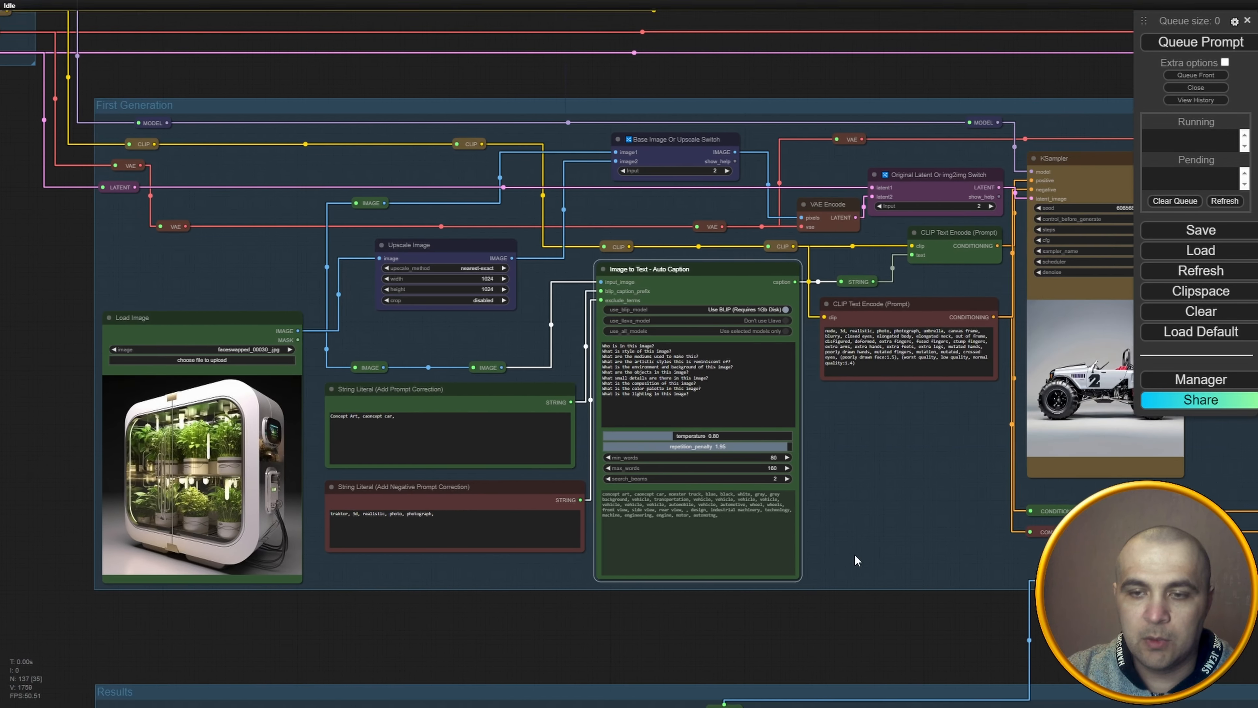
pyautogui.moveTo(854, 554); pyautogui.dragTo(762, 571)
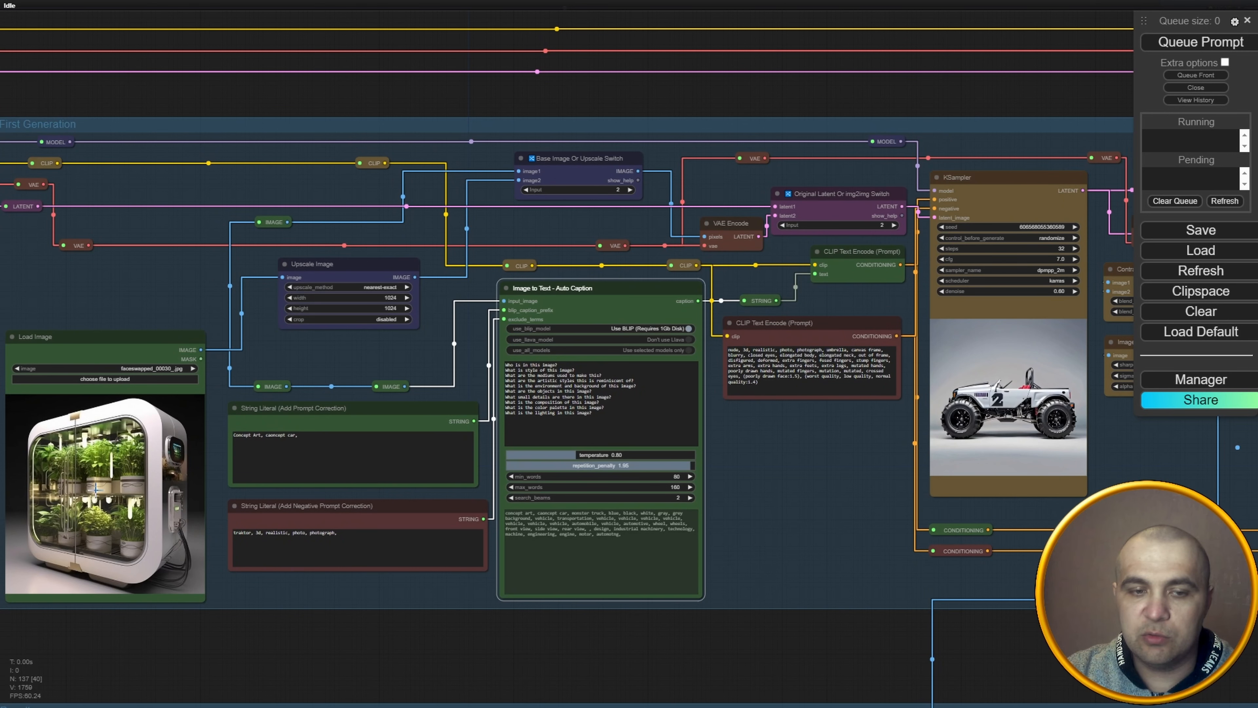
pyautogui.click(526, 189)
pyautogui.click(351, 345)
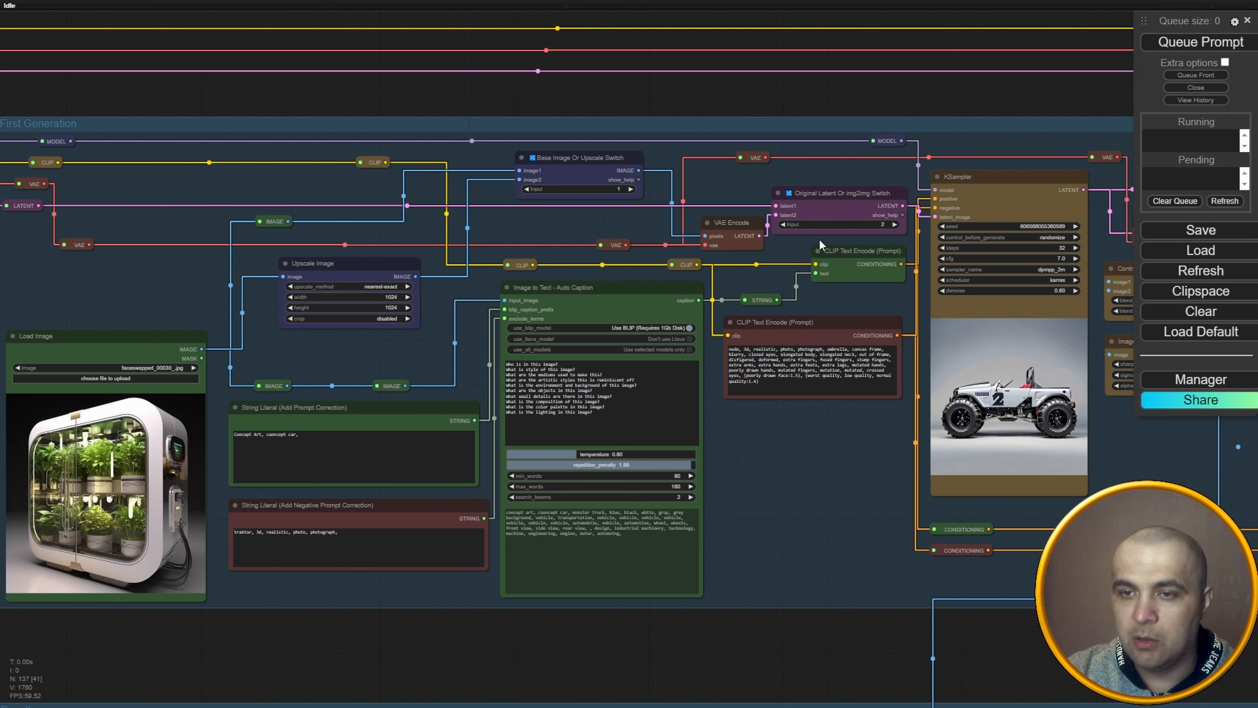
pyautogui.click(783, 225)
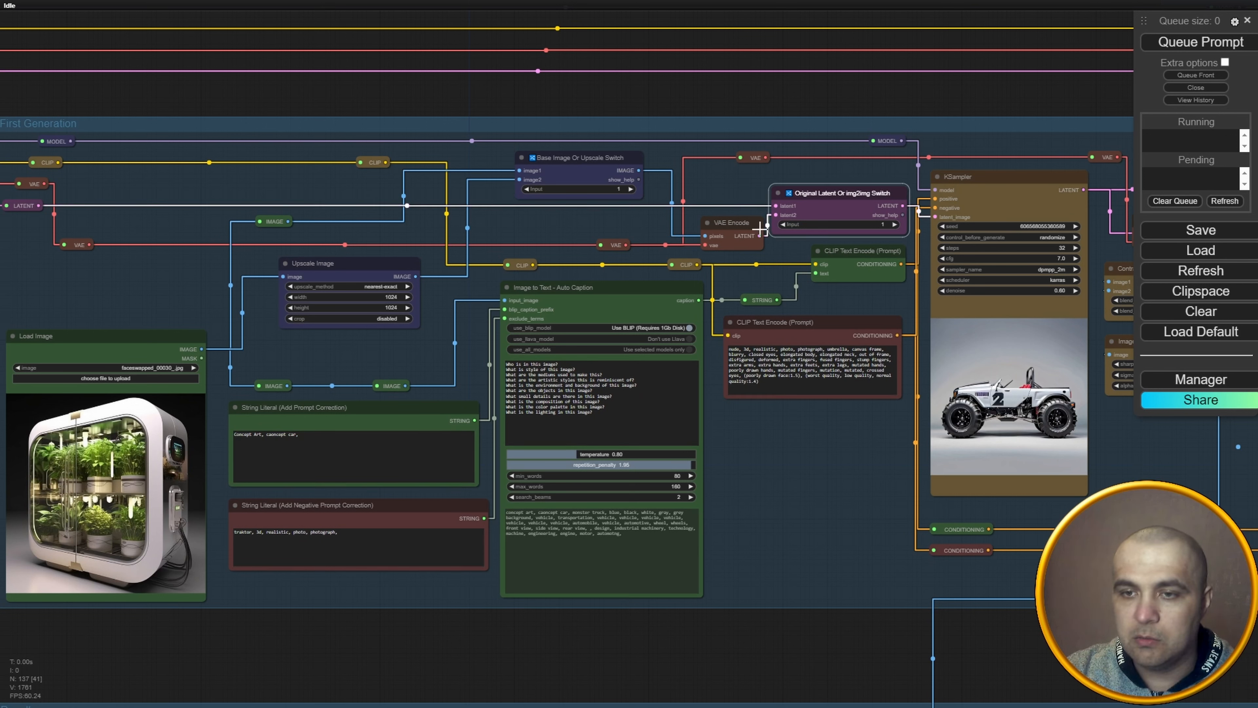
pyautogui.click(631, 188)
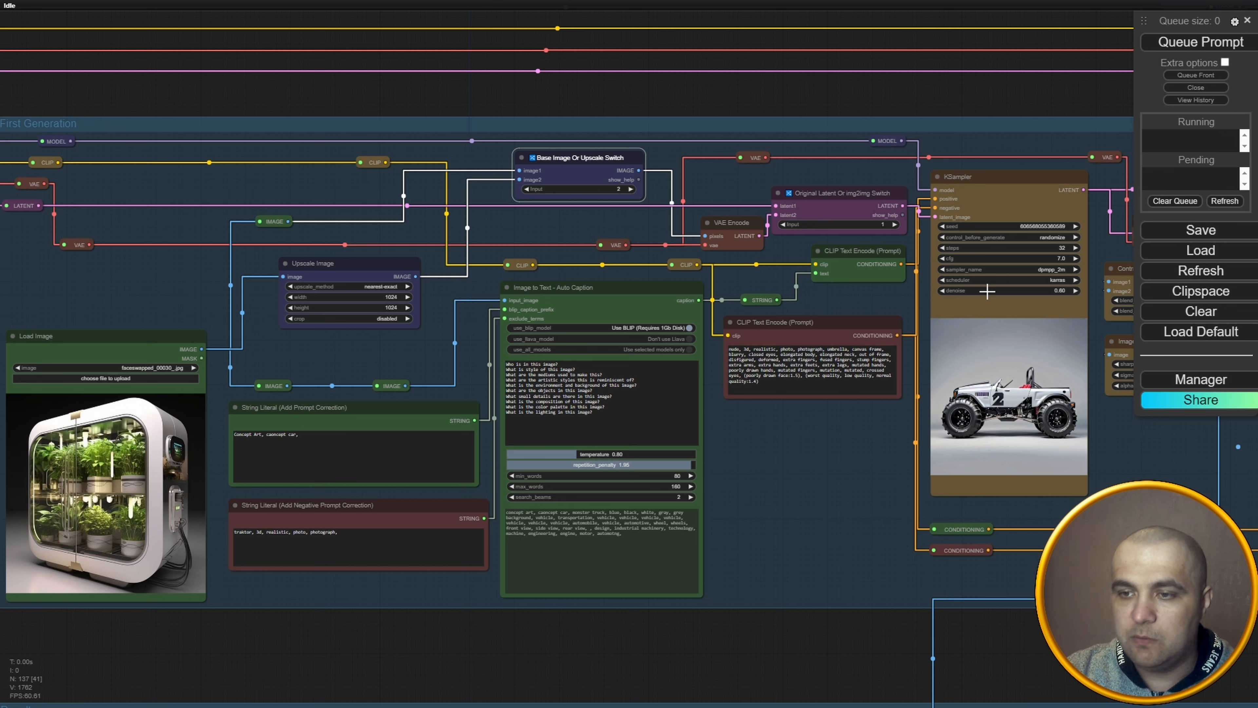
# Set denoise to 1.00 in the First Generation KSampler and queue the prompt.
pyautogui.moveTo(989, 291); pyautogui.dragTo(1096, 293)
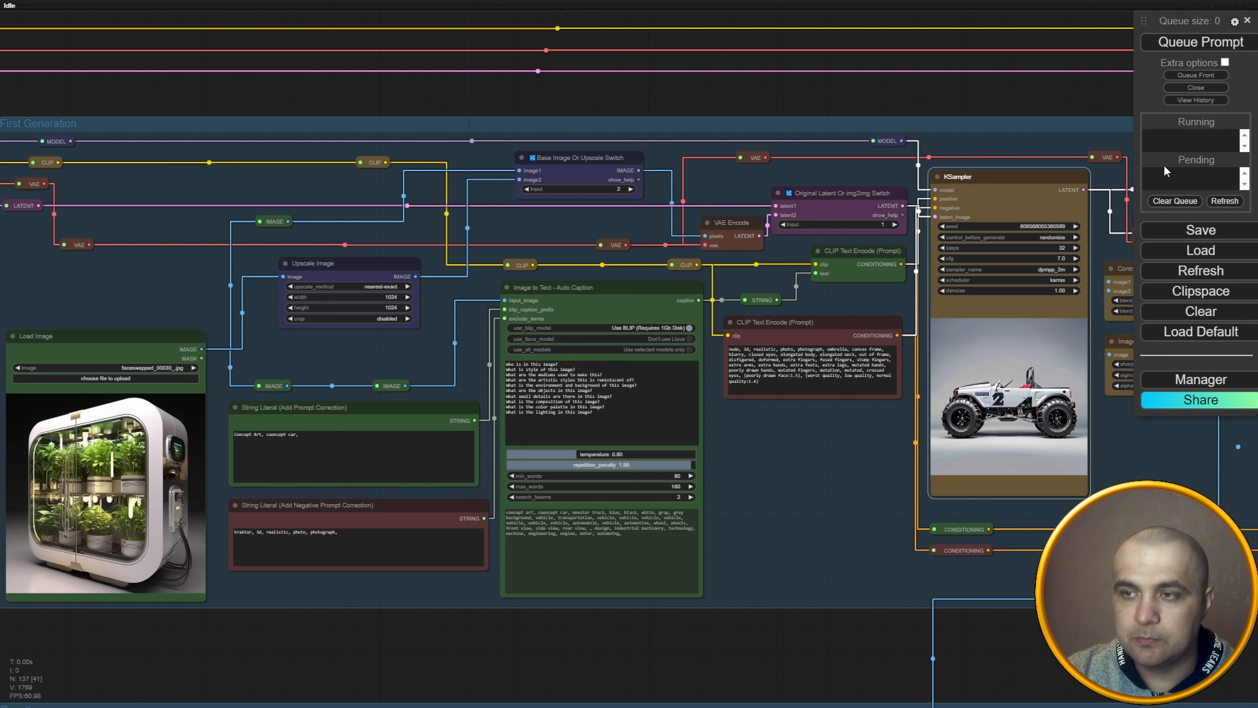
pyautogui.click(1191, 47)
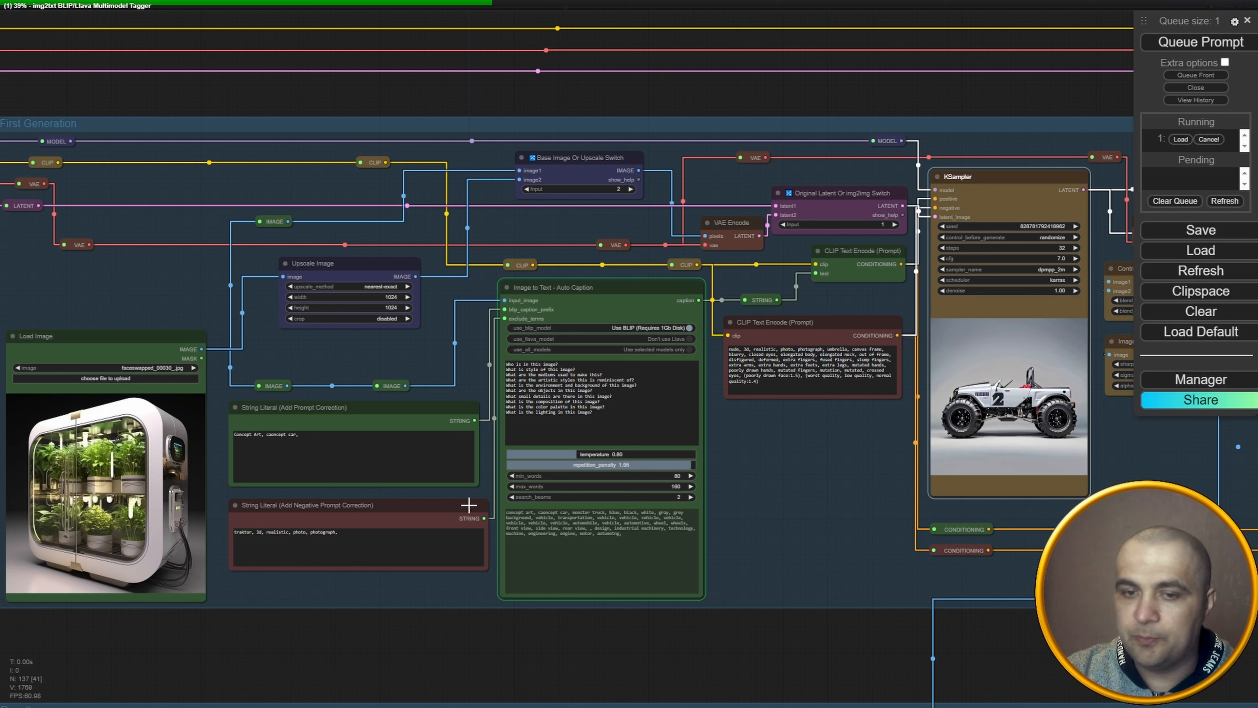
# Shorten the Add Prompt Correction text to "Concept Art," by removing the car term, and queue the prompt again.
pyautogui.click(326, 441)
pyautogui.press('BackSpace')
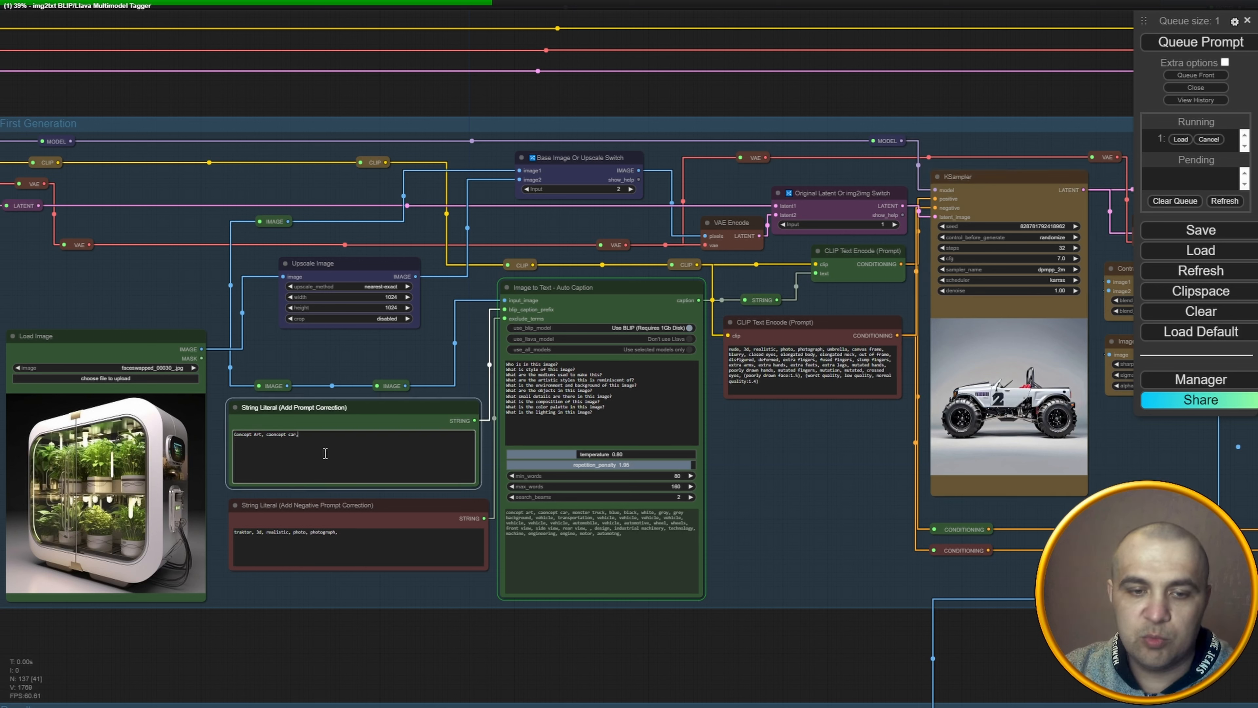
pyautogui.press('BackSpace')
pyautogui.press('BackSpace')
pyautogui.press('BackSpace')
pyautogui.press('BackSpace')
pyautogui.press('BackSpace')
pyautogui.press('BackSpace')
pyautogui.press('BackSpace')
pyautogui.press('BackSpace')
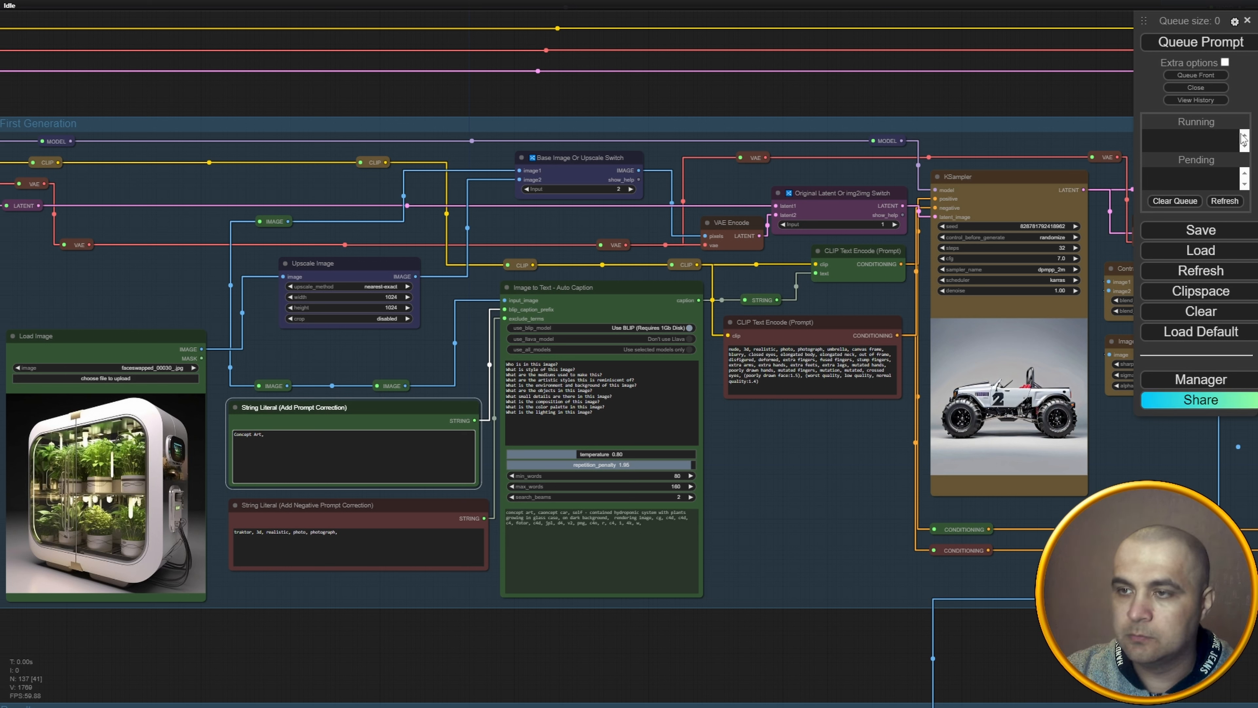
pyautogui.click(1211, 45)
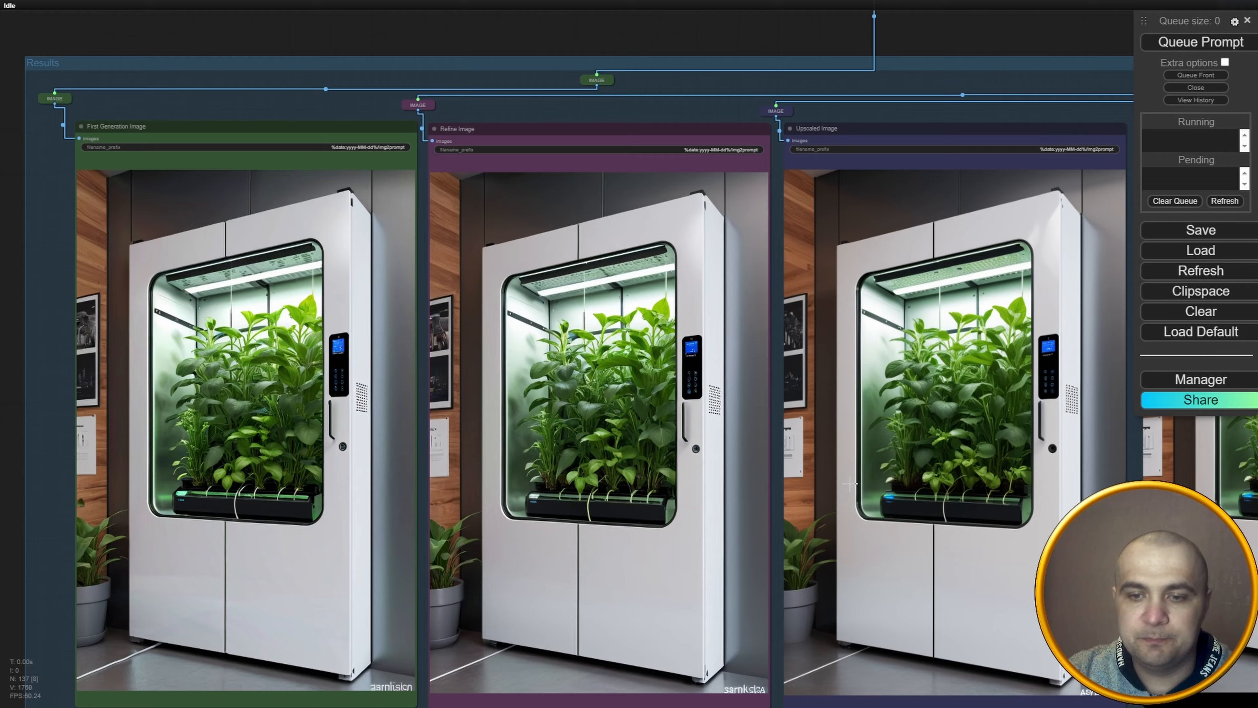
# Examine the generated cabinet images in the Results group and compare their details in the Image Comparer.
pyautogui.moveTo(428, 502); pyautogui.dragTo(194, 458)
pyautogui.scroll(8, 688, 463)
pyautogui.scroll(-3, 931, 461)
pyautogui.moveTo(921, 405); pyautogui.dragTo(851, 411)
pyautogui.scroll(-2, 868, 457)
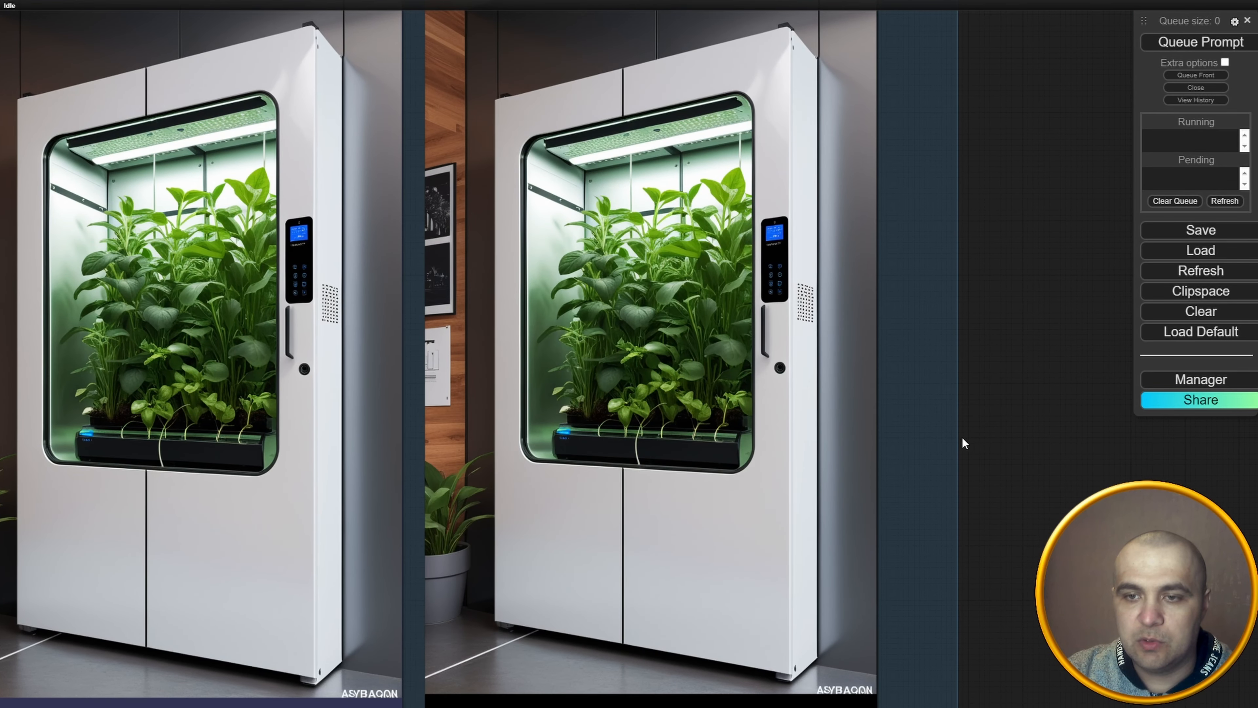
pyautogui.scroll(3, 545, 411)
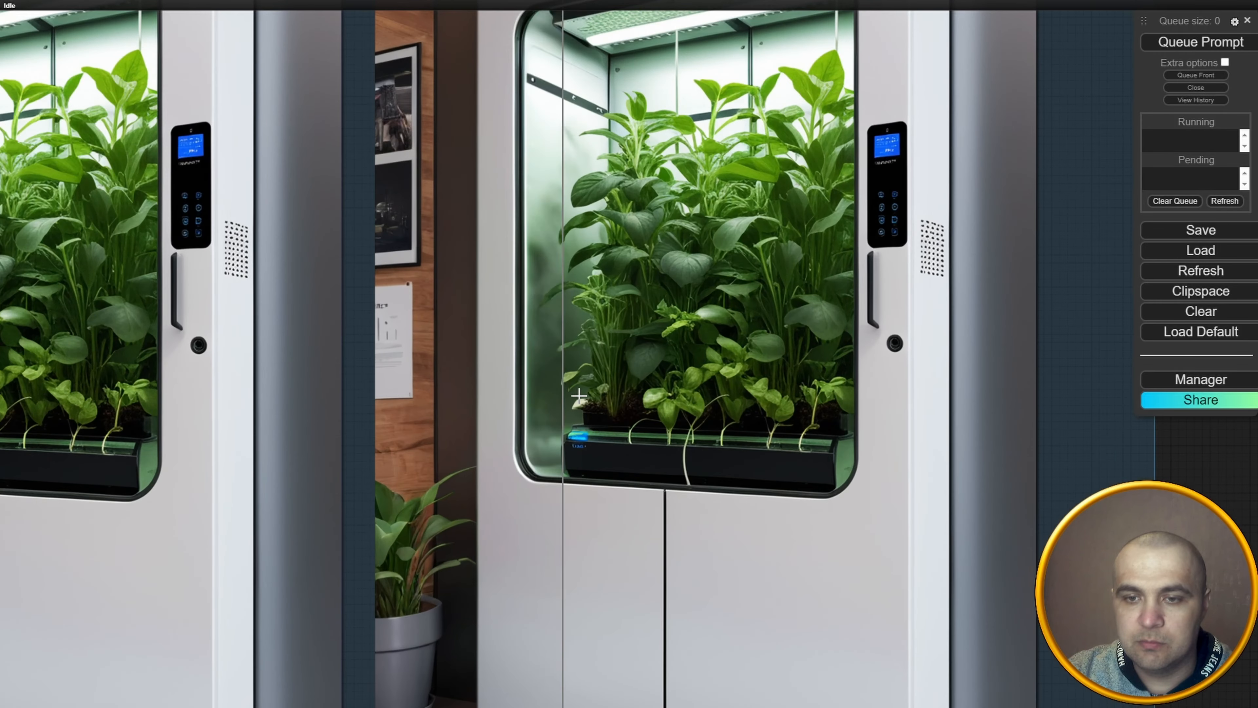
pyautogui.scroll(-1, 446, 402)
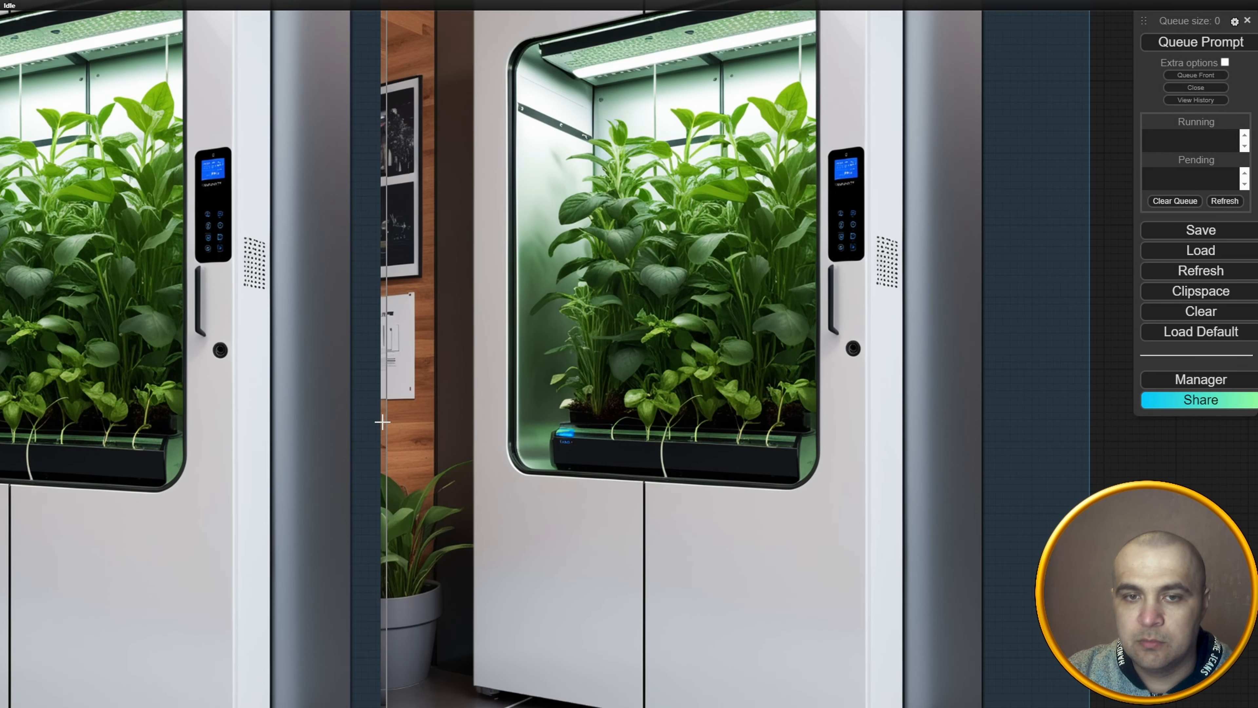
pyautogui.scroll(-8, 354, 446)
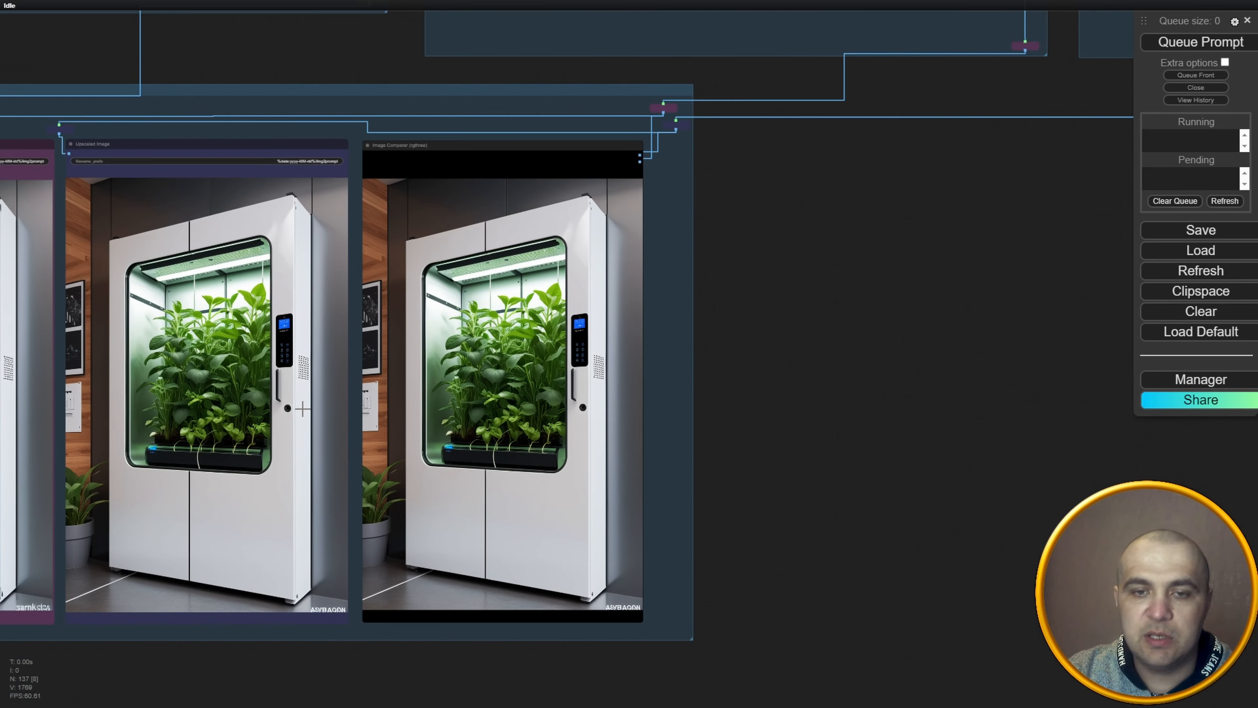
# Read the caption generated in the Image to Text - Auto Caption node for the plant cabinet picture.
pyautogui.moveTo(301, 408); pyautogui.dragTo(693, 680)
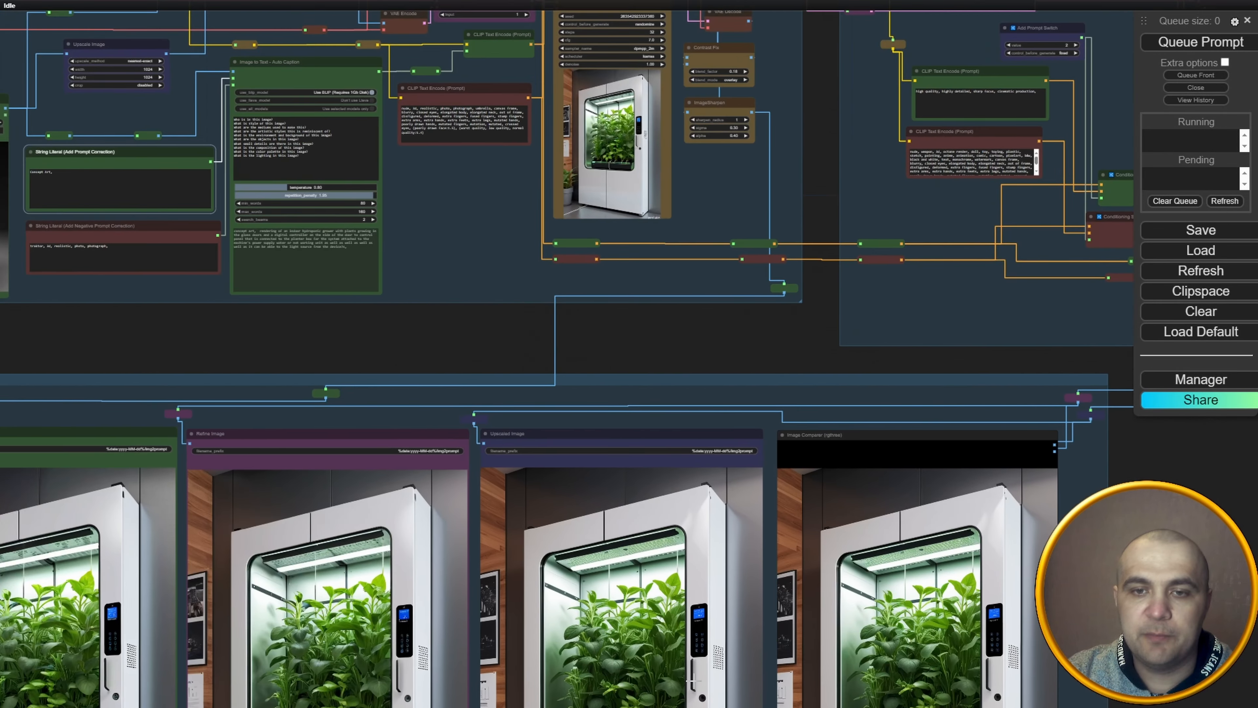
pyautogui.scroll(4, 457, 492)
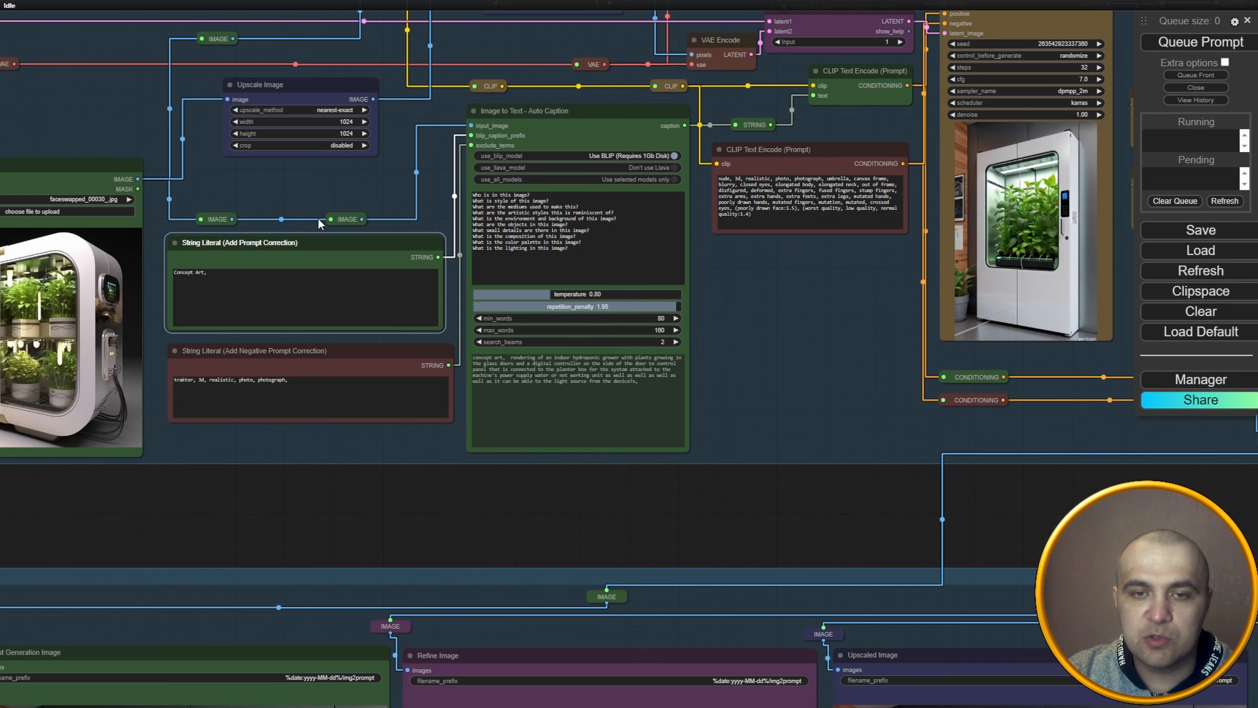
pyautogui.scroll(4, 678, 392)
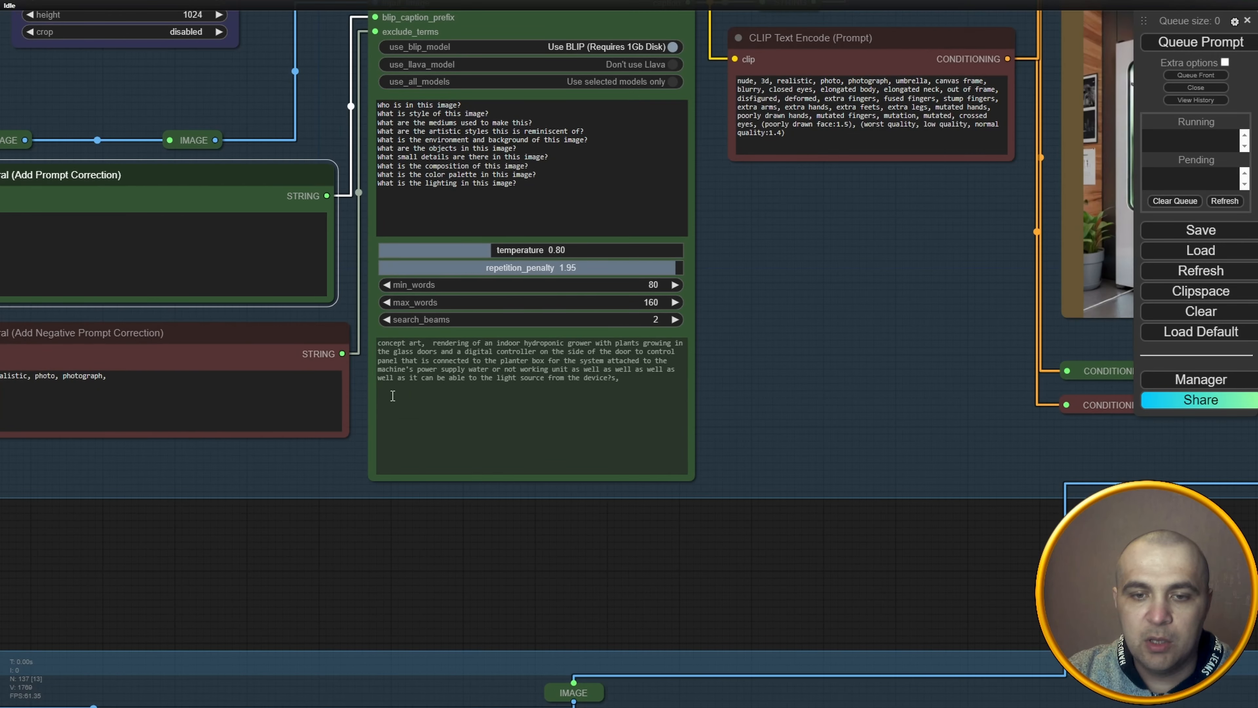
pyautogui.scroll(4, 748, 336)
pyautogui.moveTo(747, 337); pyautogui.dragTo(969, 348)
pyautogui.scroll(8, 969, 348)
pyautogui.moveTo(907, 470); pyautogui.dragTo(1160, 466)
pyautogui.scroll(2, 1104, 396)
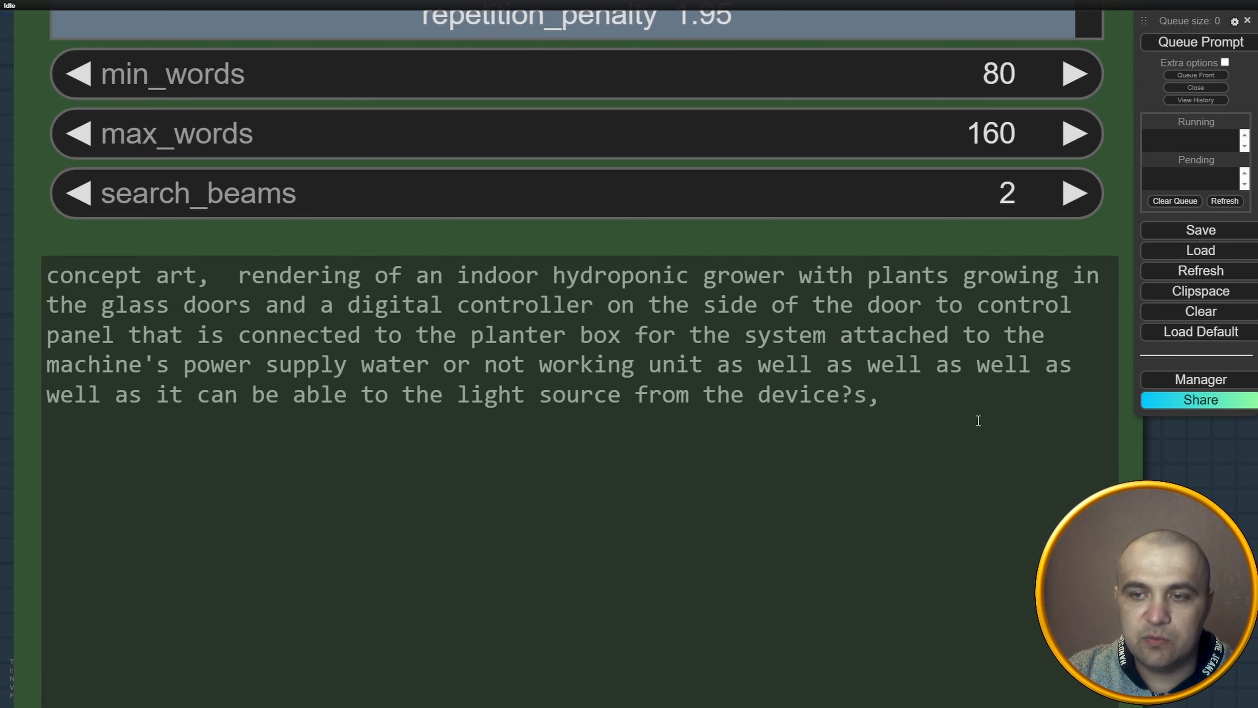
pyautogui.scroll(-1, 1145, 458)
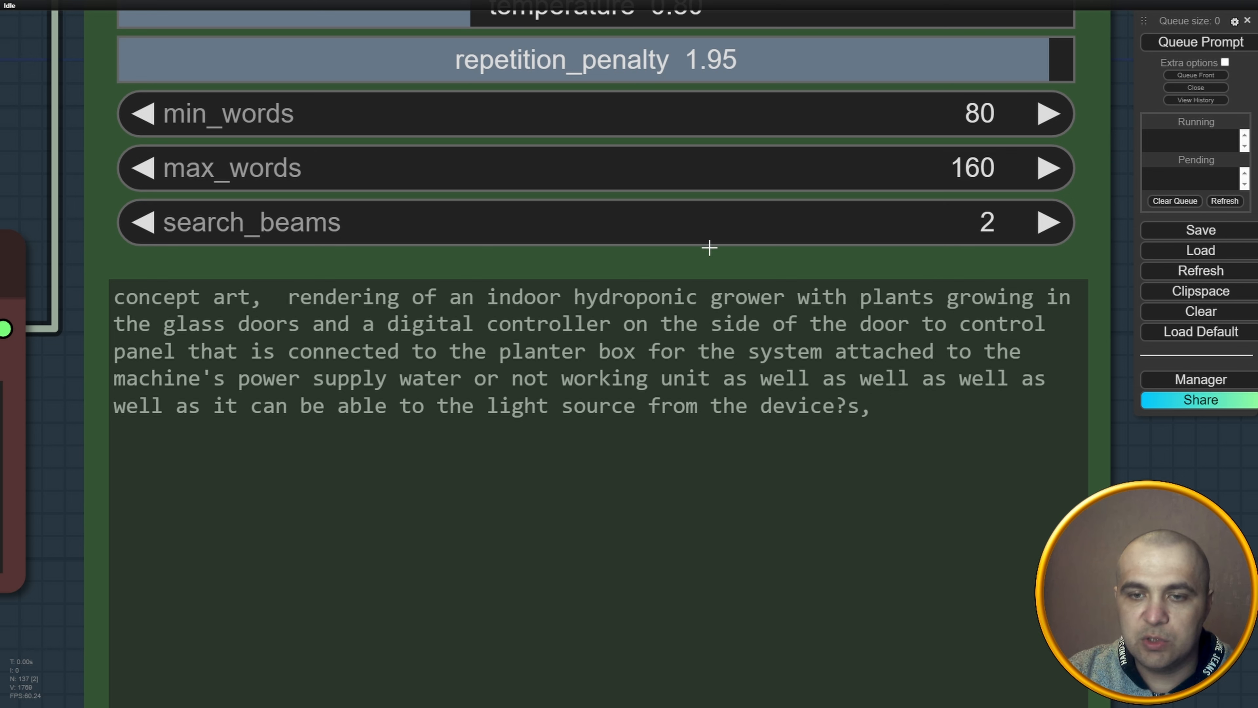
pyautogui.moveTo(290, 296); pyautogui.dragTo(849, 407)
pyautogui.click(551, 336)
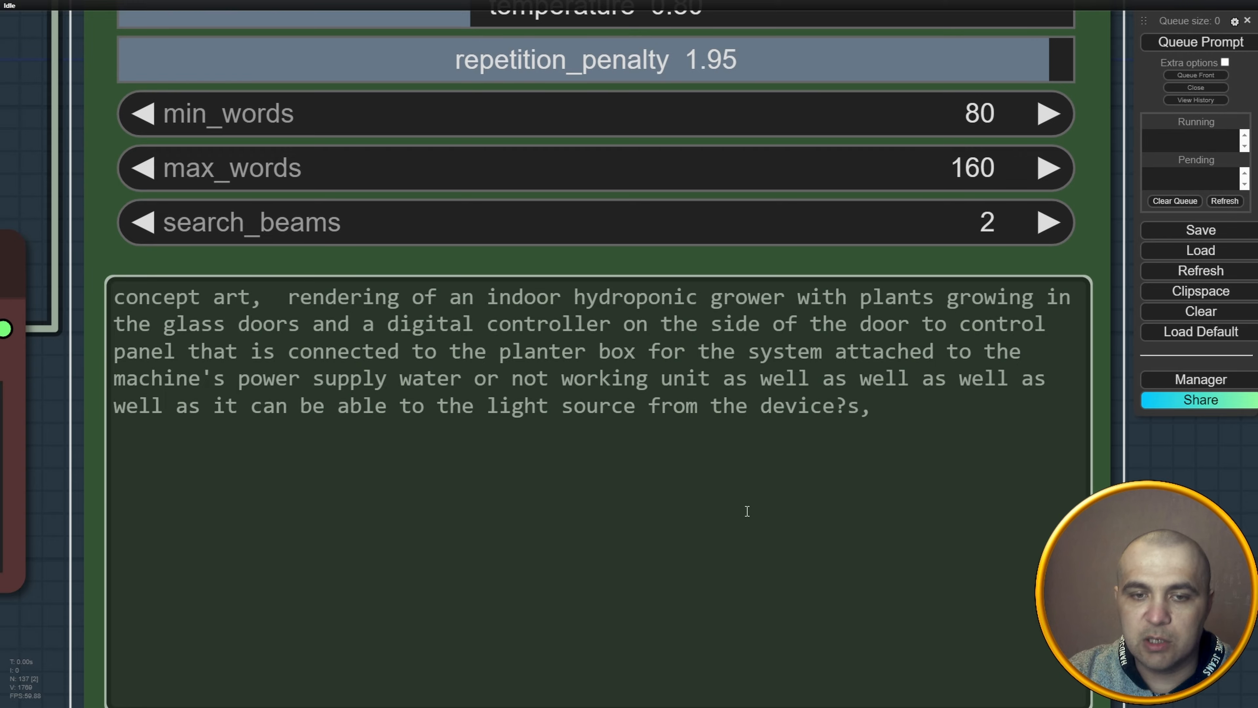
# Set the Original Latent Or img2img Switch to input 2 so the source picture feeds the first generation.
pyautogui.scroll(-10, 747, 511)
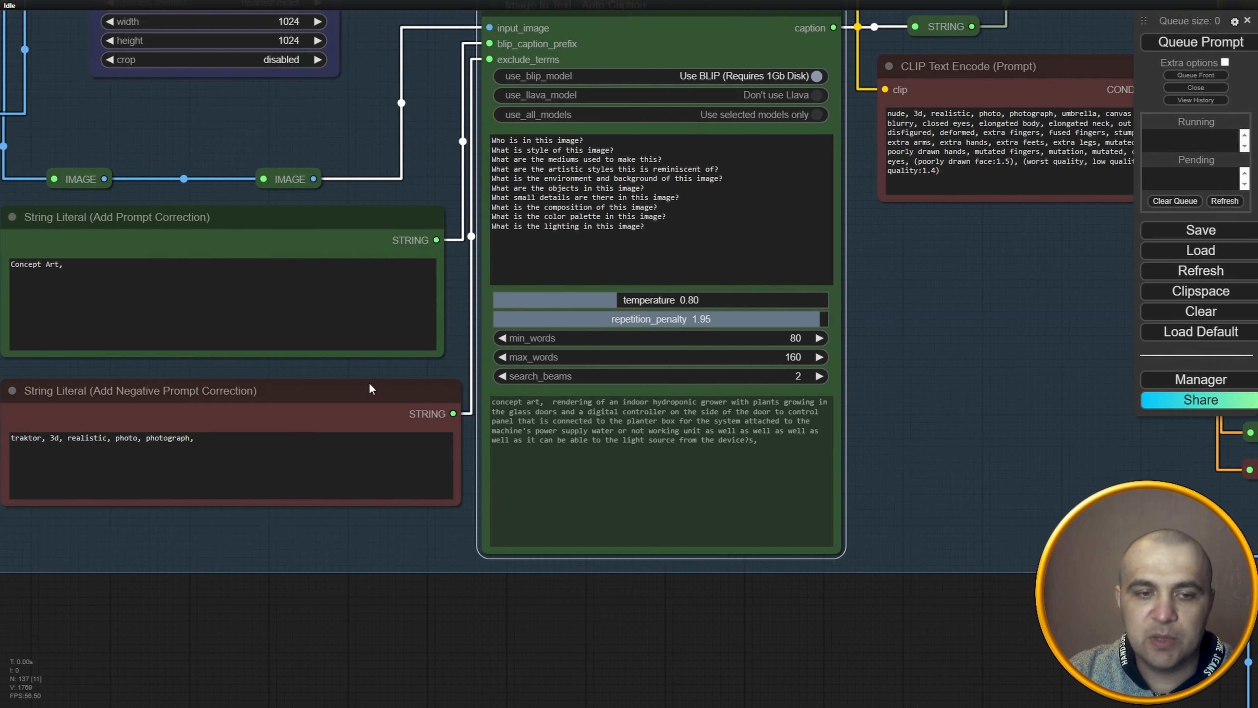
pyautogui.moveTo(319, 374); pyautogui.dragTo(591, 451)
pyautogui.scroll(-2, 496, 449)
pyautogui.moveTo(491, 449); pyautogui.dragTo(489, 491)
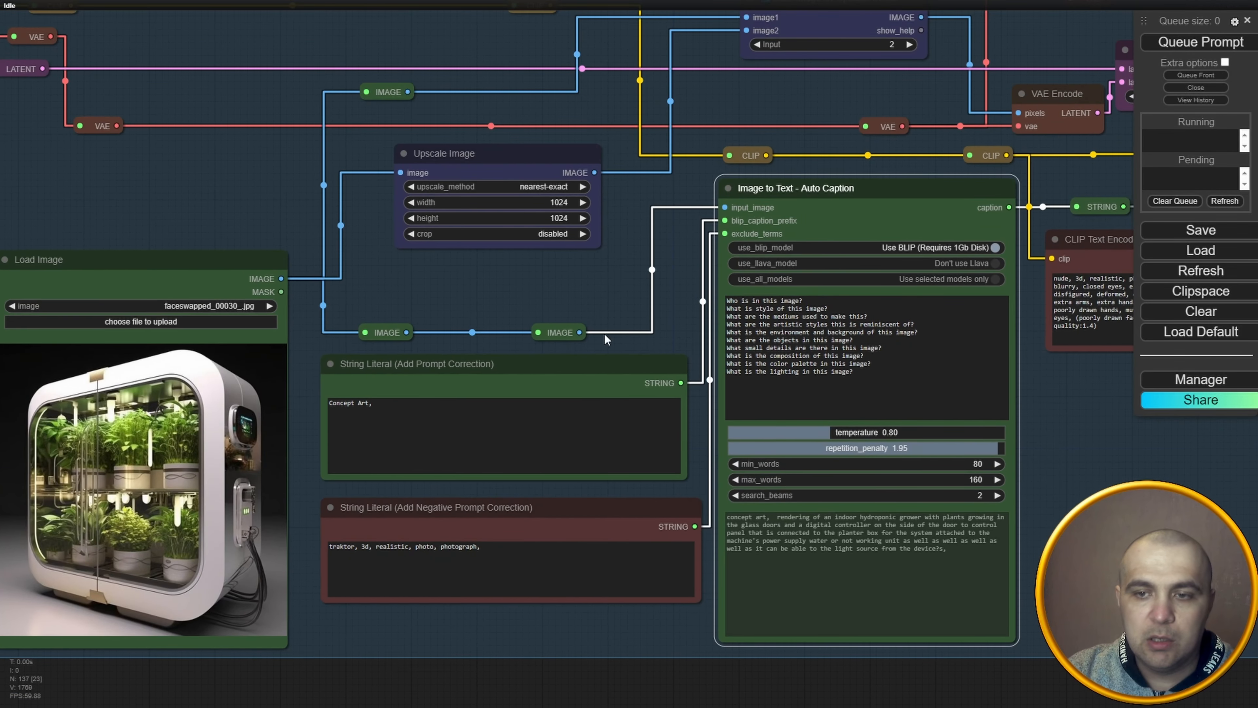
pyautogui.moveTo(560, 288); pyautogui.dragTo(553, 338)
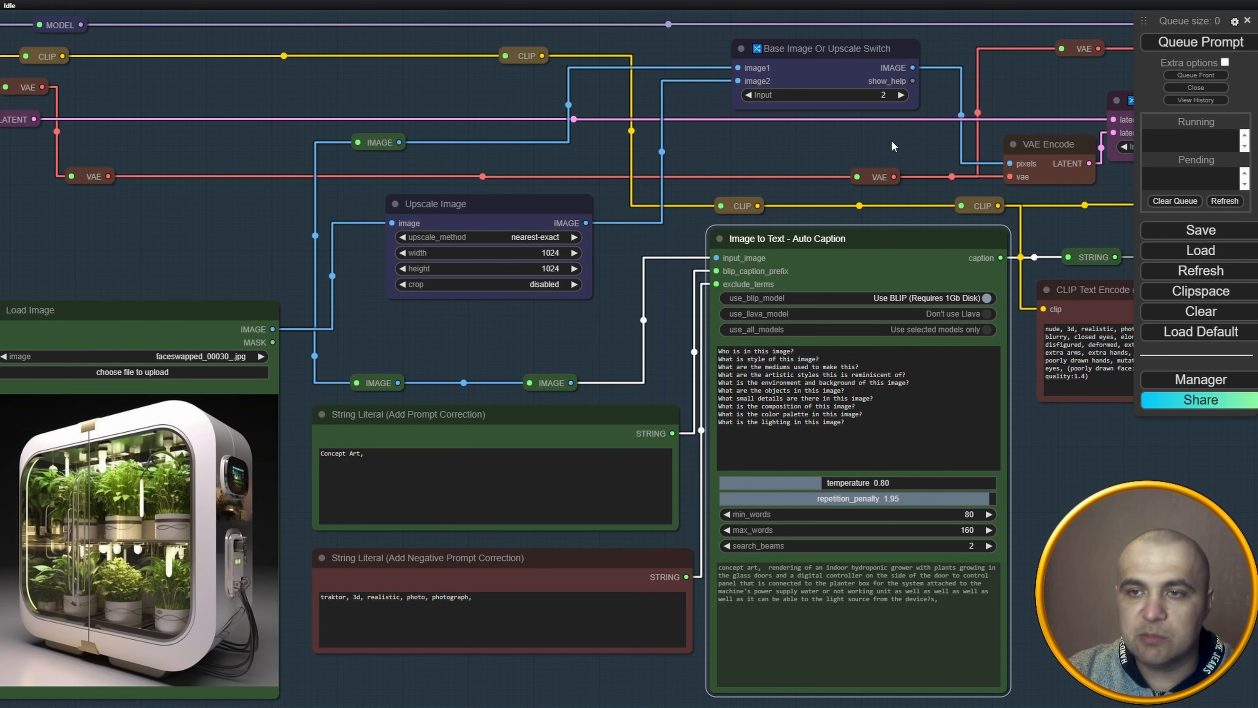
pyautogui.moveTo(892, 145); pyautogui.dragTo(505, 225)
pyautogui.click(902, 228)
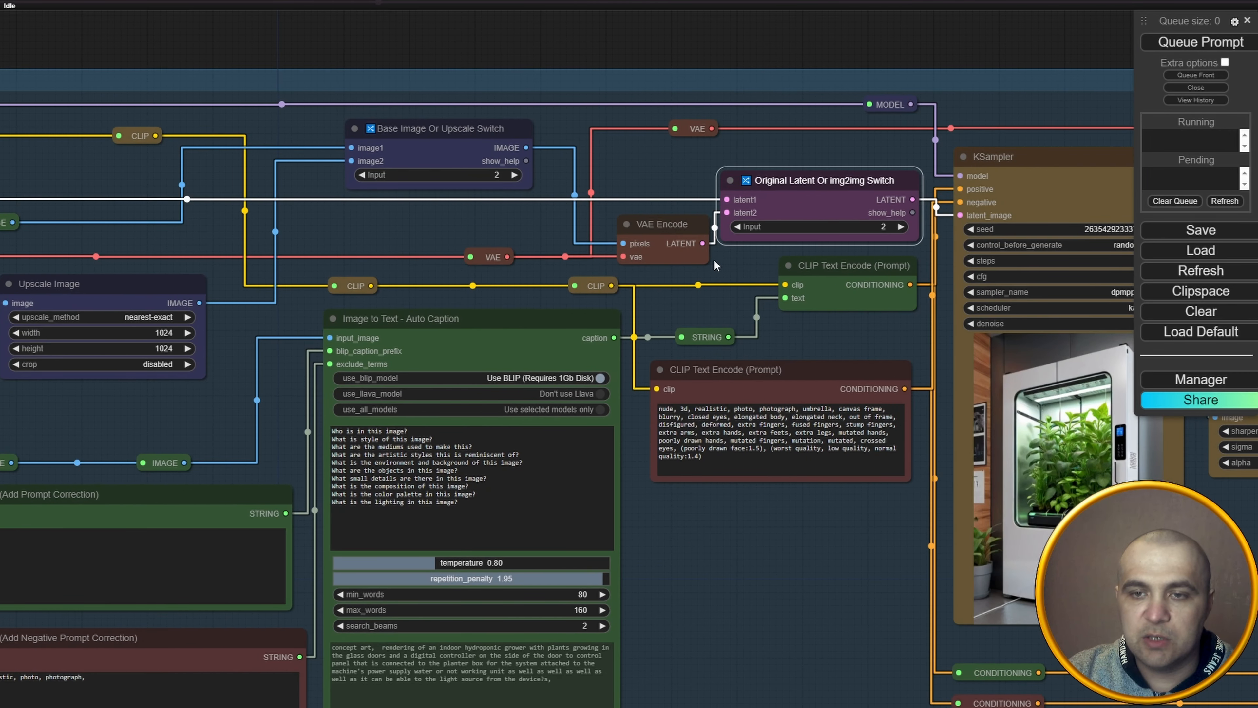
# Set denoise to 0.65 in the First Generation KSampler.
pyautogui.scroll(-2, 709, 260)
pyautogui.scroll(-2, 644, 287)
pyautogui.moveTo(713, 560); pyautogui.dragTo(778, 536)
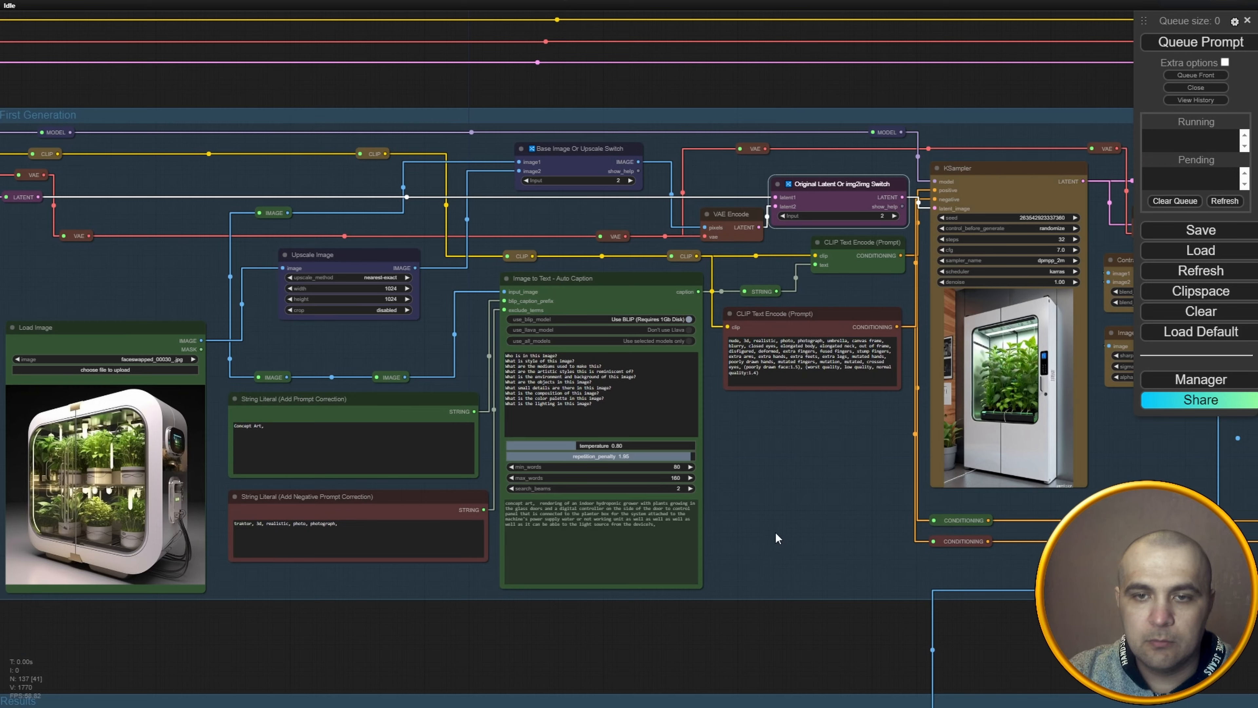
pyautogui.scroll(12, 1092, 290)
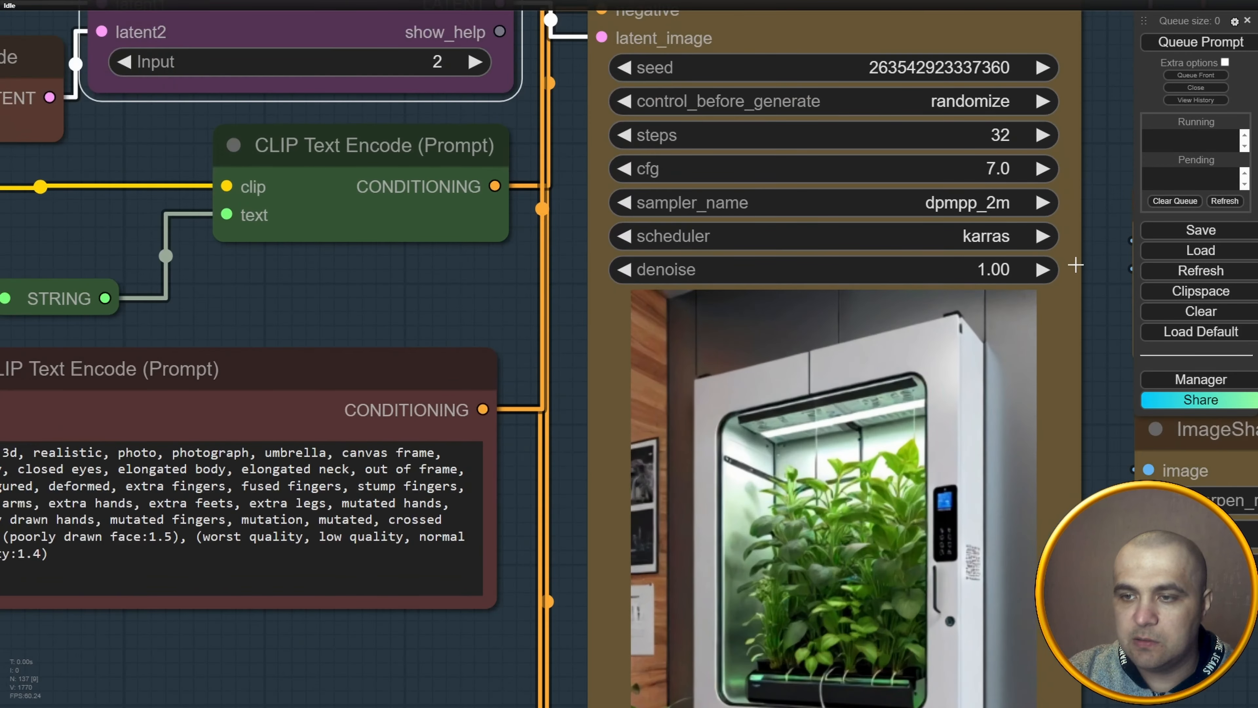
pyautogui.moveTo(1006, 269)
pyautogui.mouseDown()
pyautogui.moveTo(983, 271)
pyautogui.moveTo(1021, 271)
pyautogui.mouseUp()
pyautogui.click(1005, 274)
pyautogui.click(995, 268)
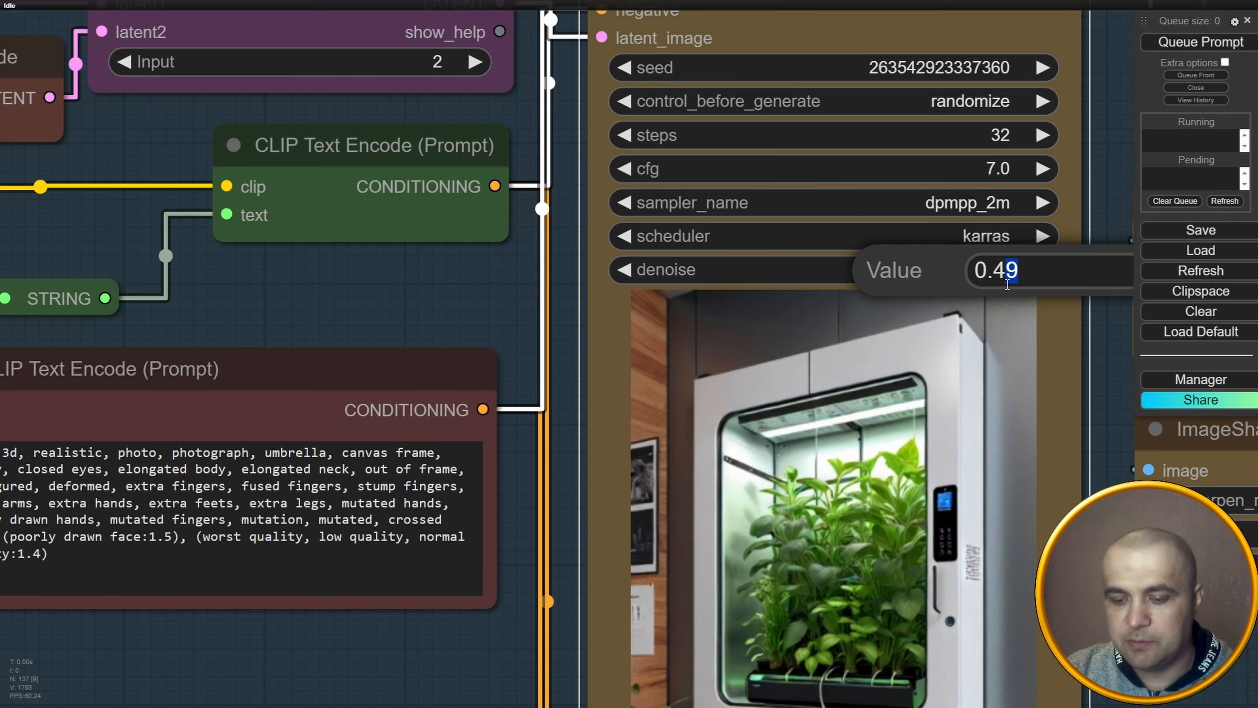
pyautogui.press('BackSpace')
pyautogui.press('BackSpace')
pyautogui.write('65')
pyautogui.press('Return')
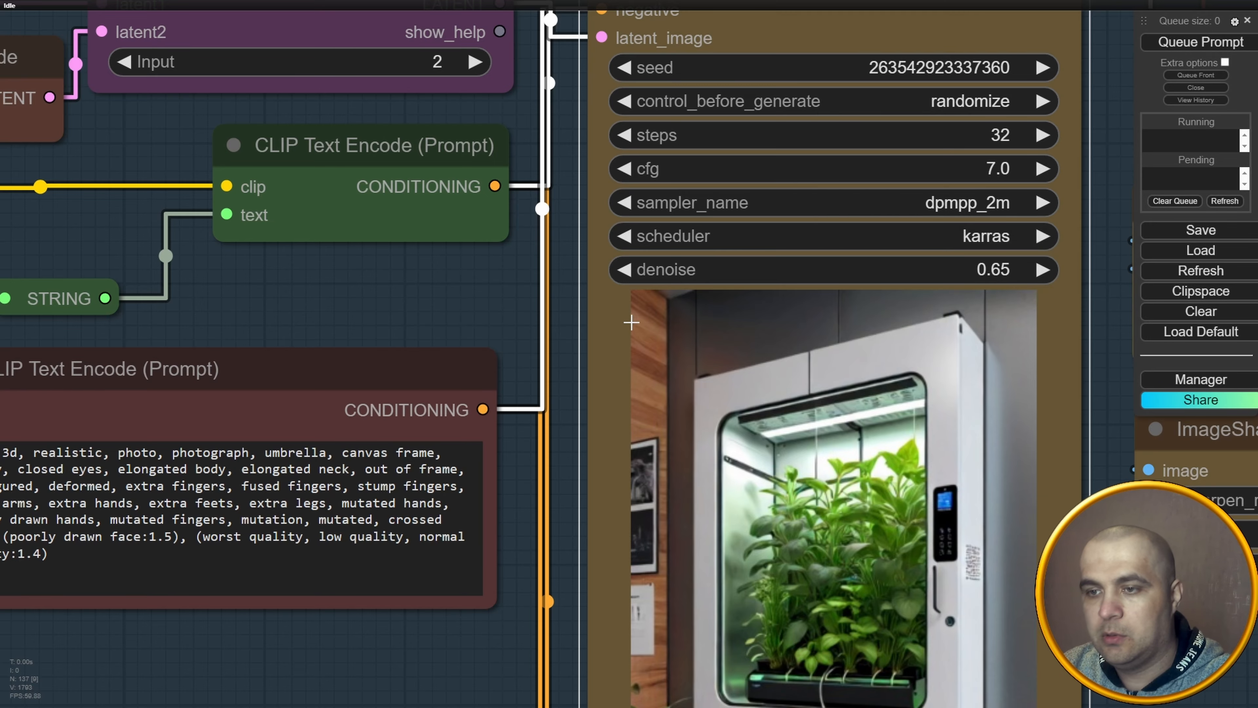
# Queue the prompt to preview the img2img result in the KSampler, and cancel the run during sampling.
pyautogui.scroll(-12, 484, 296)
pyautogui.moveTo(441, 484); pyautogui.dragTo(670, 471)
pyautogui.scroll(-1, 651, 481)
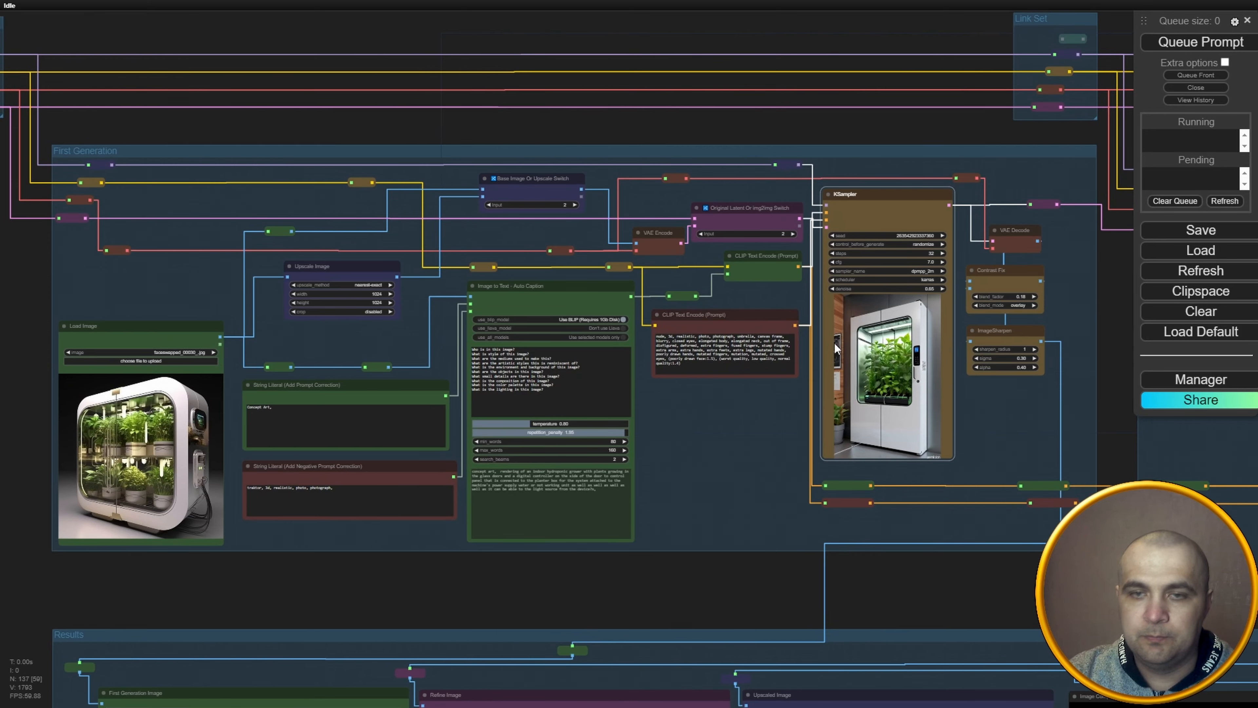
pyautogui.click(1171, 44)
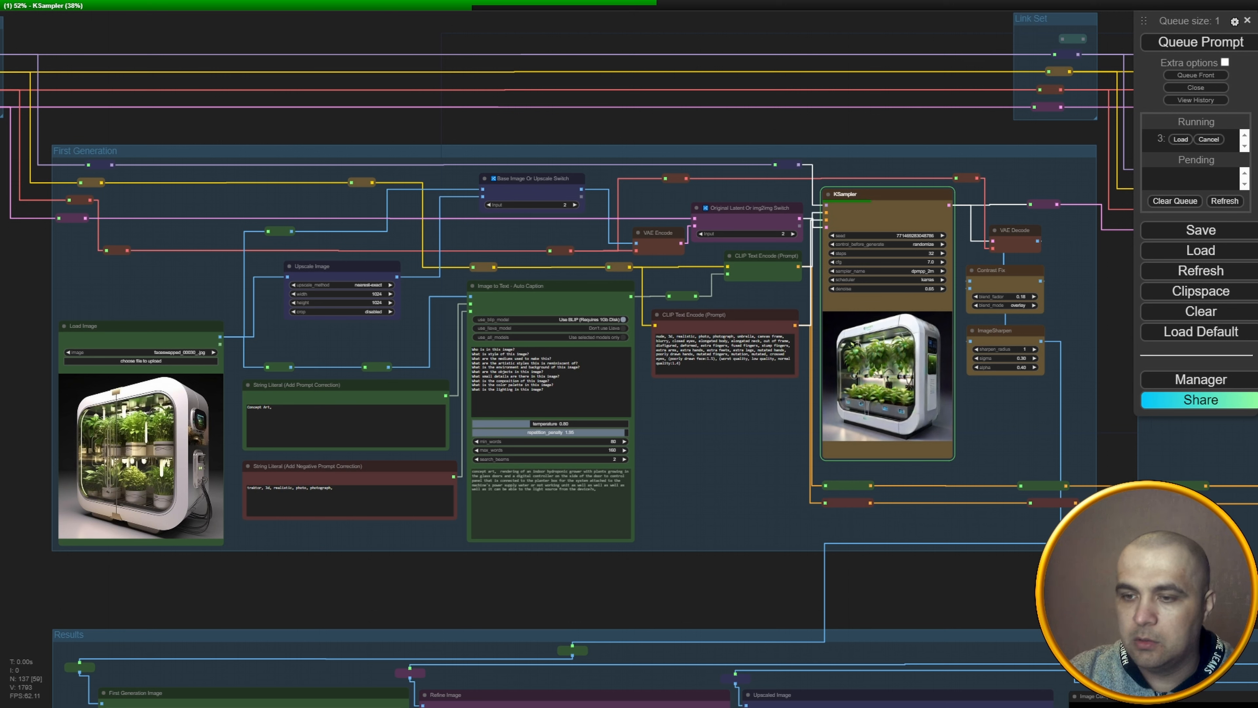
pyautogui.click(1208, 139)
# Set denoise to 0.75 in the First Generation KSampler.
pyautogui.moveTo(1110, 246); pyautogui.dragTo(891, 256)
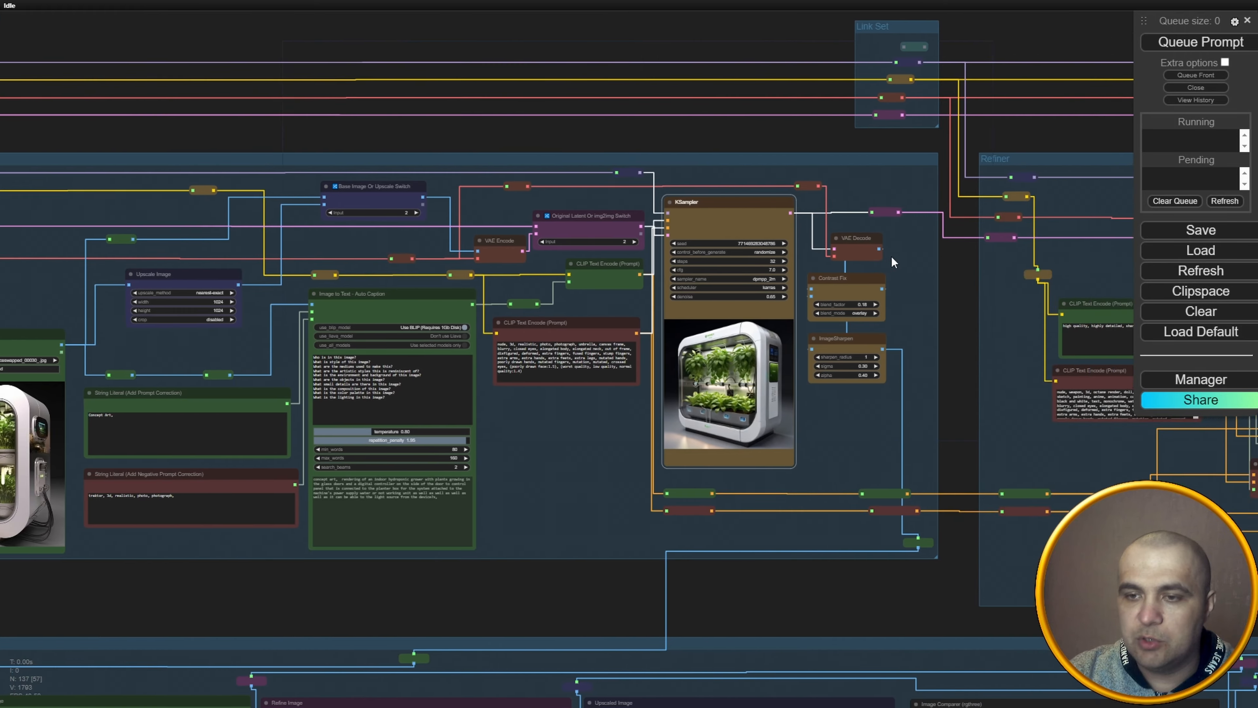
pyautogui.scroll(10, 723, 307)
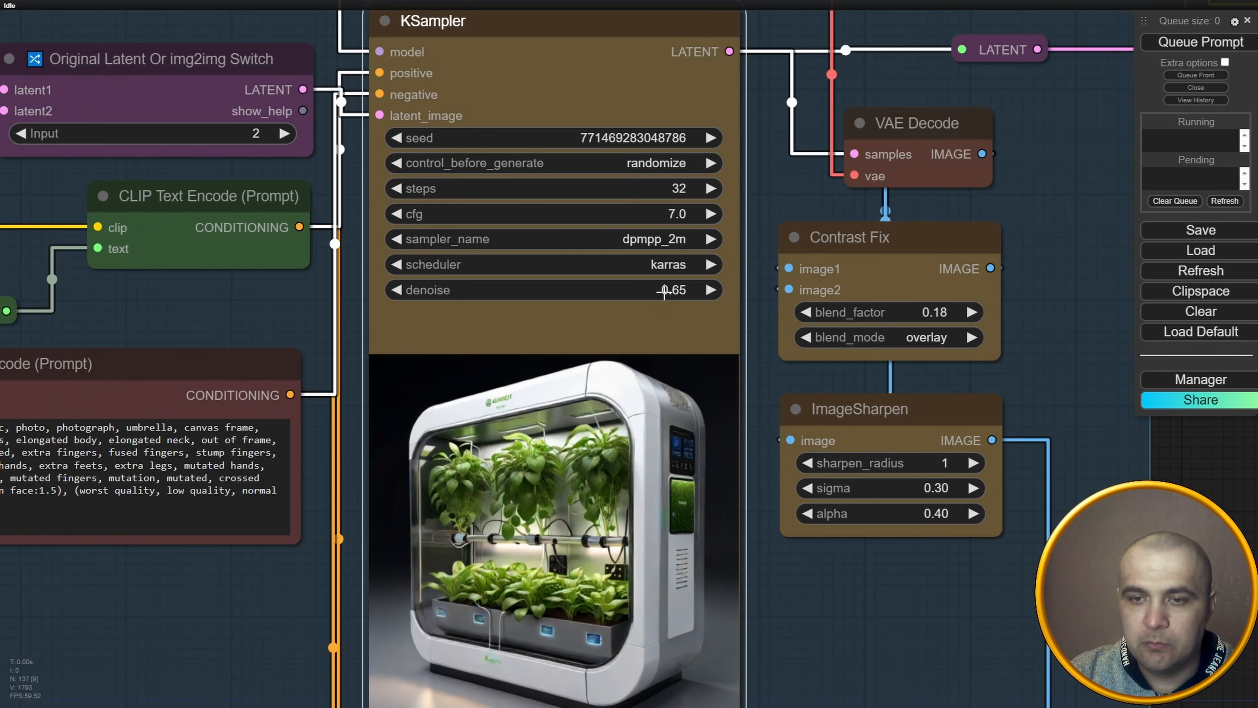
pyautogui.click(664, 291)
pyautogui.click(703, 293)
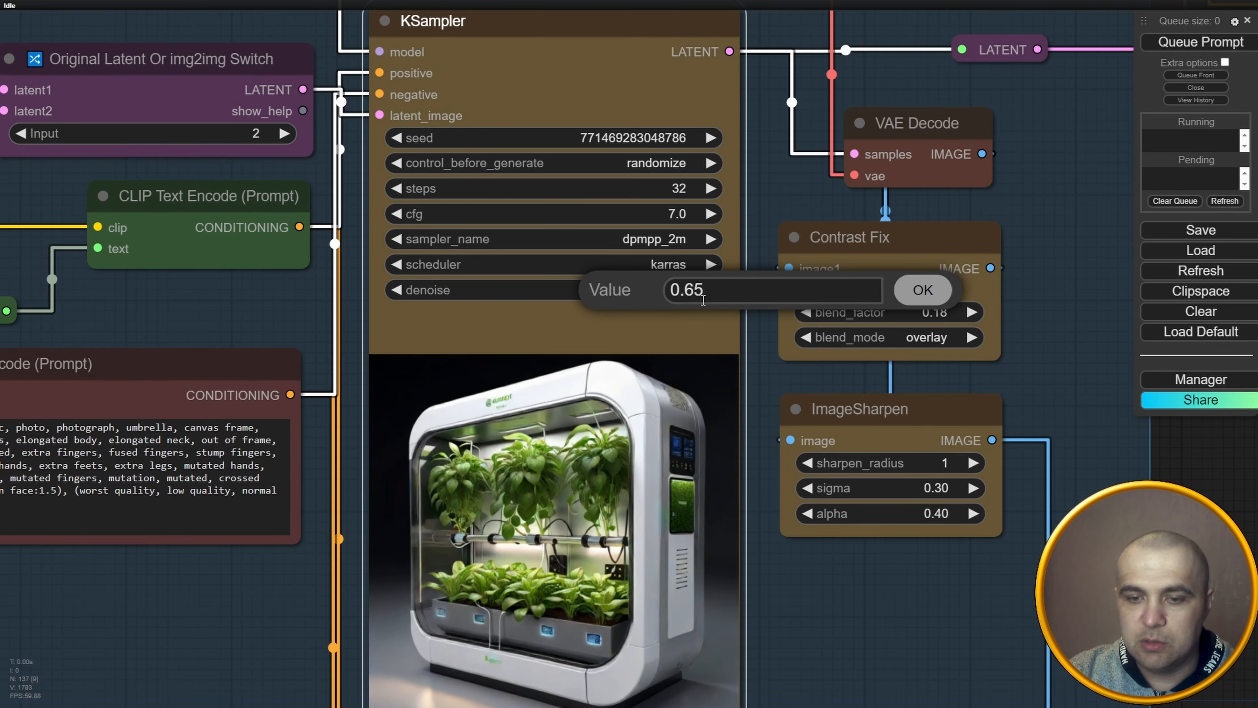
pyautogui.press('BackSpace')
pyautogui.press('BackSpace')
pyautogui.write('75')
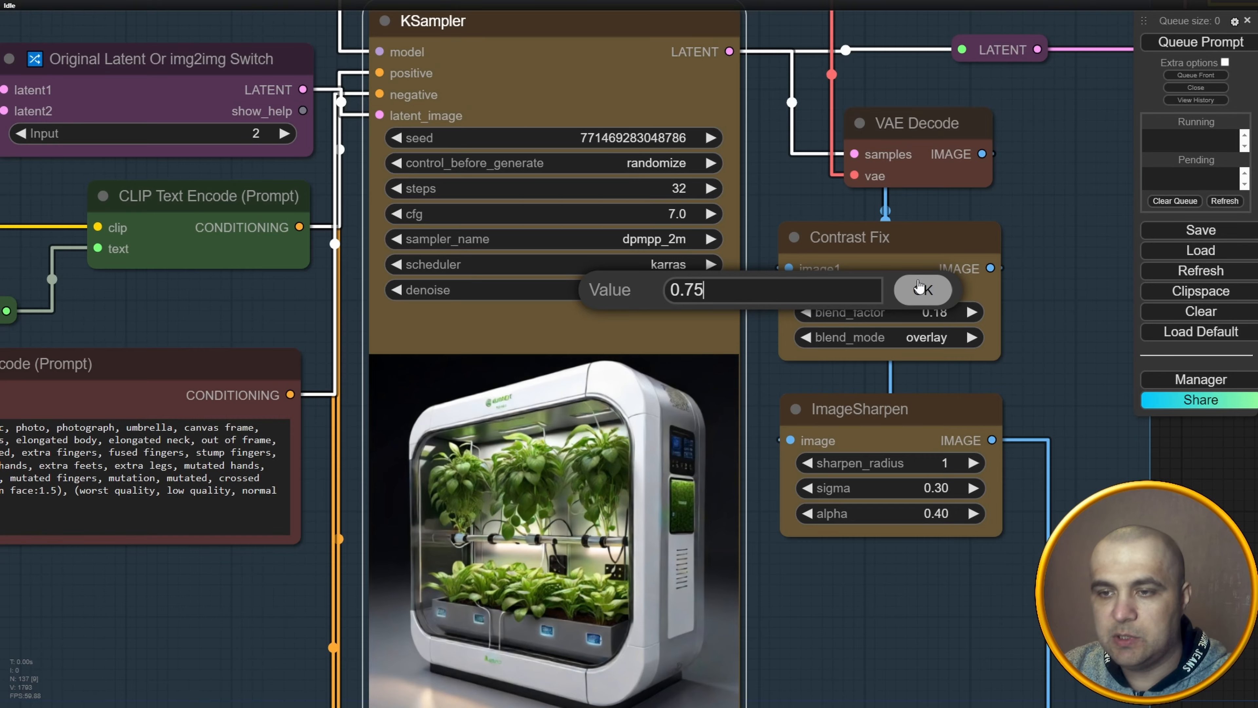
pyautogui.click(924, 290)
# Queue the prompt to run the img2img generation from the plant cabinet picture.
pyautogui.scroll(-10, 924, 290)
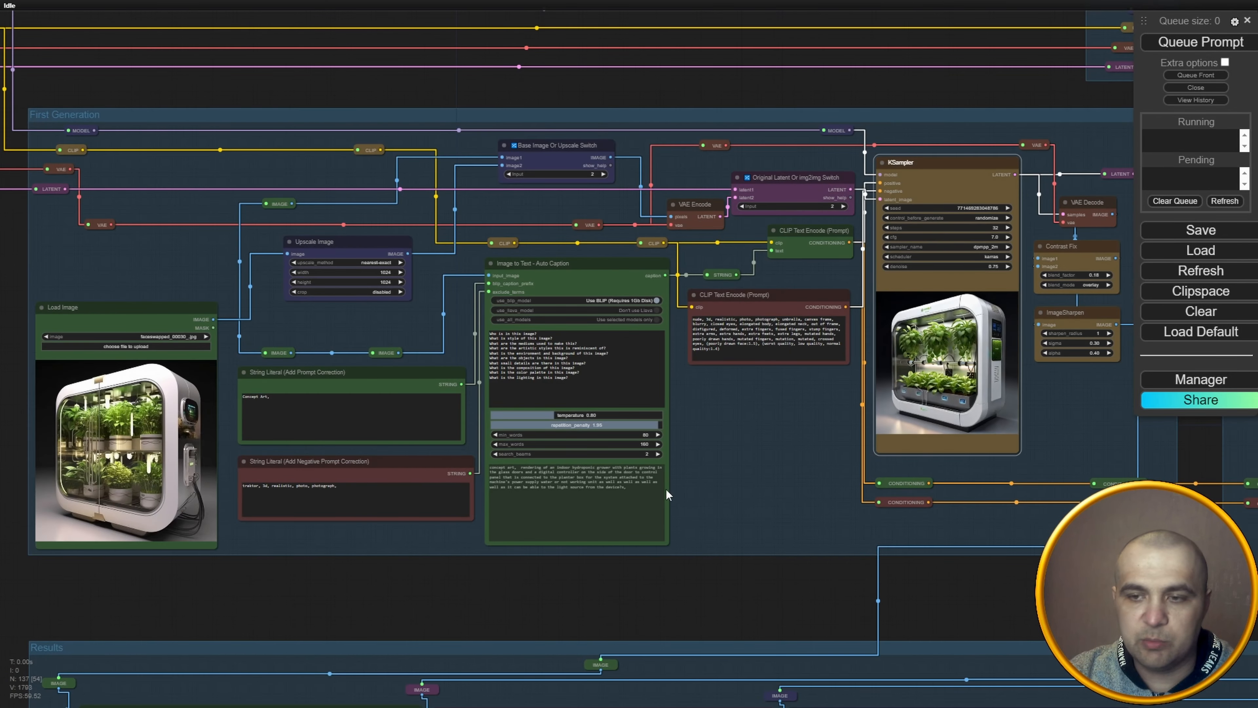
pyautogui.moveTo(747, 469); pyautogui.dragTo(727, 500)
pyautogui.scroll(-1, 725, 512)
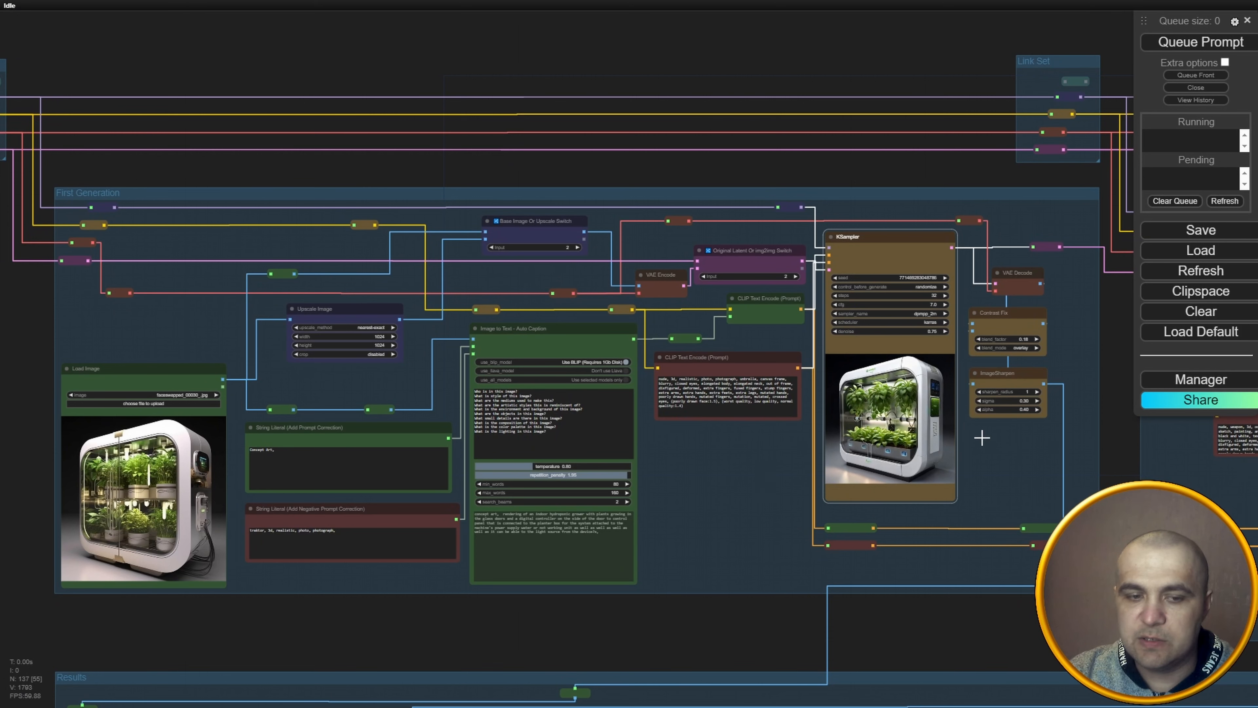
pyautogui.click(1188, 43)
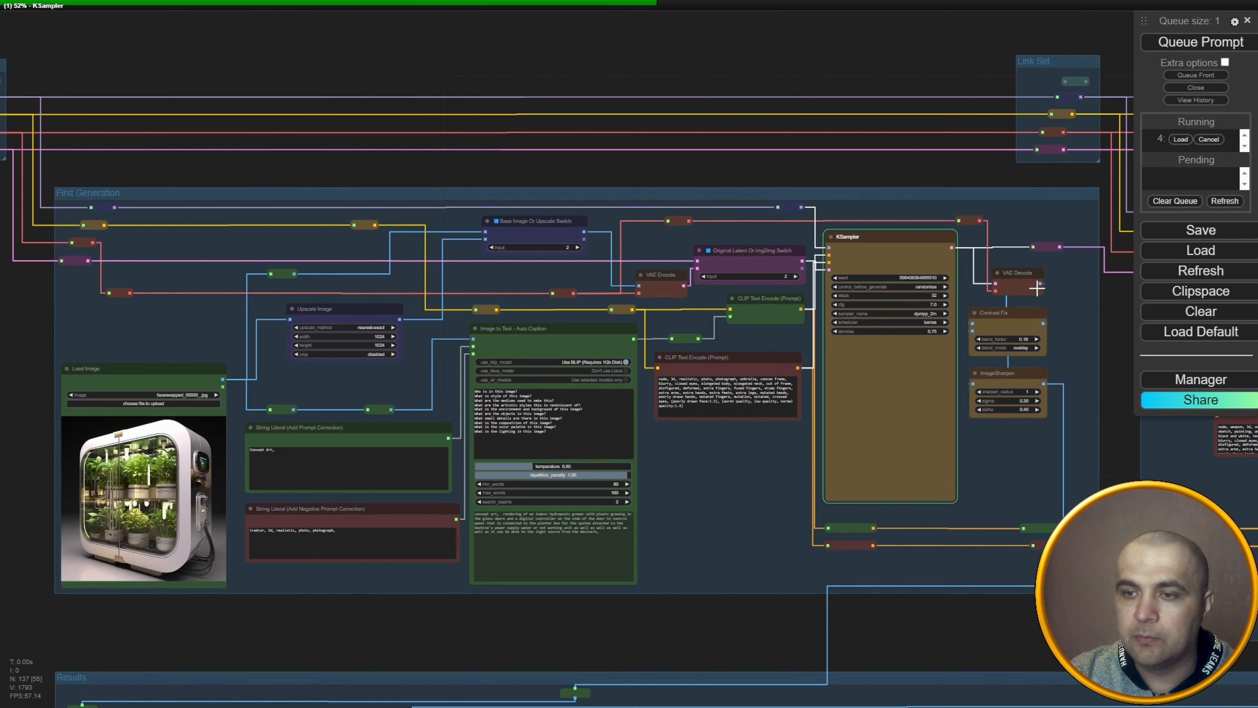
pyautogui.moveTo(1099, 415); pyautogui.dragTo(1087, 421)
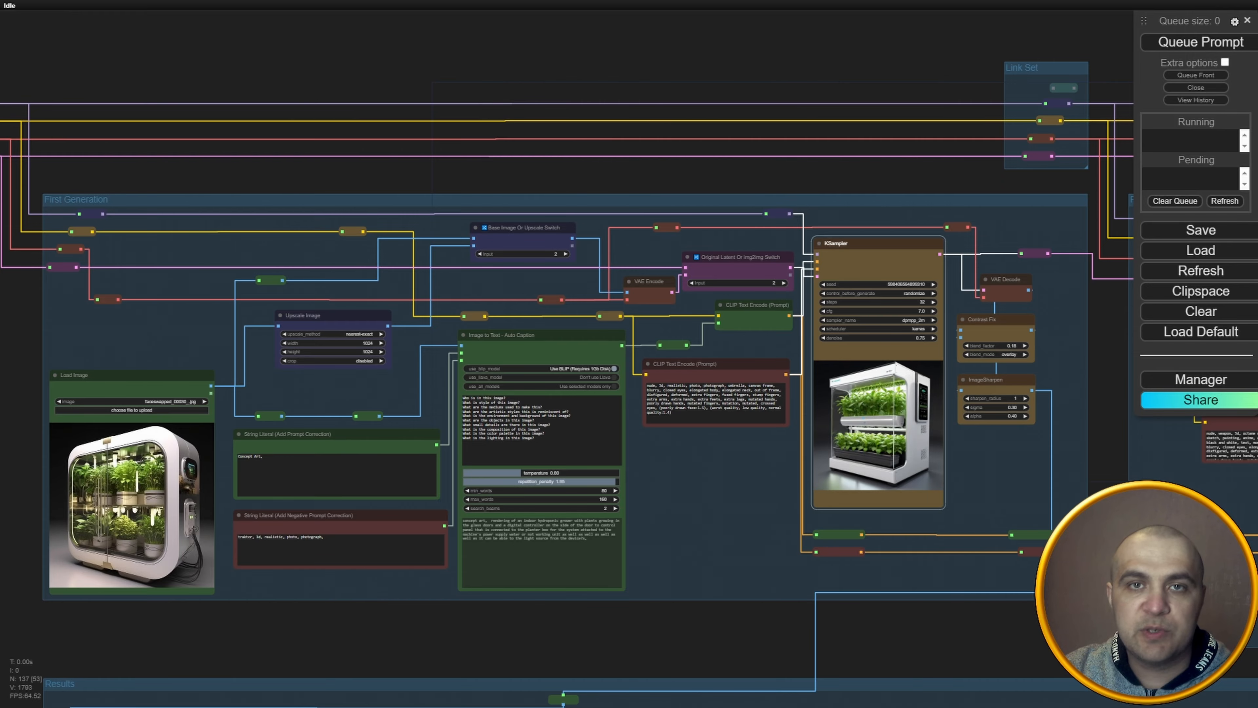
# Examine the generated plant cabinet in the Image Comparer and check it against the source picture in the Load Image node.
pyautogui.moveTo(743, 650); pyautogui.dragTo(736, 45)
pyautogui.moveTo(1044, 471); pyautogui.dragTo(622, 473)
pyautogui.scroll(10, 941, 428)
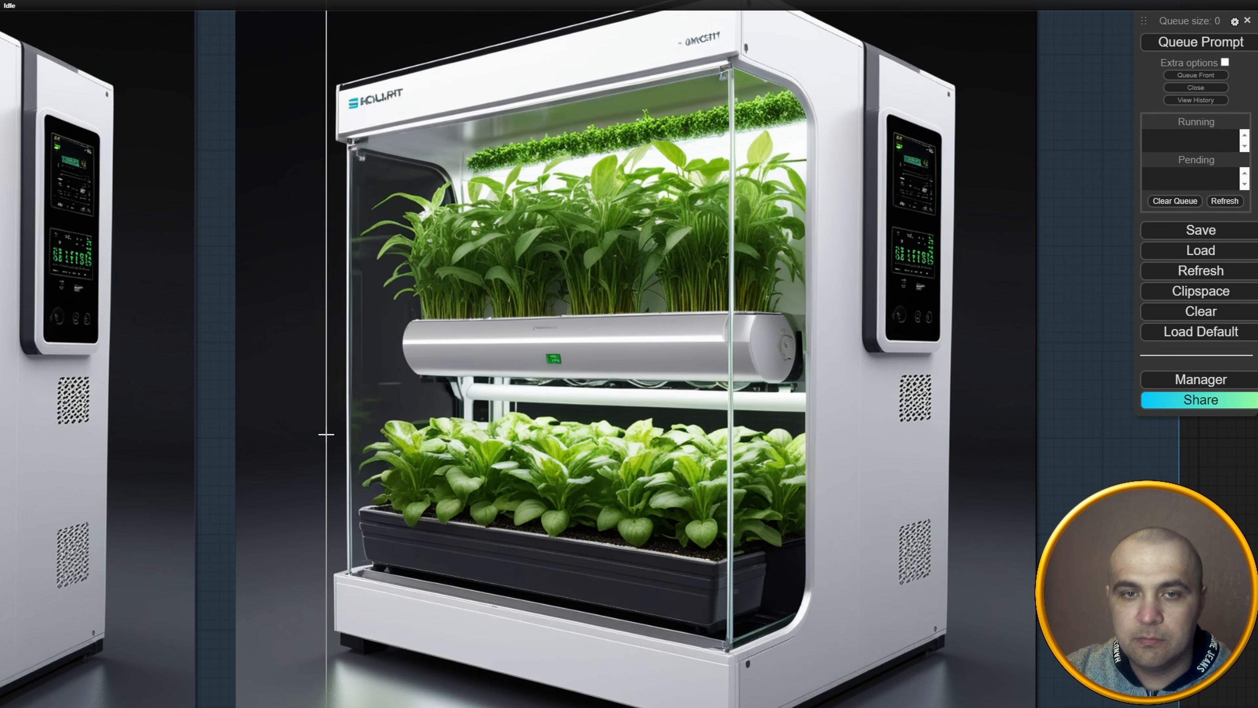
pyautogui.scroll(-2, 326, 434)
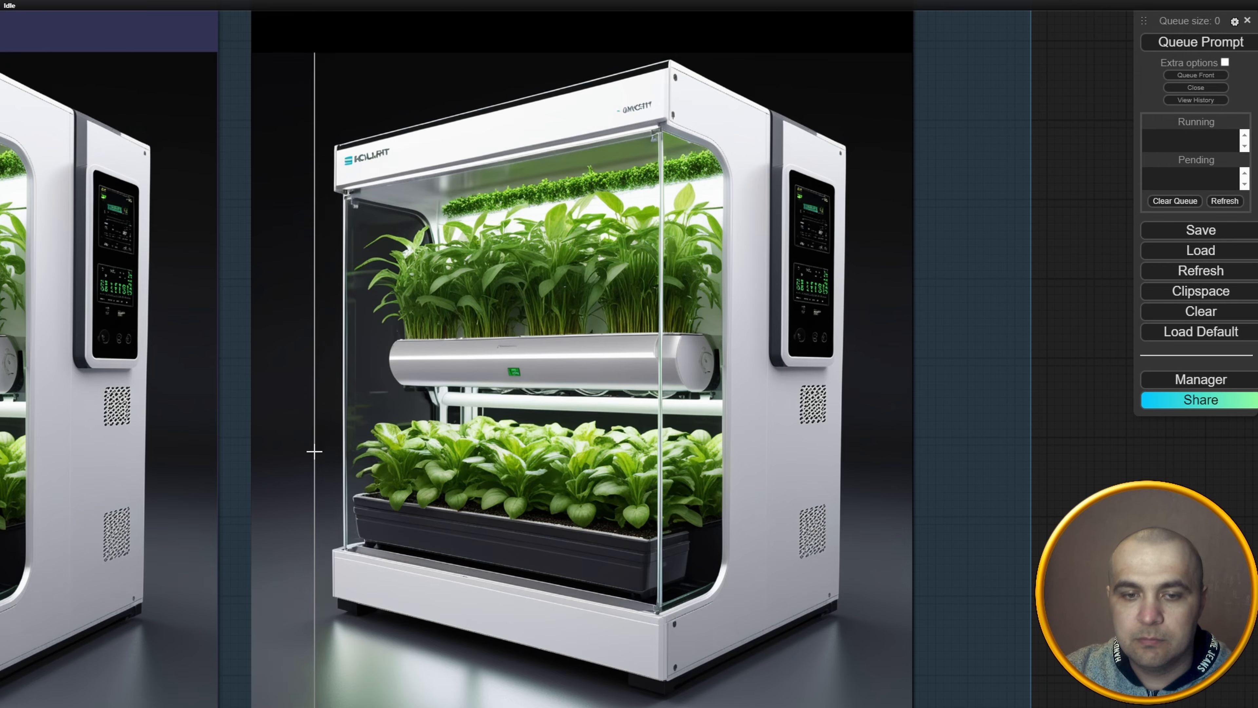
pyautogui.scroll(-4, 437, 460)
pyautogui.moveTo(441, 461); pyautogui.dragTo(828, 638)
pyautogui.moveTo(531, 328); pyautogui.dragTo(857, 646)
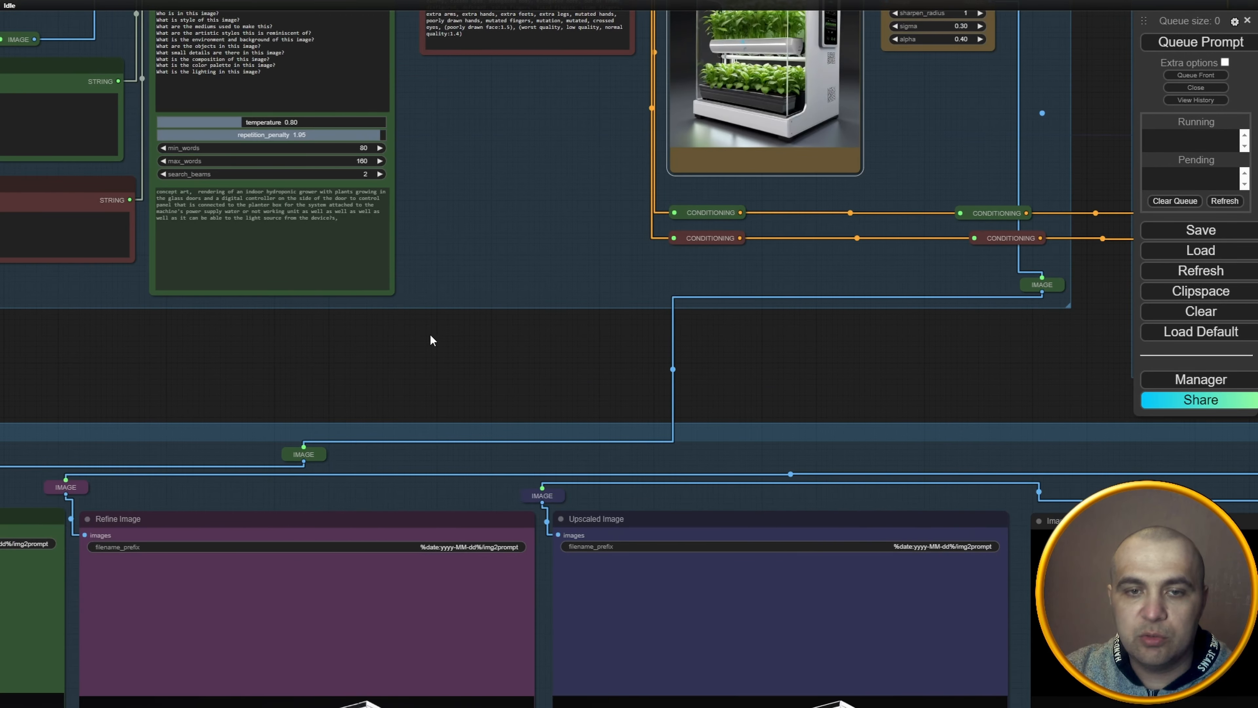
pyautogui.moveTo(430, 335); pyautogui.dragTo(912, 511)
pyautogui.scroll(5, 153, 382)
pyautogui.moveTo(94, 315); pyautogui.dragTo(420, 386)
pyautogui.scroll(3, 420, 386)
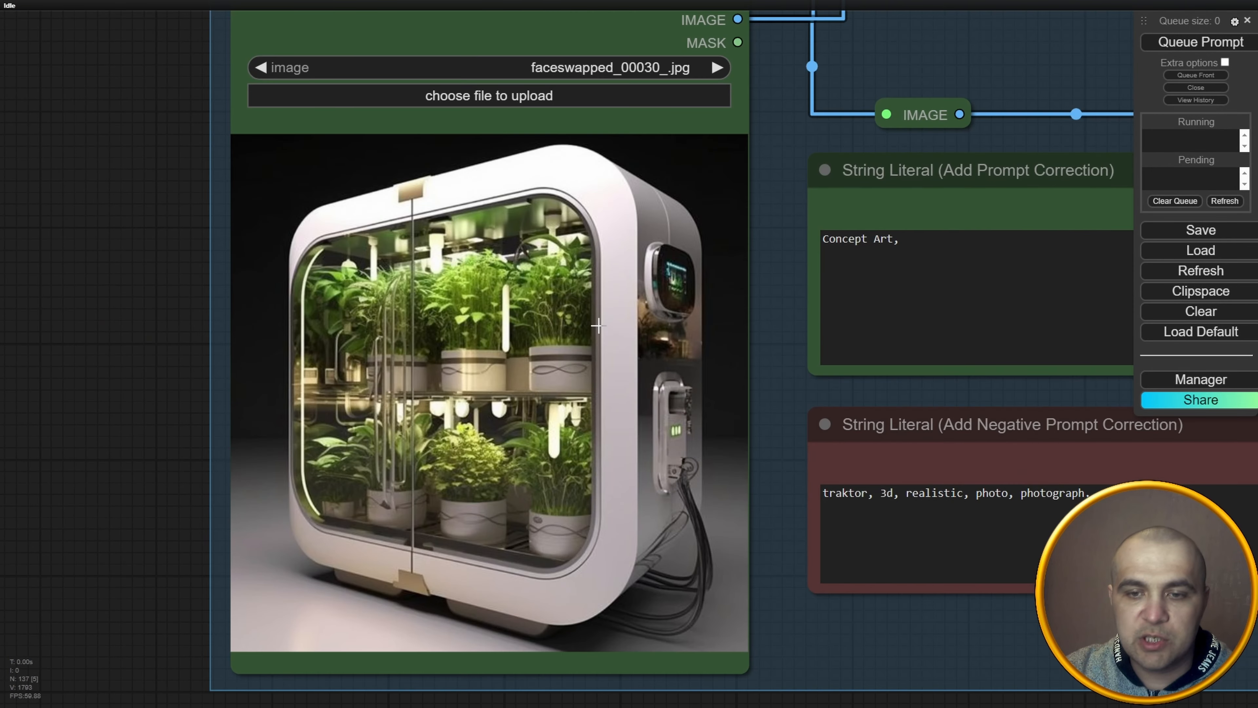
# Load the frog picture faceswapped_00057_.png into the Load Image node as the new source.
pyautogui.scroll(-8, 205, 471)
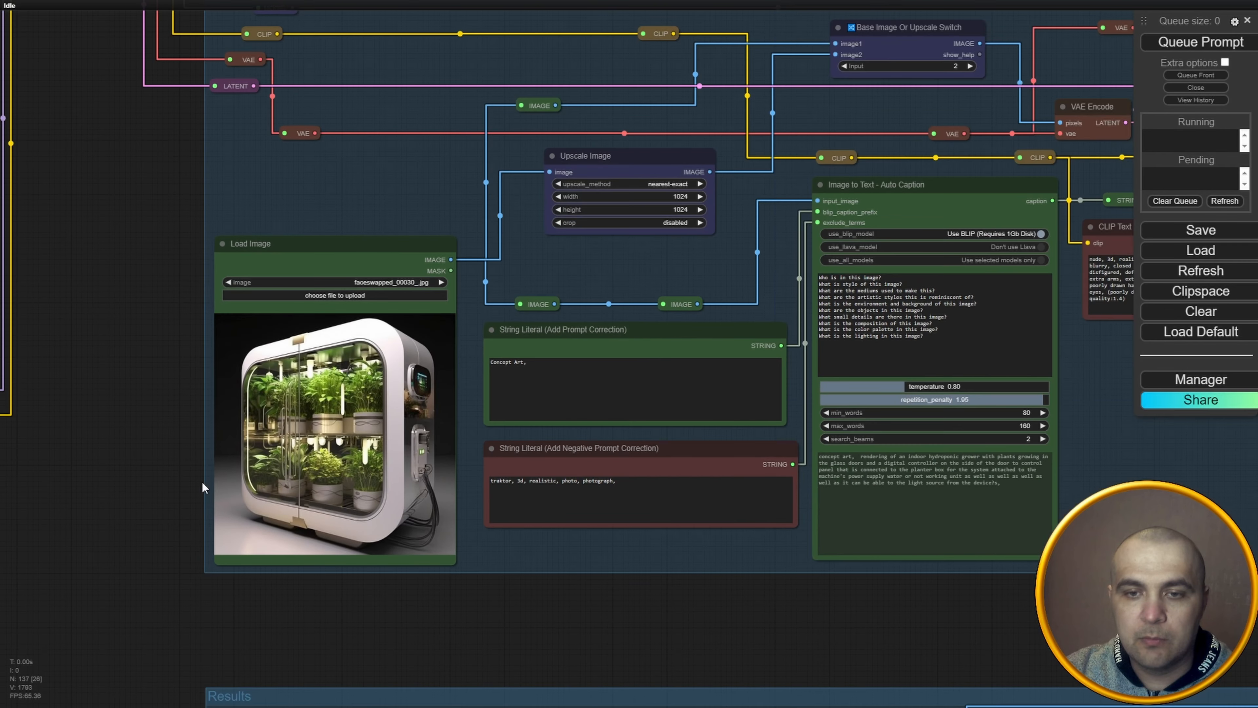
pyautogui.moveTo(597, 632); pyautogui.dragTo(416, 701)
pyautogui.moveTo(642, 689); pyautogui.dragTo(687, 682)
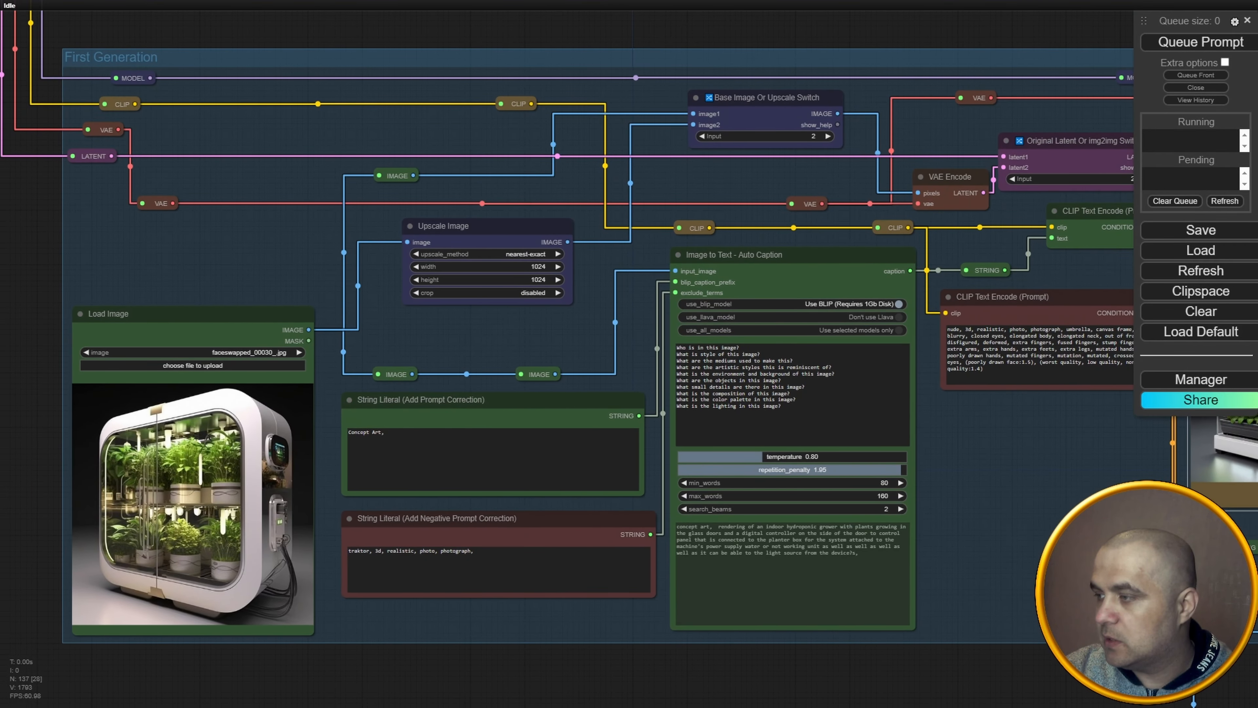
pyautogui.moveTo(498, 542); pyautogui.dragTo(193, 526)
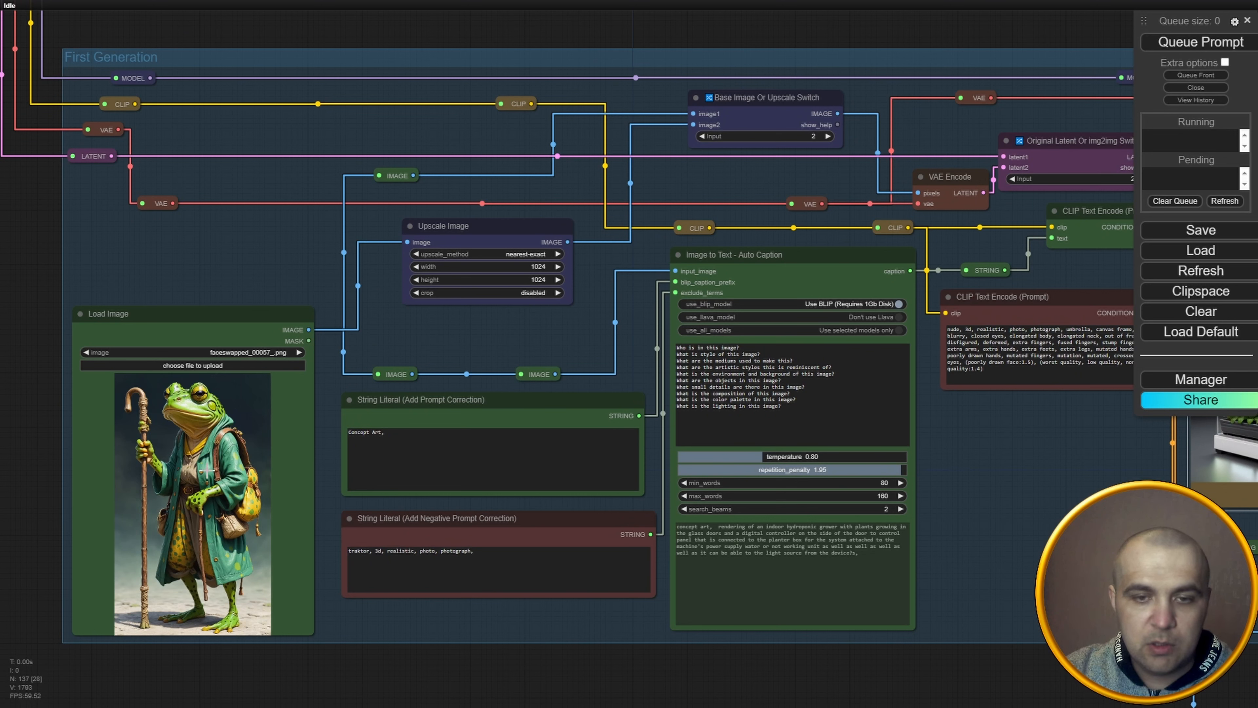
# Set the Upscale Image node's width to 832 and height to 1280.
pyautogui.click(535, 266)
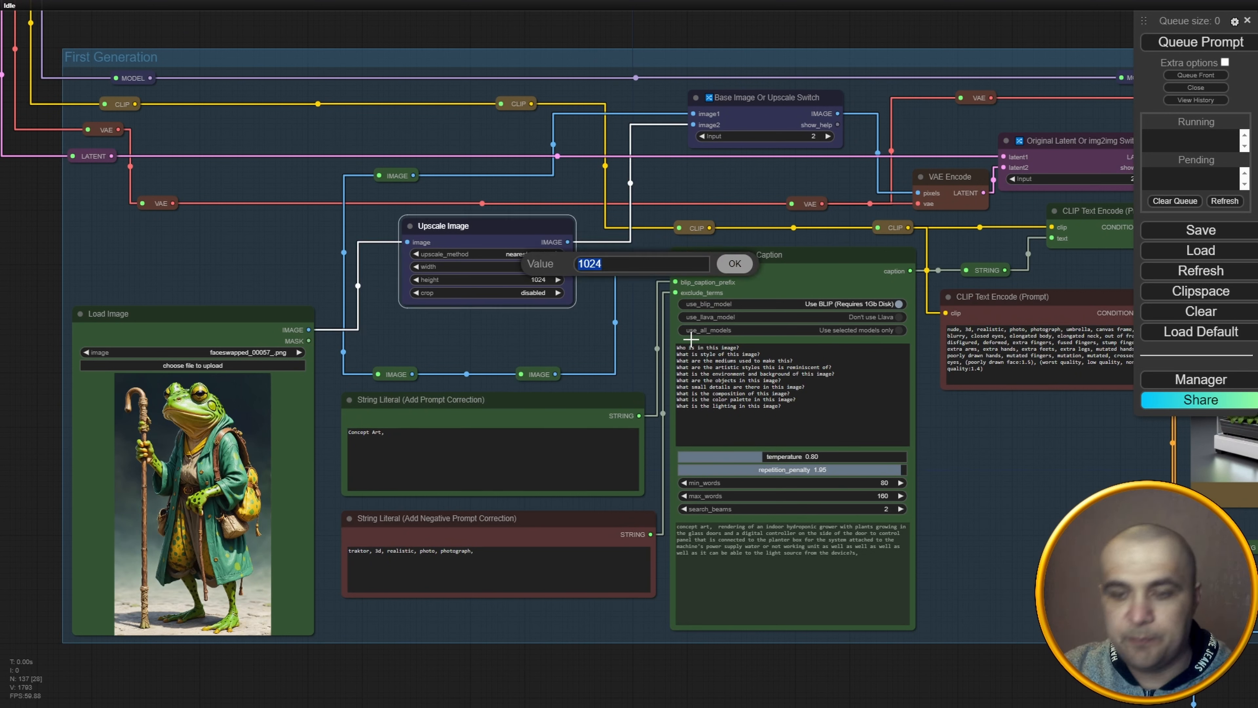
pyautogui.write('832')
pyautogui.press('Return')
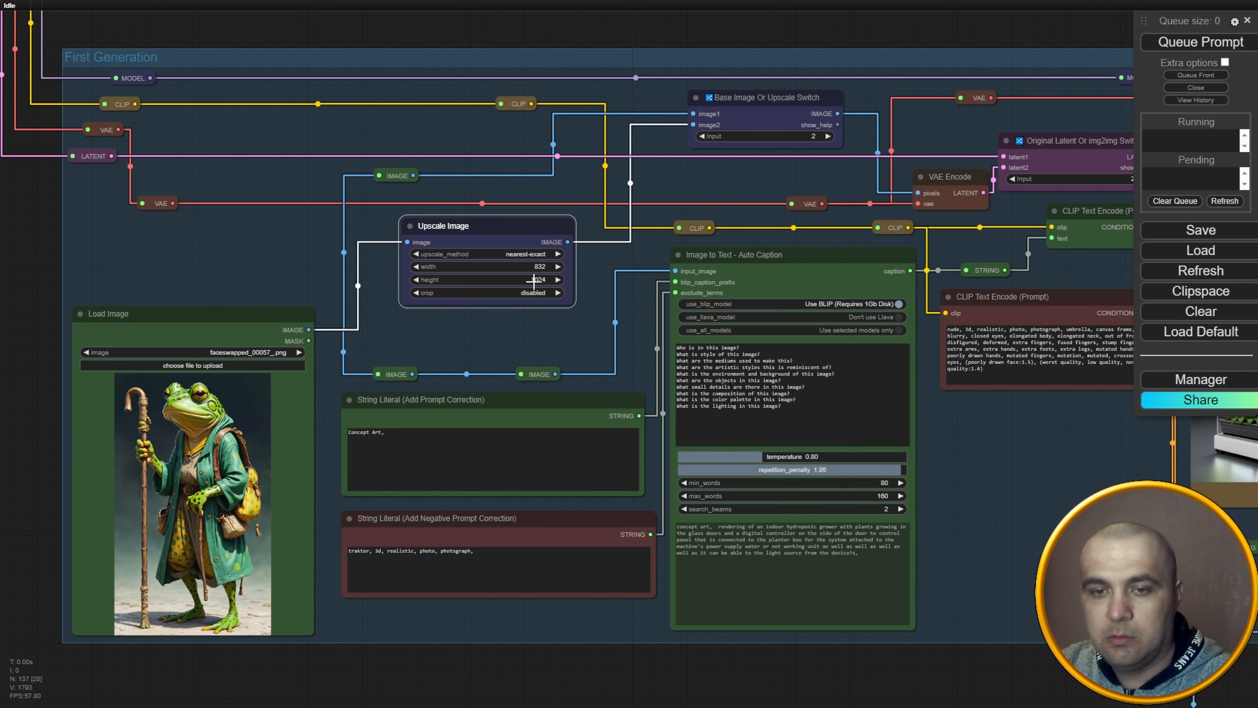
pyautogui.click(535, 280)
pyautogui.write('1280')
pyautogui.press('Return')
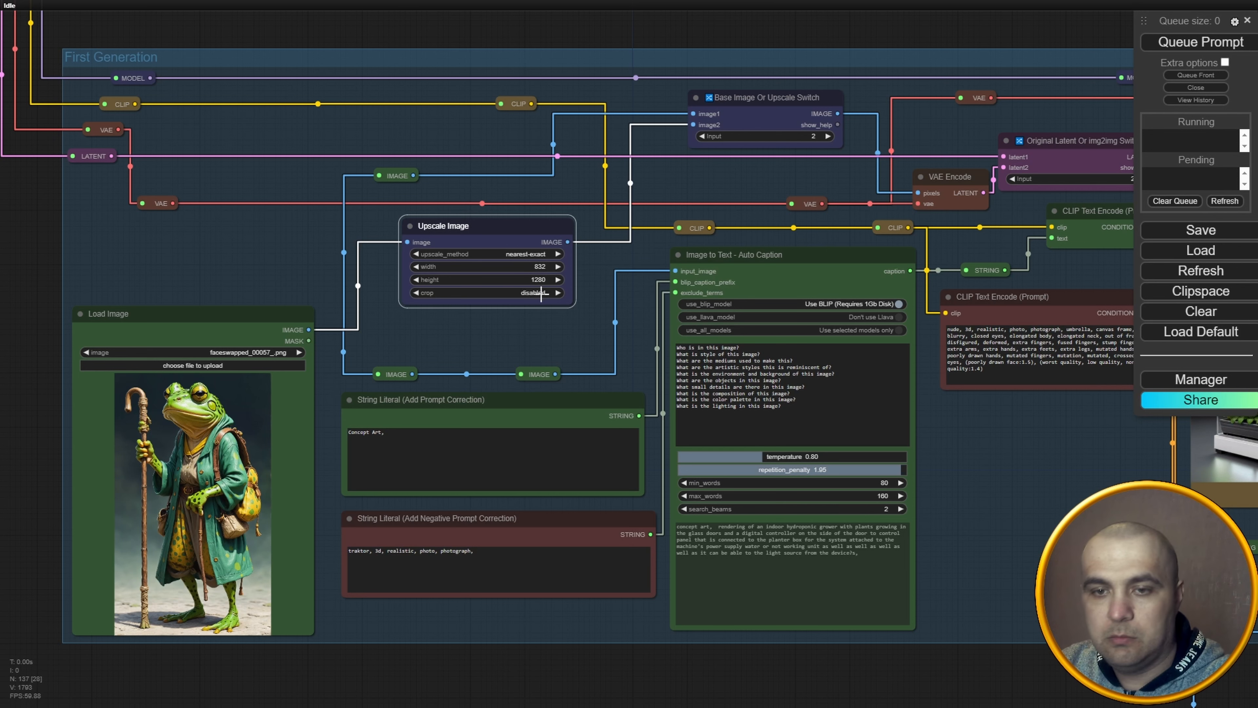
# Set the Original Latent Or img2img Switch to input 1 so the original latent feeds the first generation.
pyautogui.moveTo(597, 289); pyautogui.dragTo(529, 311)
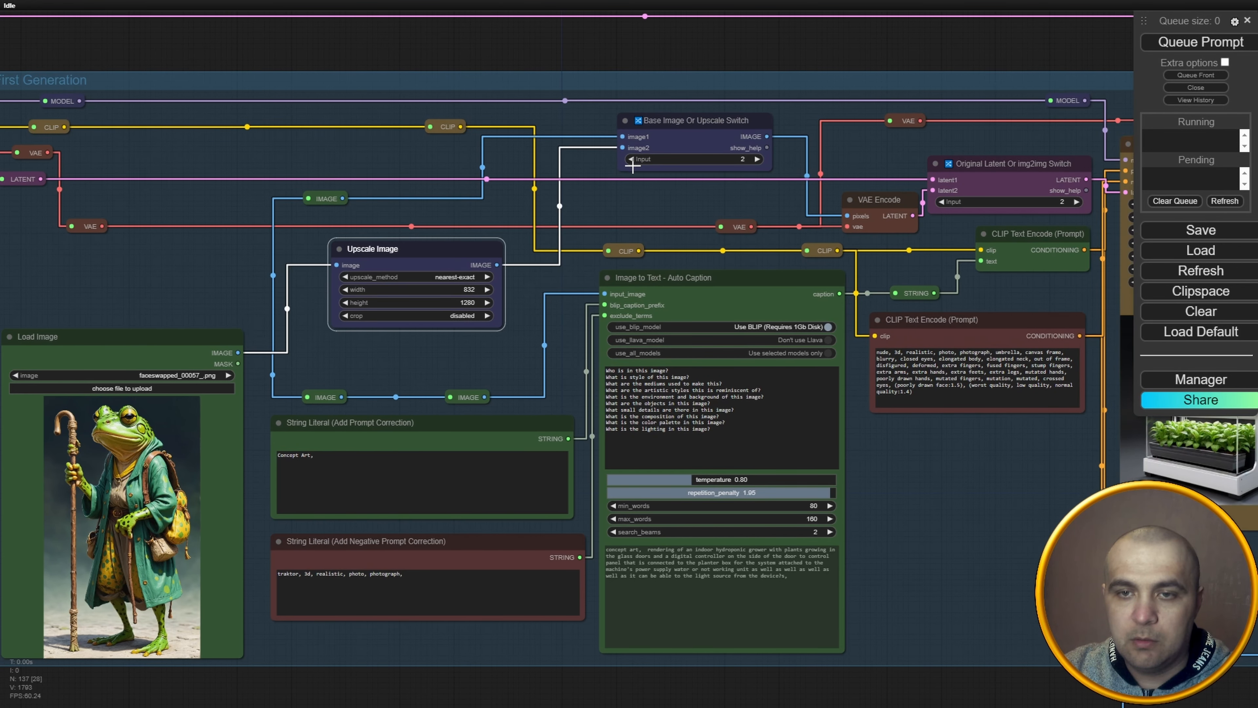
pyautogui.click(943, 202)
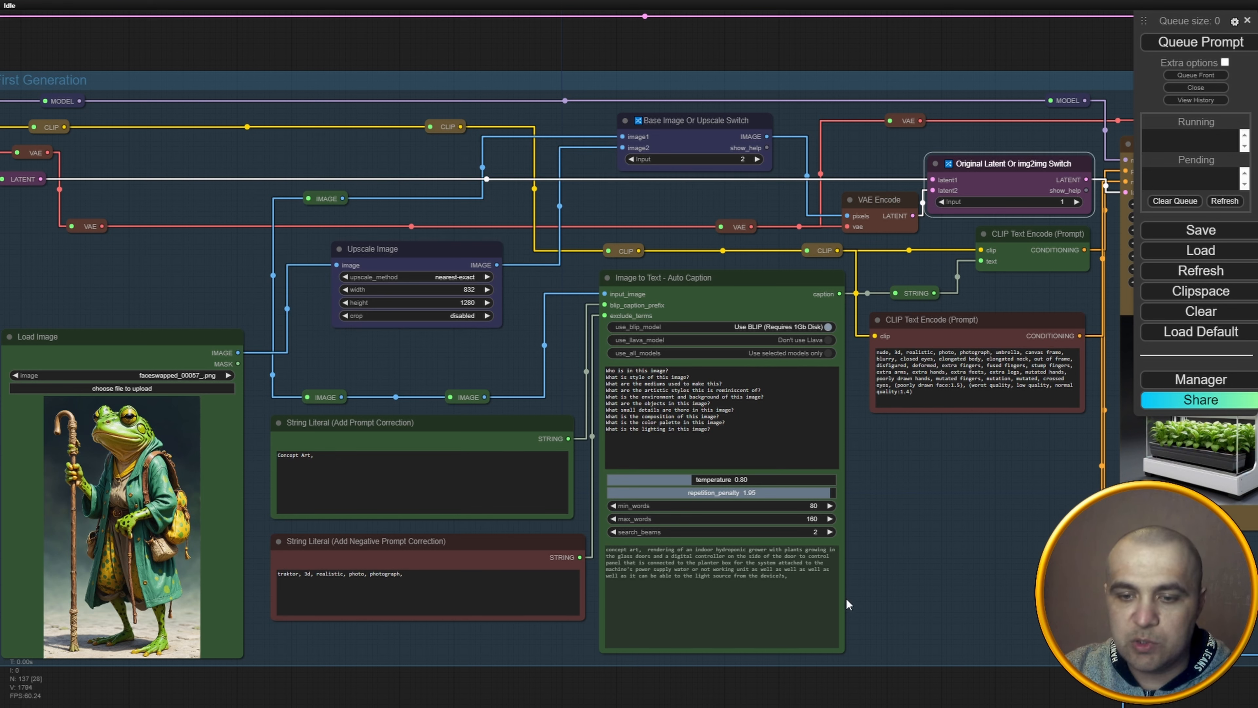
# Clear the text in both the Add Prompt Correction and Add Negative Prompt Correction nodes.
pyautogui.click(356, 483)
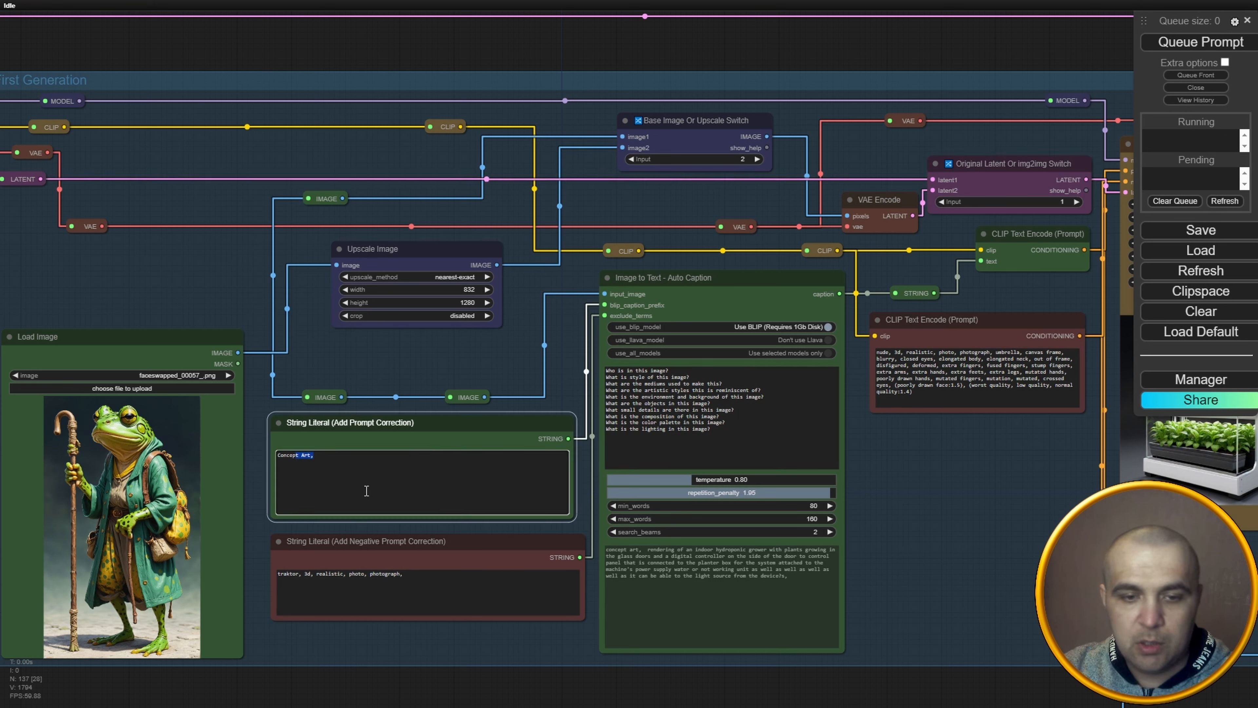
pyautogui.moveTo(314, 455); pyautogui.dragTo(276, 455)
pyautogui.press('BackSpace')
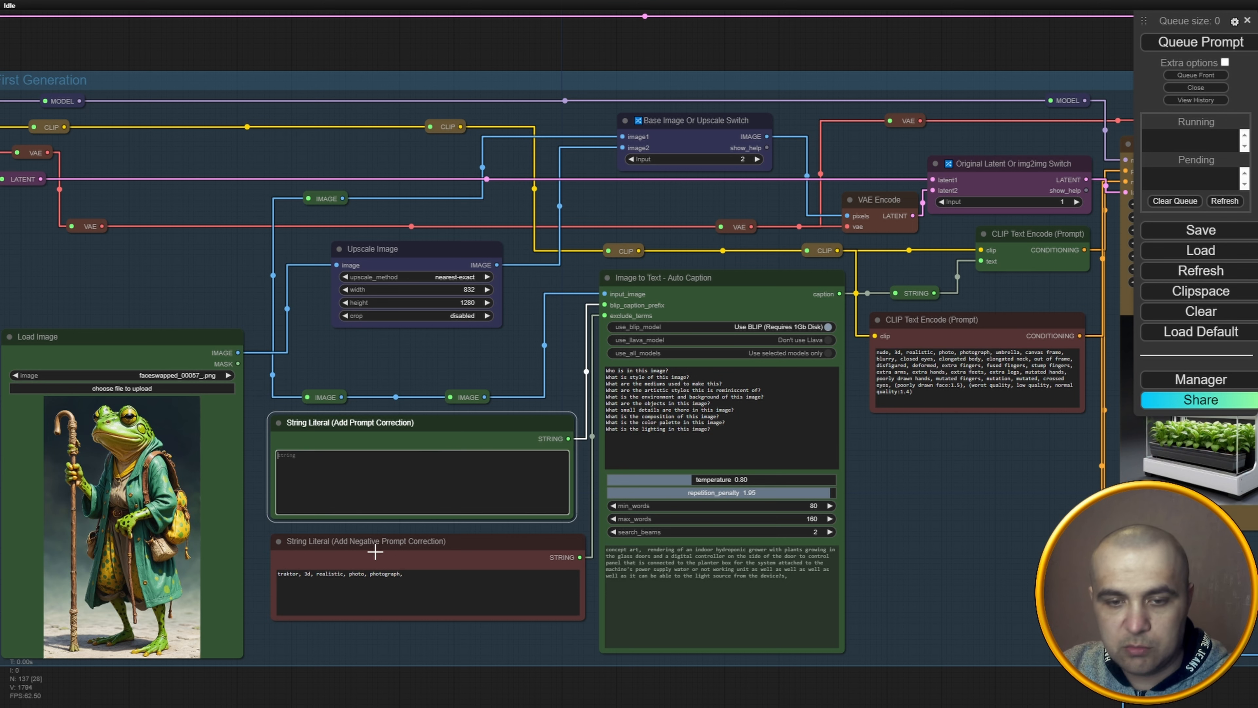
pyautogui.click(418, 580)
pyautogui.hotkey('ctrl', 'a')
pyautogui.press('BackSpace')
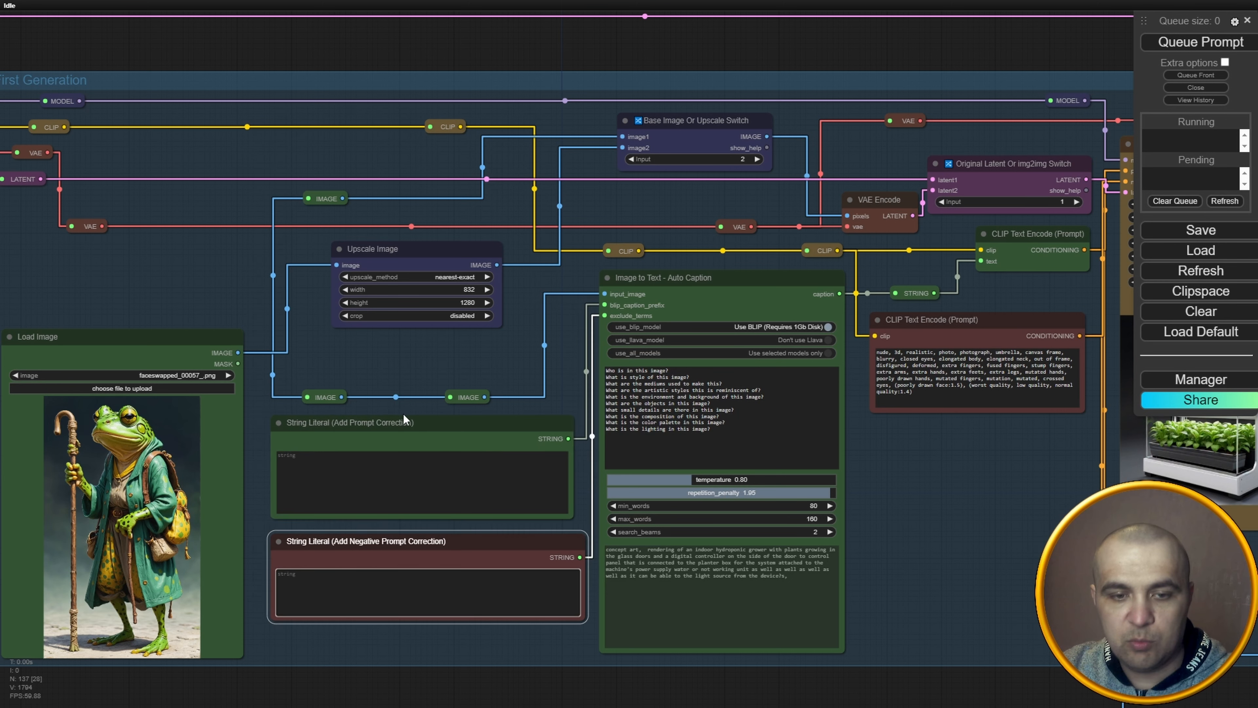
pyautogui.click(417, 366)
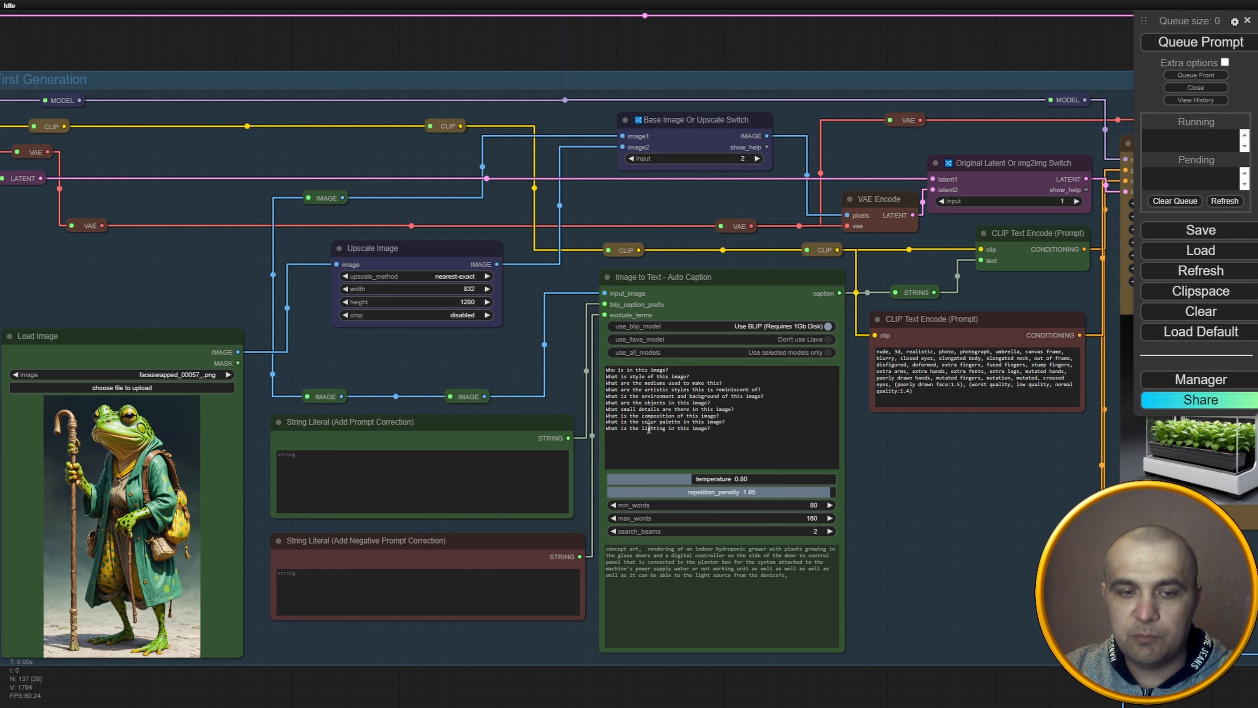
# Queue the prompt to generate an image from the auto caption of the frog picture.
pyautogui.scroll(-2, 892, 557)
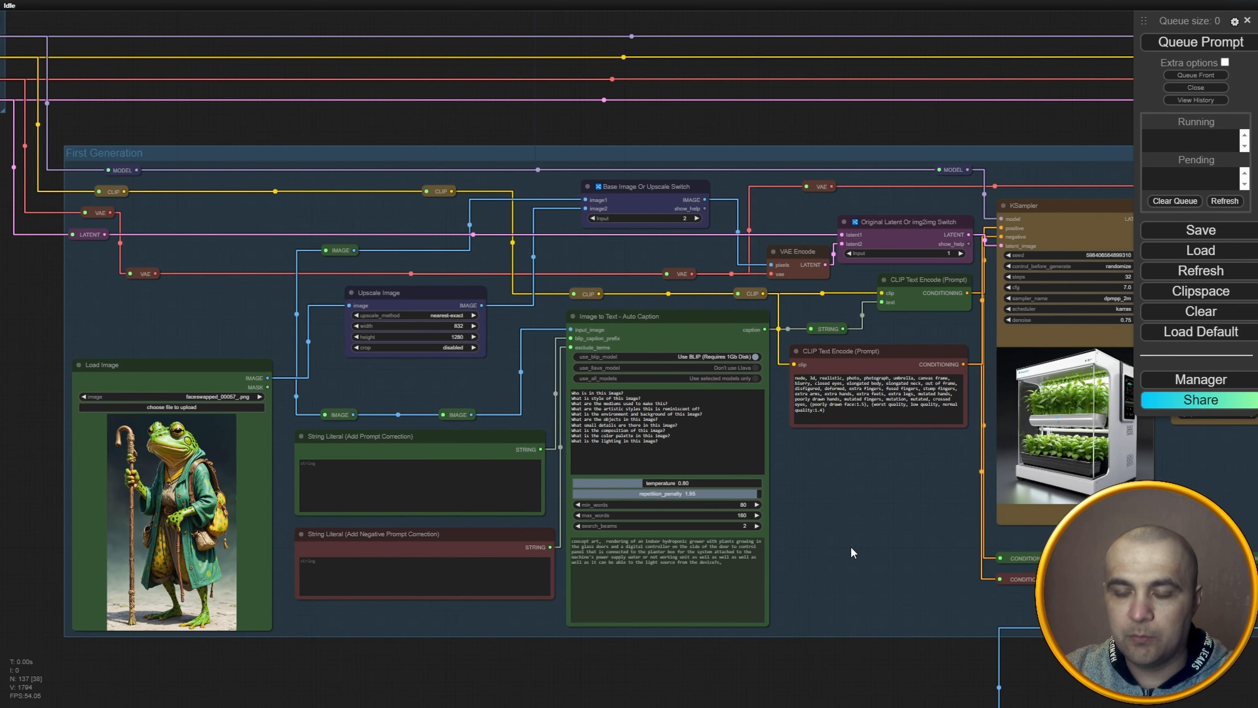
pyautogui.moveTo(802, 530); pyautogui.dragTo(782, 533)
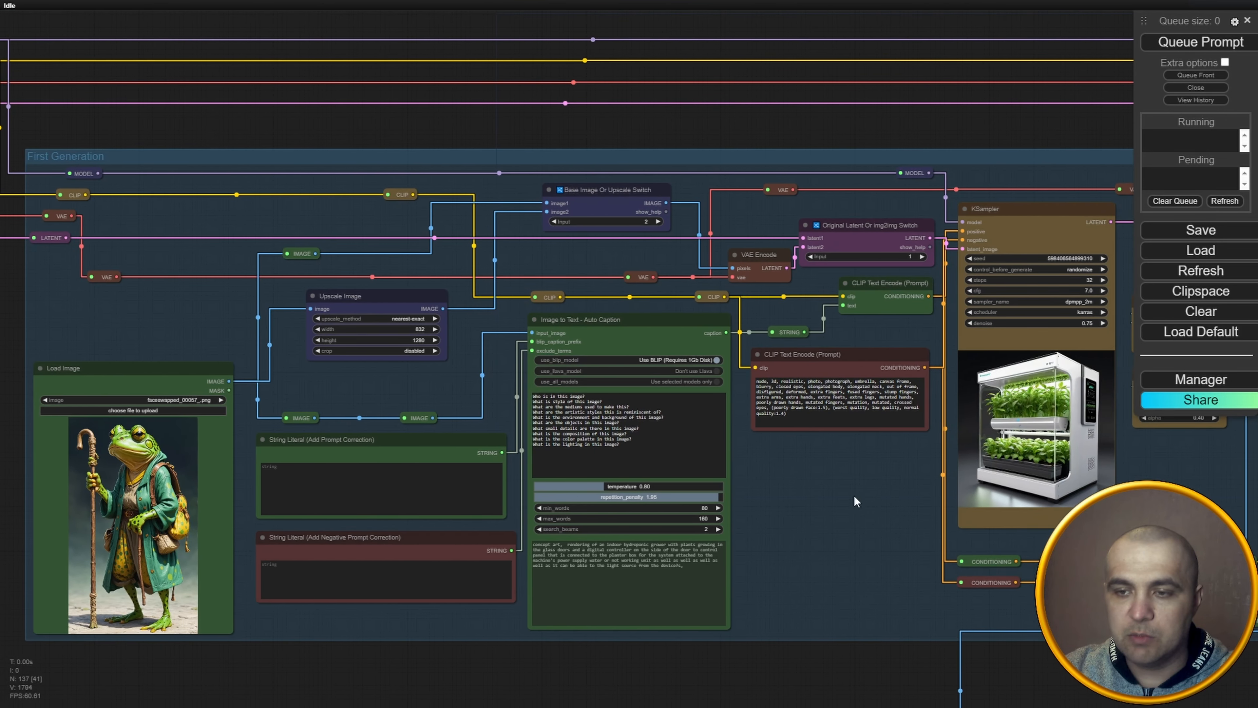
pyautogui.scroll(-1, 847, 553)
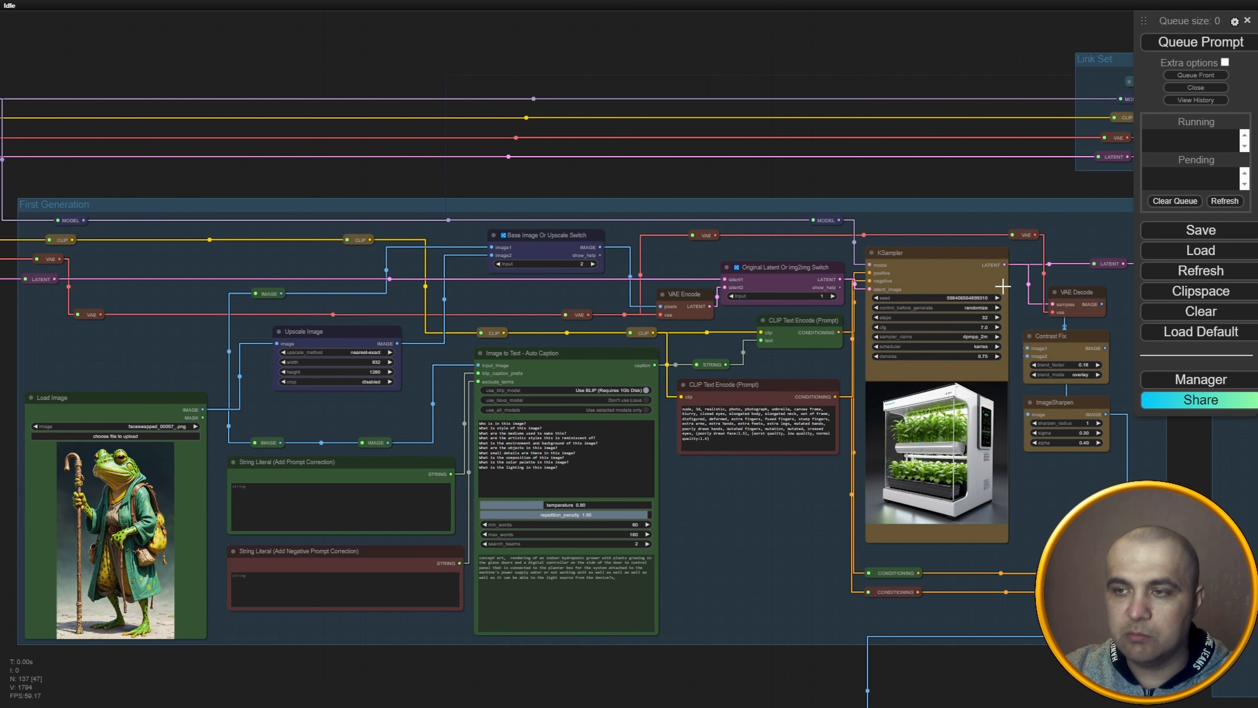
pyautogui.scroll(-2, 849, 203)
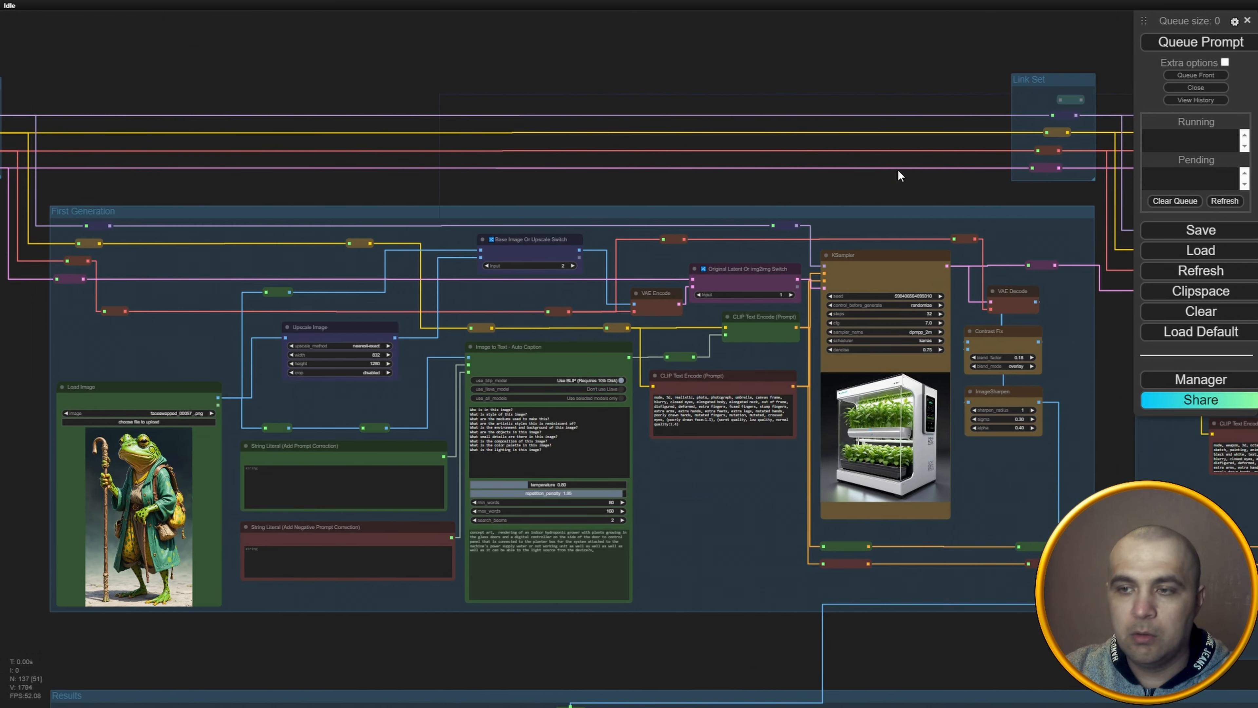
pyautogui.click(1207, 44)
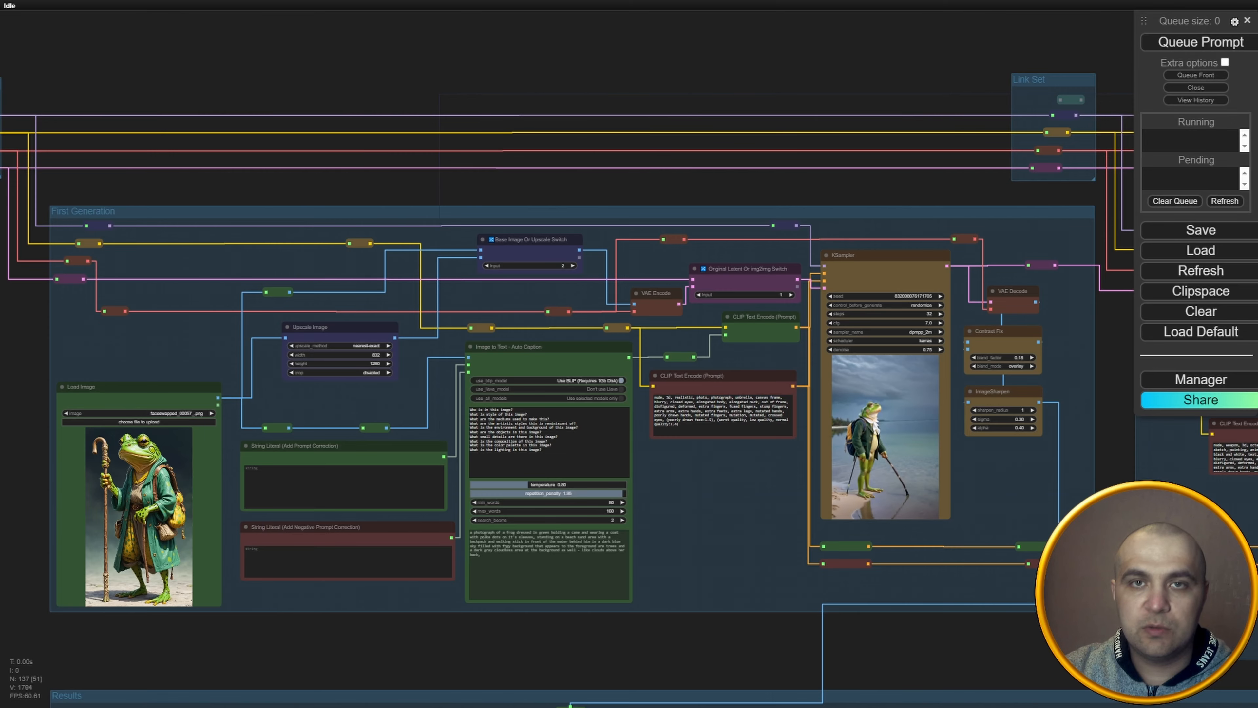
# Examine the refined and upscaled frog images in the Results group and compare them in the Image Comparer.
pyautogui.moveTo(946, 656); pyautogui.dragTo(658, 48)
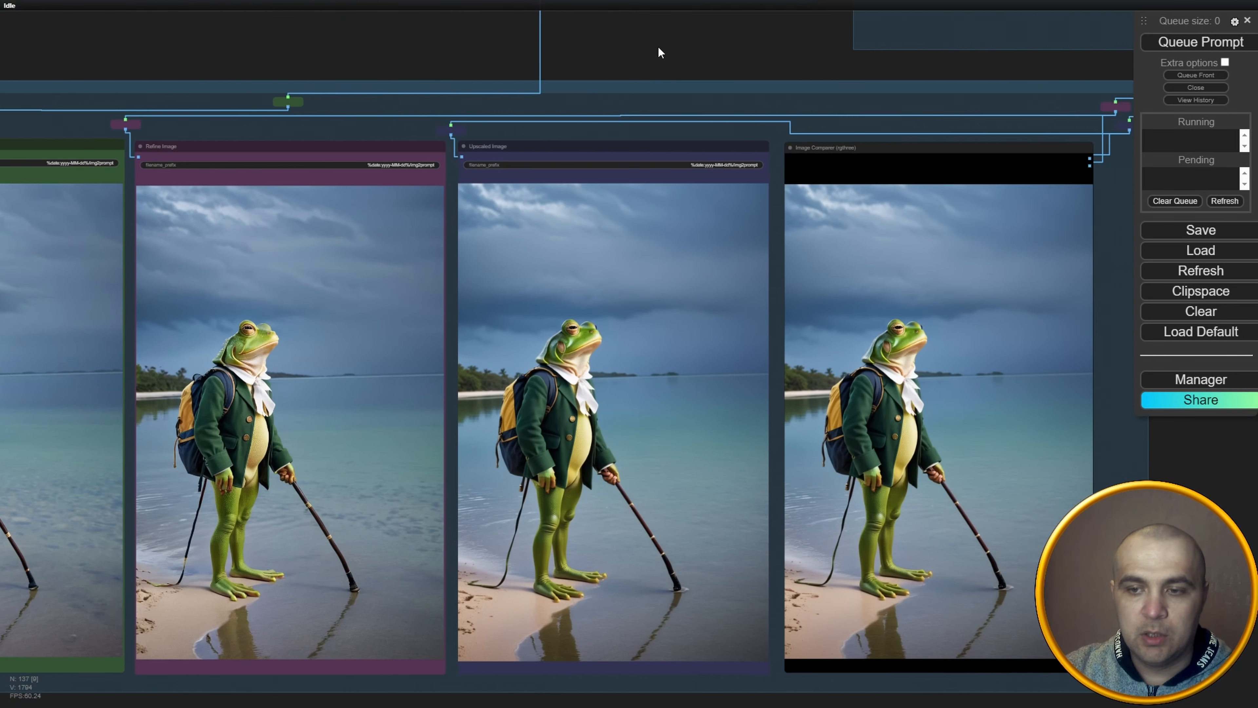
pyautogui.scroll(1, 1159, 551)
pyautogui.scroll(5, 1130, 542)
pyautogui.moveTo(1129, 543); pyautogui.dragTo(1019, 565)
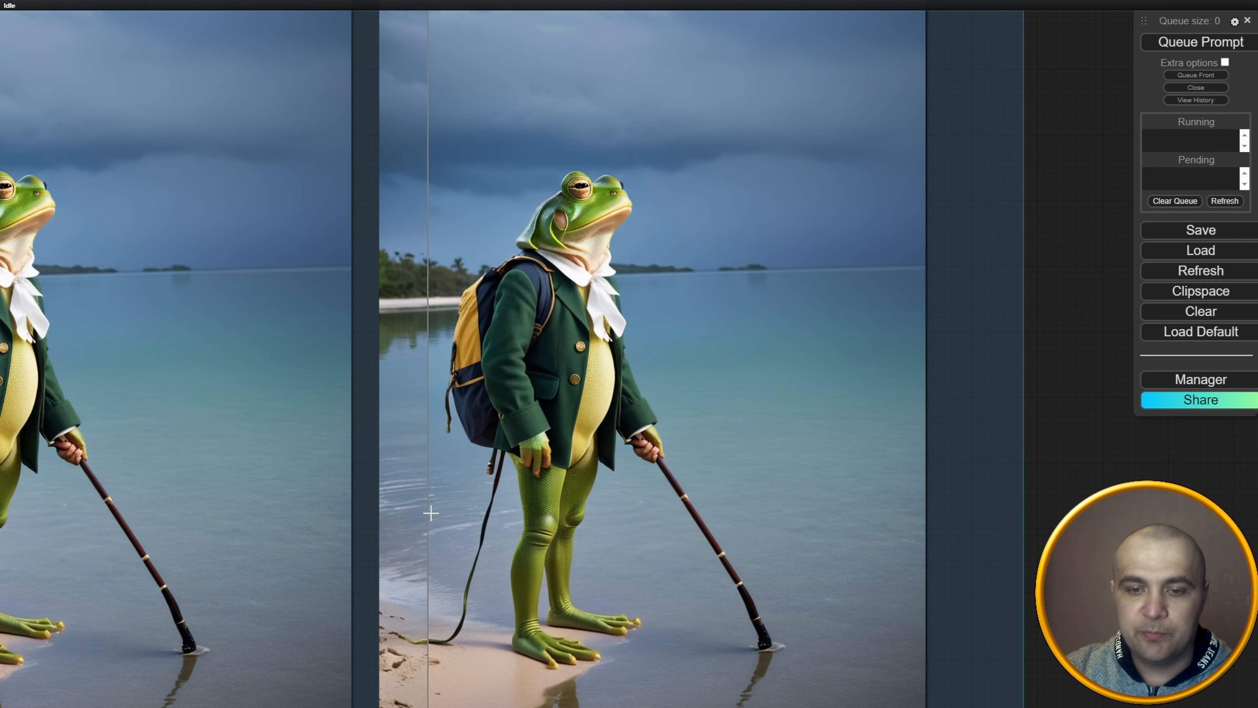
pyautogui.scroll(-6, 684, 535)
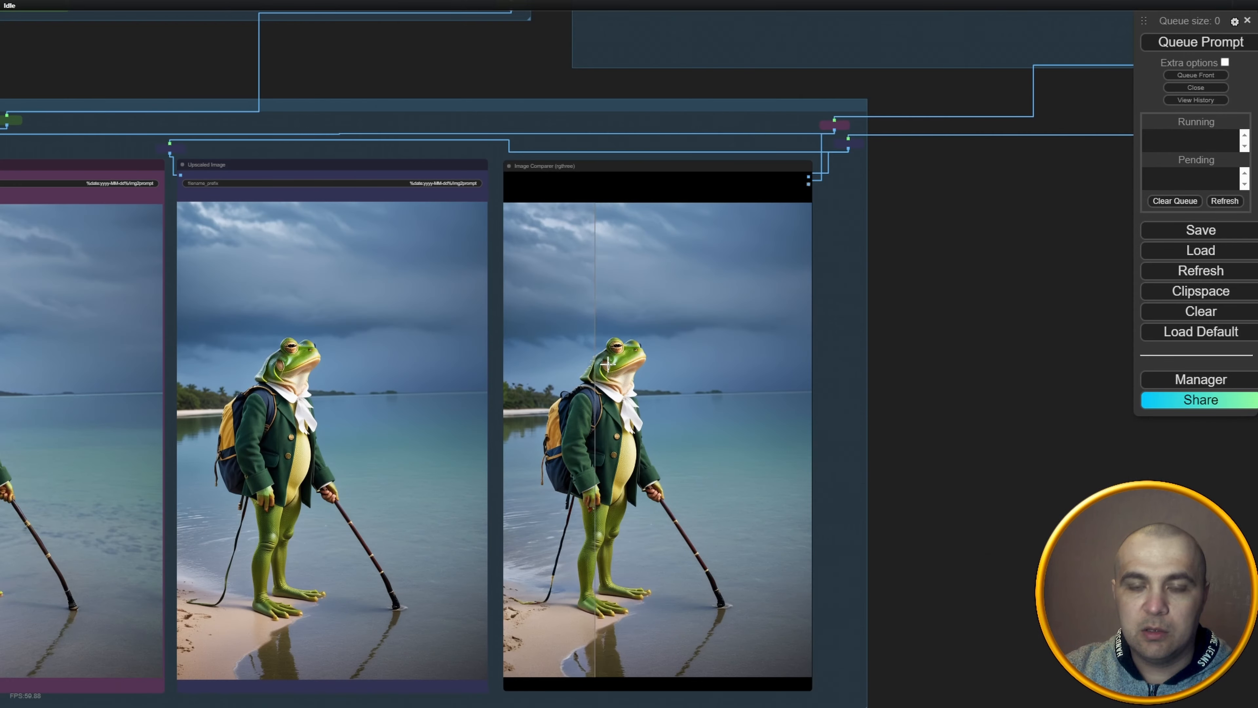
# Enter "painting, concept art, character, cartoon," in the Add Prompt Correction node.
pyautogui.moveTo(449, 70); pyautogui.dragTo(843, 534)
pyautogui.scroll(5, 360, 577)
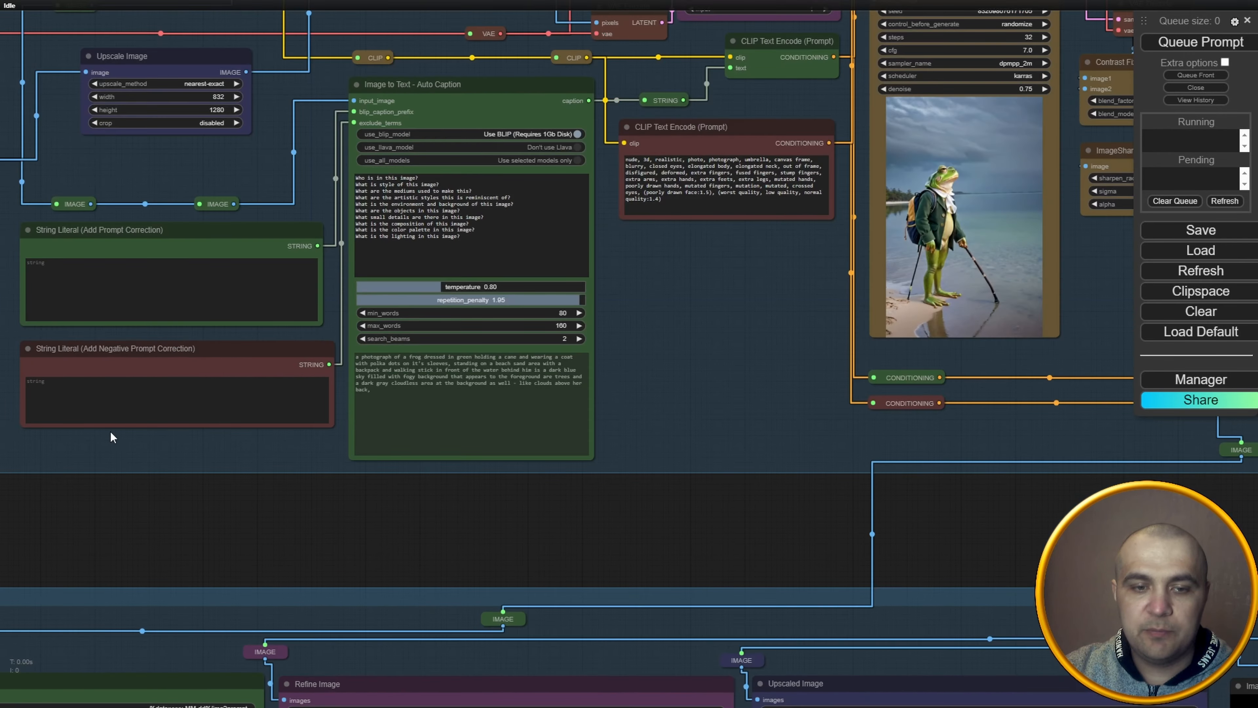
pyautogui.moveTo(94, 545); pyautogui.dragTo(585, 547)
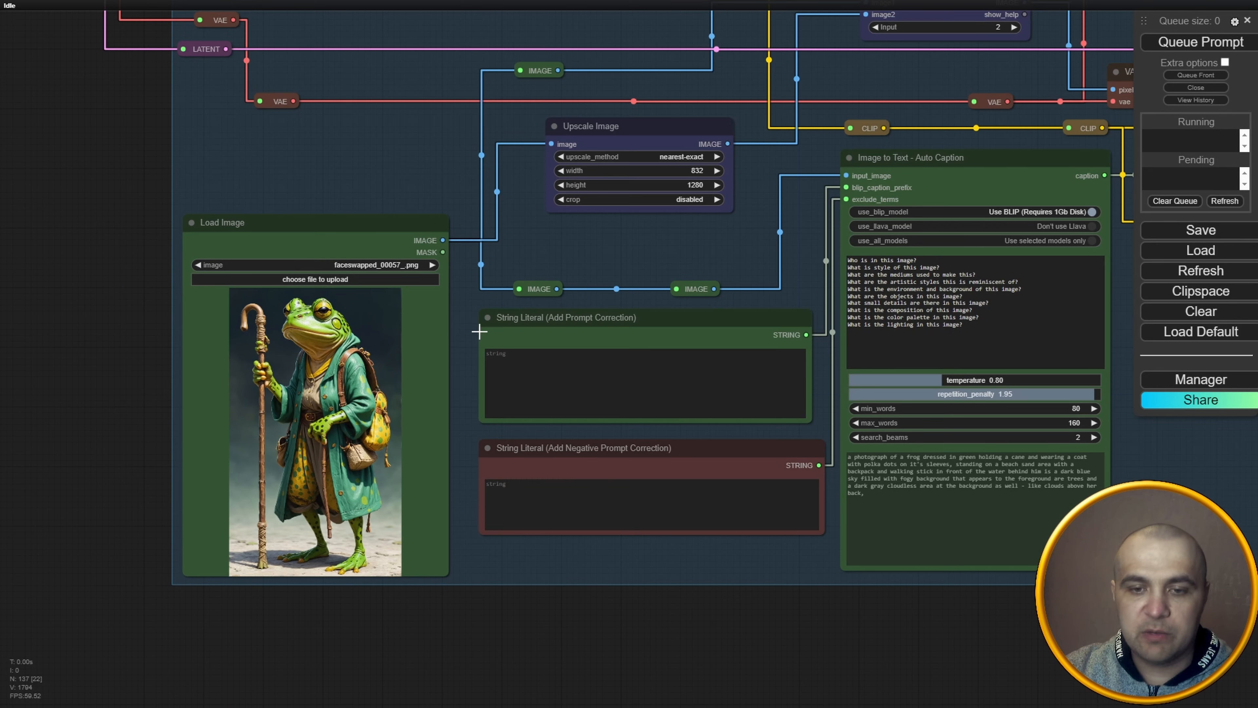
pyautogui.scroll(3, 479, 329)
pyautogui.click(525, 359)
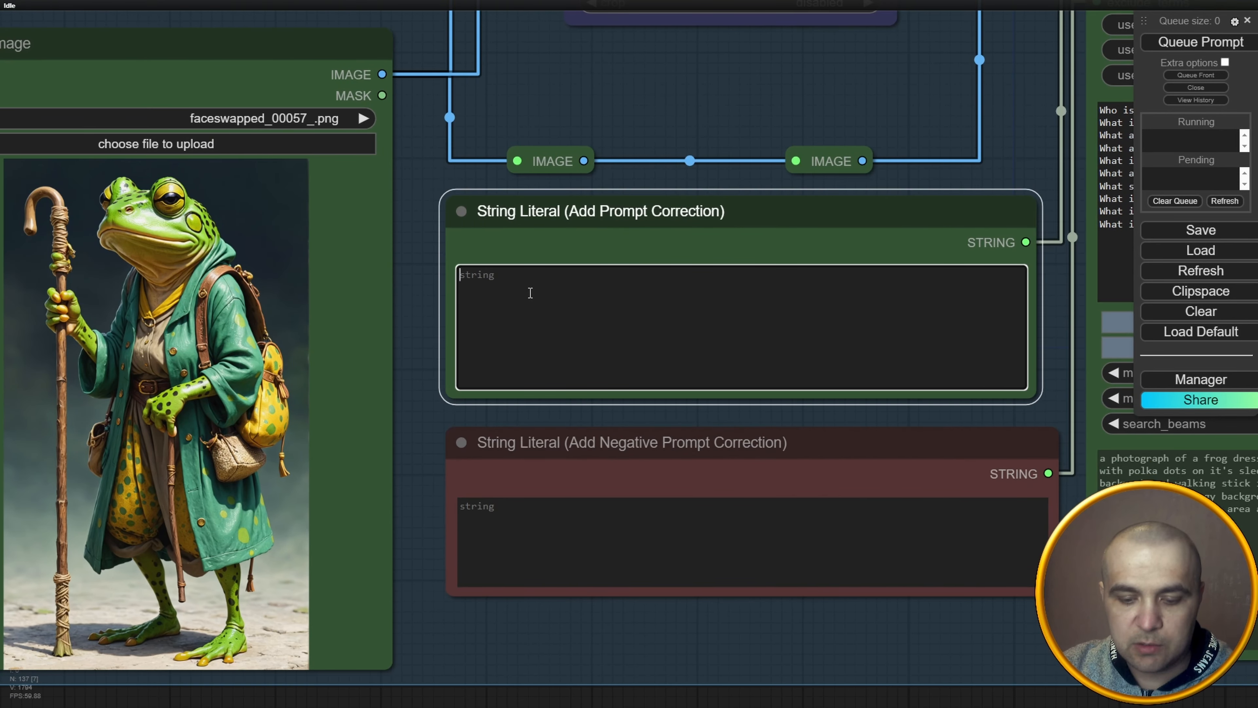
pyautogui.write('painting')
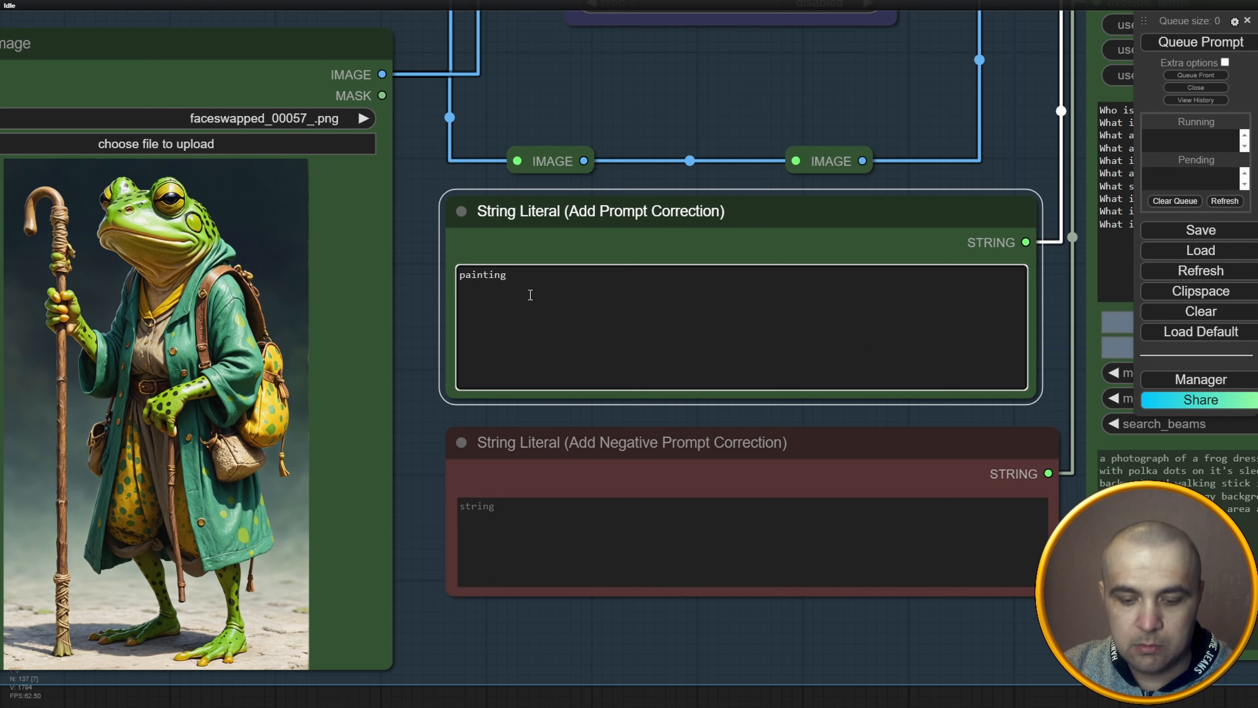
pyautogui.write(', co')
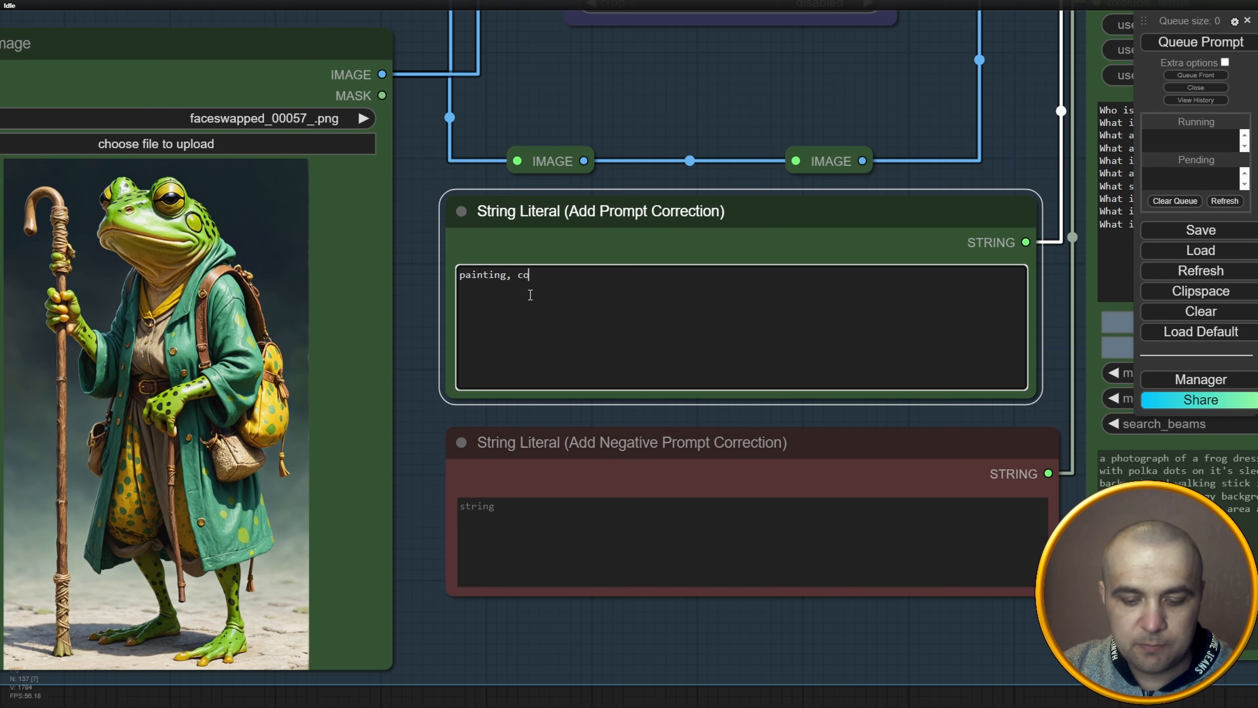
pyautogui.write('ncept art, ')
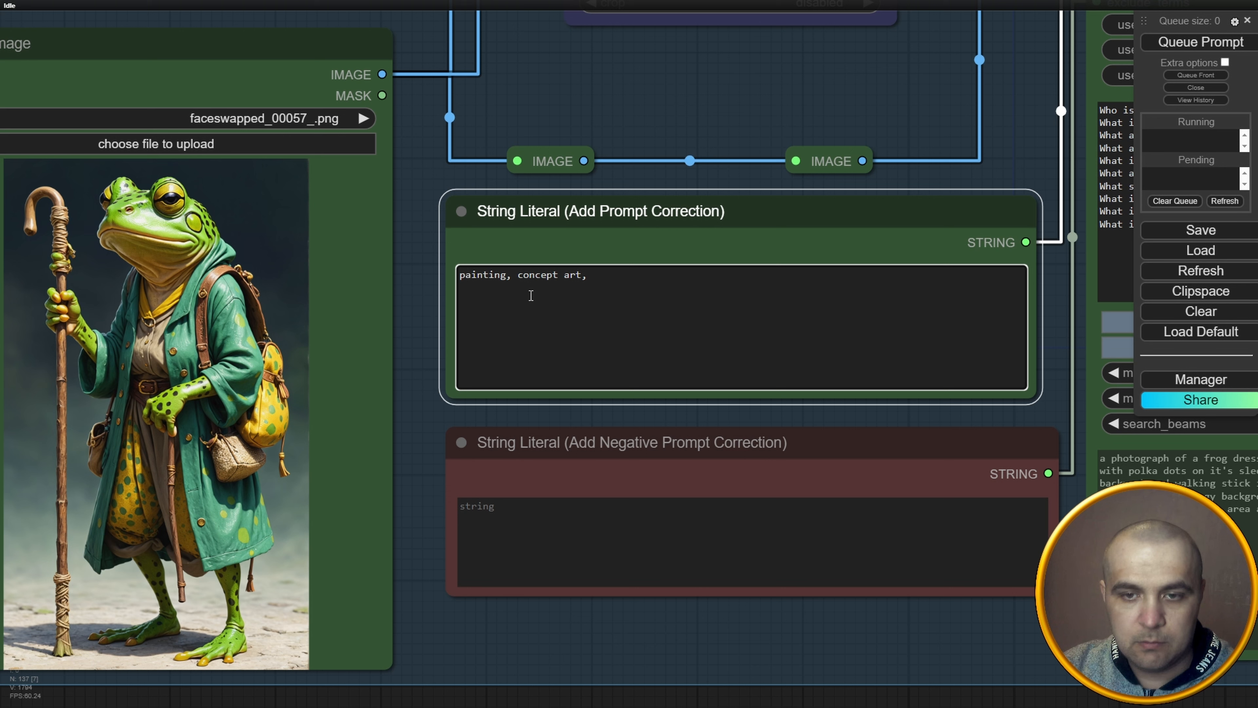
pyautogui.write('char')
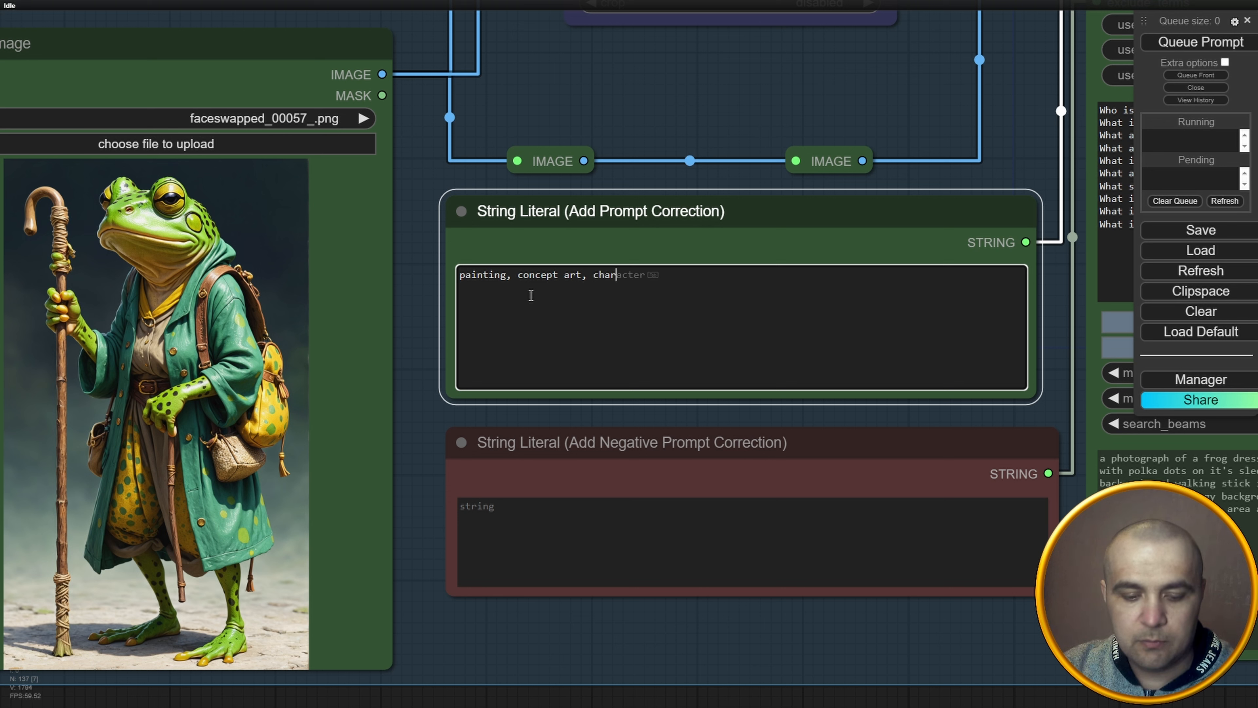
pyautogui.write('acter, cartoon,')
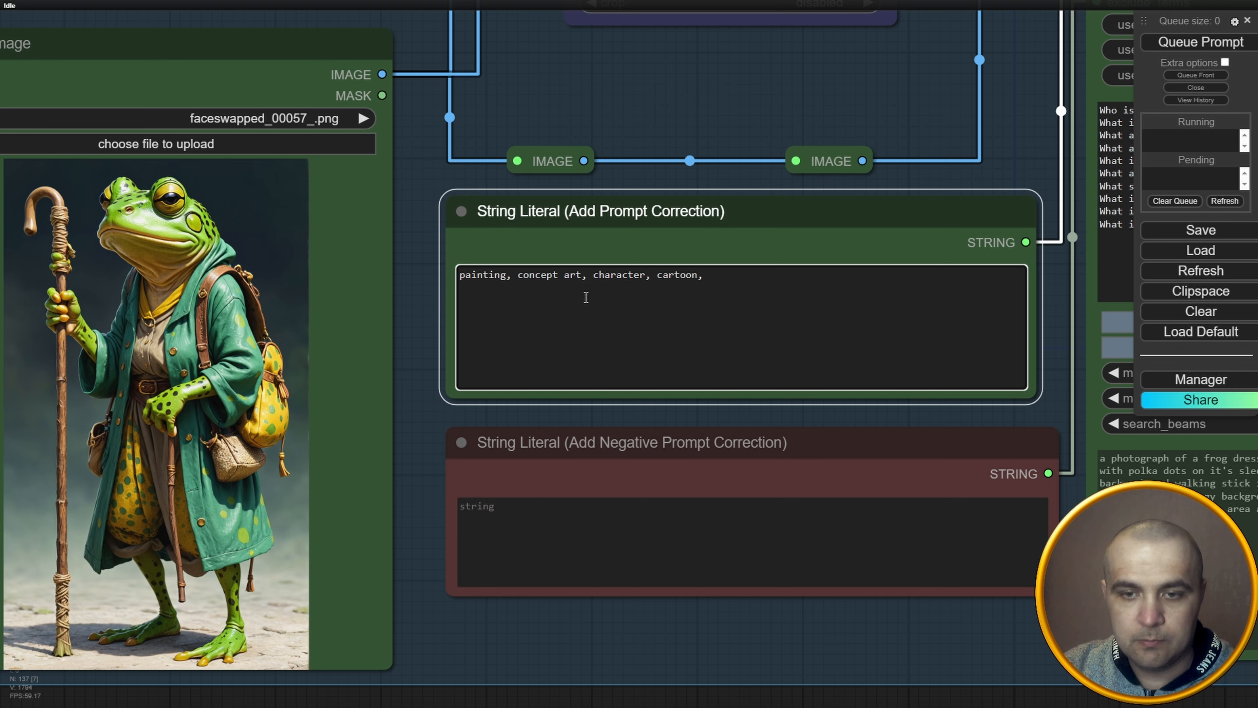
# Enter "photo, realistic, photograph, RAW," in the Add Negative Prompt Correction node.
pyautogui.scroll(-3, 580, 598)
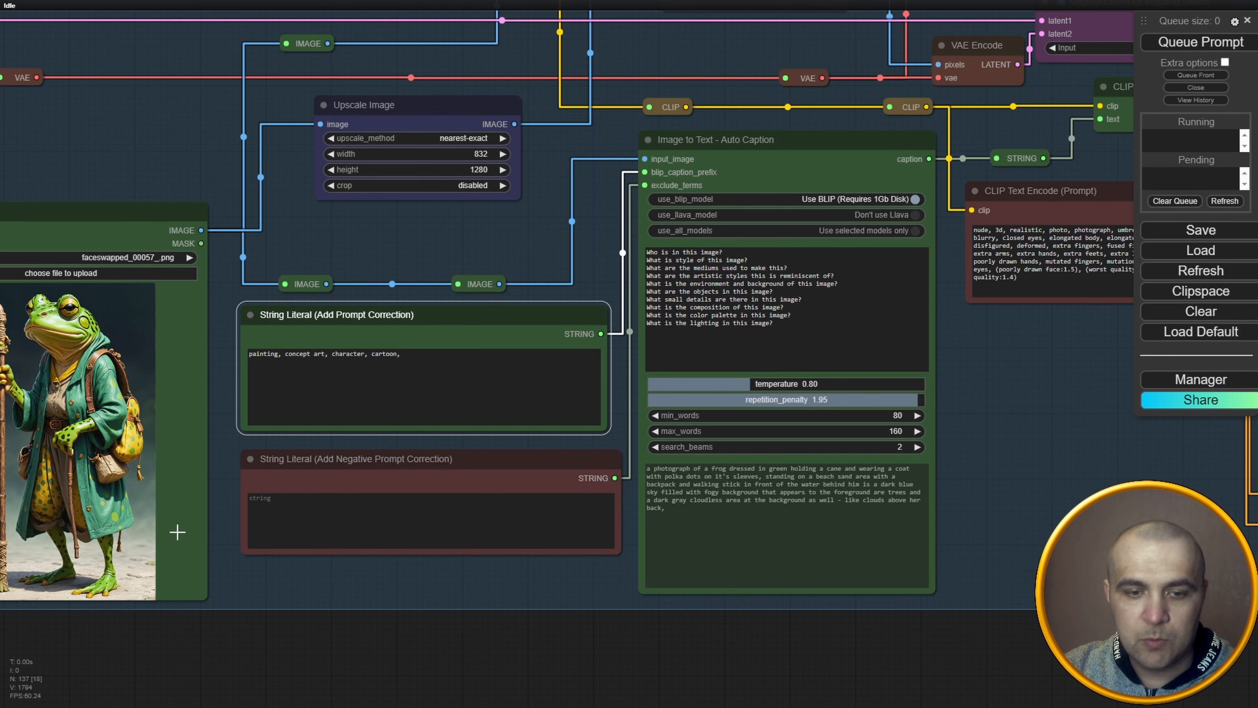
pyautogui.scroll(6, 174, 526)
pyautogui.click(325, 469)
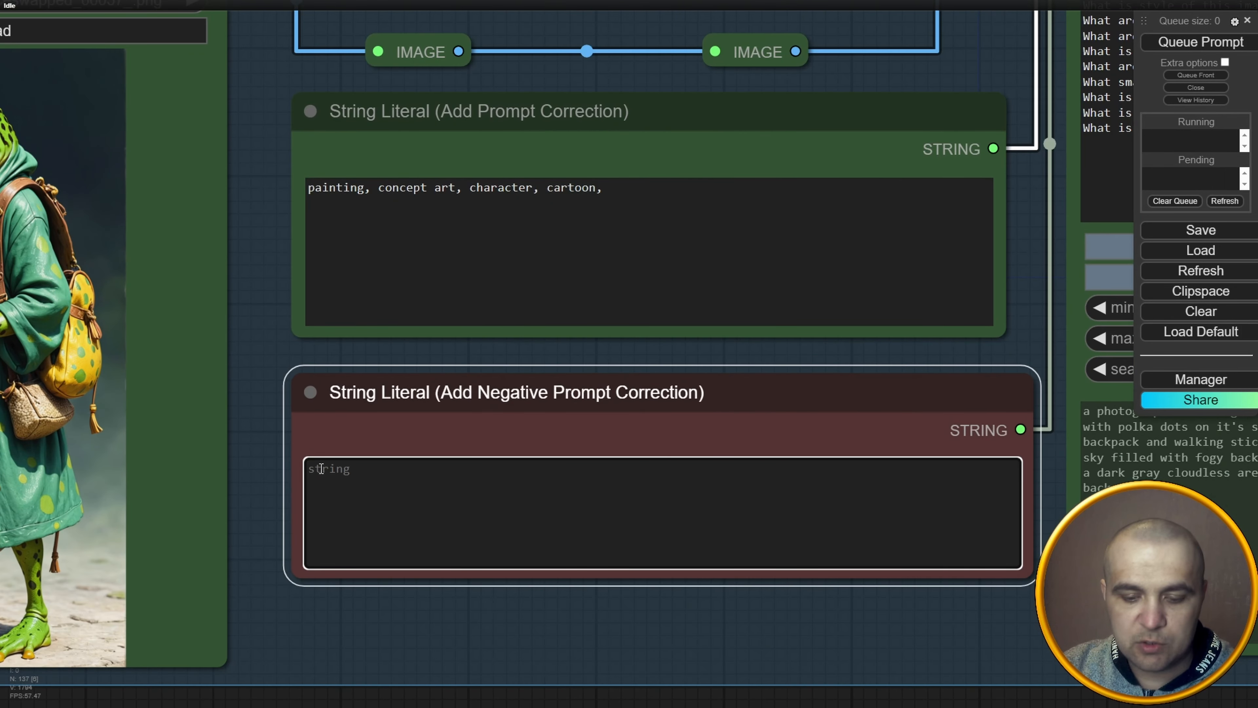
pyautogui.write('ph')
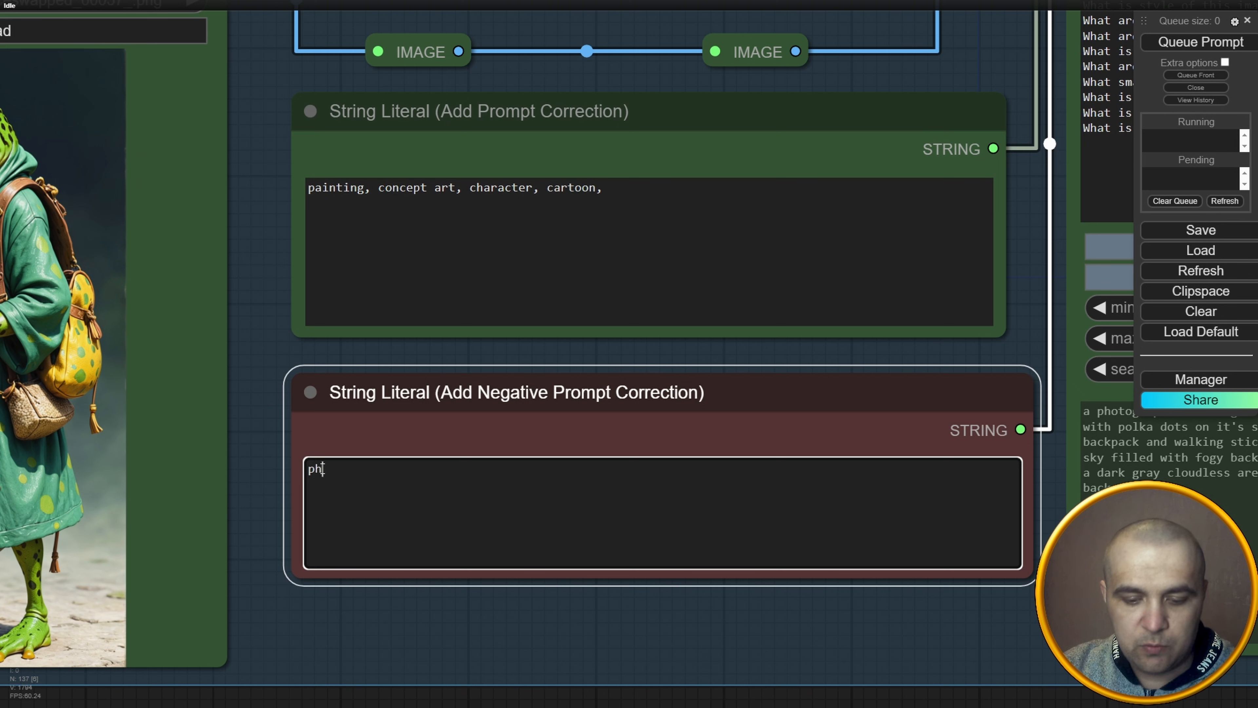
pyautogui.write('oto,')
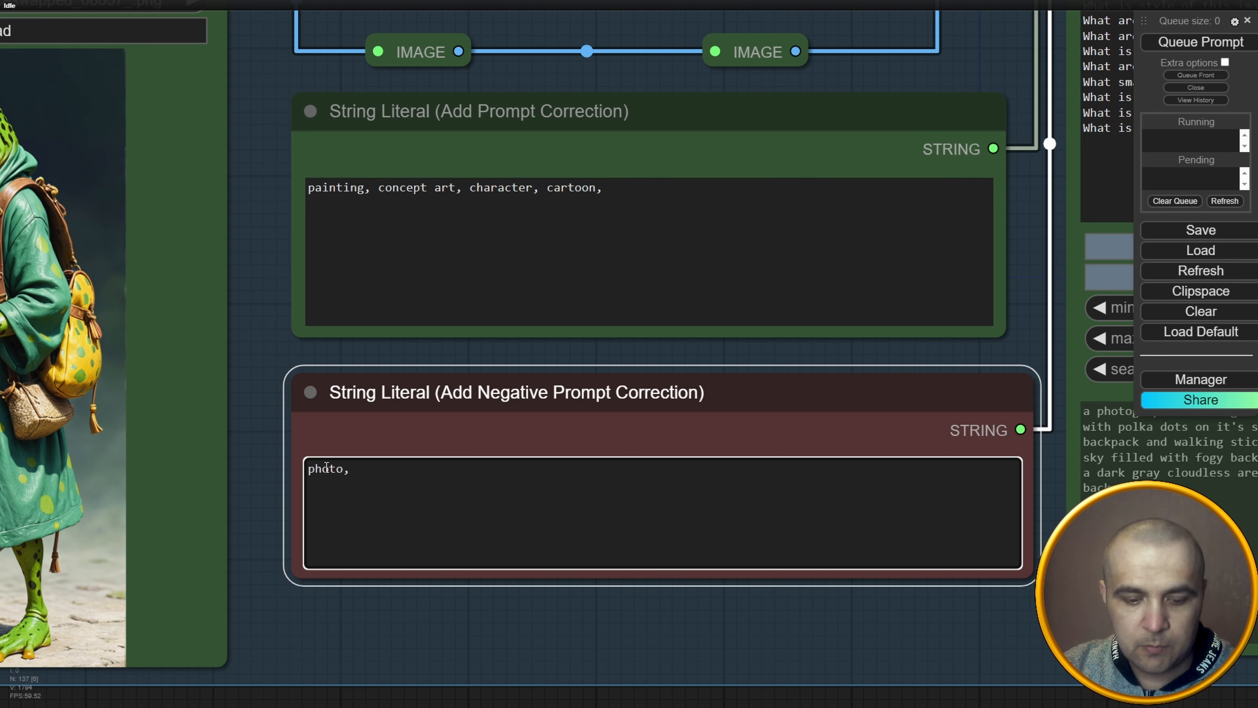
pyautogui.write(' realistic,')
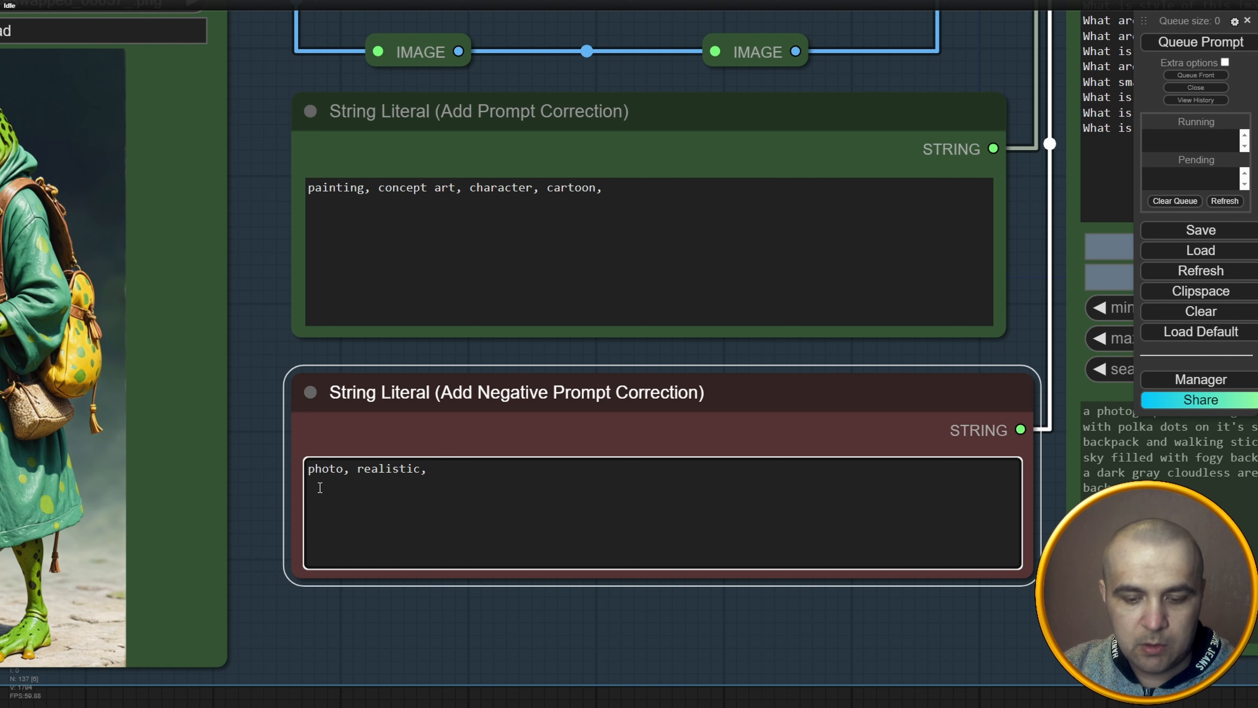
pyautogui.write(' photo')
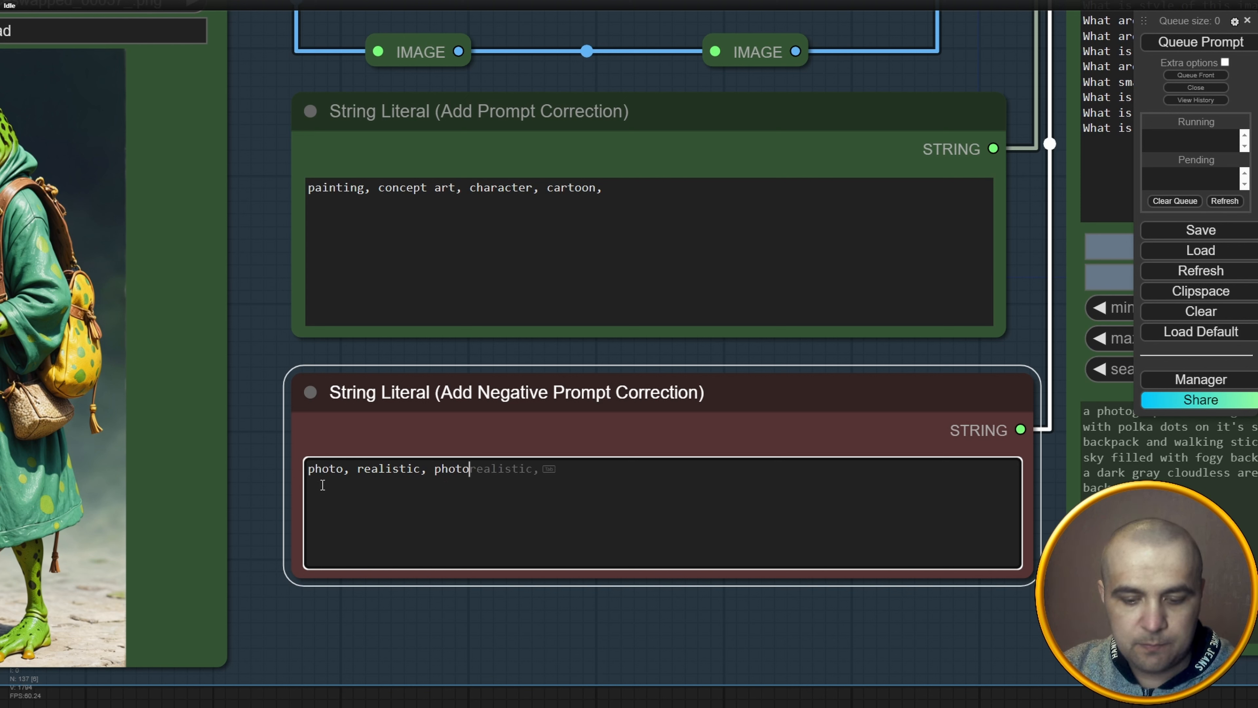
pyautogui.write('graph, RAW,')
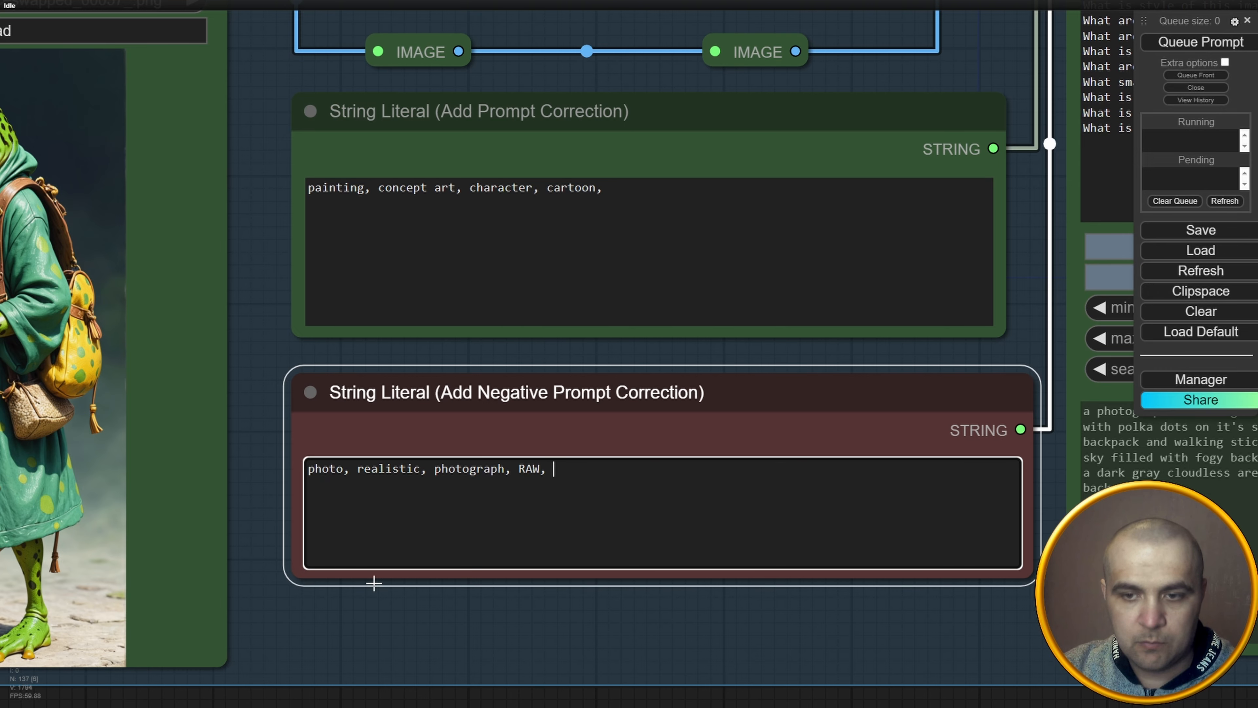
# Set control_before_generate to fixed in the first generation's KSampler to keep the current seed.
pyautogui.scroll(-5, 405, 623)
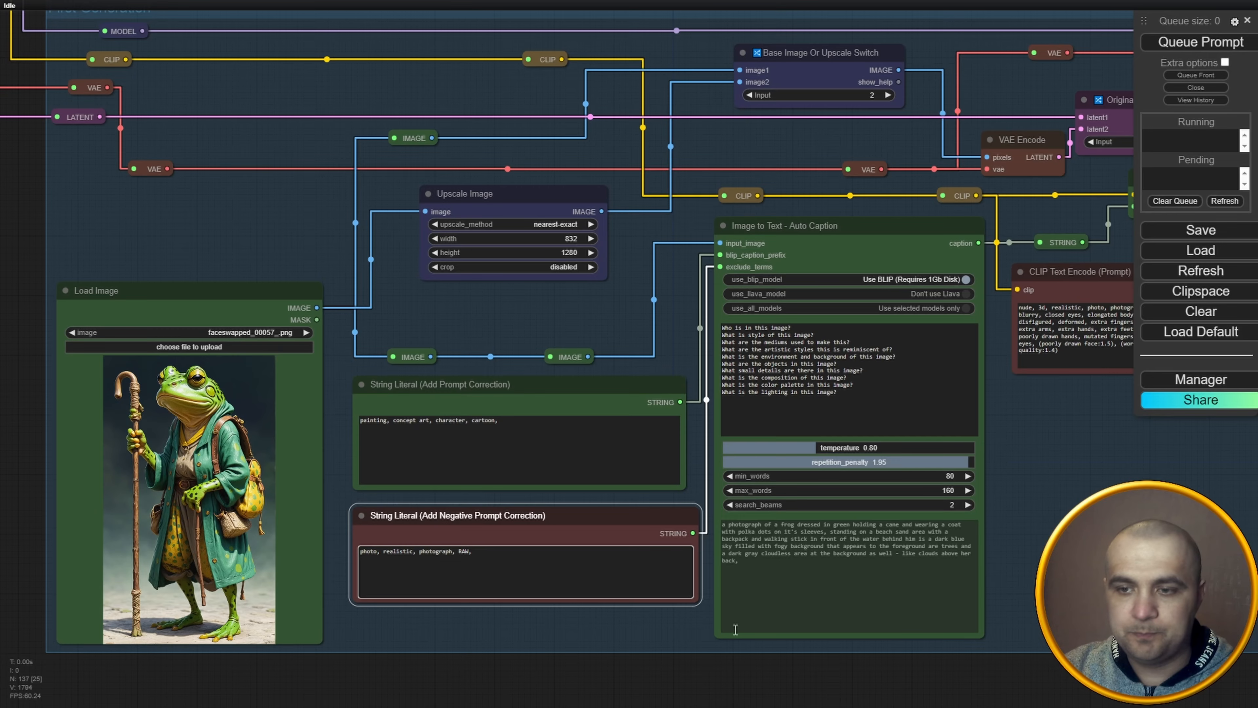
pyautogui.moveTo(1112, 594); pyautogui.dragTo(838, 571)
pyautogui.scroll(-3, 906, 573)
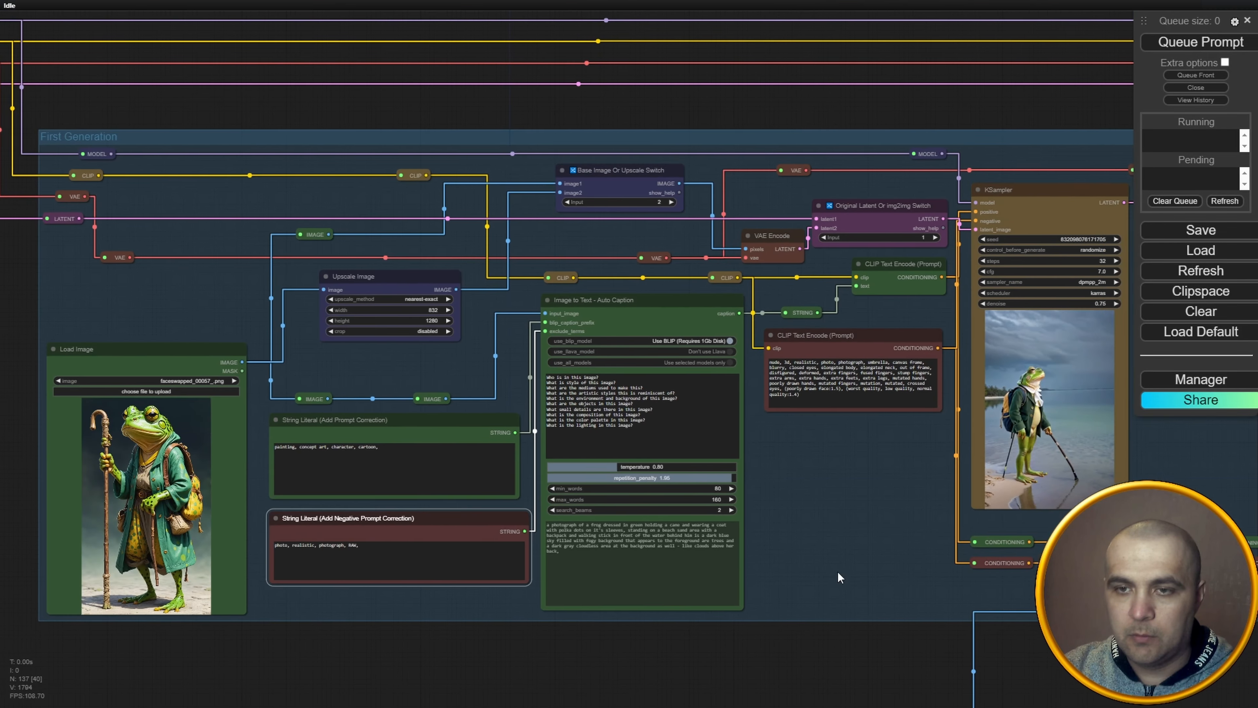
pyautogui.scroll(5, 1074, 246)
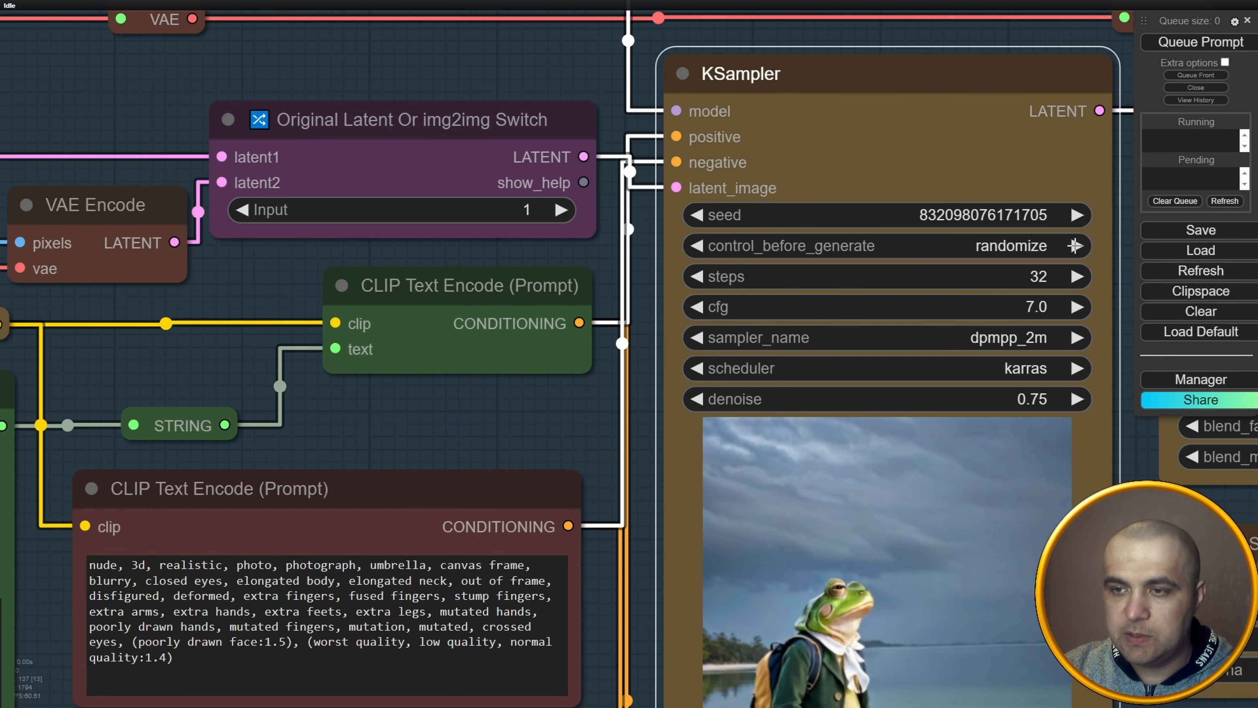
pyautogui.click(696, 246)
pyautogui.click(696, 246)
pyautogui.click(696, 246)
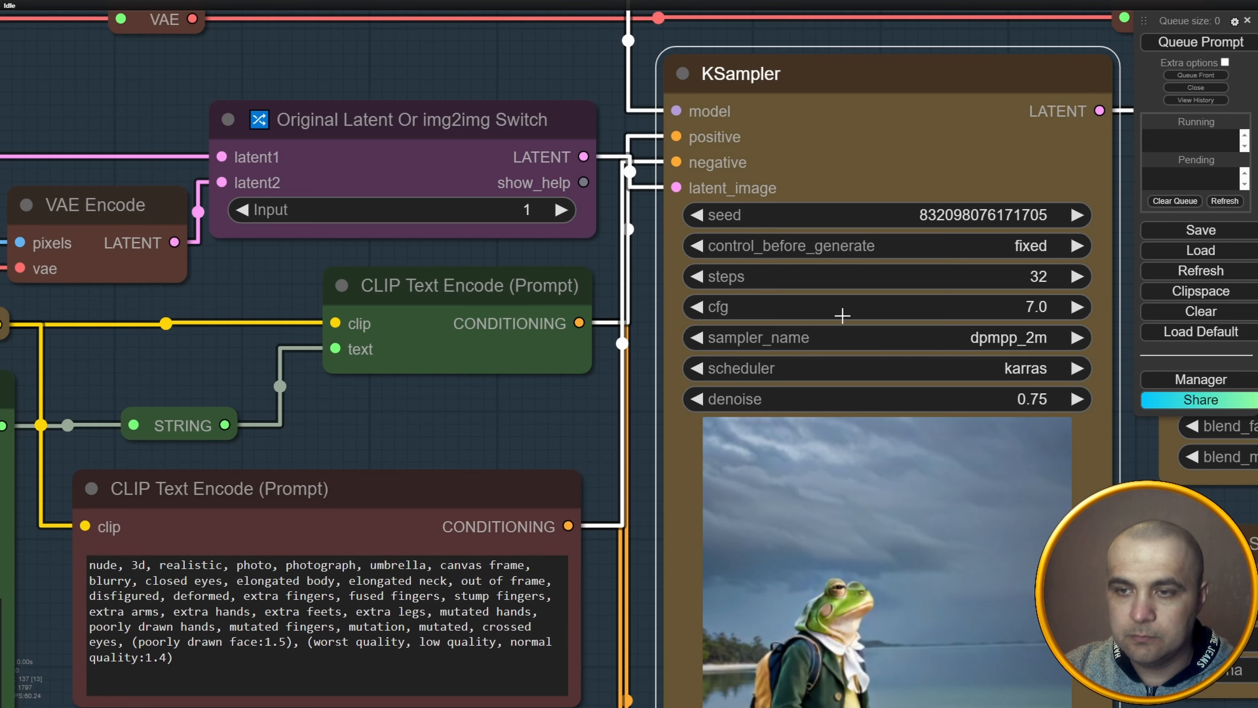
# Queue a generation with the new prompt corrections and cancel it after checking the KSampler preview.
pyautogui.scroll(-5, 842, 316)
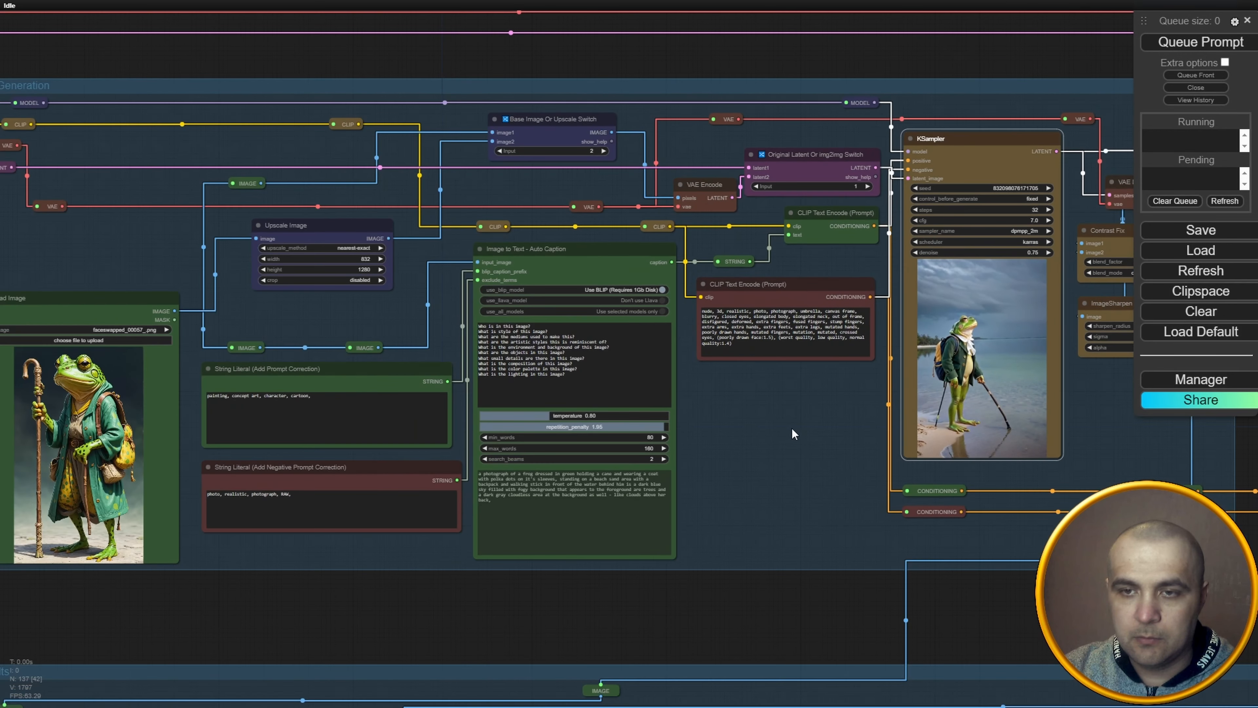
pyautogui.moveTo(791, 428)
pyautogui.mouseDown()
pyautogui.moveTo(813, 438)
pyautogui.moveTo(814, 420)
pyautogui.mouseUp()
pyautogui.click(1199, 44)
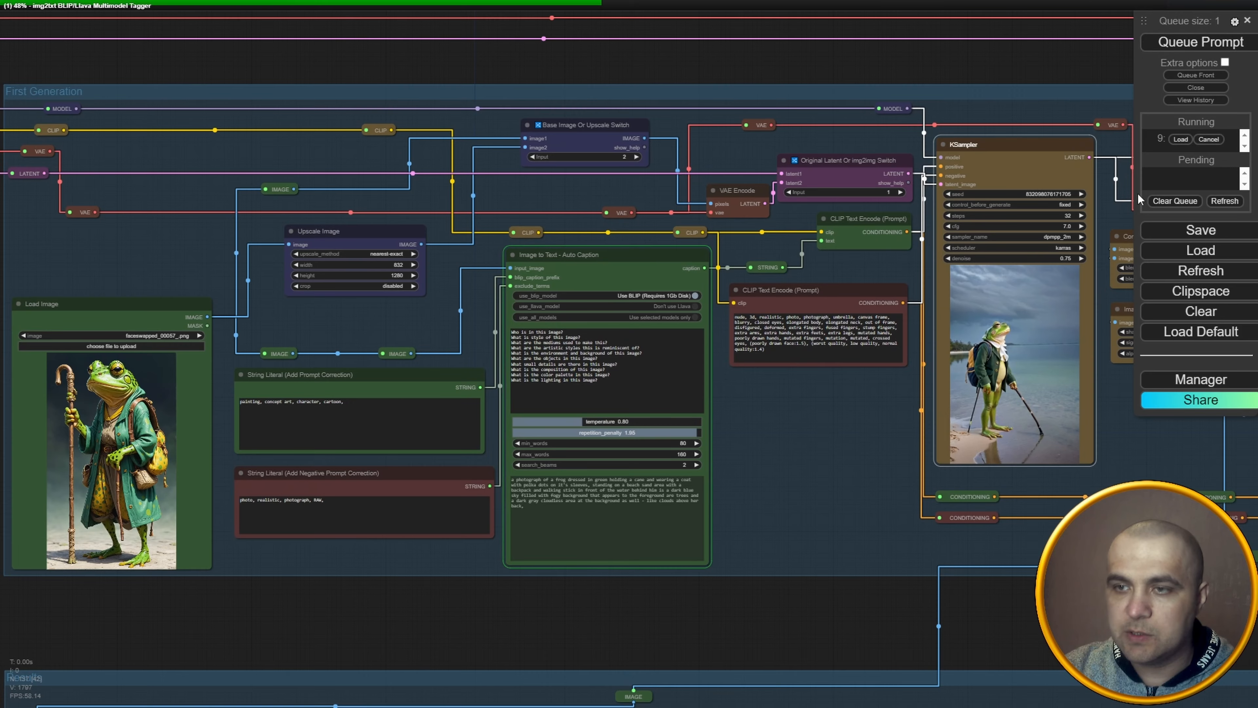
pyautogui.scroll(7, 1148, 450)
pyautogui.moveTo(1109, 397); pyautogui.dragTo(819, 489)
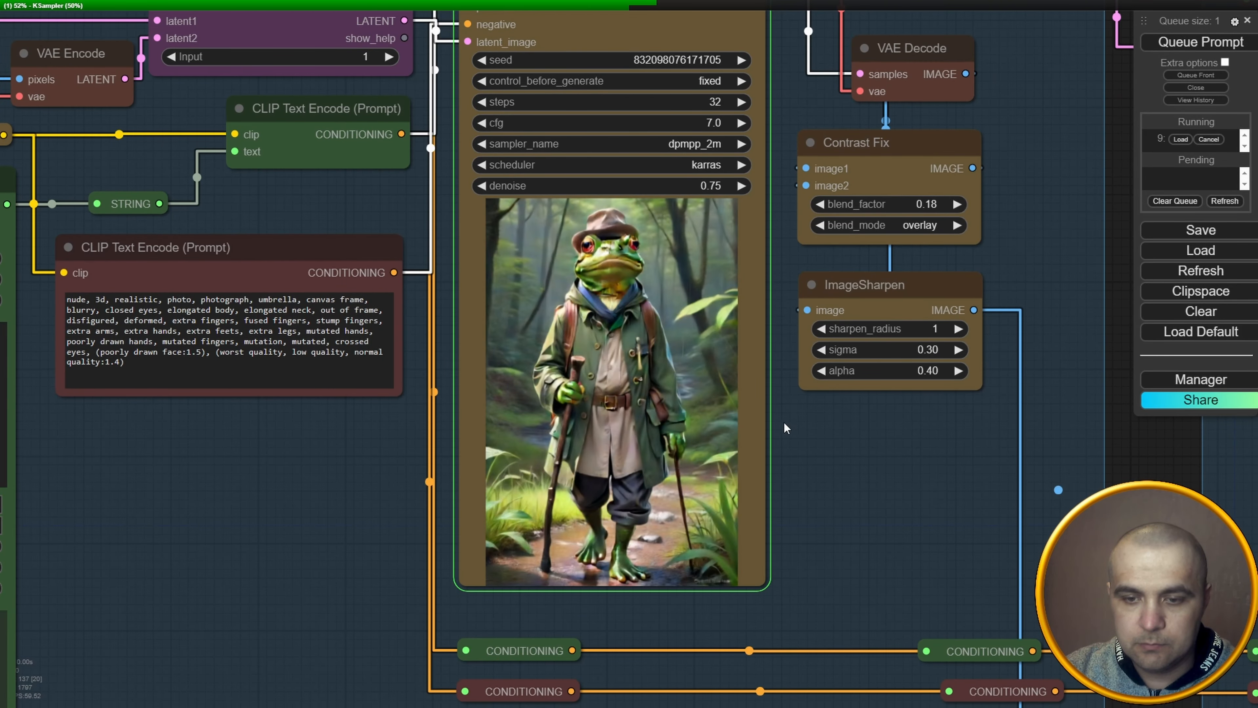
pyautogui.scroll(-4, 651, 395)
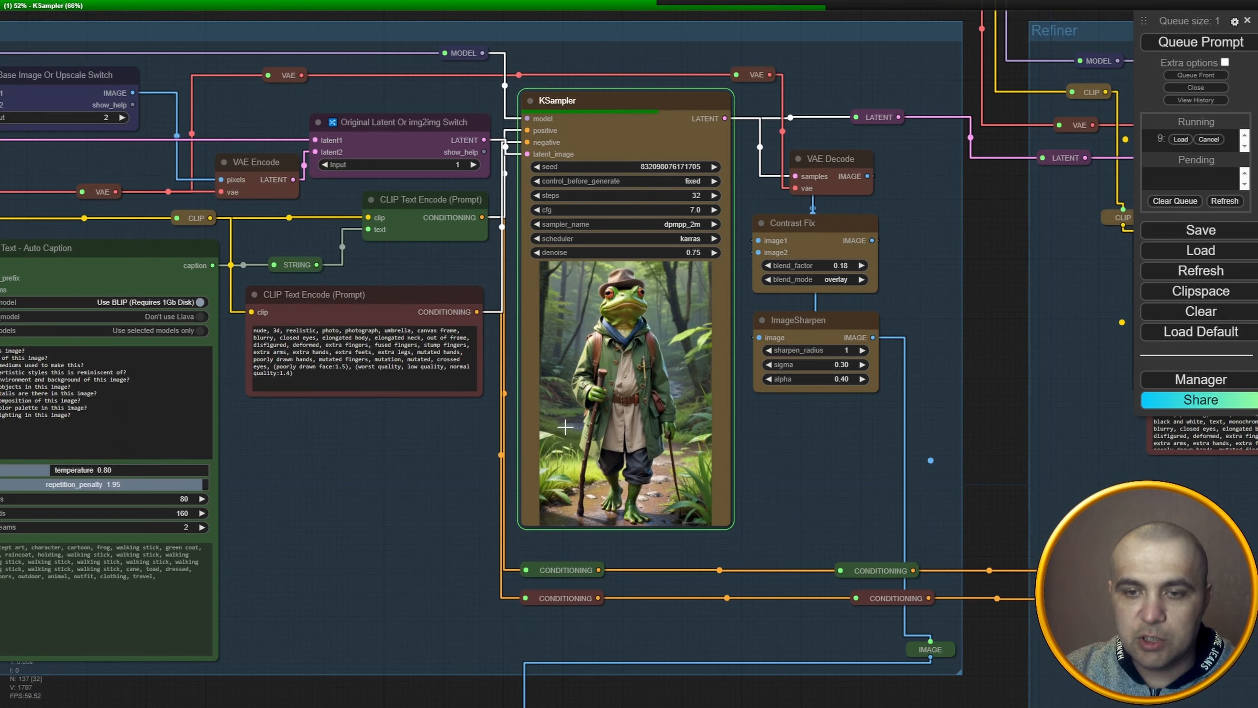
pyautogui.scroll(-3, 565, 427)
pyautogui.moveTo(462, 472); pyautogui.dragTo(702, 432)
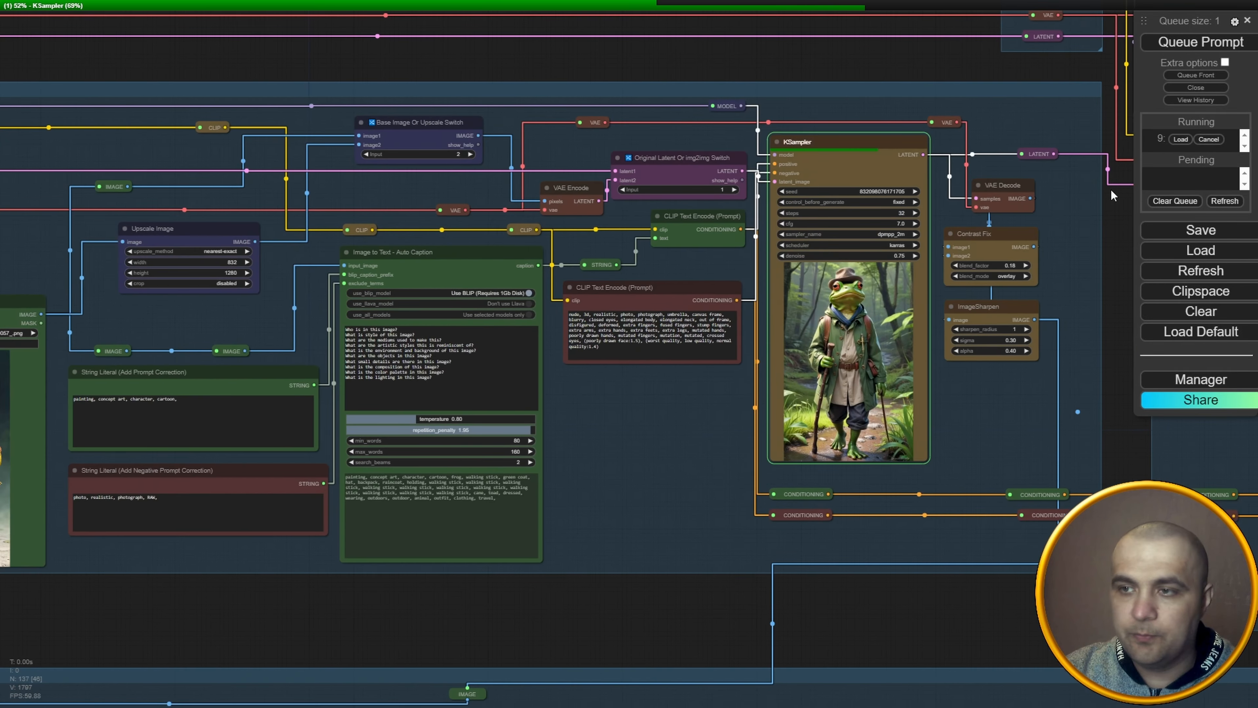
pyautogui.click(1207, 140)
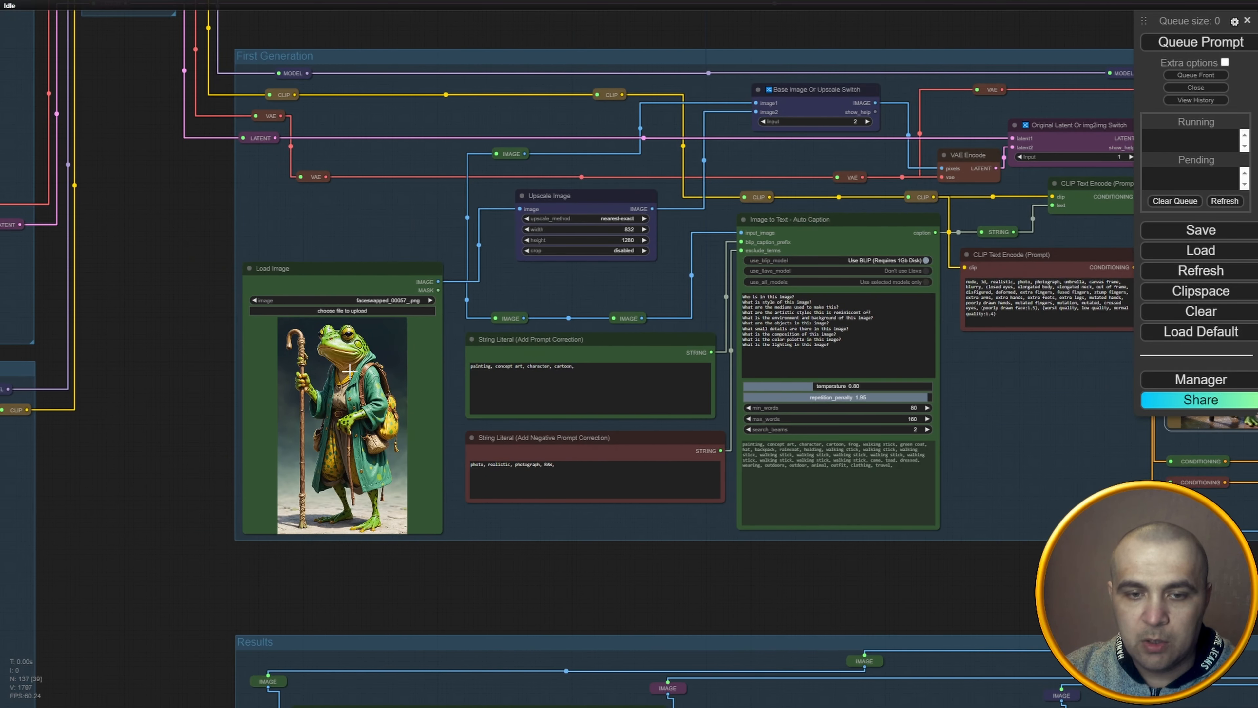
# Set search_beams to 4 in the Image to Text - Auto Caption node.
pyautogui.scroll(3, 396, 434)
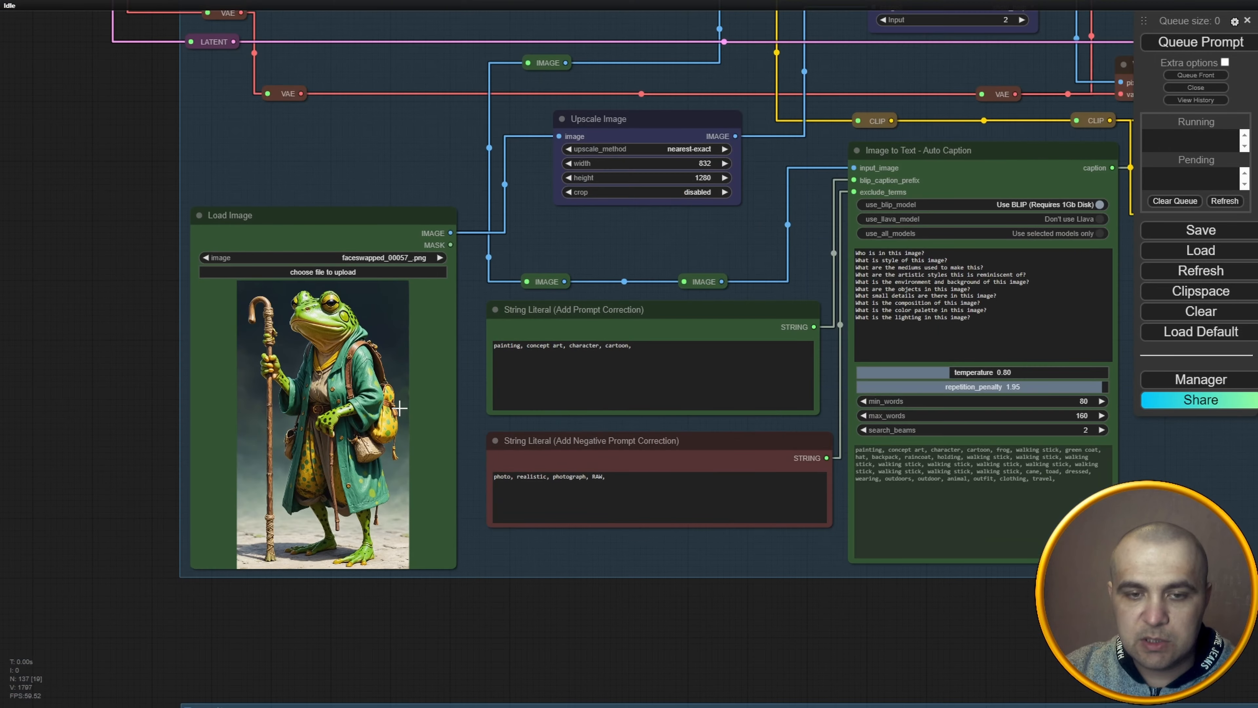
pyautogui.moveTo(1114, 479); pyautogui.dragTo(770, 425)
pyautogui.scroll(4, 770, 424)
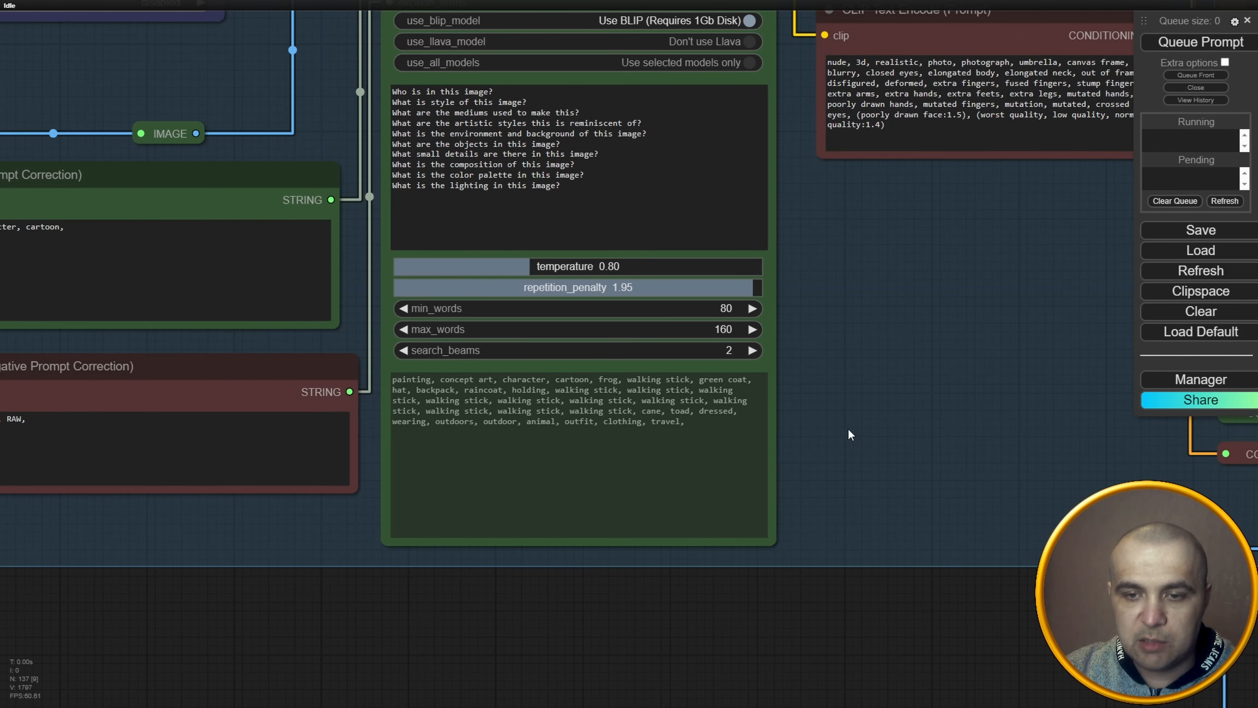
pyautogui.scroll(3, 849, 435)
pyautogui.click(785, 366)
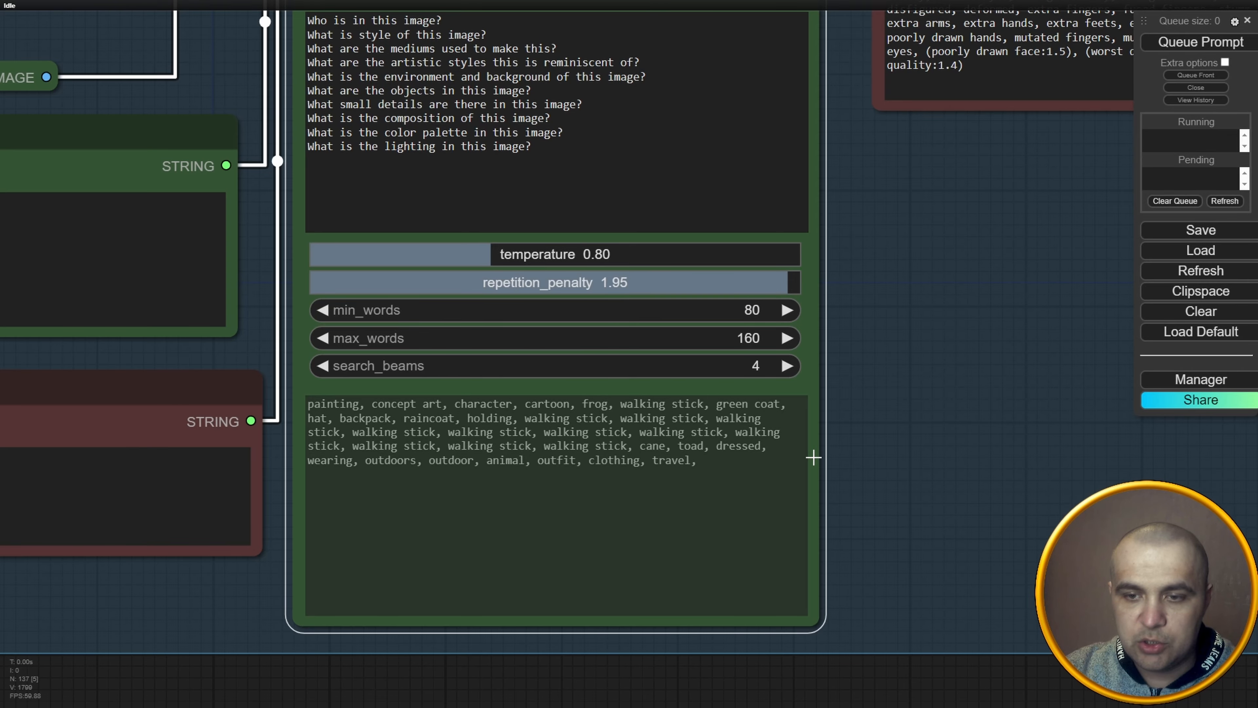
# Queue a generation with the changed search beams and cancel it after viewing the KSampler preview.
pyautogui.scroll(-14, 816, 461)
pyautogui.moveTo(928, 467); pyautogui.dragTo(800, 495)
pyautogui.scroll(2, 800, 496)
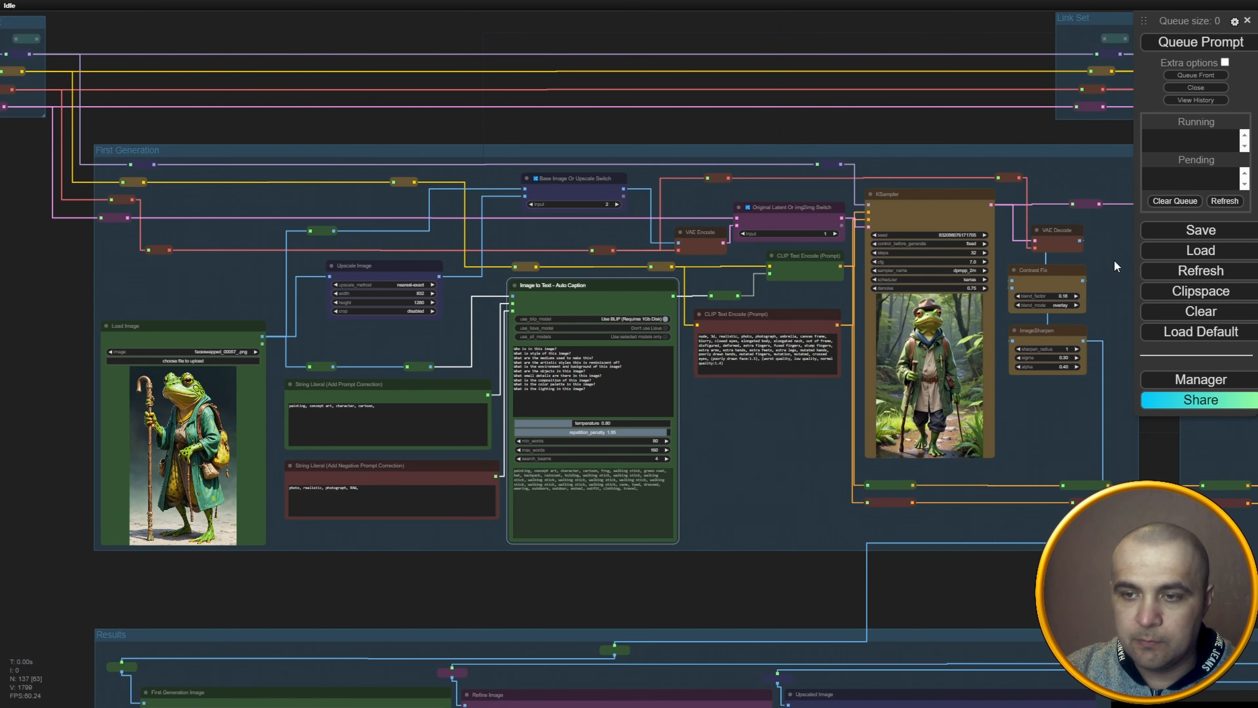
pyautogui.click(1209, 47)
pyautogui.scroll(10, 1035, 365)
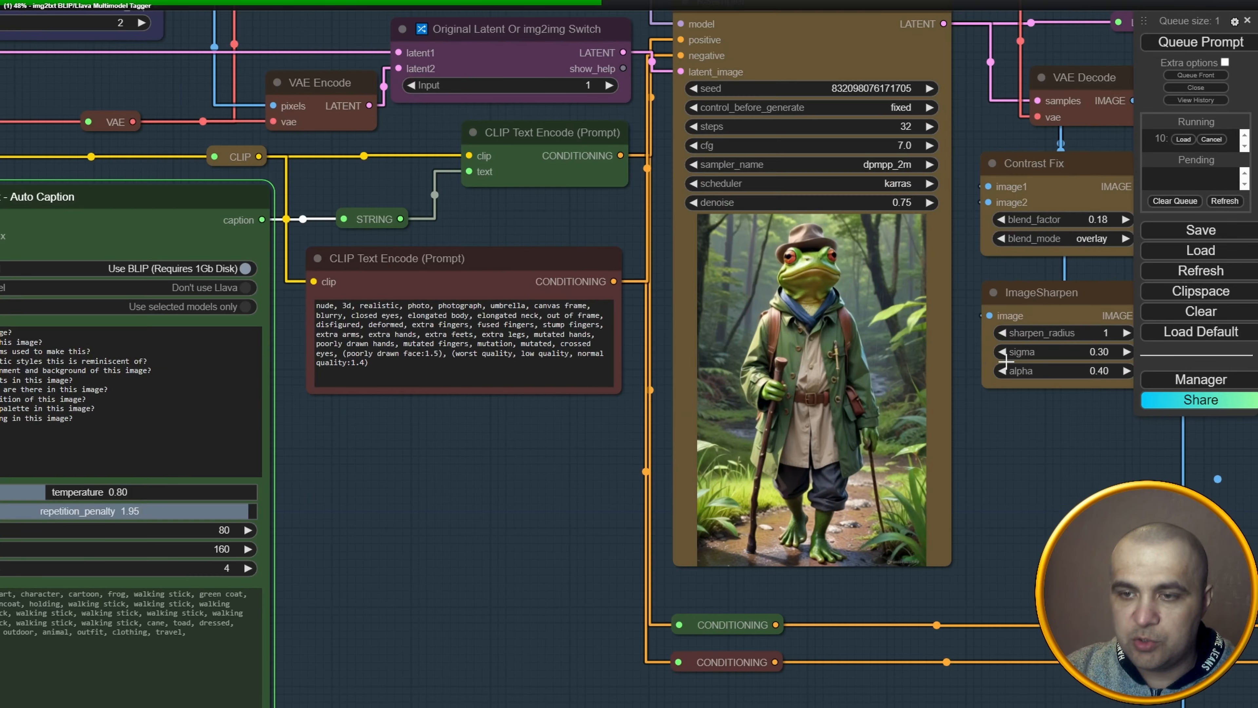
pyautogui.scroll(-1, 932, 246)
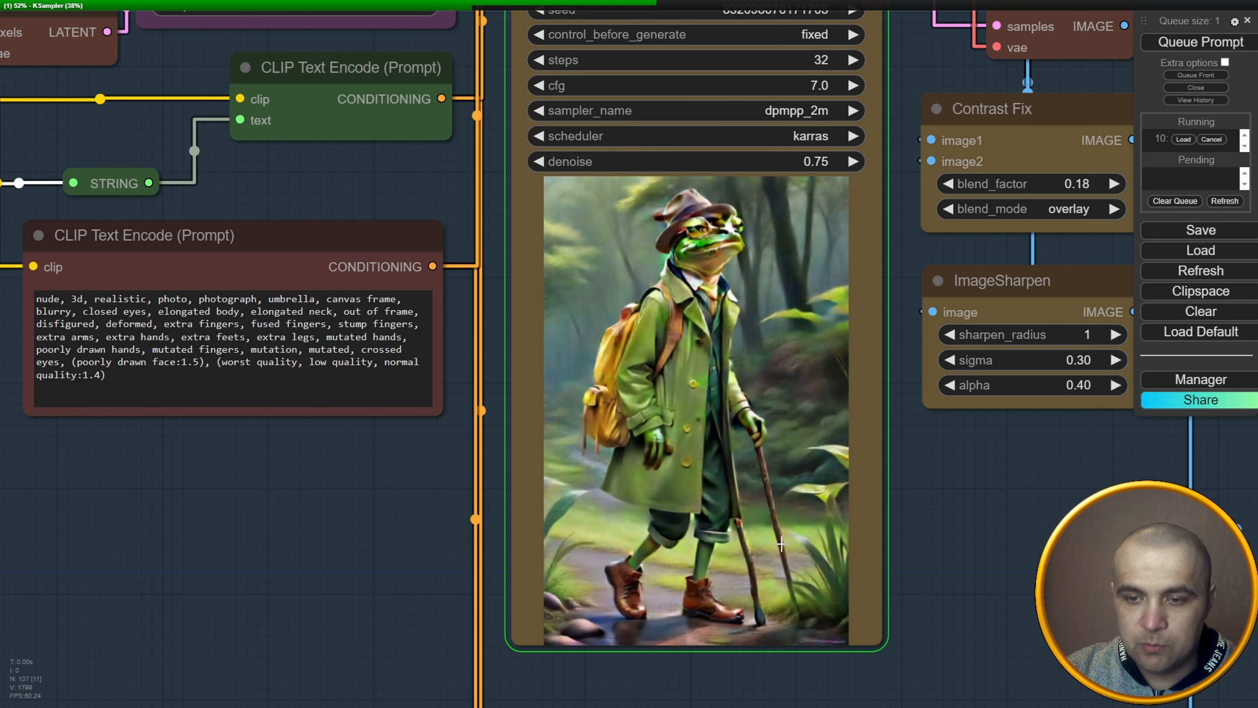
pyautogui.click(1212, 139)
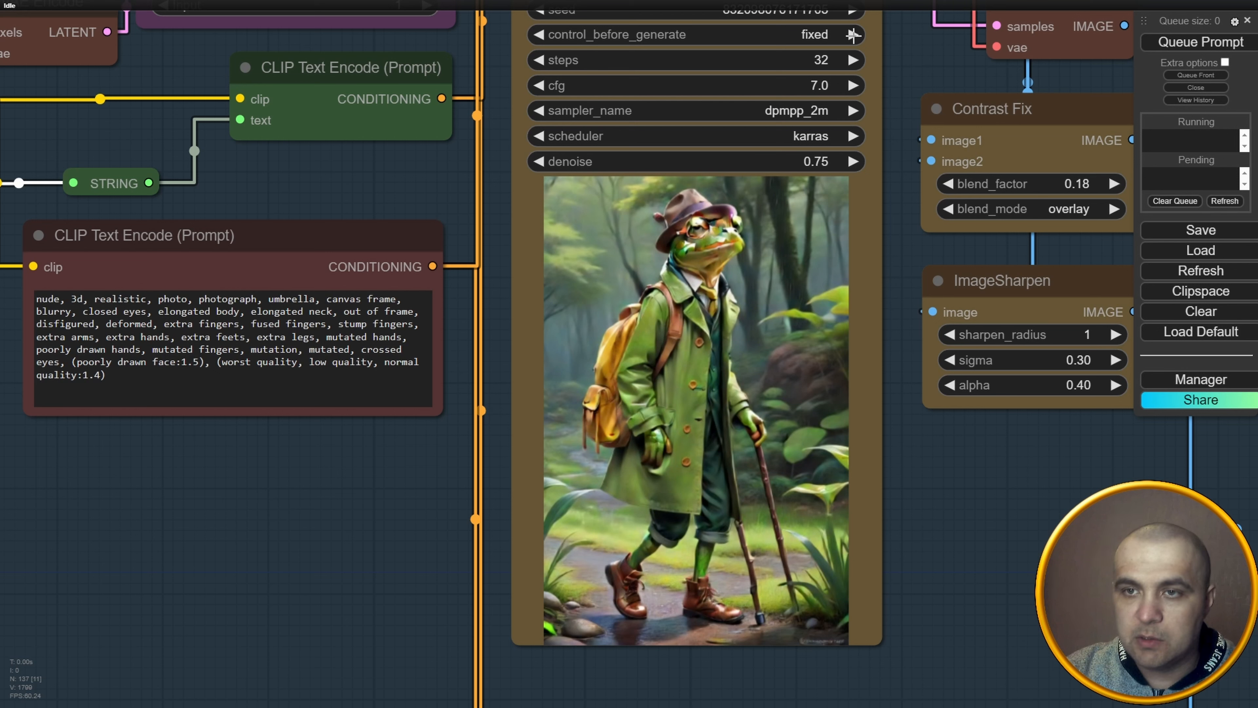
# Set the KSampler's control_before_generate to randomize and queue generations with new seeds, cancelling the last run.
pyautogui.click(853, 35)
pyautogui.click(1184, 48)
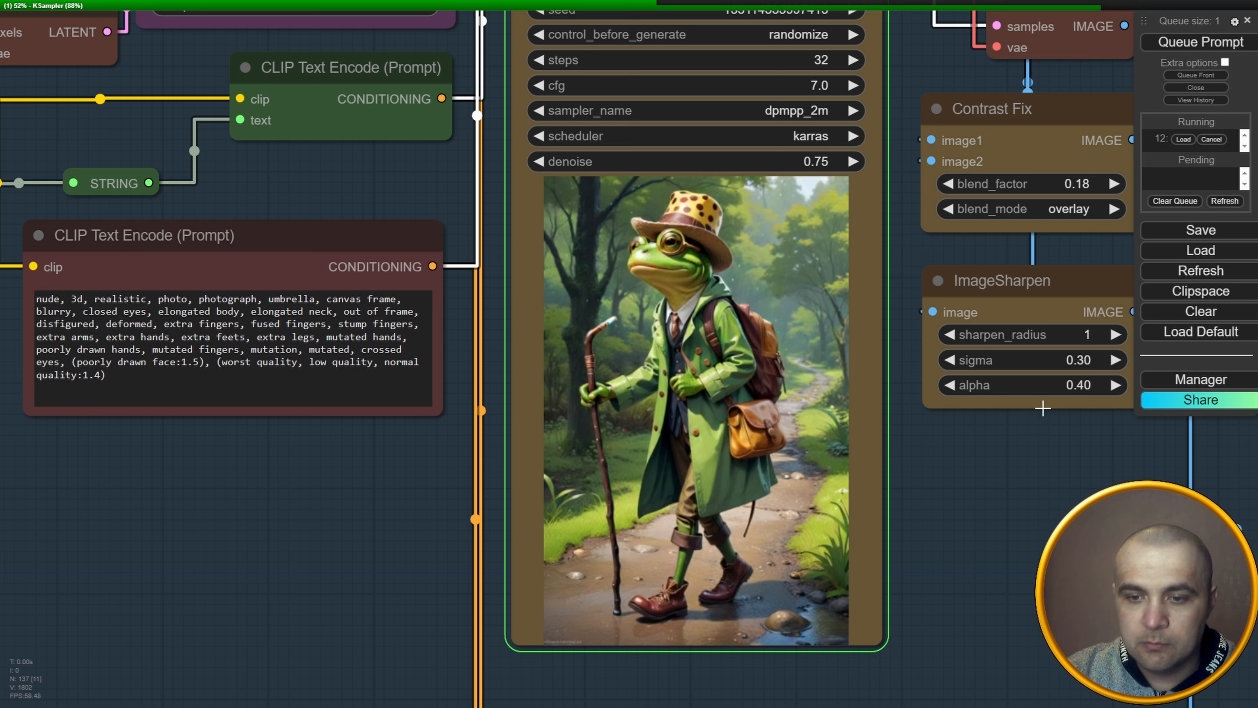
pyautogui.click(1194, 43)
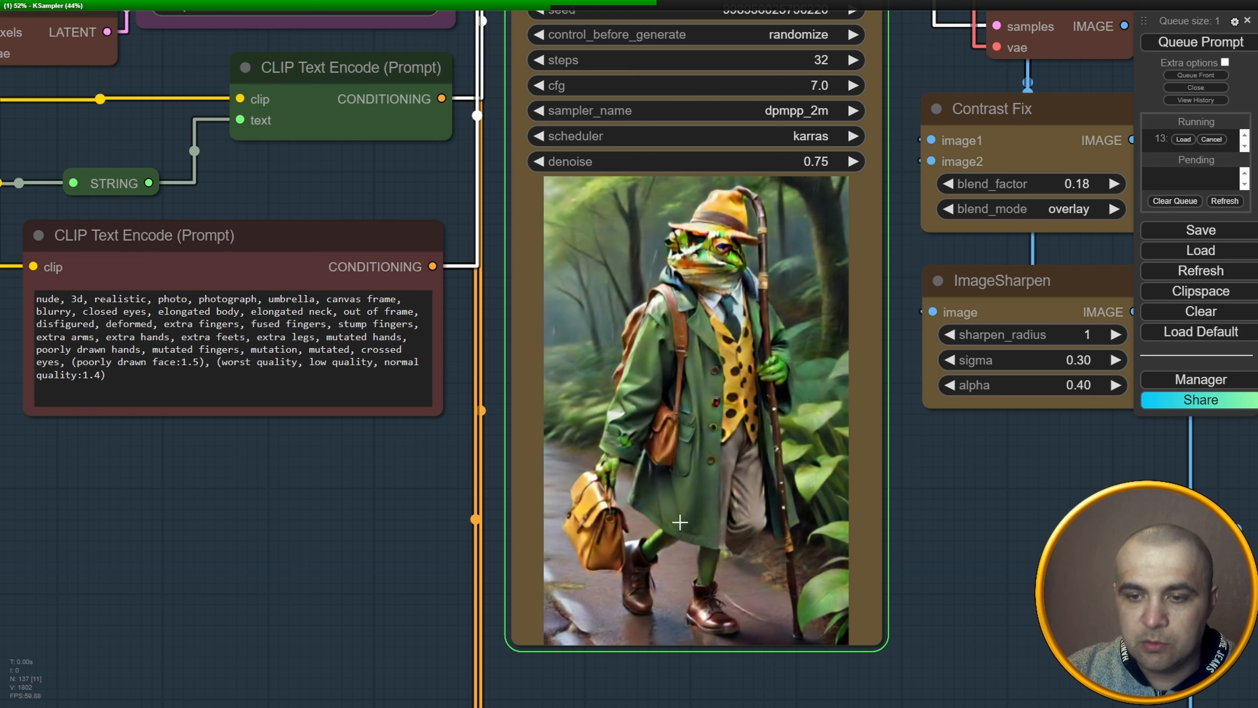
pyautogui.click(1212, 140)
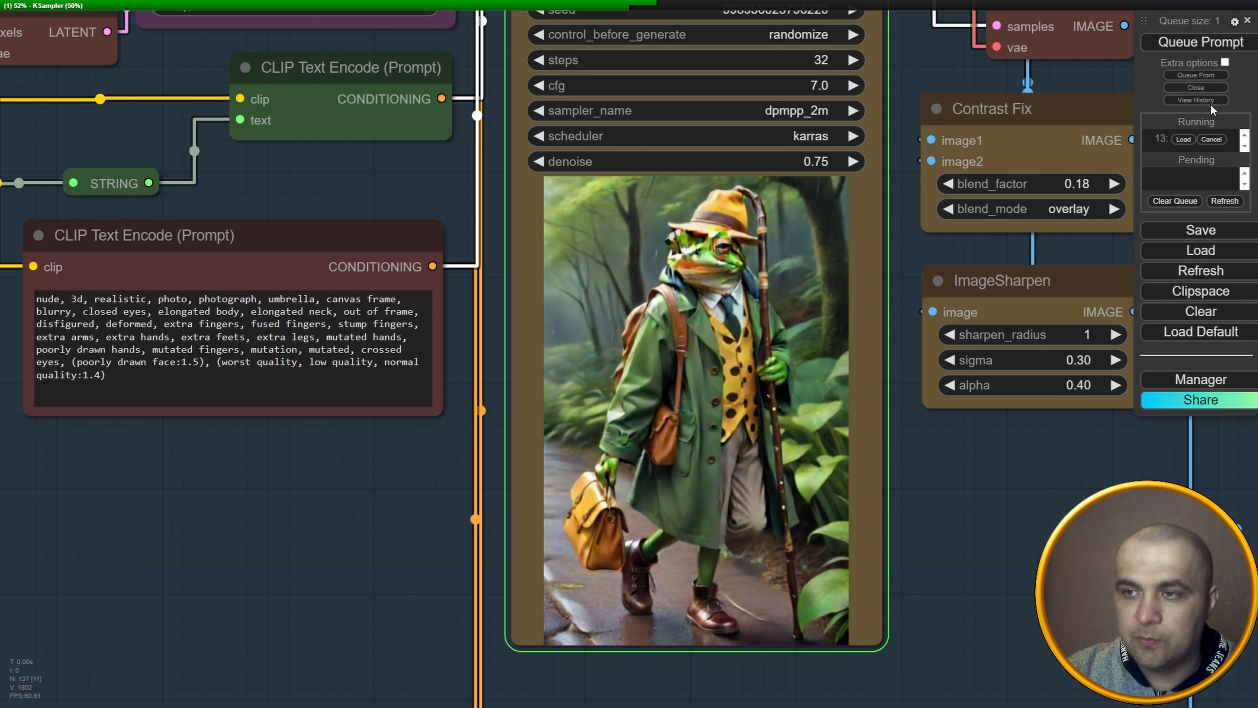
# Queue another generation at the front and add "umbrella," at the start of the negative prompt correction text.
pyautogui.click(1204, 76)
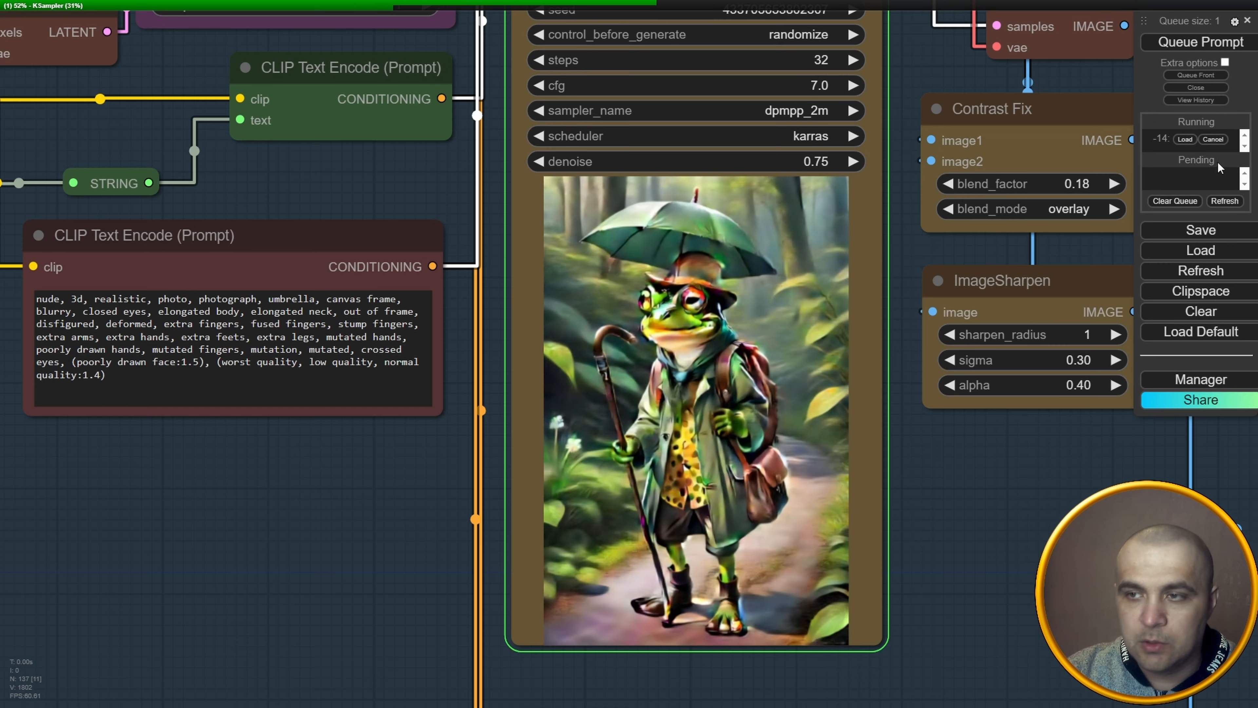
pyautogui.moveTo(206, 506); pyautogui.dragTo(1101, 400)
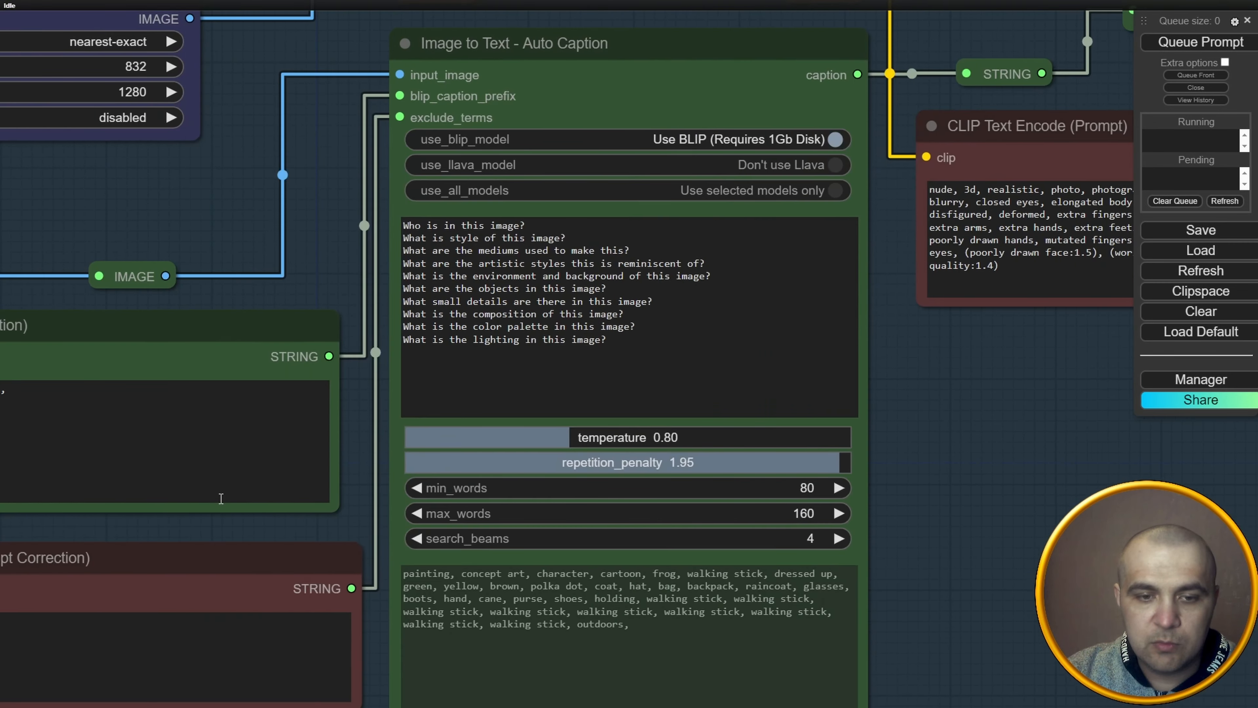
pyautogui.moveTo(223, 501); pyautogui.dragTo(589, 415)
pyautogui.click(126, 532)
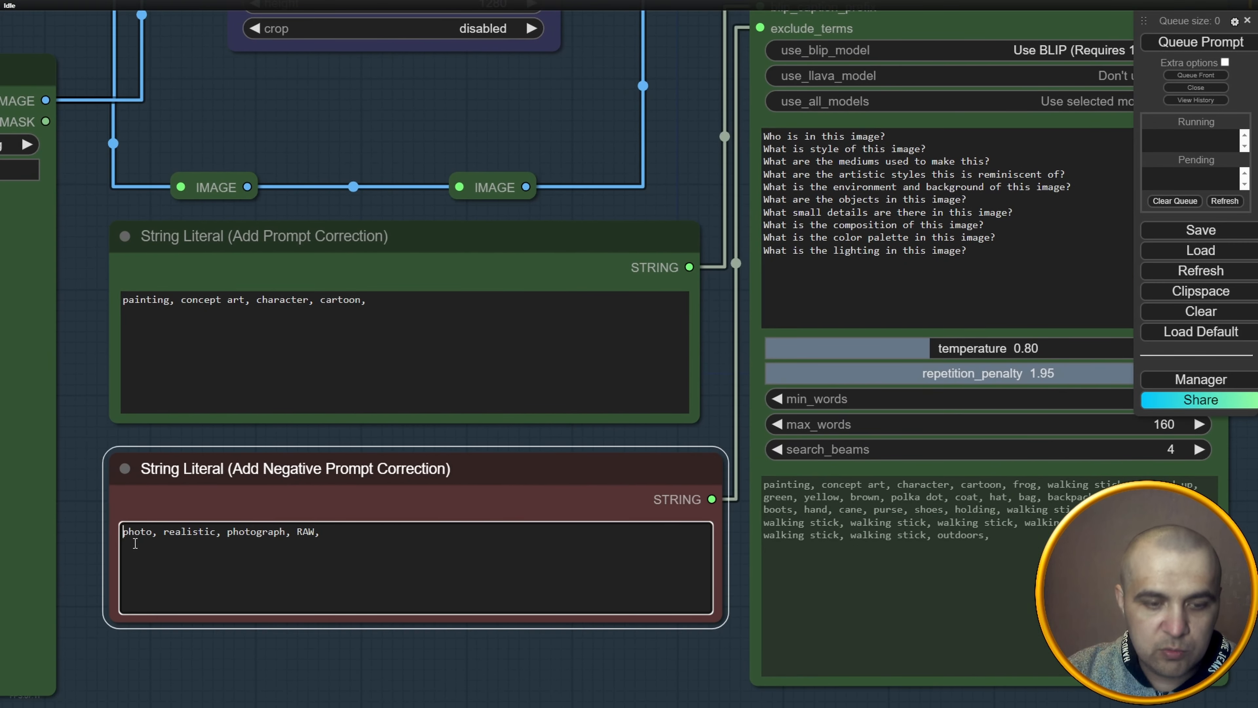
pyautogui.write('umbrella, canvas frame,')
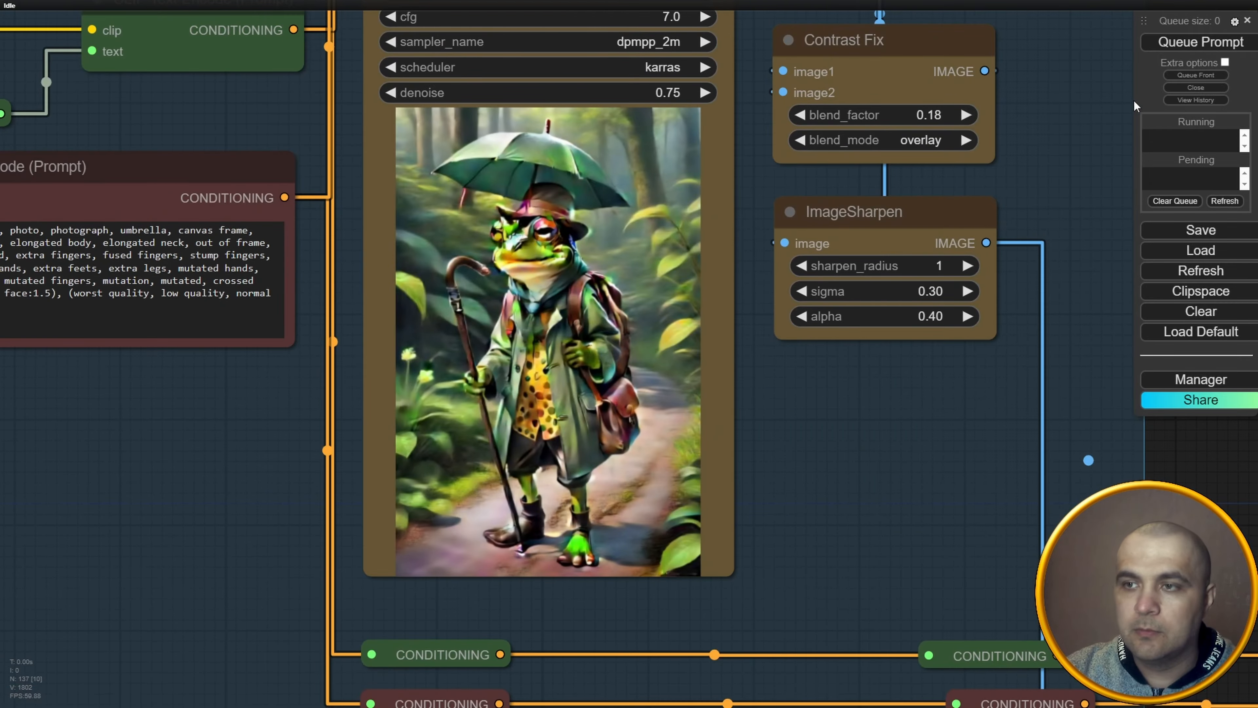
# Queue a generation and add "umbrella," at the start of the negative CLIP Text Encode prompt.
pyautogui.moveTo(780, 204); pyautogui.dragTo(905, 260)
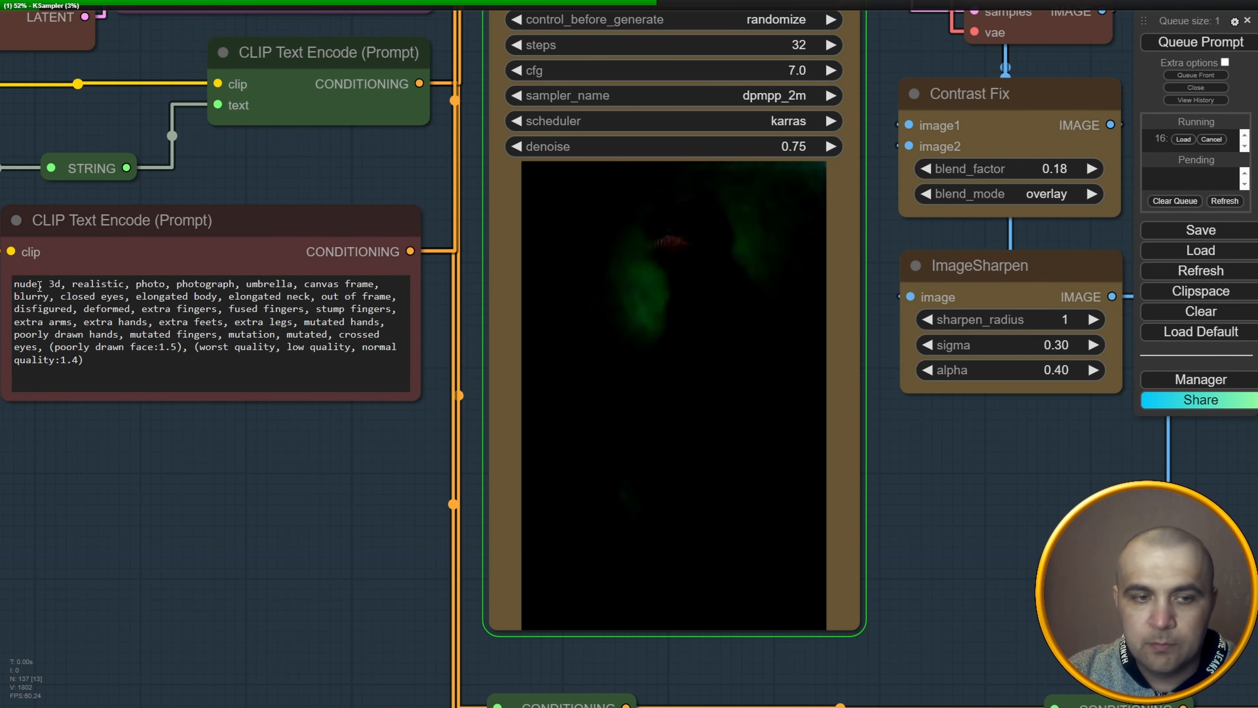
pyautogui.click(14, 285)
pyautogui.write('un')
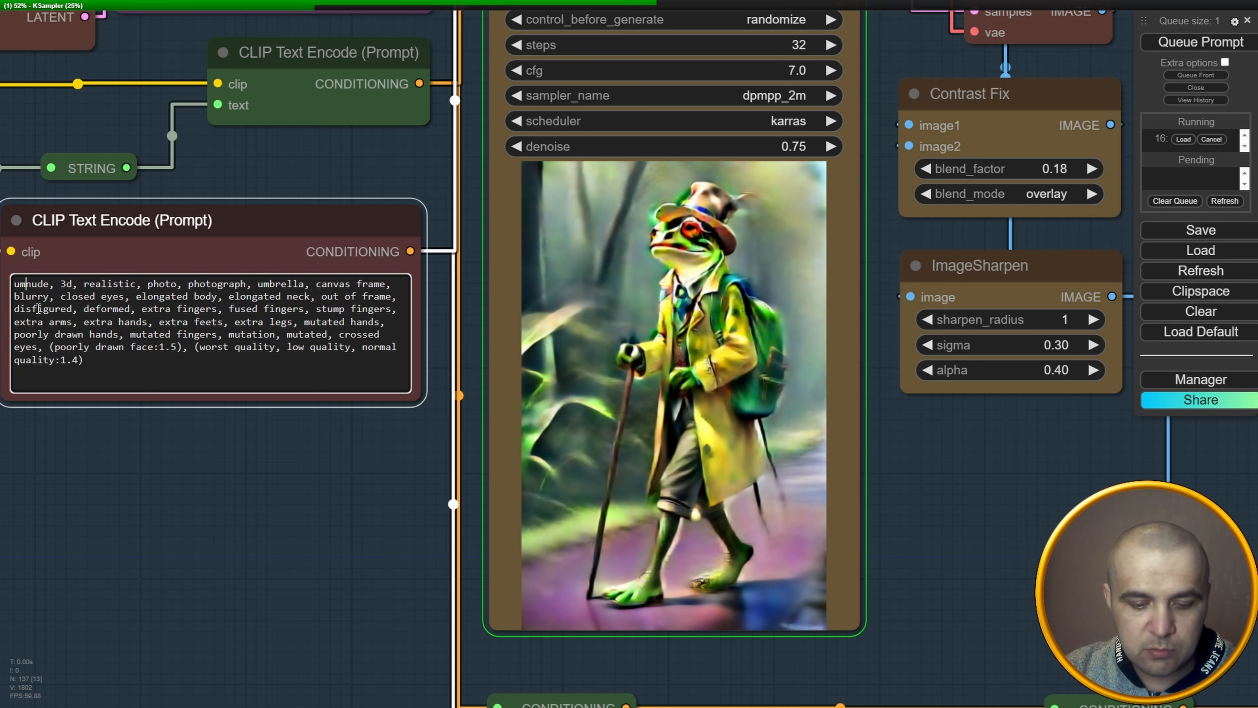
pyautogui.write('brell')
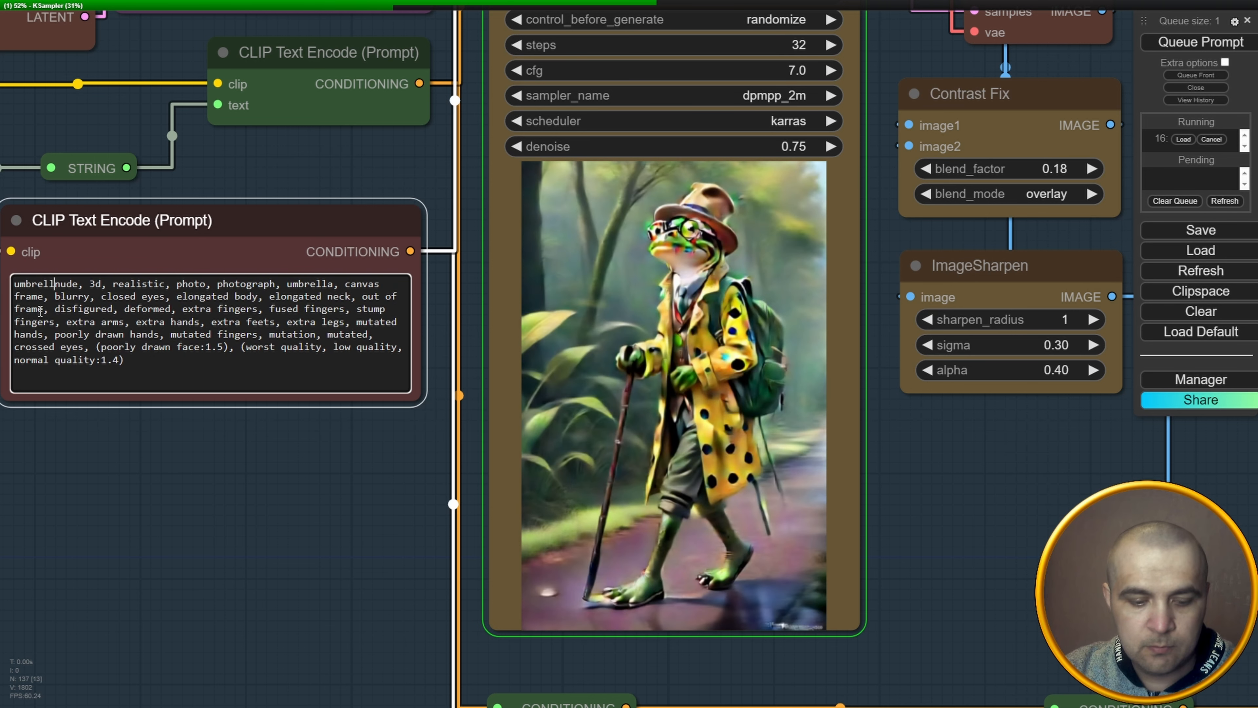
pyautogui.write('a,')
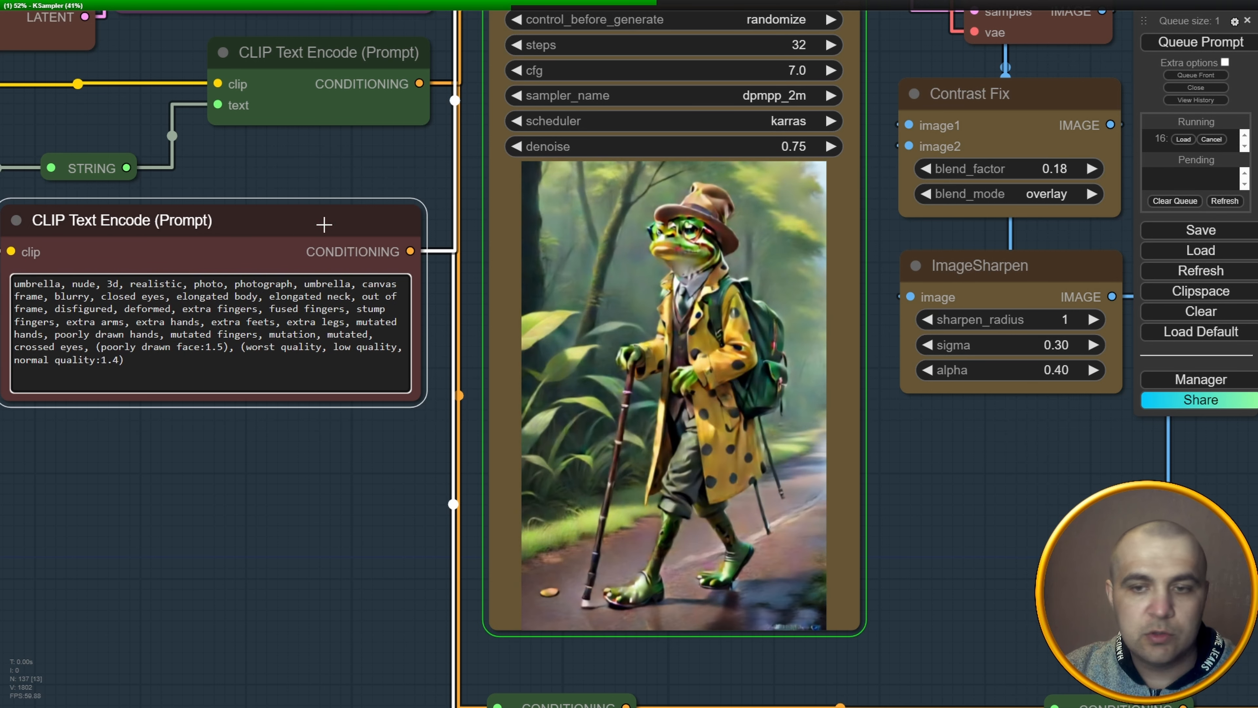
pyautogui.click(371, 170)
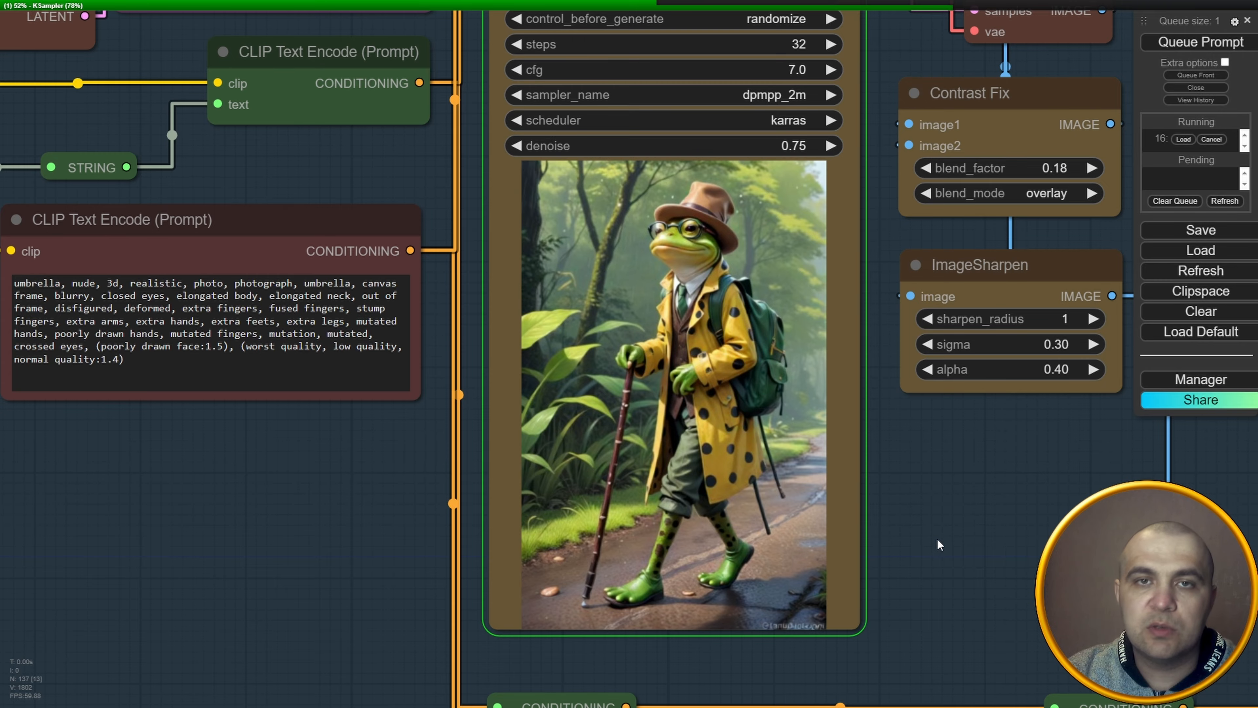
# Examine the first generation, refined and upscaled images in the Results group, including the image comparer.
pyautogui.moveTo(688, 621); pyautogui.dragTo(663, 38)
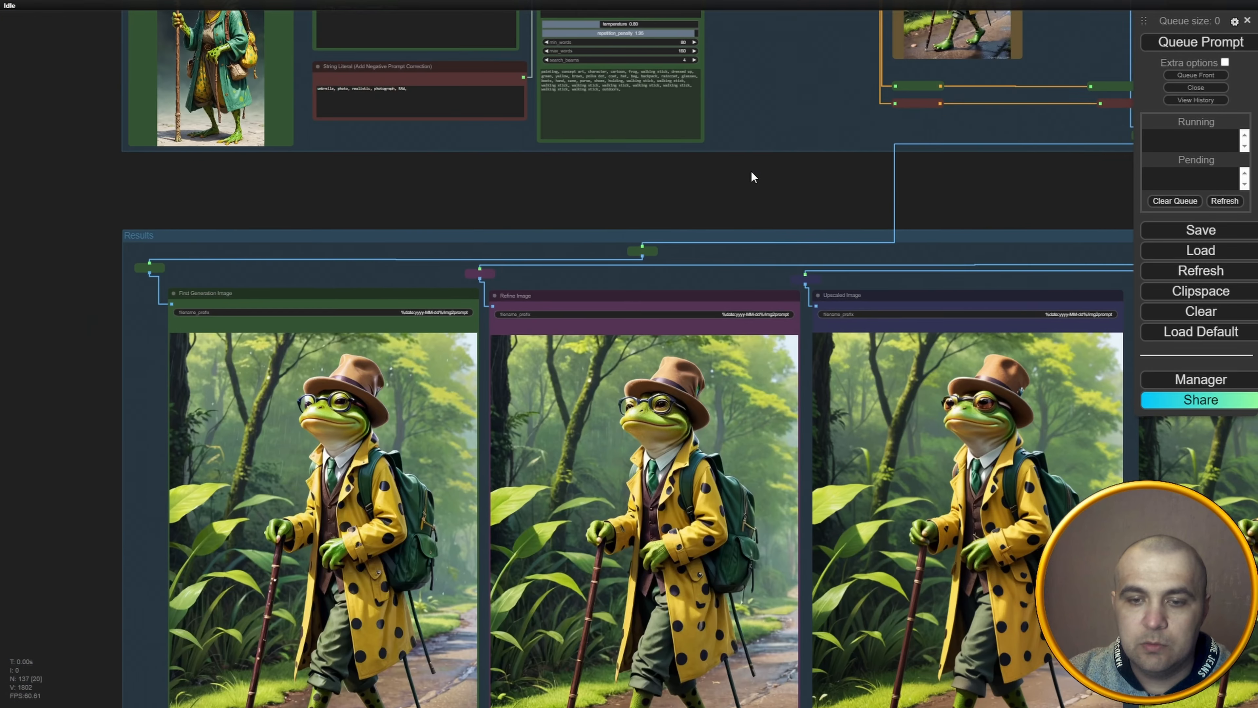
pyautogui.moveTo(769, 73); pyautogui.dragTo(323, 4)
pyautogui.scroll(6, 1015, 393)
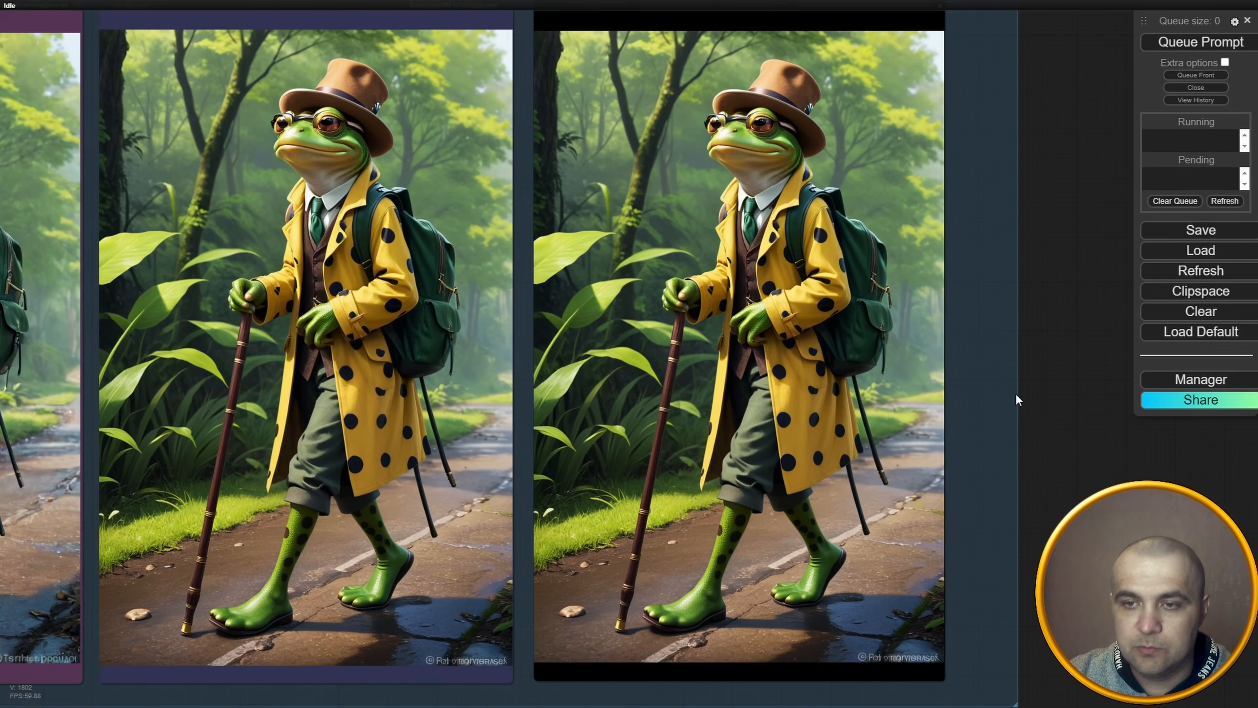
pyautogui.scroll(-3, 997, 464)
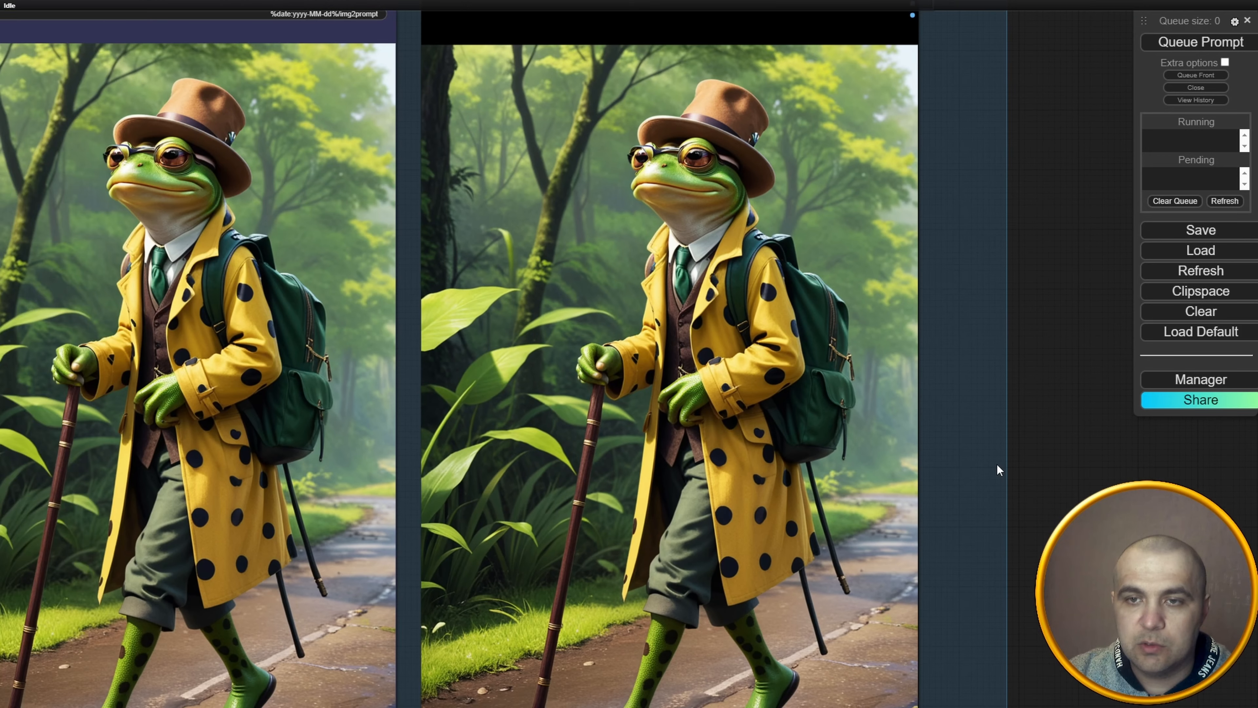
pyautogui.moveTo(997, 463); pyautogui.dragTo(910, 380)
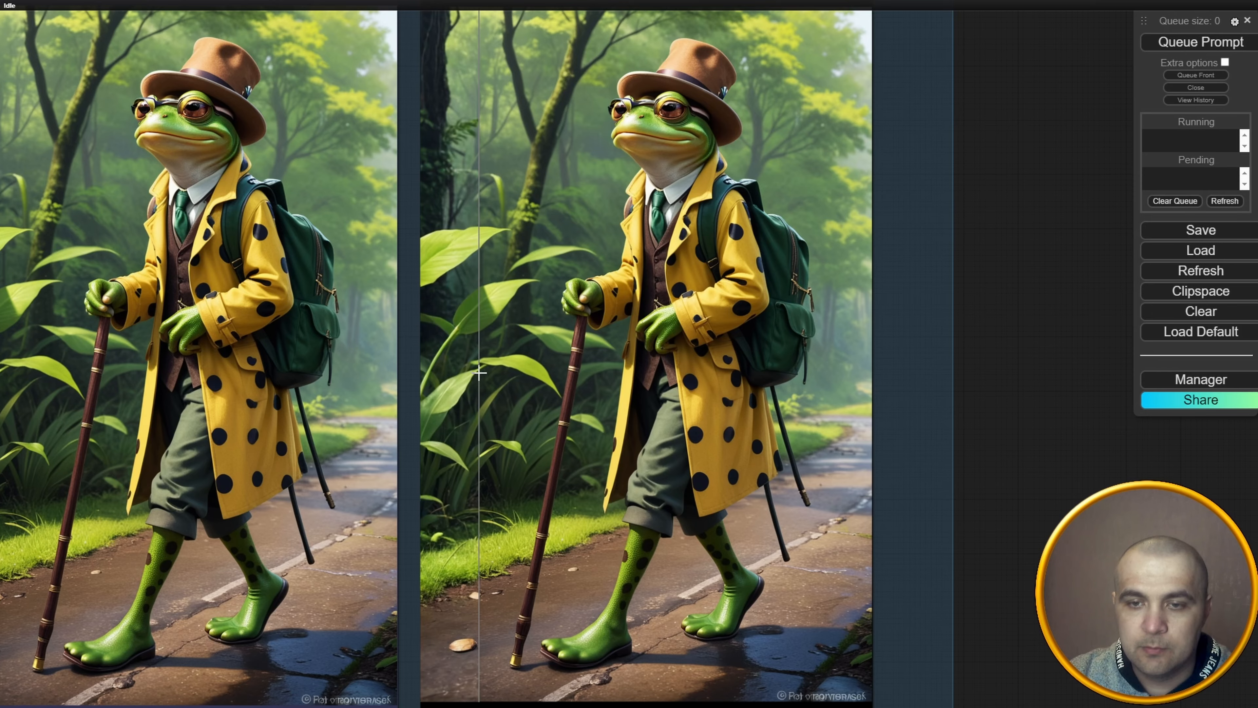
pyautogui.scroll(-5, 479, 372)
pyautogui.moveTo(506, 327); pyautogui.dragTo(705, 483)
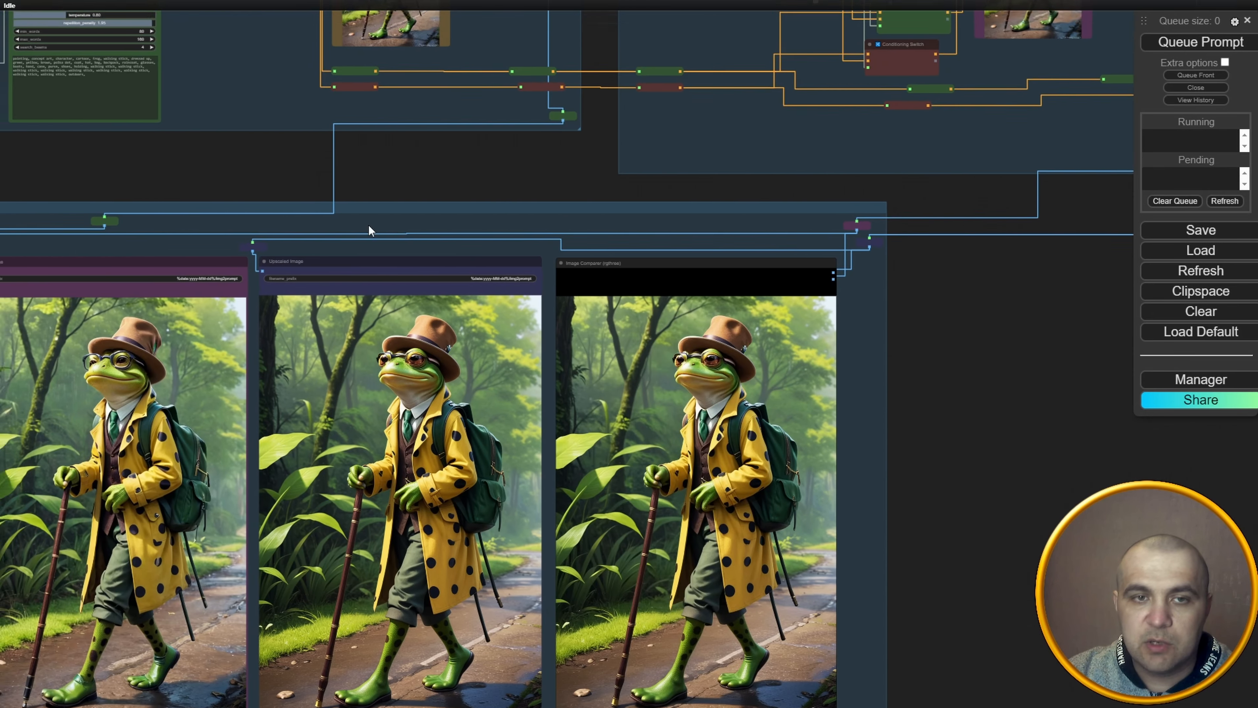
pyautogui.moveTo(368, 231); pyautogui.dragTo(571, 640)
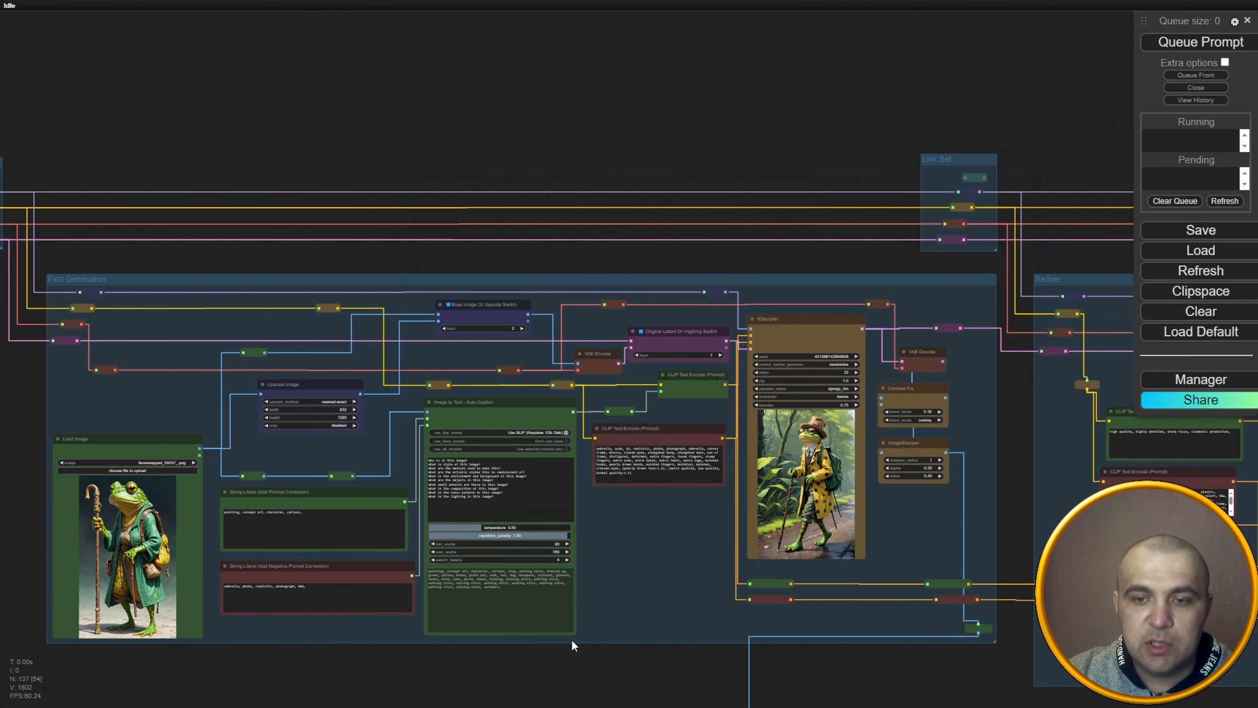
# Set search_beams to 6 in the Image to Text - Auto Caption node.
pyautogui.scroll(9, 217, 665)
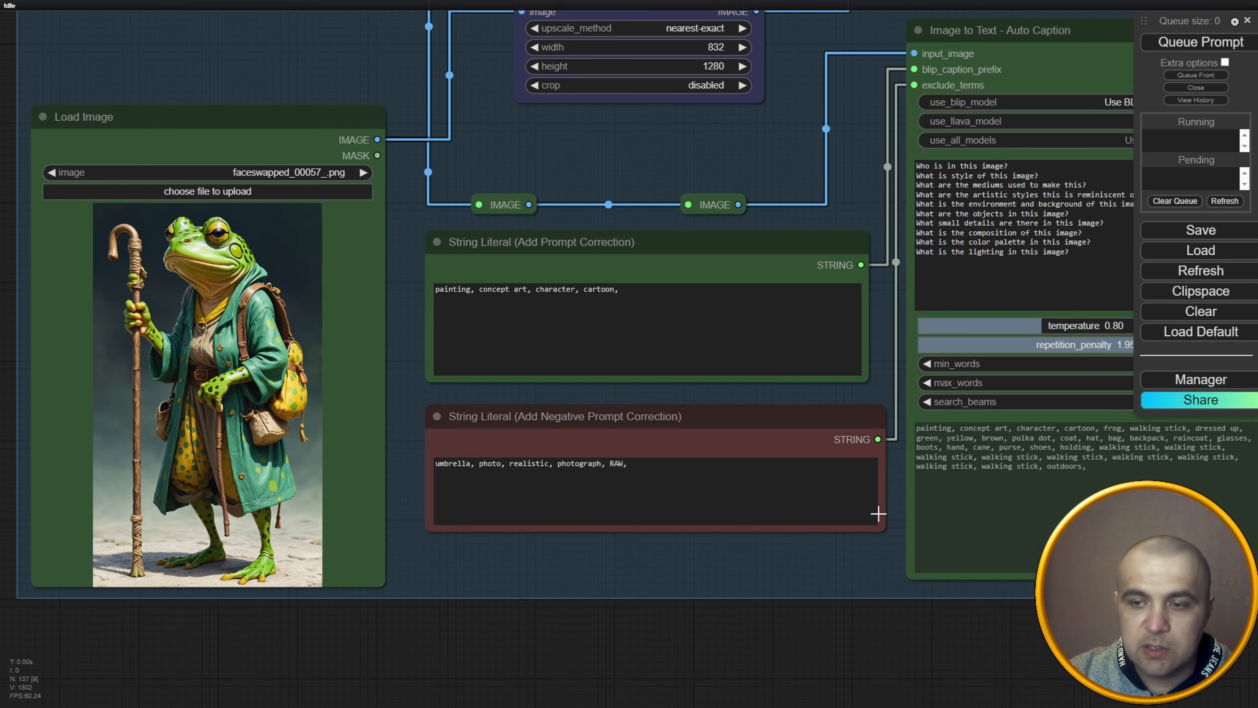
pyautogui.moveTo(878, 514); pyautogui.dragTo(329, 588)
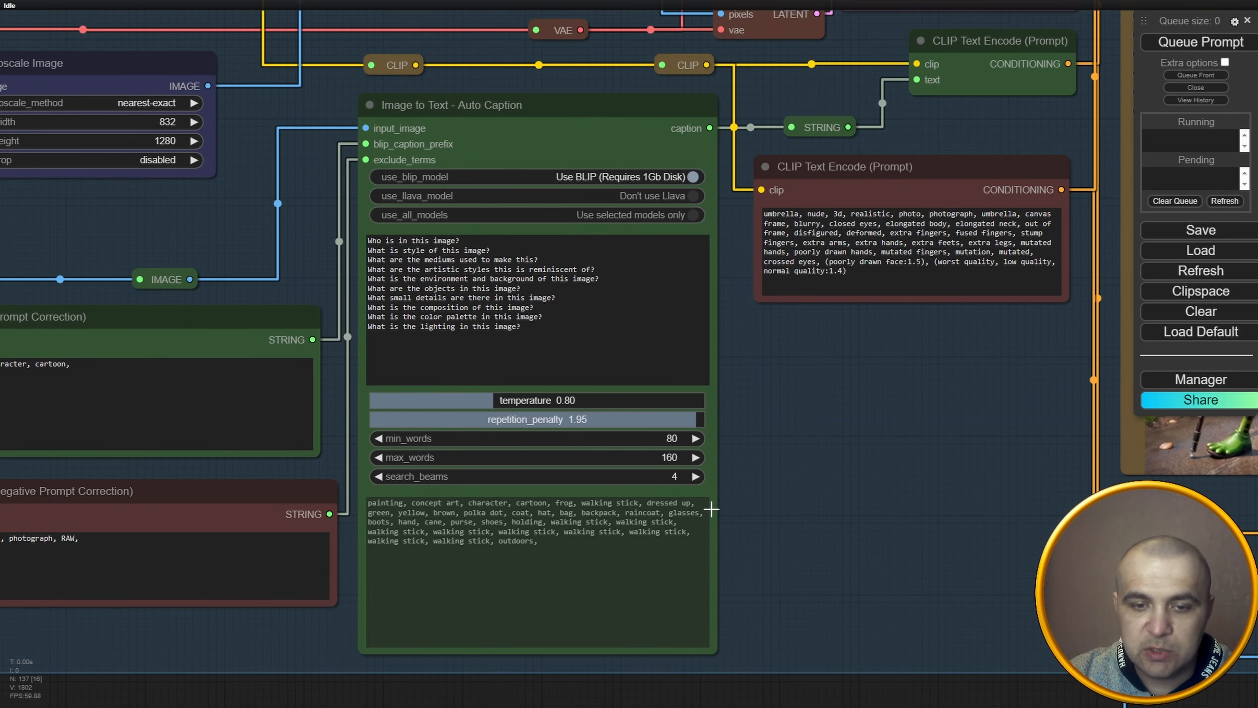
pyautogui.scroll(6, 711, 509)
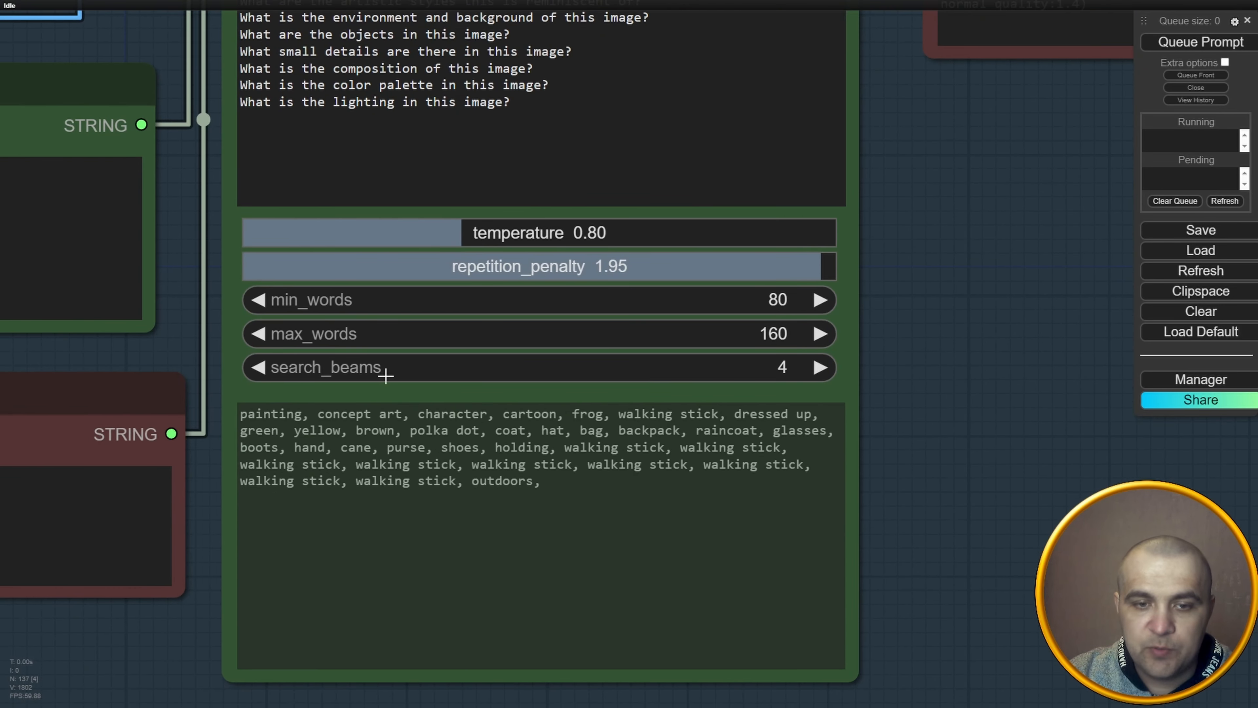
pyautogui.scroll(1, 828, 391)
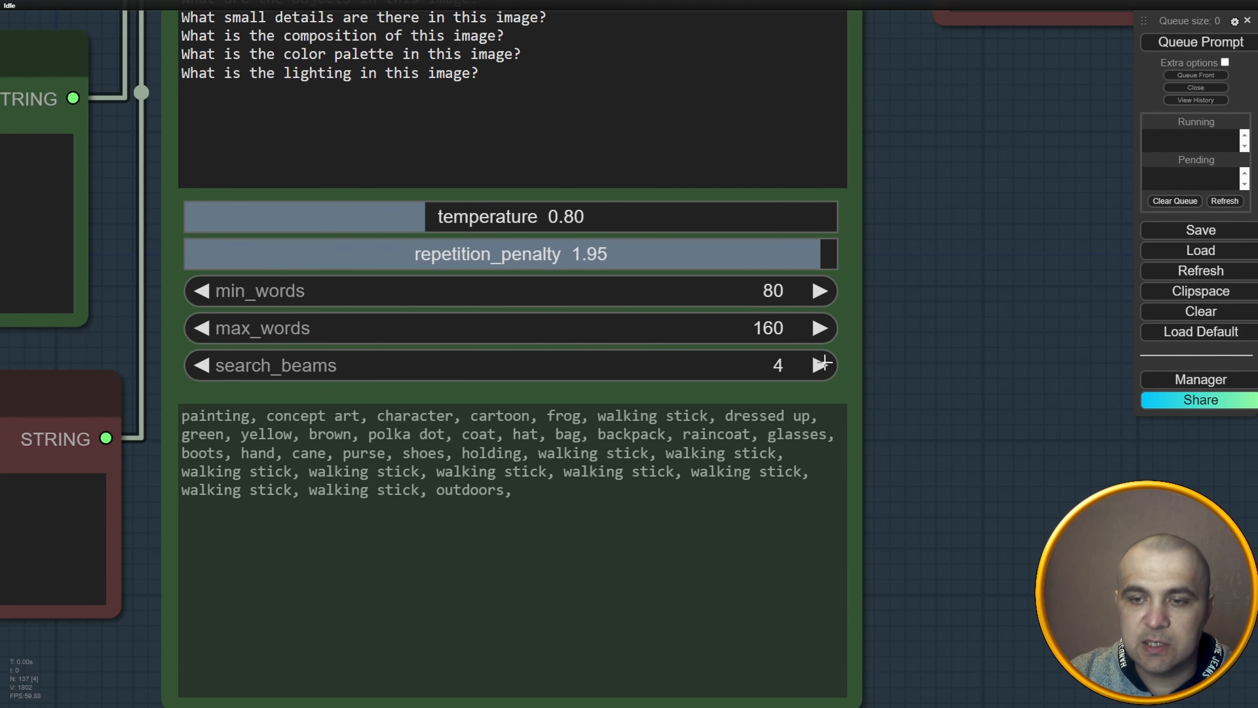
pyautogui.click(821, 364)
pyautogui.scroll(-10, 851, 492)
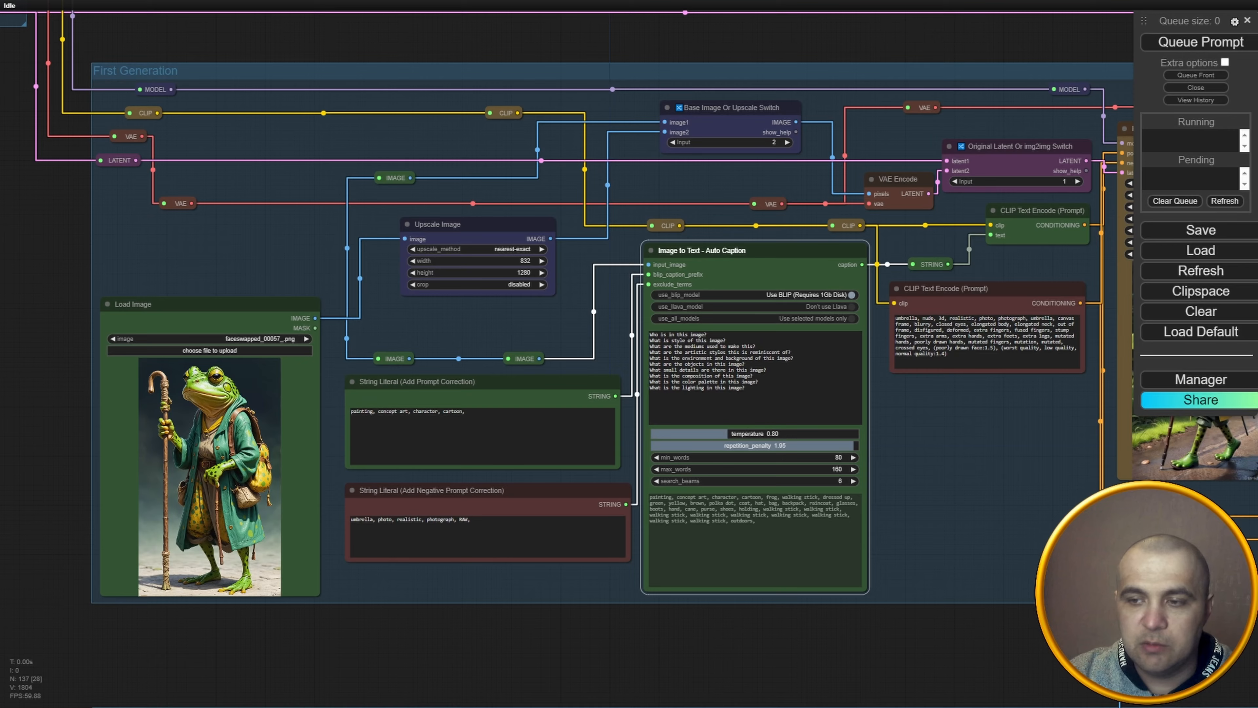
# Queue a generation with the increased search beams and watch the KSampler preview.
pyautogui.moveTo(1100, 570); pyautogui.dragTo(974, 630)
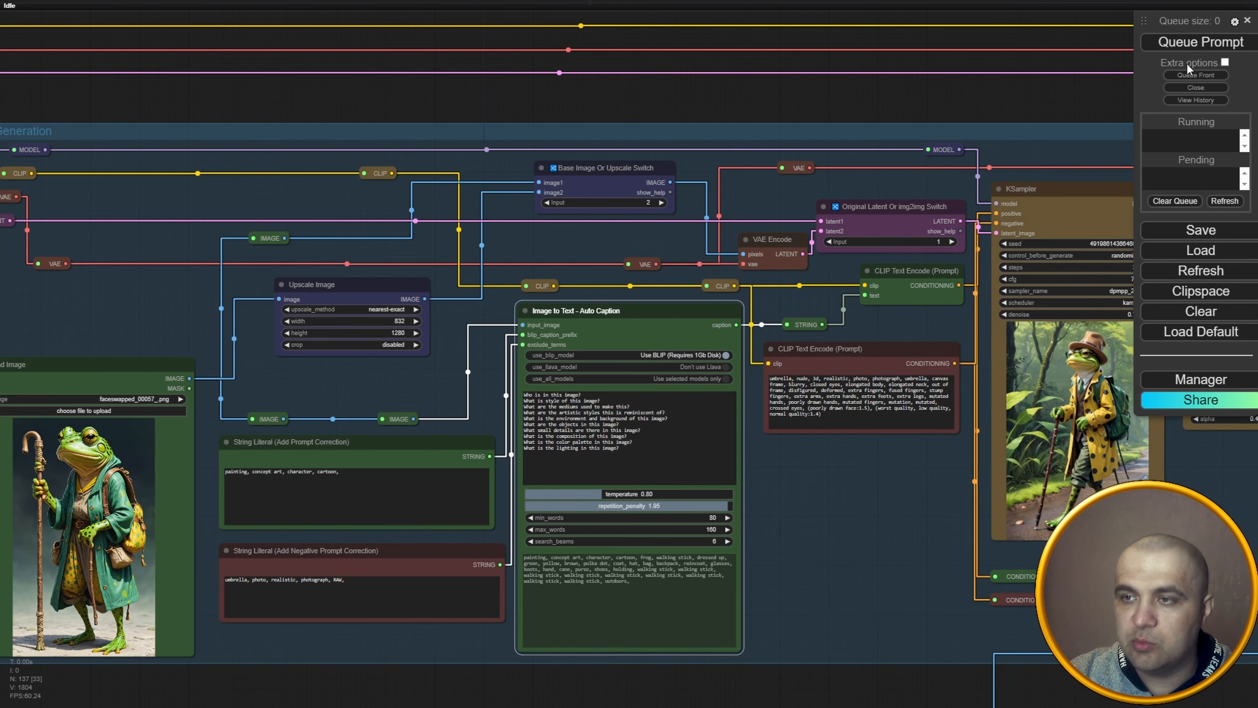
pyautogui.click(1201, 42)
pyautogui.scroll(5, 836, 564)
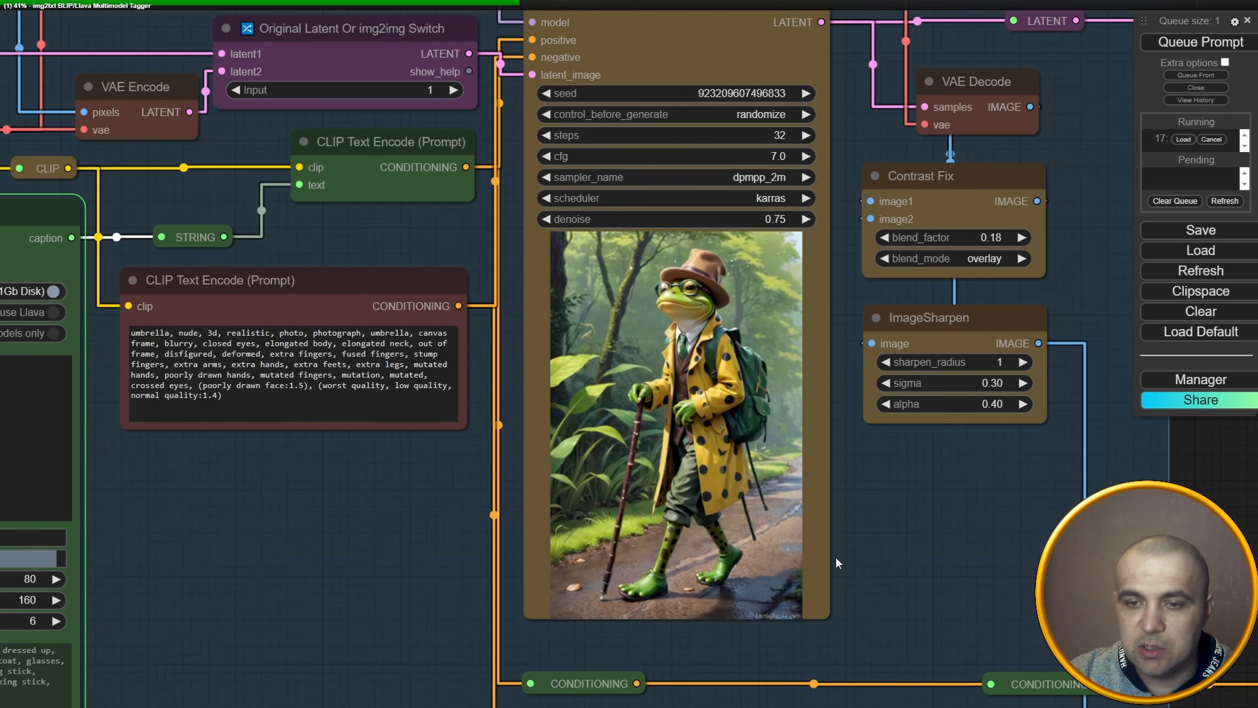
pyautogui.scroll(2, 836, 563)
pyautogui.moveTo(823, 500); pyautogui.dragTo(868, 542)
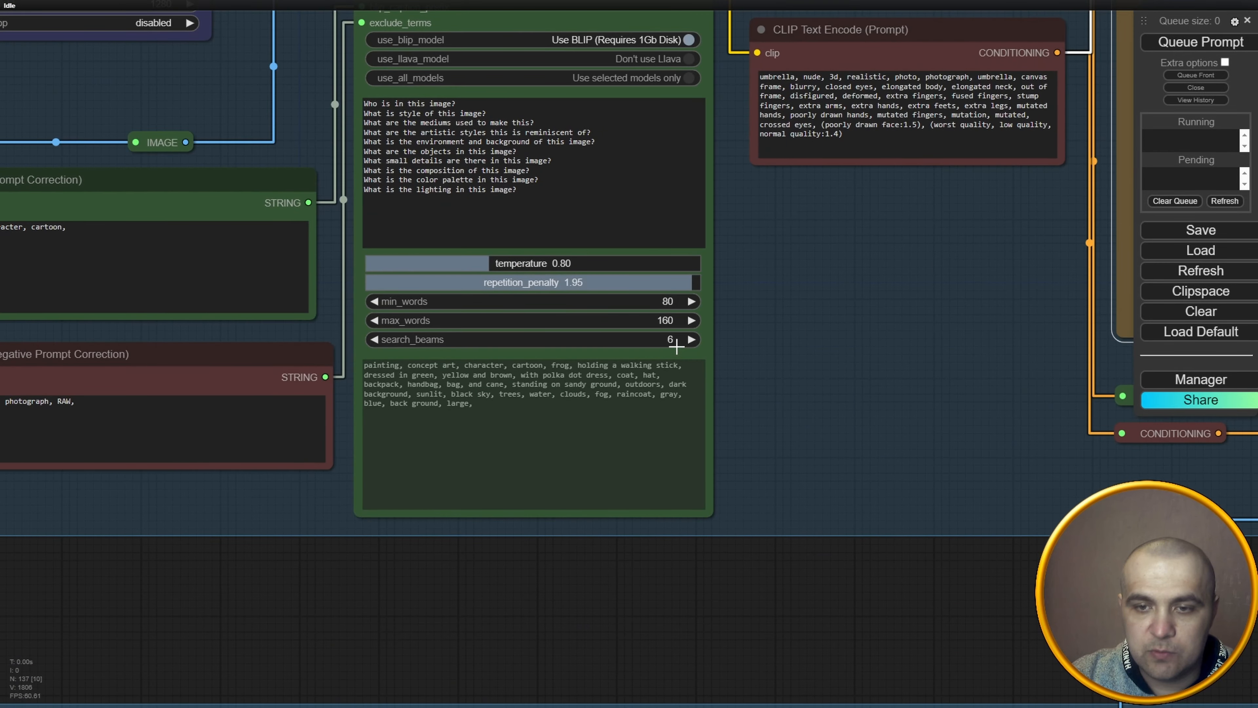
# Set the auto-caption search_beams back to 4, queue a generation and check the resulting caption and KSampler preview.
pyautogui.click(677, 346)
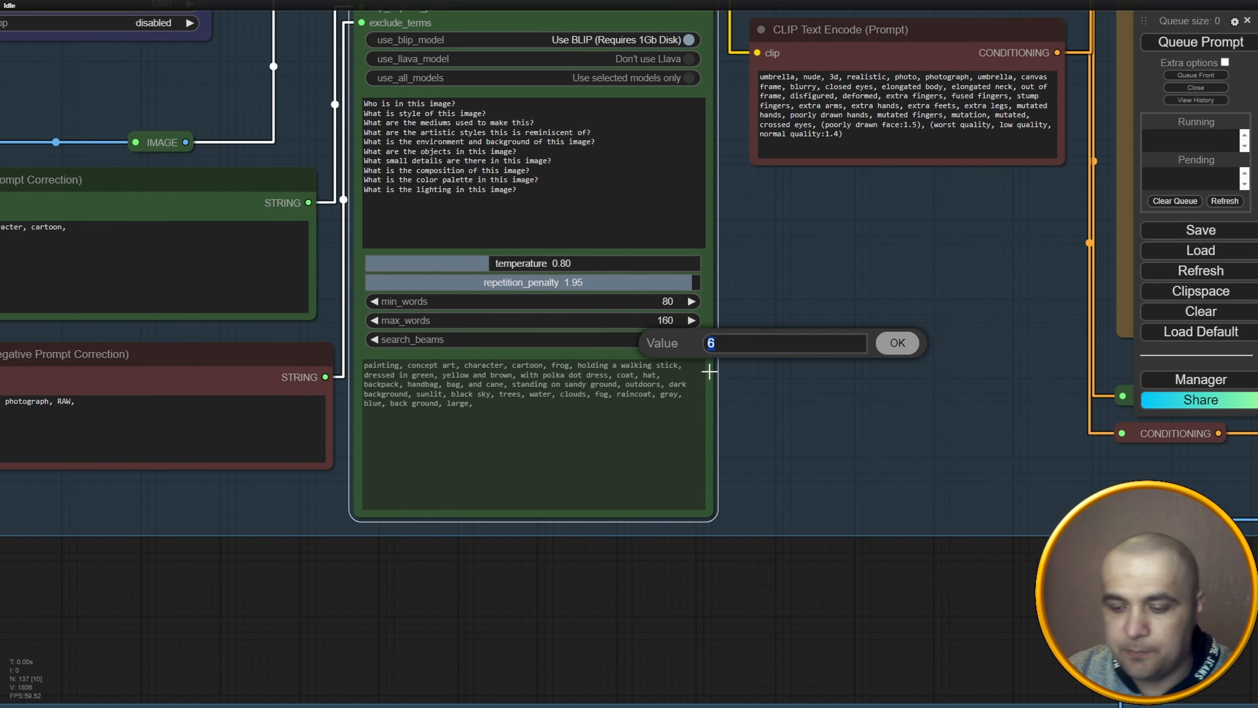
pyautogui.click(895, 343)
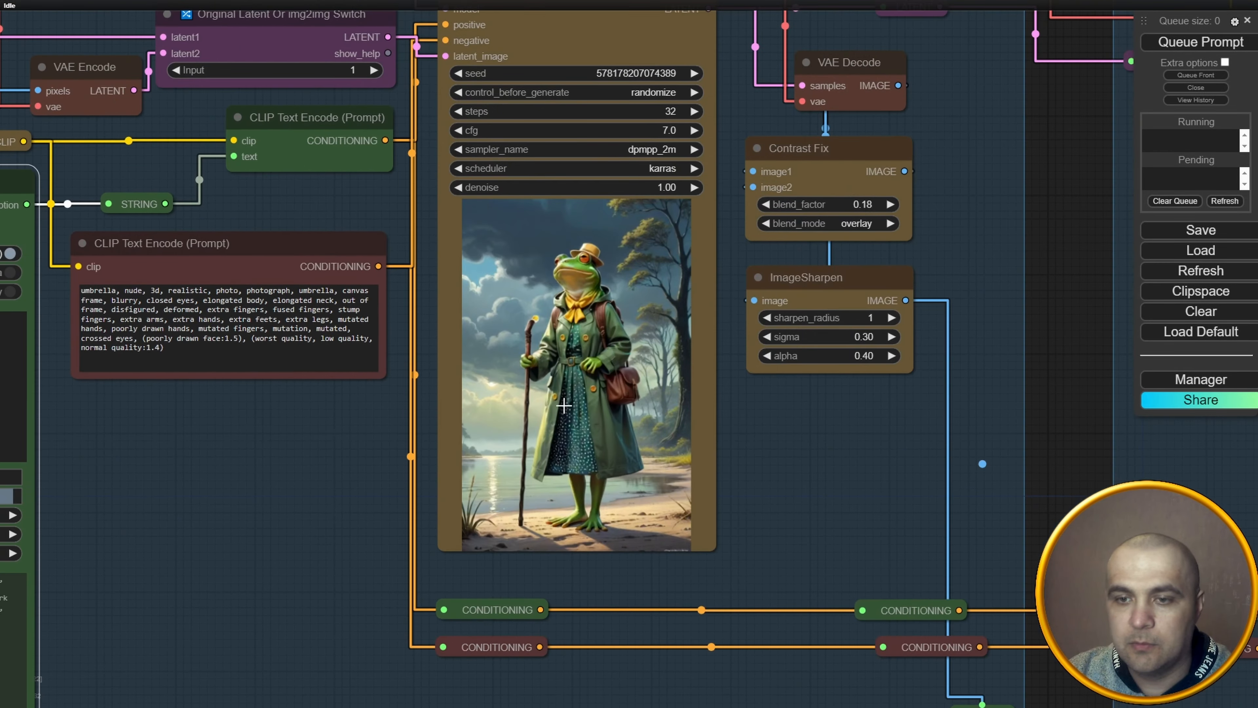
pyautogui.hotkey('ctrl', 'Return')
pyautogui.scroll(5, 563, 405)
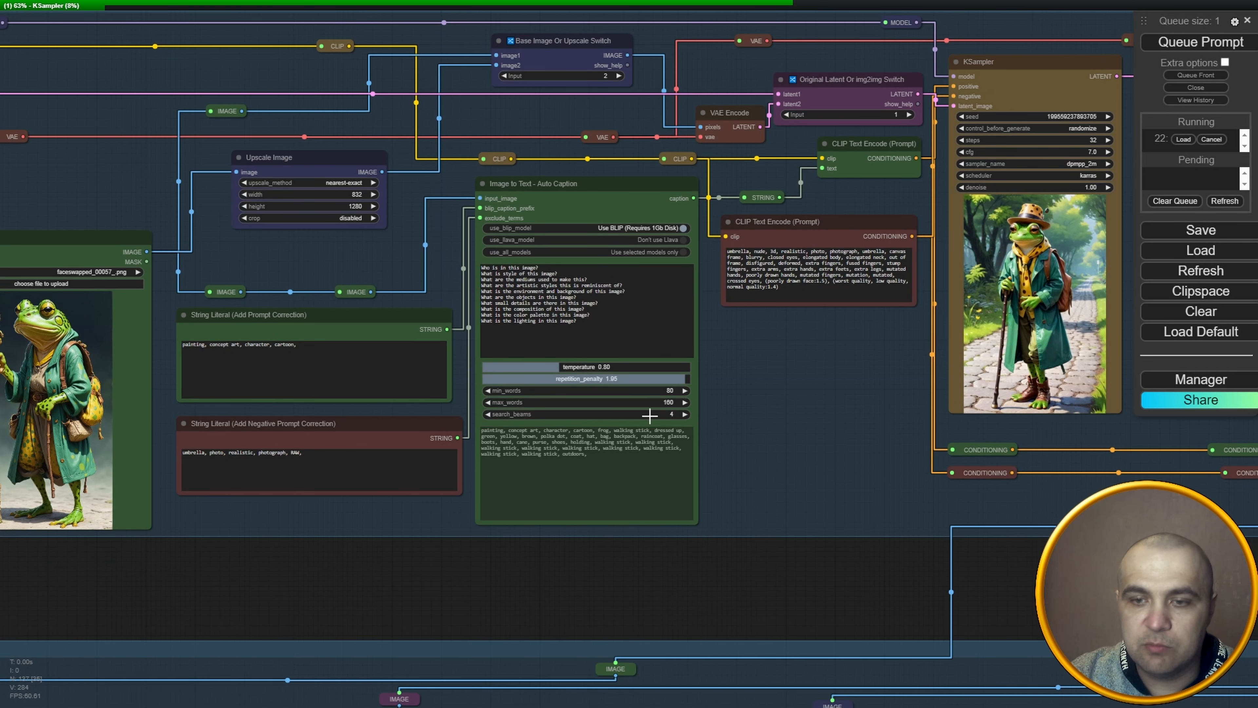
pyautogui.moveTo(779, 364); pyautogui.dragTo(818, 387)
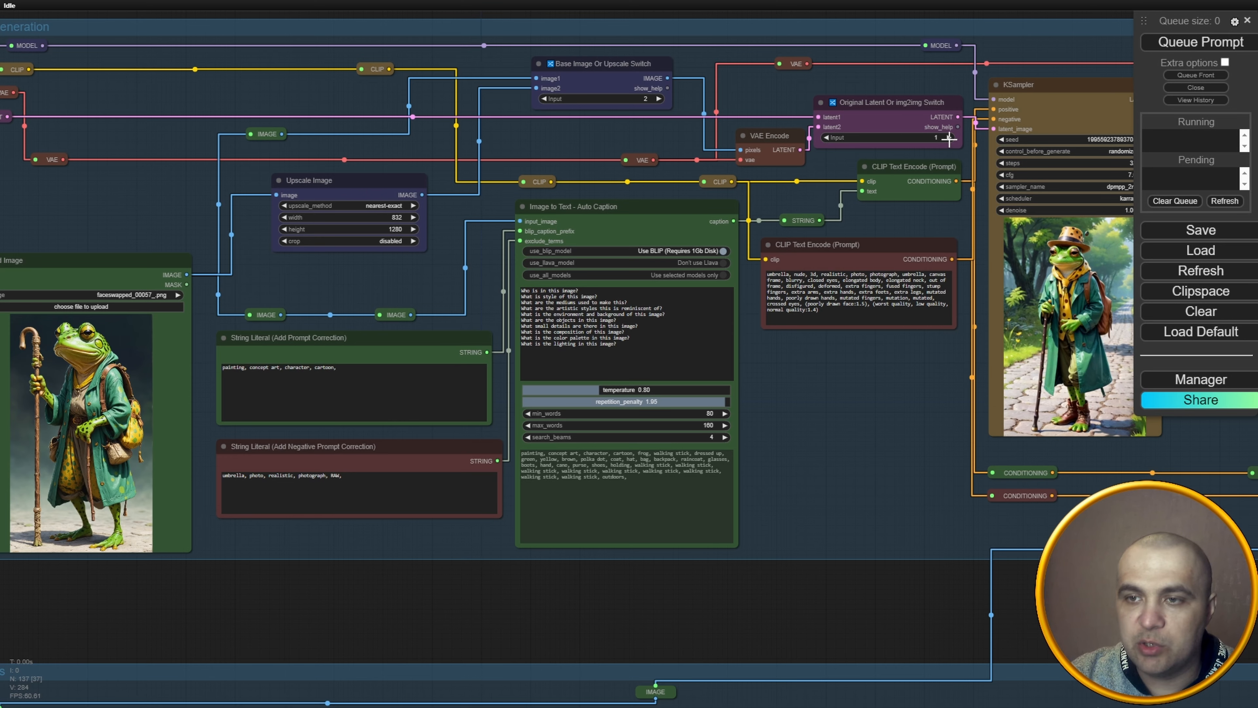
# Set the Original Latent Or img2img Switch to input 2 and the KSampler denoise to 0.65.
pyautogui.click(949, 138)
pyautogui.moveTo(915, 365); pyautogui.dragTo(875, 390)
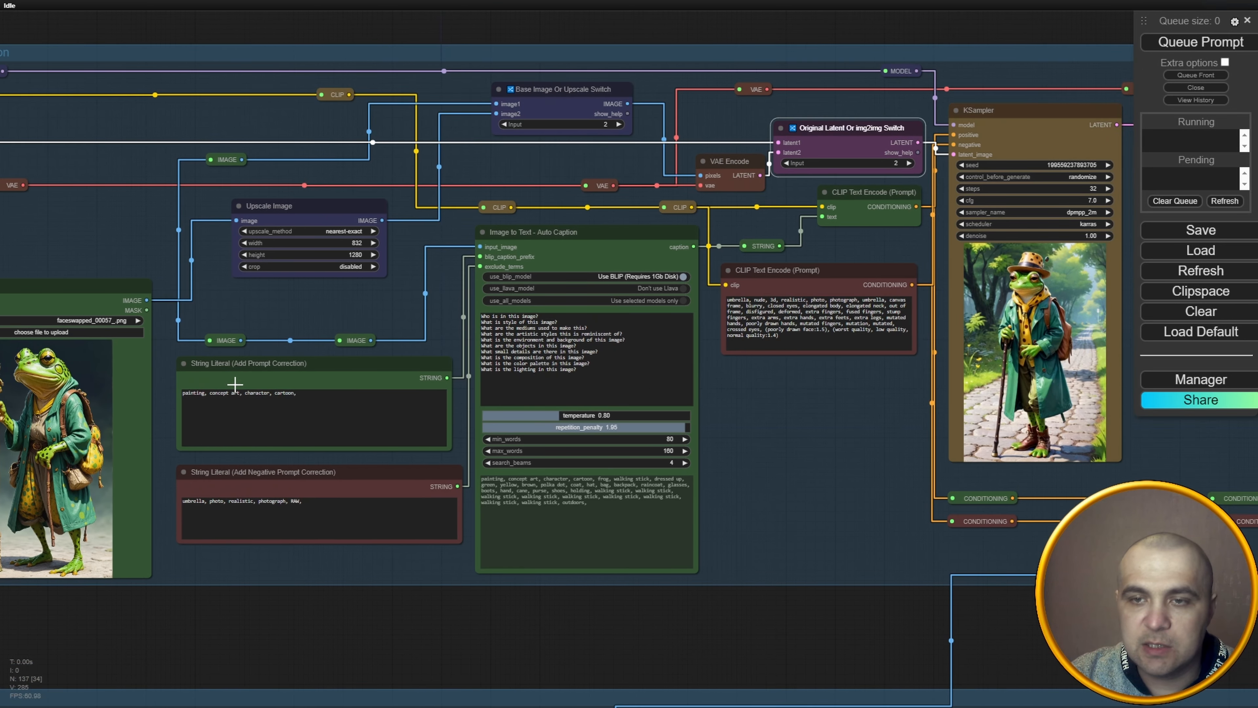
pyautogui.scroll(8, 729, 409)
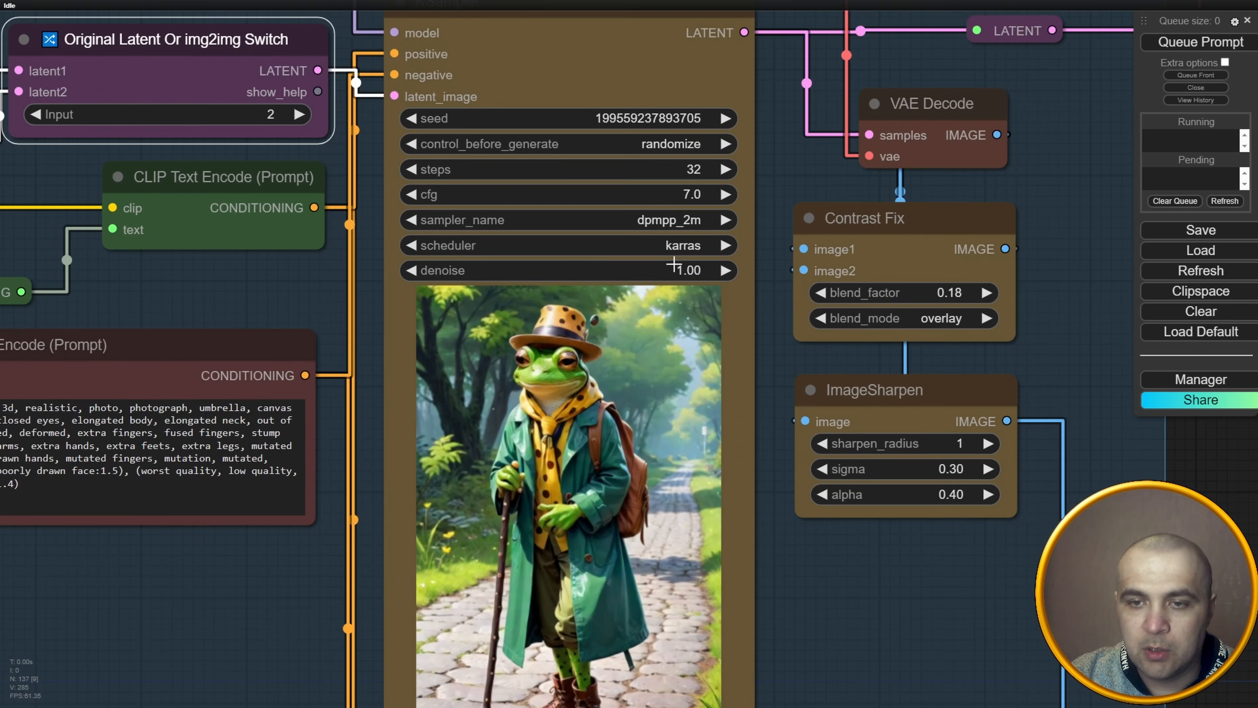
pyautogui.moveTo(674, 265); pyautogui.dragTo(642, 272)
pyautogui.click(682, 271)
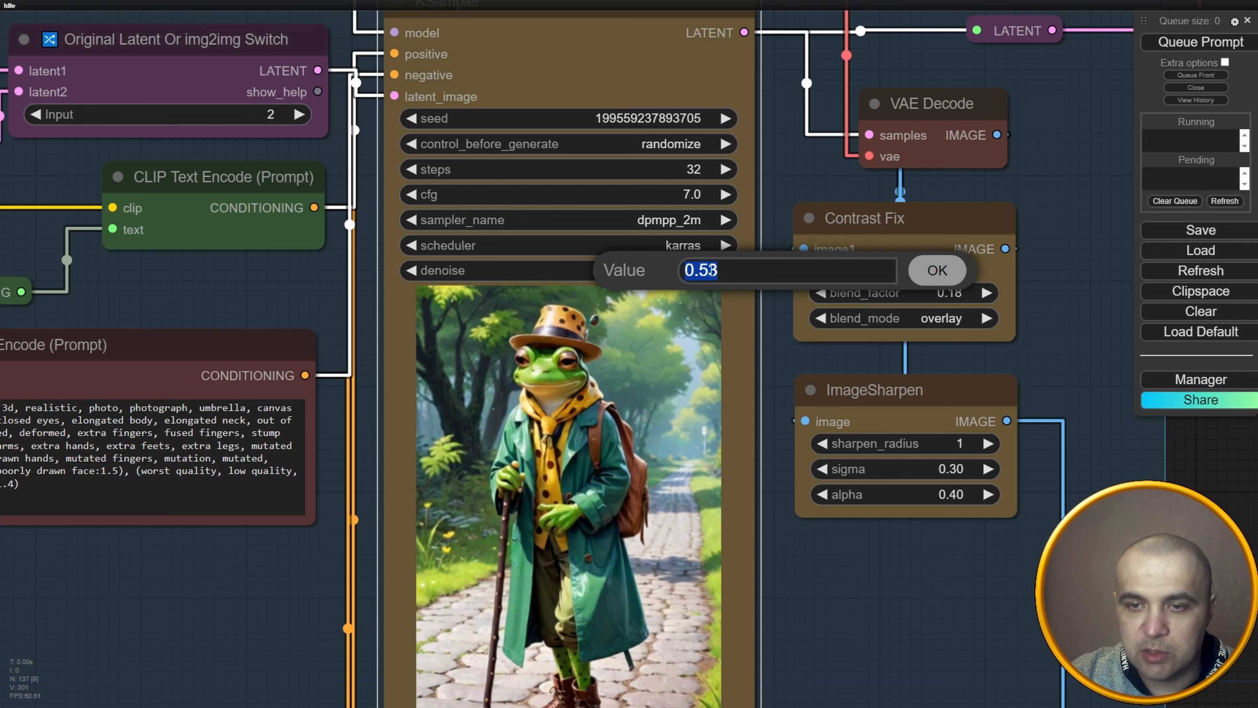
pyautogui.moveTo(698, 270); pyautogui.dragTo(731, 271)
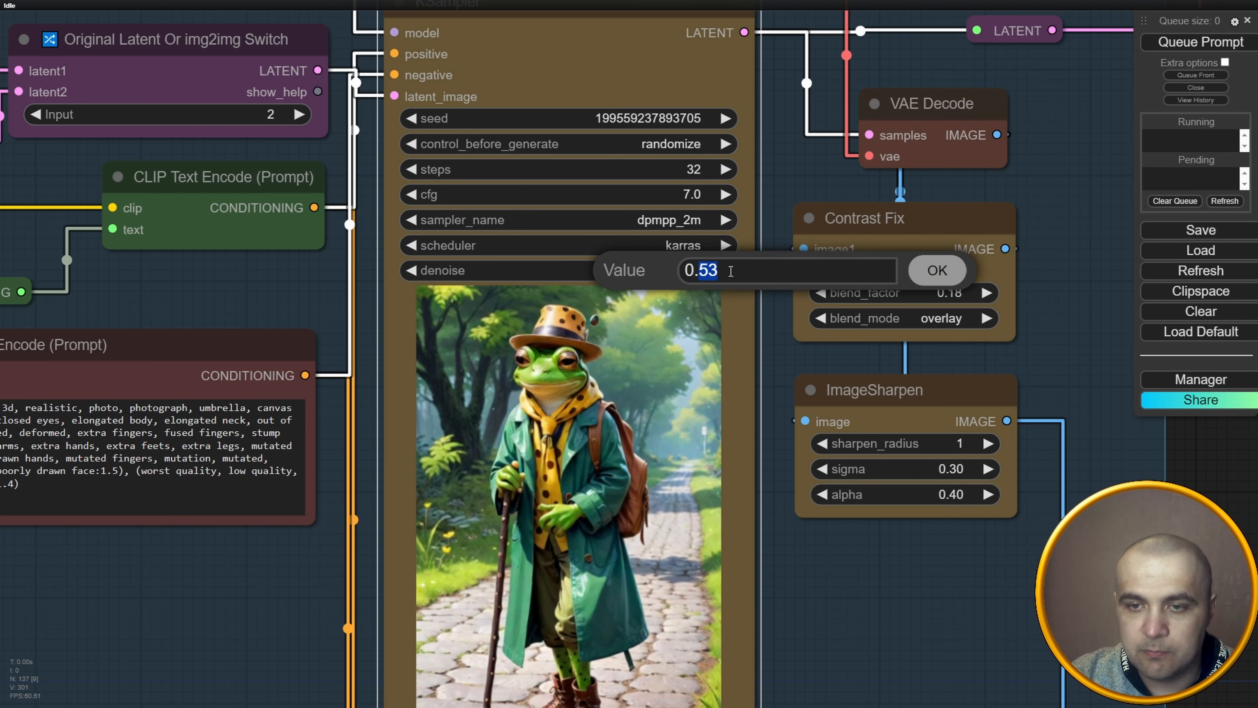
pyautogui.write('65')
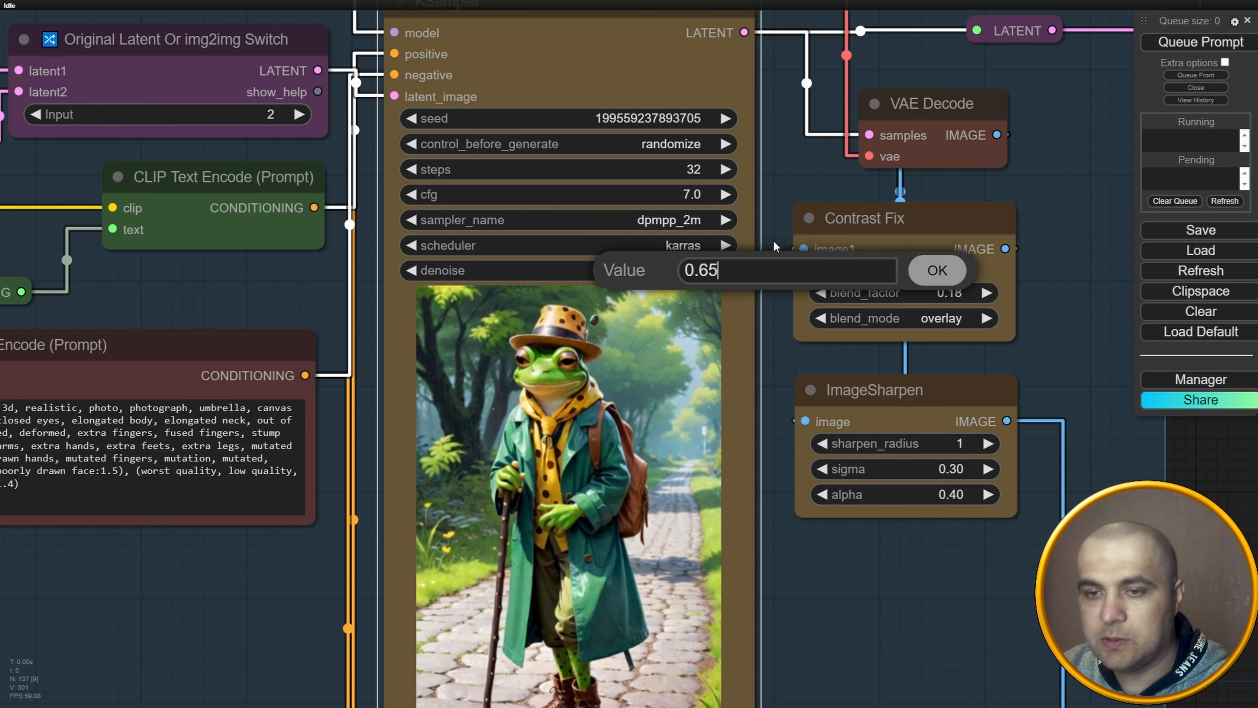
pyautogui.click(937, 270)
# Queue an img2img generation with the lowered denoise and compare the KSampler preview with the source image.
pyautogui.scroll(-5, 782, 310)
pyautogui.moveTo(509, 388); pyautogui.dragTo(654, 369)
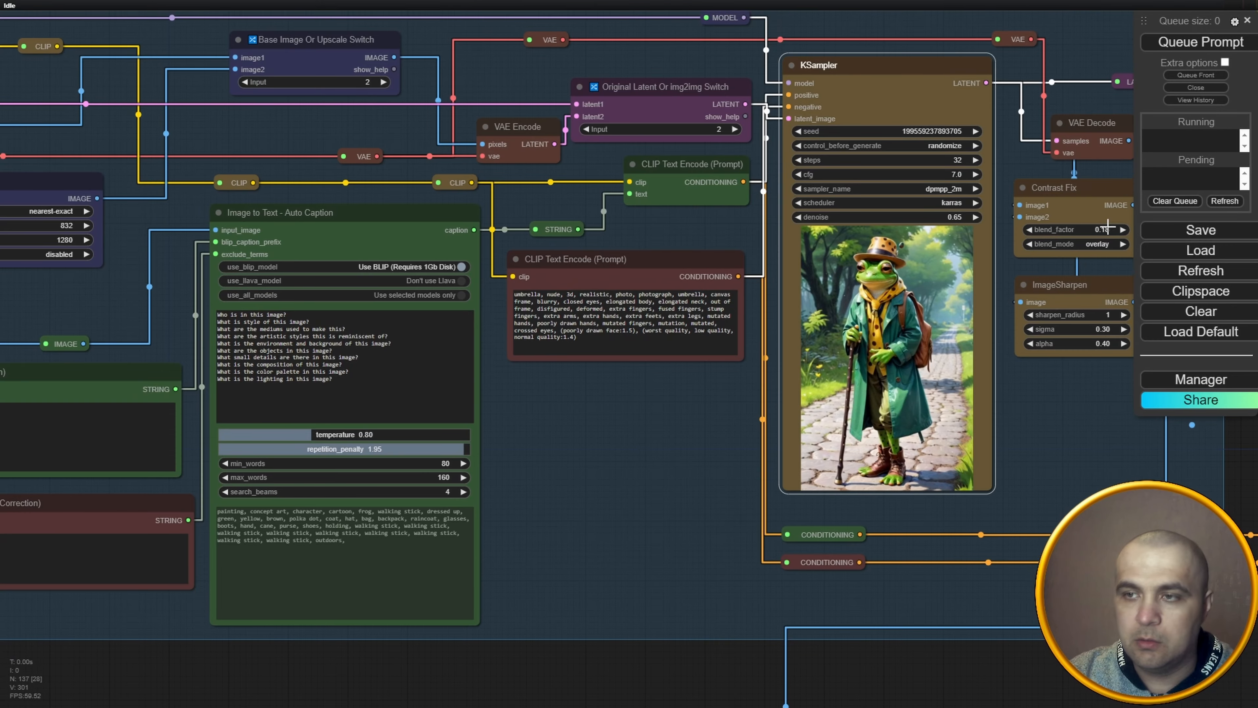
pyautogui.click(1222, 45)
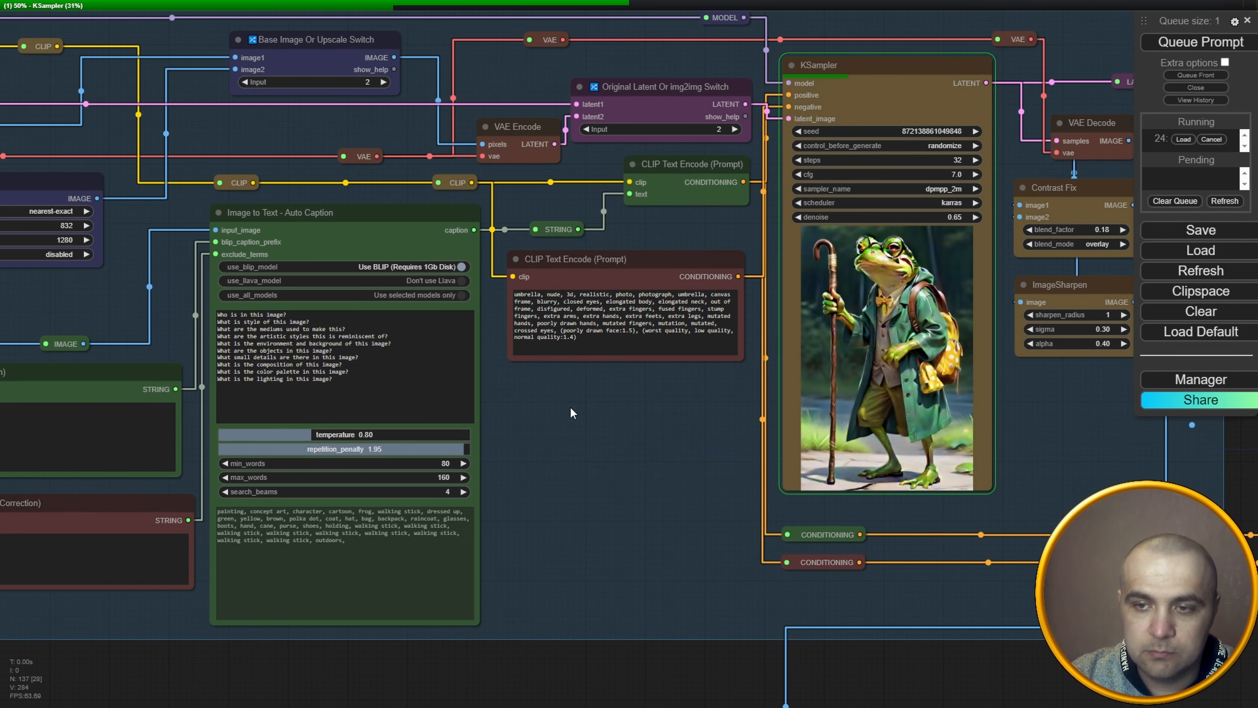
pyautogui.scroll(-2, 570, 408)
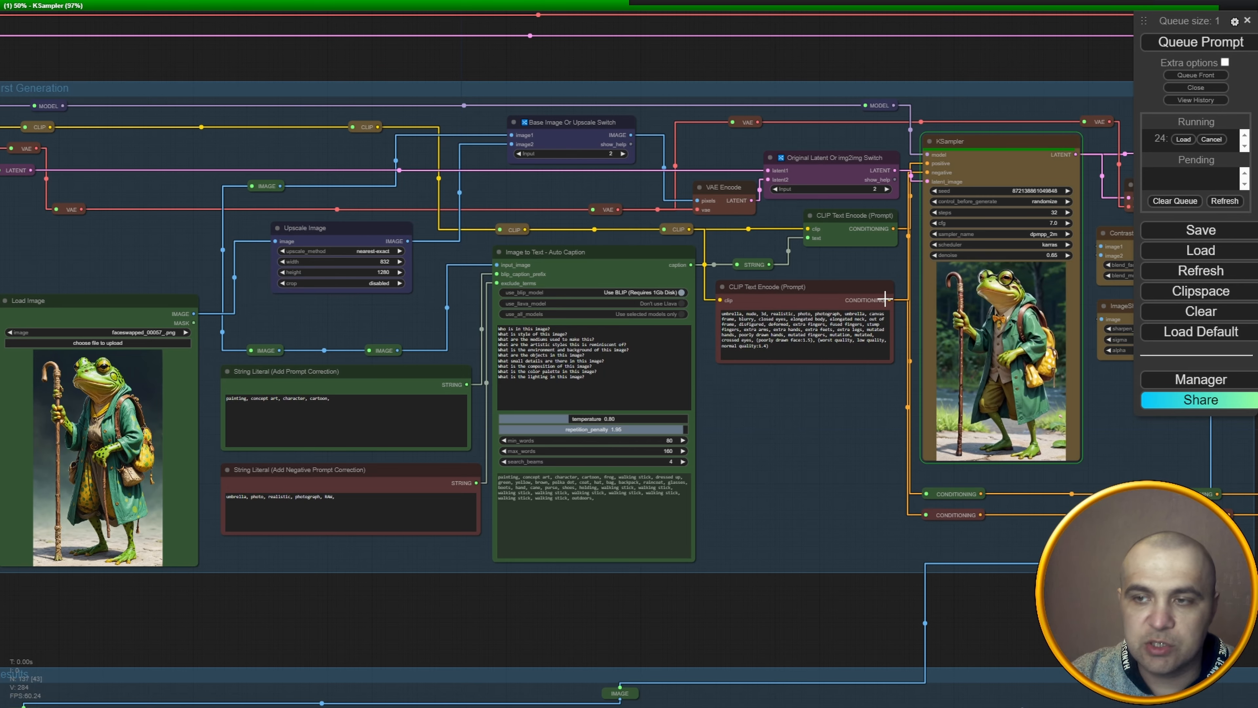
# Cancel the running generation and set the KSampler denoise to 0.8.
pyautogui.moveTo(784, 441); pyautogui.dragTo(488, 465)
pyautogui.click(1212, 140)
pyautogui.scroll(1, 673, 296)
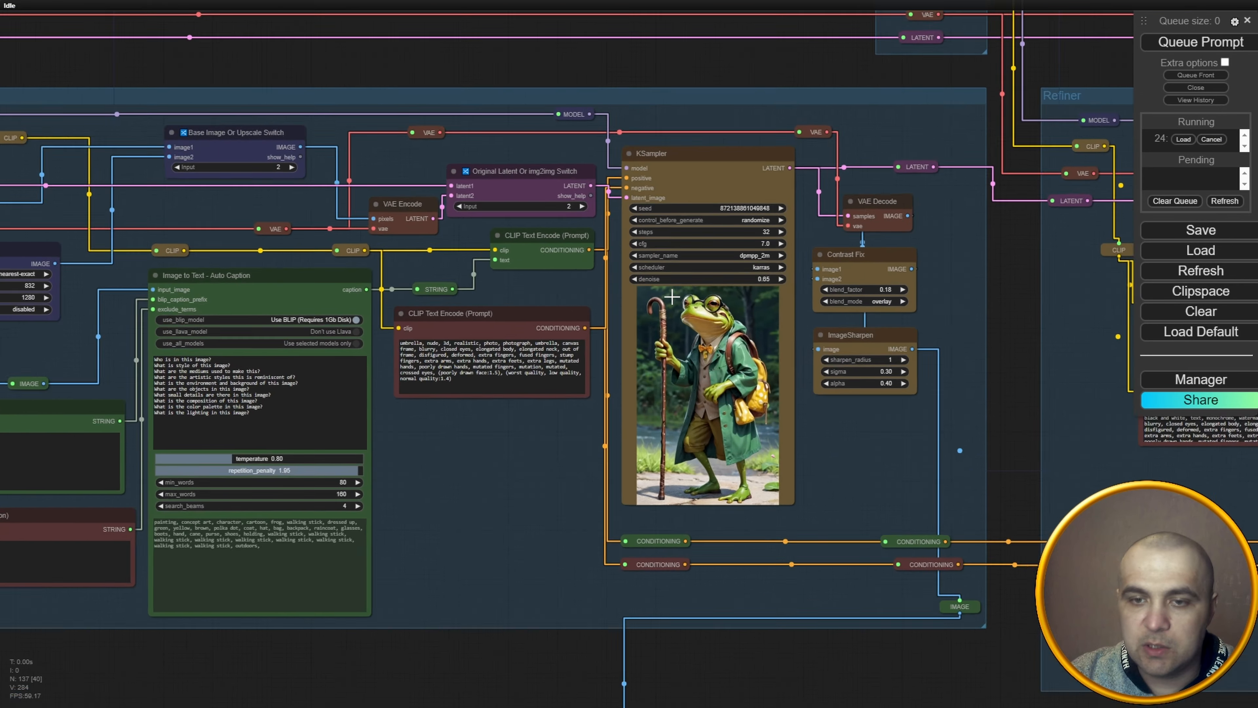
pyautogui.scroll(8, 672, 297)
pyautogui.click(708, 252)
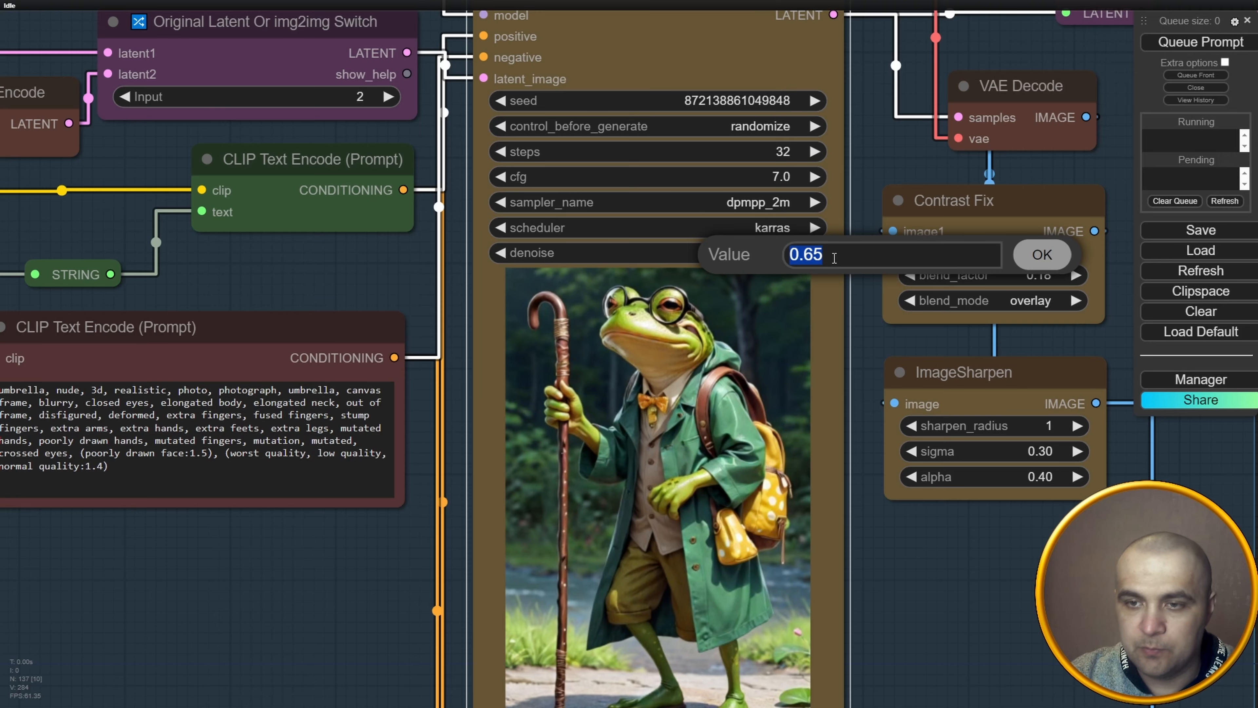
pyautogui.click(833, 258)
pyautogui.moveTo(804, 257); pyautogui.dragTo(843, 259)
pyautogui.write('8')
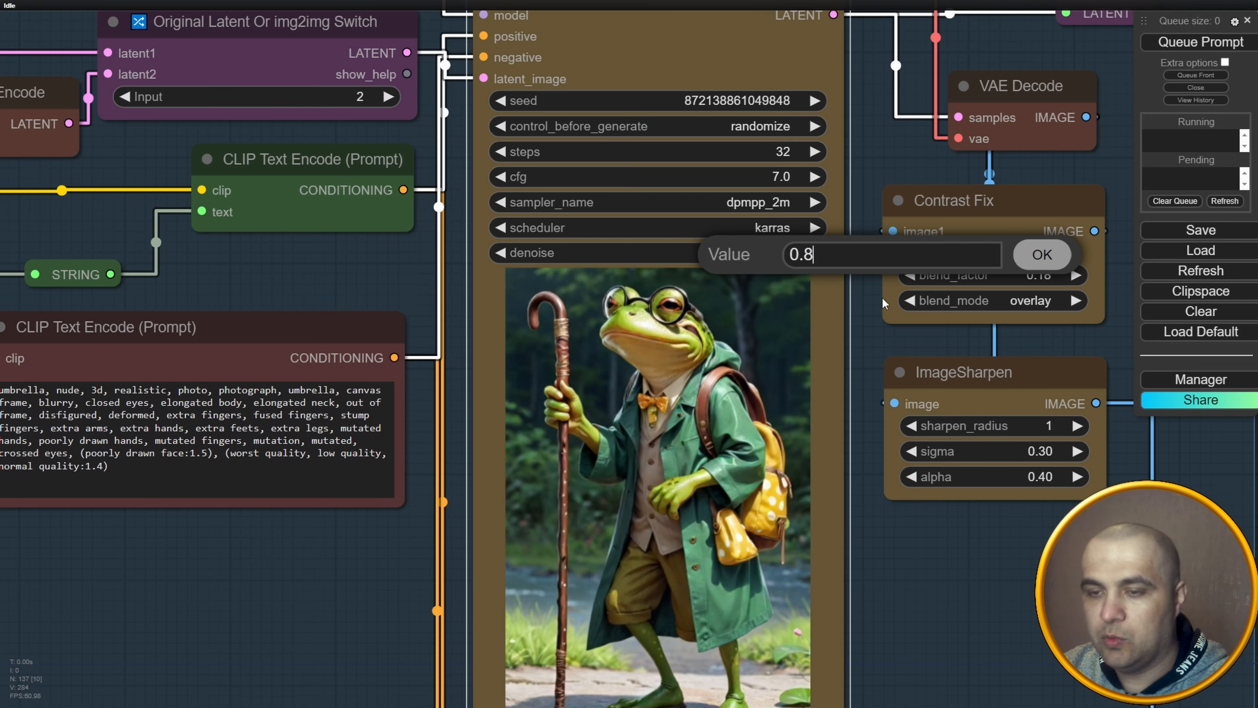
pyautogui.click(1041, 256)
# Queue an img2img generation with the raised denoise and compare the KSampler preview with the frog source image.
pyautogui.scroll(-5, 941, 281)
pyautogui.hotkey('ctrl', 'Return')
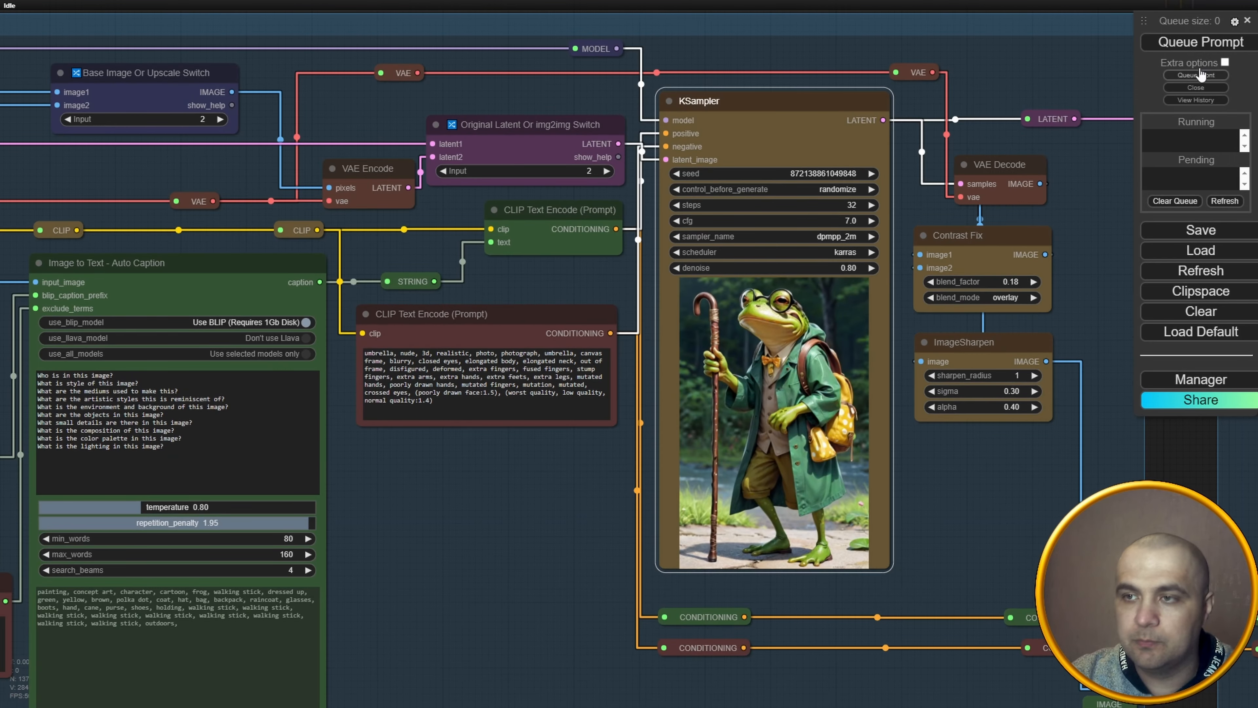
pyautogui.scroll(-9, 967, 468)
pyautogui.scroll(4, 756, 519)
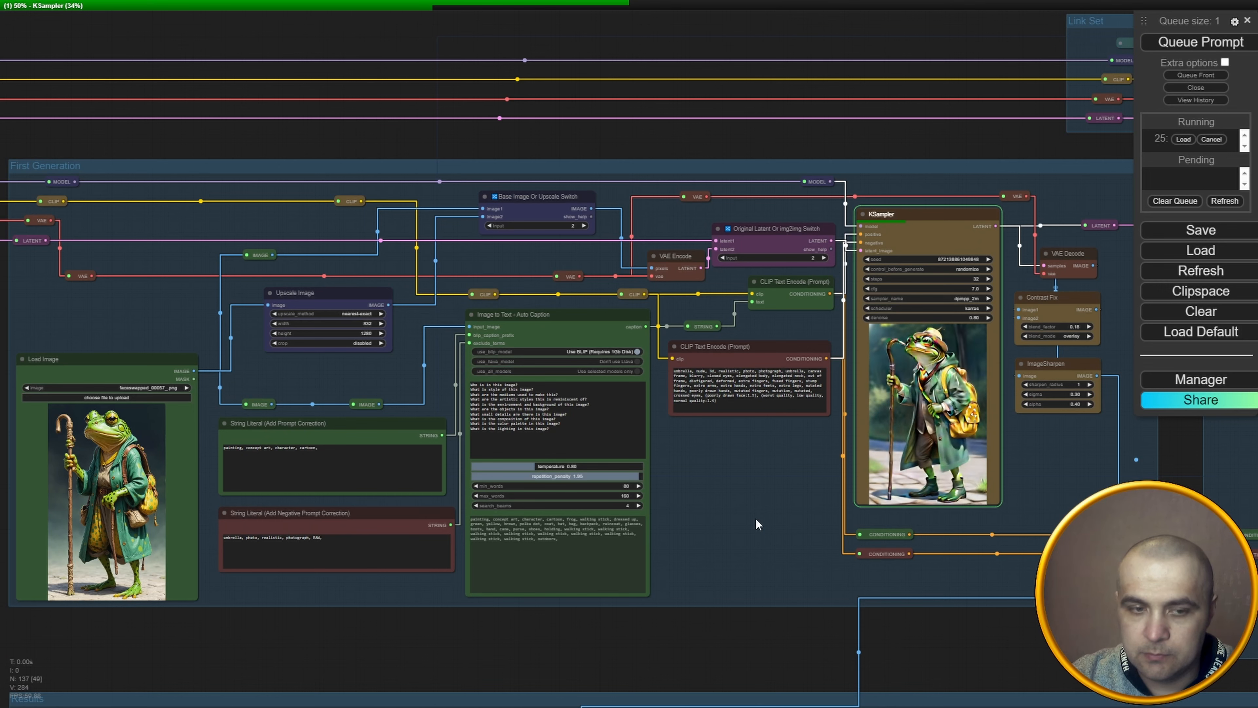
pyautogui.scroll(1, 756, 519)
pyautogui.moveTo(756, 519); pyautogui.dragTo(799, 487)
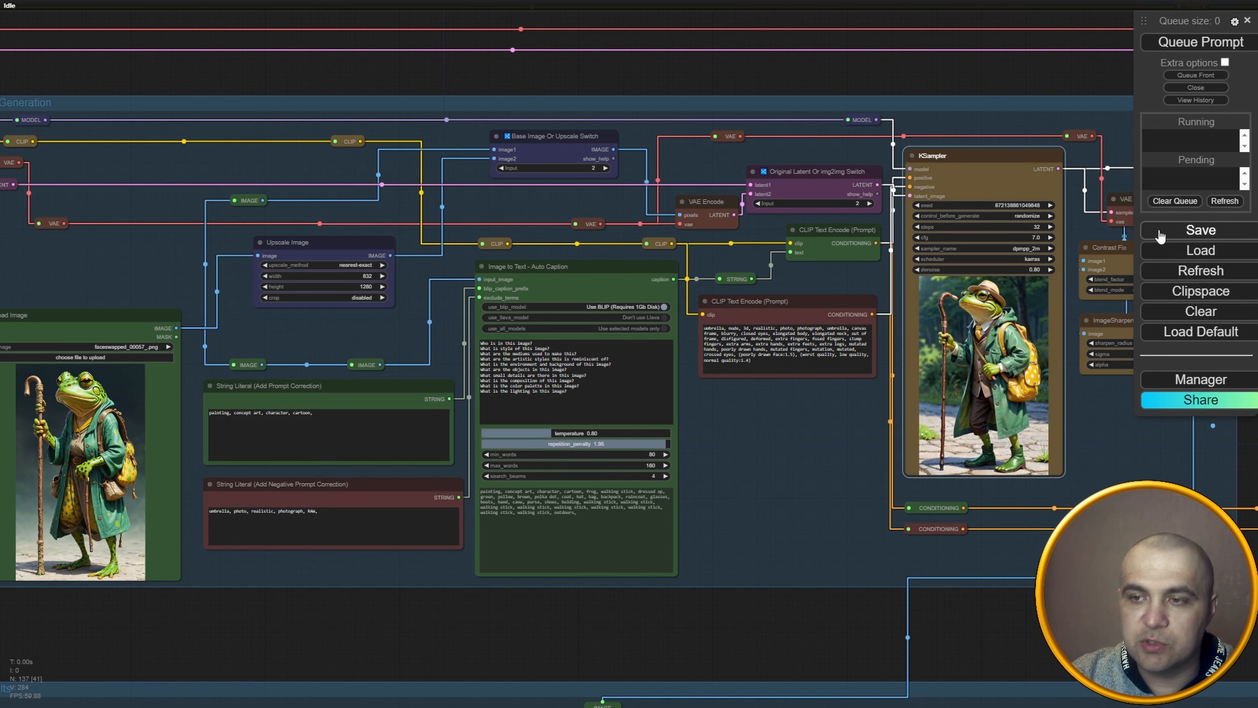
pyautogui.scroll(-3, 1064, 341)
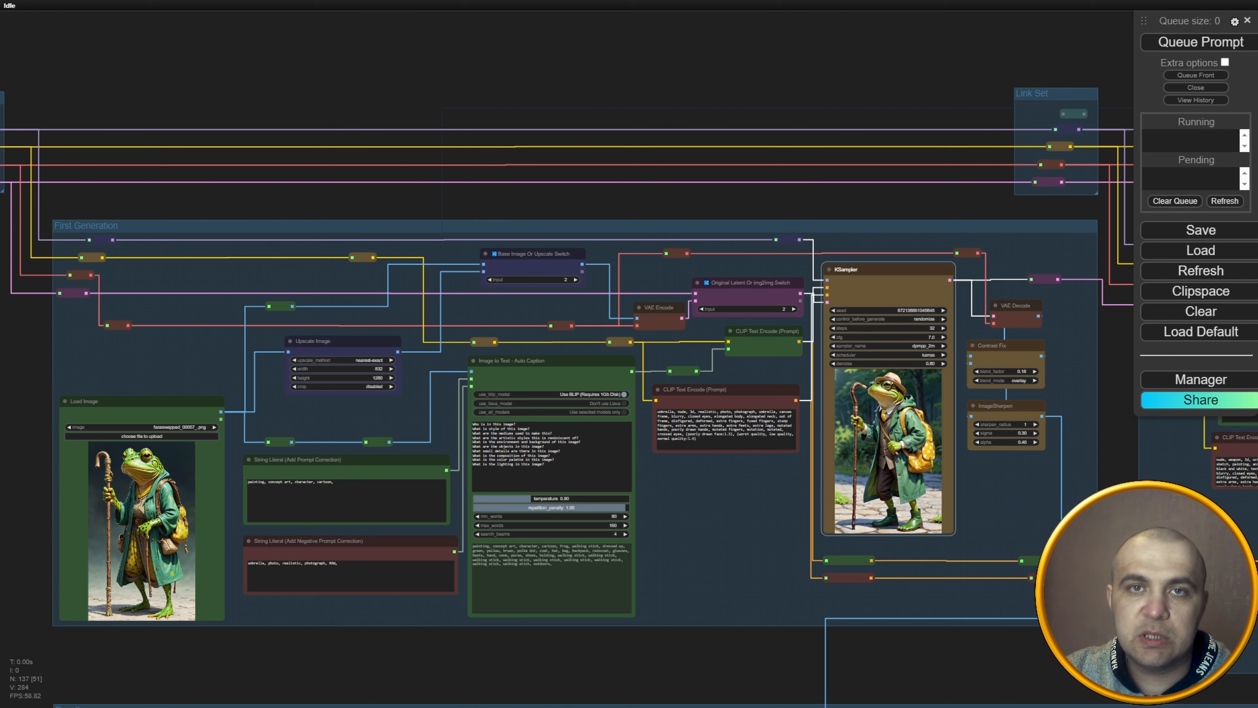
# Load ComfyUI_01005_.png as the source image and configure sampling with the Original Latent Or img2img Switch on input 1 and denoise 1.00.
pyautogui.moveTo(1085, 317); pyautogui.dragTo(149, 446)
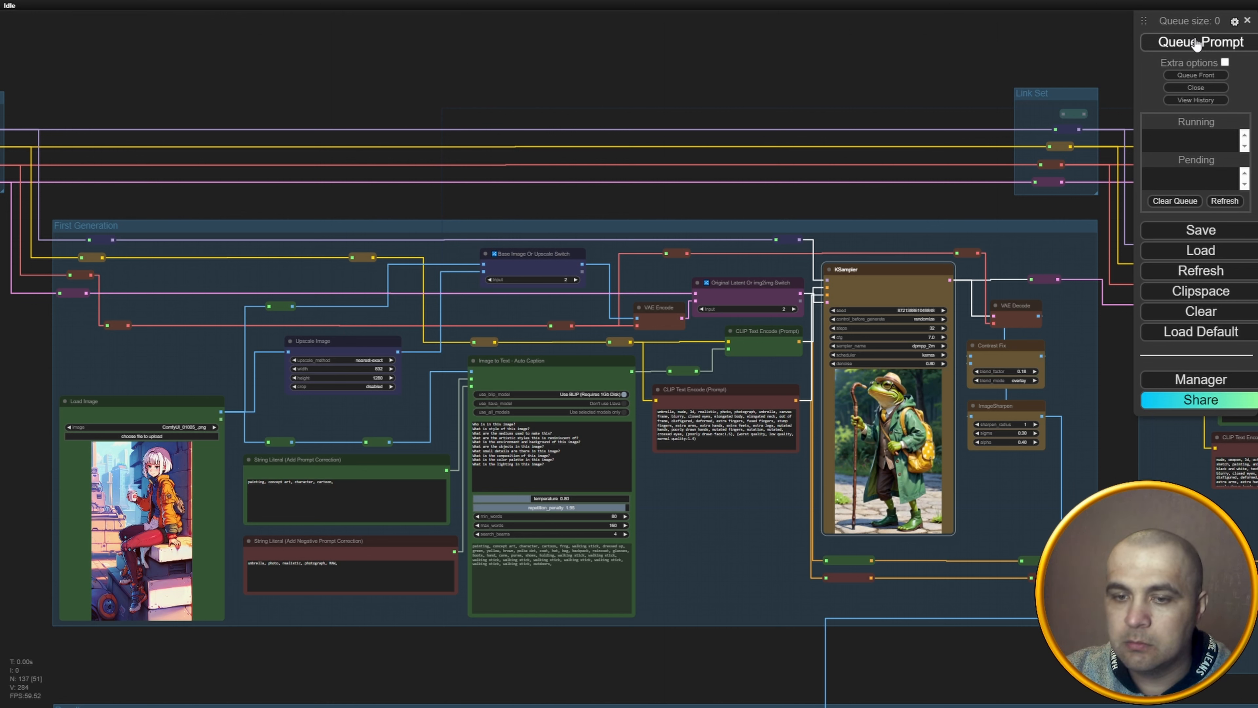
pyautogui.click(713, 308)
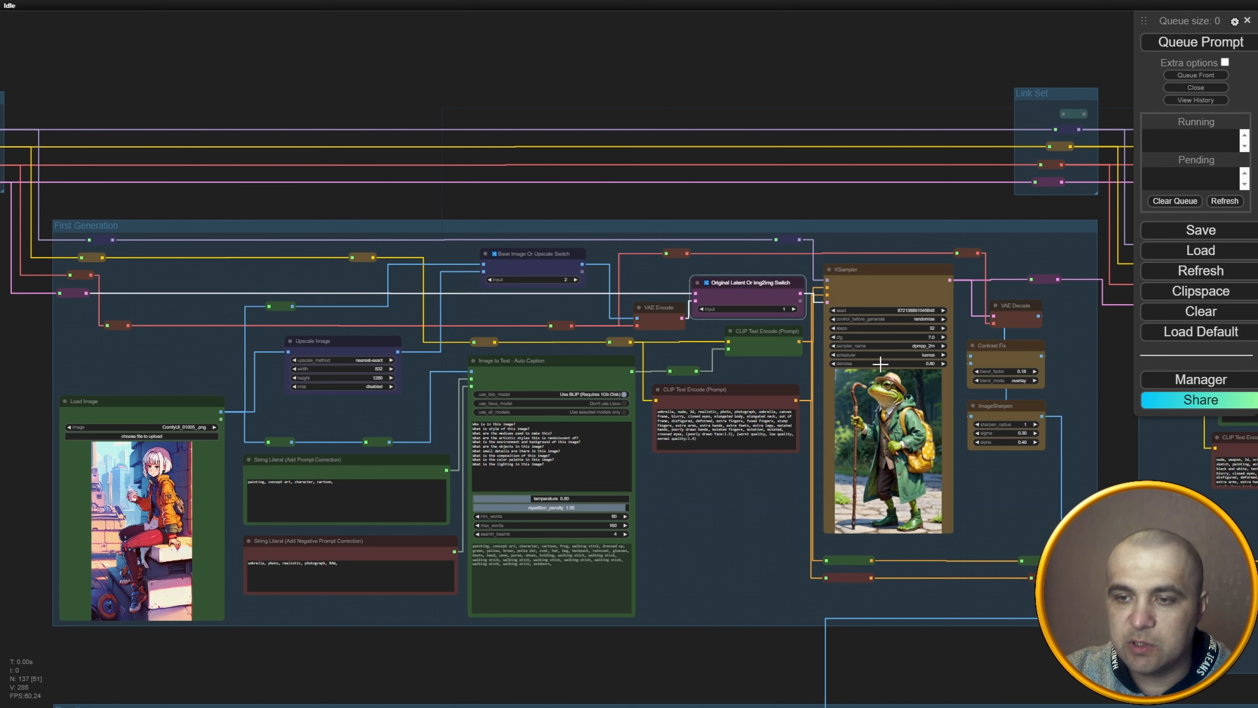
pyautogui.moveTo(878, 364); pyautogui.dragTo(938, 365)
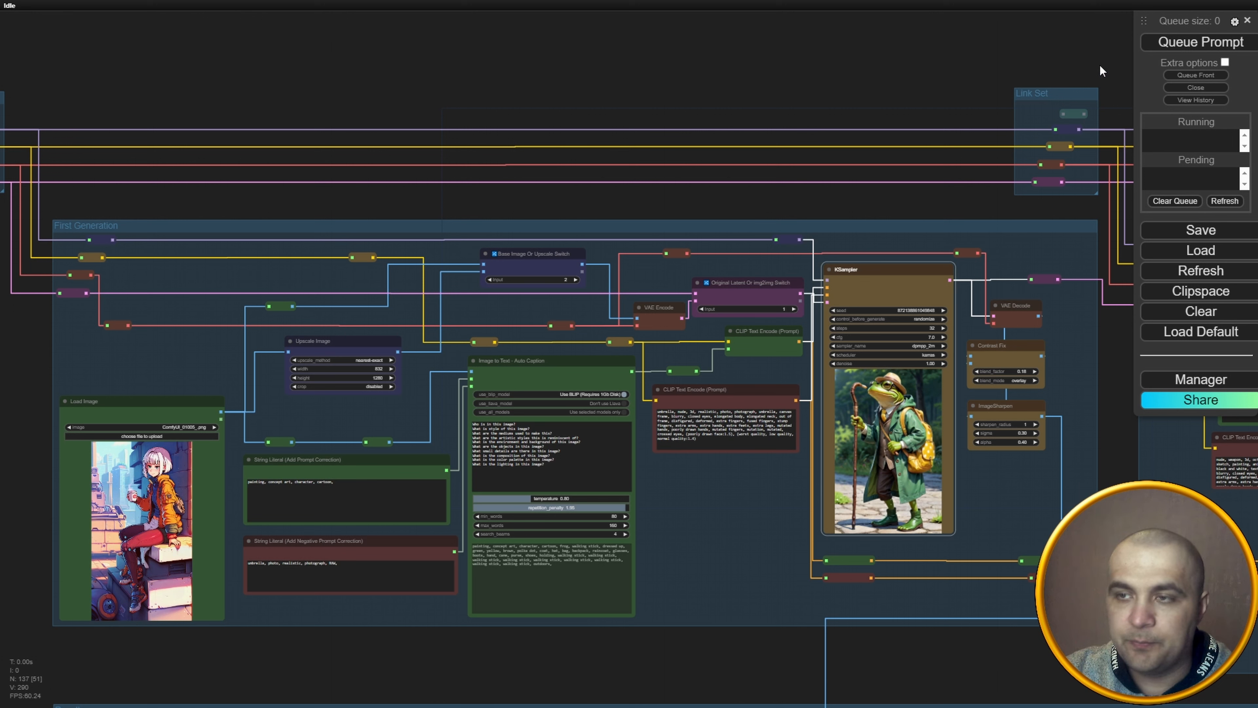
# Queue a generation for the new source image and check the Image to Text auto caption.
pyautogui.click(1185, 42)
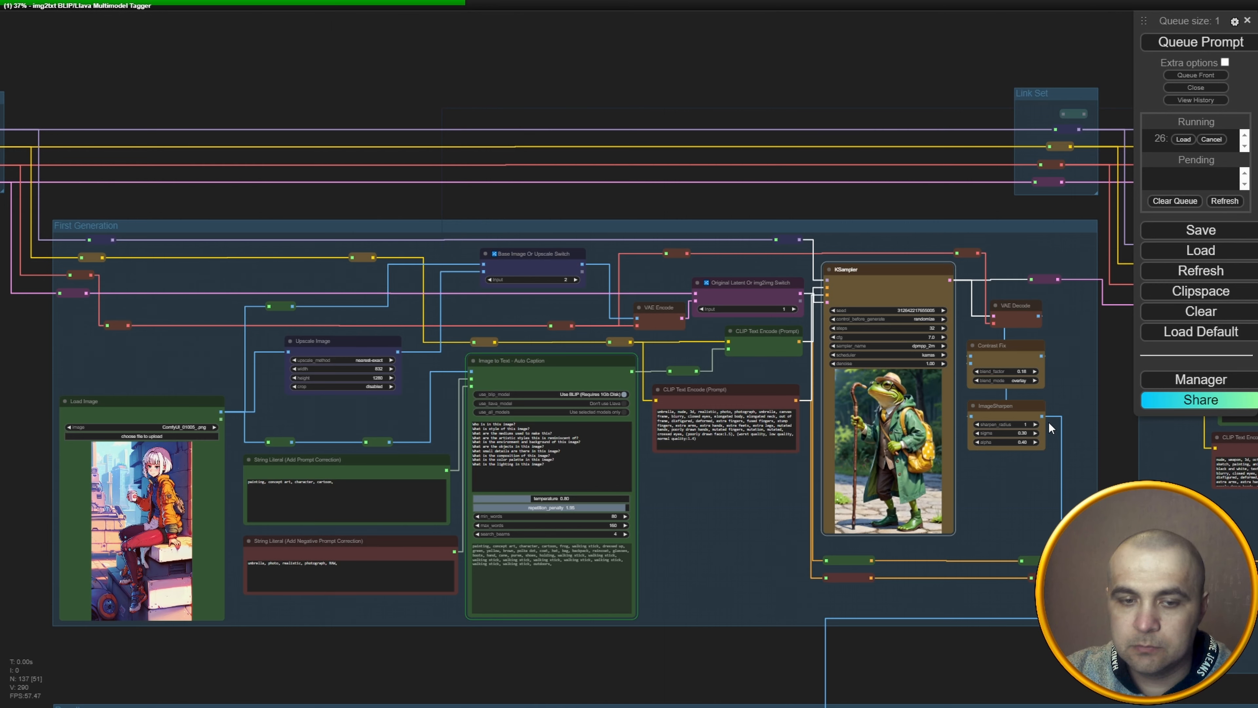
pyautogui.scroll(3, 666, 597)
pyautogui.moveTo(660, 591); pyautogui.dragTo(935, 541)
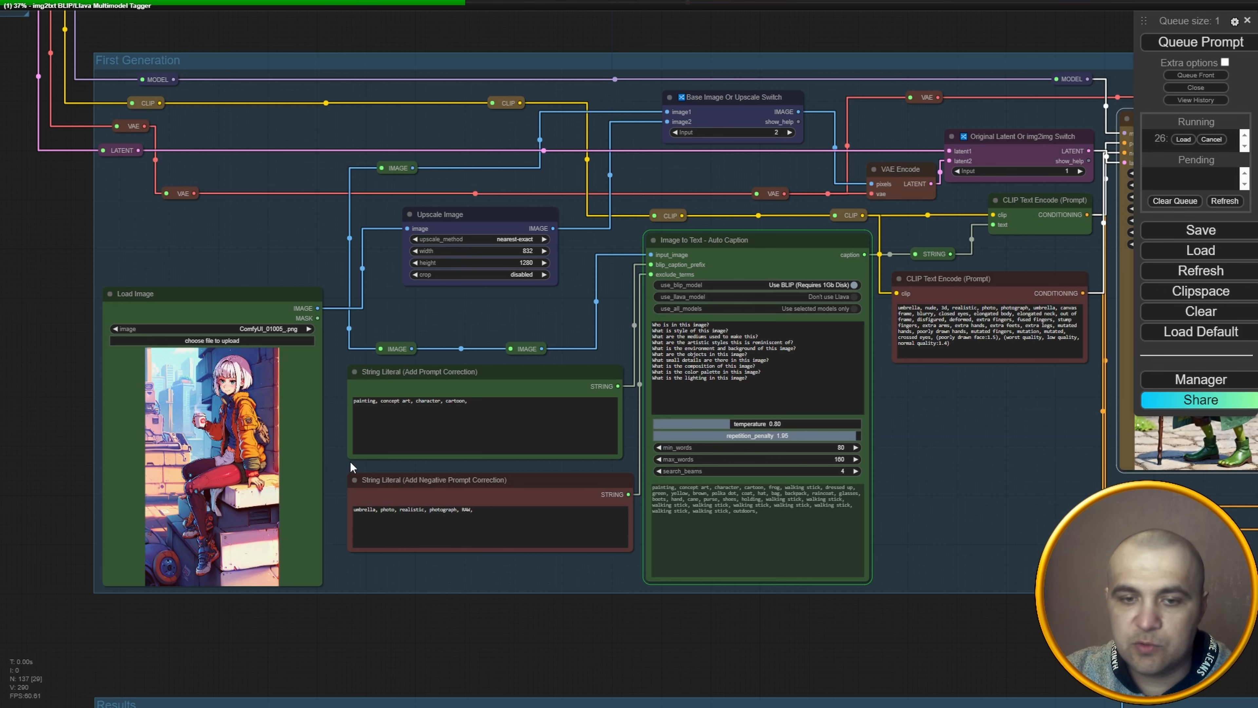
# Change the Add Prompt Correction text to "Anime, painting, concept art," by adding Anime and removing character and cartoon.
pyautogui.scroll(4, 350, 455)
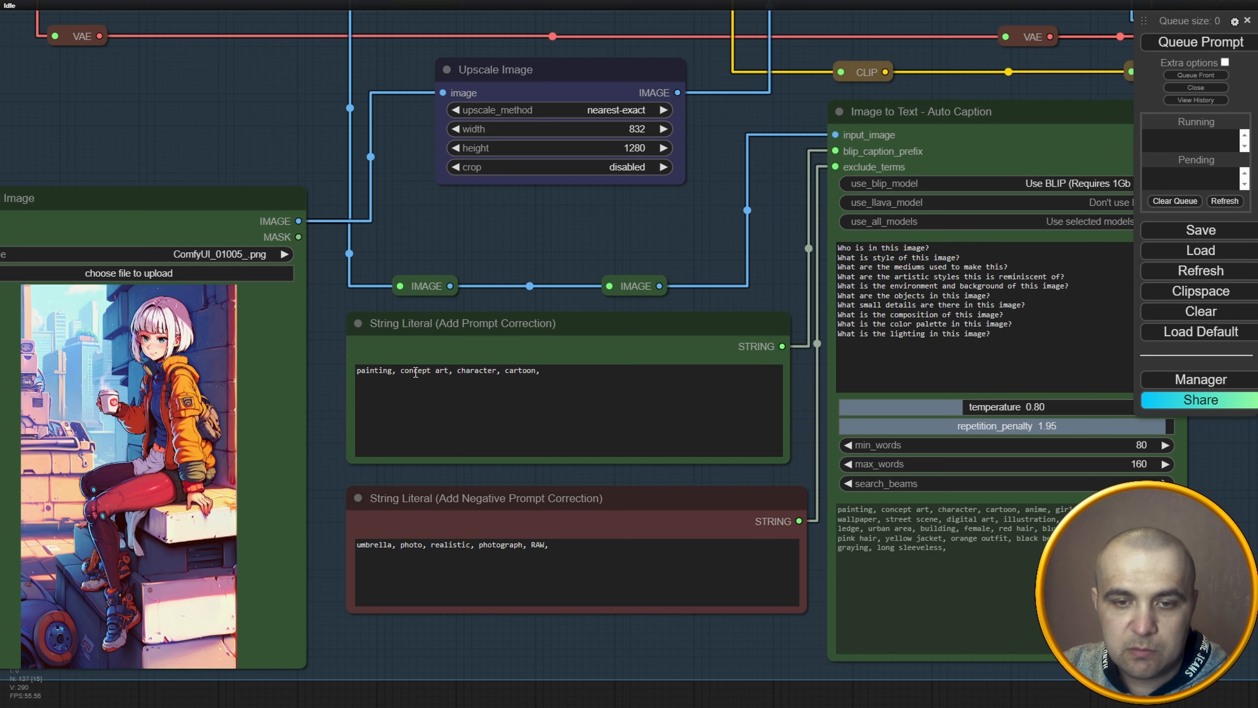
pyautogui.moveTo(395, 370); pyautogui.dragTo(311, 377)
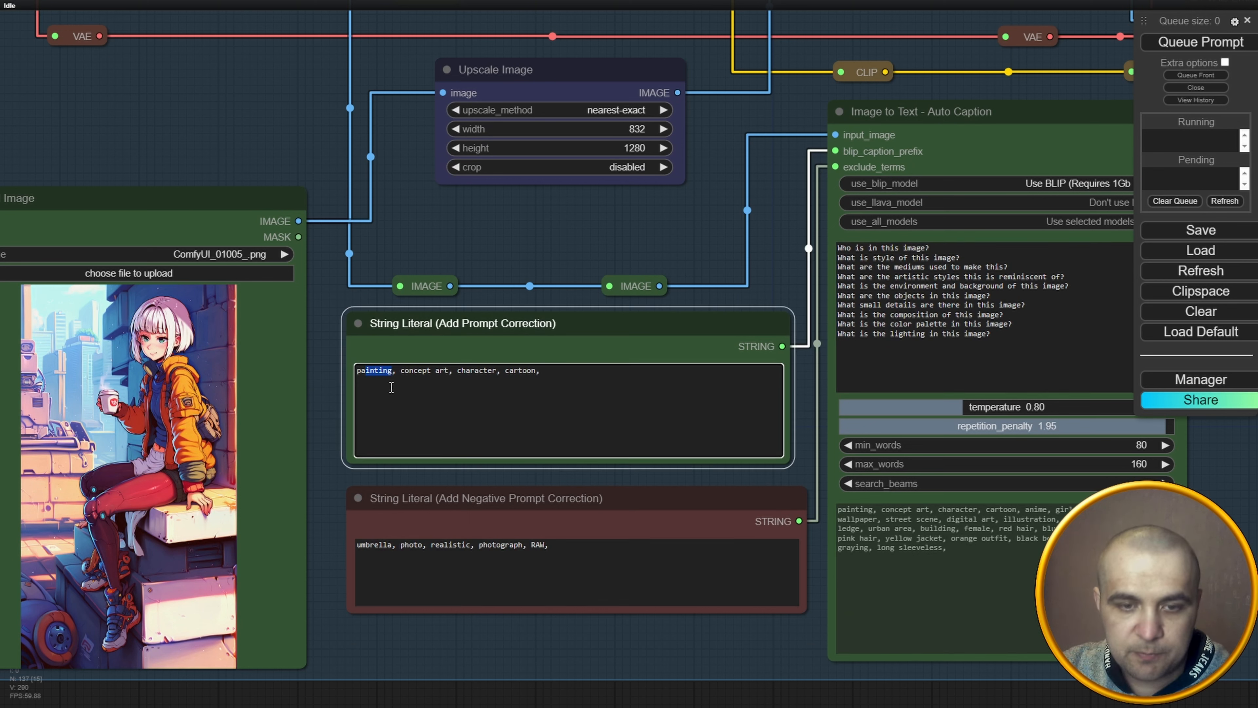
pyautogui.click(426, 372)
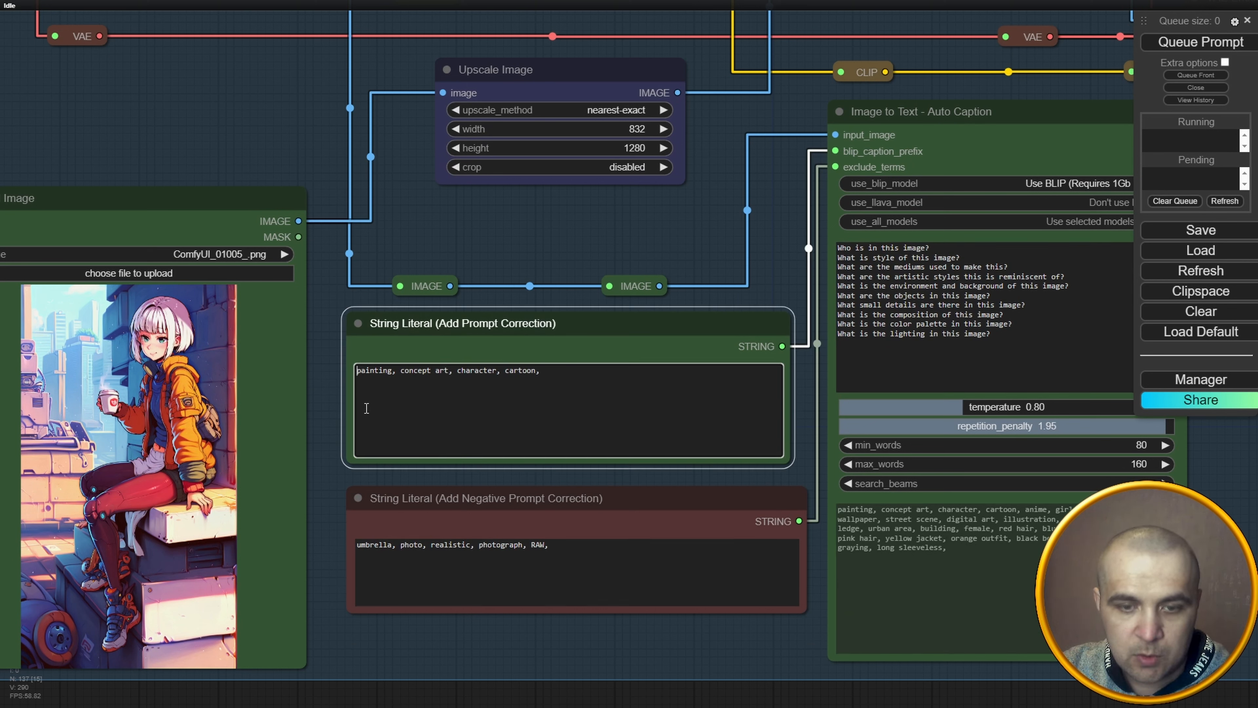
pyautogui.write('Anime')
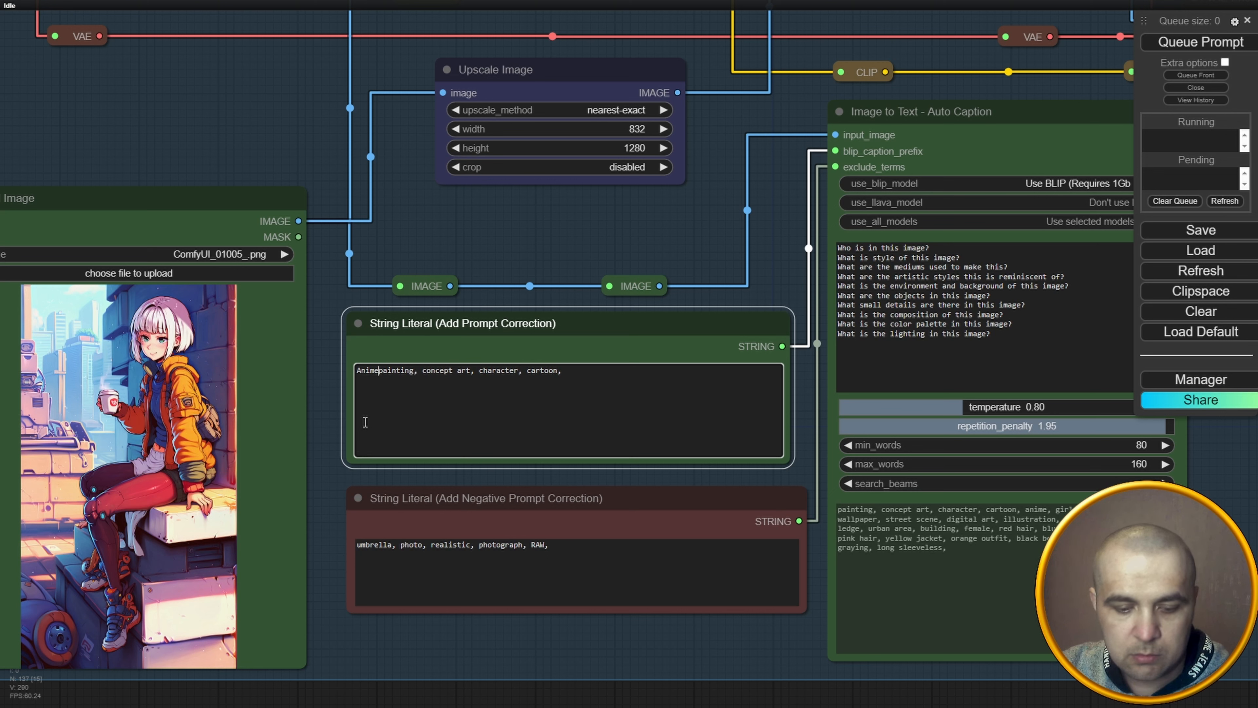
pyautogui.write(',')
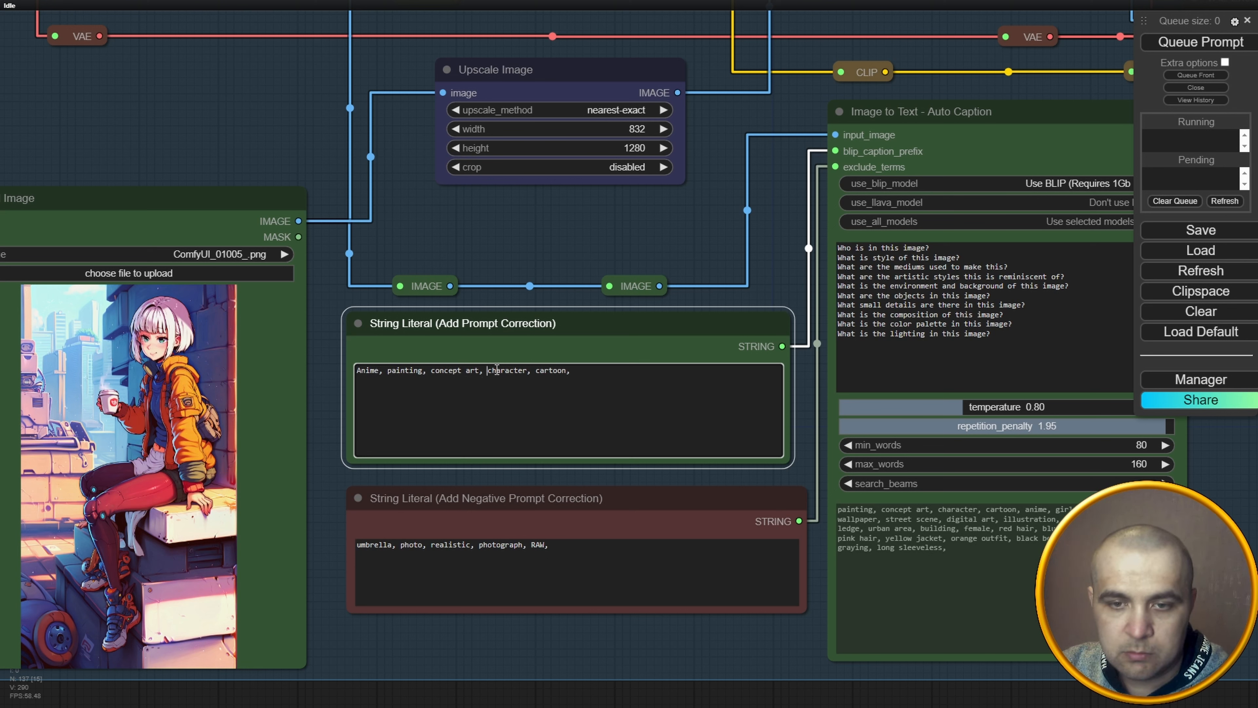
pyautogui.keyDown('shift'); pyautogui.click(622, 381); pyautogui.keyUp('shift')
pyautogui.press('BackSpace')
pyautogui.click(534, 282)
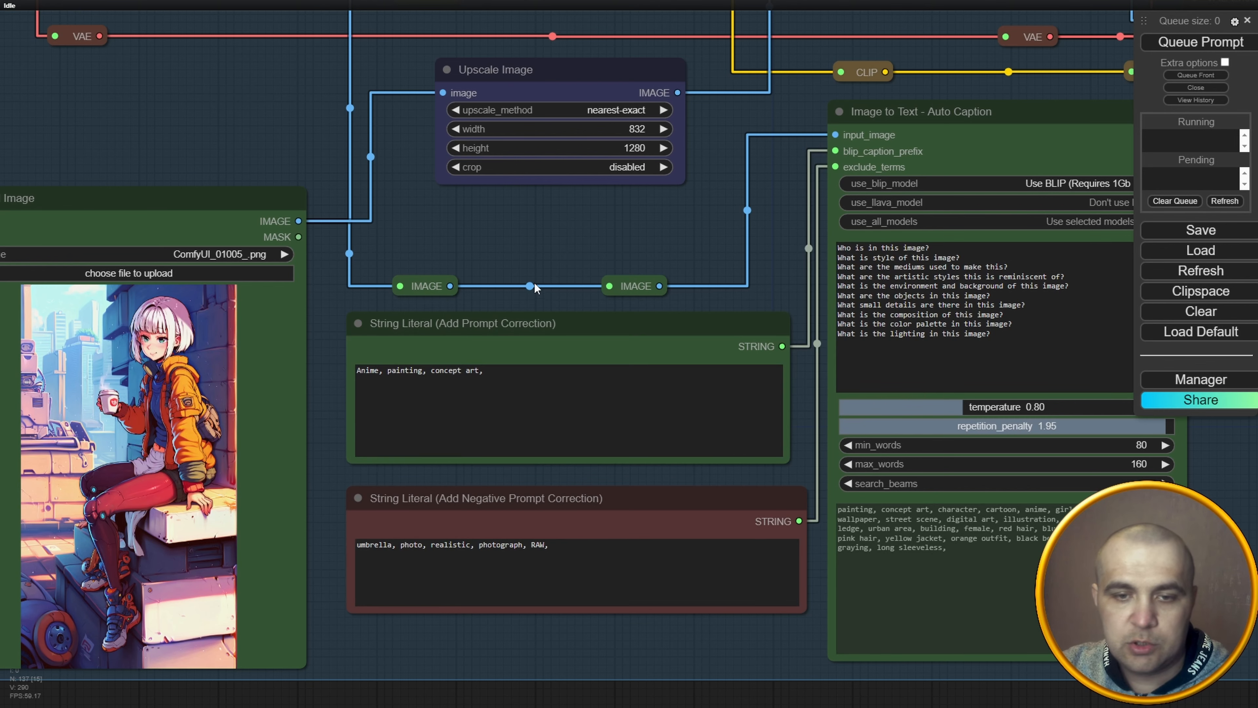
# Queue a generation with the anime prompt correction and watch the KSampler preview.
pyautogui.scroll(-4, 534, 285)
pyautogui.scroll(-1, 554, 284)
pyautogui.moveTo(600, 287); pyautogui.dragTo(441, 317)
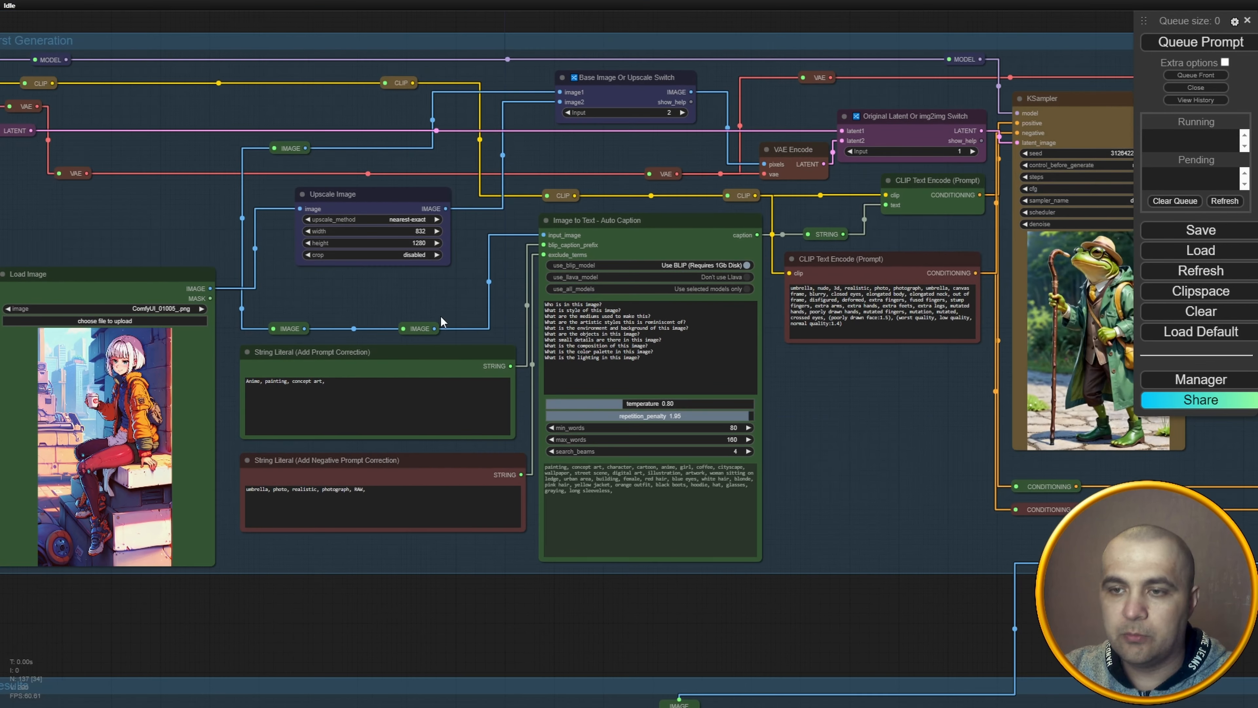
pyautogui.moveTo(897, 374); pyautogui.dragTo(824, 428)
pyautogui.scroll(-1, 888, 400)
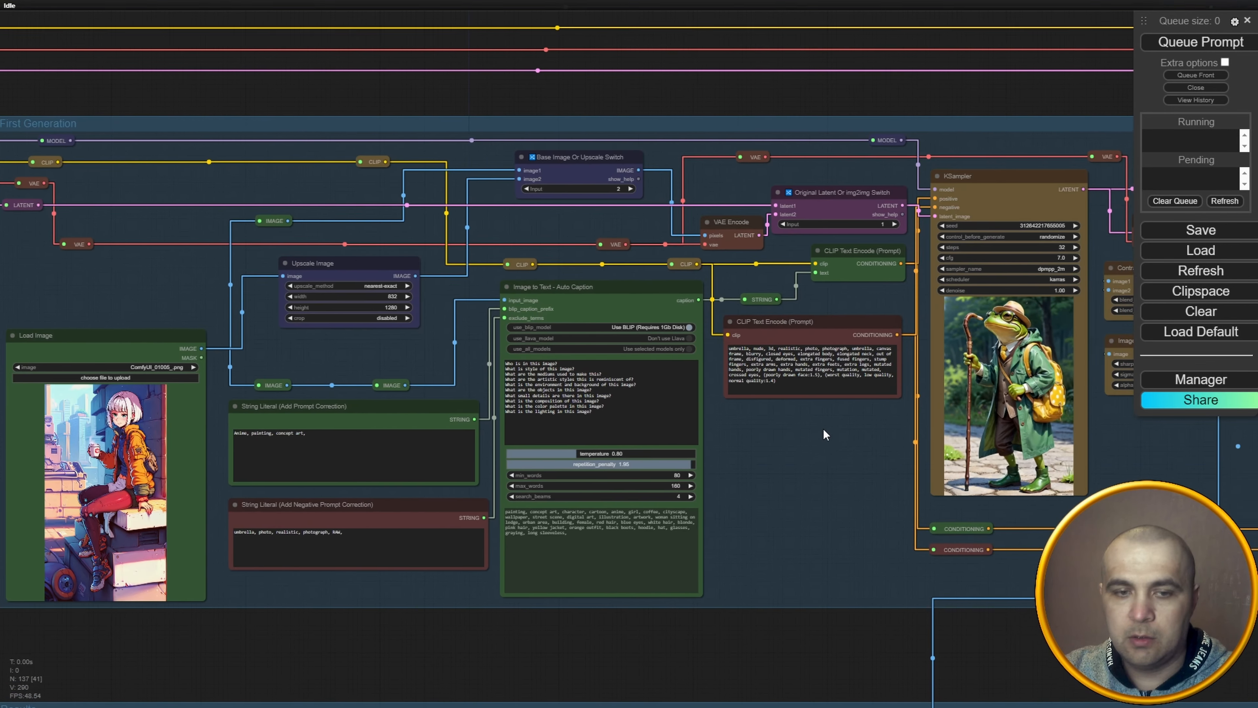
pyautogui.click(1189, 46)
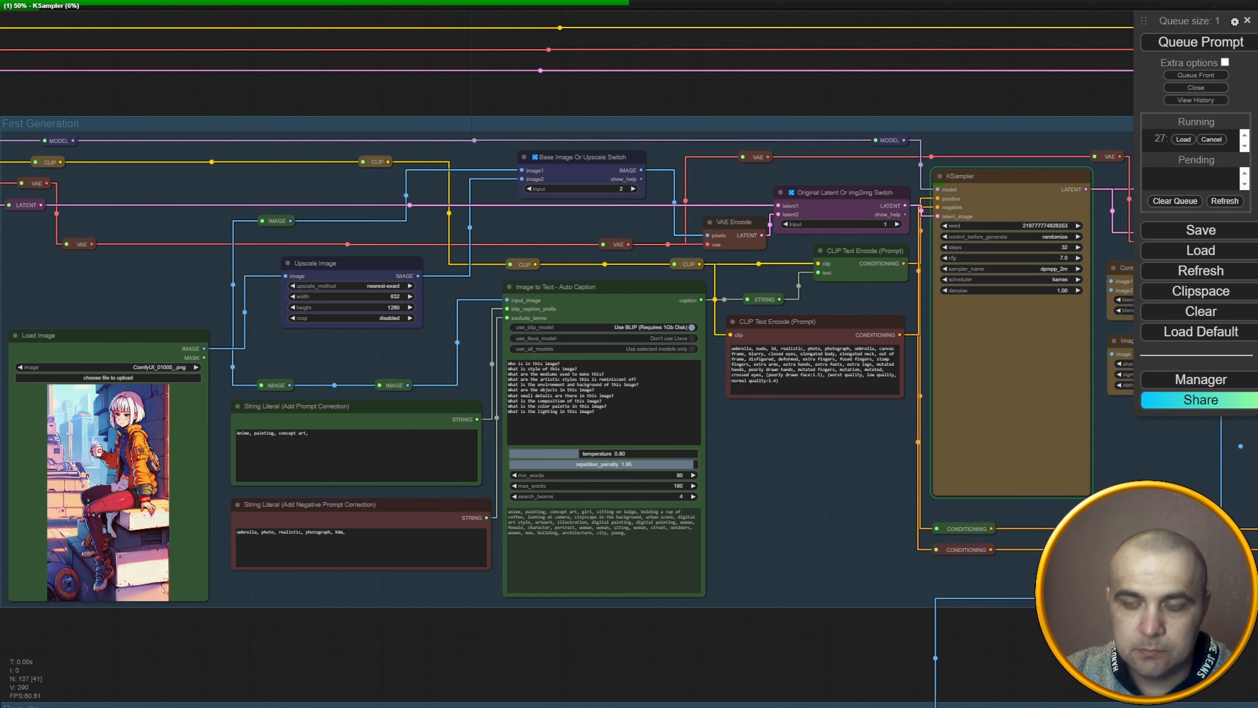
pyautogui.scroll(10, 1109, 421)
pyautogui.moveTo(1065, 368); pyautogui.dragTo(860, 388)
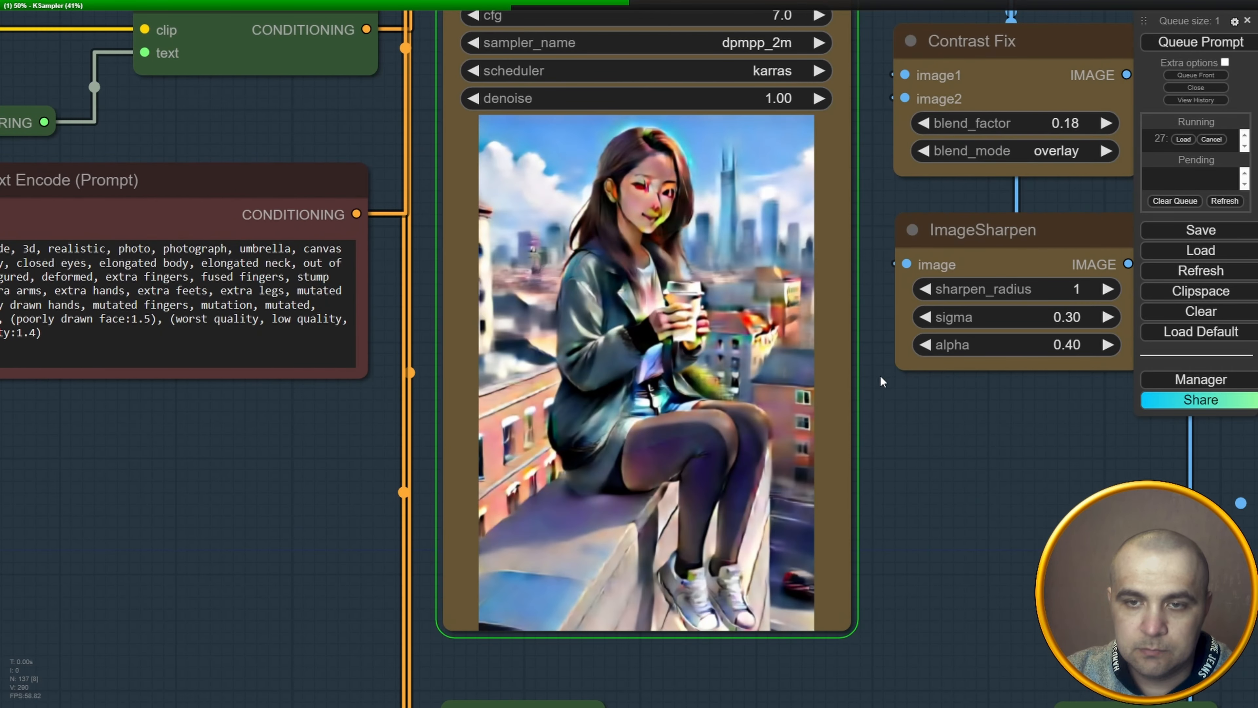
pyautogui.scroll(-7, 726, 331)
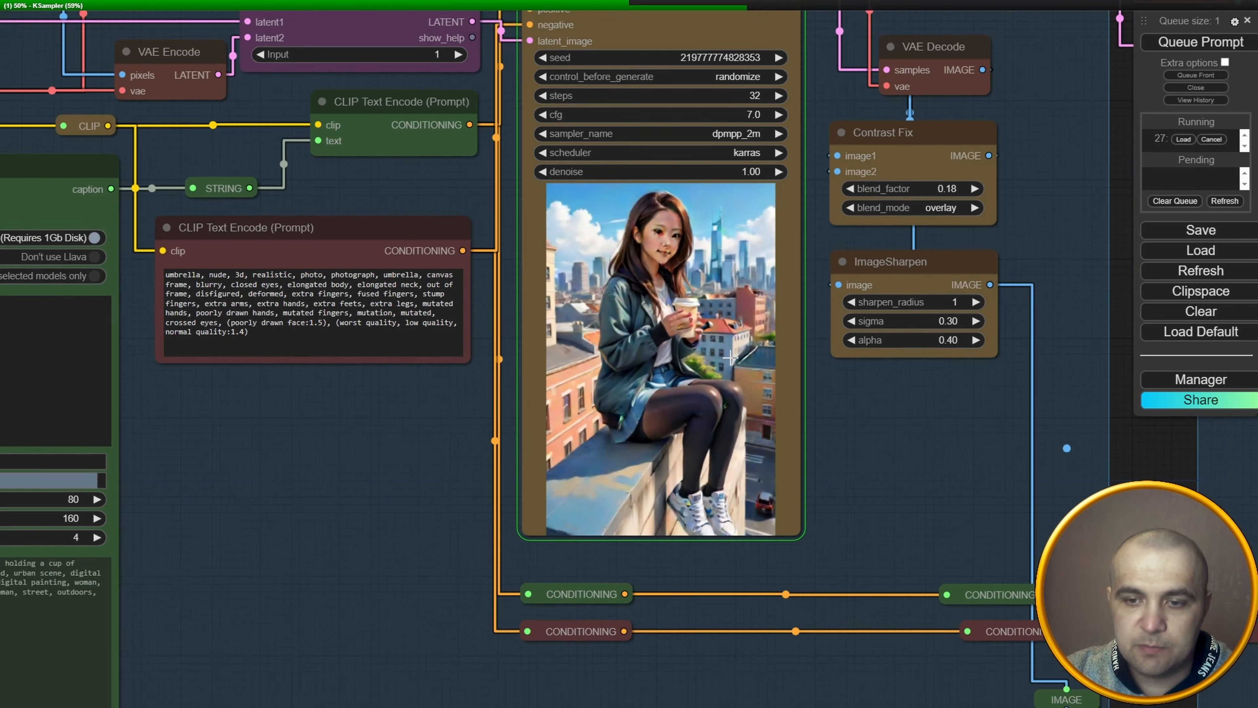
pyautogui.scroll(-1, 691, 410)
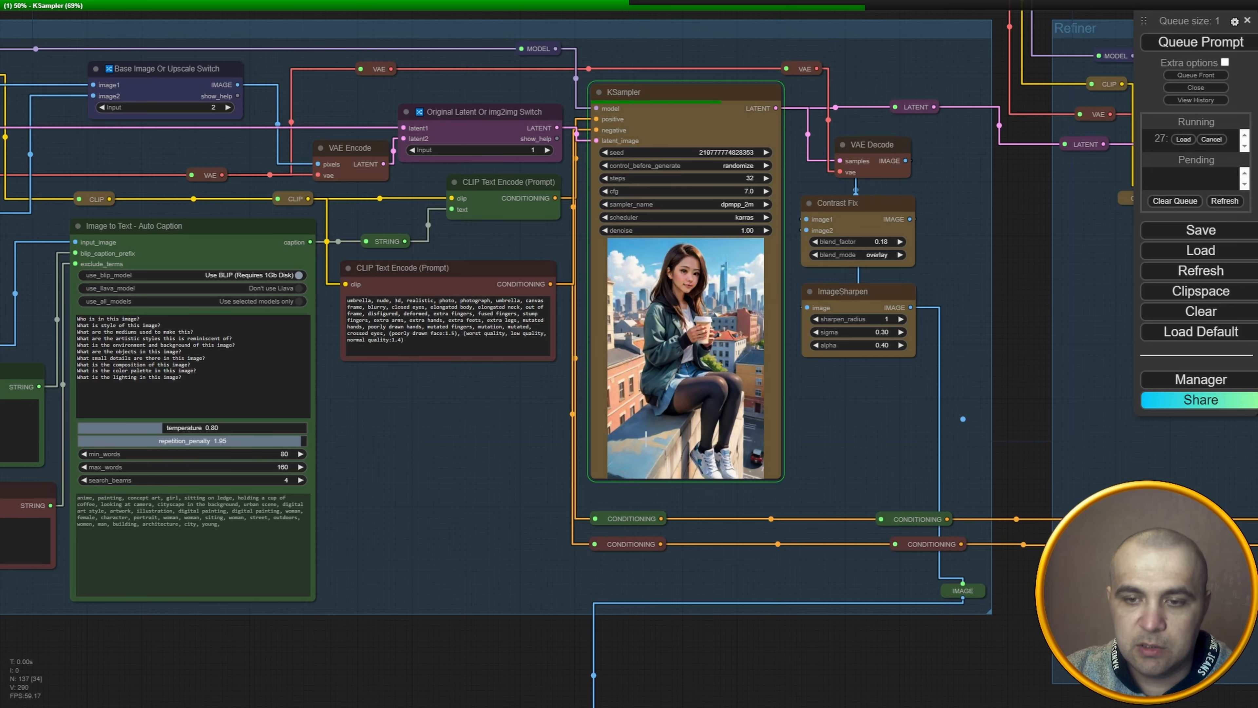
# Compare the source image and auto caption with the KSampler preview of the generated character.
pyautogui.moveTo(384, 514); pyautogui.dragTo(535, 552)
pyautogui.scroll(-2, 747, 505)
pyautogui.moveTo(597, 587); pyautogui.dragTo(993, 480)
pyautogui.scroll(6, 270, 483)
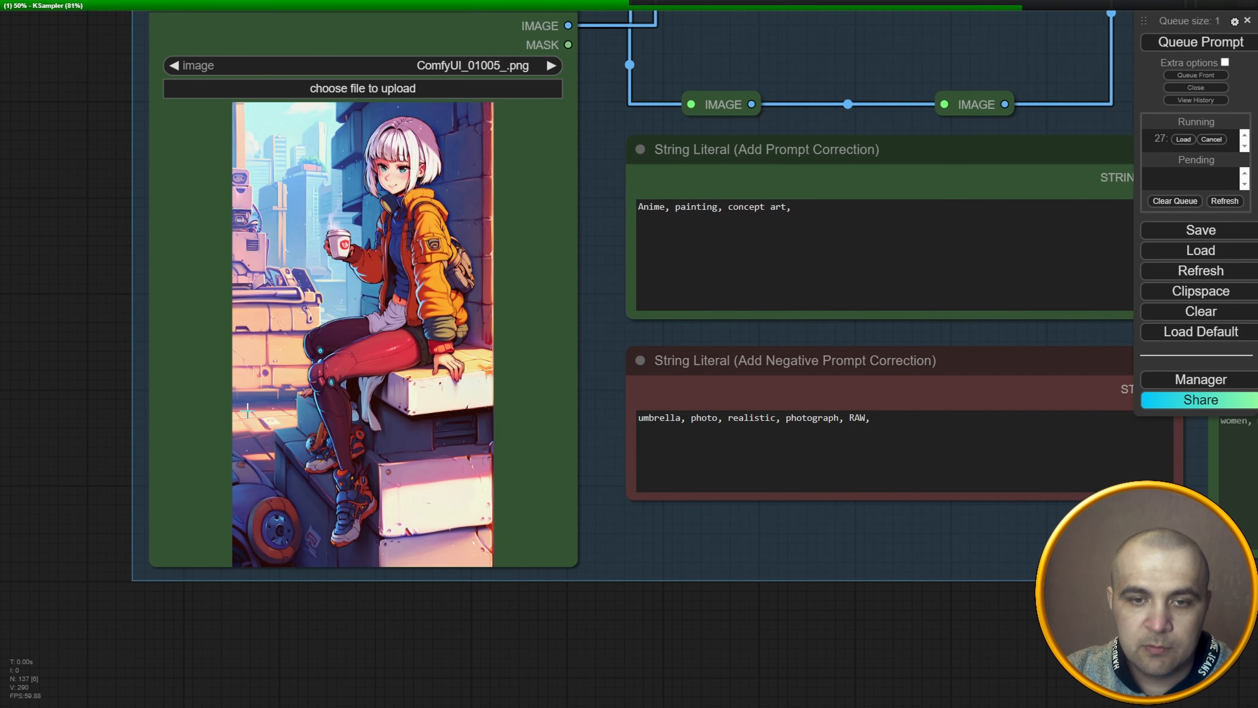
pyautogui.scroll(-2, 247, 411)
pyautogui.scroll(-1, 211, 520)
pyautogui.moveTo(842, 545); pyautogui.dragTo(294, 587)
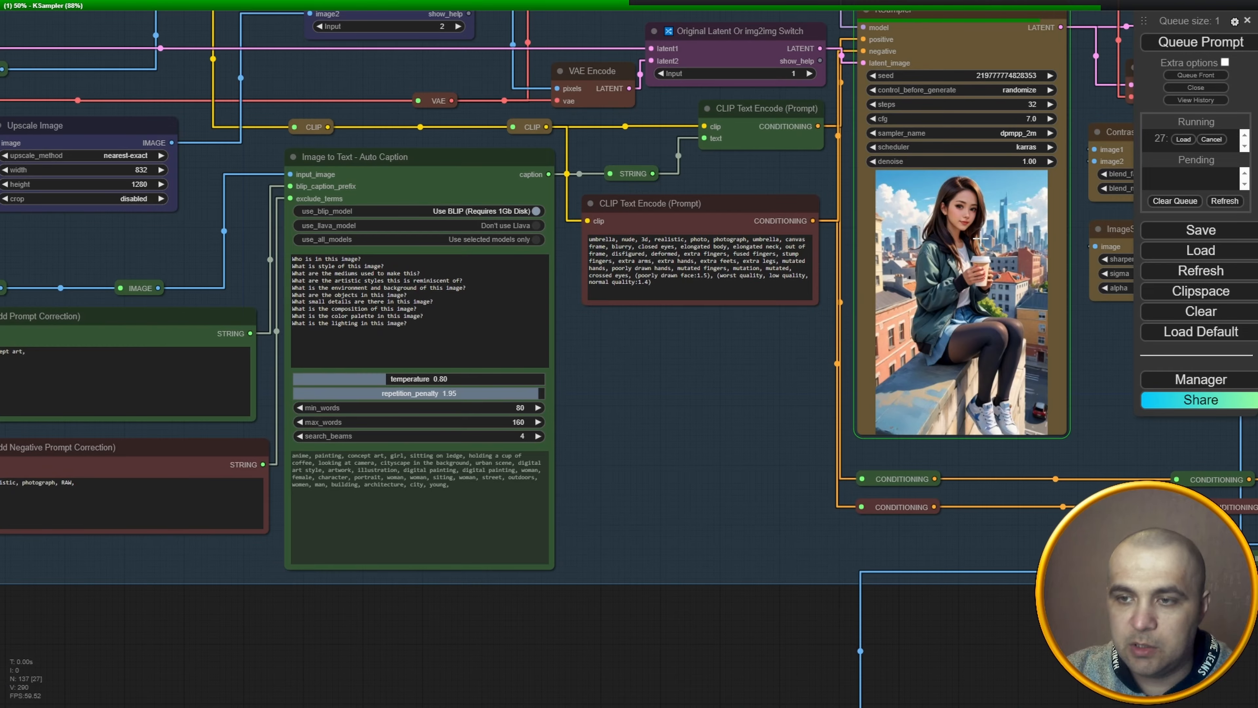
pyautogui.scroll(5, 991, 253)
pyautogui.scroll(3, 991, 254)
pyautogui.moveTo(992, 254); pyautogui.dragTo(666, 338)
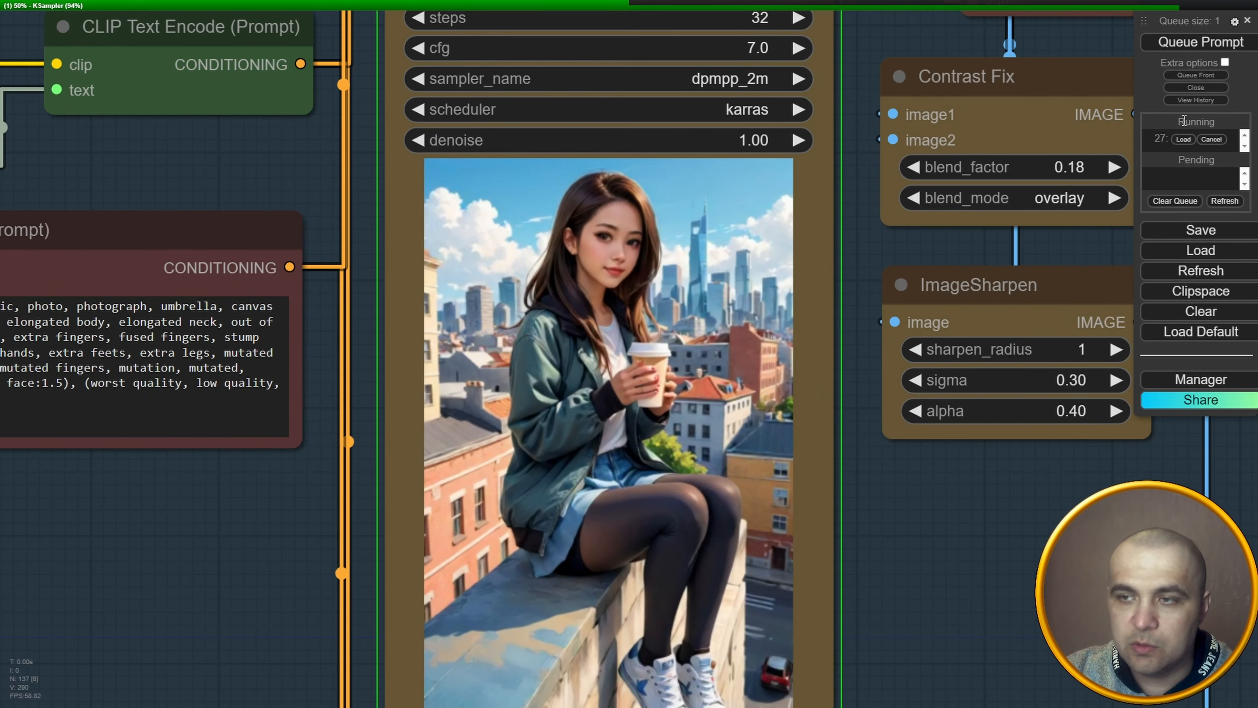
# Cancel the running generation and append "anime girl," to the Add Prompt Correction text.
pyautogui.click(1217, 143)
pyautogui.scroll(-6, 612, 268)
pyautogui.moveTo(331, 531); pyautogui.dragTo(974, 469)
pyautogui.moveTo(193, 282); pyautogui.dragTo(408, 273)
pyautogui.scroll(4, 364, 328)
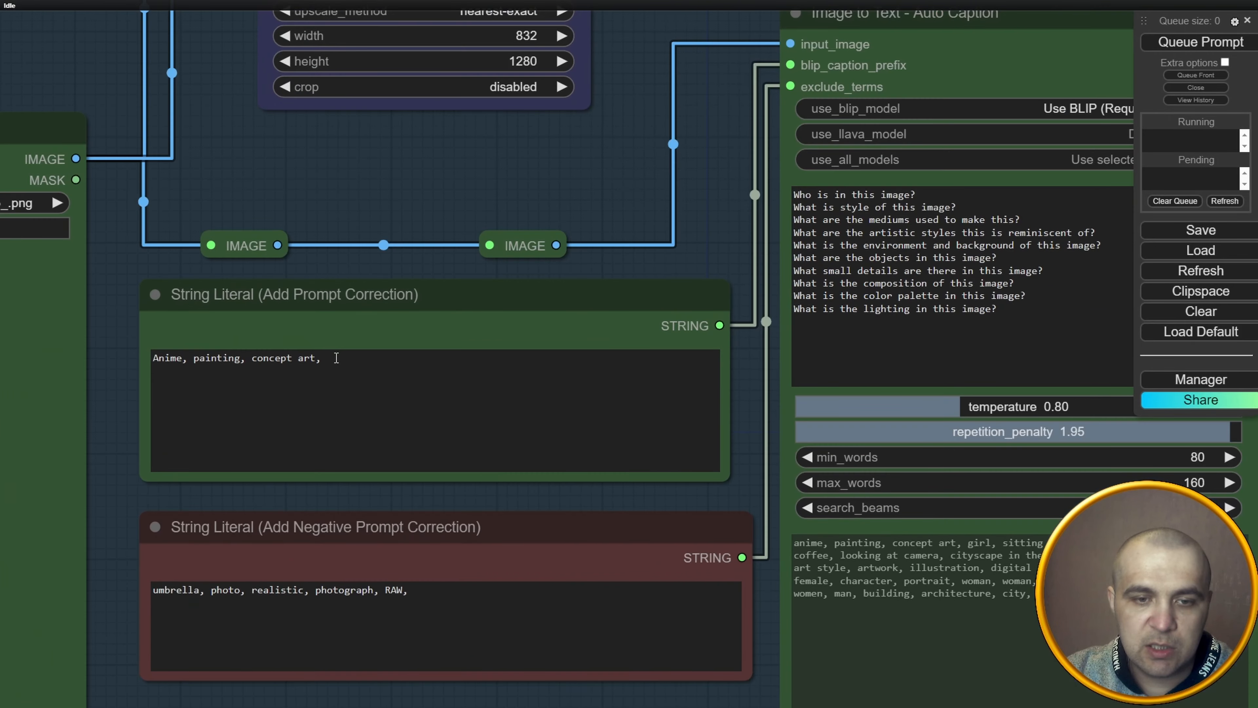
pyautogui.click(339, 361)
pyautogui.write('ani')
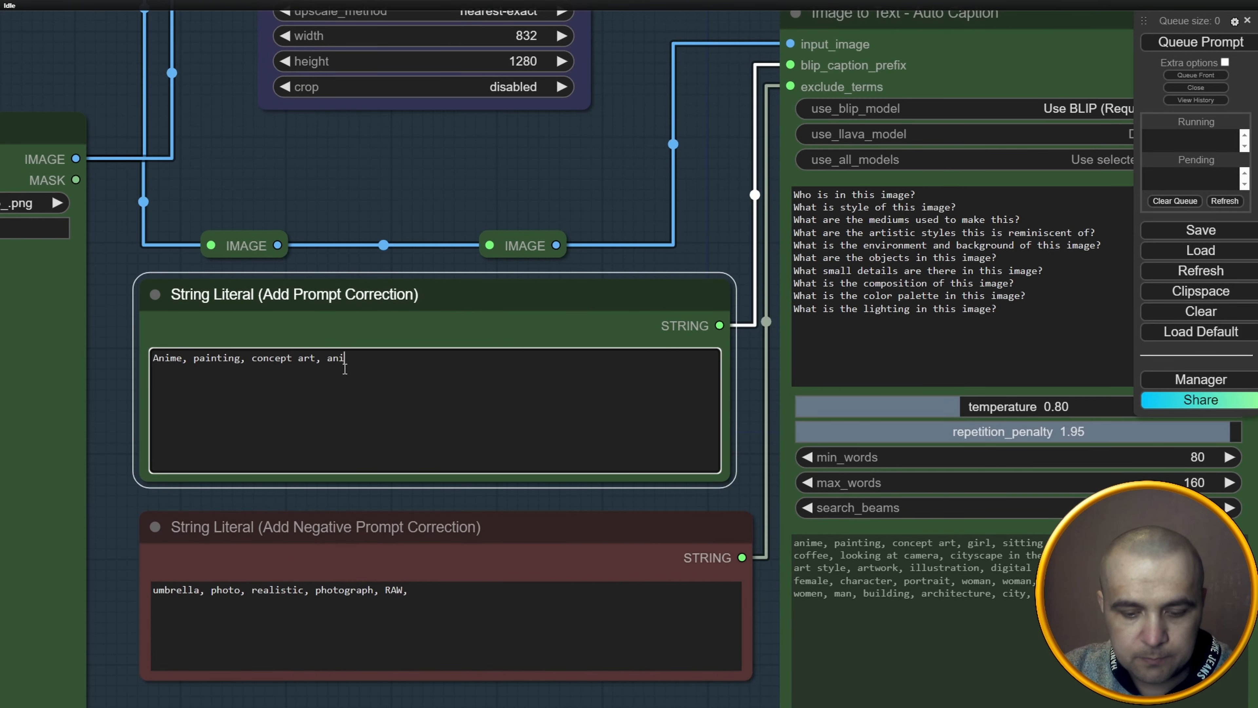
pyautogui.write('me gi')
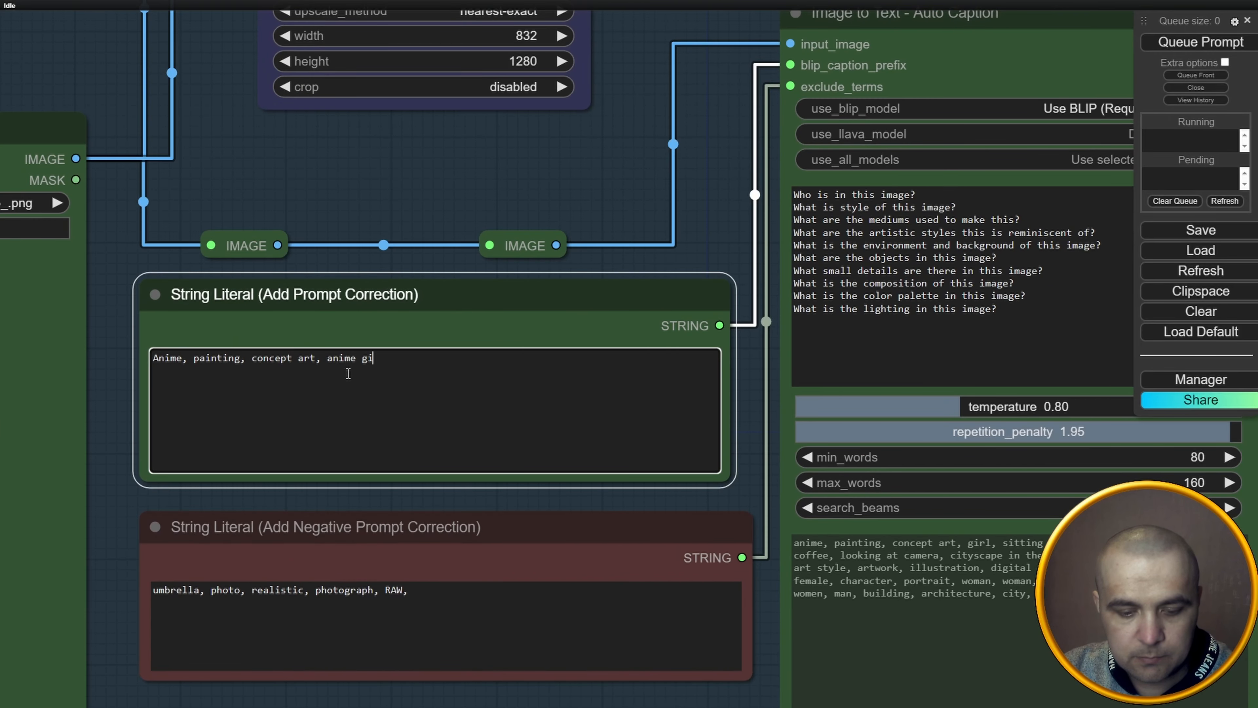
pyautogui.write('rl,')
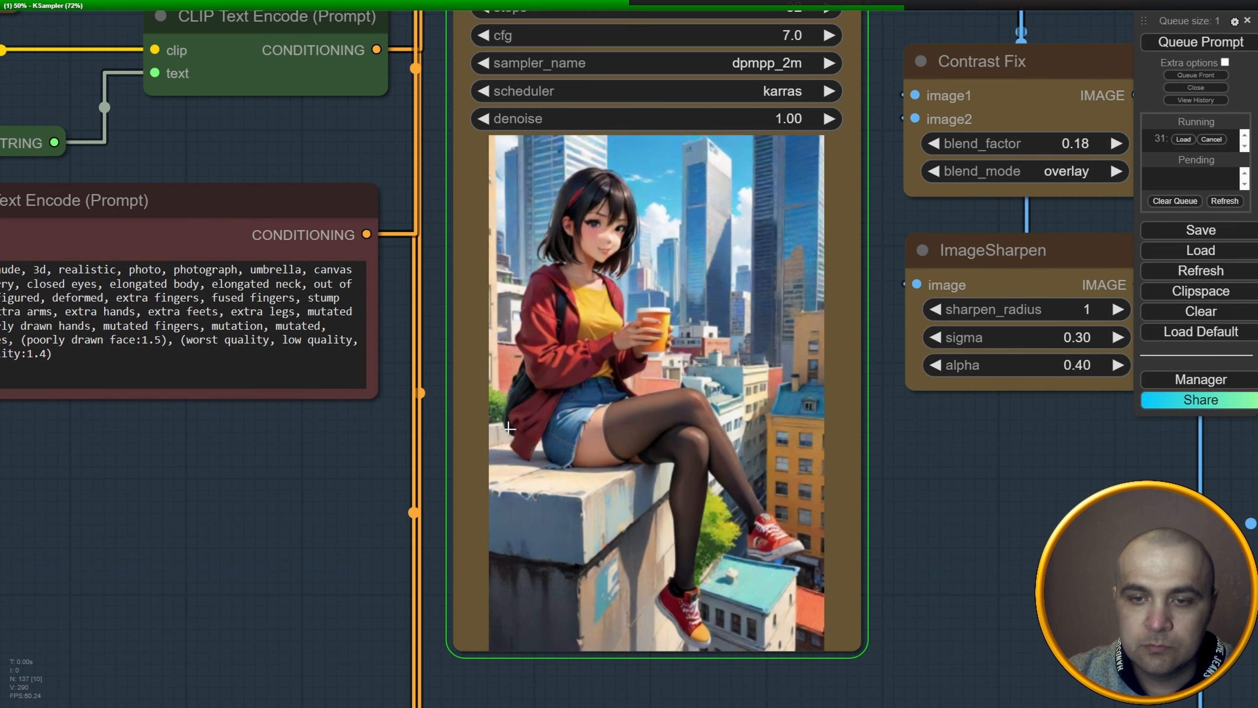
# Check how the "anime girl" correction affects the auto caption and the KSampler preview against the source image.
pyautogui.scroll(-8, 878, 322)
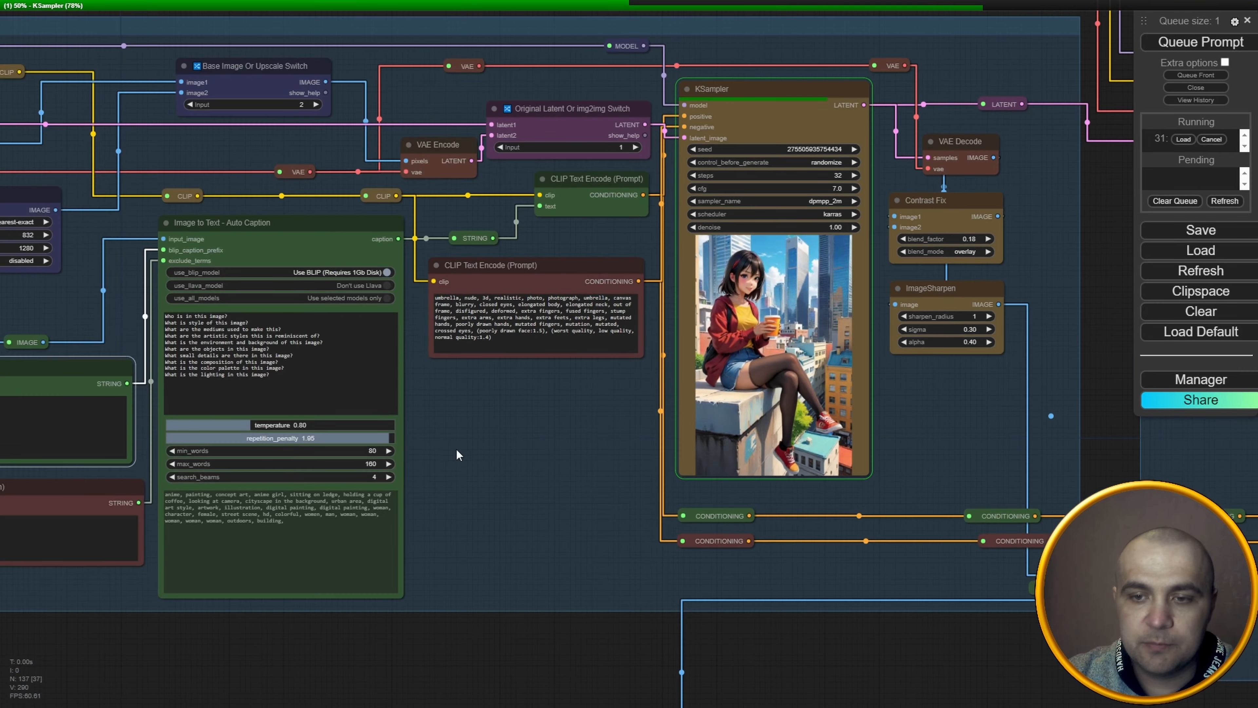
pyautogui.moveTo(456, 455); pyautogui.dragTo(855, 361)
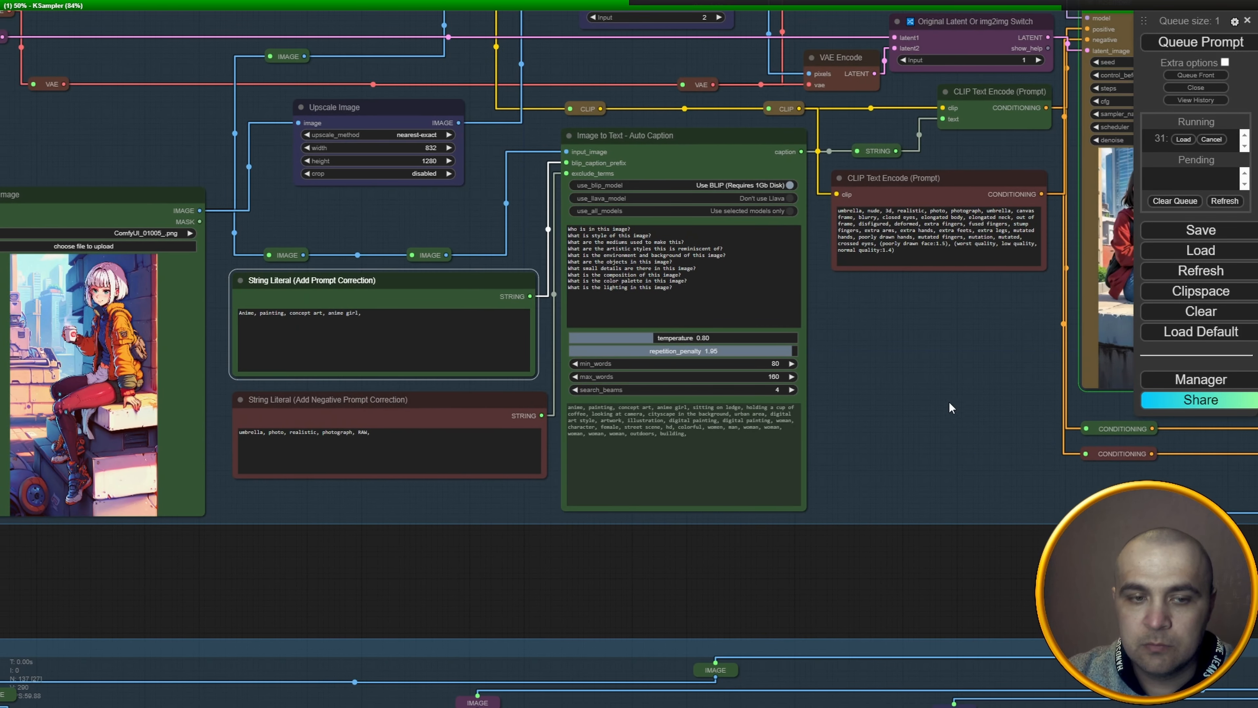
pyautogui.scroll(-2, 950, 403)
pyautogui.moveTo(949, 403); pyautogui.dragTo(818, 420)
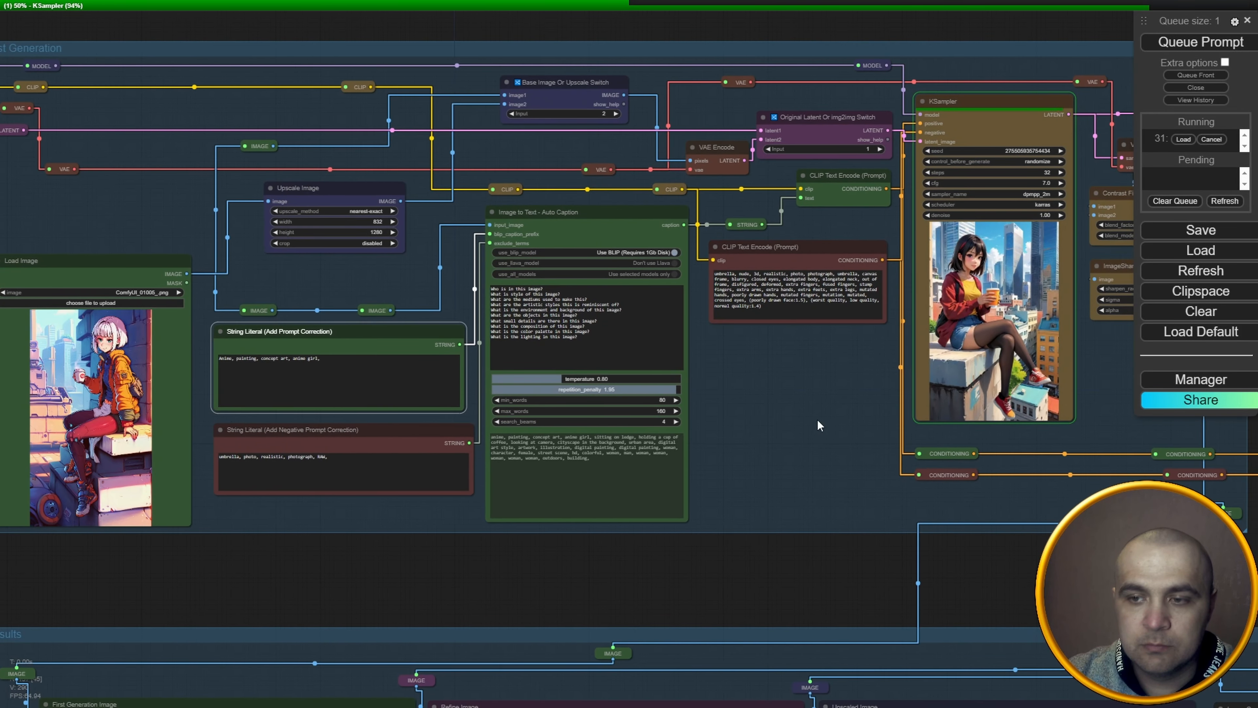
pyautogui.moveTo(738, 426); pyautogui.dragTo(468, 441)
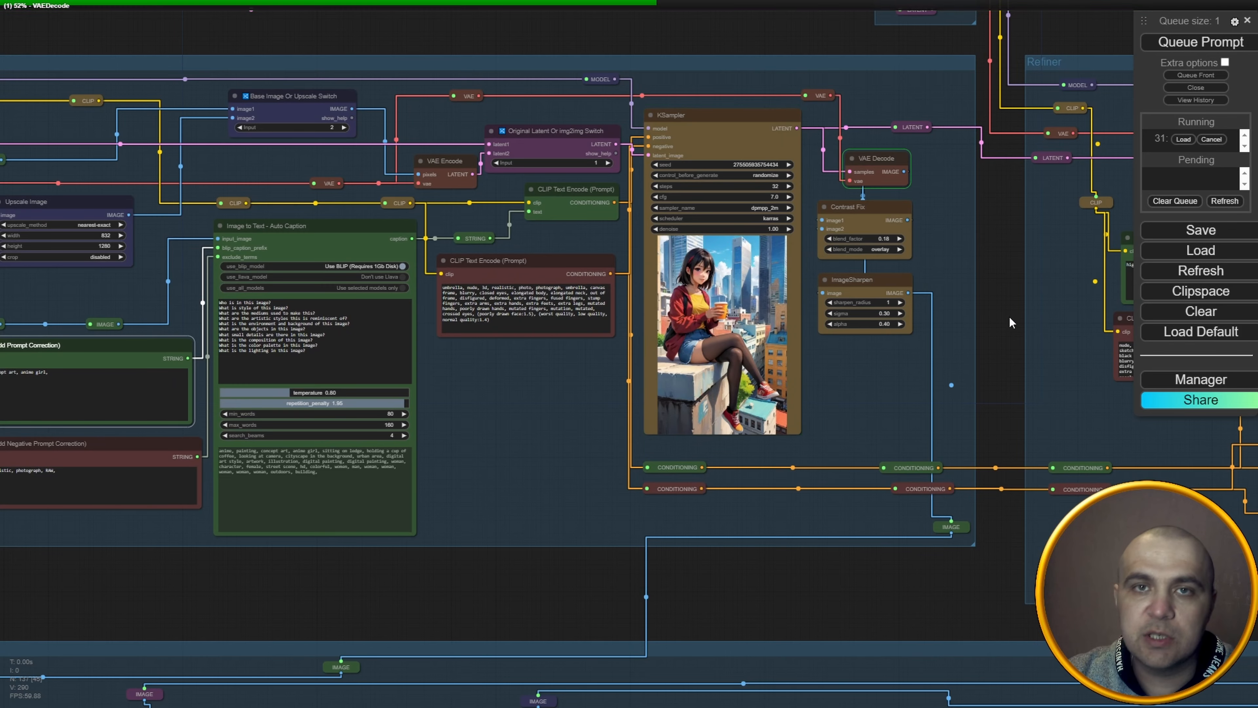